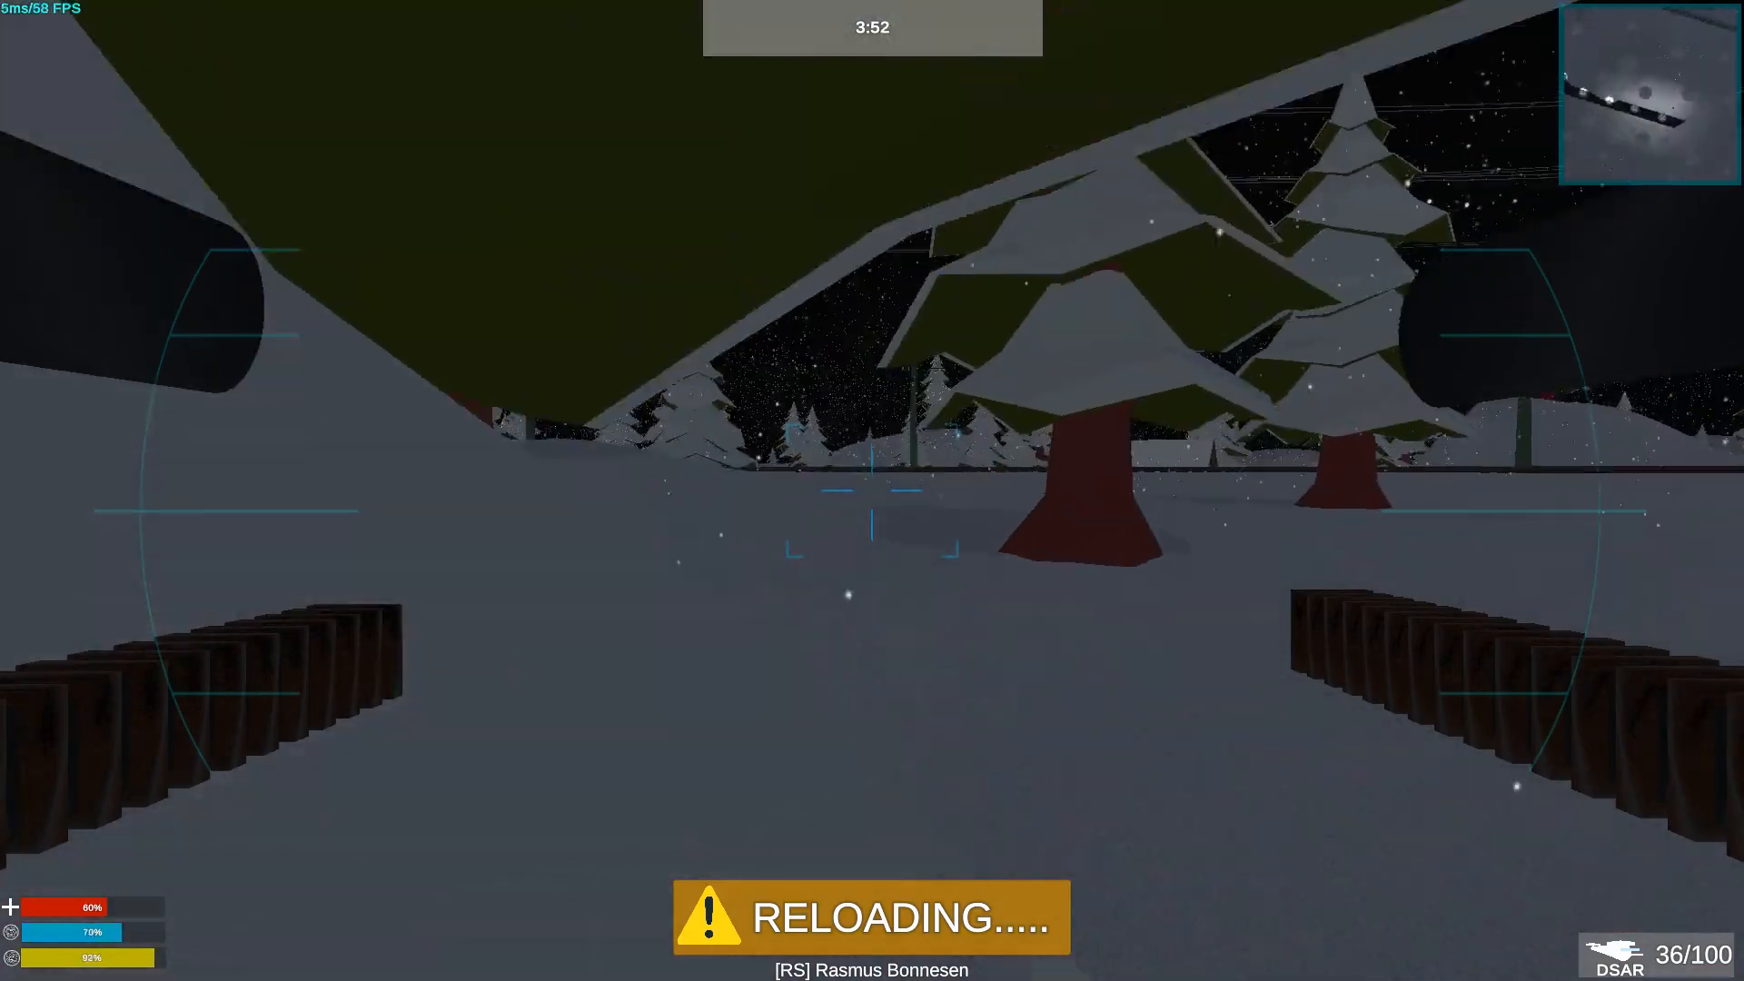
{"action": "key", "text": "s"}
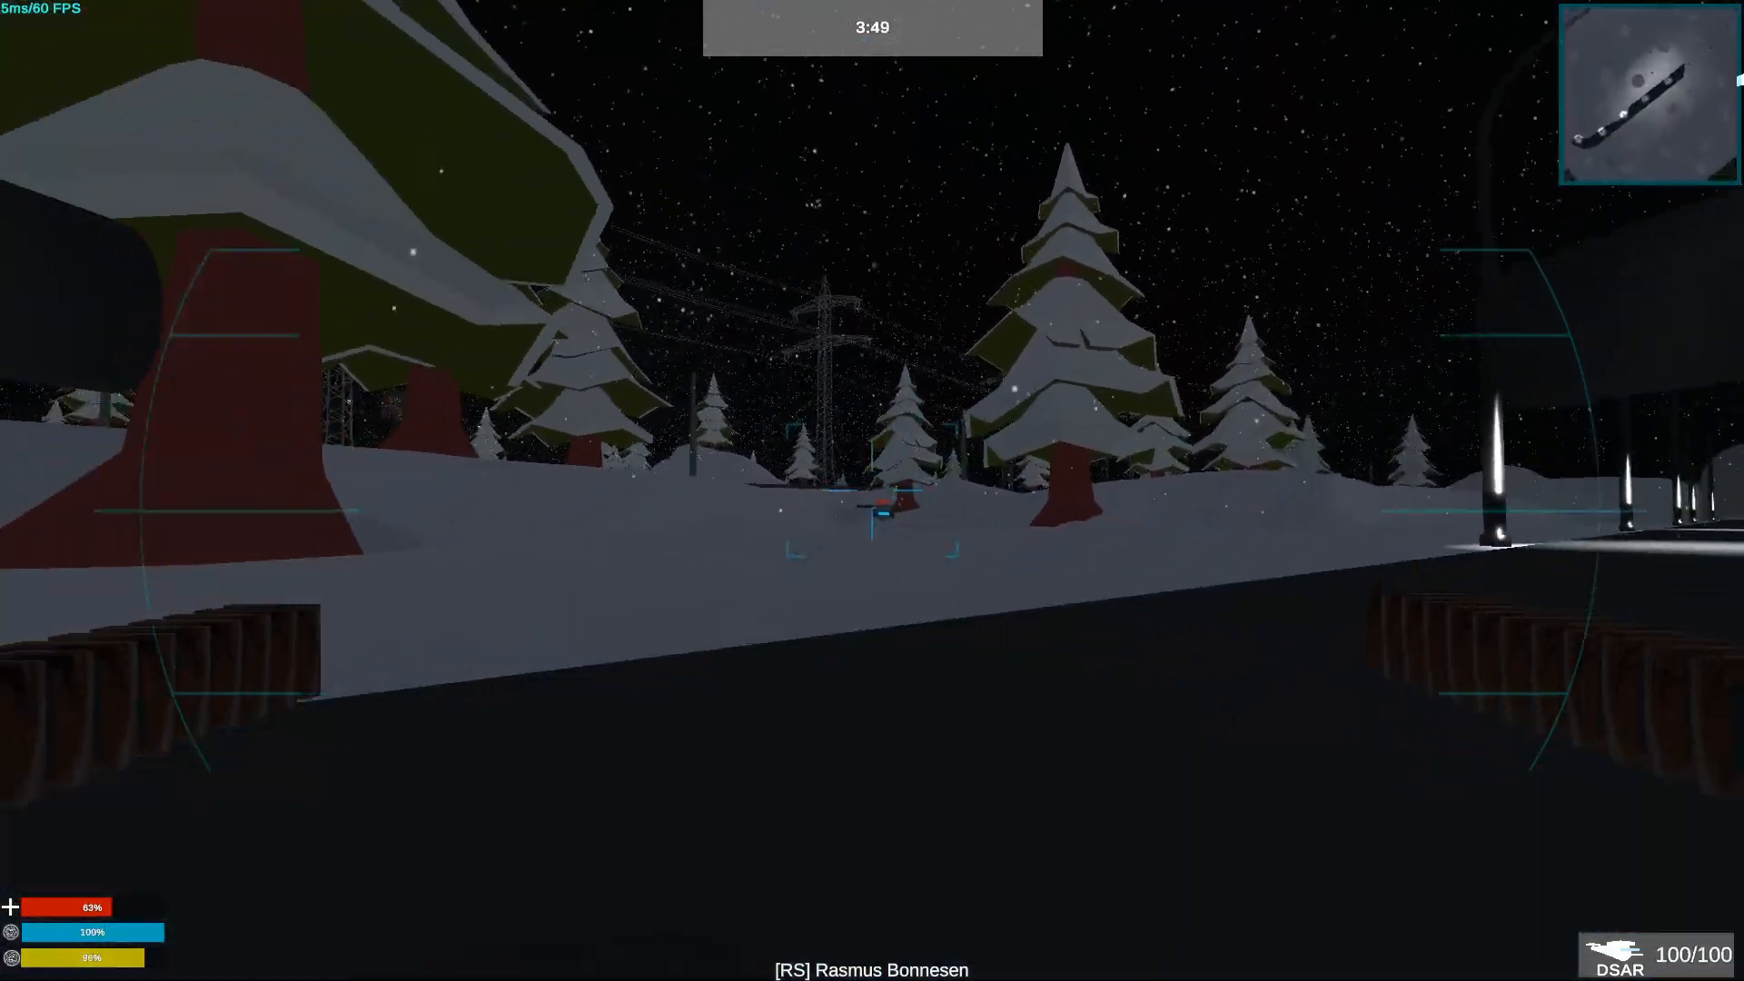
{"action": "left_click", "coordinate": [872, 490]}
{"action": "key", "text": "w"}
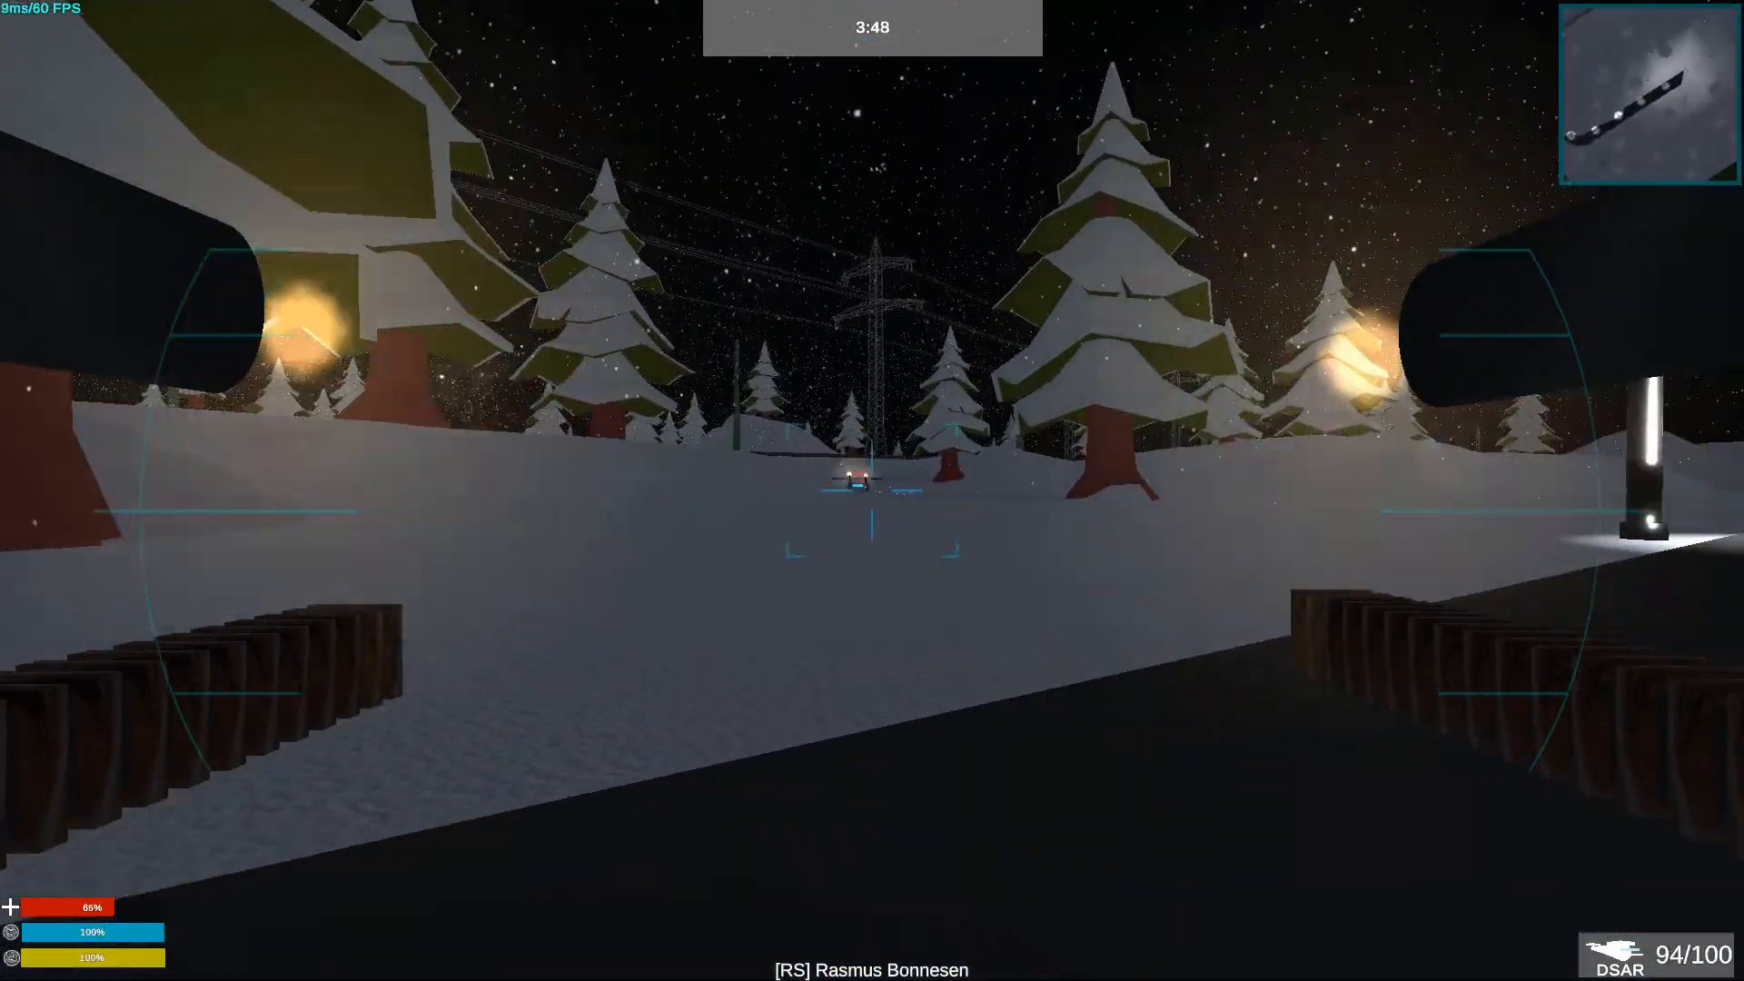
{"action": "key", "text": "w"}
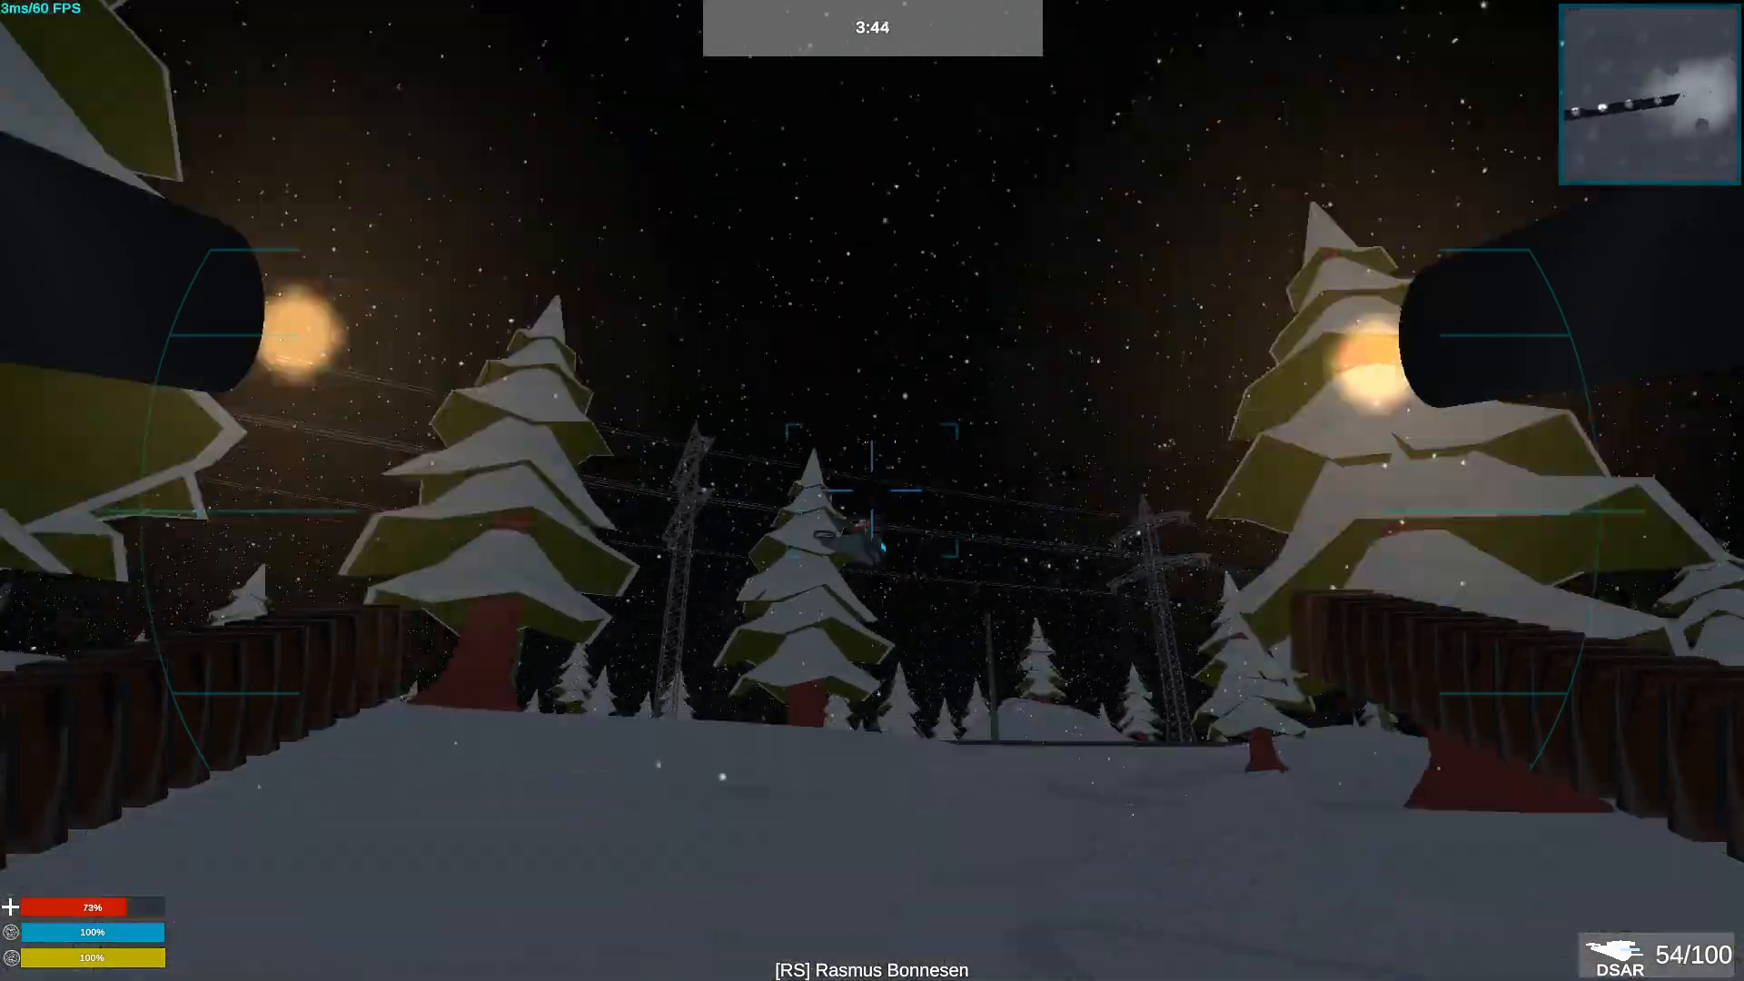
{"action": "key", "text": "s"}
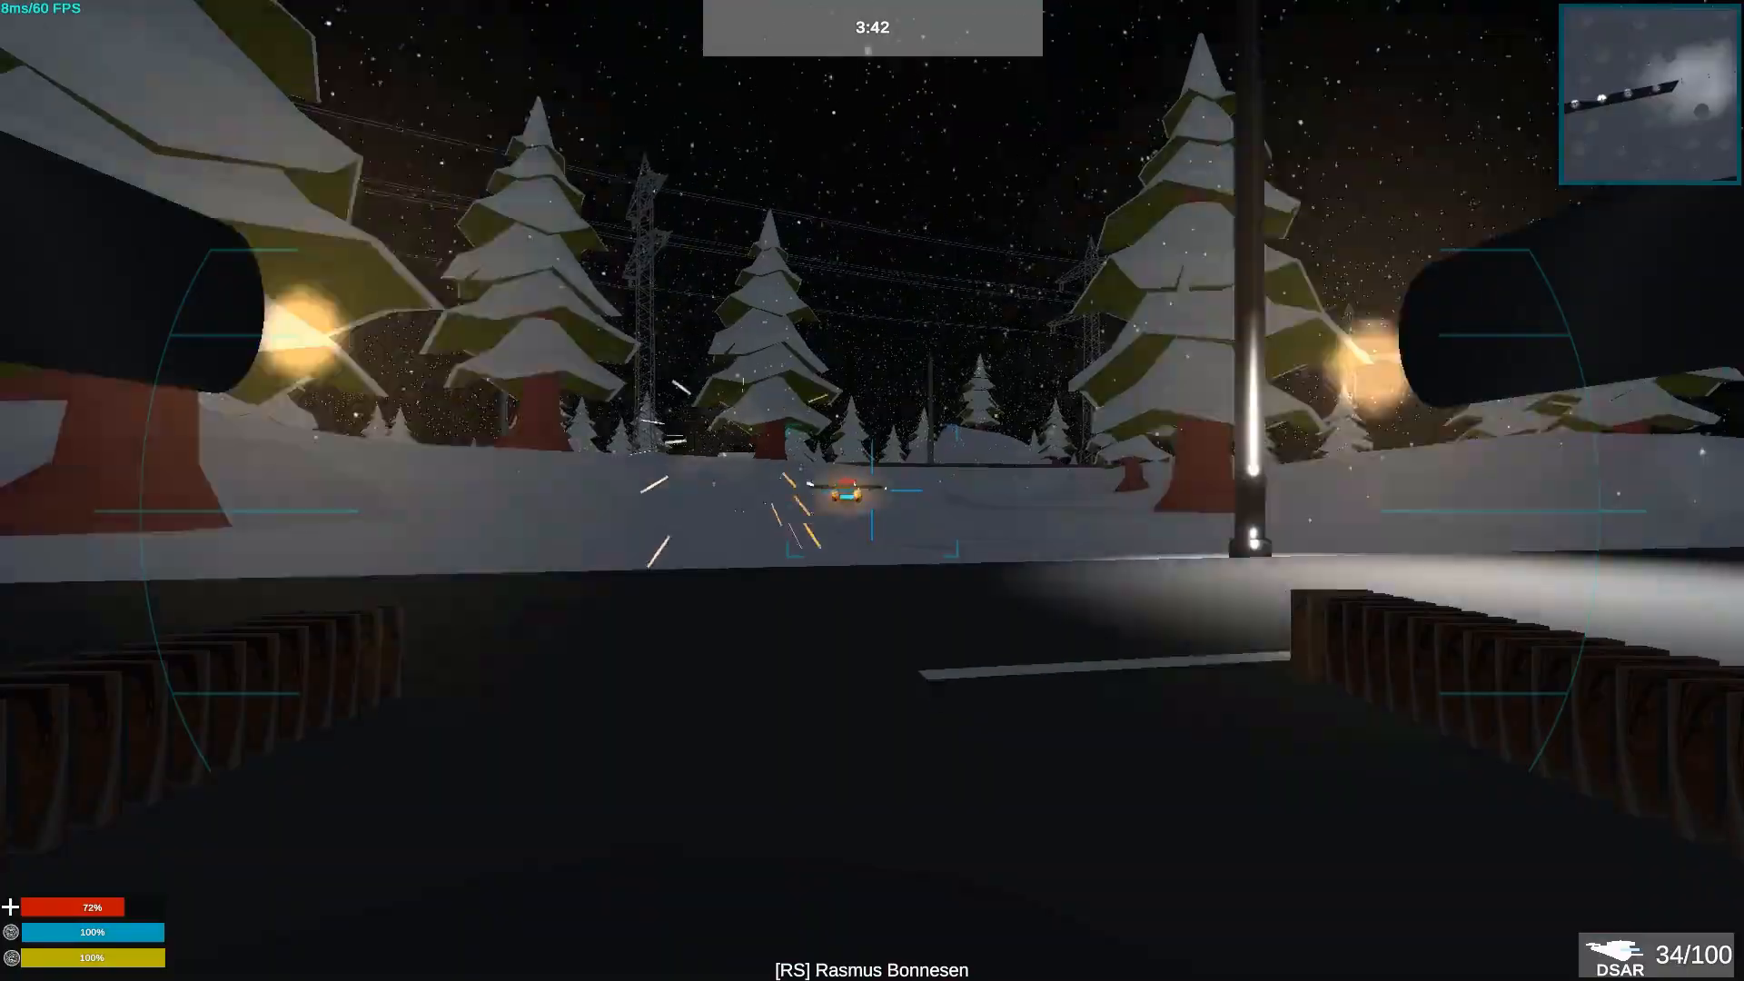
{"action": "key", "text": "w"}
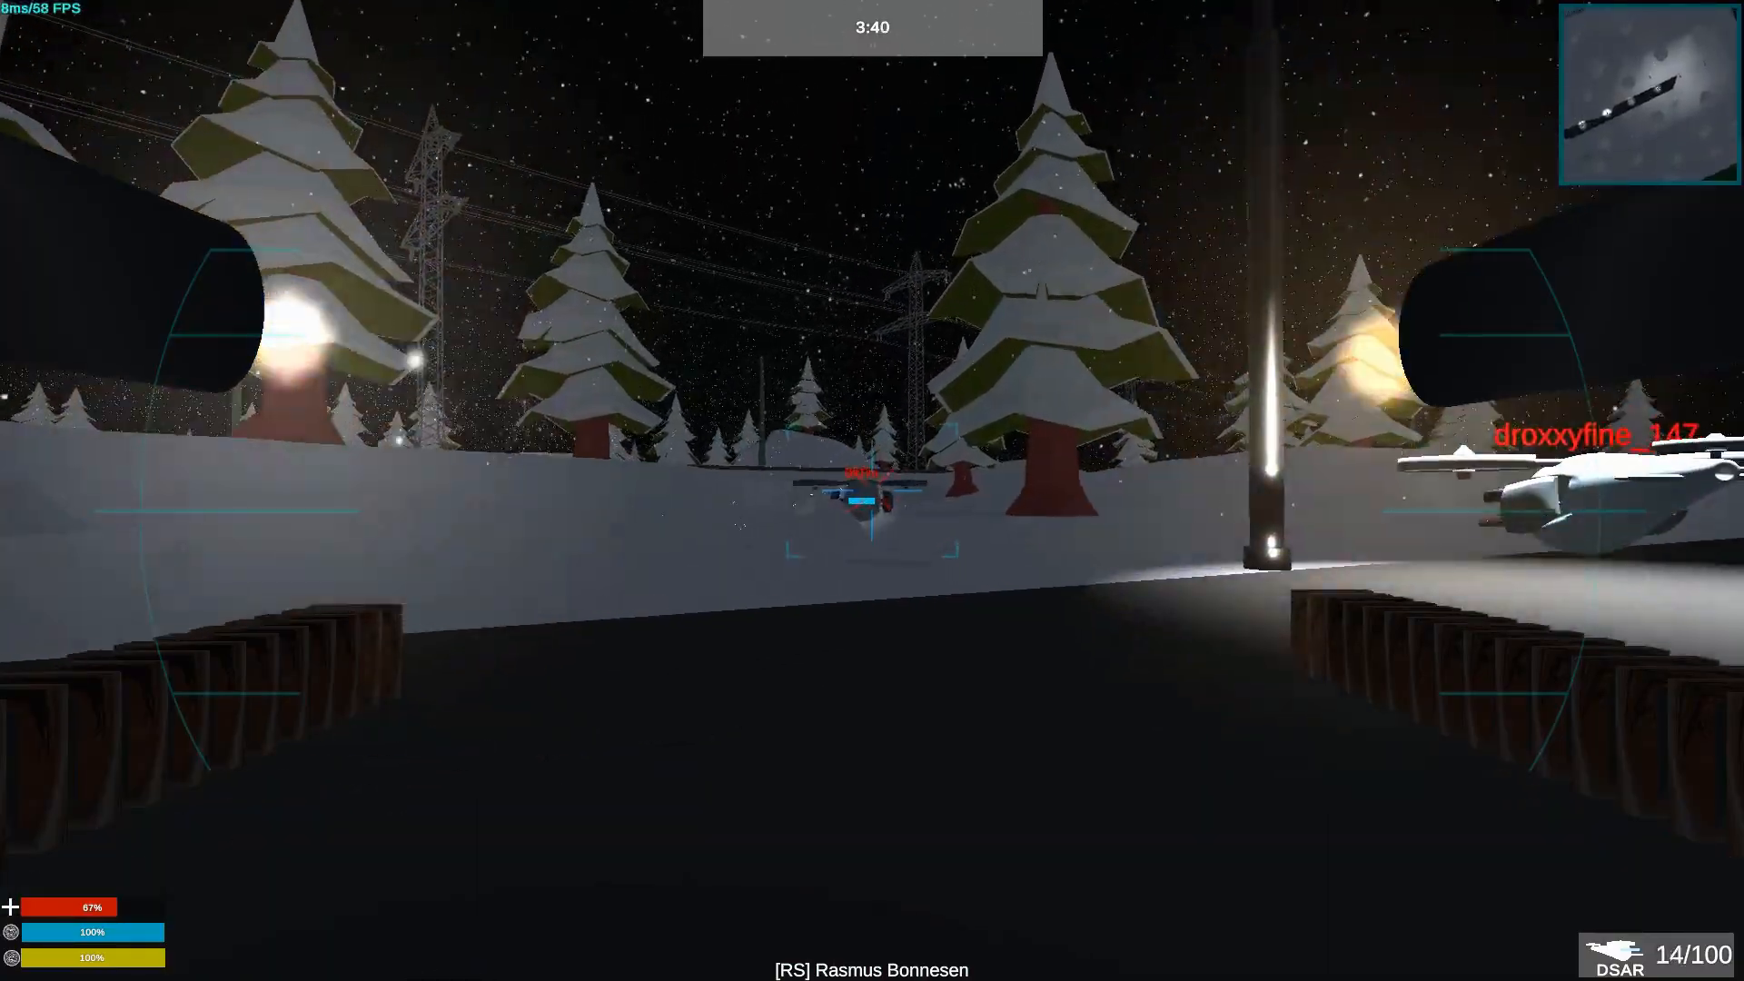
{"action": "key", "text": "r"}
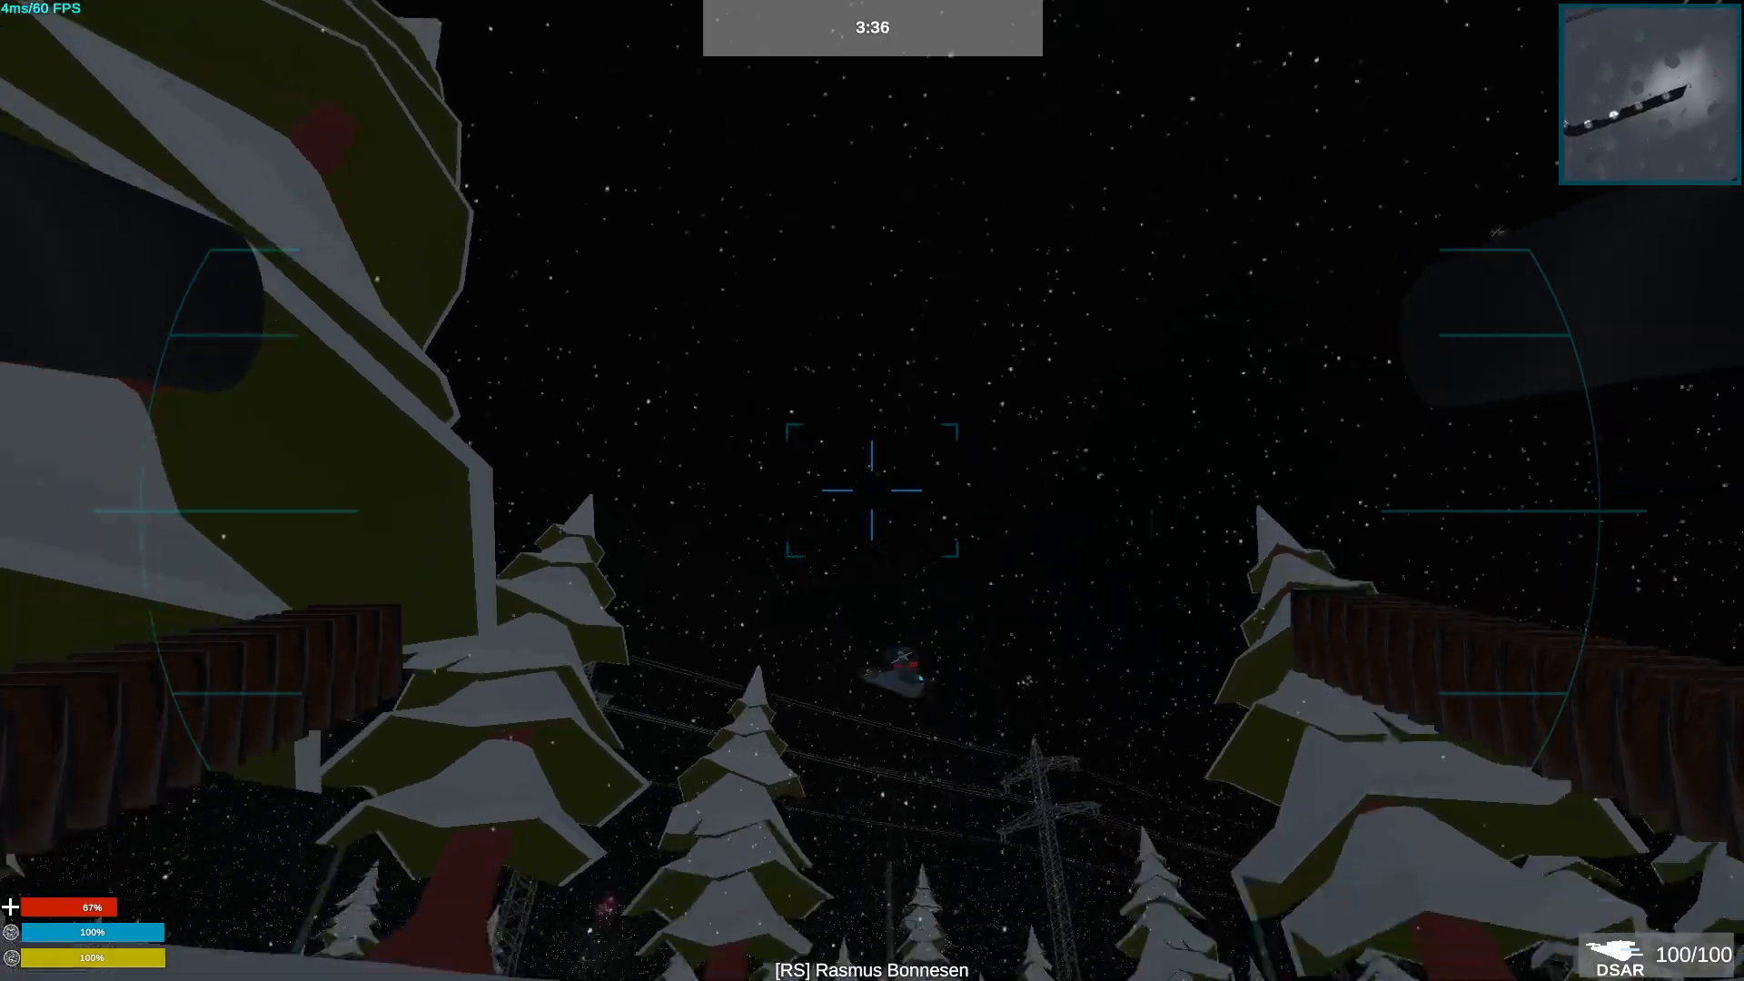
{"action": "left_click", "coordinate": [872, 491]}
{"action": "key", "text": "Tab"}
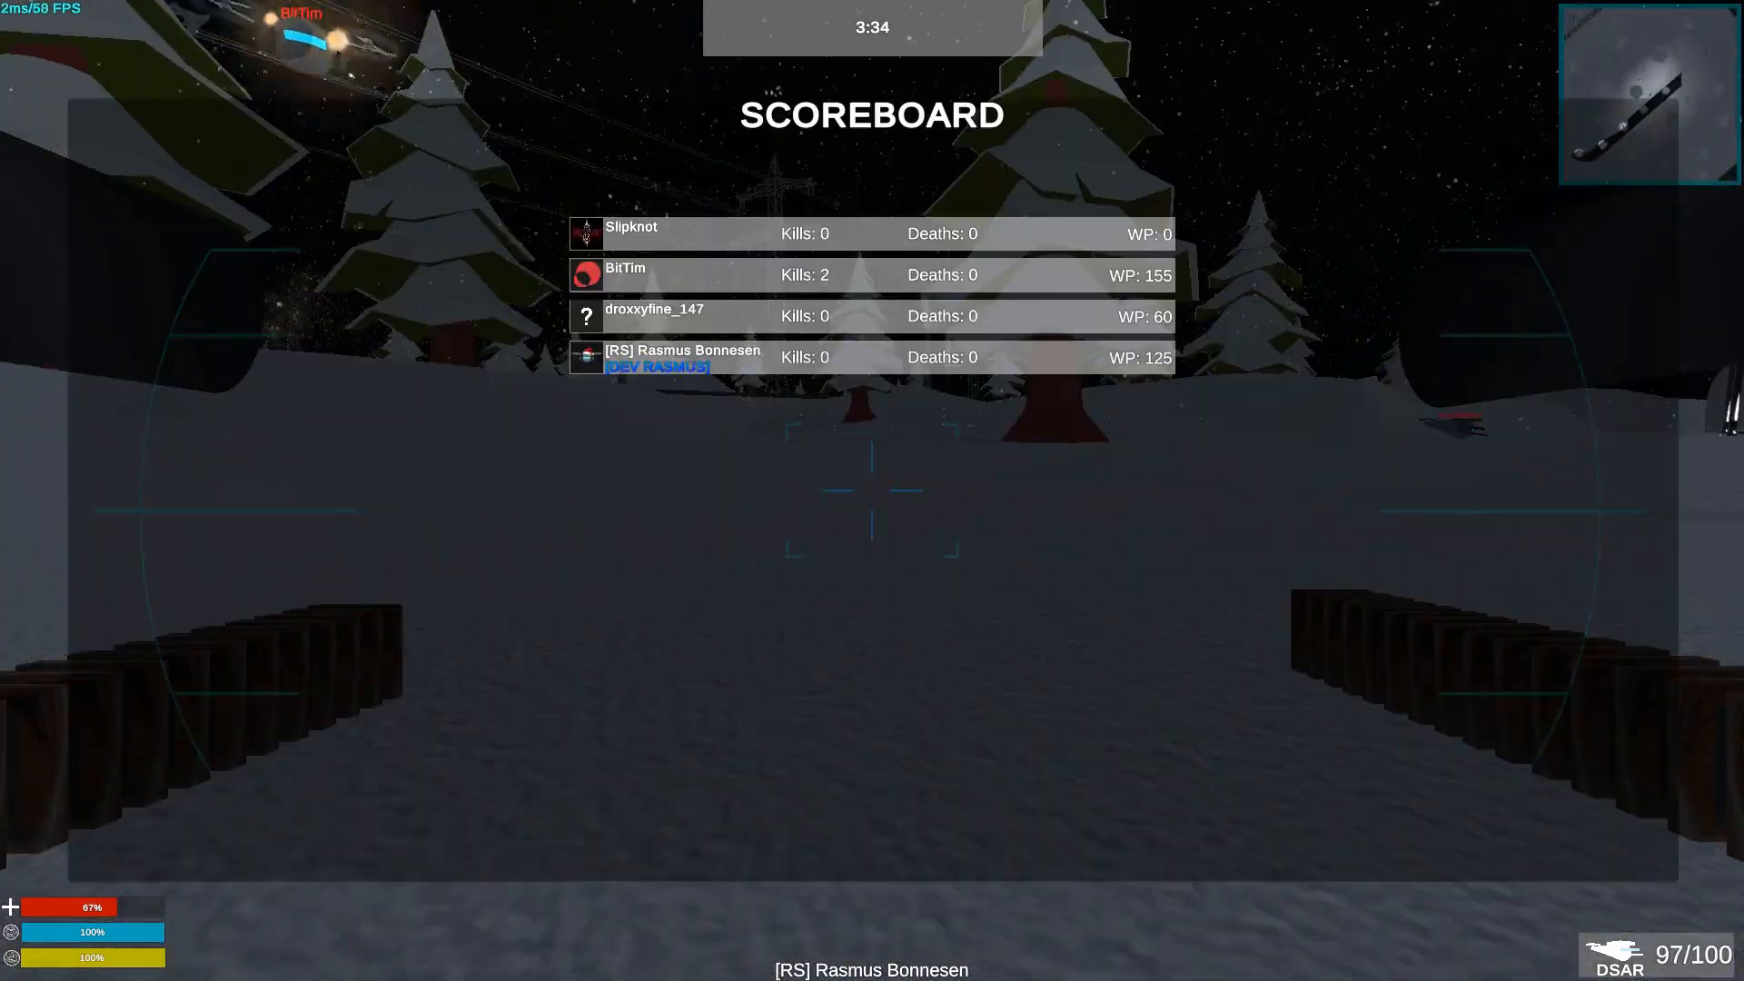
{"action": "left_click", "coordinate": [872, 491]}
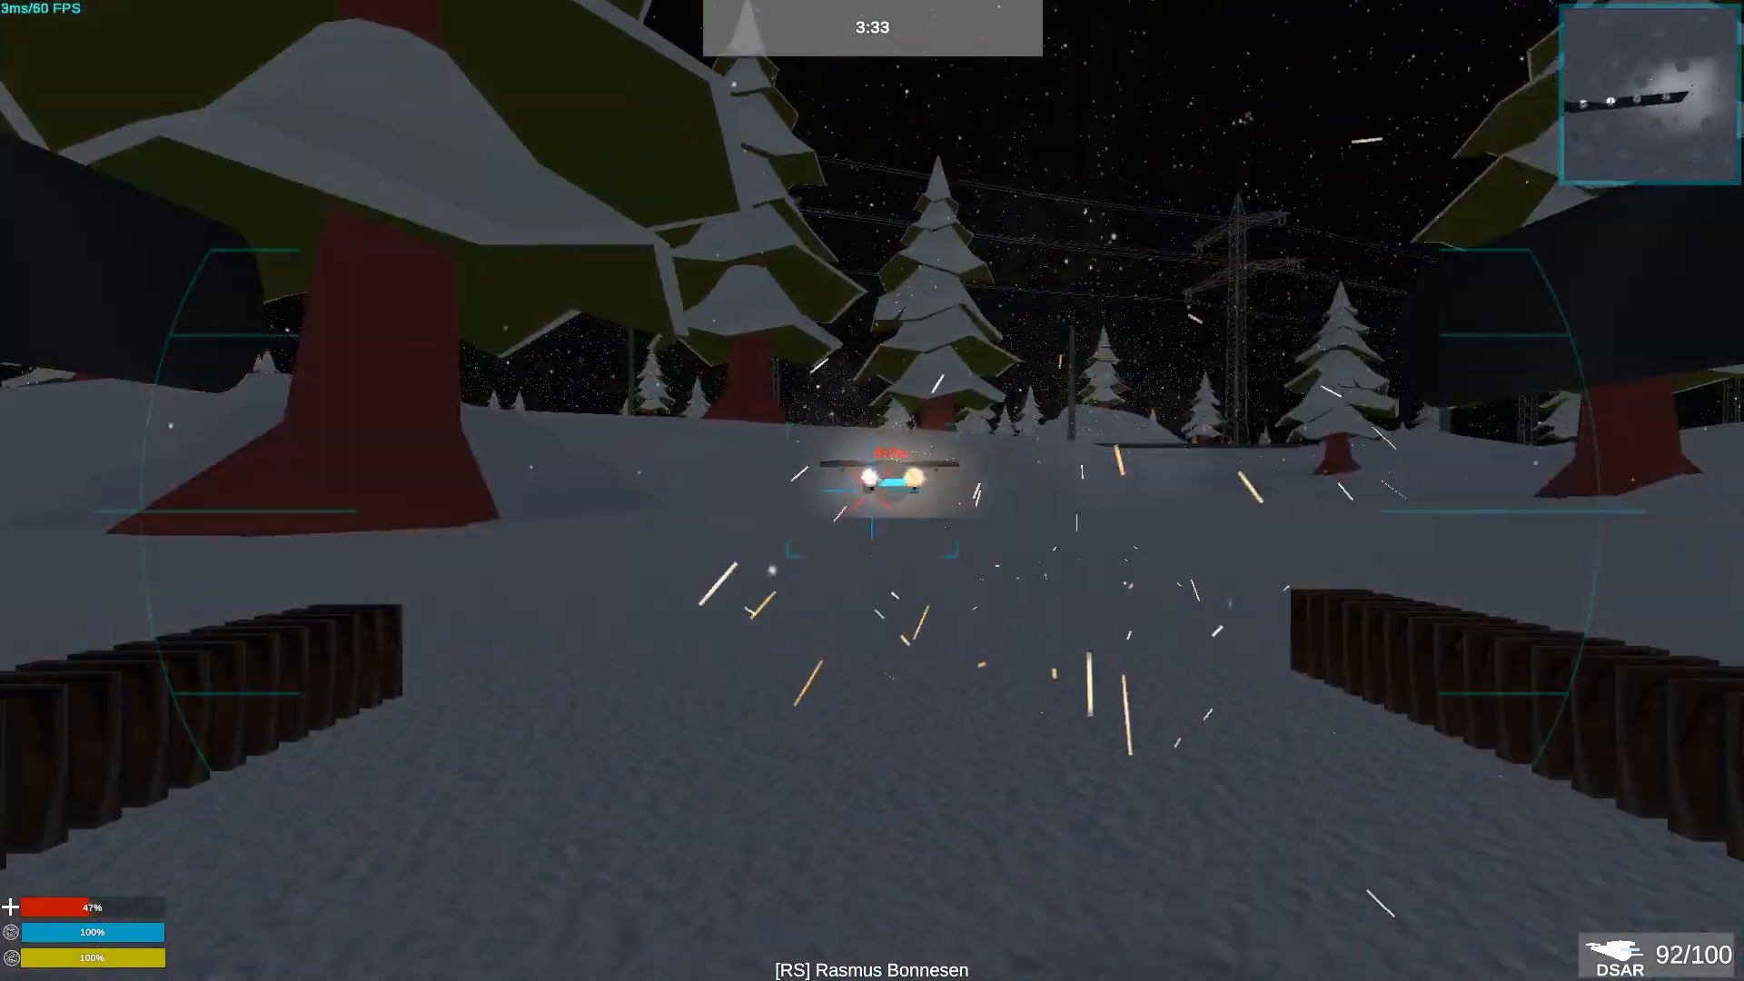
{"action": "left_click", "coordinate": [872, 491]}
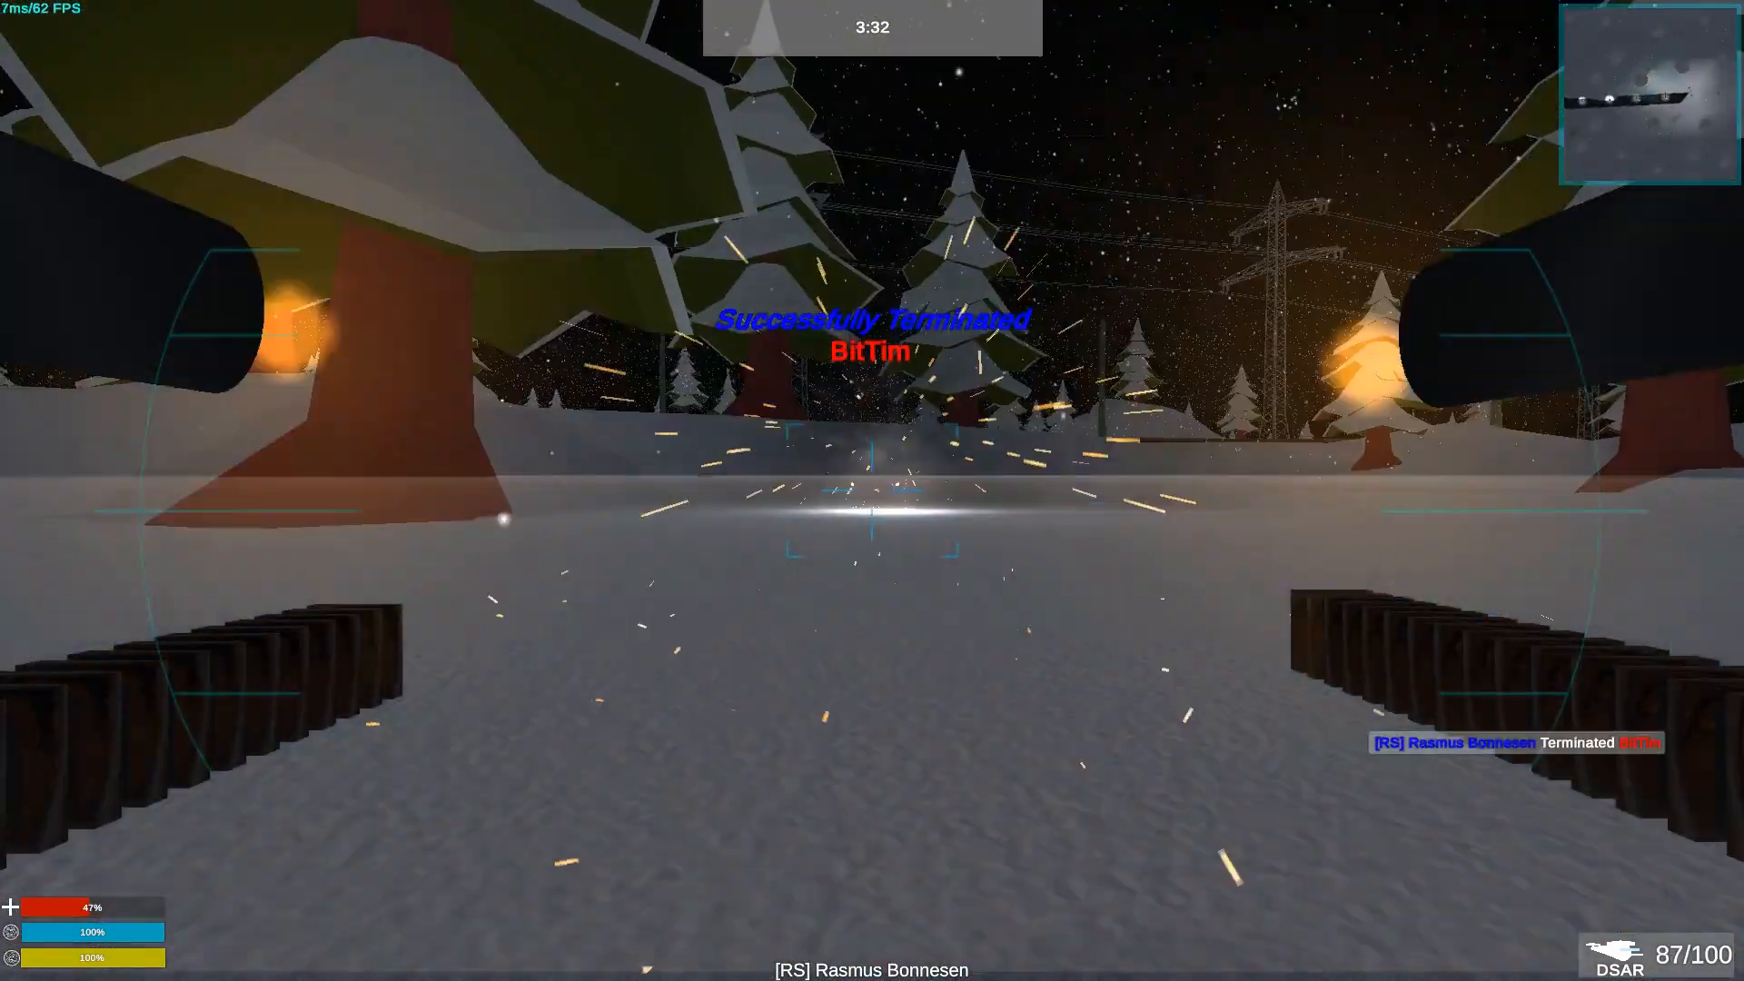
{"action": "key", "text": "r"}
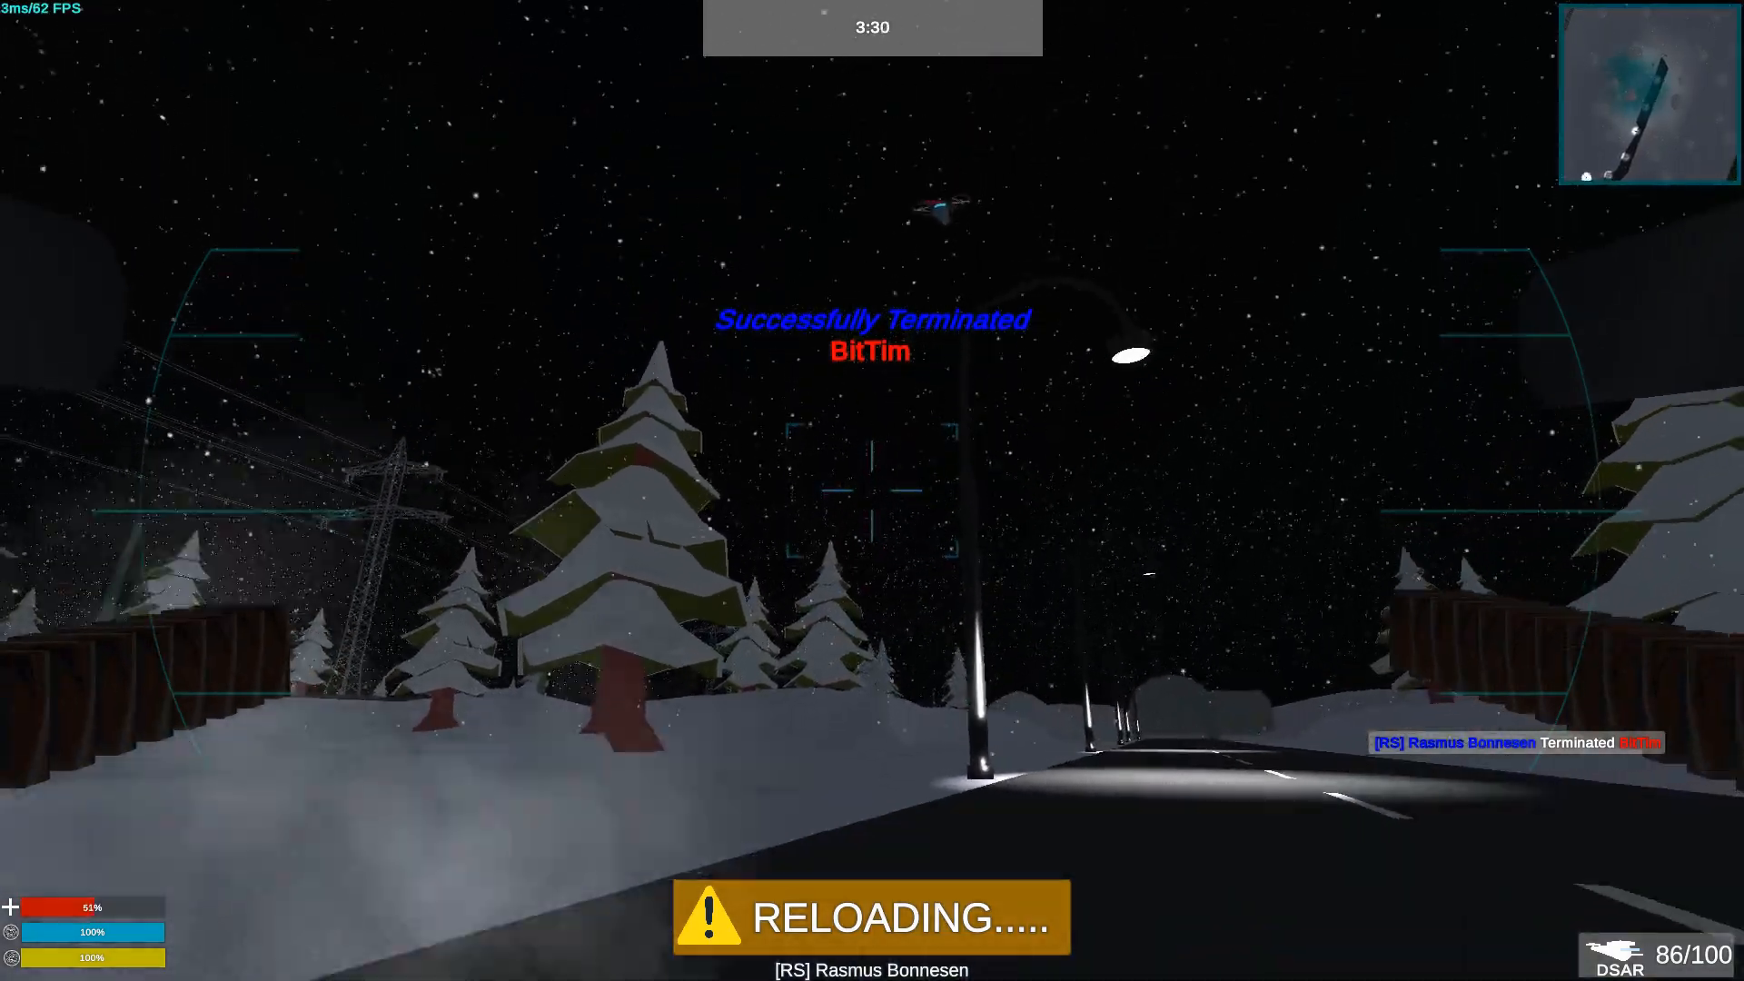
{"action": "left_click", "coordinate": [872, 490]}
{"action": "left_click", "coordinate": [872, 490]}
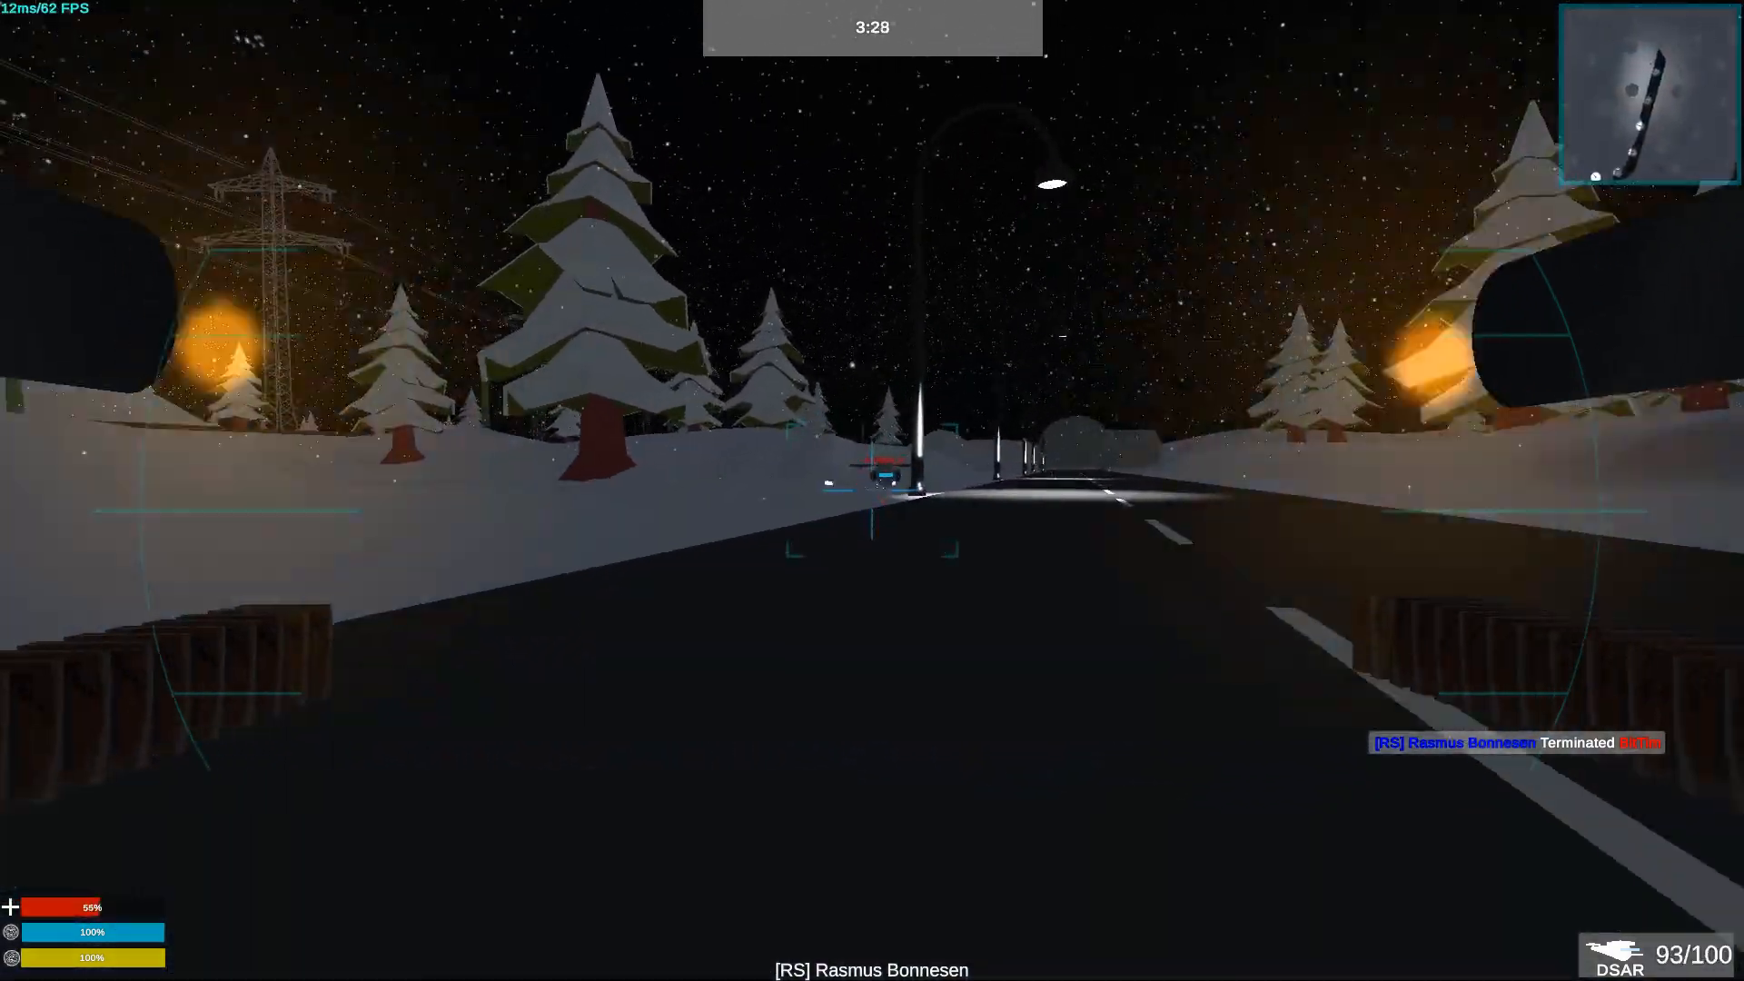
{"action": "left_click", "coordinate": [872, 490]}
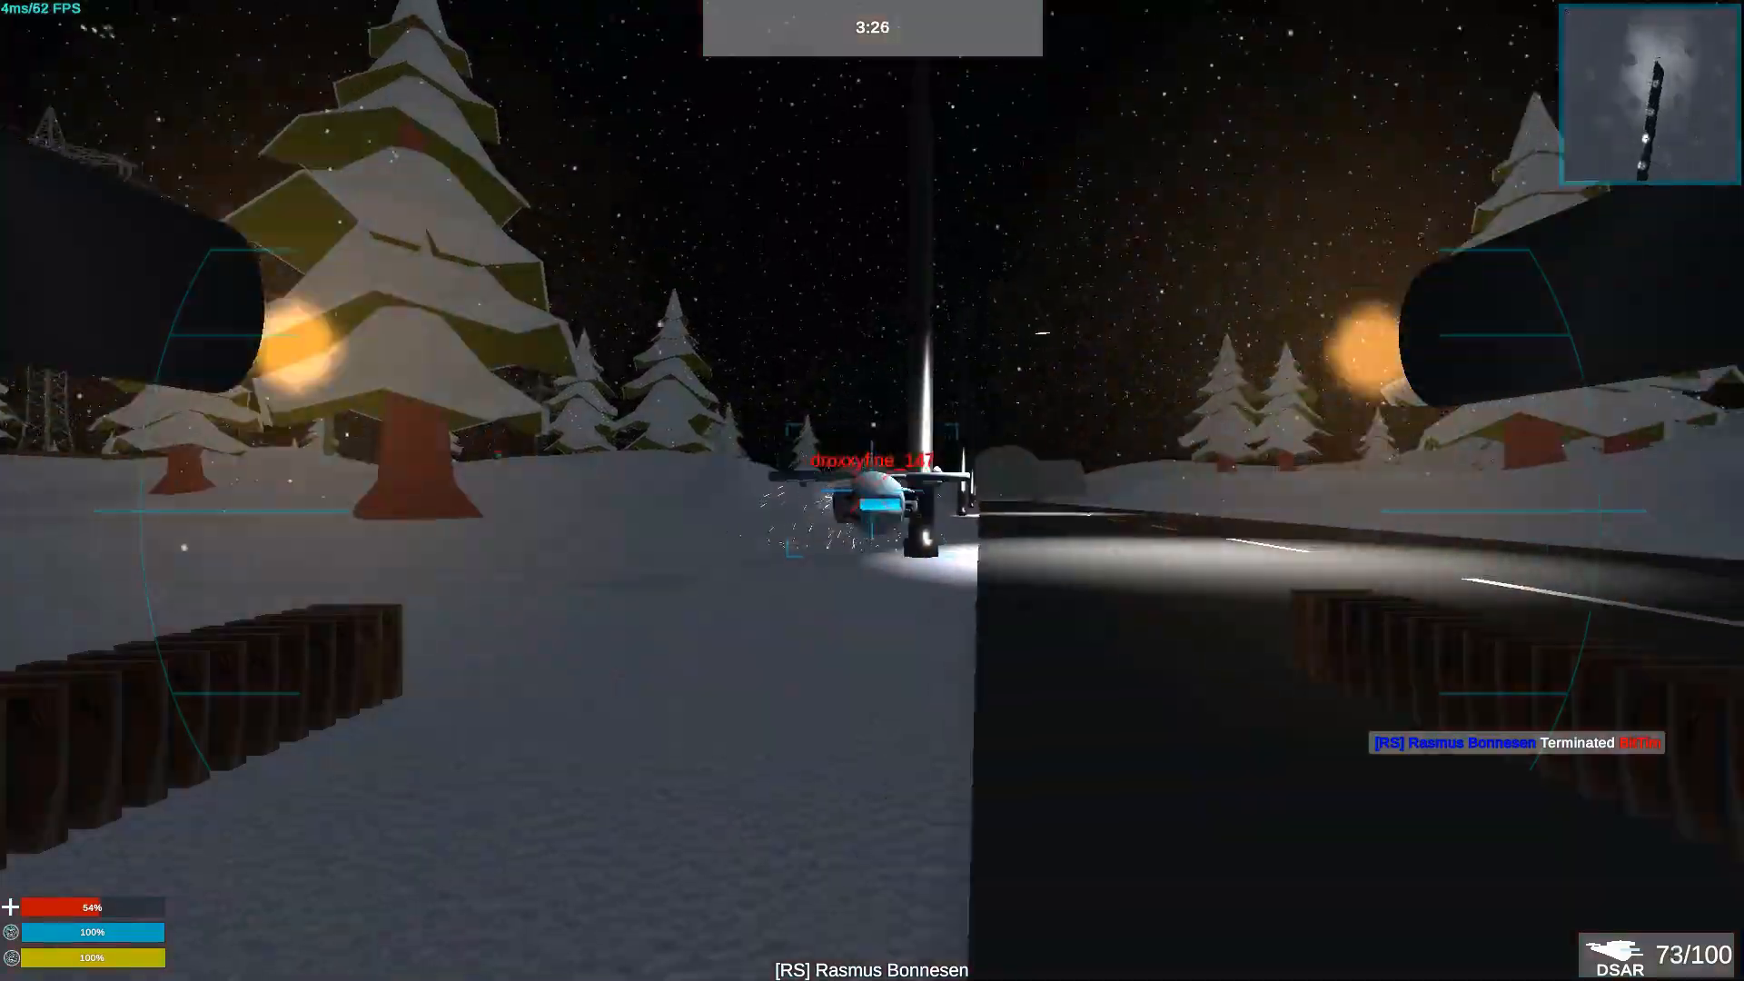
{"action": "key", "text": "r"}
{"action": "key", "text": "w"}
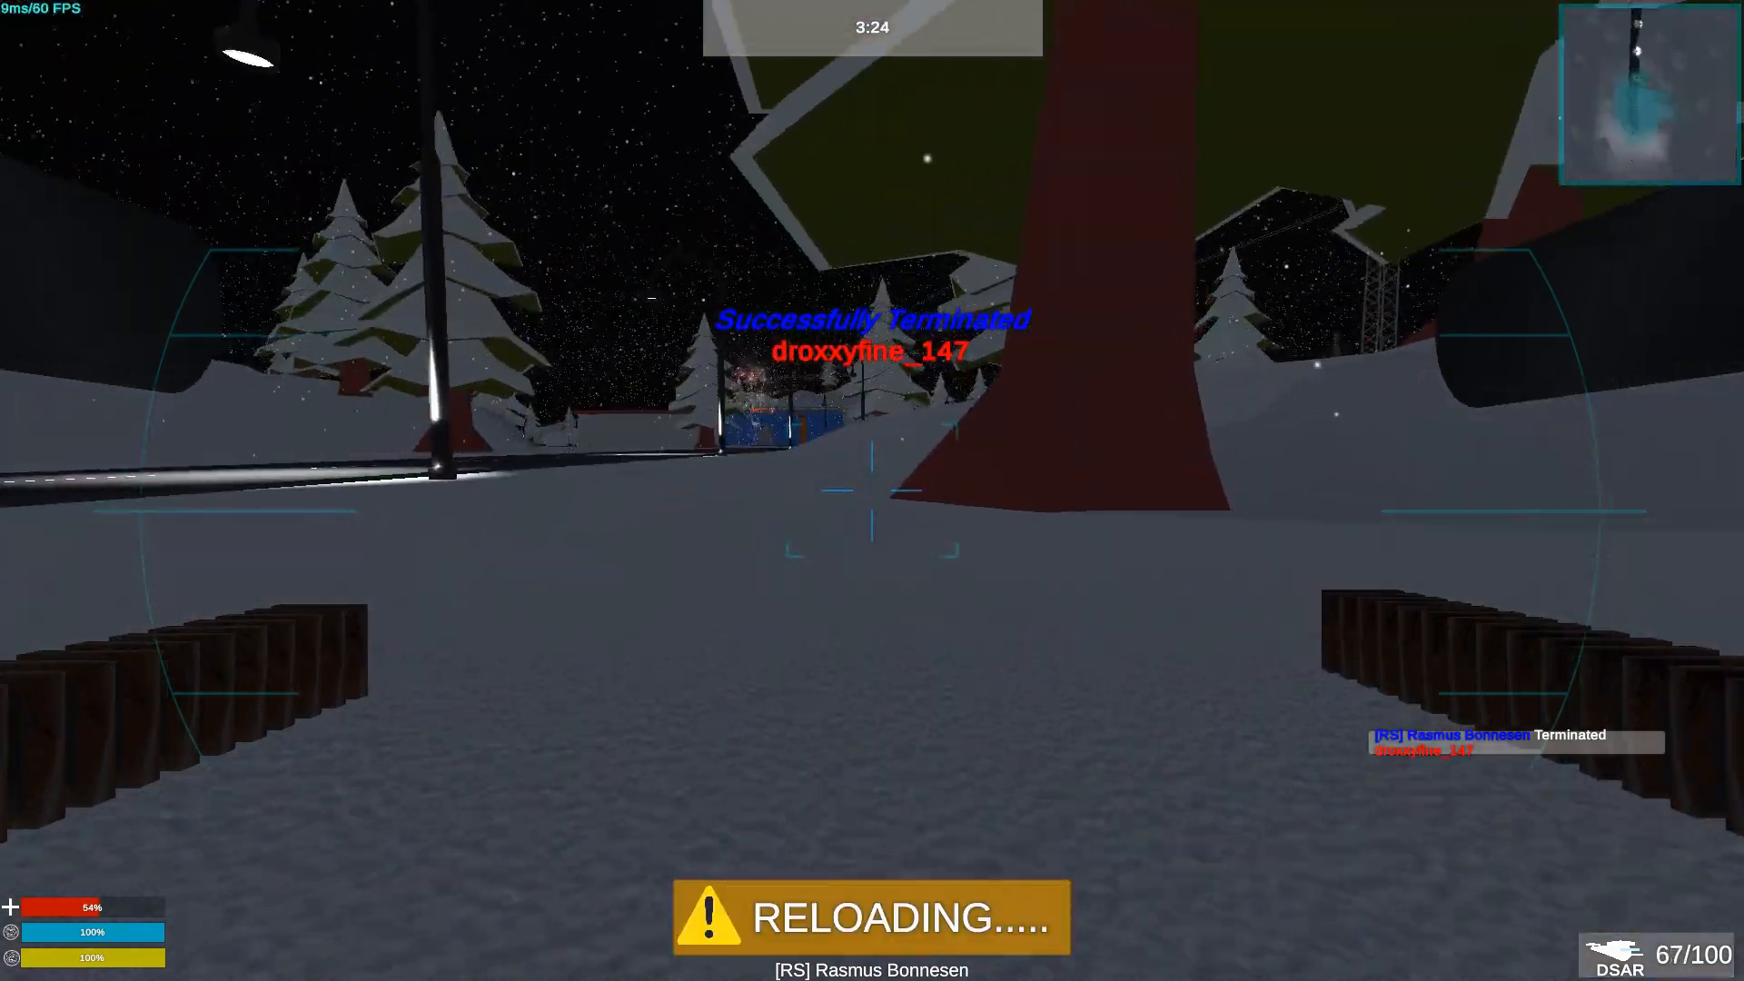
{"action": "key", "text": "w"}
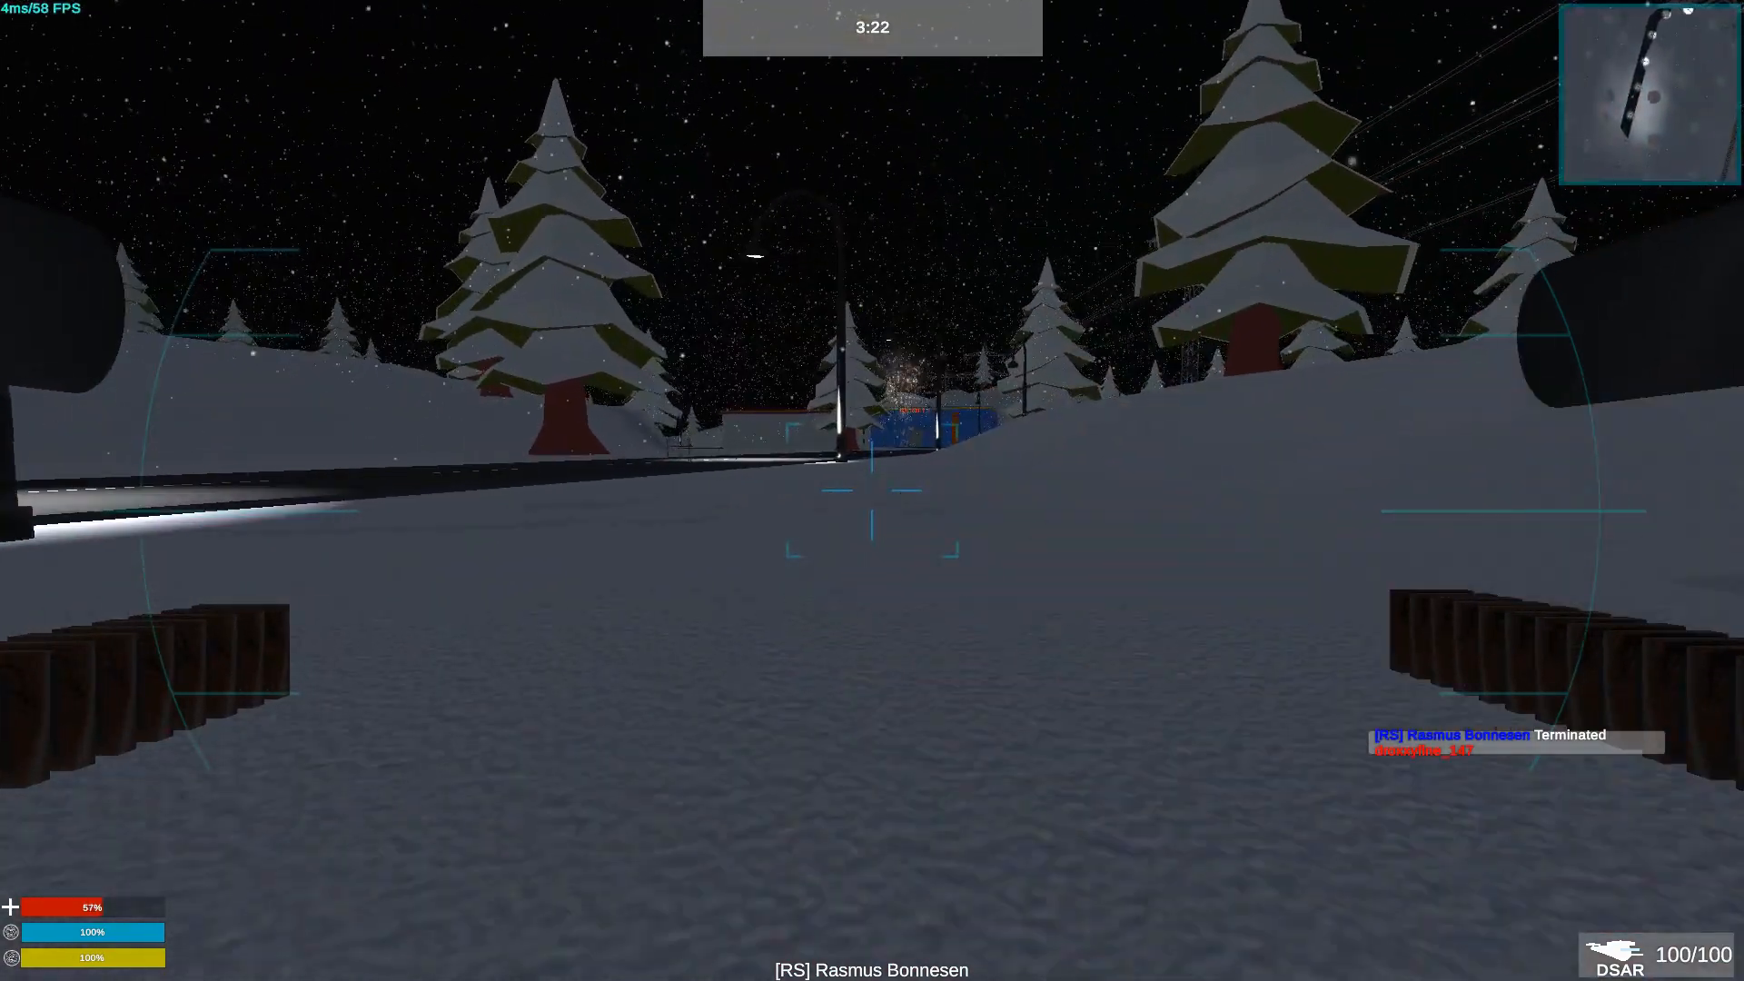
{"action": "key", "text": "w"}
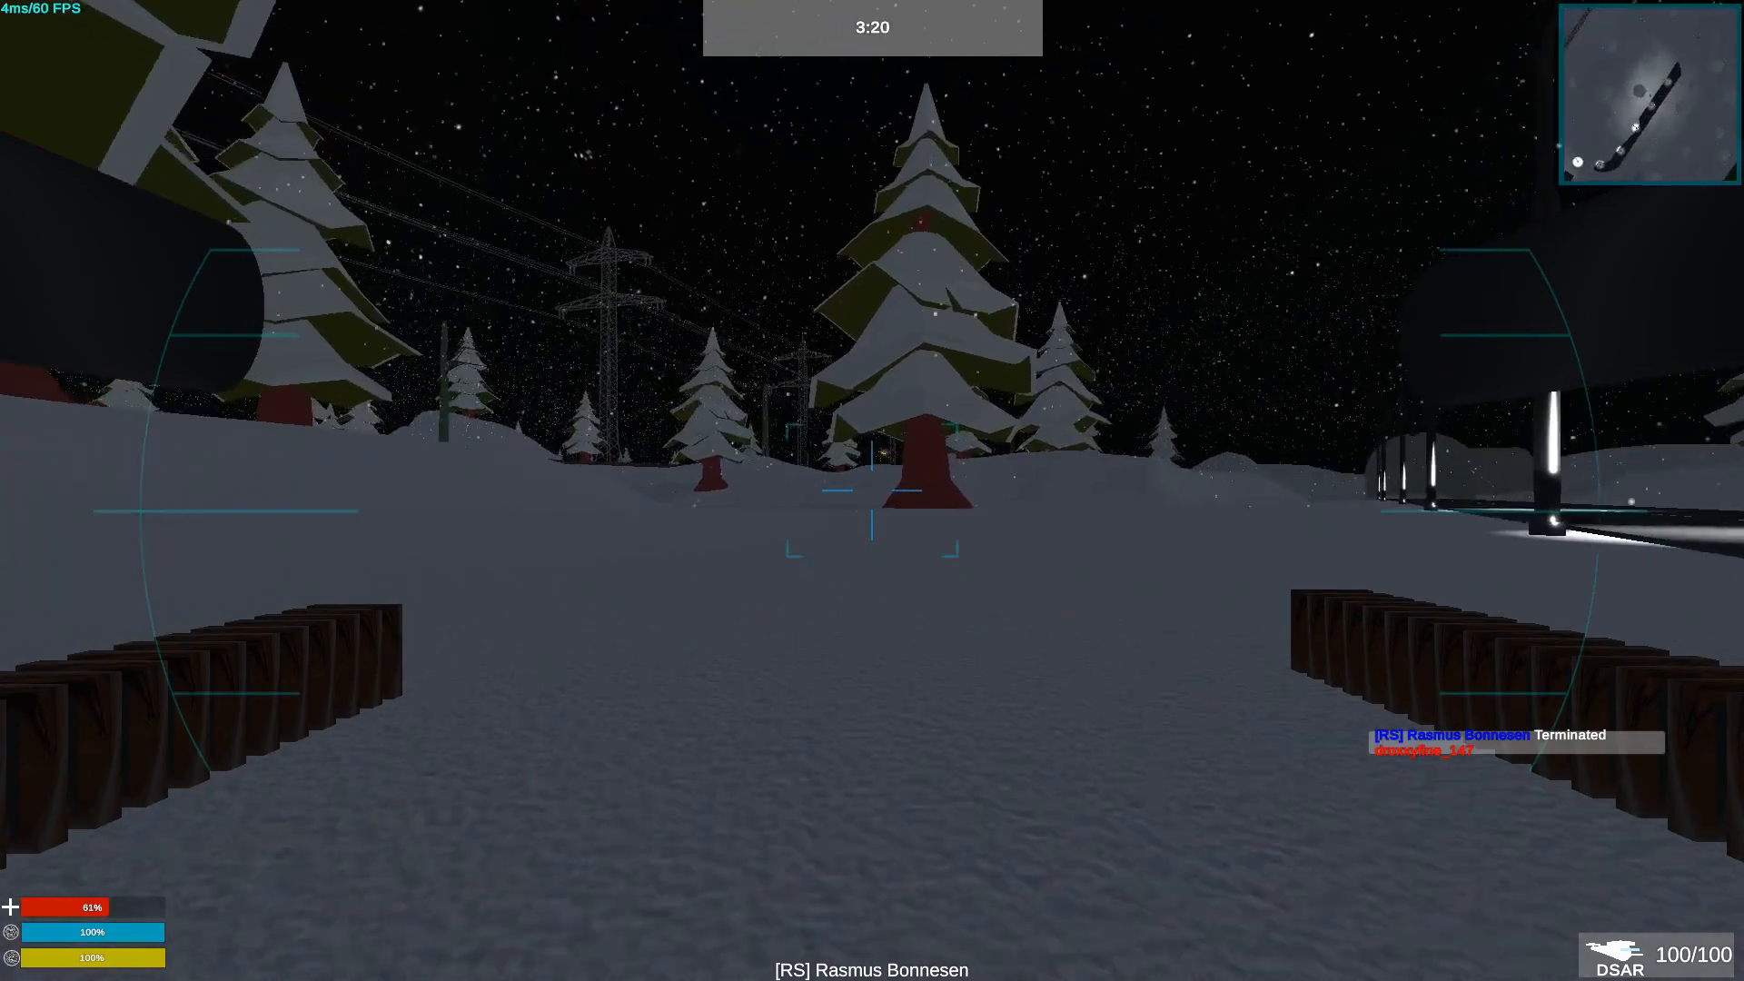
{"action": "key", "text": "Tab"}
{"action": "key", "text": "w"}
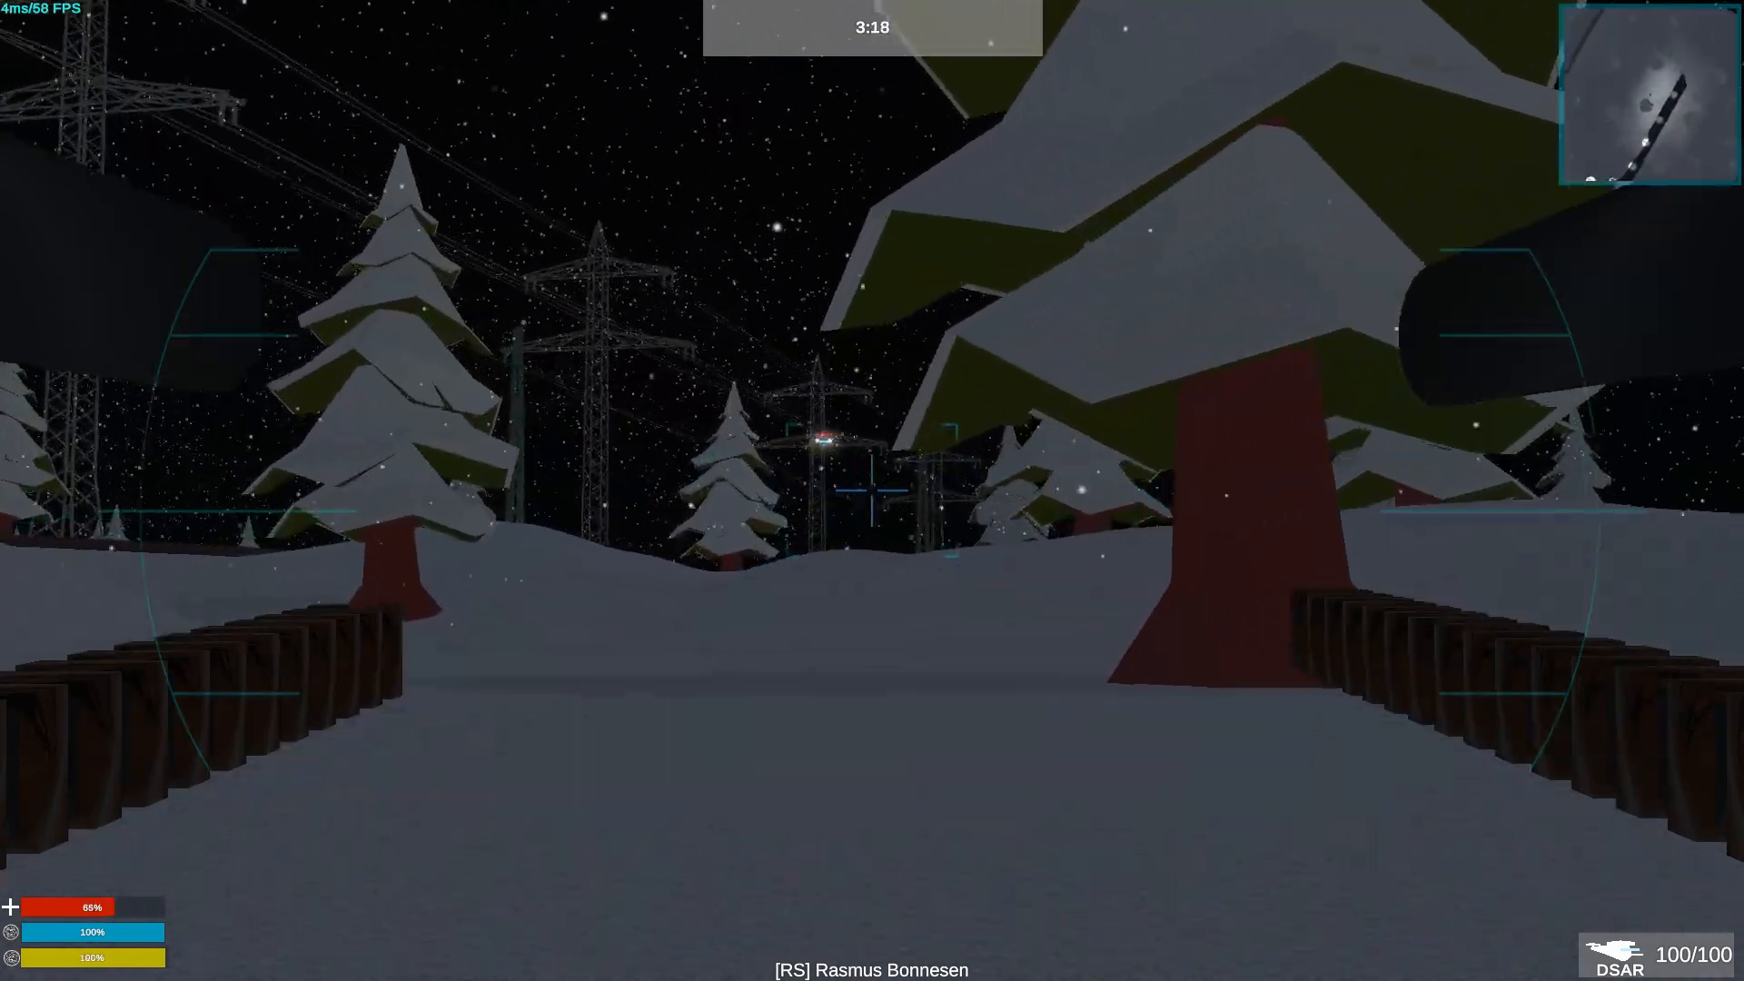
{"action": "left_click", "coordinate": [873, 490]}
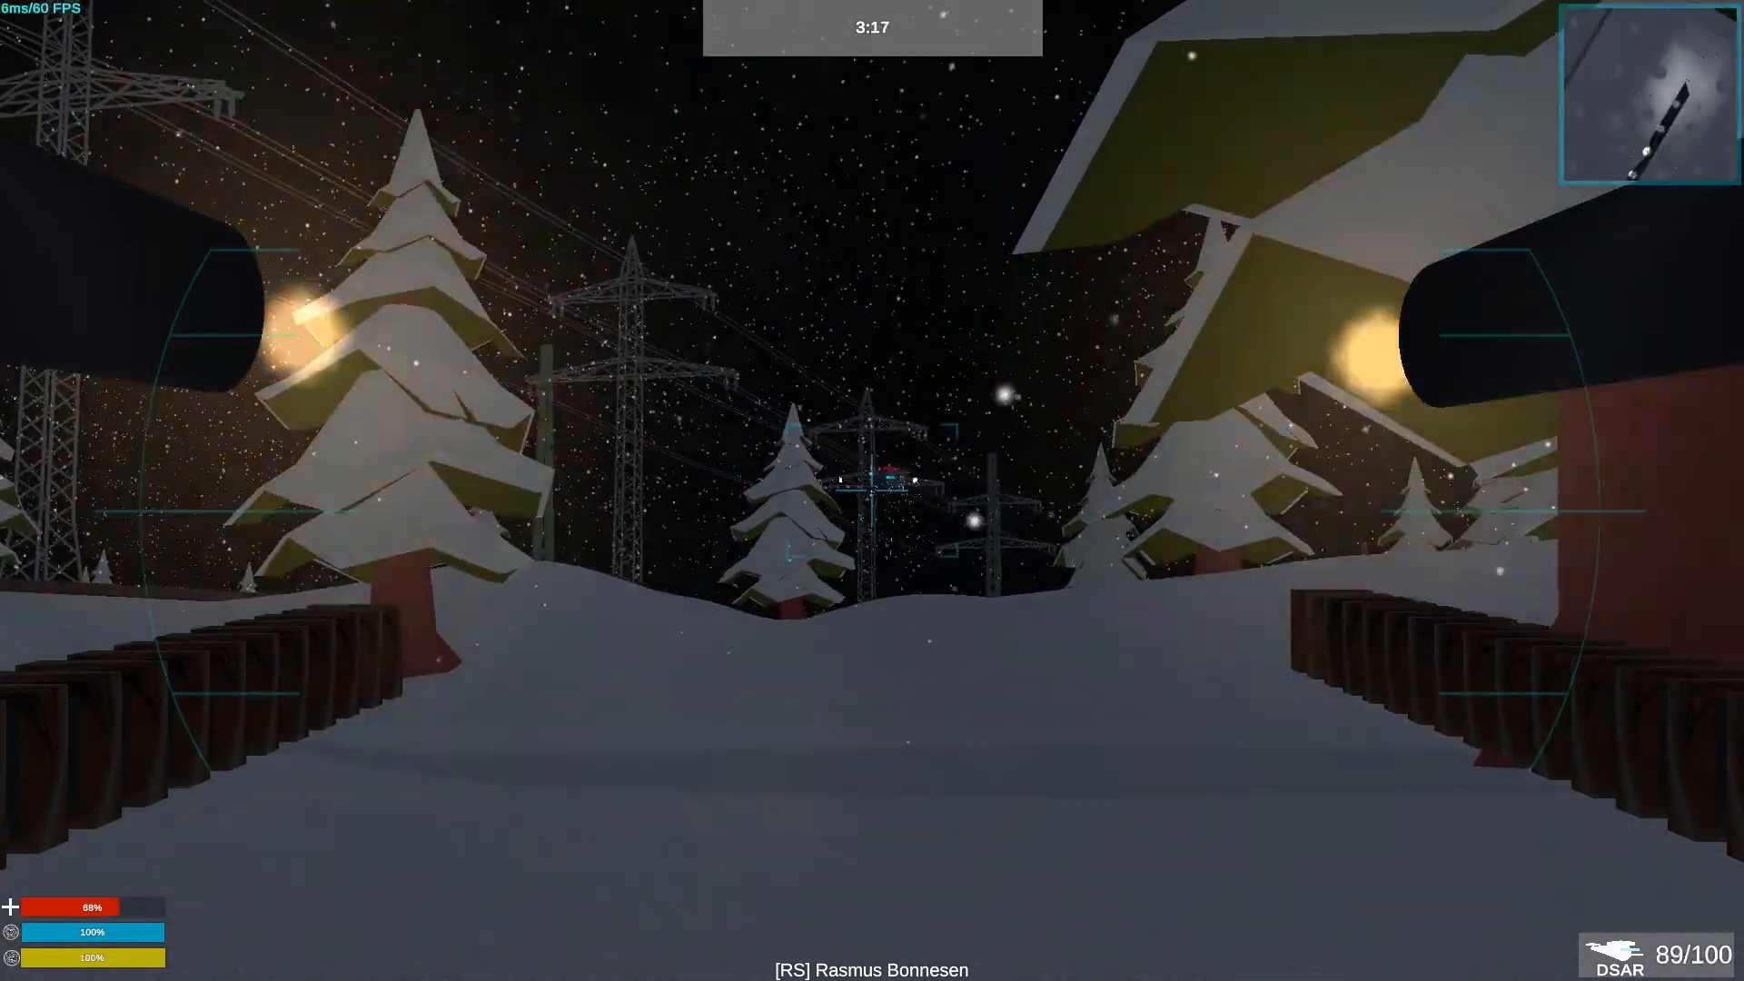
{"action": "key", "text": "w"}
{"action": "left_click", "coordinate": [872, 491]}
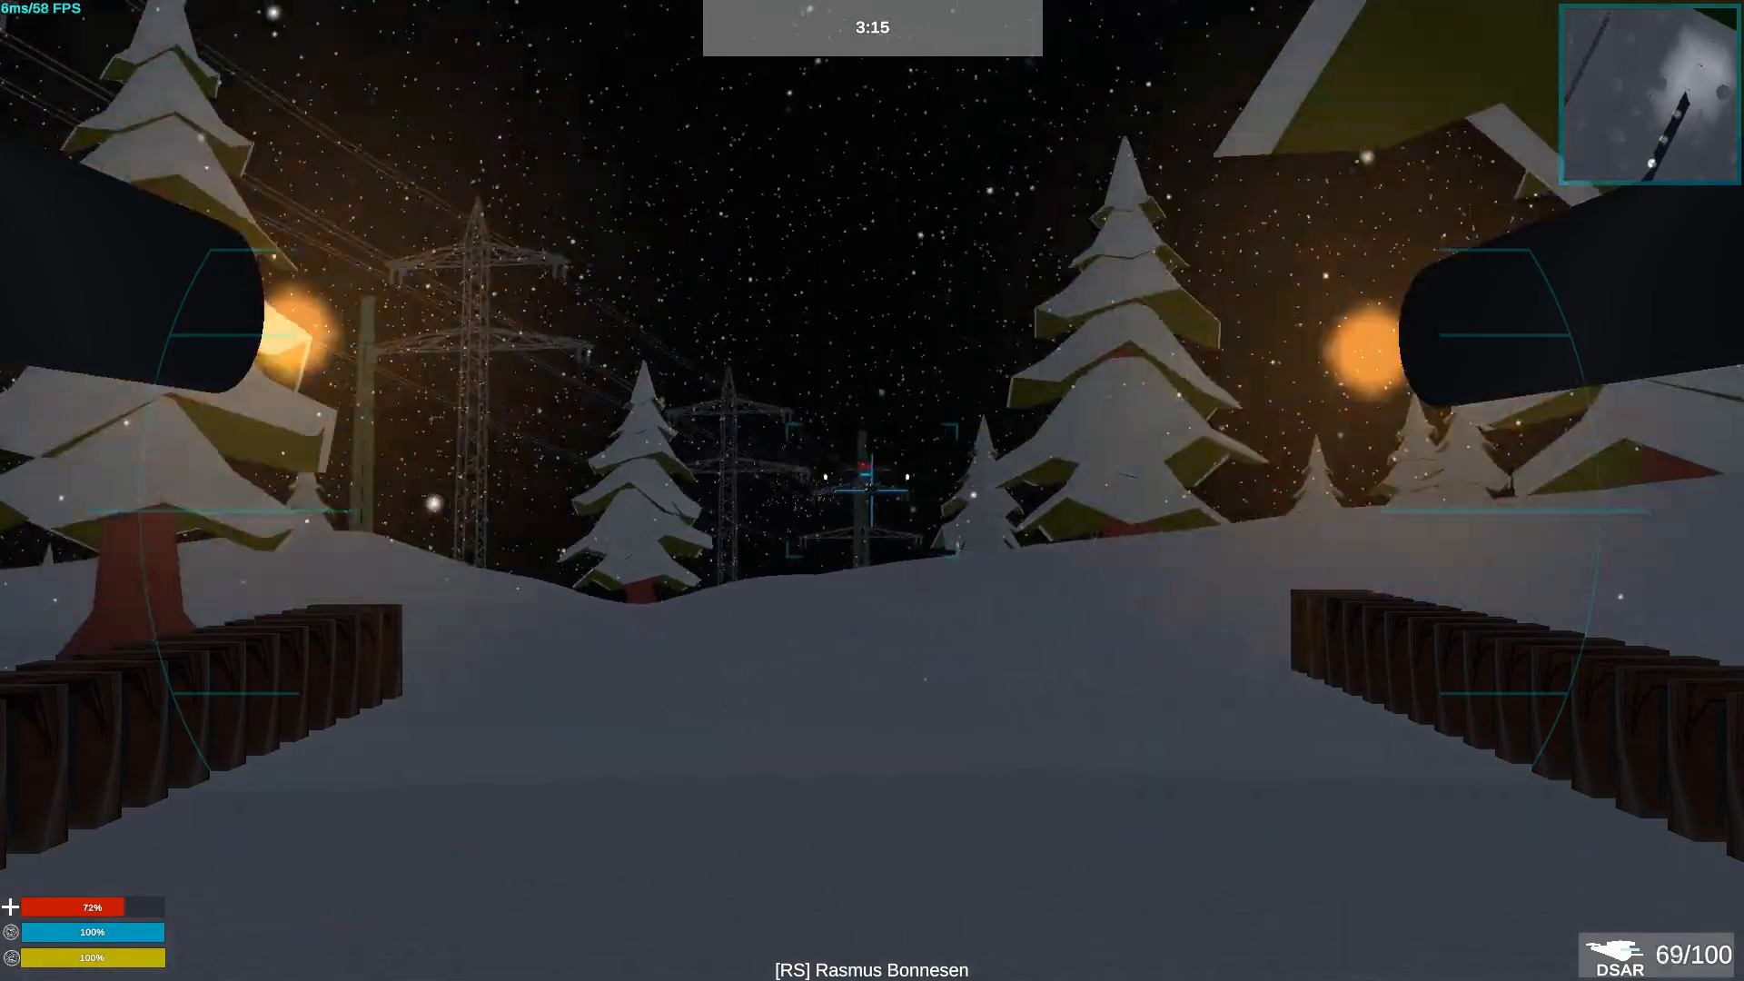
{"action": "key", "text": "w"}
{"action": "left_click", "coordinate": [872, 491]}
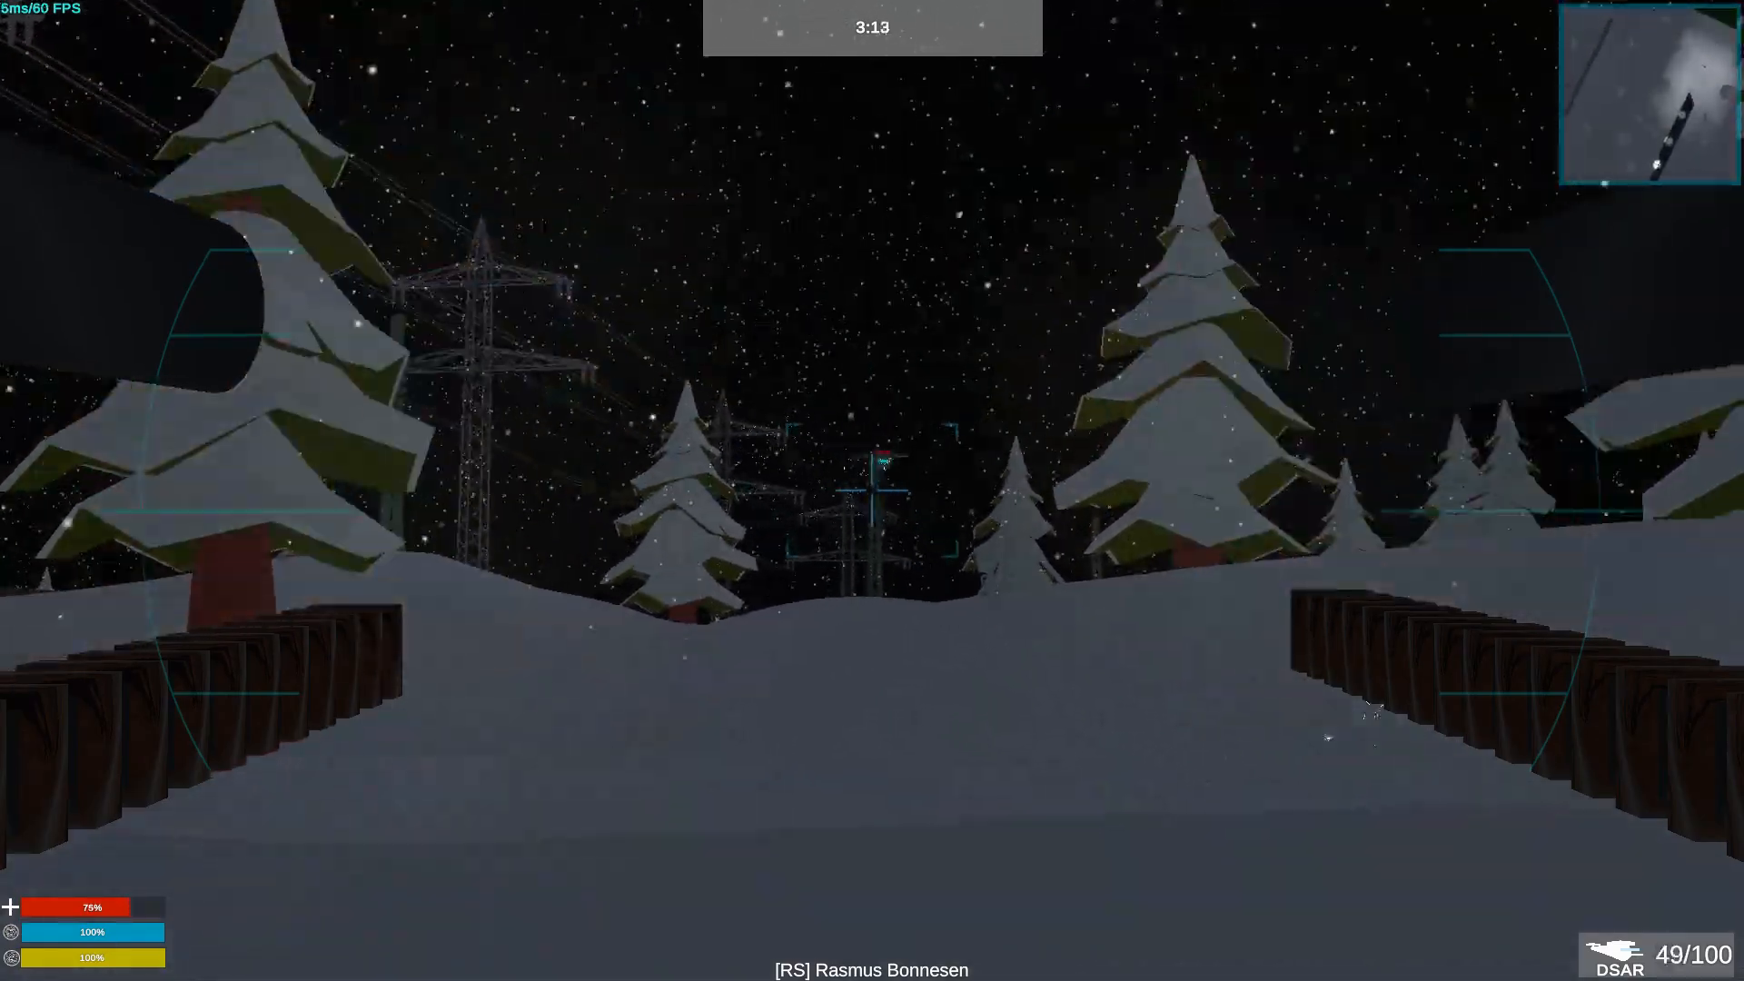
{"action": "left_click", "coordinate": [872, 491]}
{"action": "key", "text": "s"}
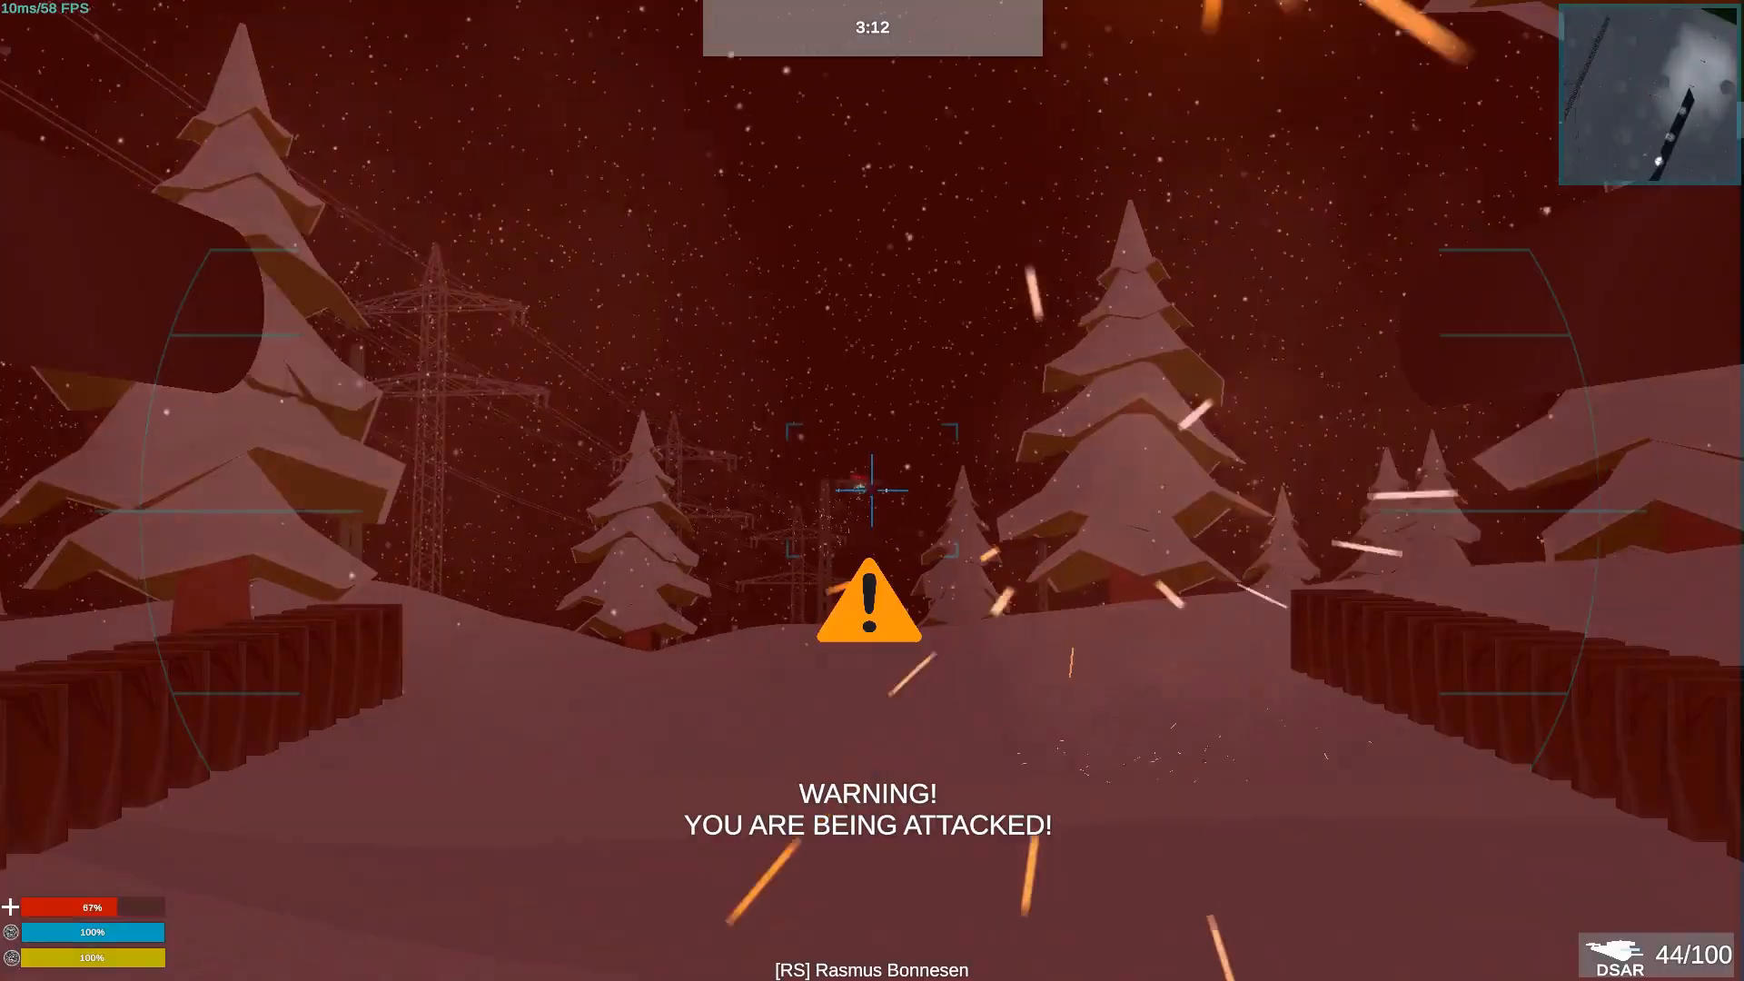
{"action": "key", "text": "r"}
{"action": "key", "text": "d"}
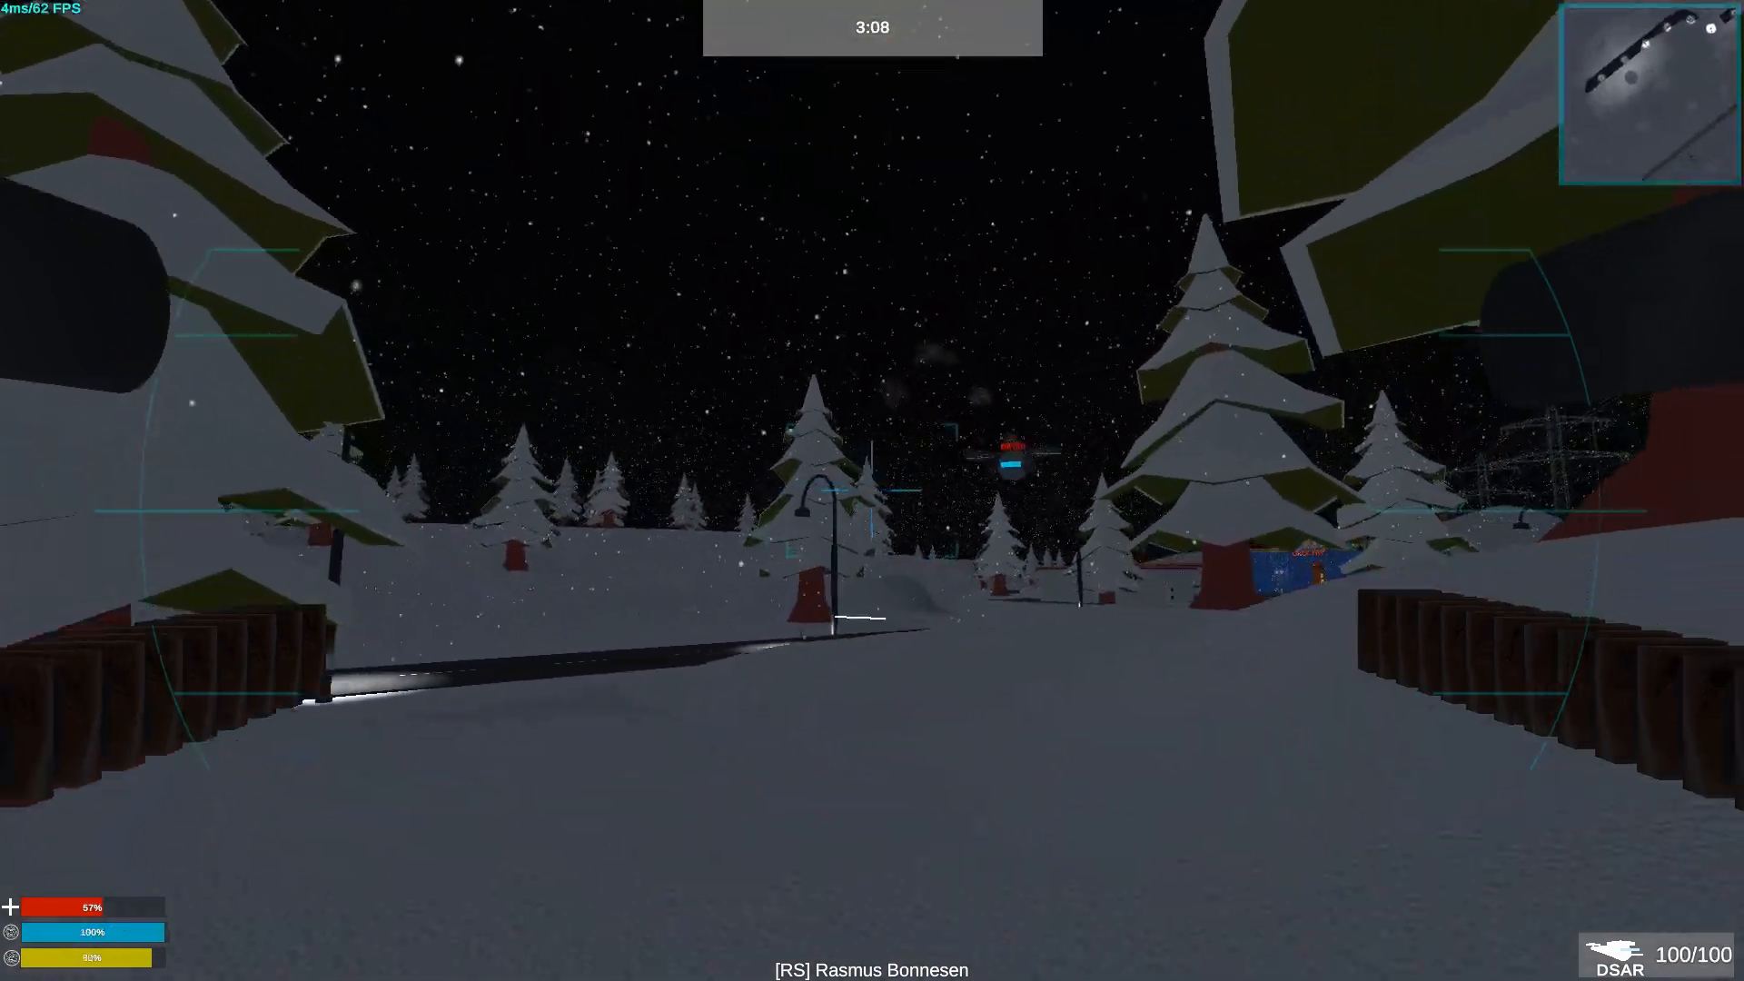
{"action": "left_click", "coordinate": [872, 490]}
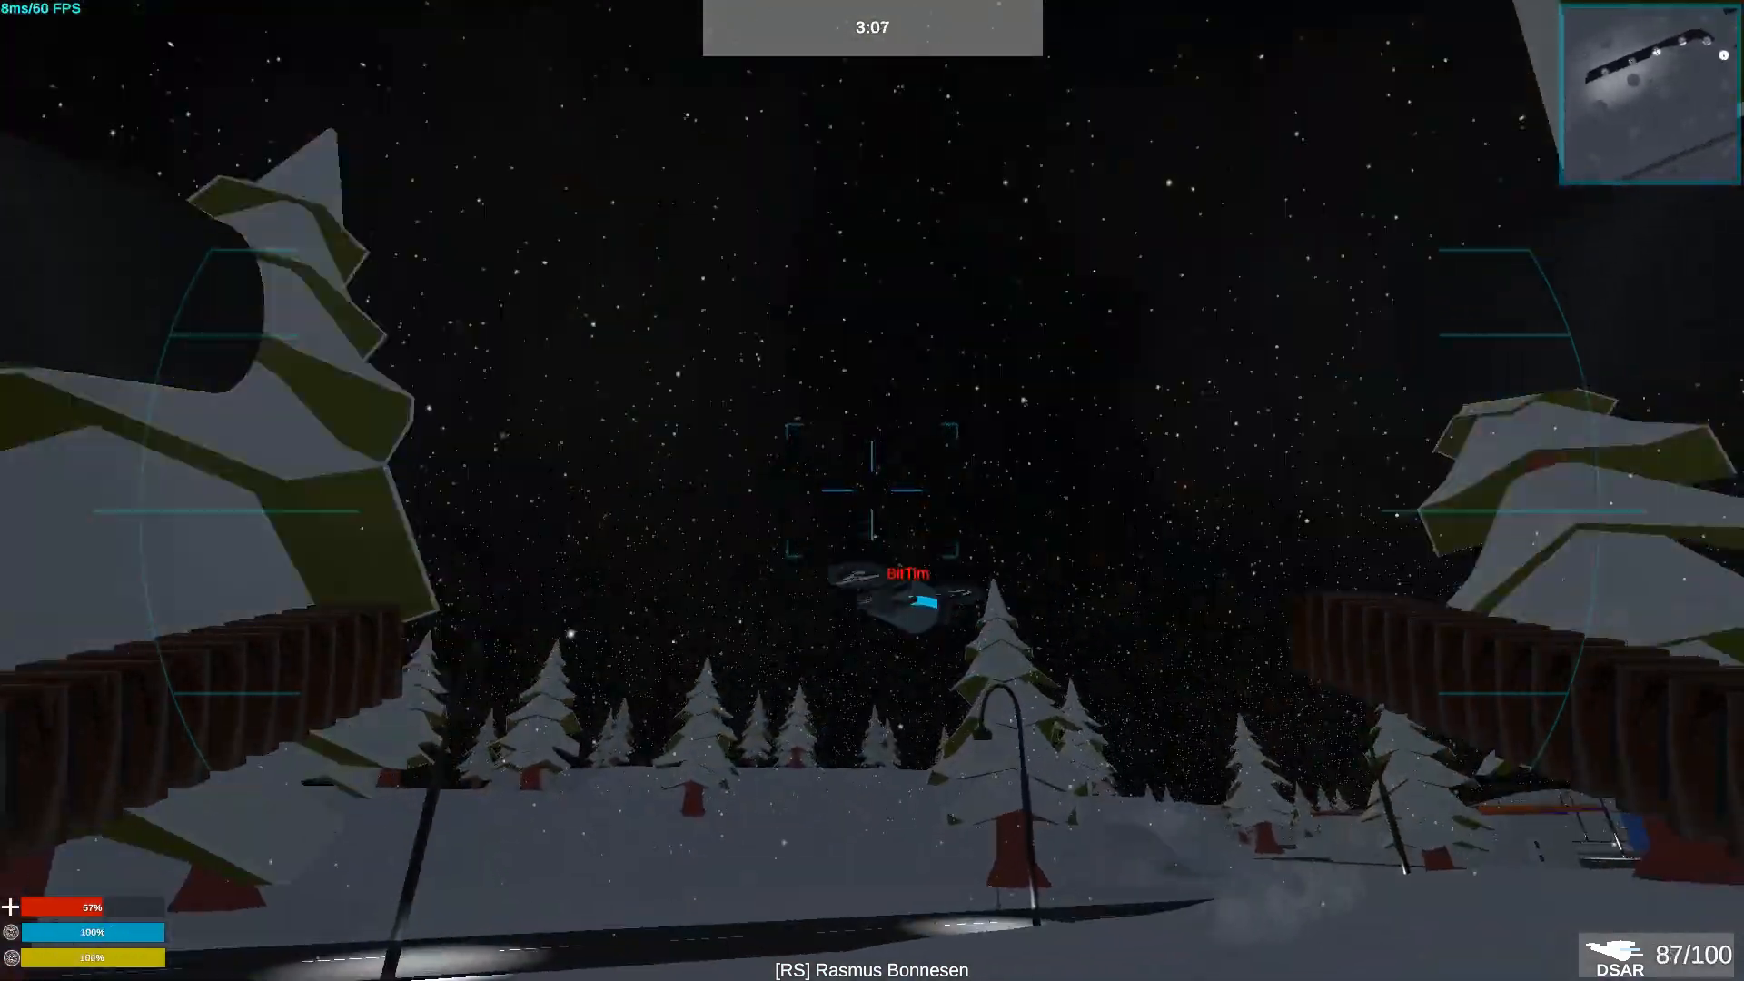
{"action": "left_click", "coordinate": [872, 490]}
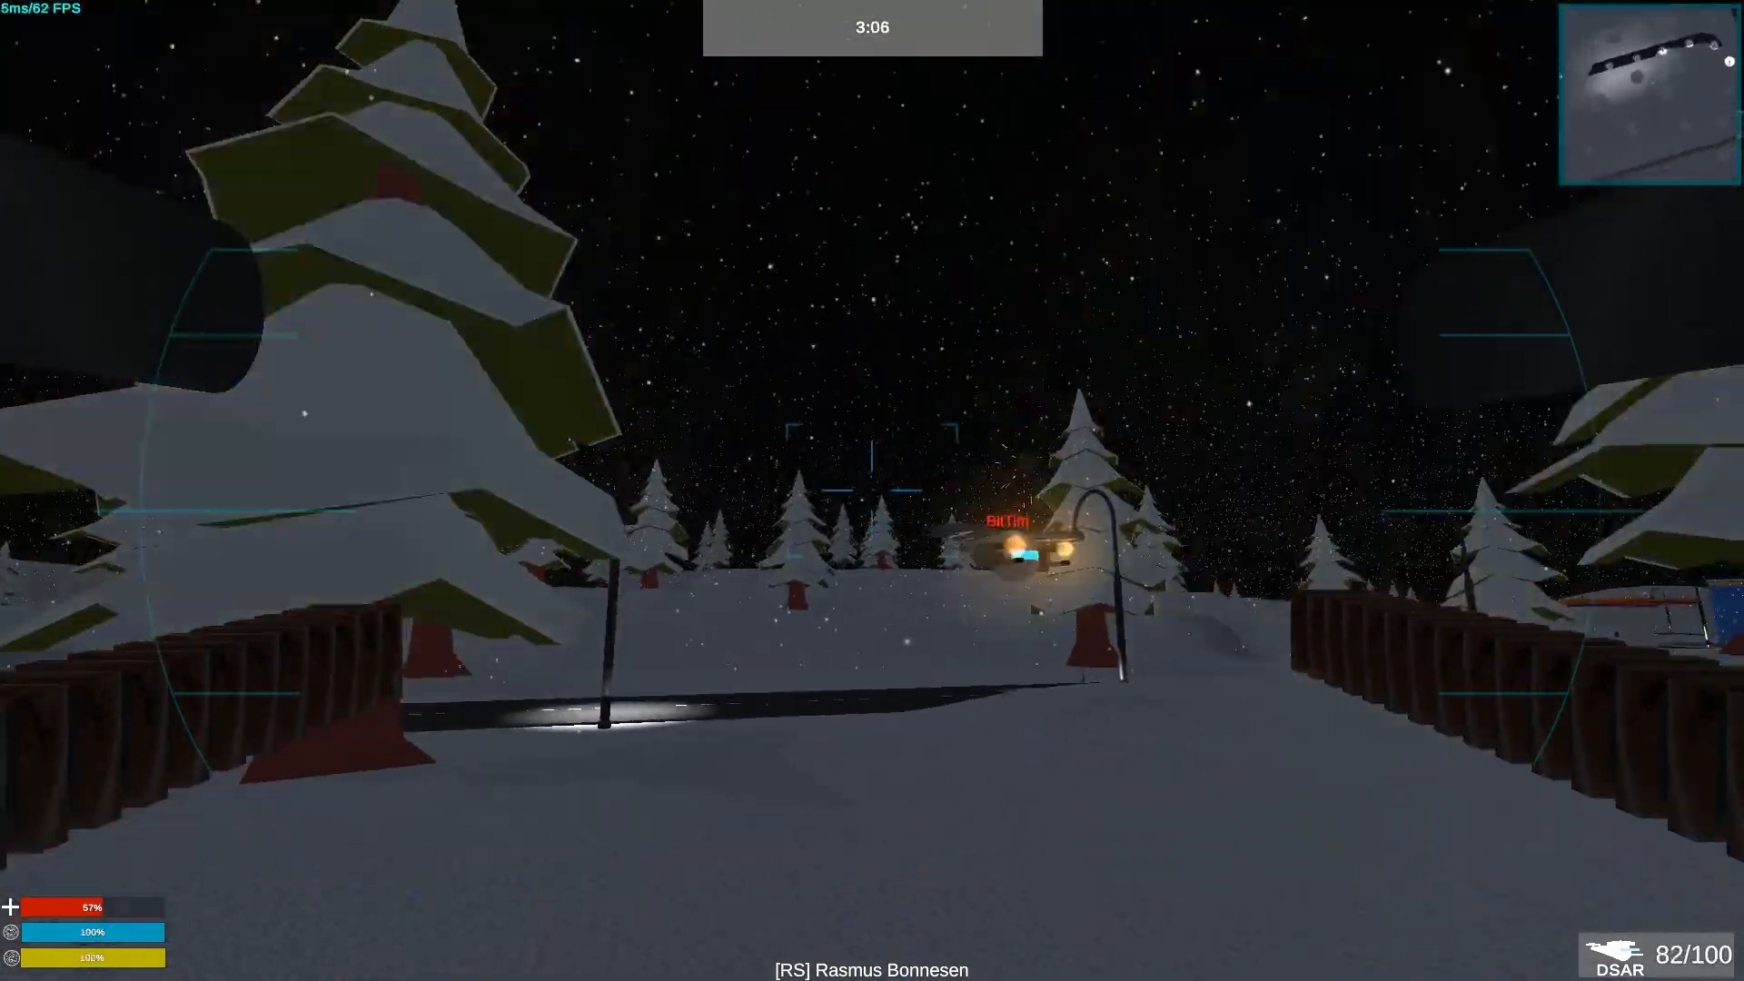
{"action": "left_click", "coordinate": [872, 491]}
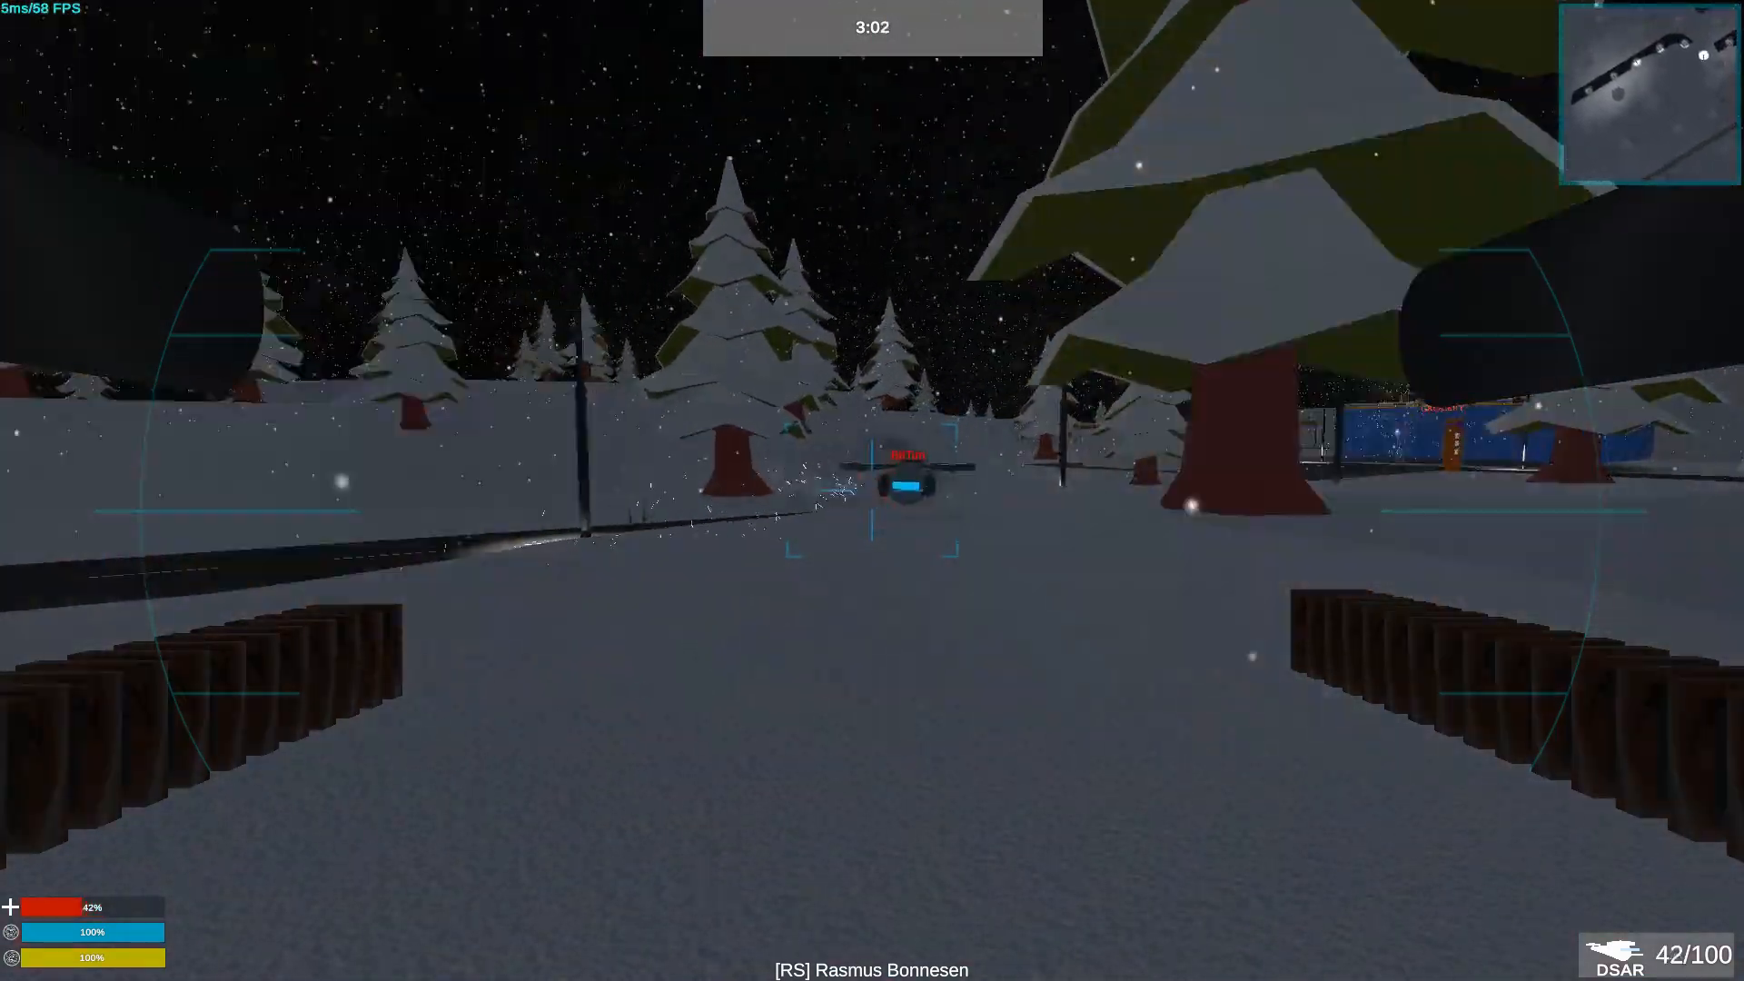
{"action": "left_click", "coordinate": [872, 491]}
{"action": "key", "text": "r"}
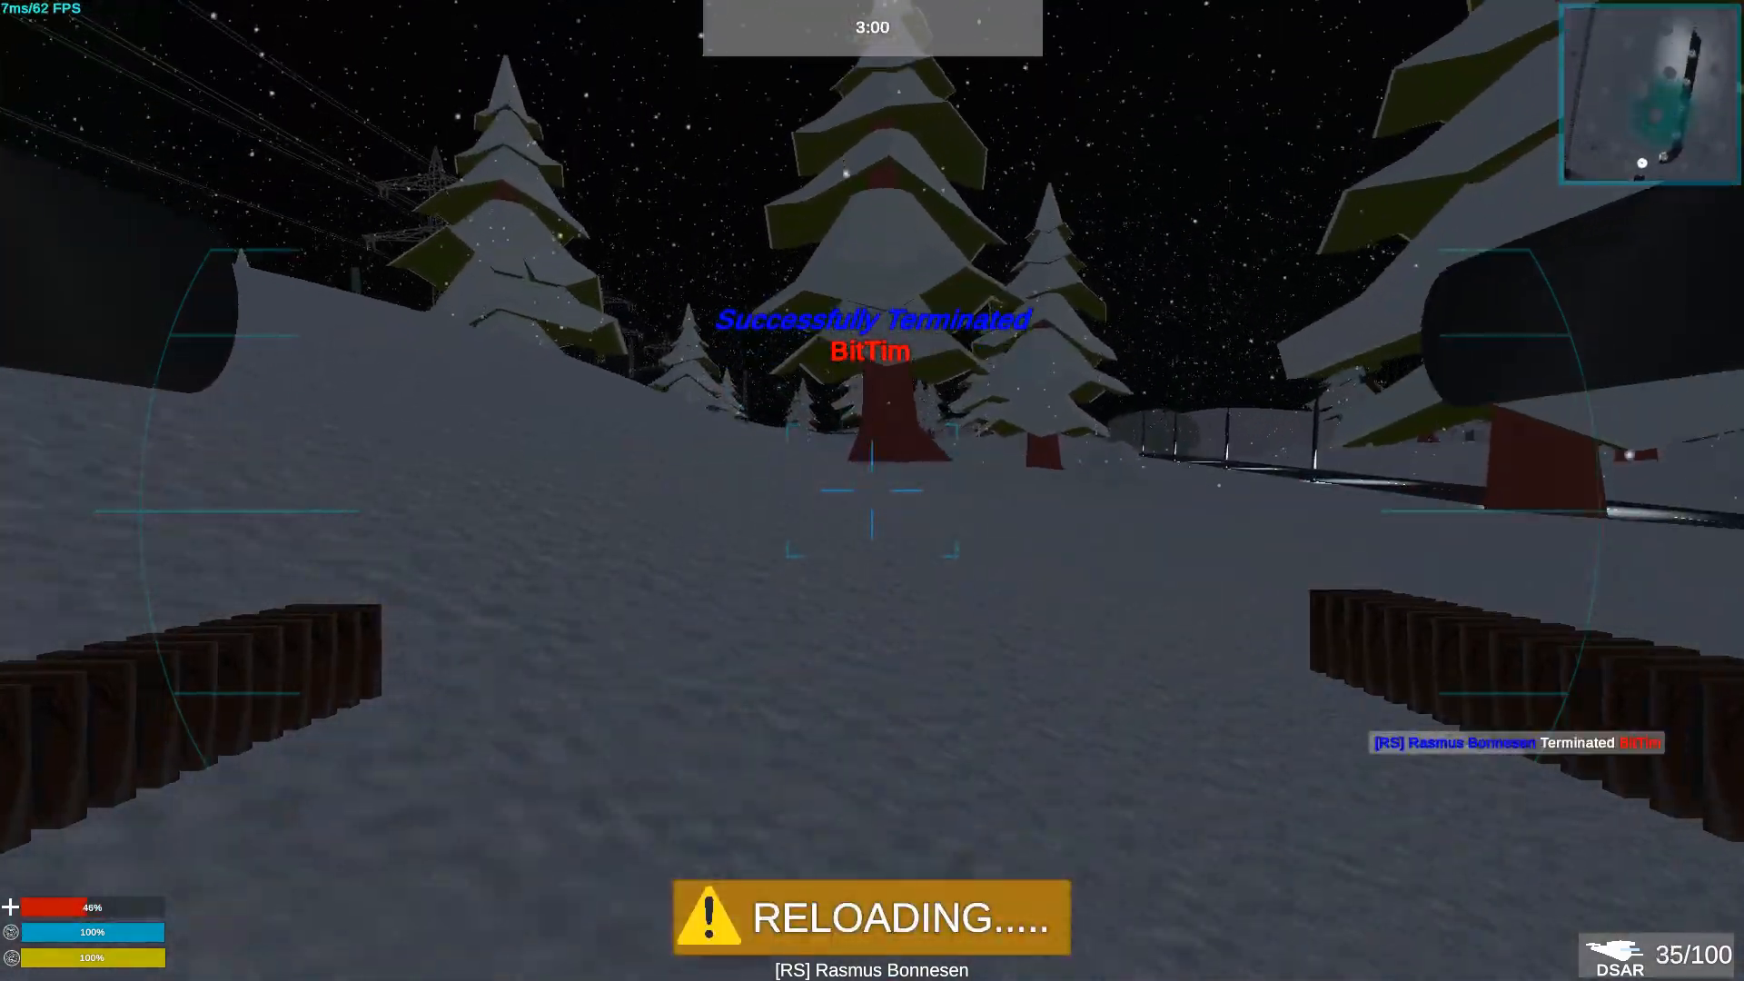
{"action": "key", "text": "w"}
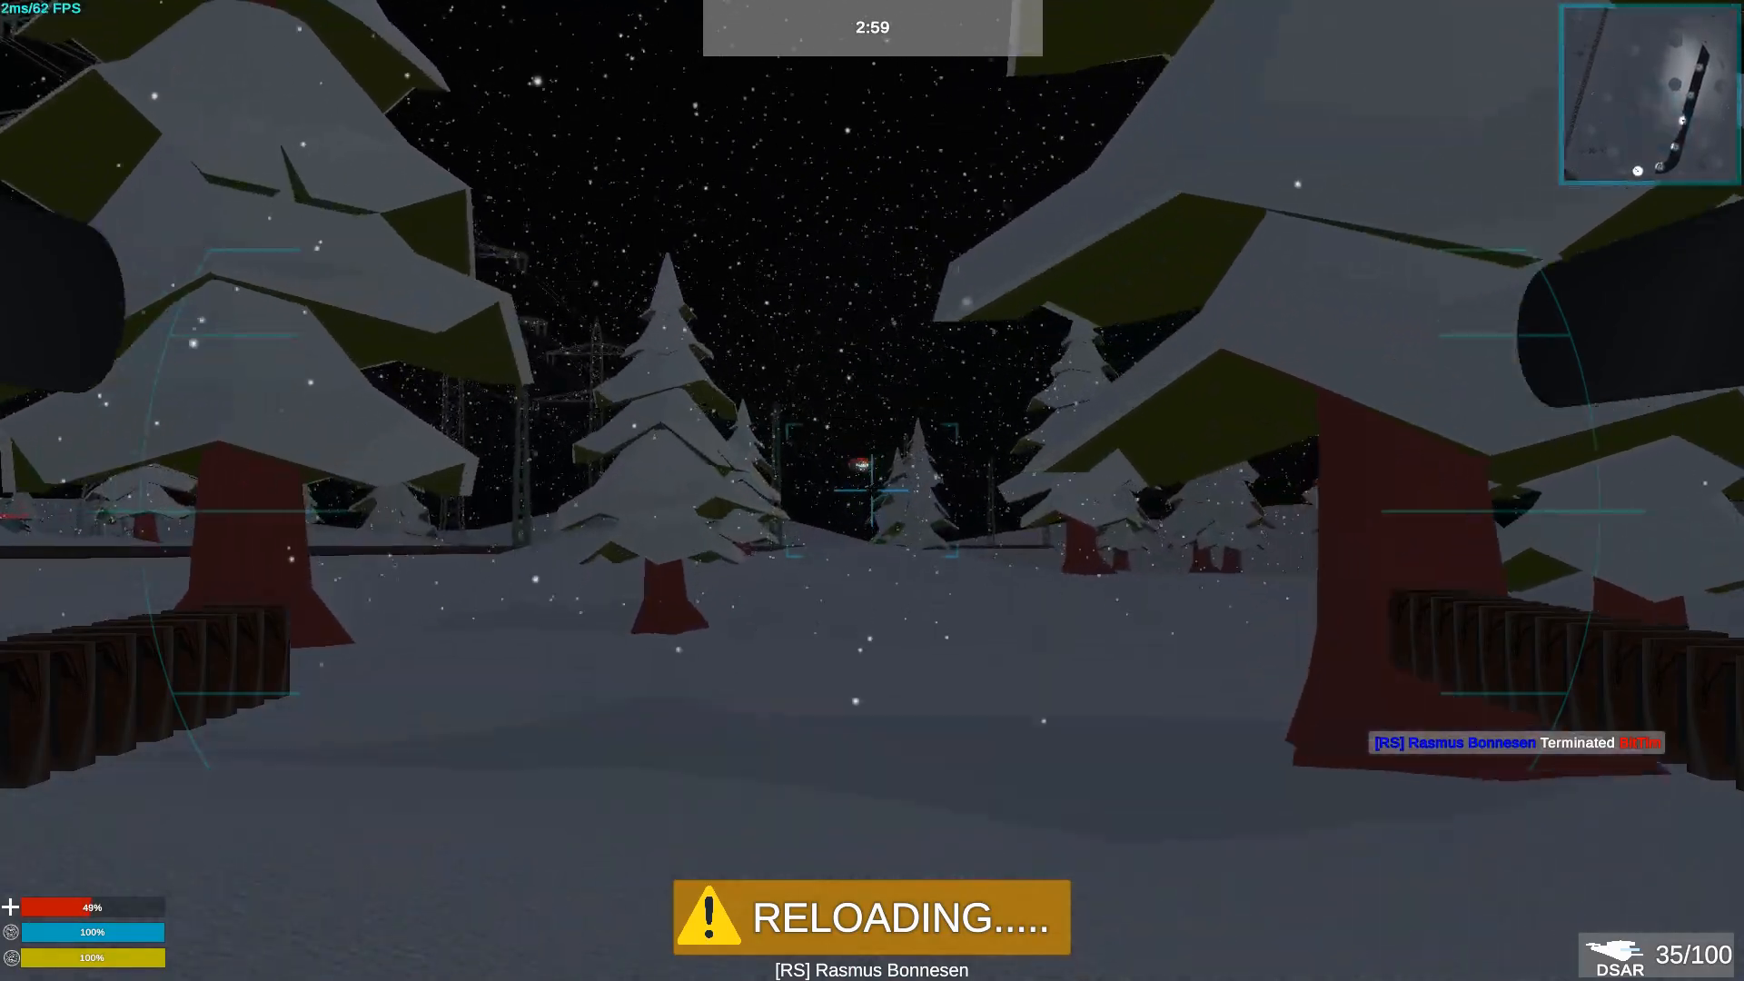
{"action": "left_click", "coordinate": [872, 491]}
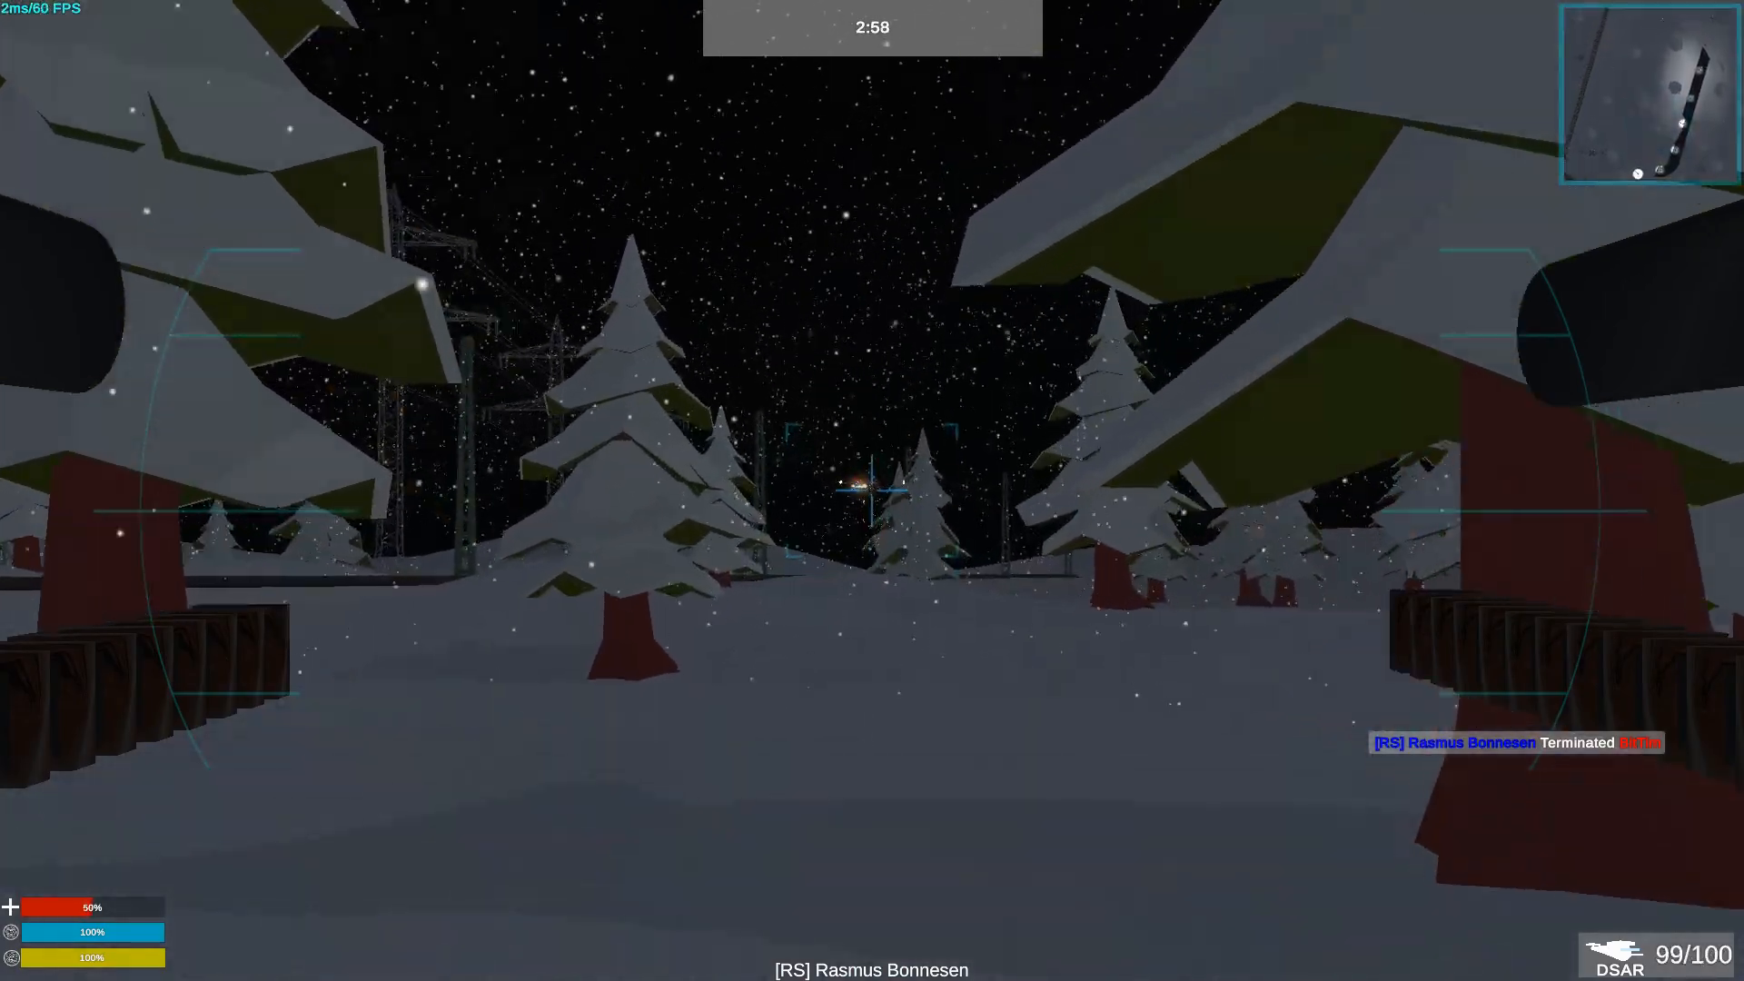
{"action": "left_click", "coordinate": [872, 490]}
{"action": "key", "text": "w"}
{"action": "key", "text": "r"}
{"action": "key", "text": "w"}
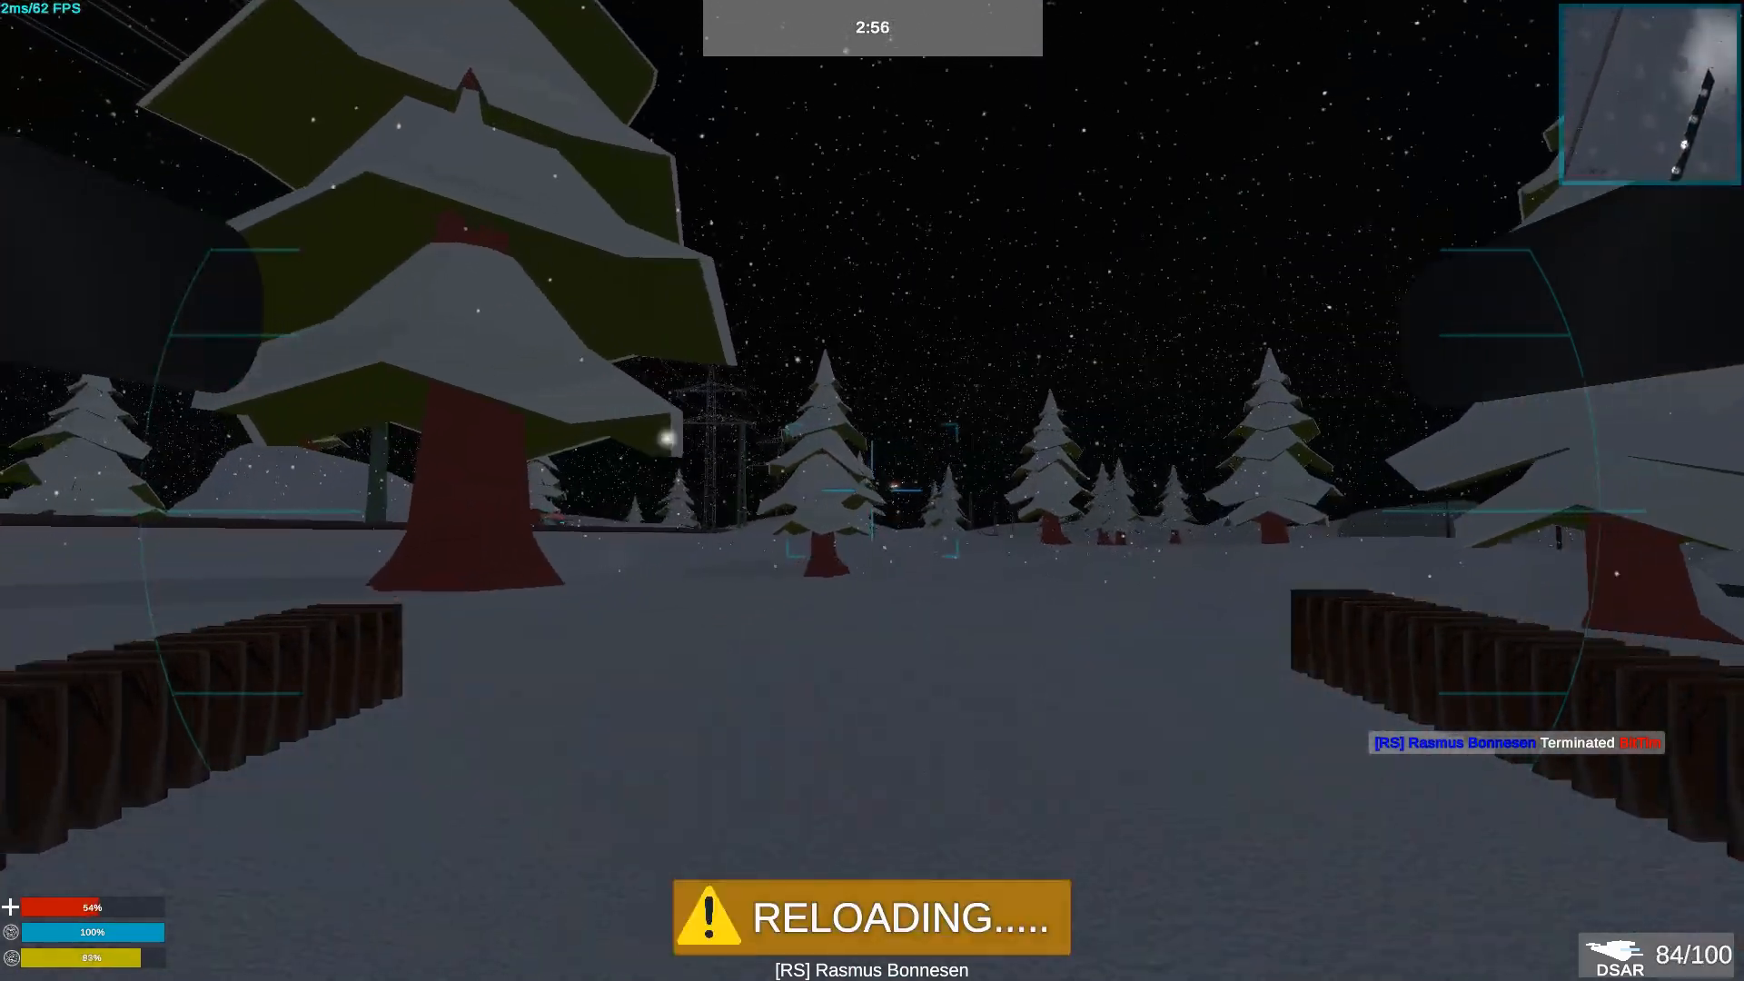
{"action": "key", "text": "Tab"}
{"action": "key", "text": "Tab"}
{"action": "key", "text": "w"}
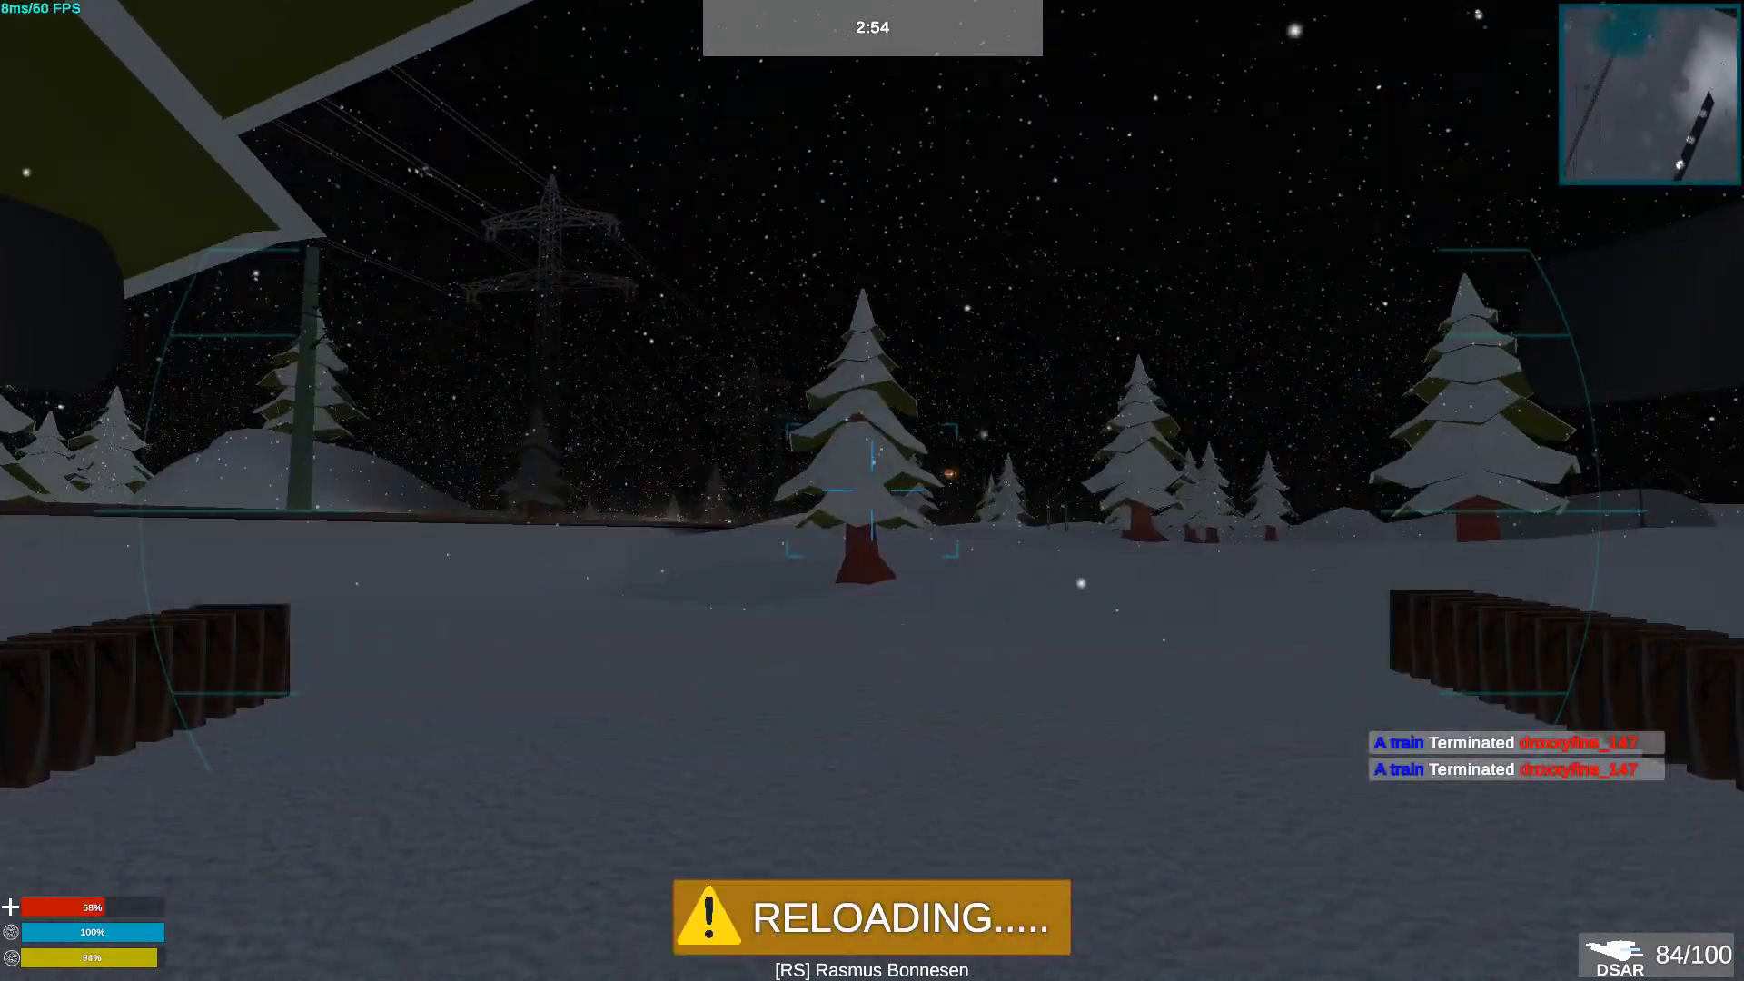
{"action": "key", "text": "Tab"}
{"action": "key", "text": "w"}
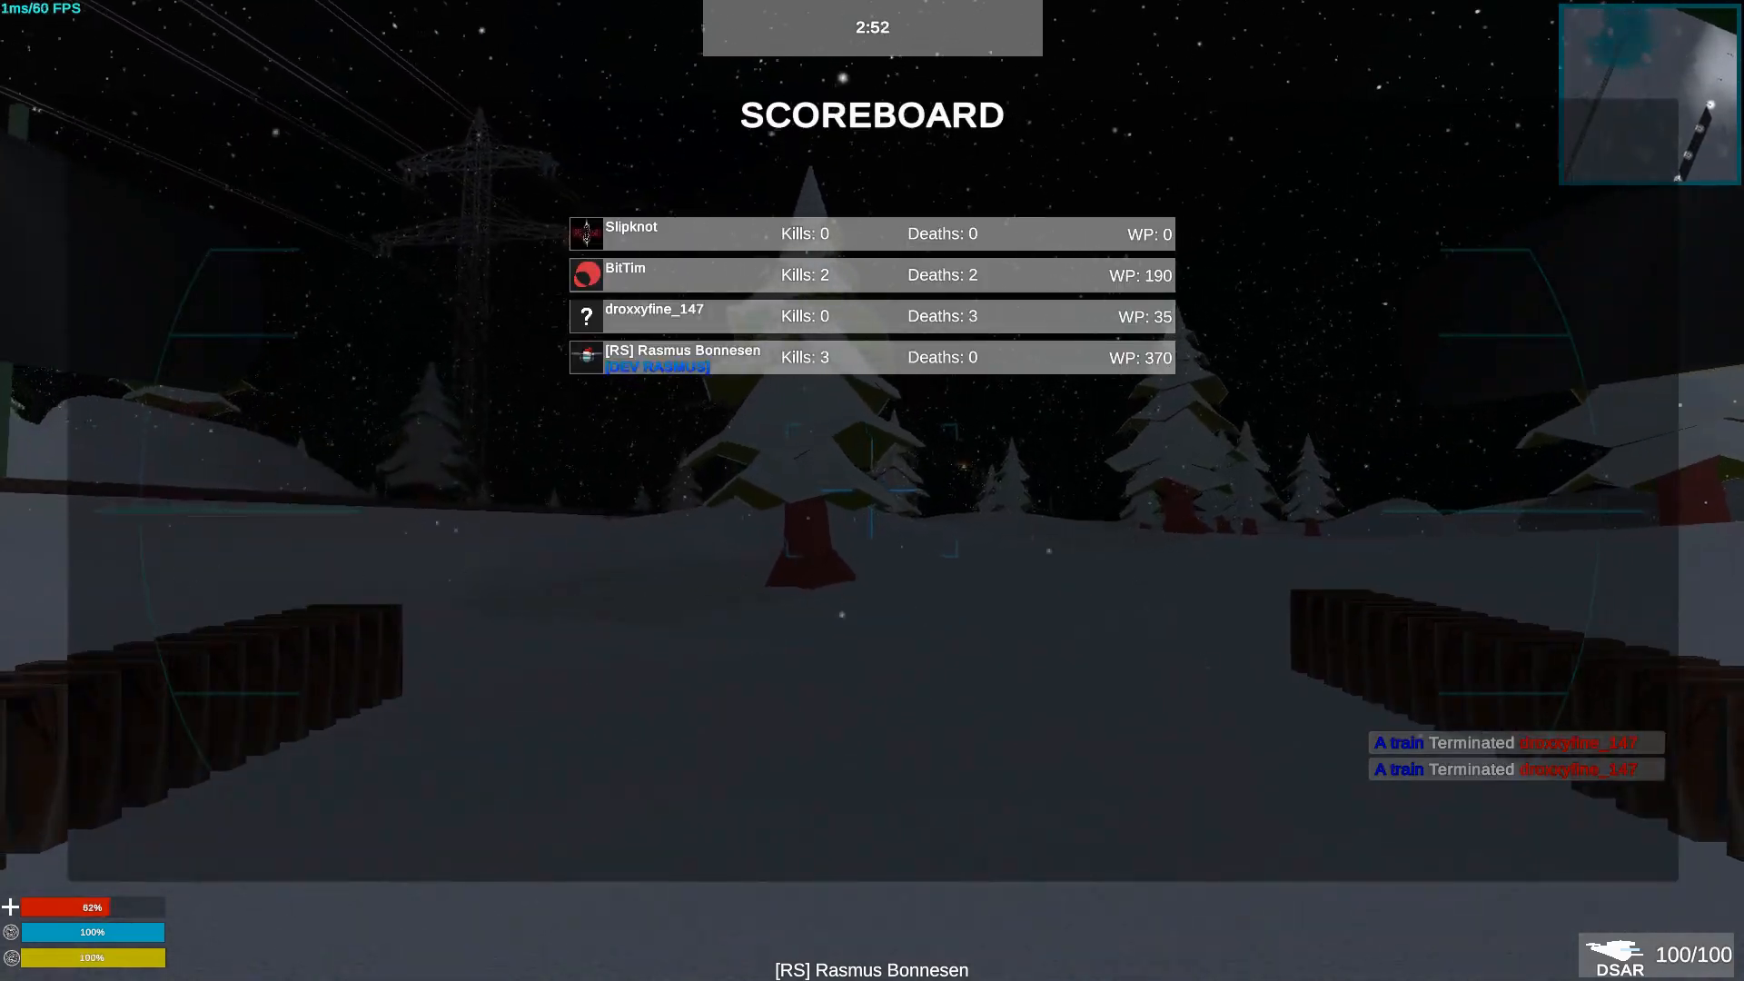
{"action": "key", "text": "Tab"}
{"action": "key", "text": "w"}
{"action": "key", "text": "w"}
{"action": "left_click", "coordinate": [872, 491]}
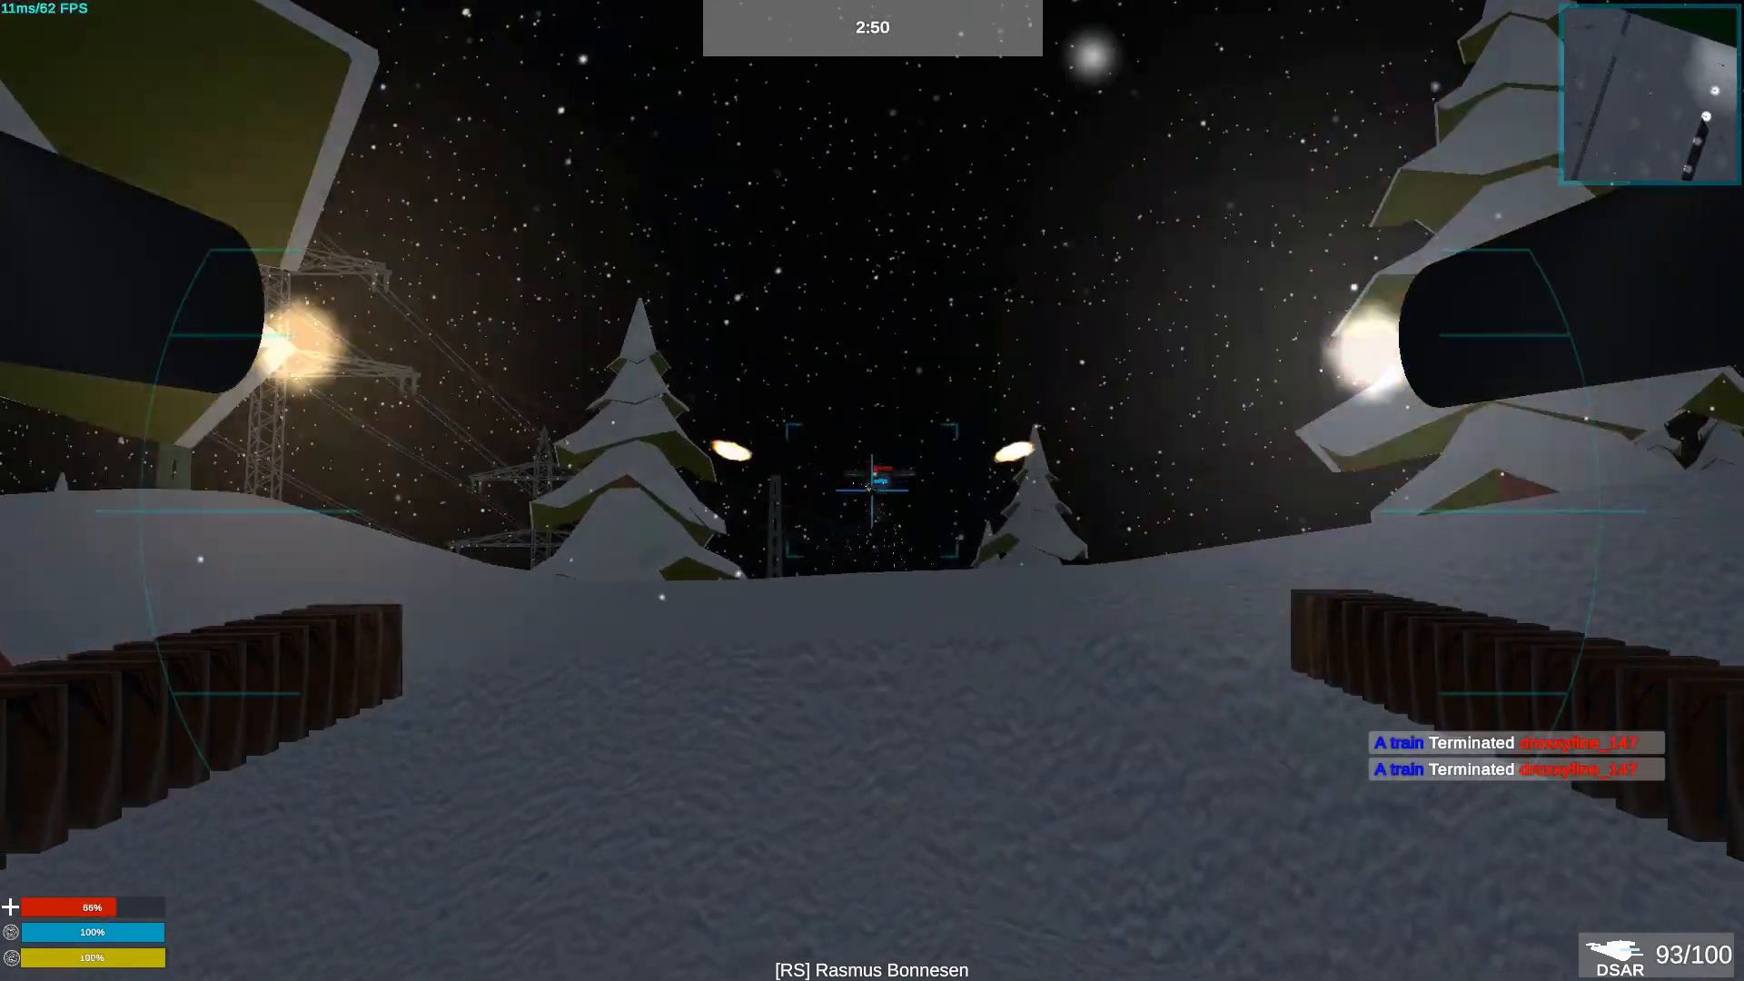
{"action": "key", "text": "w"}
{"action": "key", "text": "space"}
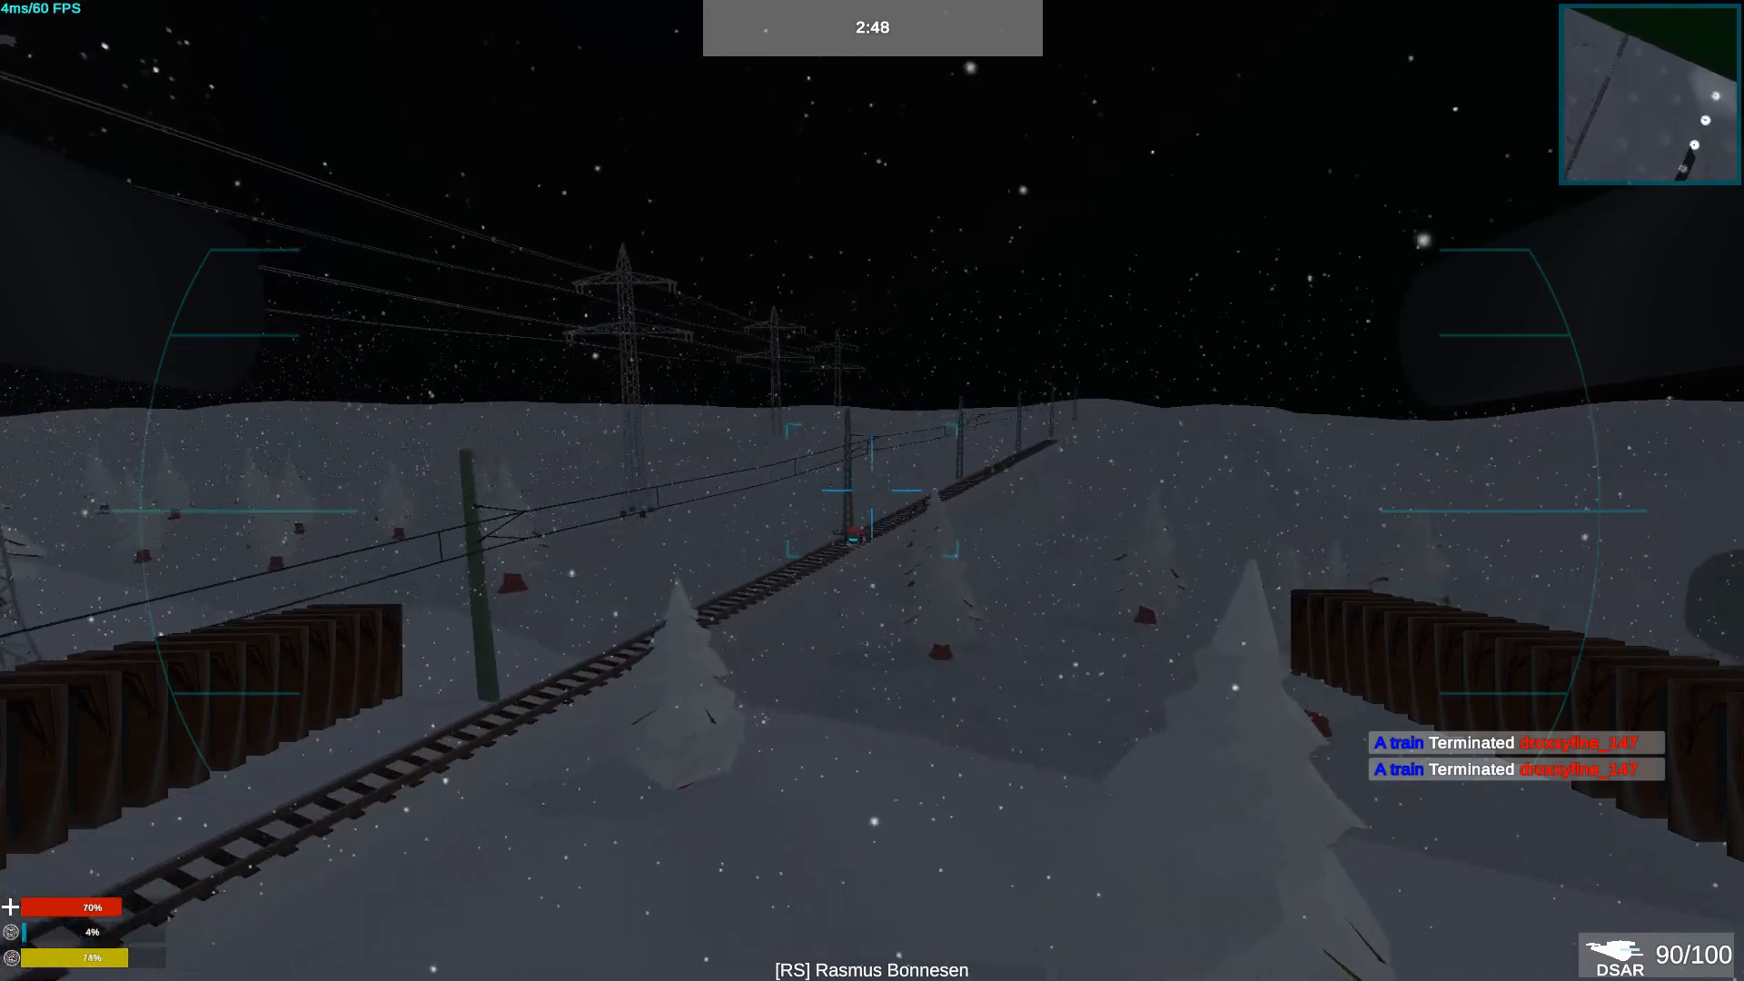
{"action": "key", "text": "w"}
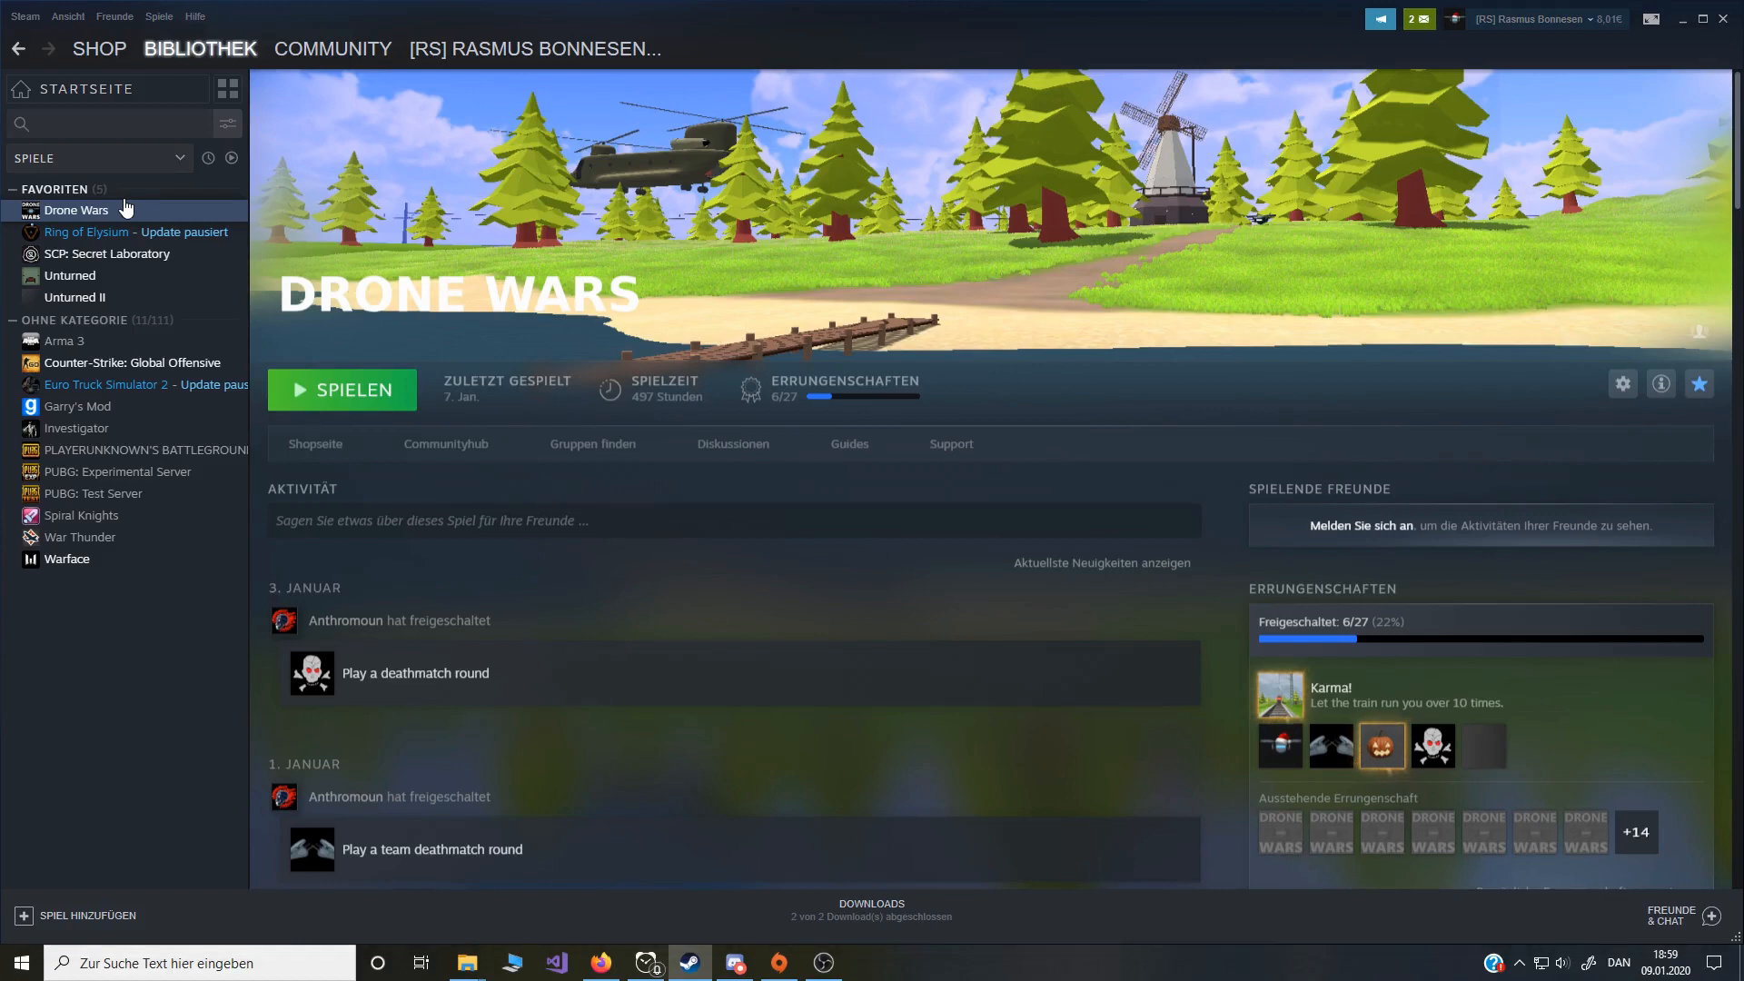
Step: Open the local installation folder of Drone Wars through the game's properties in the Steam library
{"action": "right_click", "coordinate": [73, 214]}
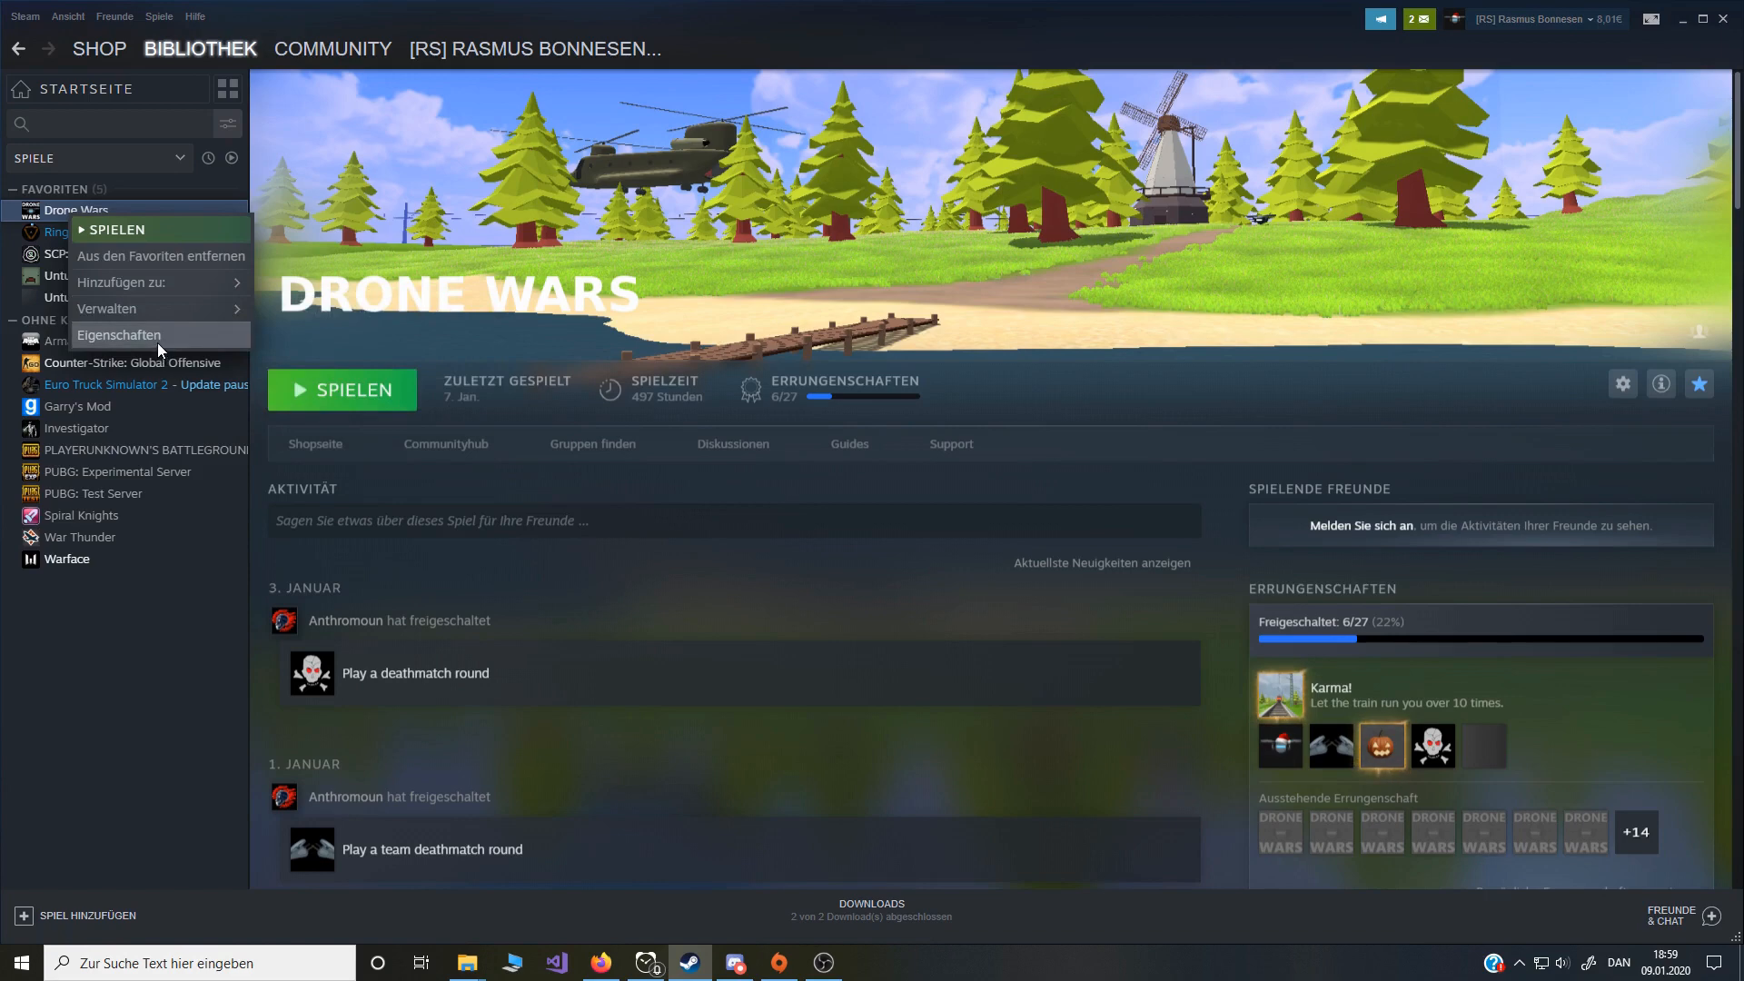
{"action": "left_click", "coordinate": [149, 339]}
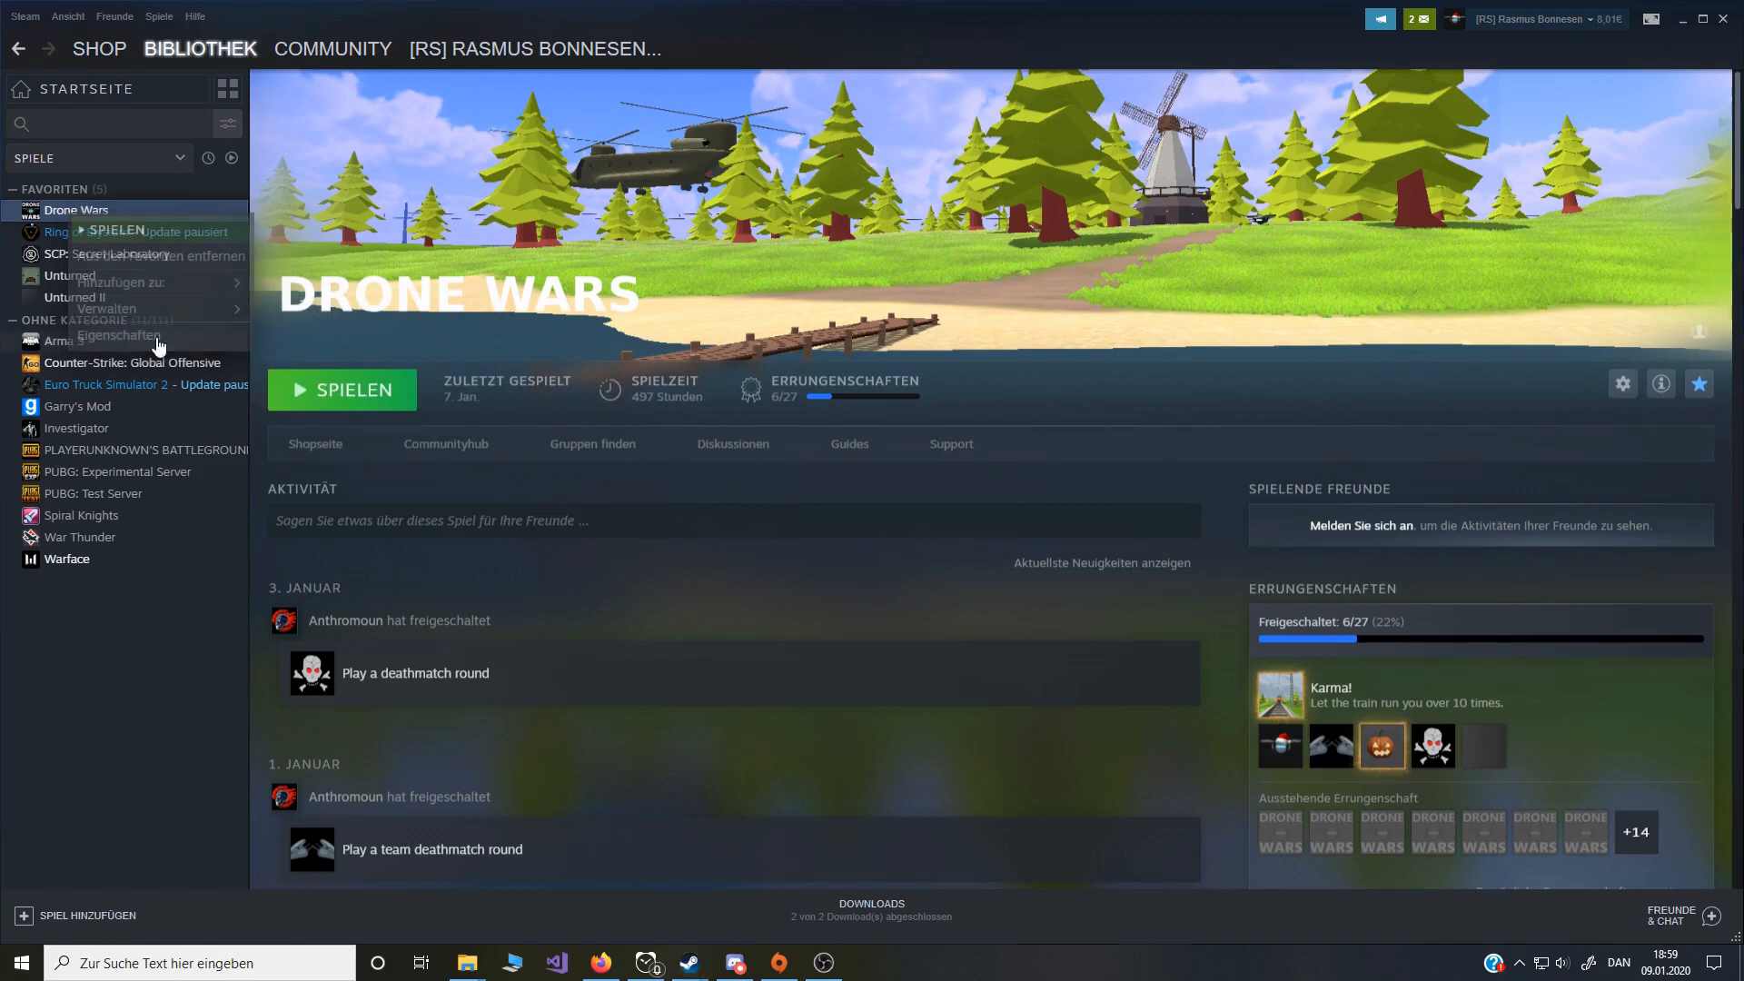
{"action": "left_click", "coordinate": [609, 212]}
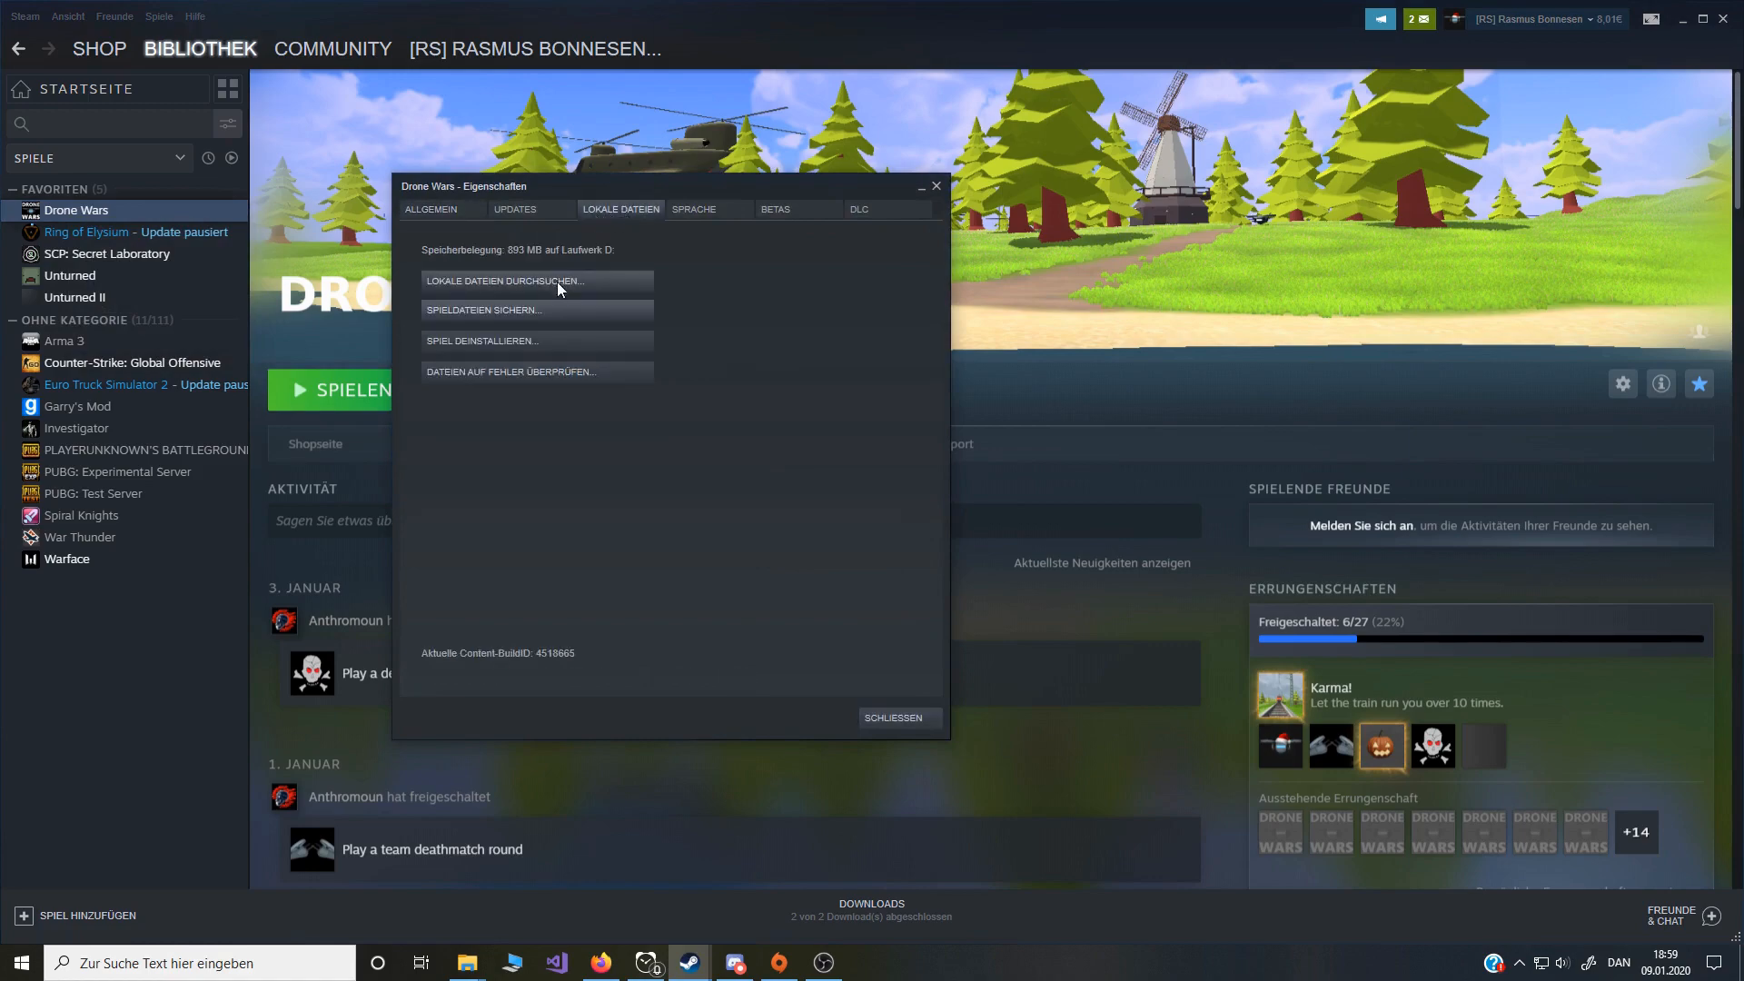
{"action": "left_click", "coordinate": [556, 283]}
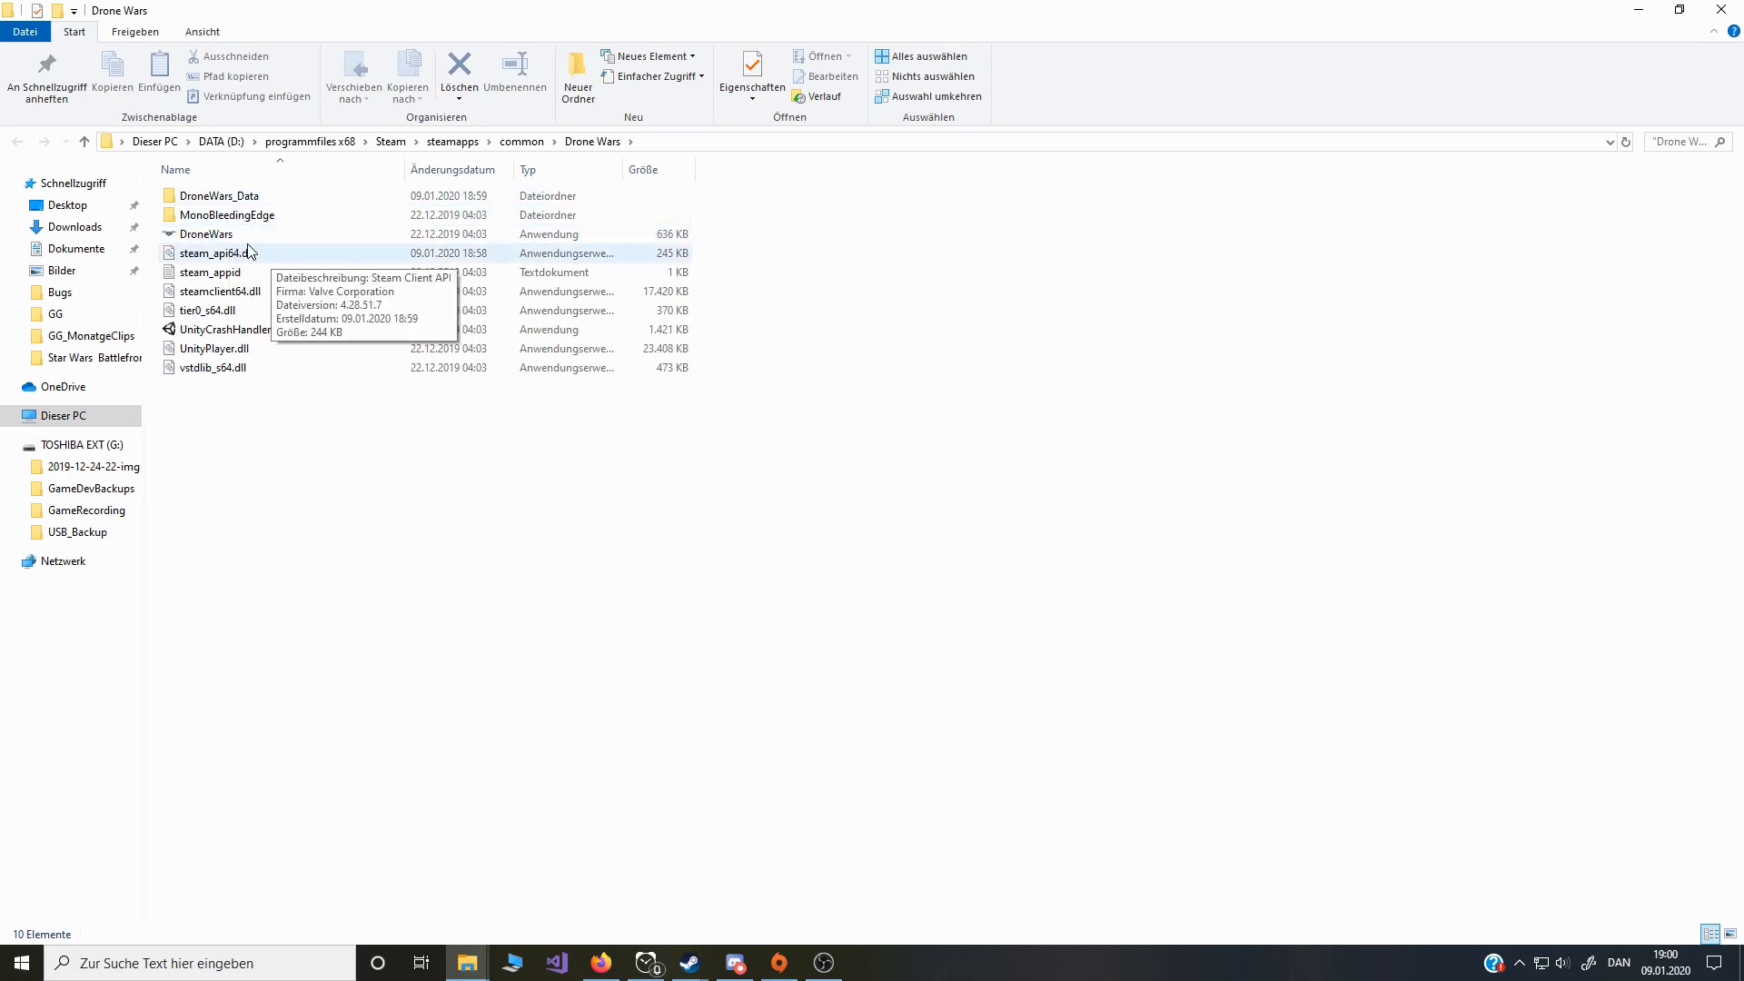
Step: Create a shortcut to the DroneWars application in the game's installation folder
{"action": "left_click", "coordinate": [186, 235]}
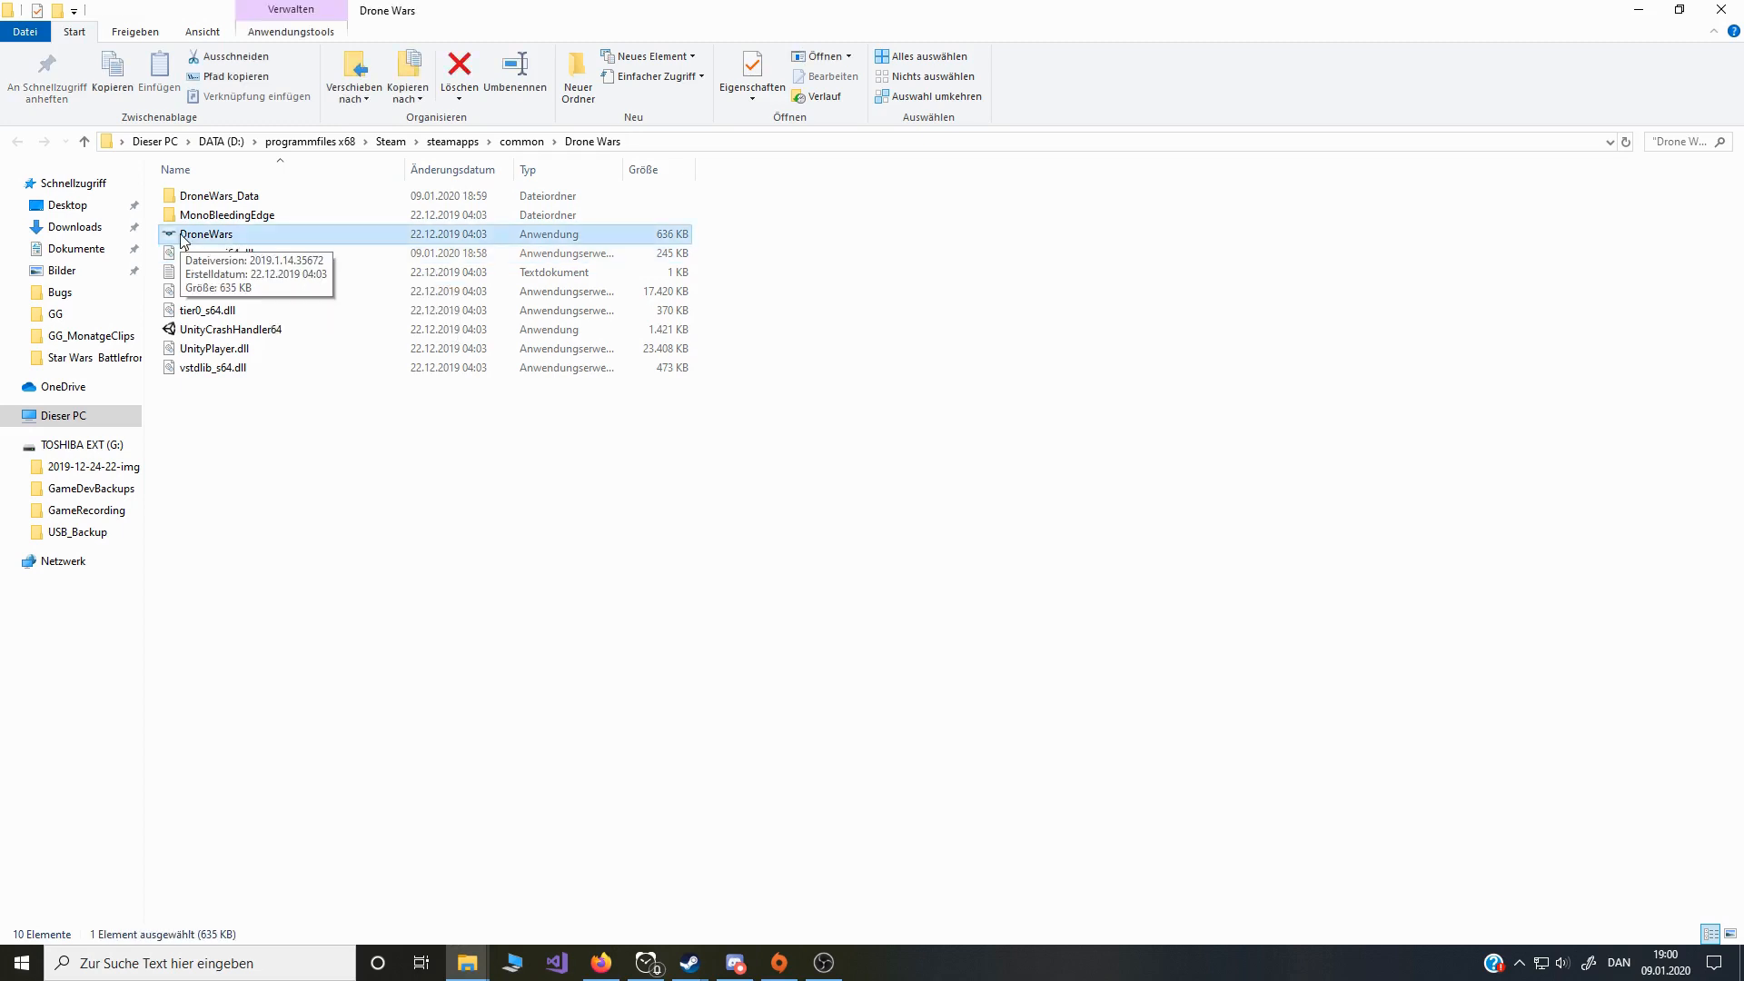
{"action": "right_click", "coordinate": [184, 238]}
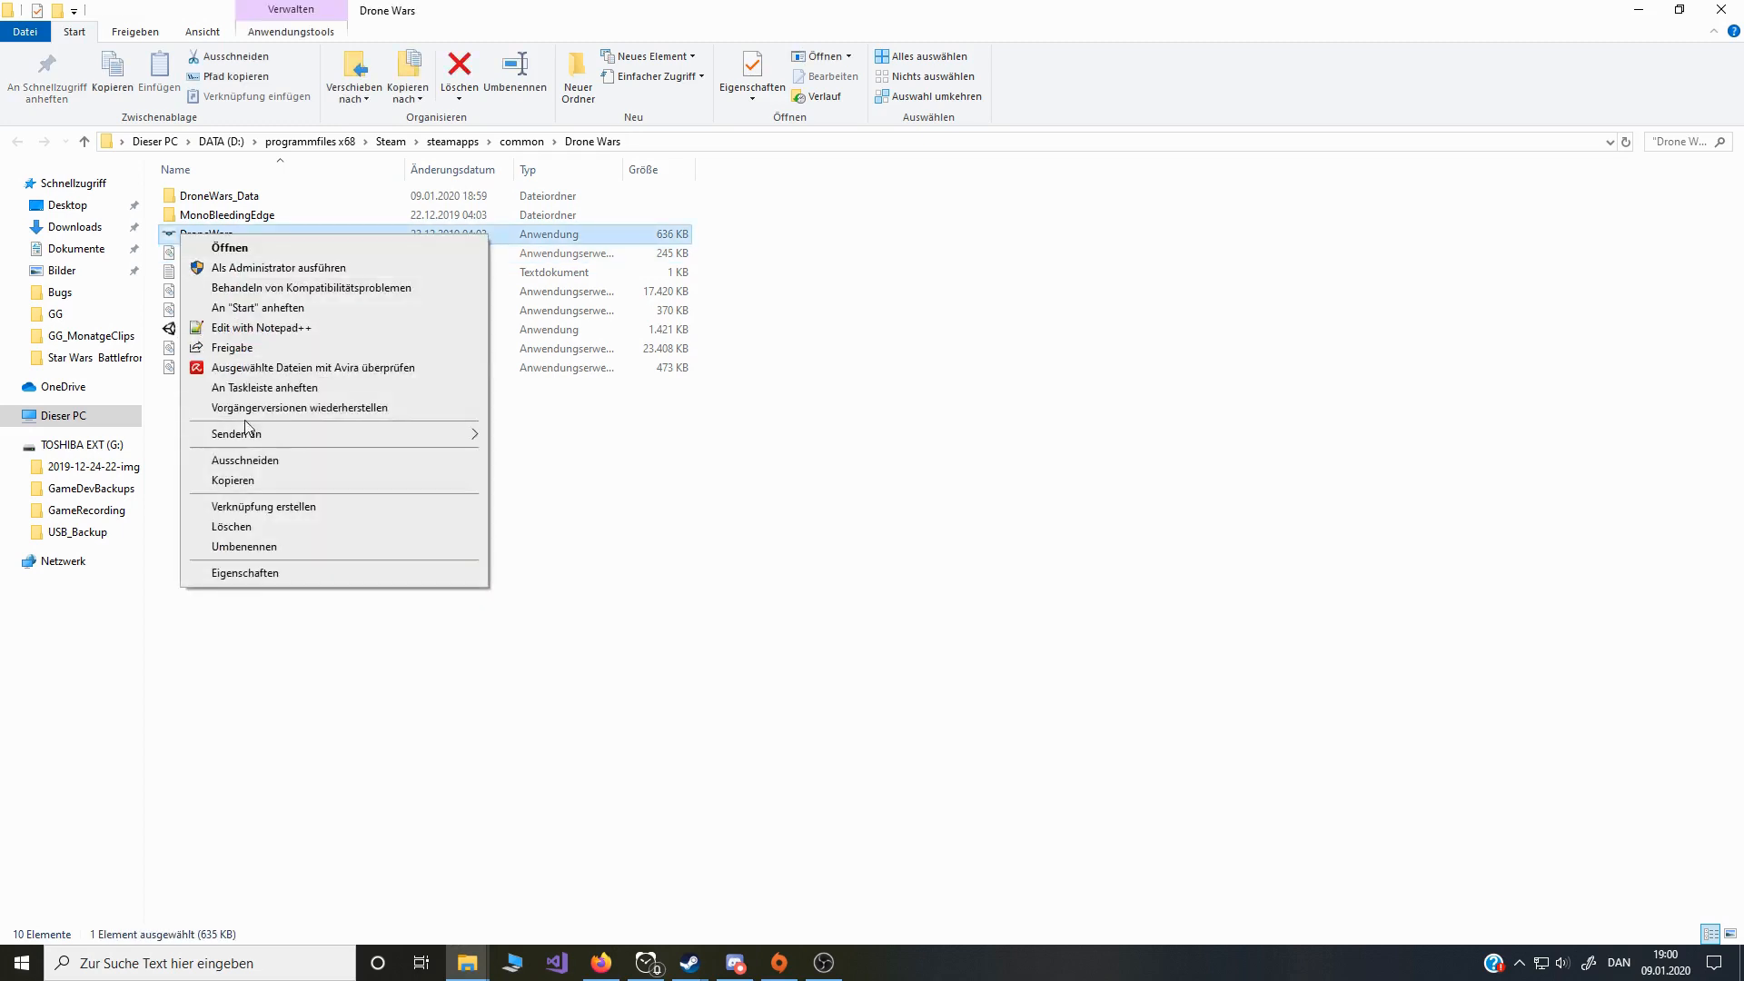
{"action": "left_click", "coordinate": [284, 511]}
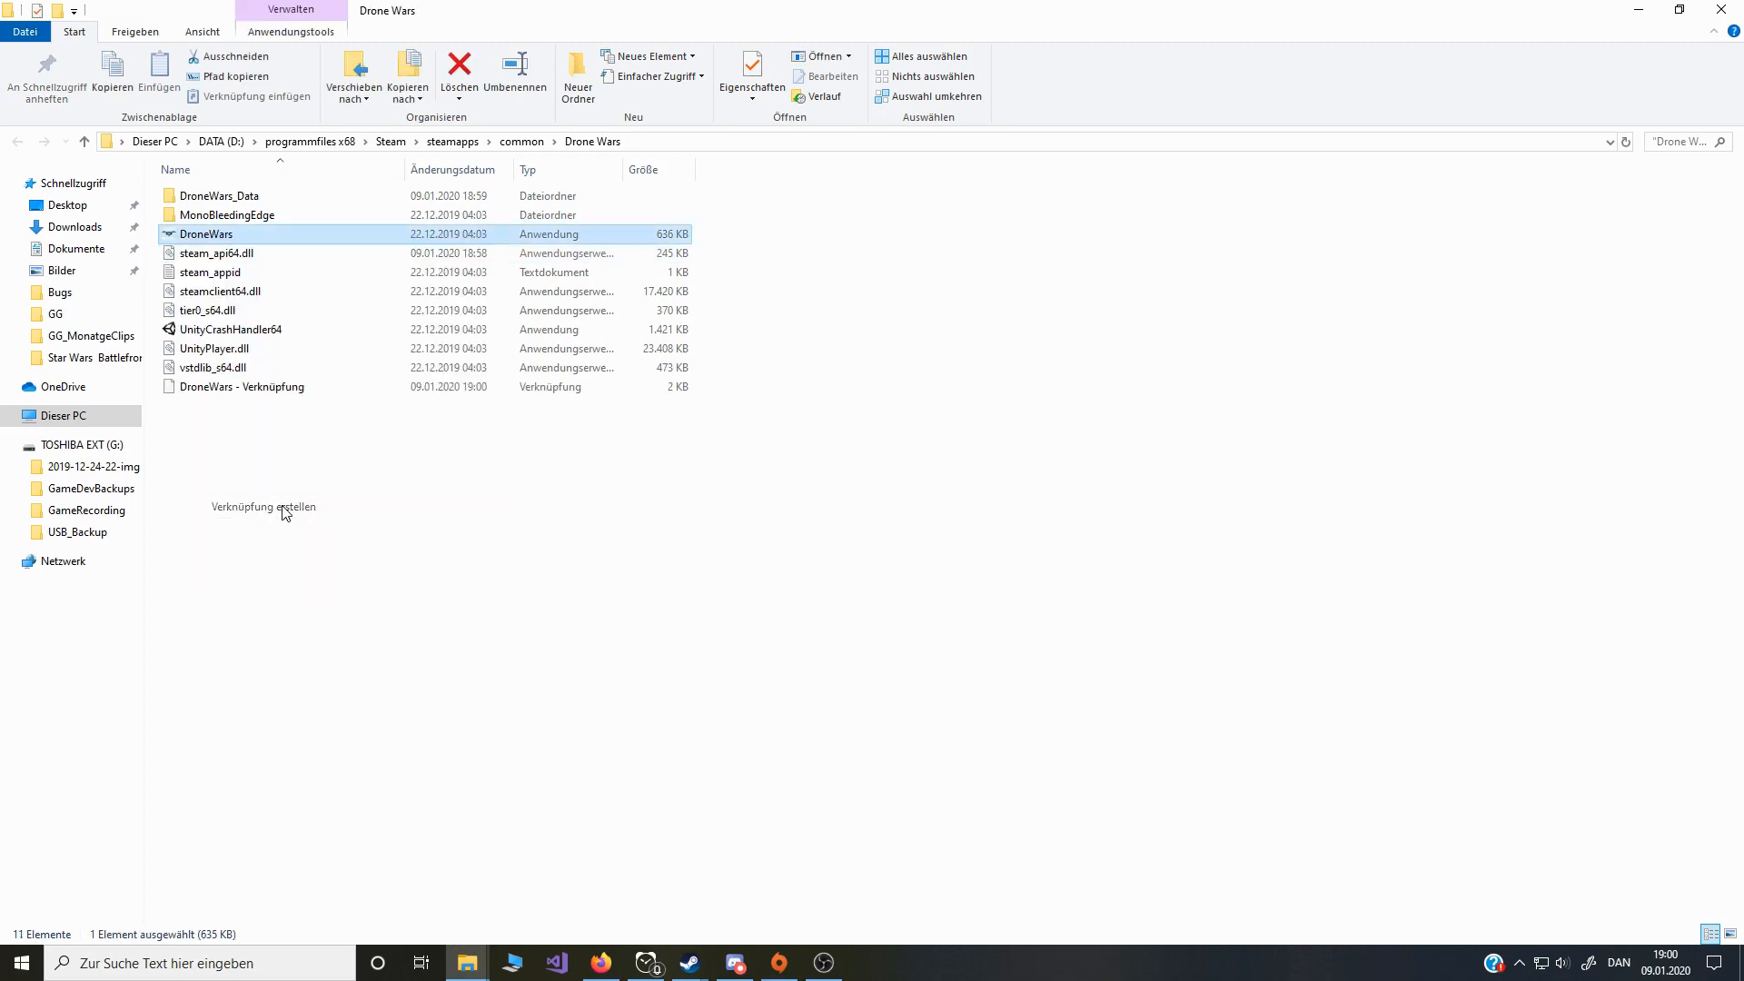
Step: Append the launch arguments "-bathmode -nographics" to the target of the new DroneWars shortcut and save its properties
{"action": "right_click", "coordinate": [199, 241]}
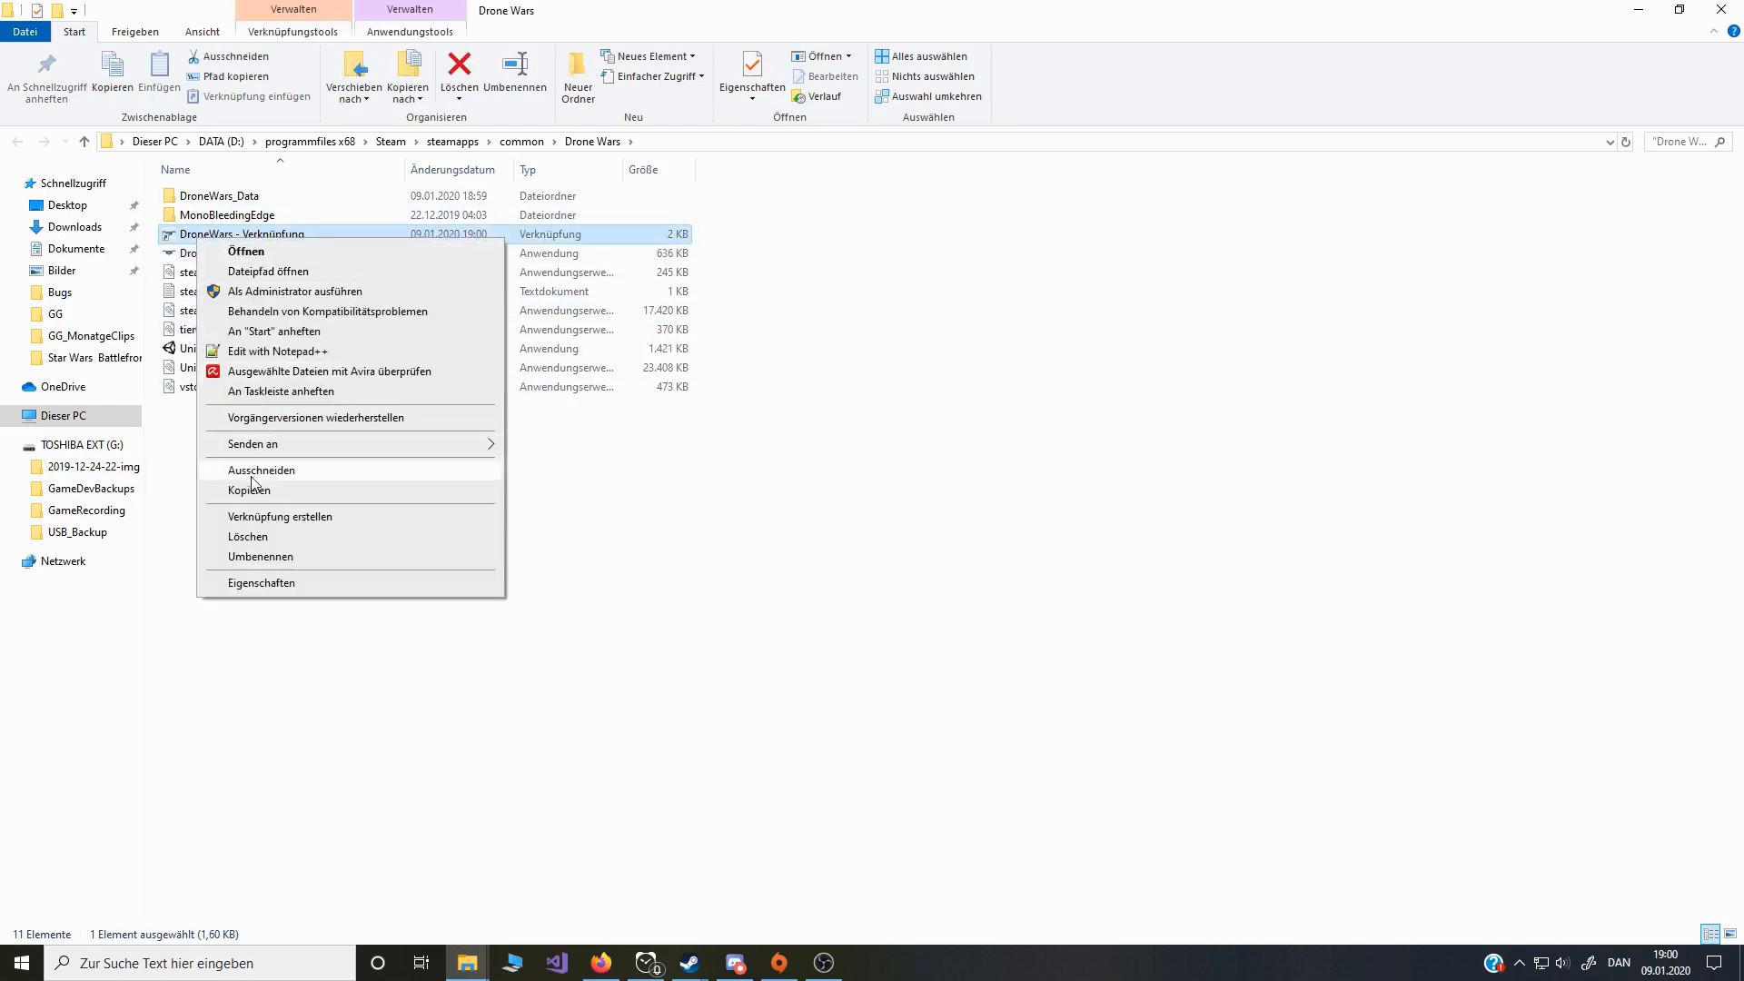
{"action": "left_click", "coordinate": [266, 584]}
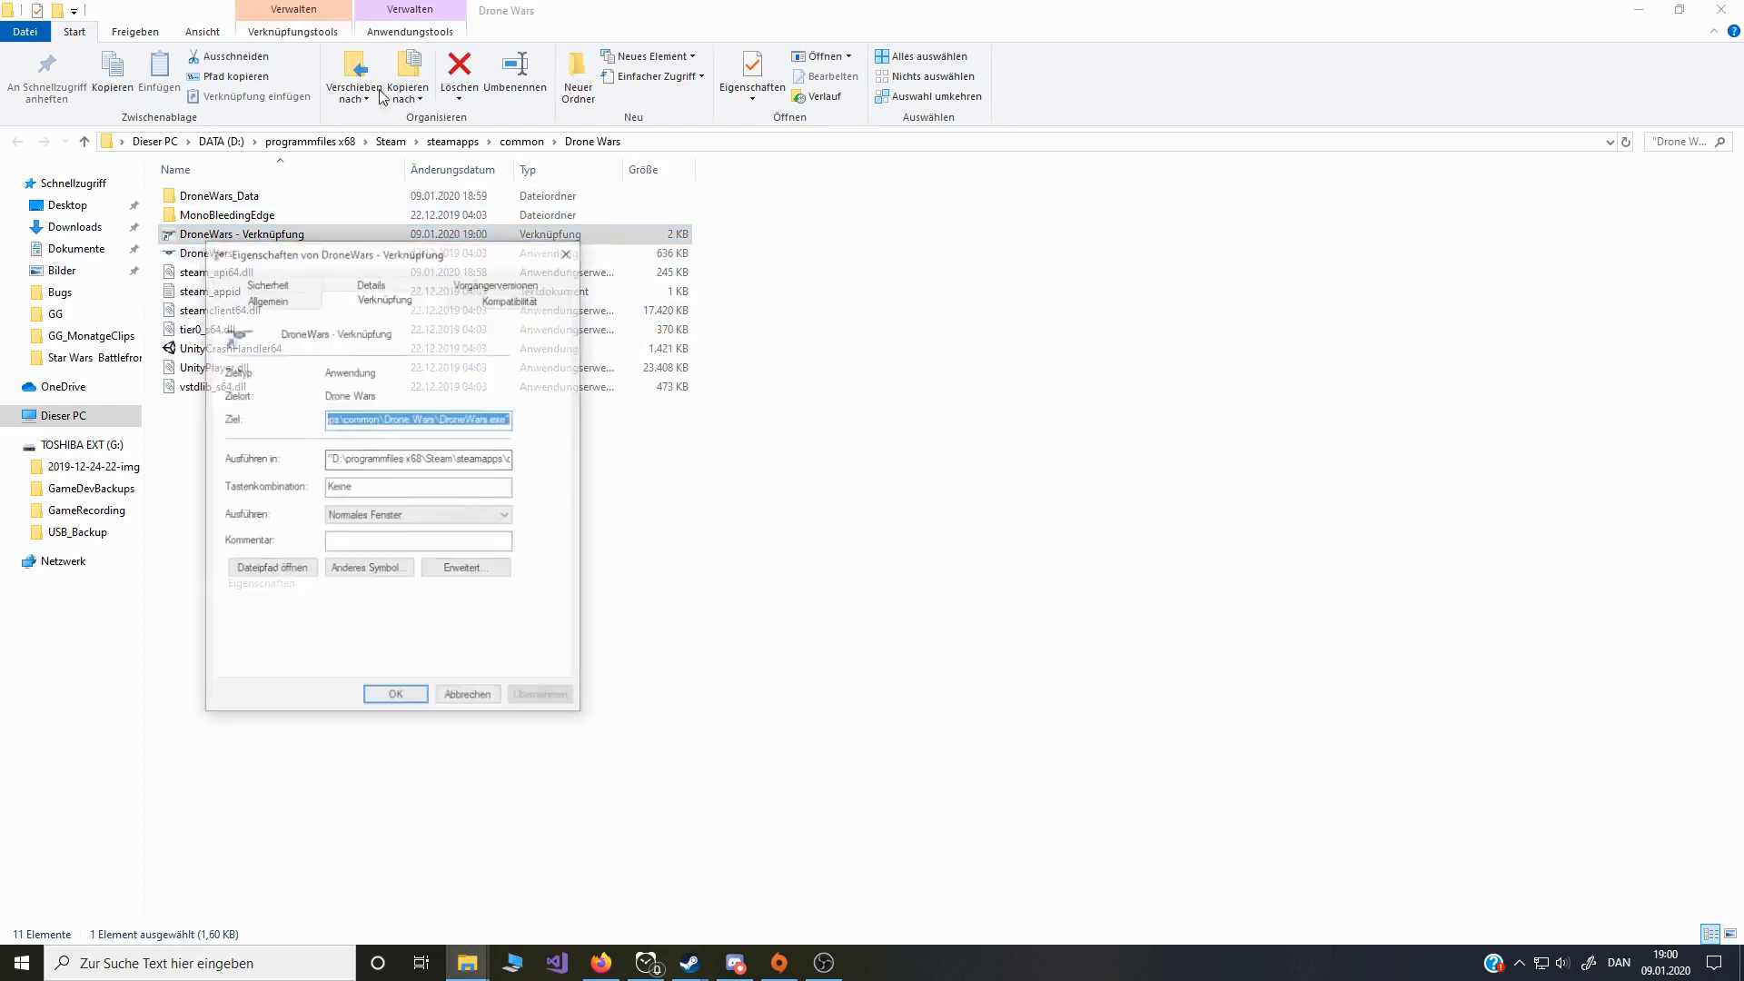
{"action": "left_click", "coordinate": [493, 420]}
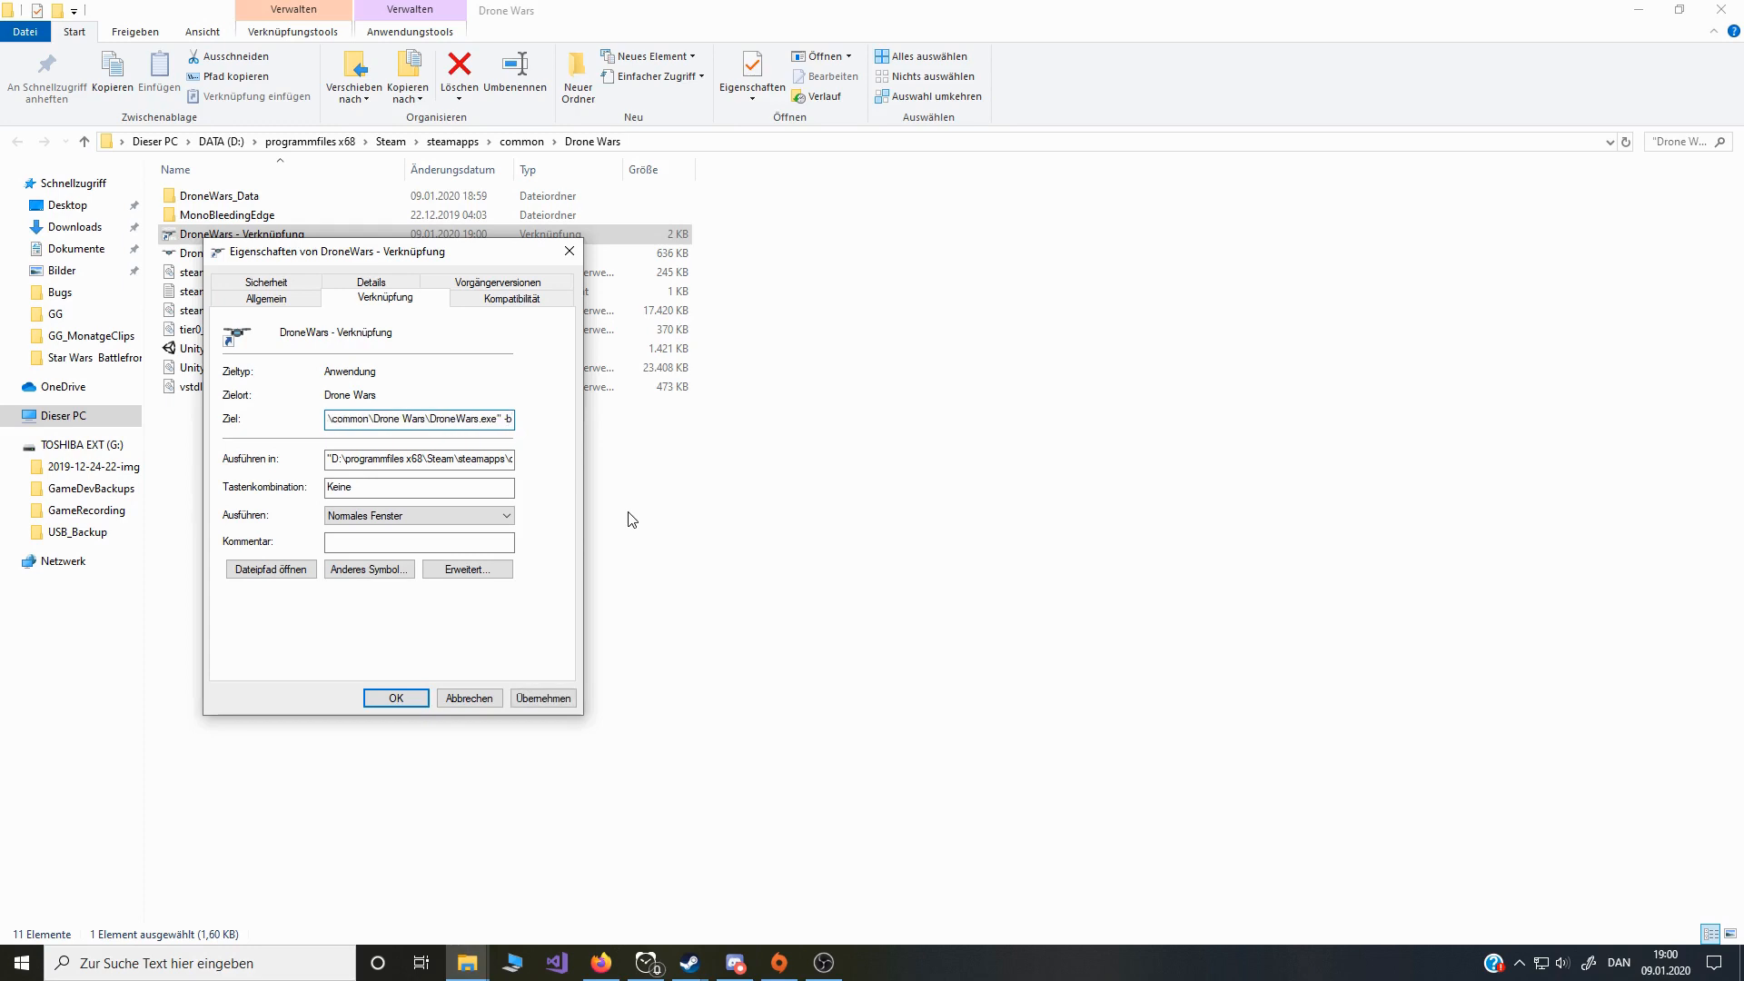
{"action": "type", "text": "ode -nographics"}
{"action": "left_click", "coordinate": [544, 698]}
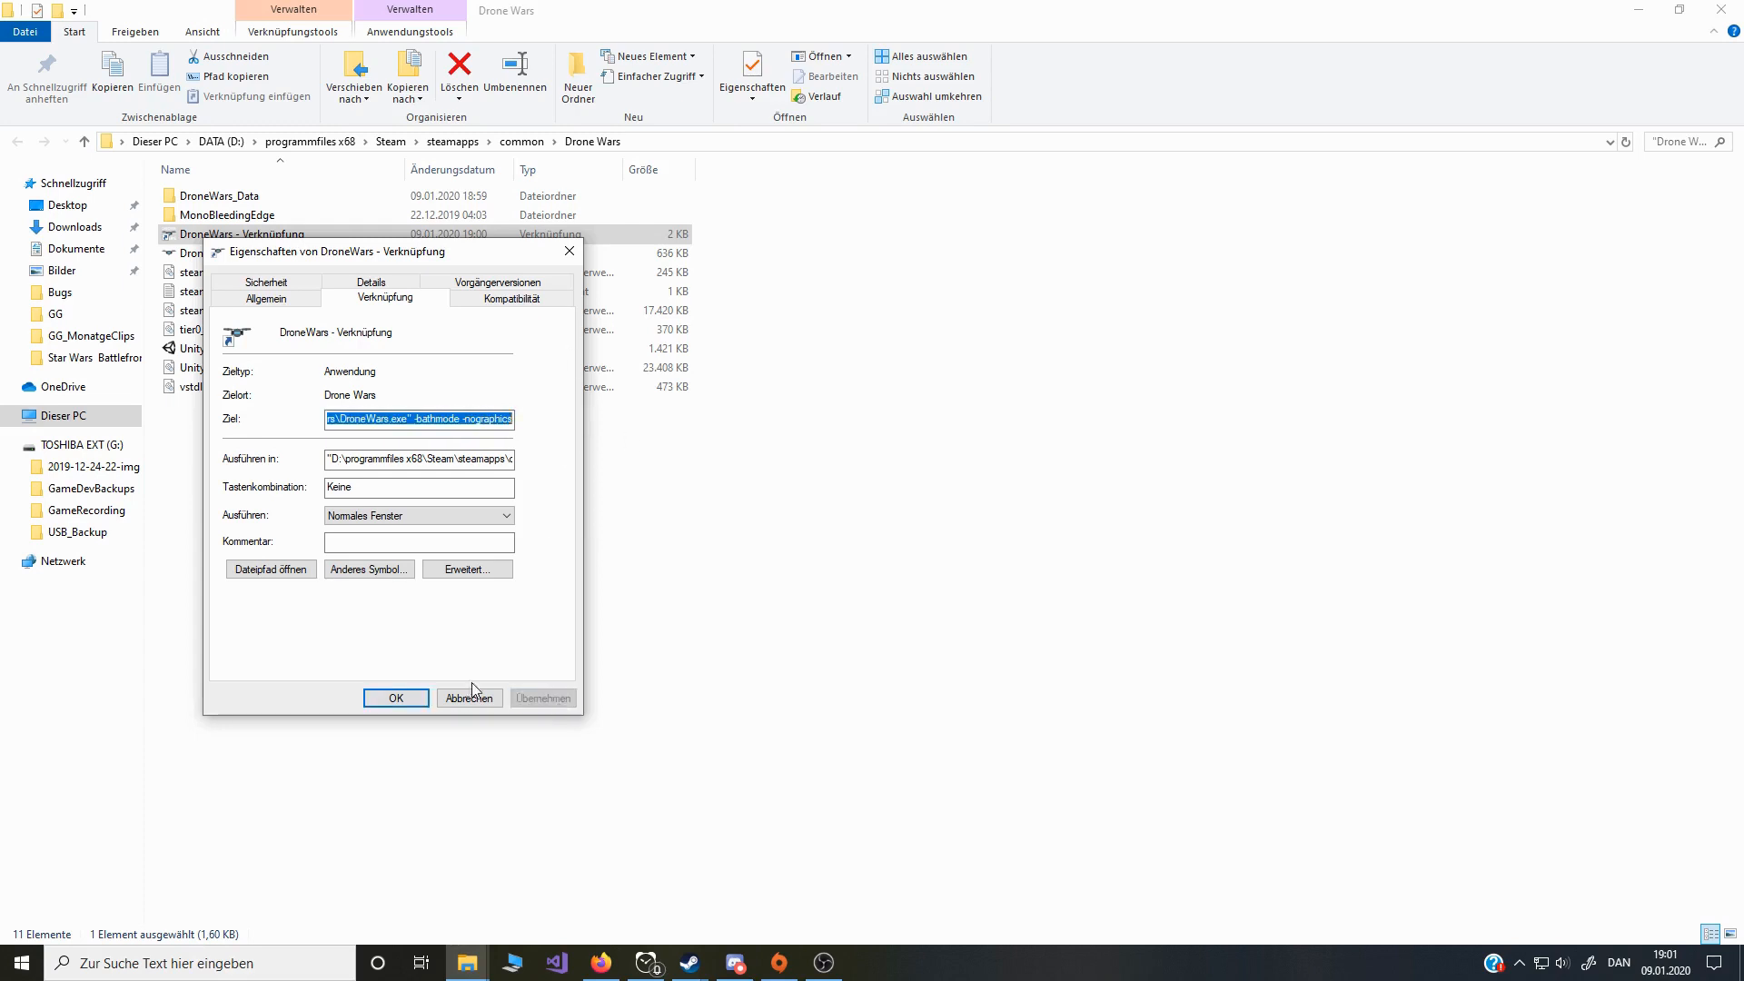
{"action": "left_click", "coordinate": [394, 698]}
Step: Rename the DroneWars shortcut to "DroneWars - Server"
{"action": "right_click", "coordinate": [215, 234]}
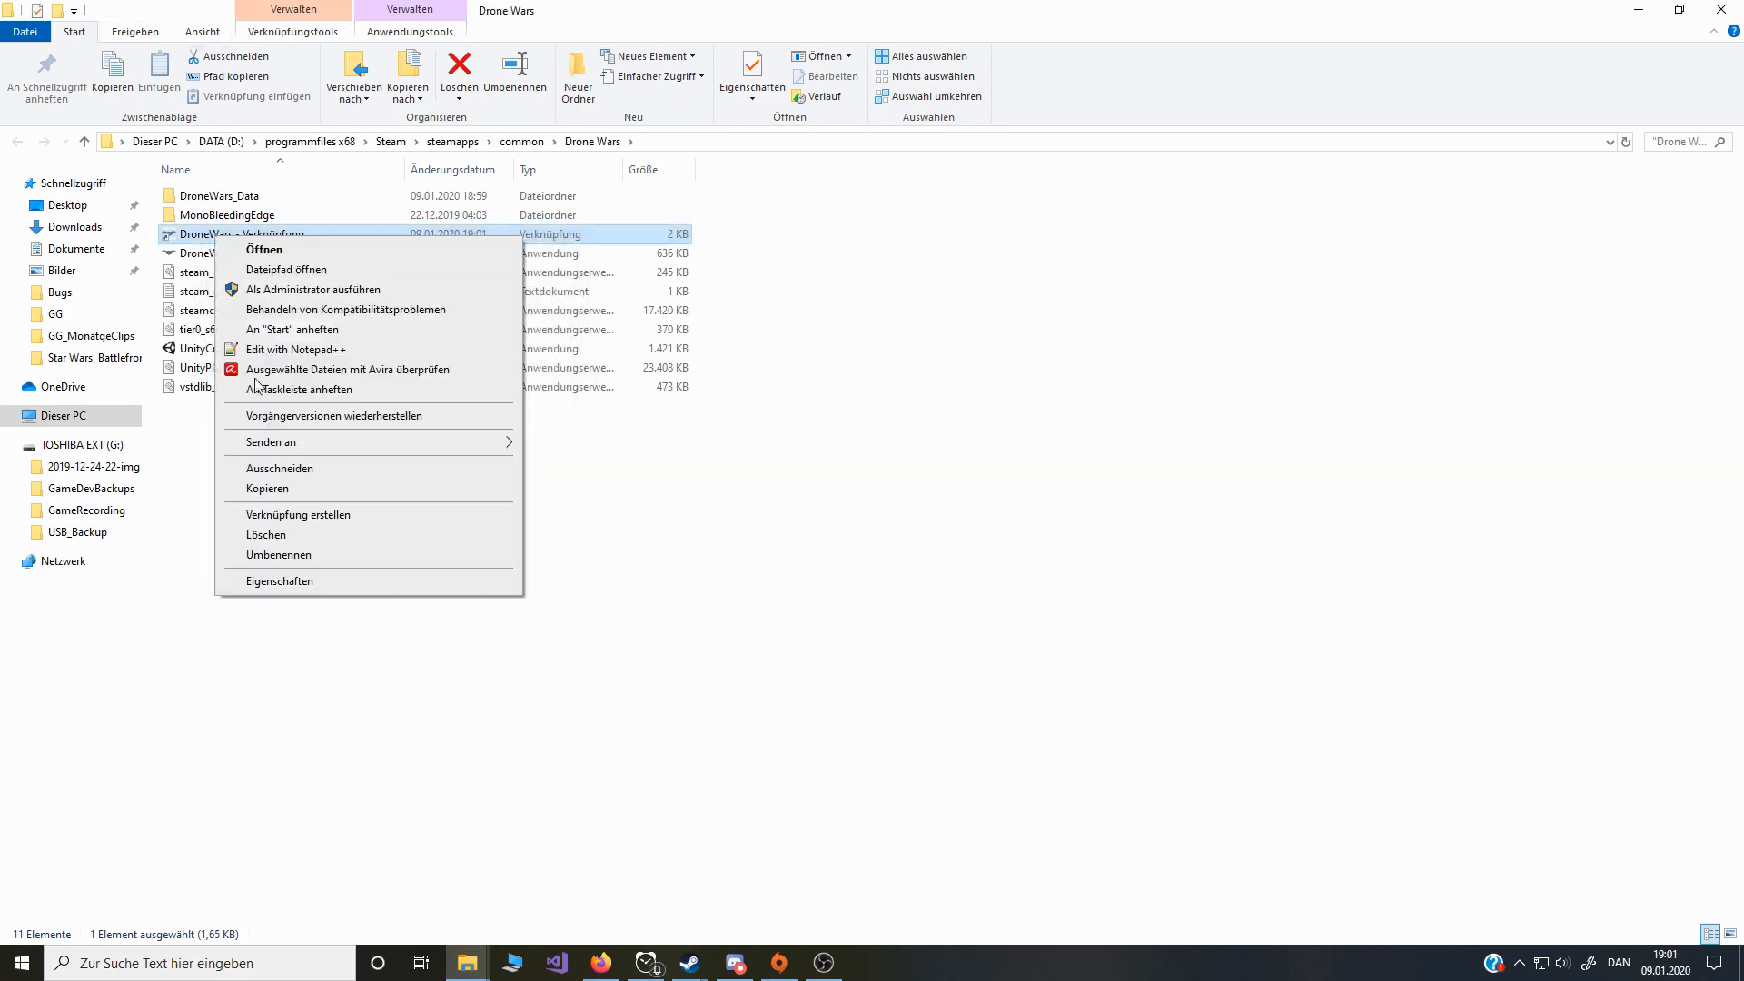
{"action": "left_click", "coordinate": [300, 556]}
{"action": "left_click_drag", "start_coordinate": [313, 235], "coordinate": [244, 235]}
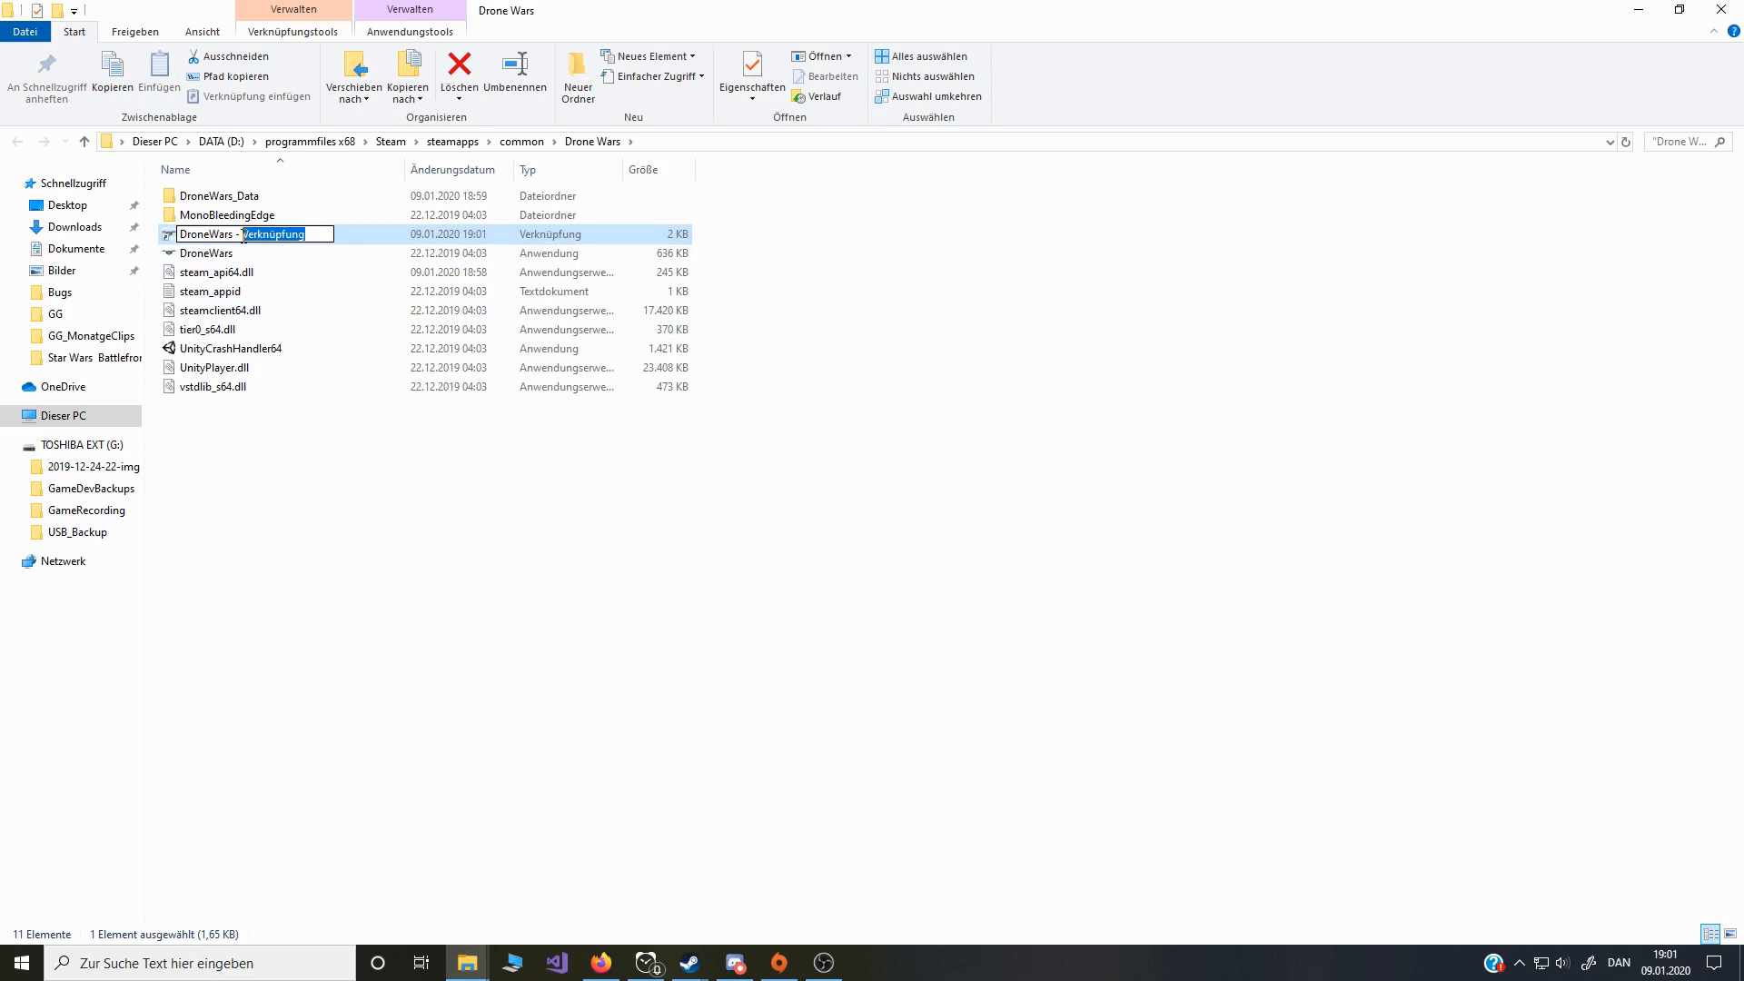
{"action": "key", "text": "BackSpace"}
{"action": "type", "text": "Server"}
{"action": "key", "text": "Return"}
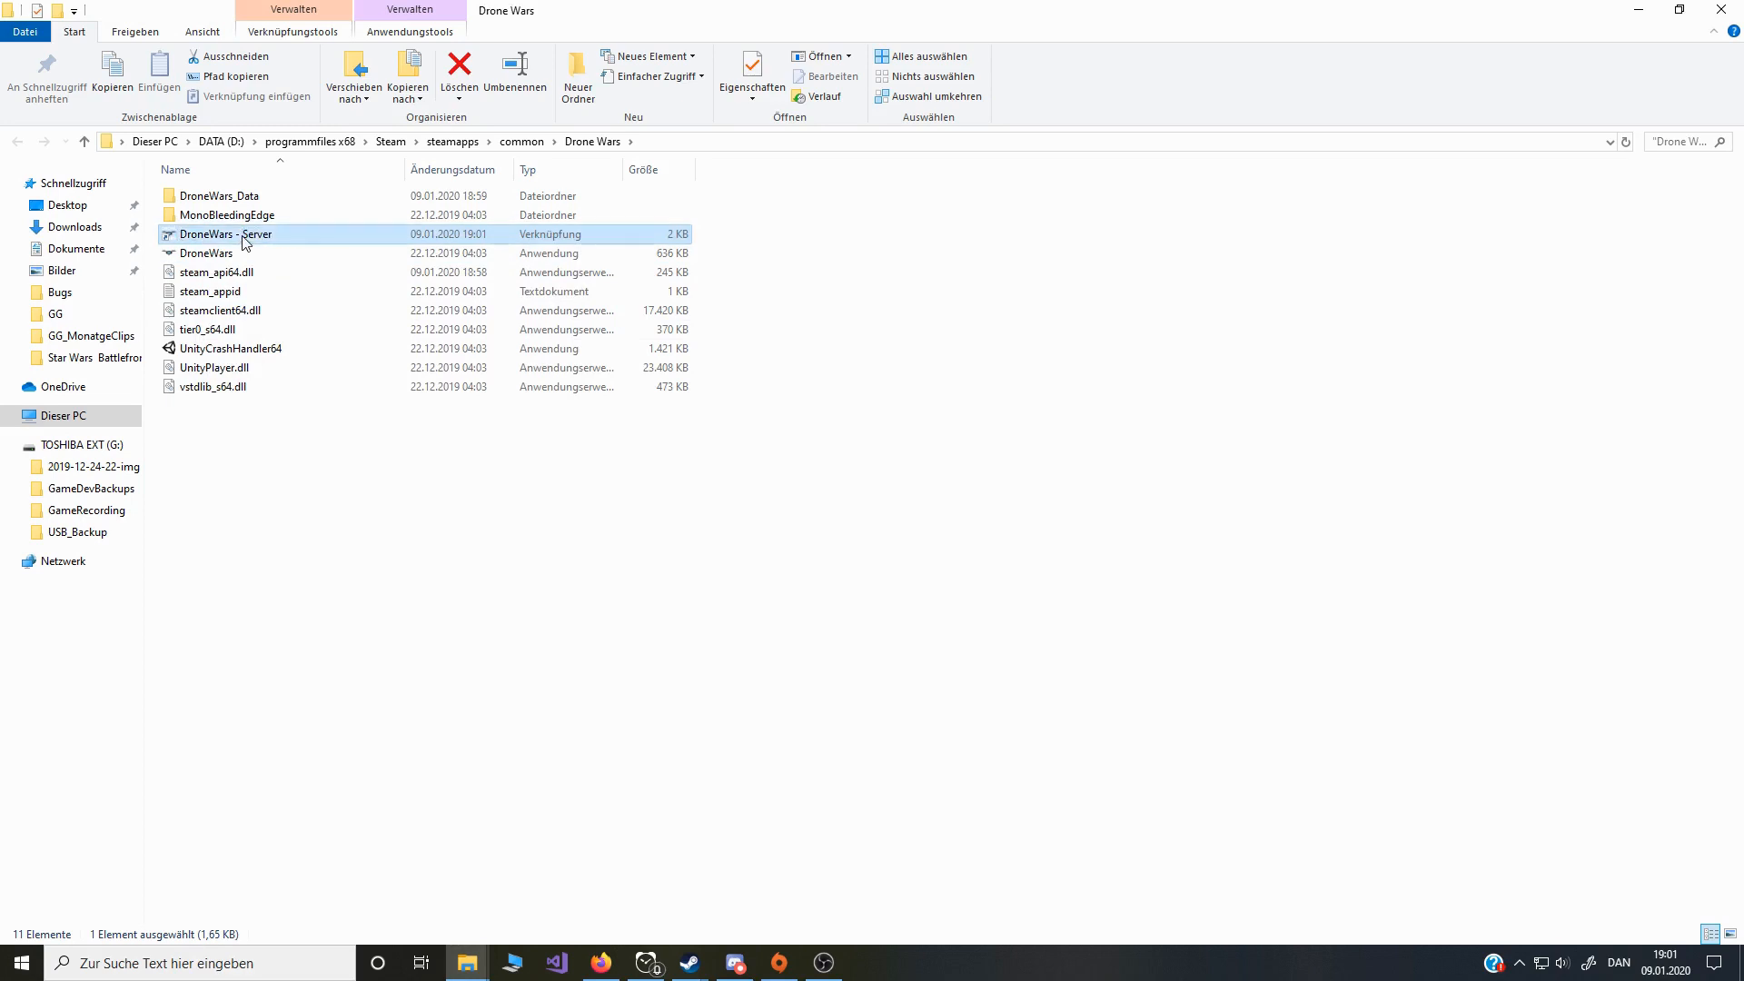
Step: Test the DroneWars - Server shortcut and correct the launch arguments in its target to "-batchmode -nographics"
{"action": "double_click", "coordinate": [205, 238]}
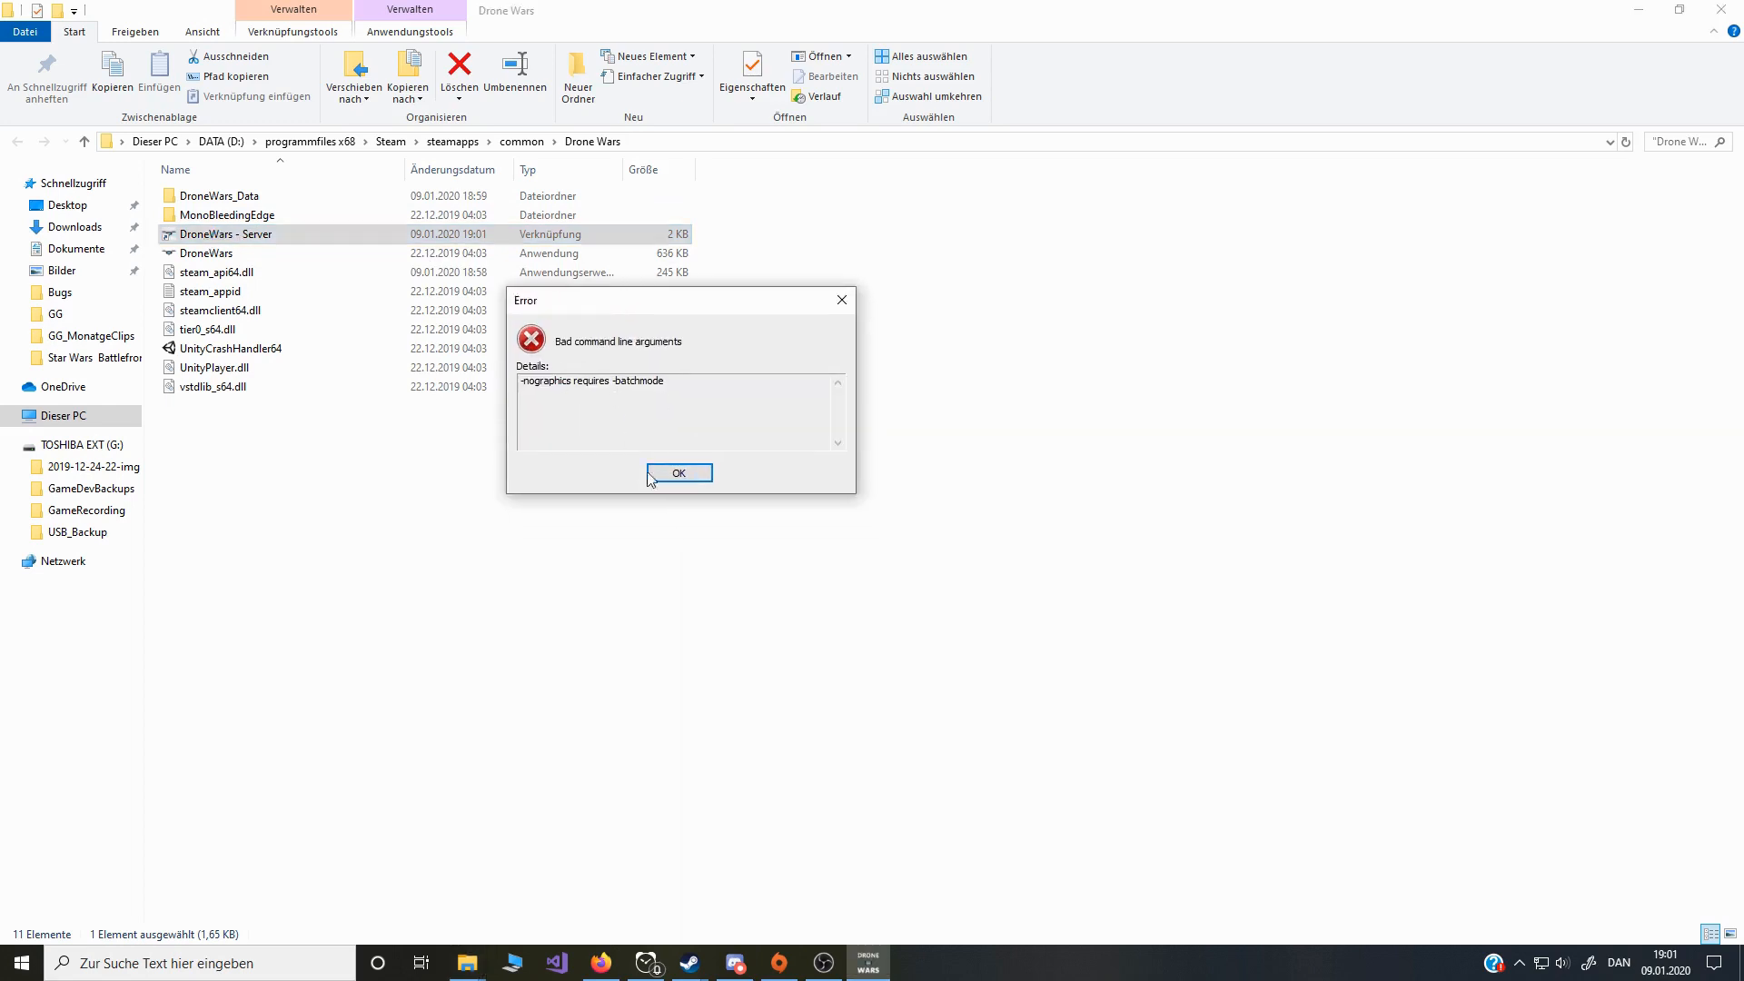
{"action": "left_click", "coordinate": [701, 472]}
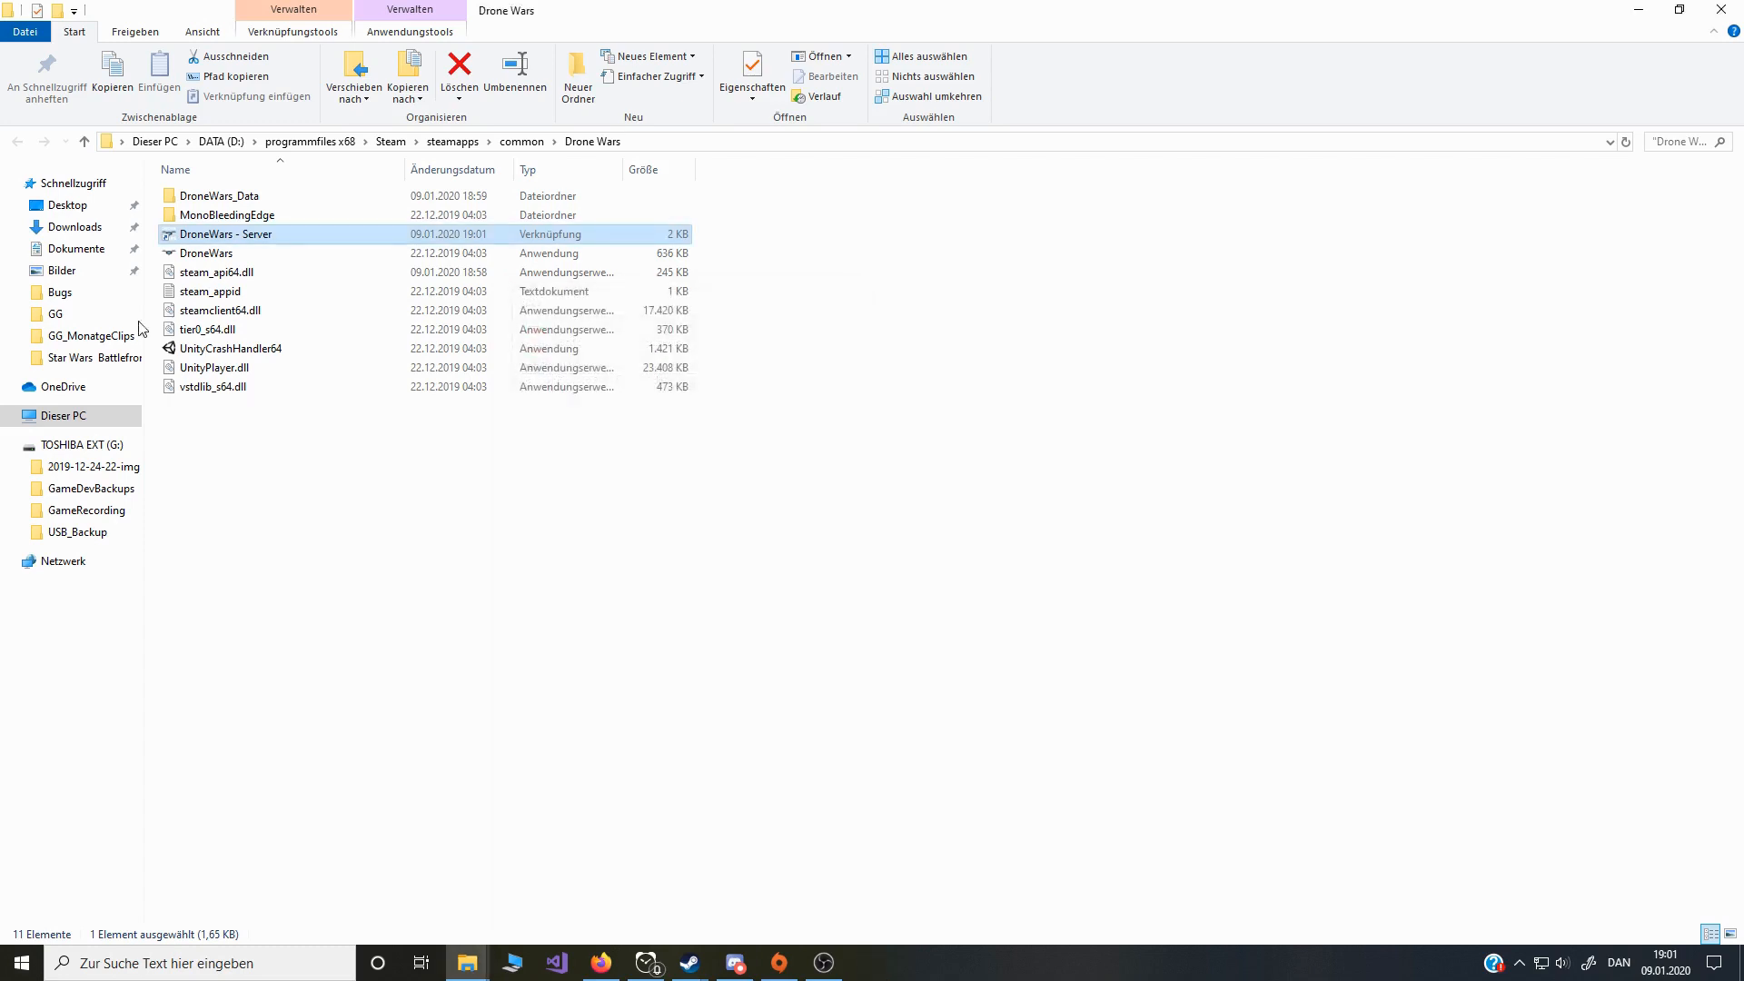
{"action": "right_click", "coordinate": [193, 241]}
{"action": "left_click", "coordinate": [327, 586]}
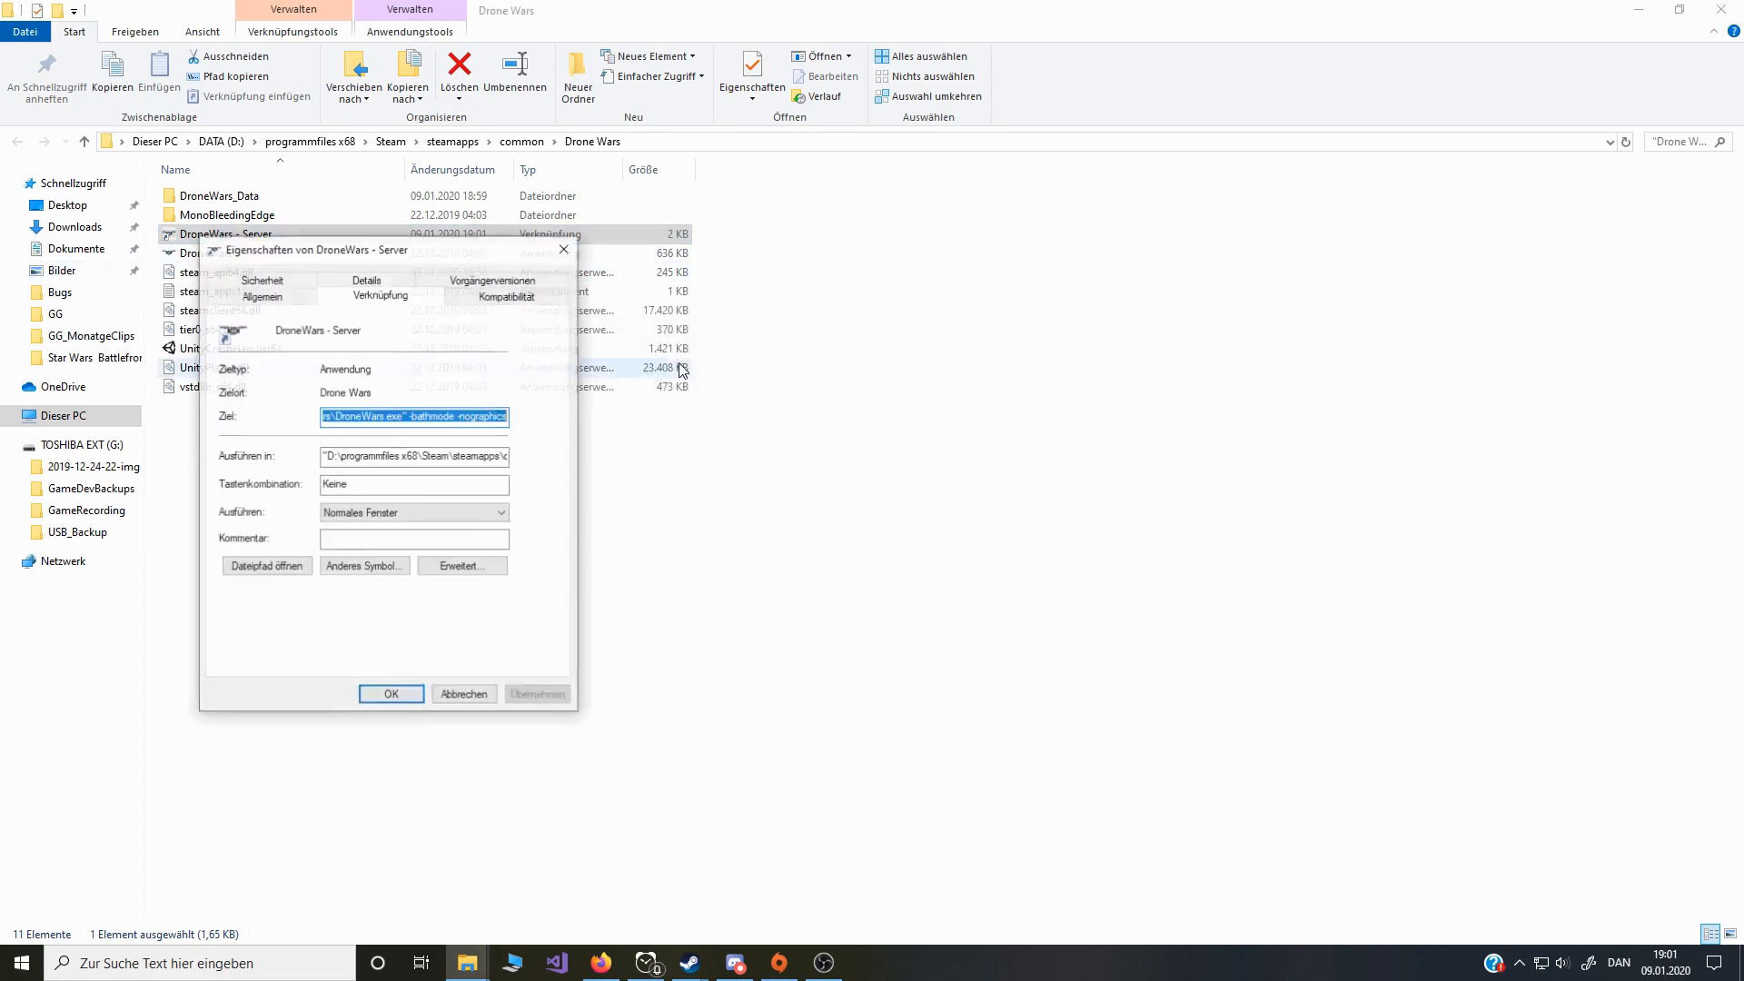
{"action": "left_click", "coordinate": [442, 418]}
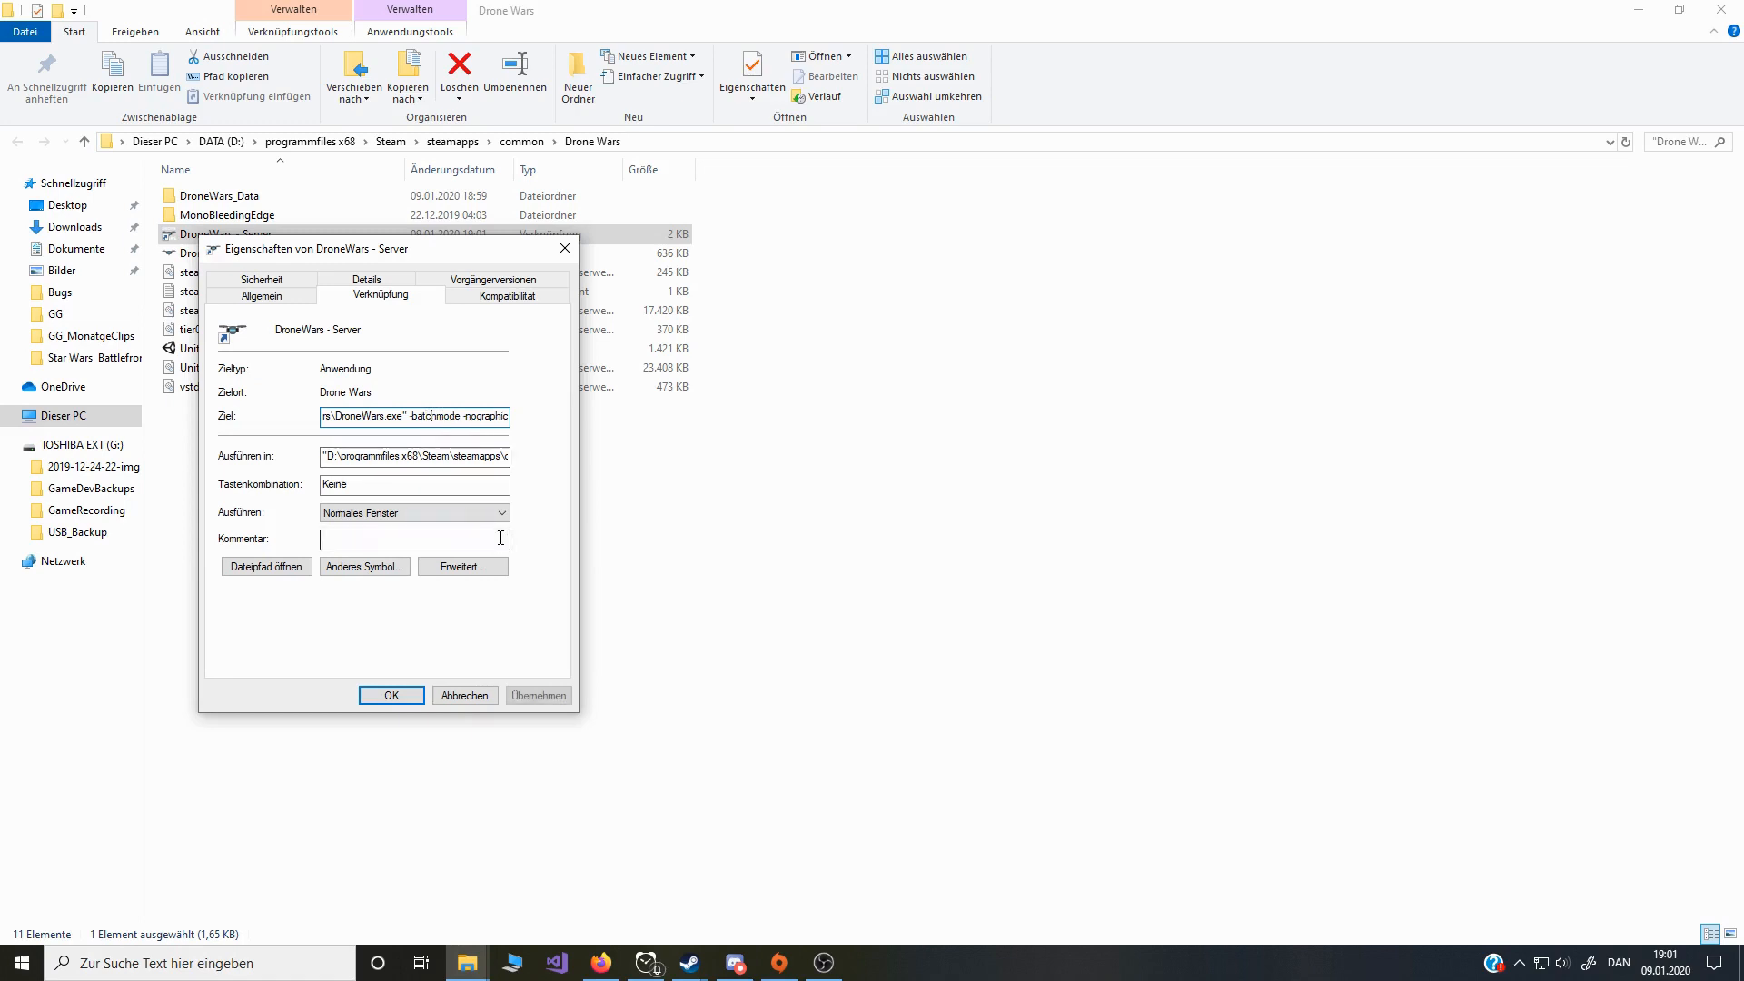
{"action": "left_click", "coordinate": [535, 696]}
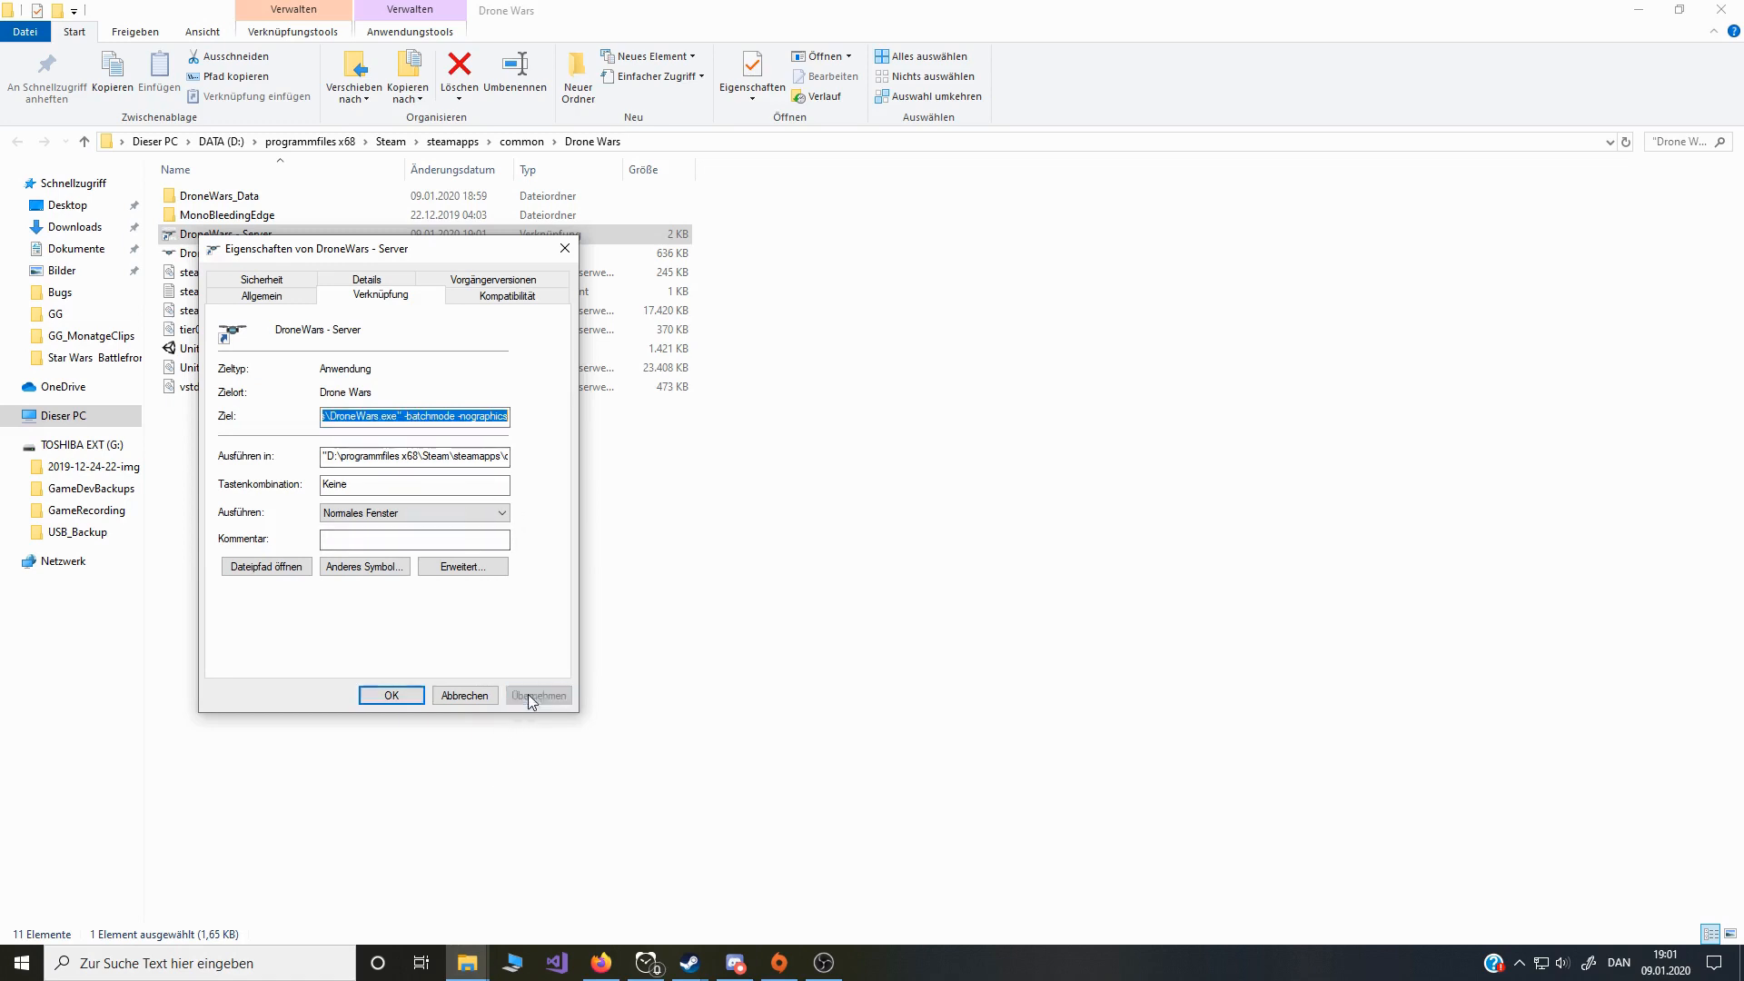
{"action": "left_click", "coordinate": [388, 696]}
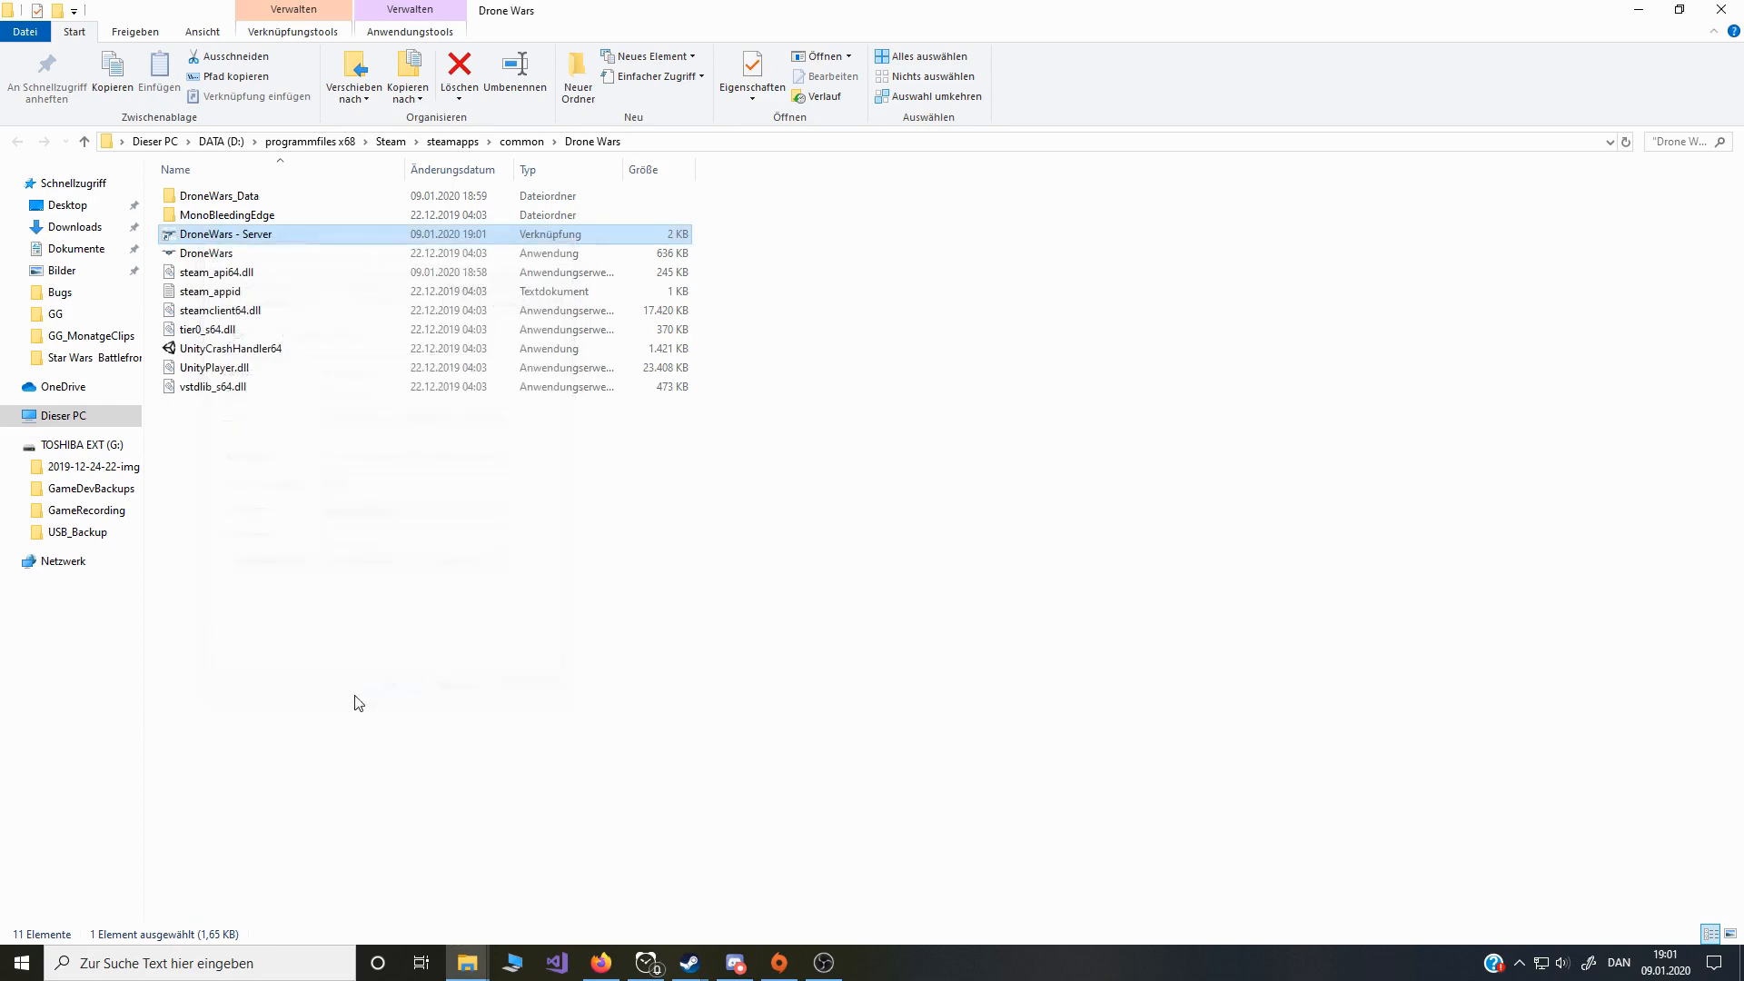
Step: Launch the server from the DroneWars - Server shortcut and run the createconfig command in its console
{"action": "double_click", "coordinate": [218, 236]}
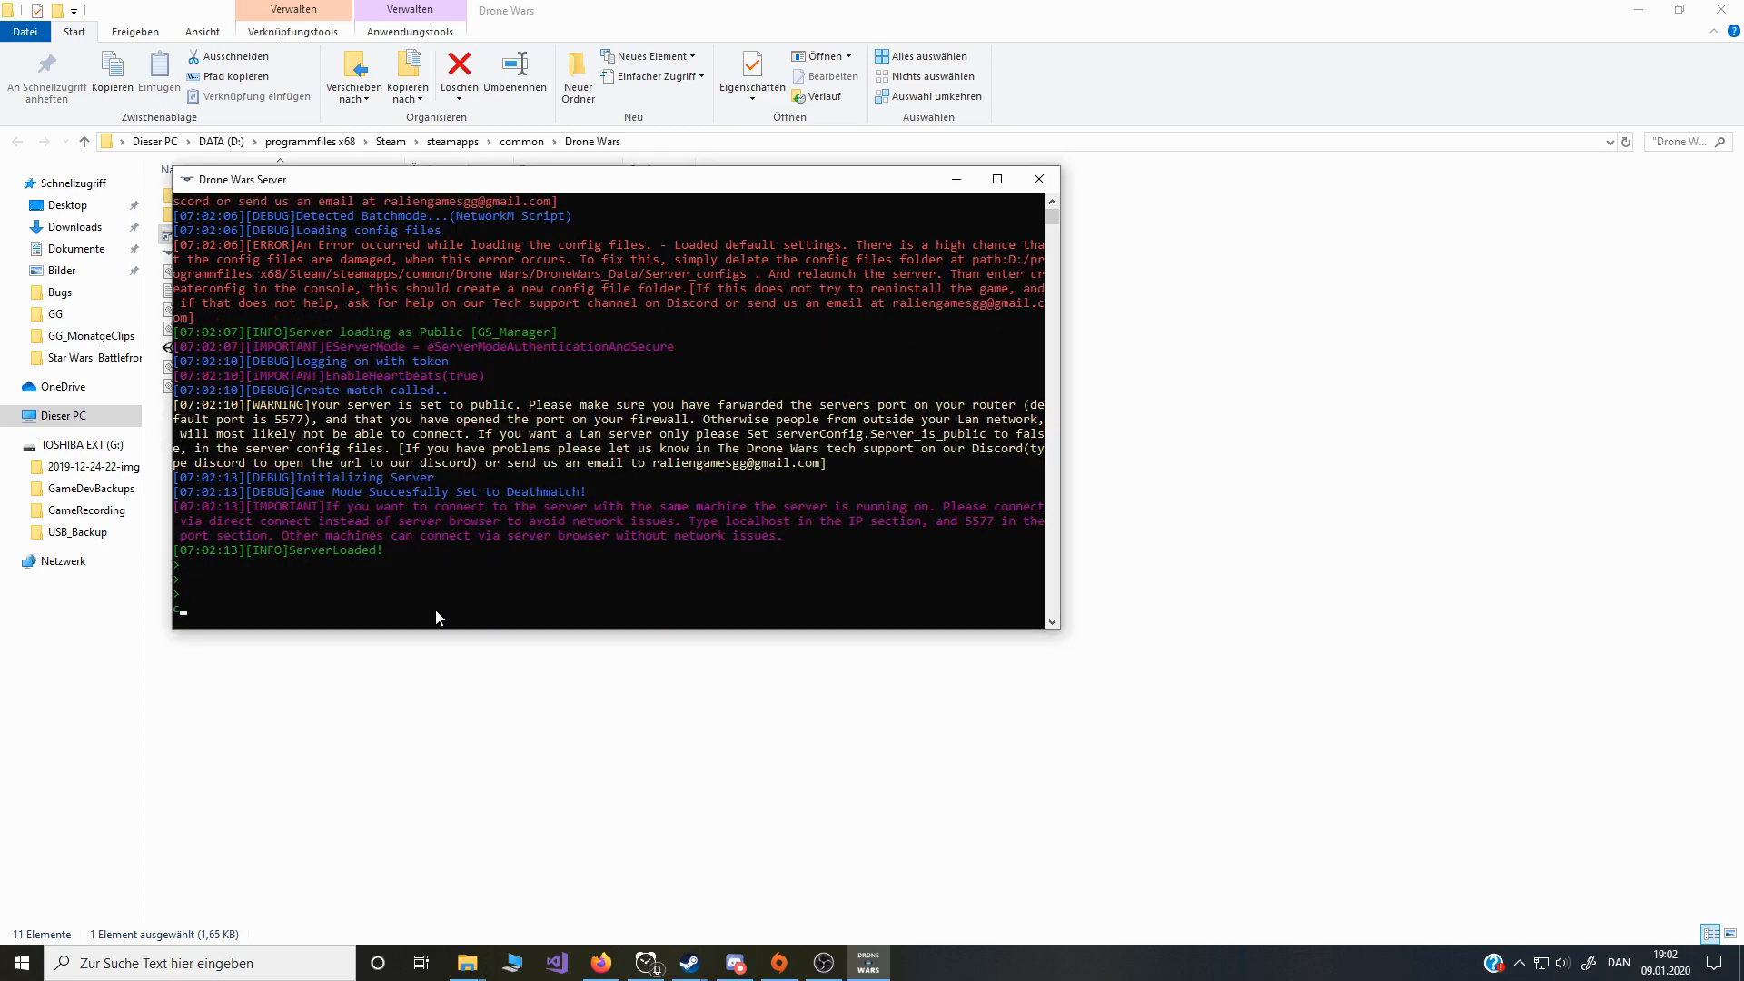
{"action": "type", "text": "reateco"}
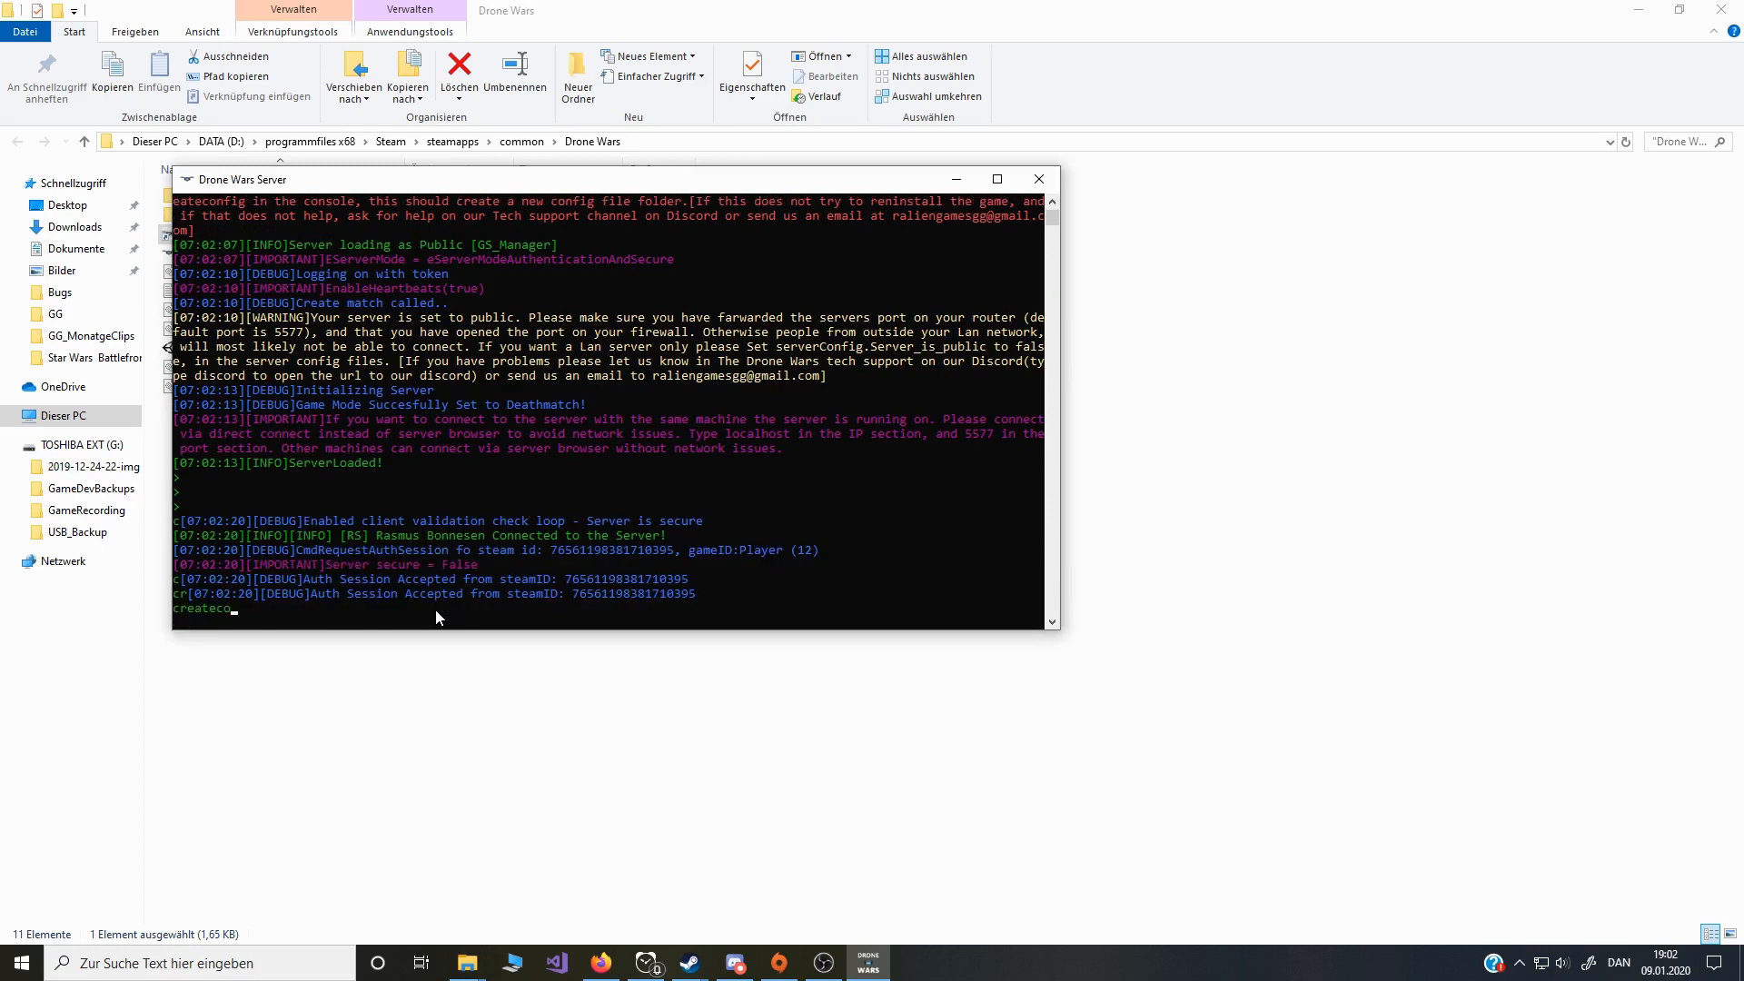
{"action": "type", "text": "nfig"}
{"action": "key", "text": "Return"}
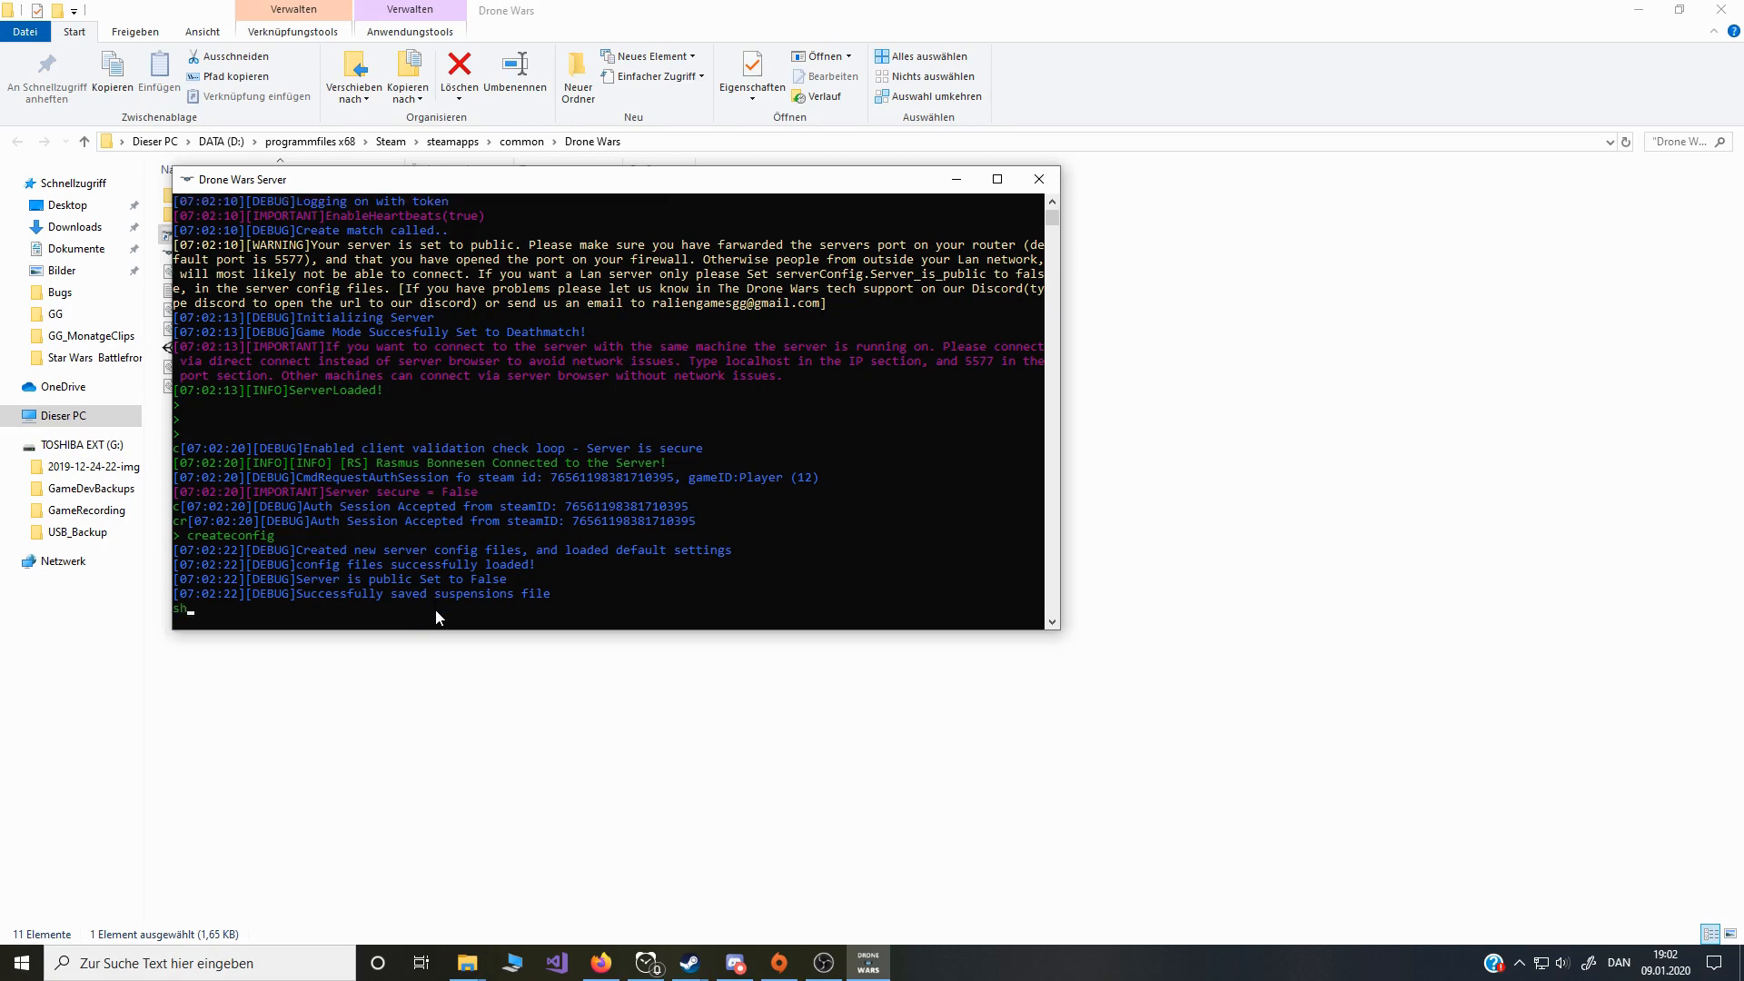
Step: Stop the server with the shutdown command, and relaunch it from its shortcut for a brief check before closing the console
{"action": "type", "text": "shutdown"}
{"action": "key", "text": "Return"}
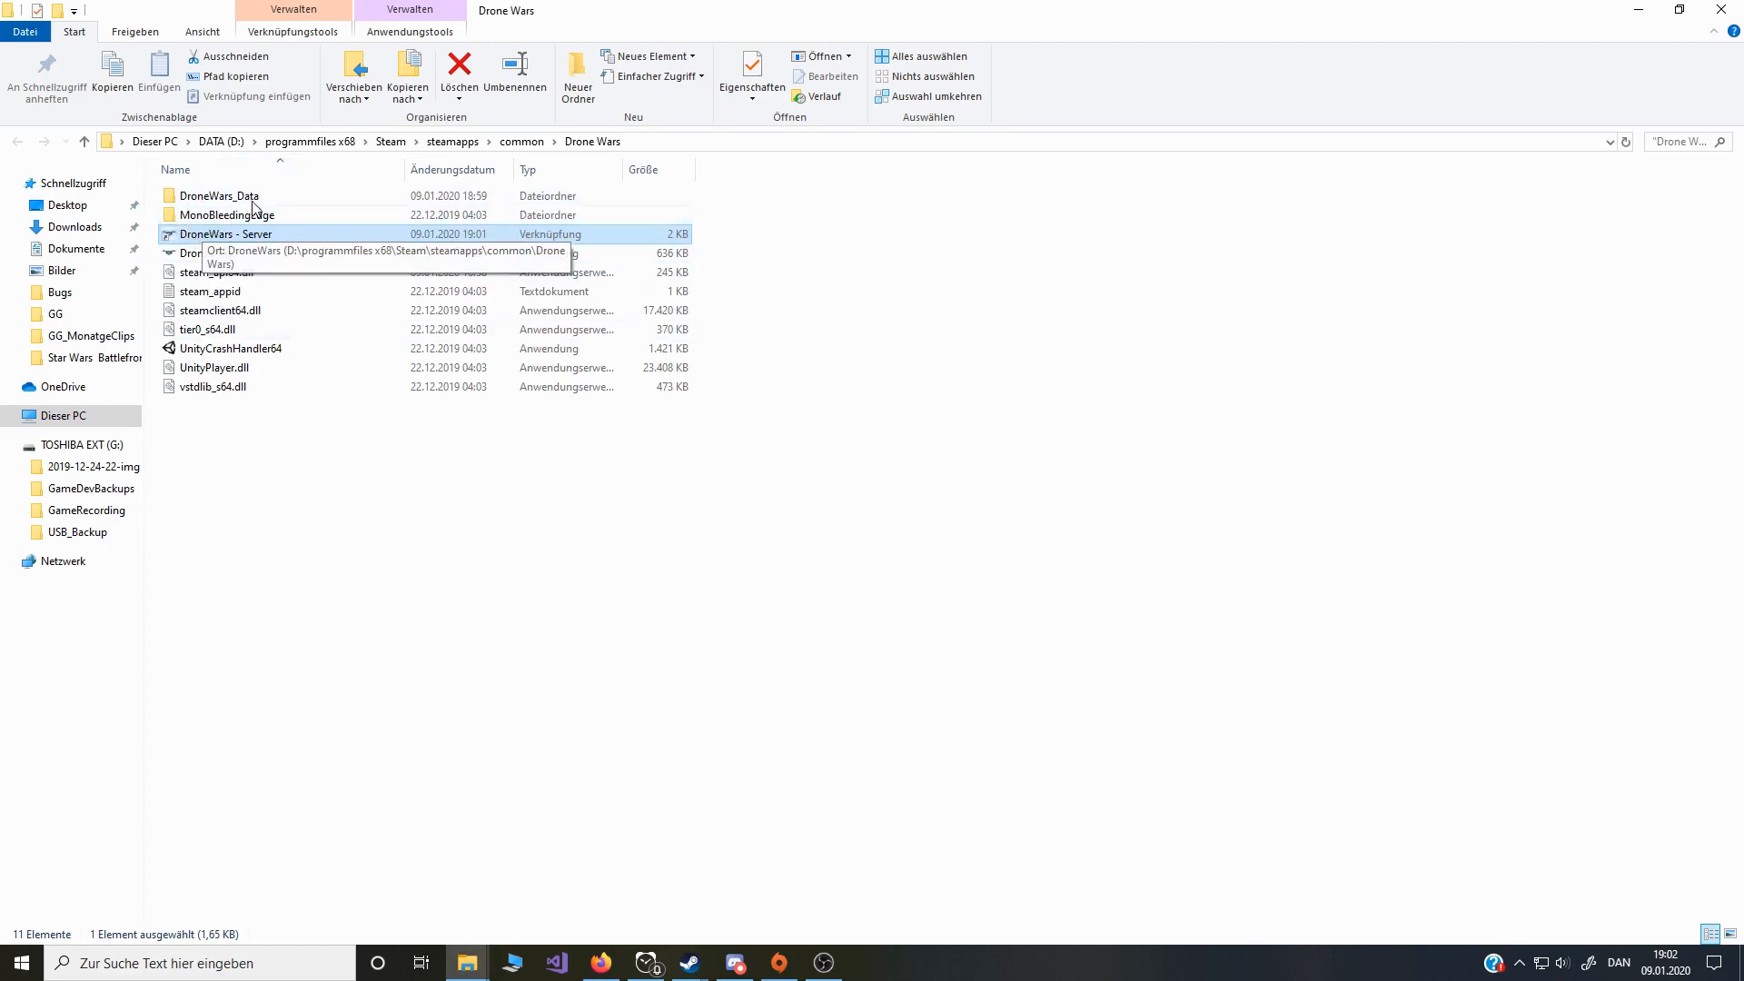
{"action": "double_click", "coordinate": [187, 233]}
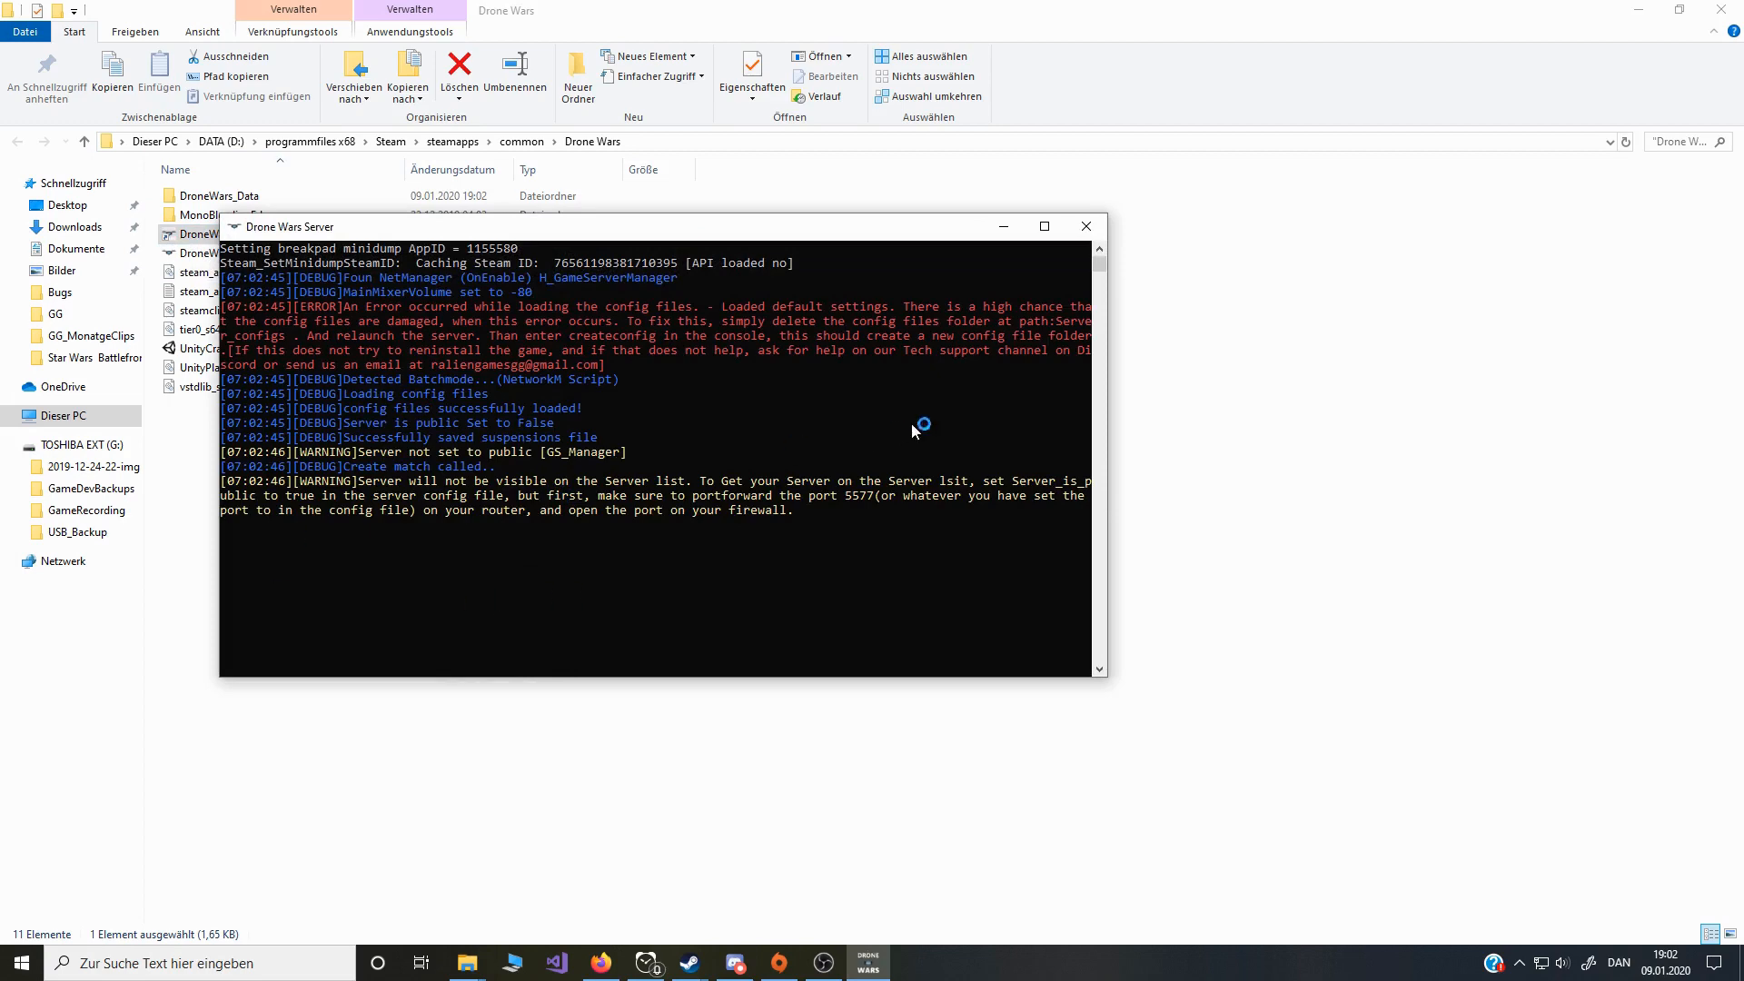
{"action": "left_click", "coordinate": [1085, 227]}
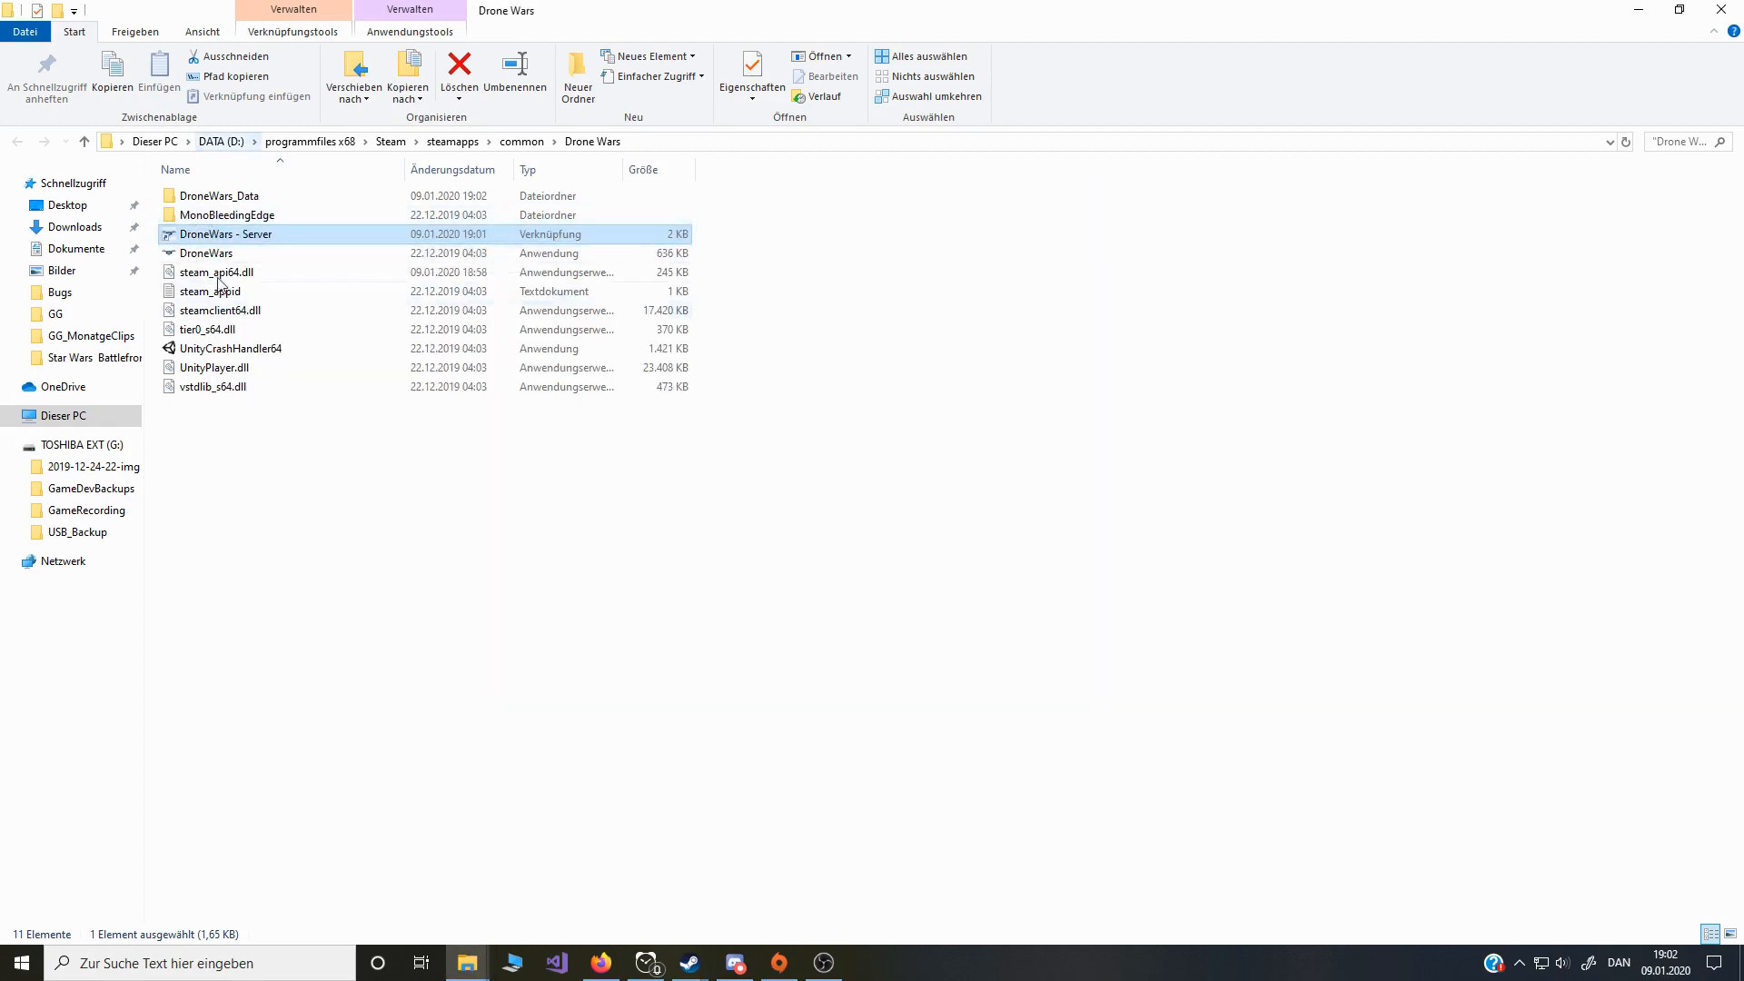
Step: Open the Server_configs folder inside DroneWars_Data
{"action": "double_click", "coordinate": [187, 199]}
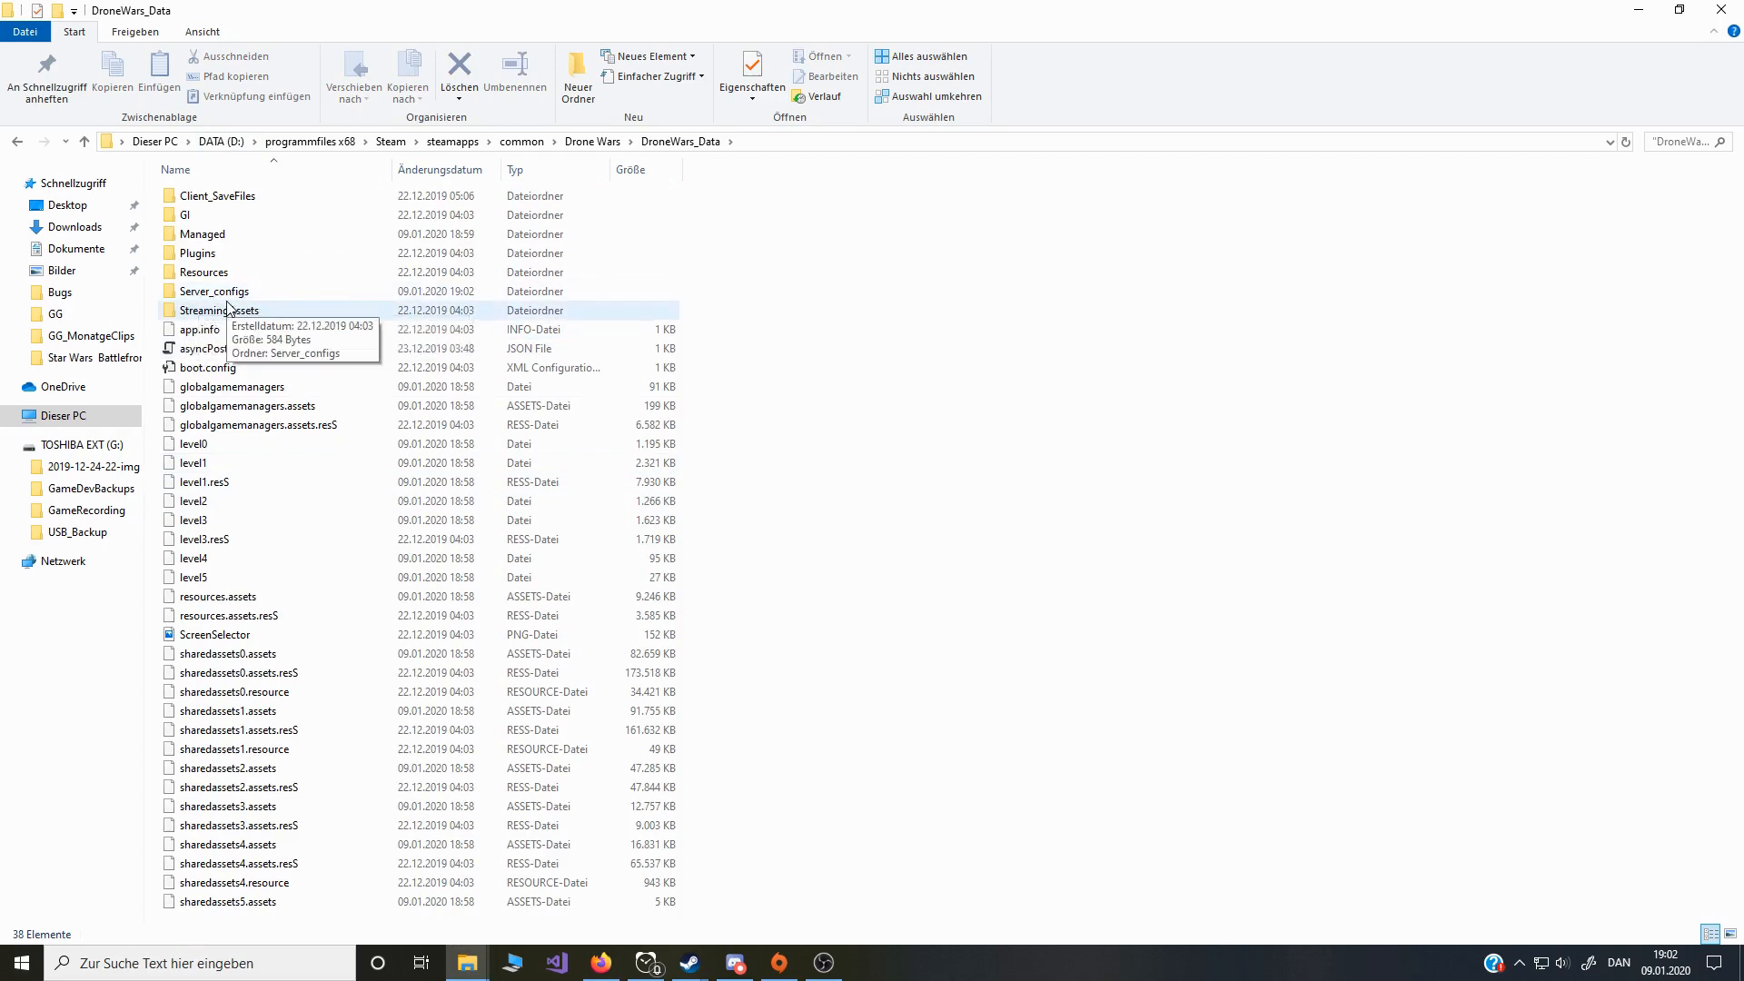
{"action": "left_click", "coordinate": [585, 143]}
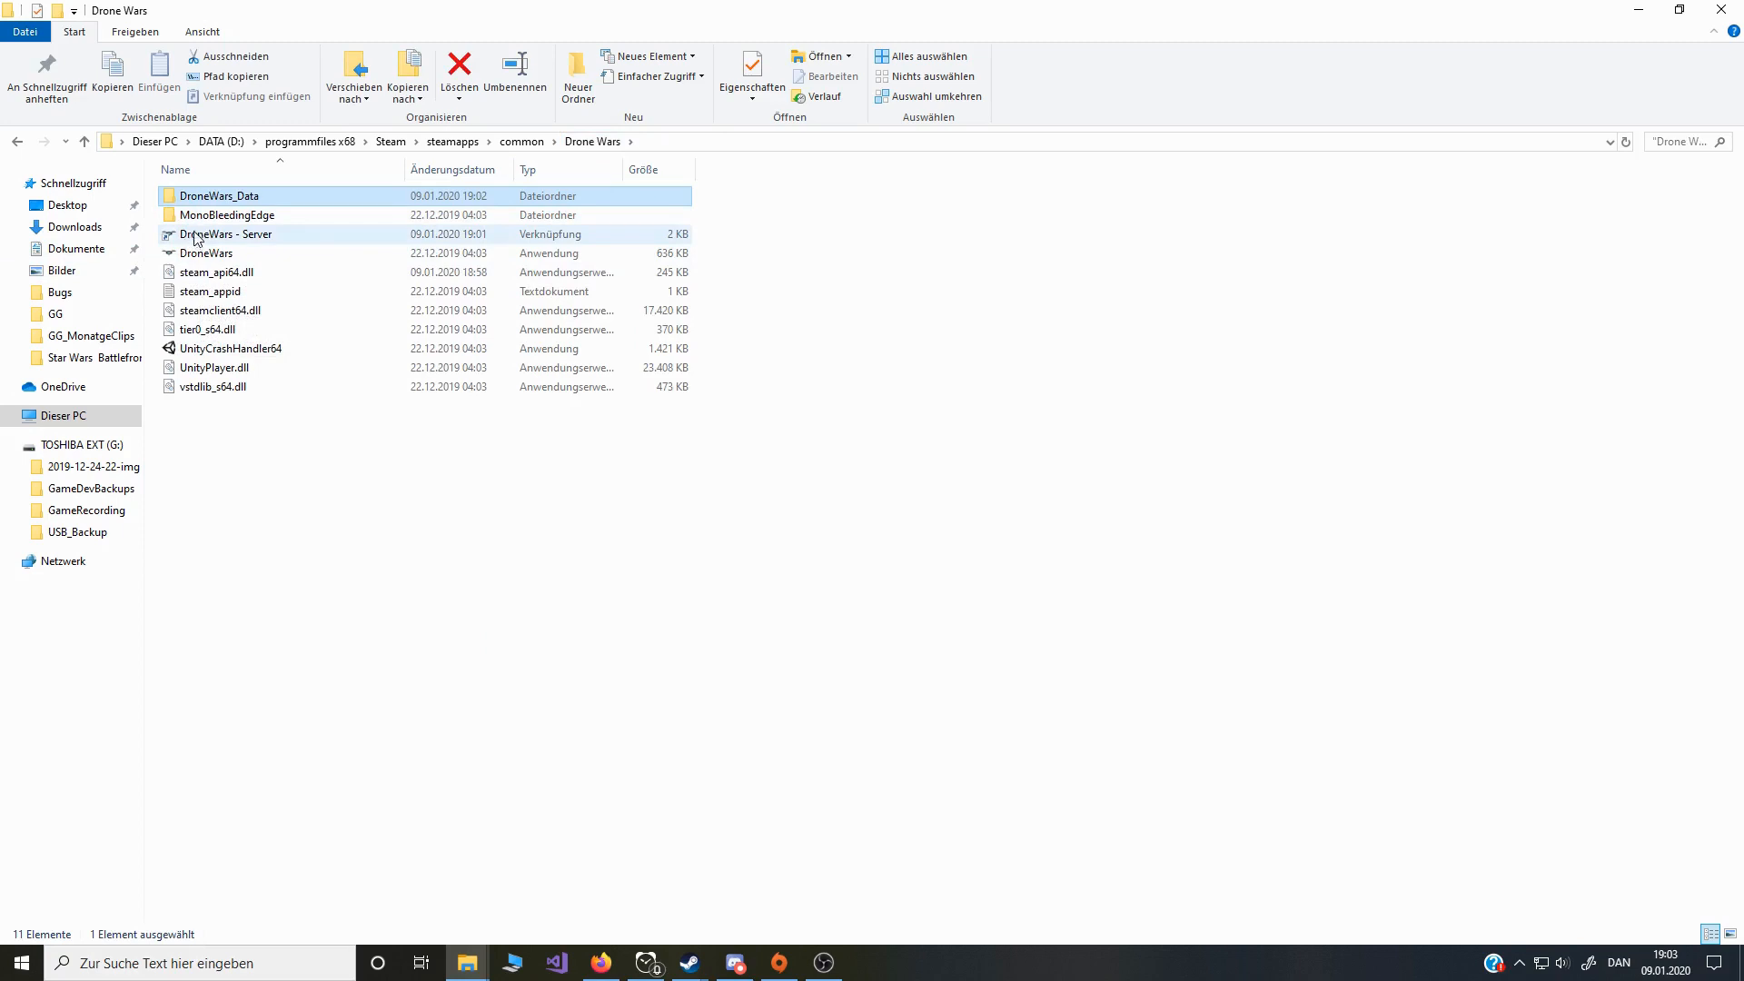
{"action": "double_click", "coordinate": [209, 198]}
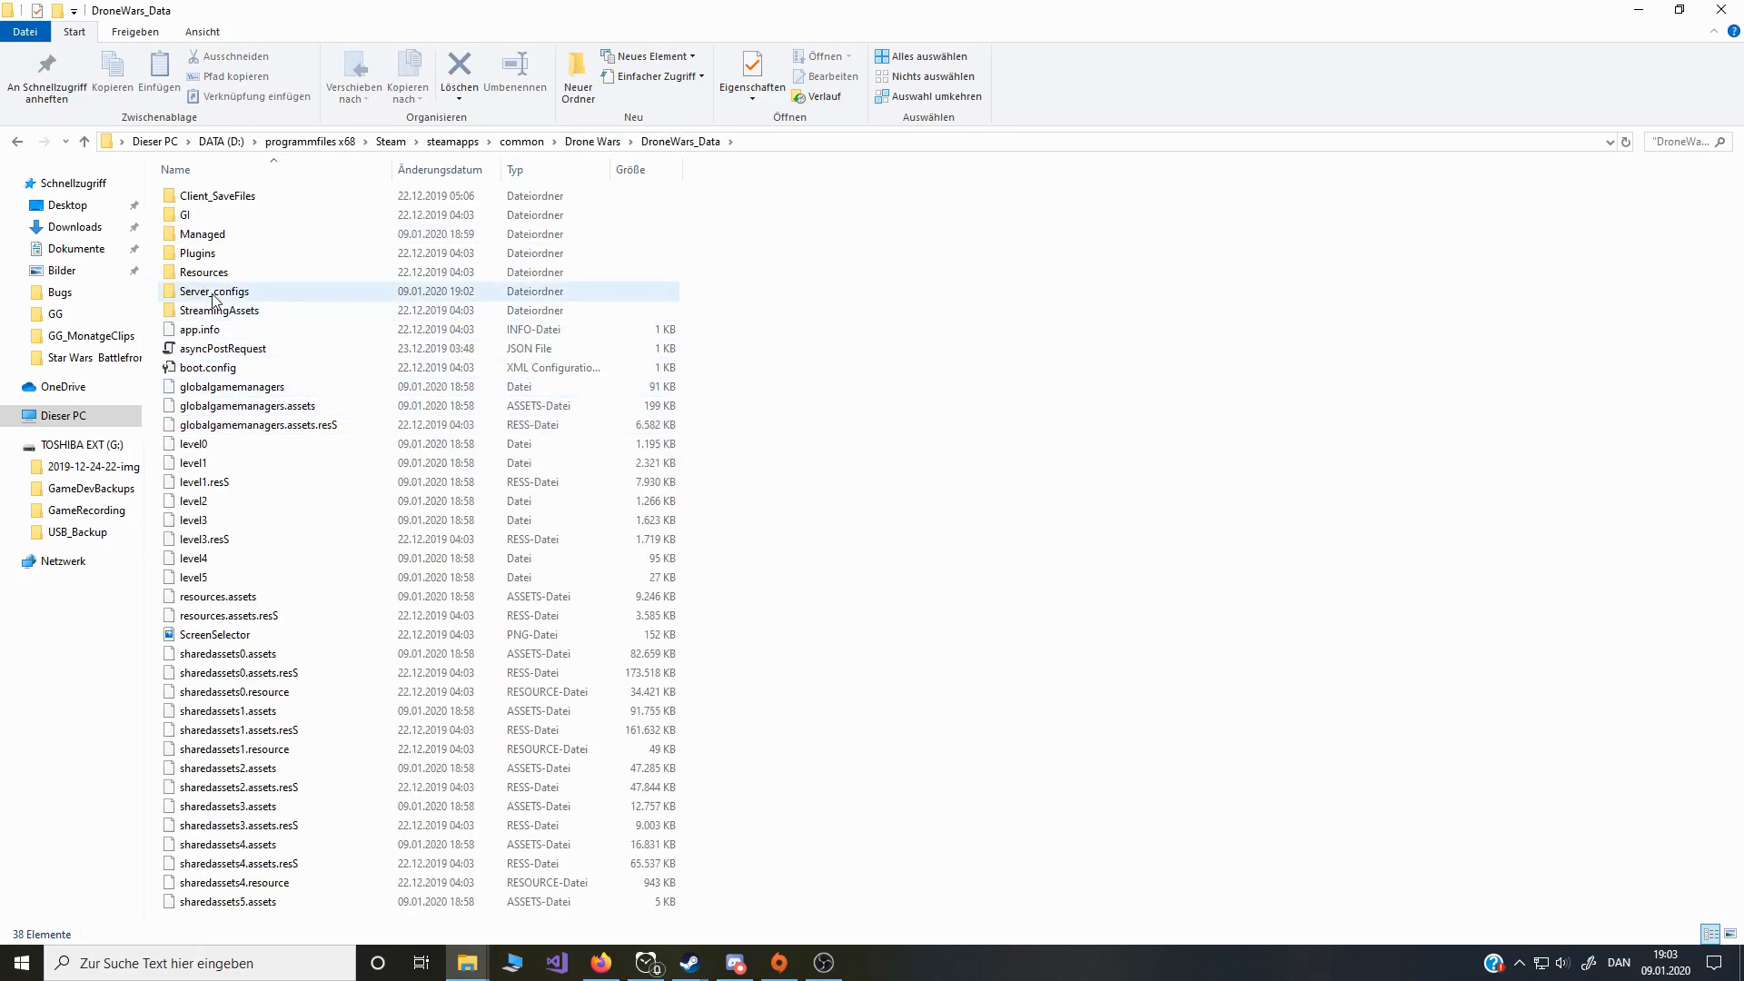
{"action": "double_click", "coordinate": [214, 292]}
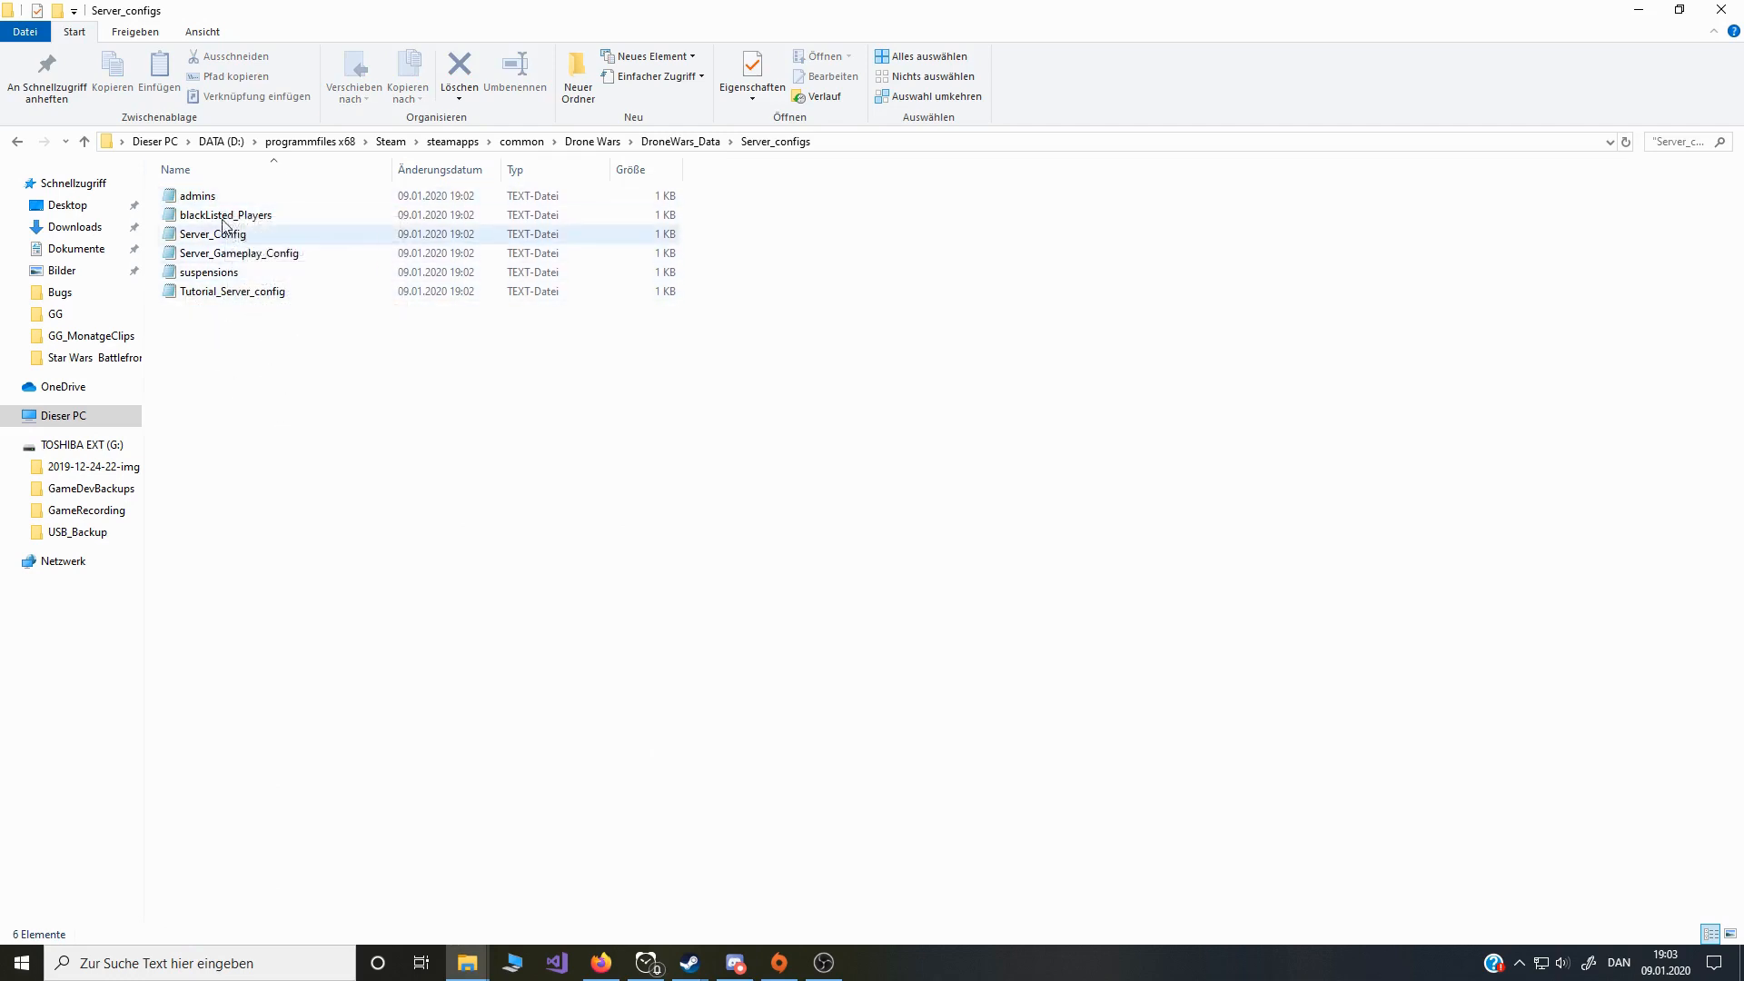
Step: Launch the Windows text editor (Editor) and open the admins file from Server_configs in it
{"action": "right_click", "coordinate": [201, 200]}
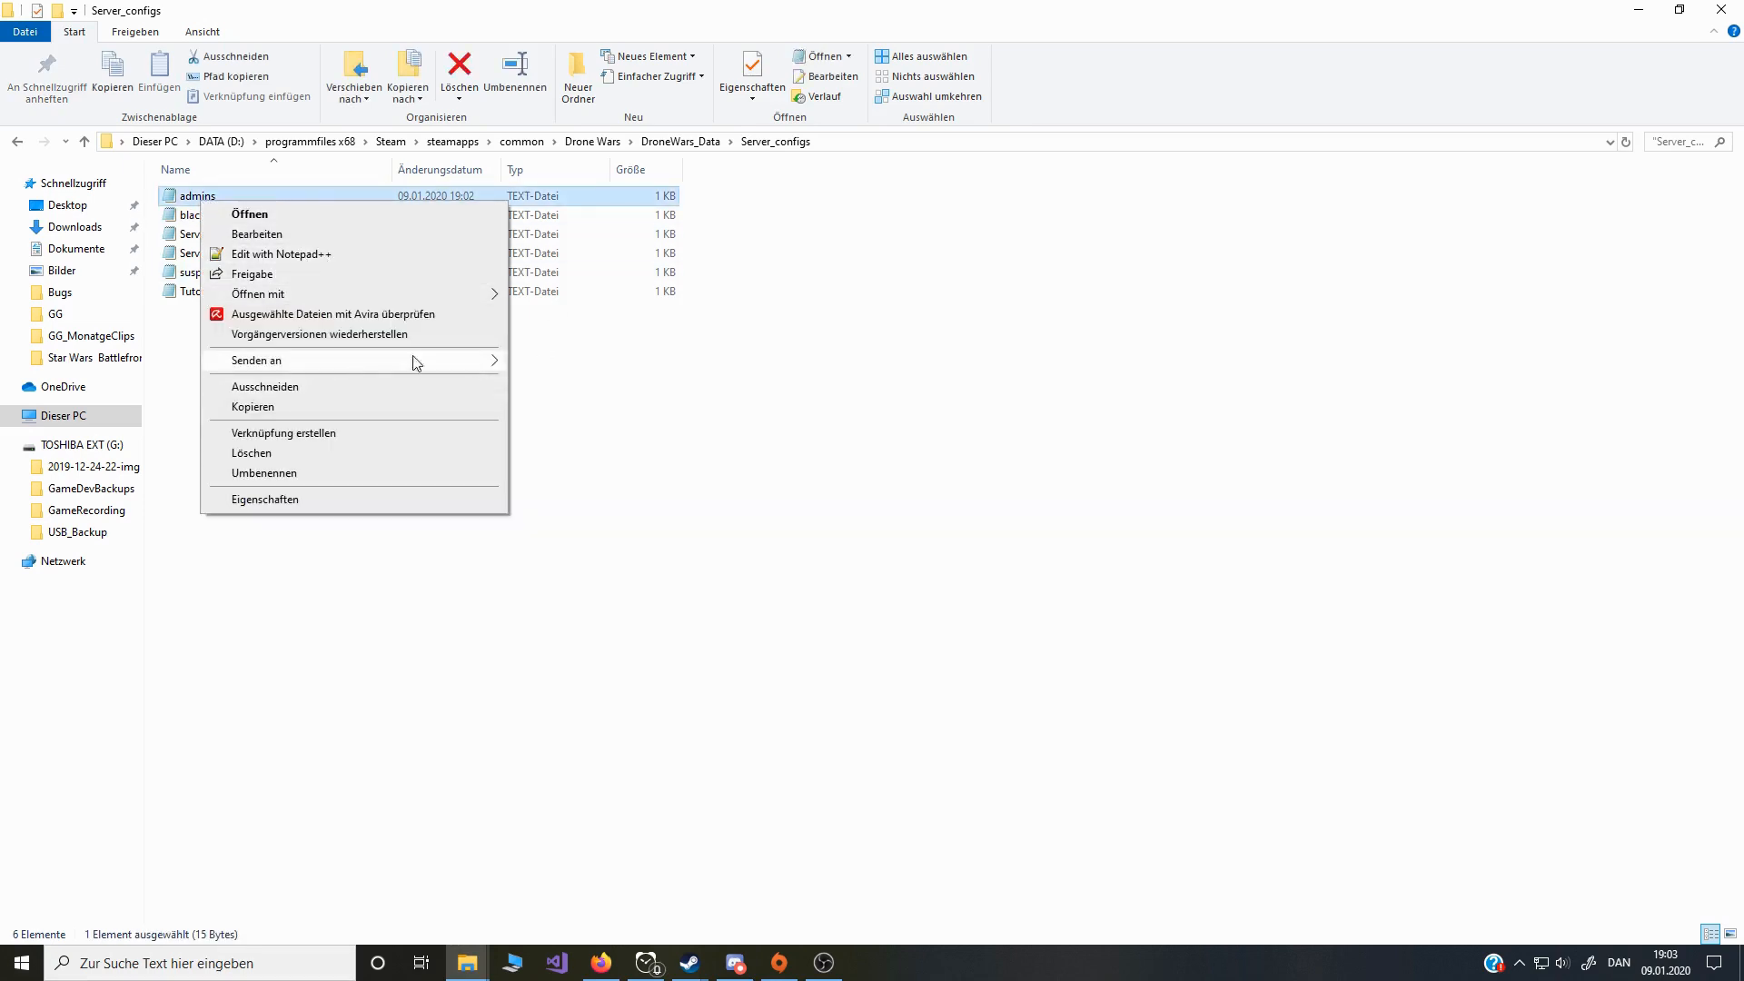
{"action": "left_click", "coordinate": [688, 469]}
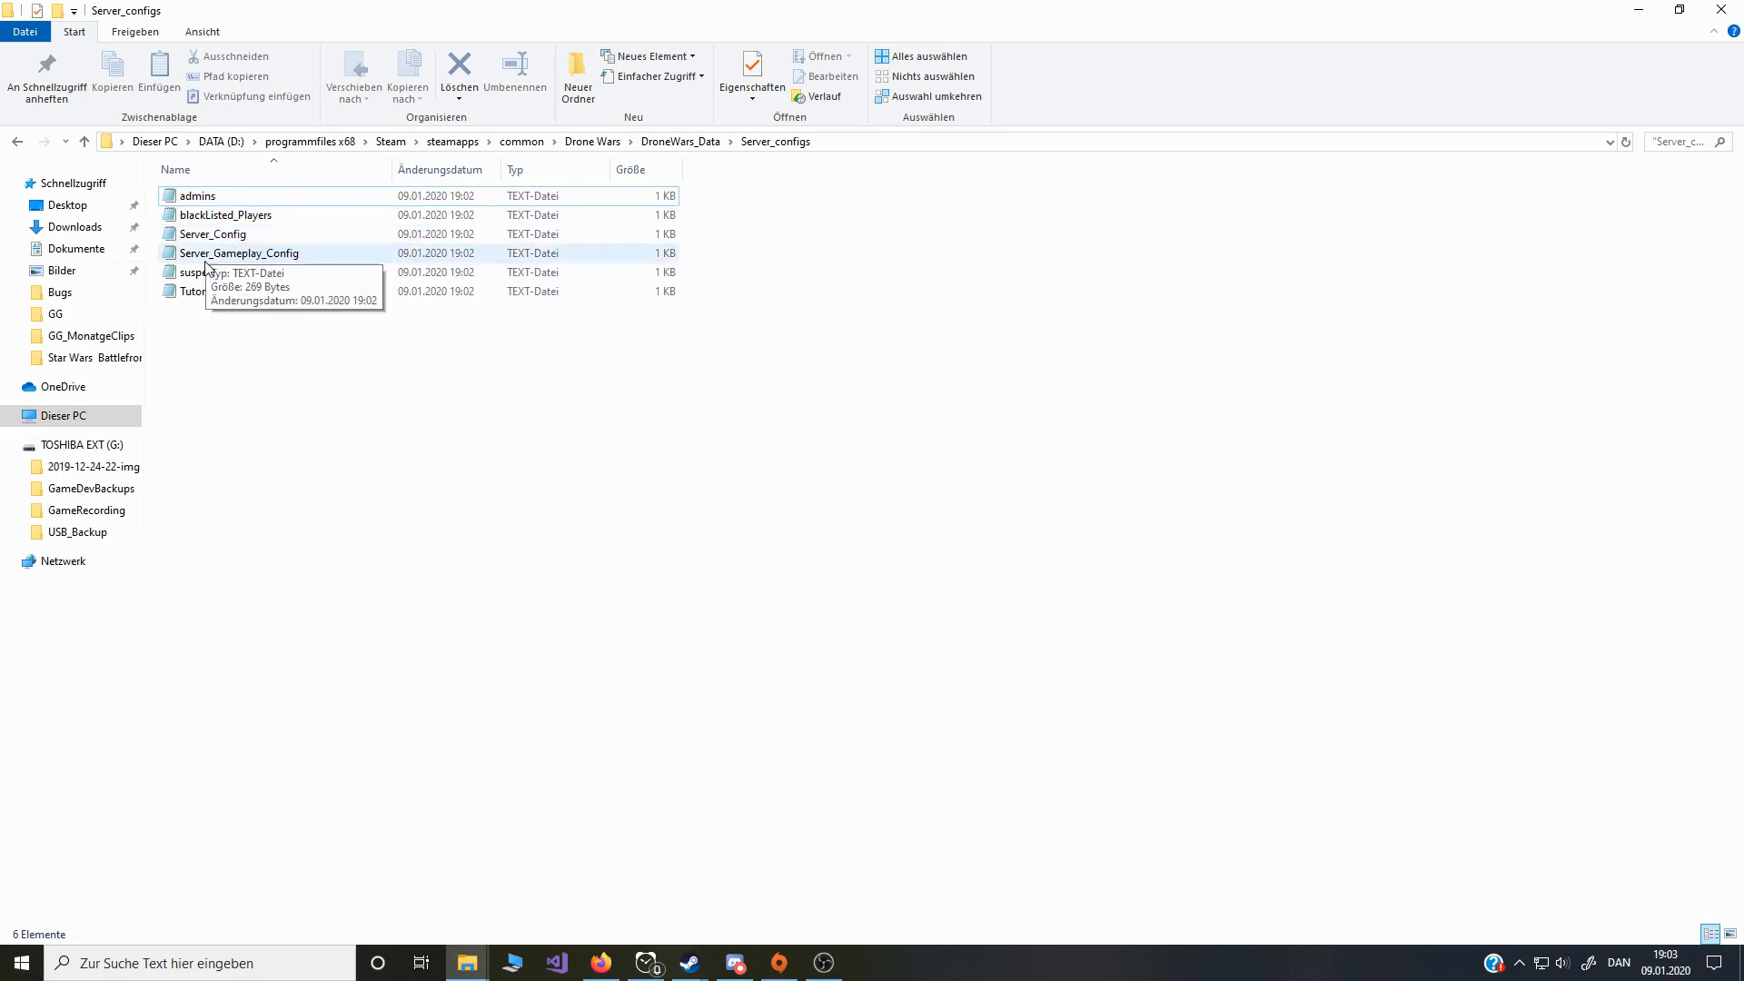
{"action": "left_click", "coordinate": [234, 975]}
{"action": "type", "text": "no"}
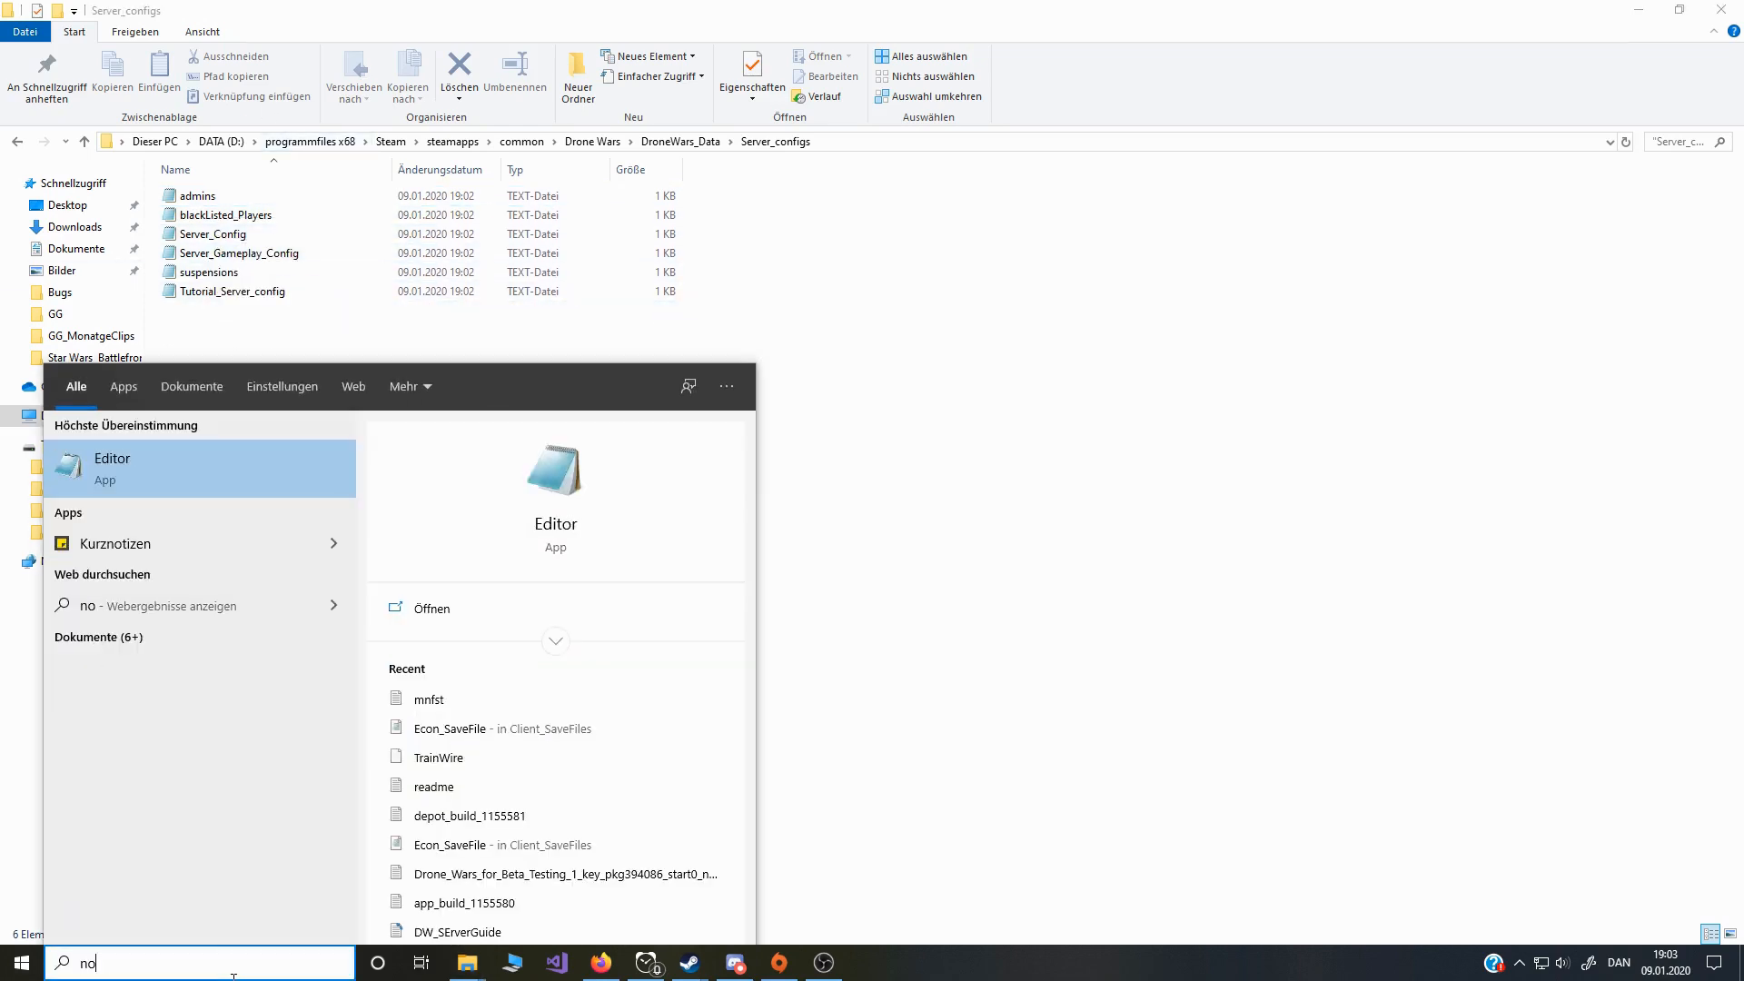
{"action": "key", "text": "Return"}
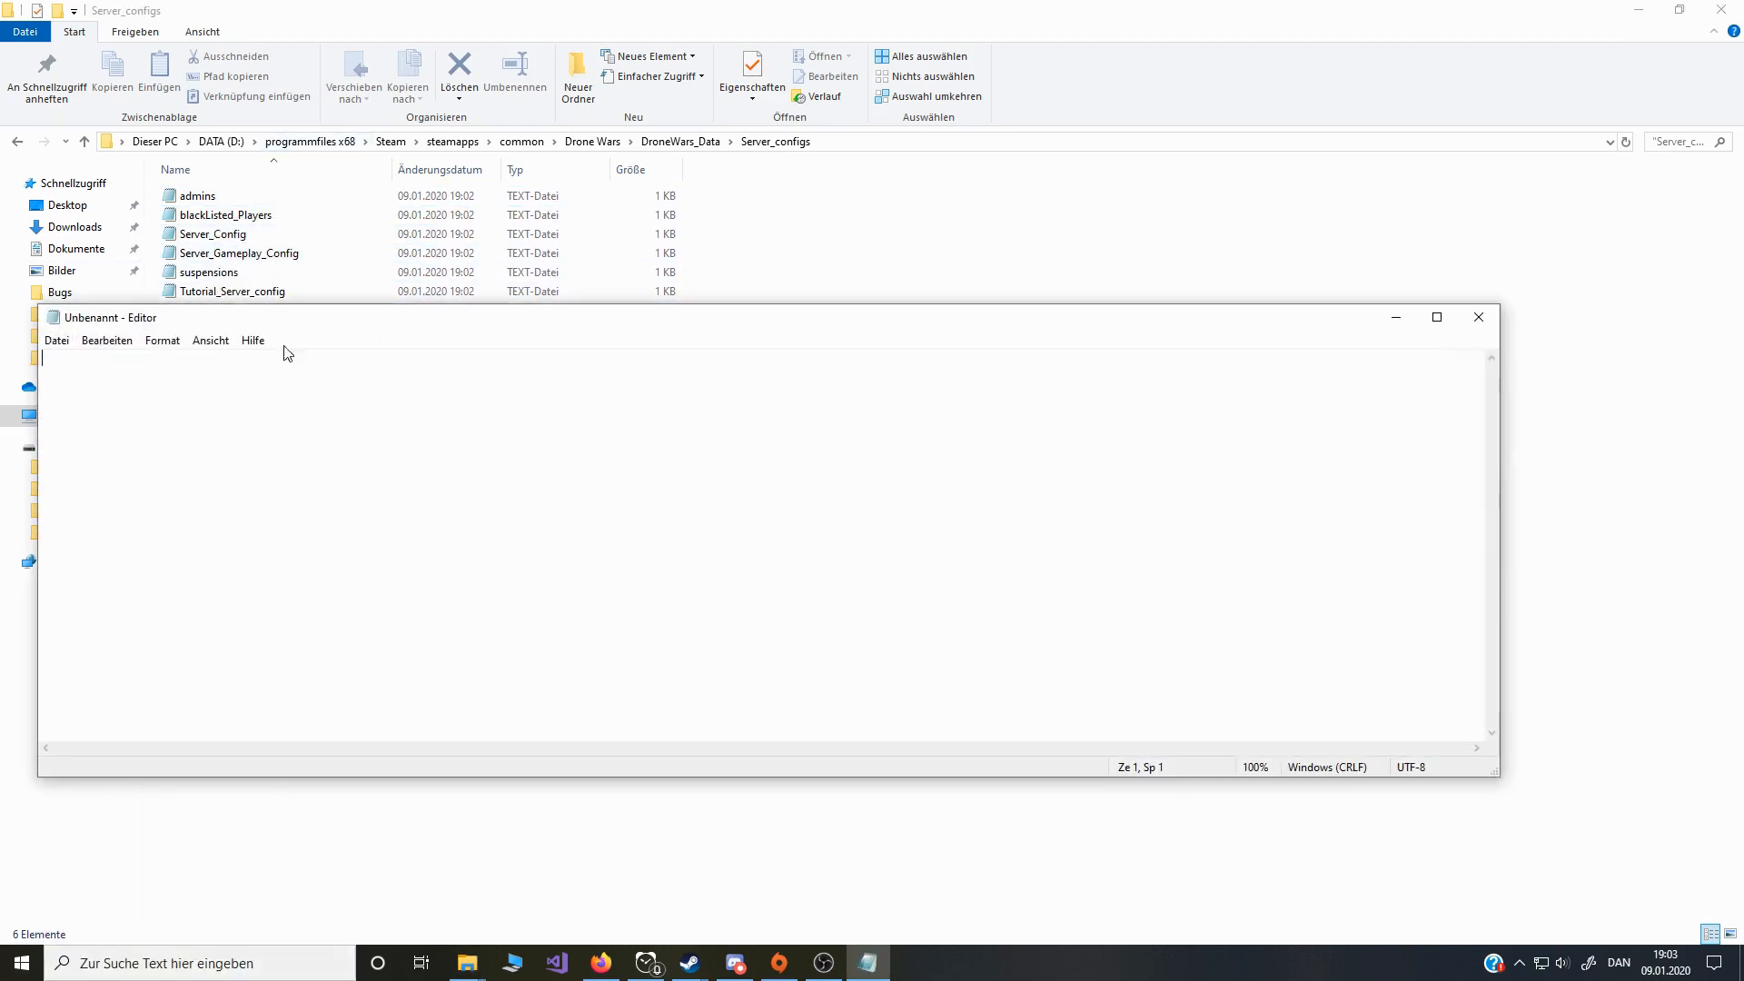
{"action": "left_click_drag", "start_coordinate": [190, 195], "coordinate": [291, 427]}
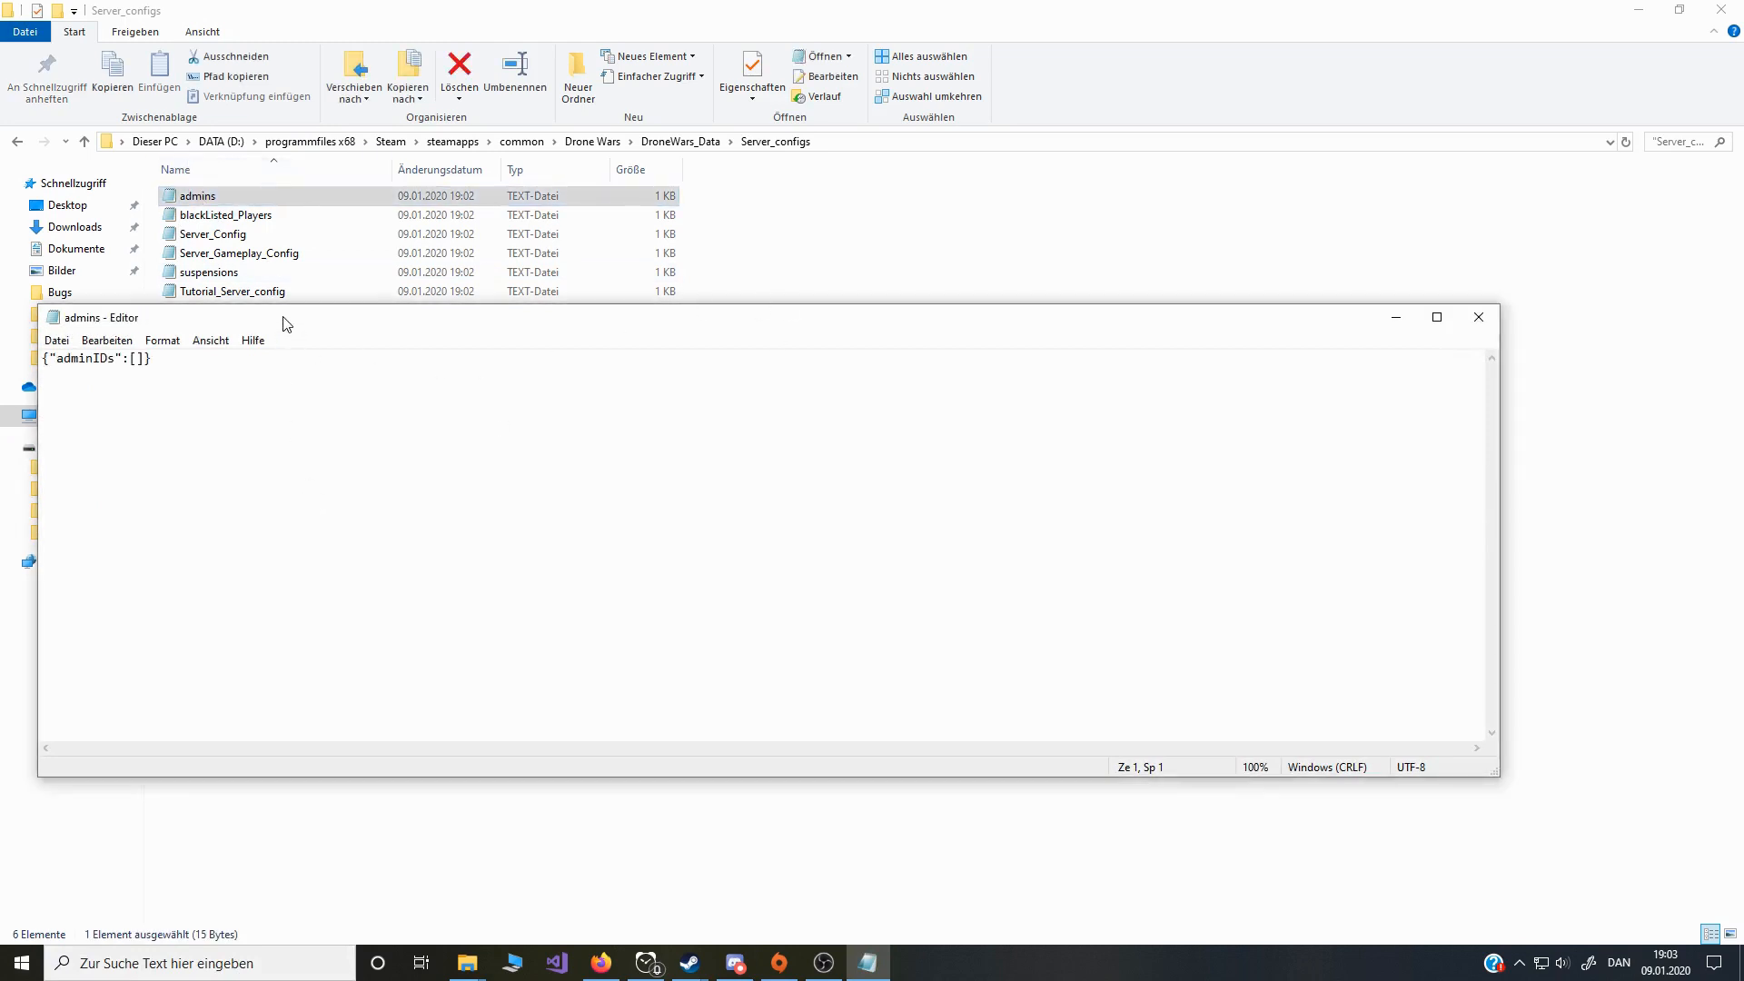
Step: Close the admins file and open the Server_Config file in Notepad++
{"action": "left_click_drag", "start_coordinate": [285, 323], "coordinate": [421, 460]}
{"action": "left_click", "coordinate": [1616, 454]}
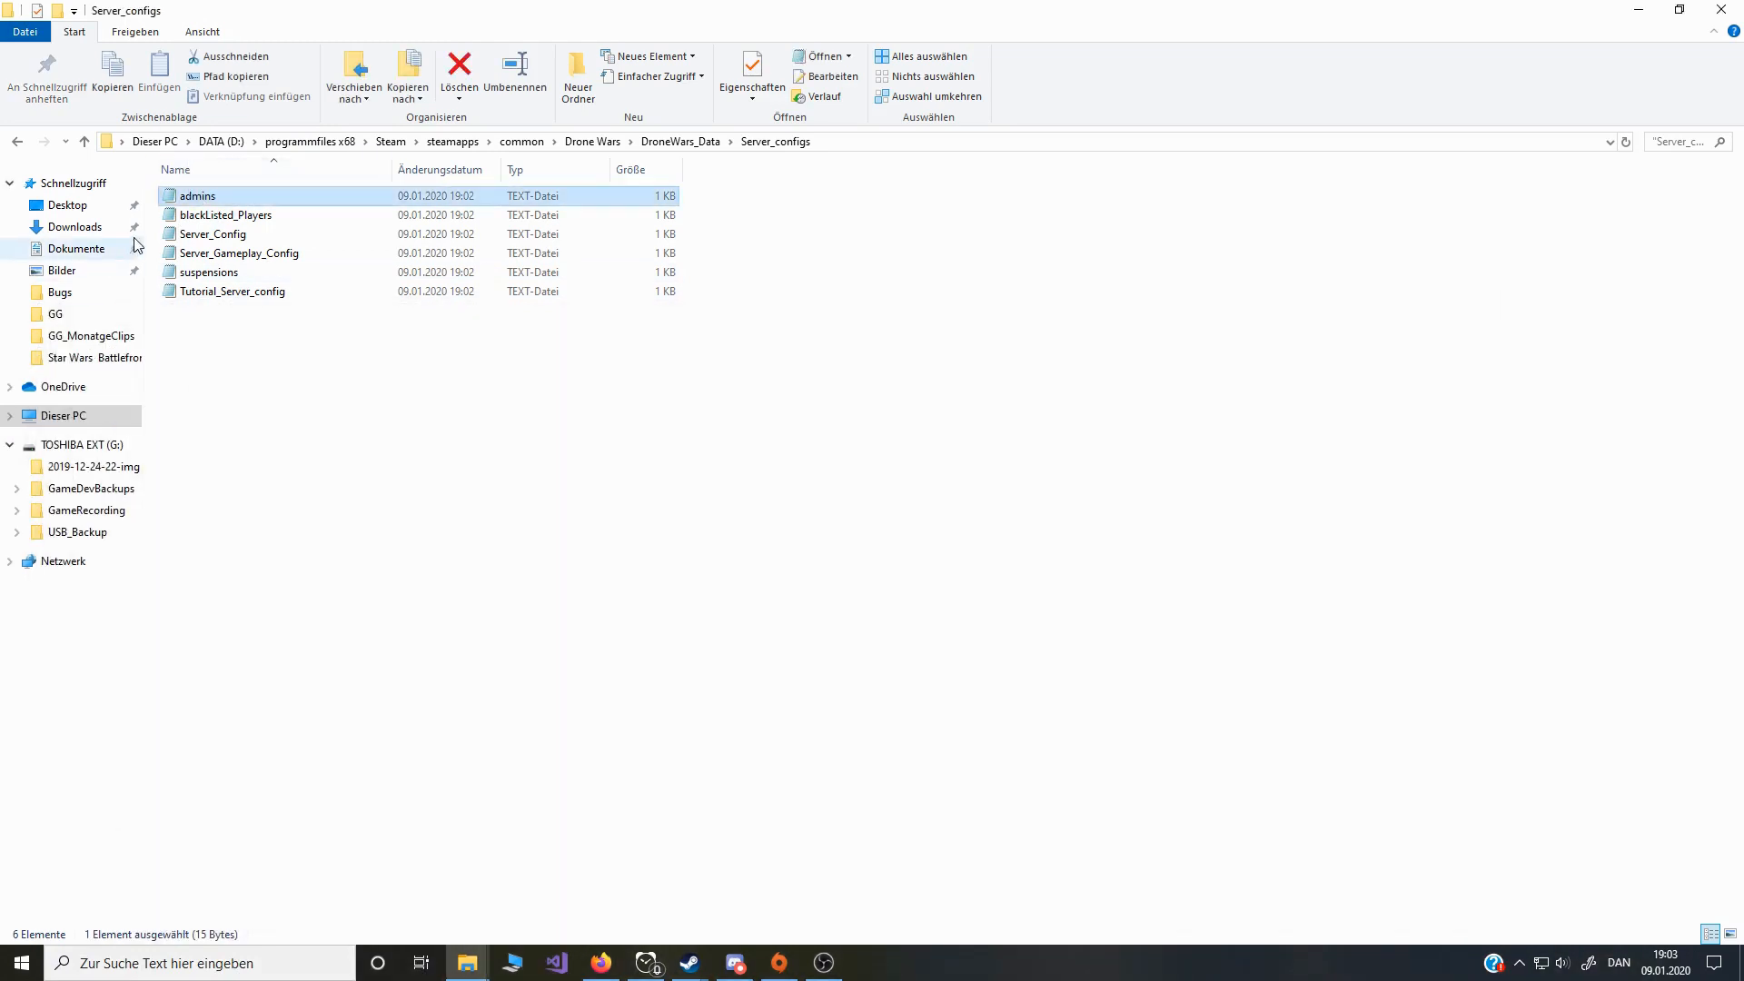
{"action": "right_click", "coordinate": [180, 197]}
{"action": "left_click", "coordinate": [887, 439]}
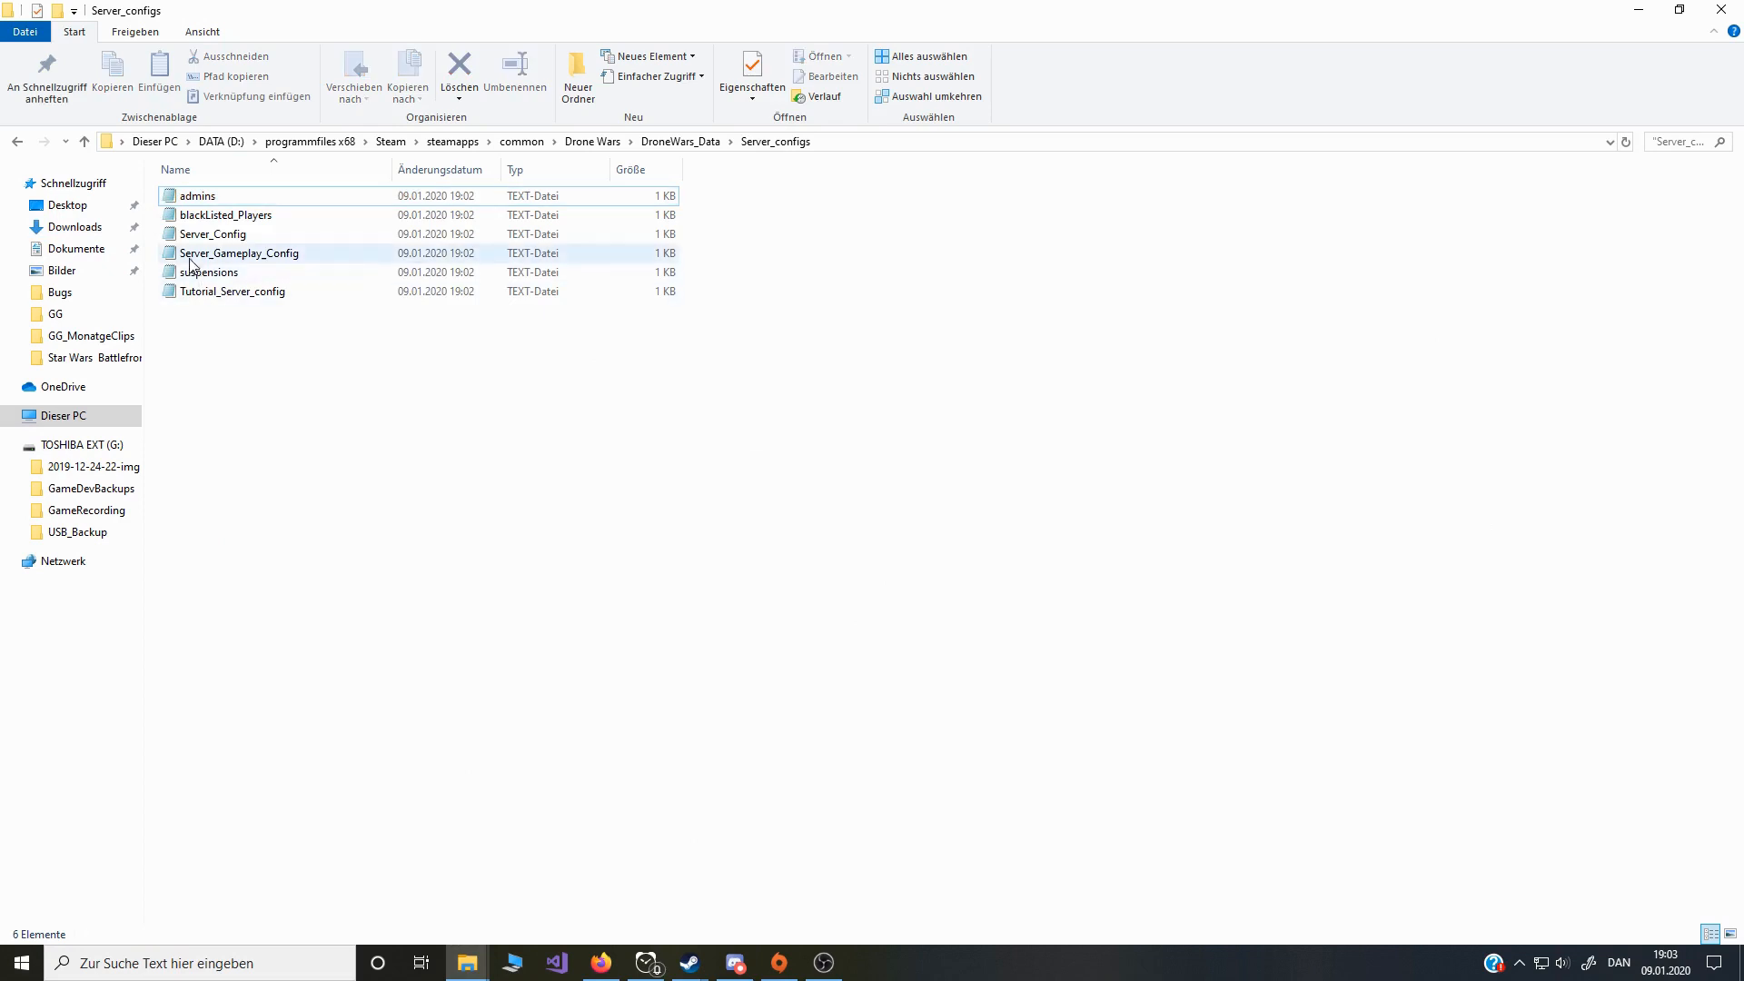
{"action": "right_click", "coordinate": [187, 233]}
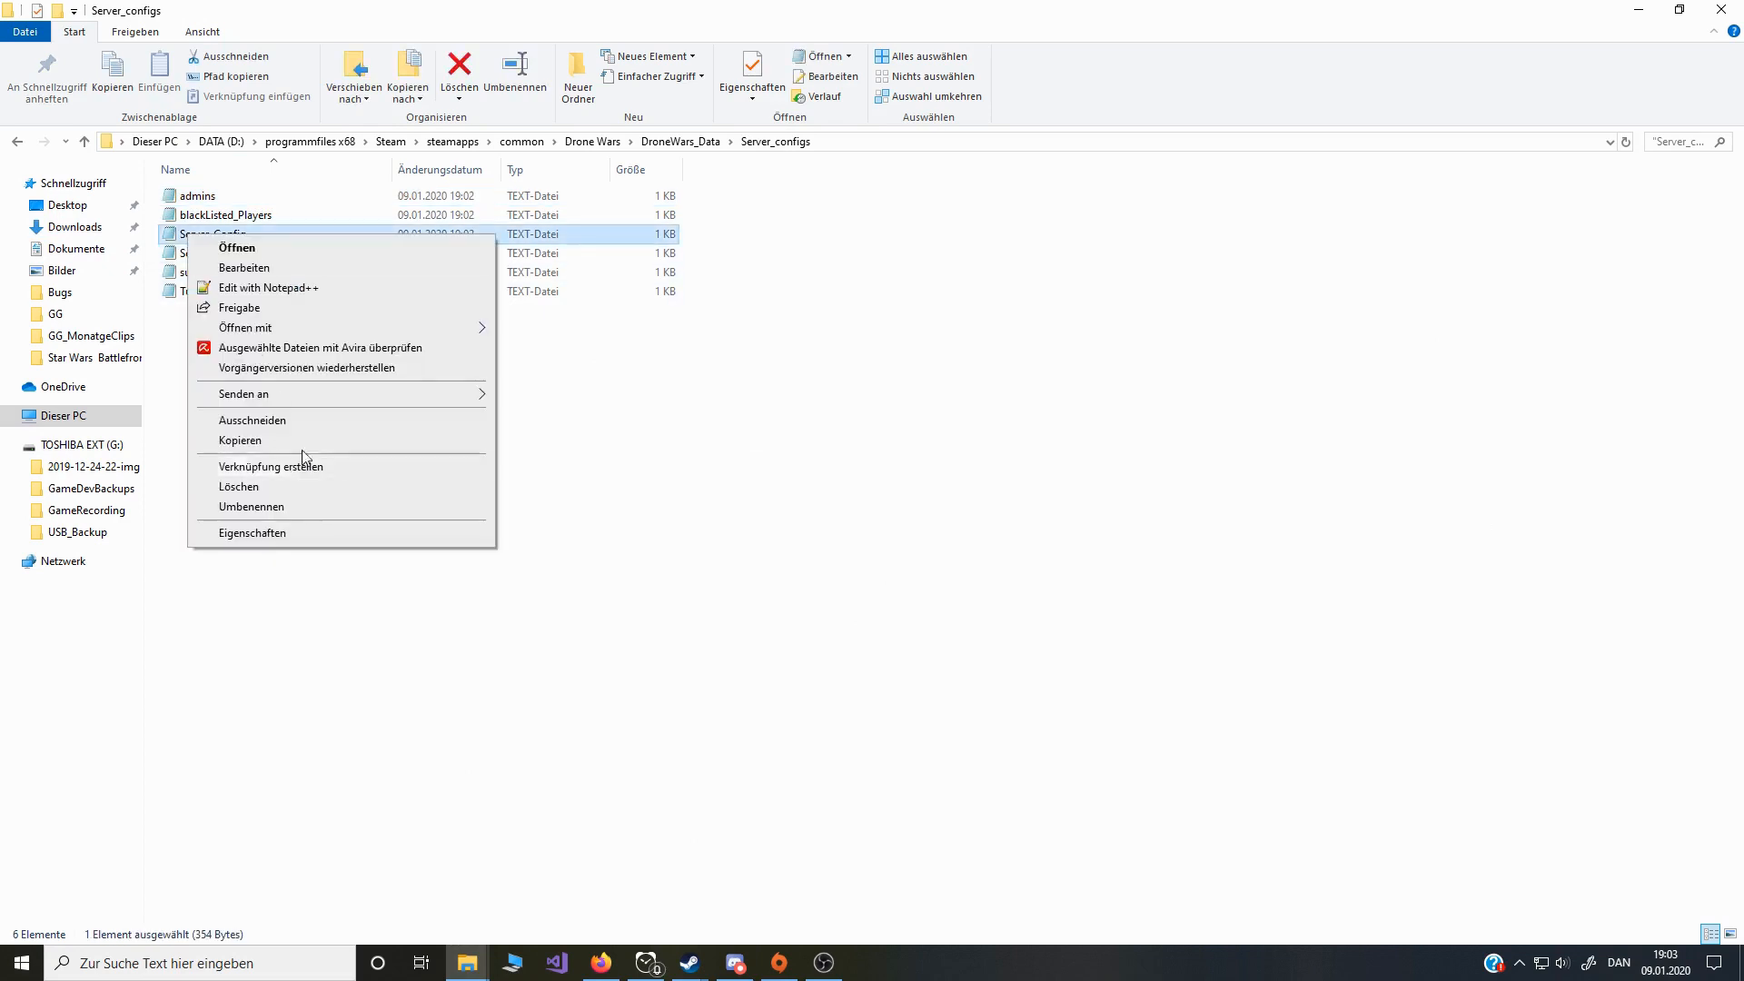
{"action": "left_click", "coordinate": [293, 294]}
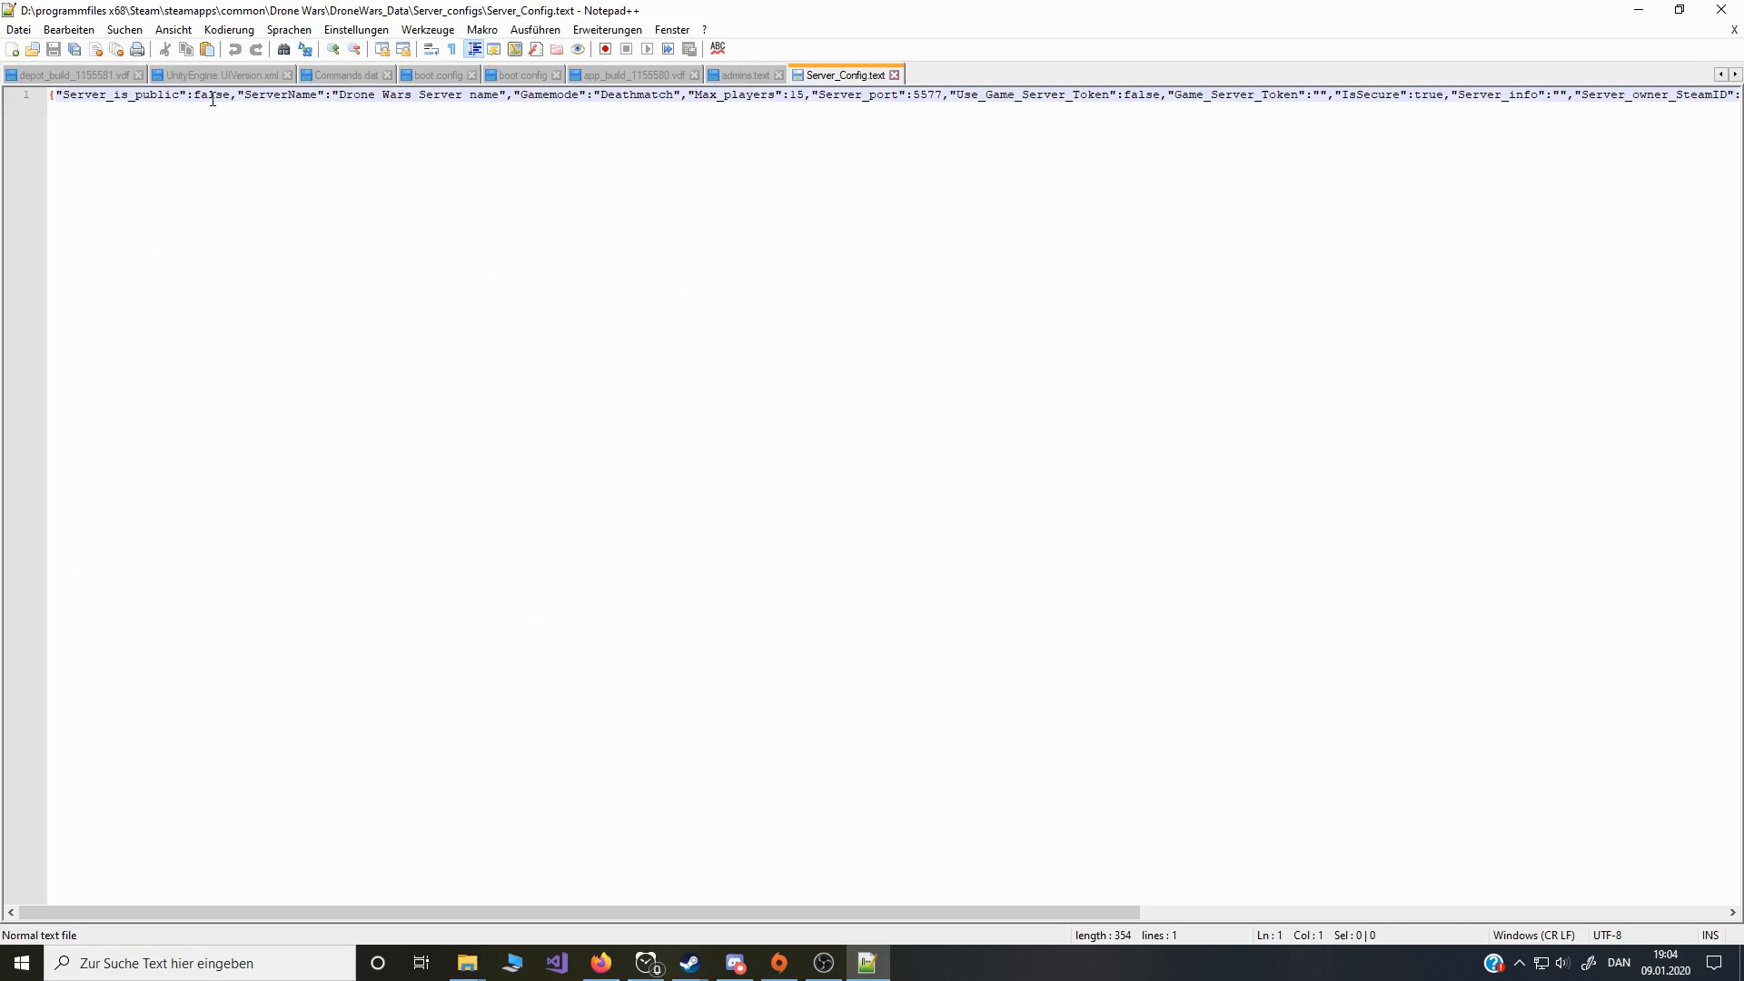
Step: Set Server_is_public to true and ServerName to "Drone Wars Test Server" in the Server_Config file
{"action": "left_click_drag", "start_coordinate": [231, 96], "coordinate": [195, 95]}
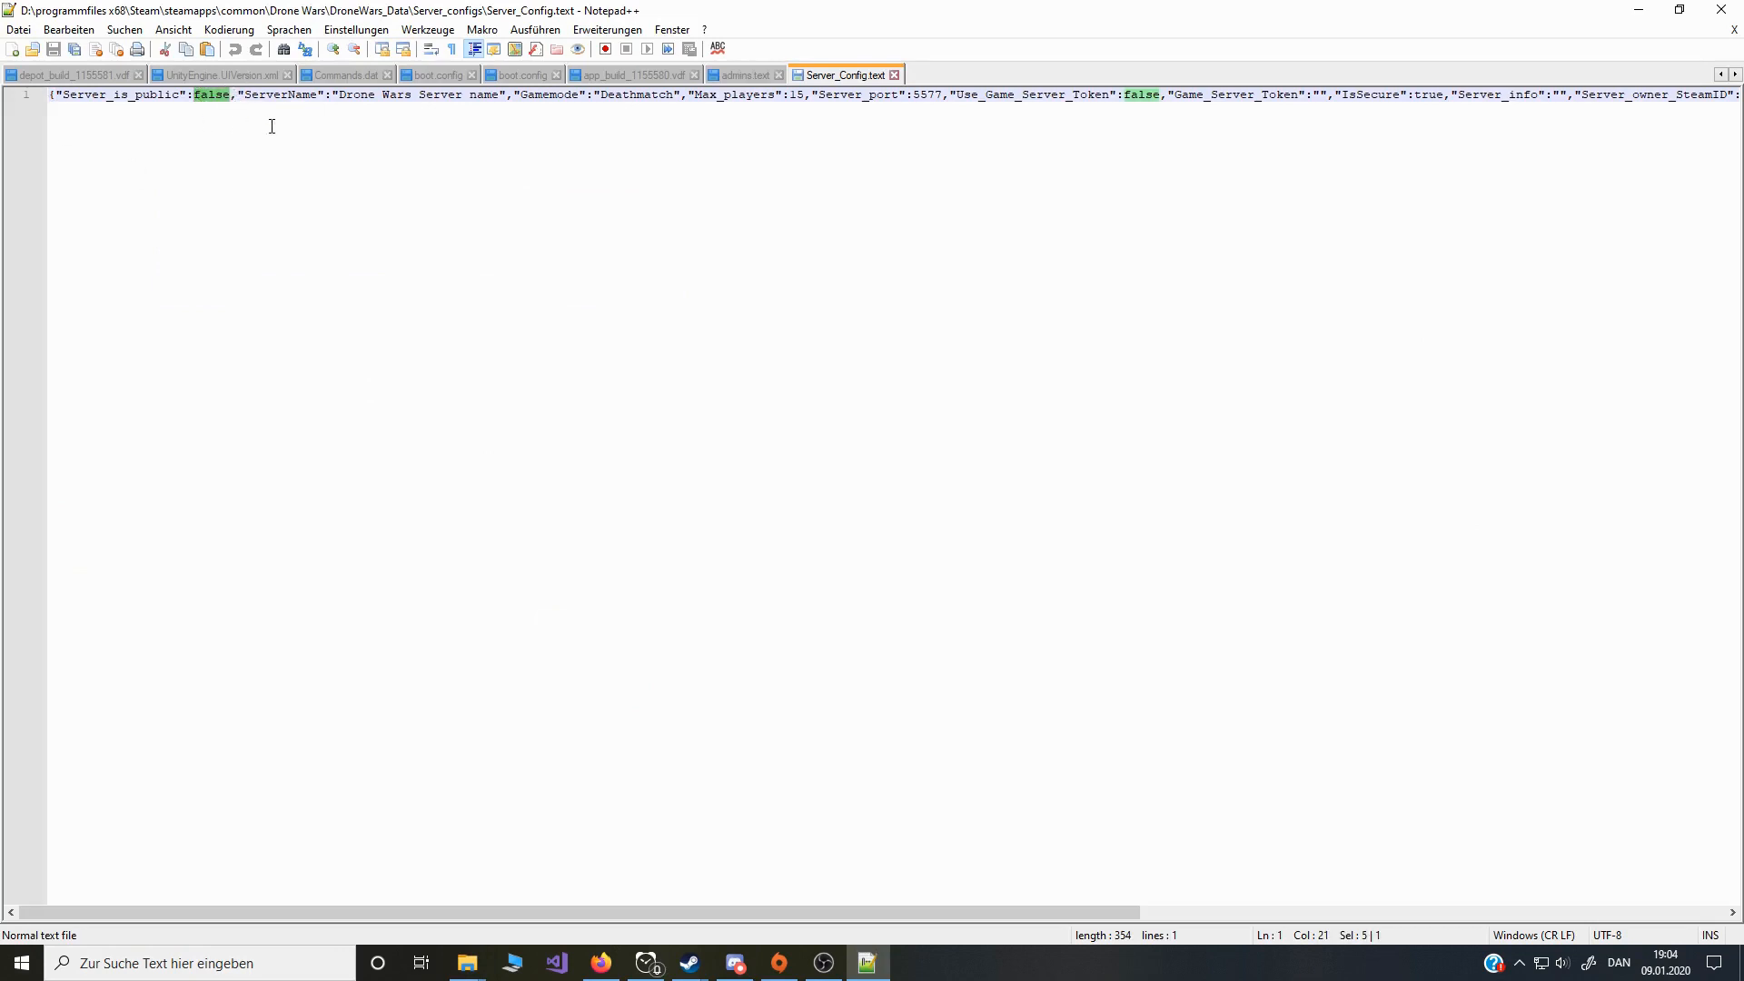
{"action": "type", "text": "true"}
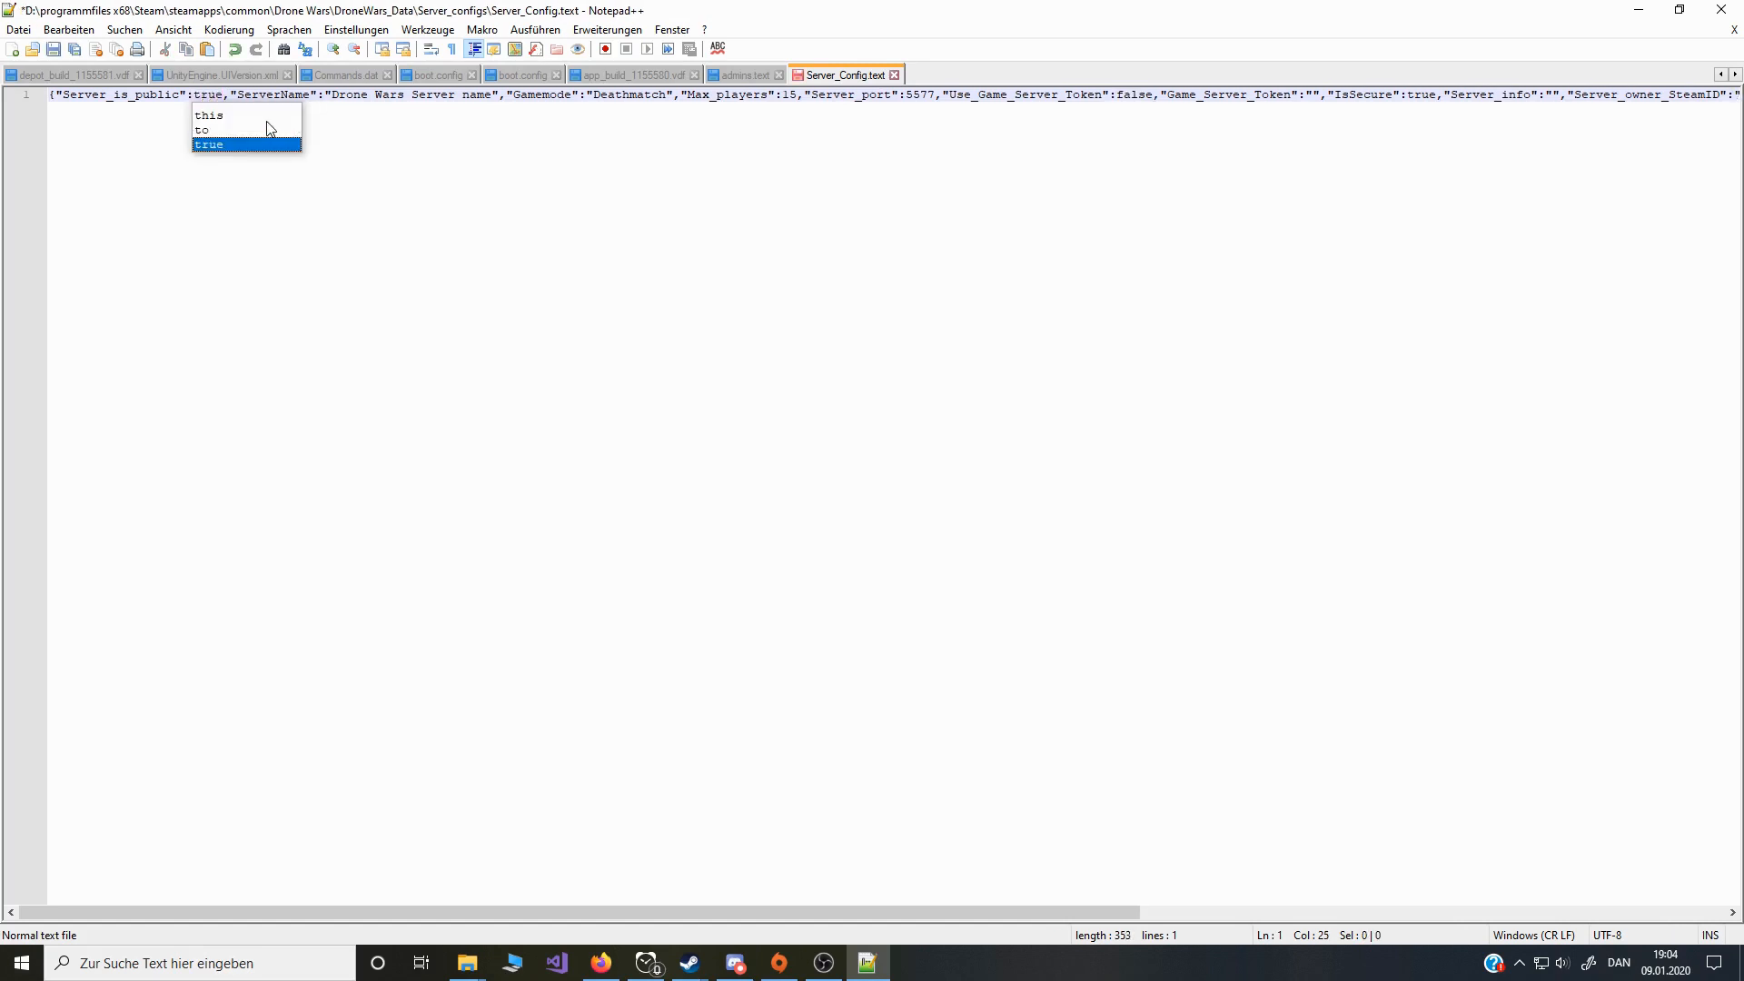
{"action": "left_click_drag", "start_coordinate": [333, 95], "coordinate": [495, 97]}
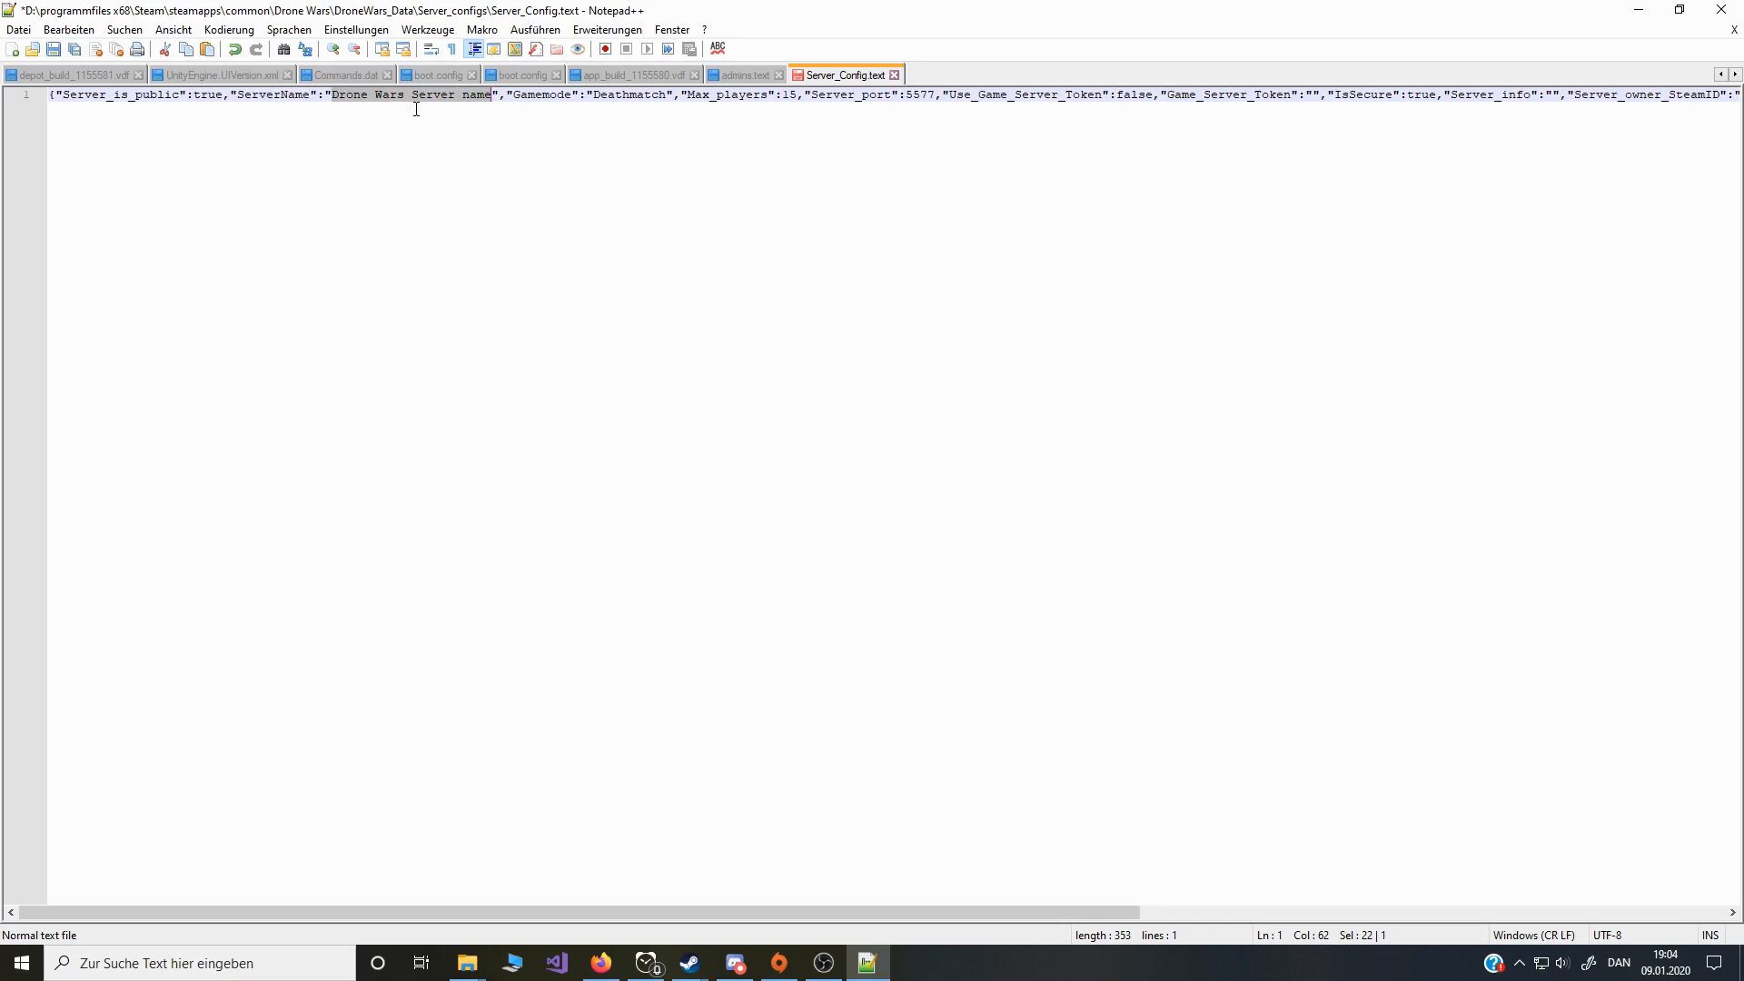
{"action": "type", "text": "Dr"}
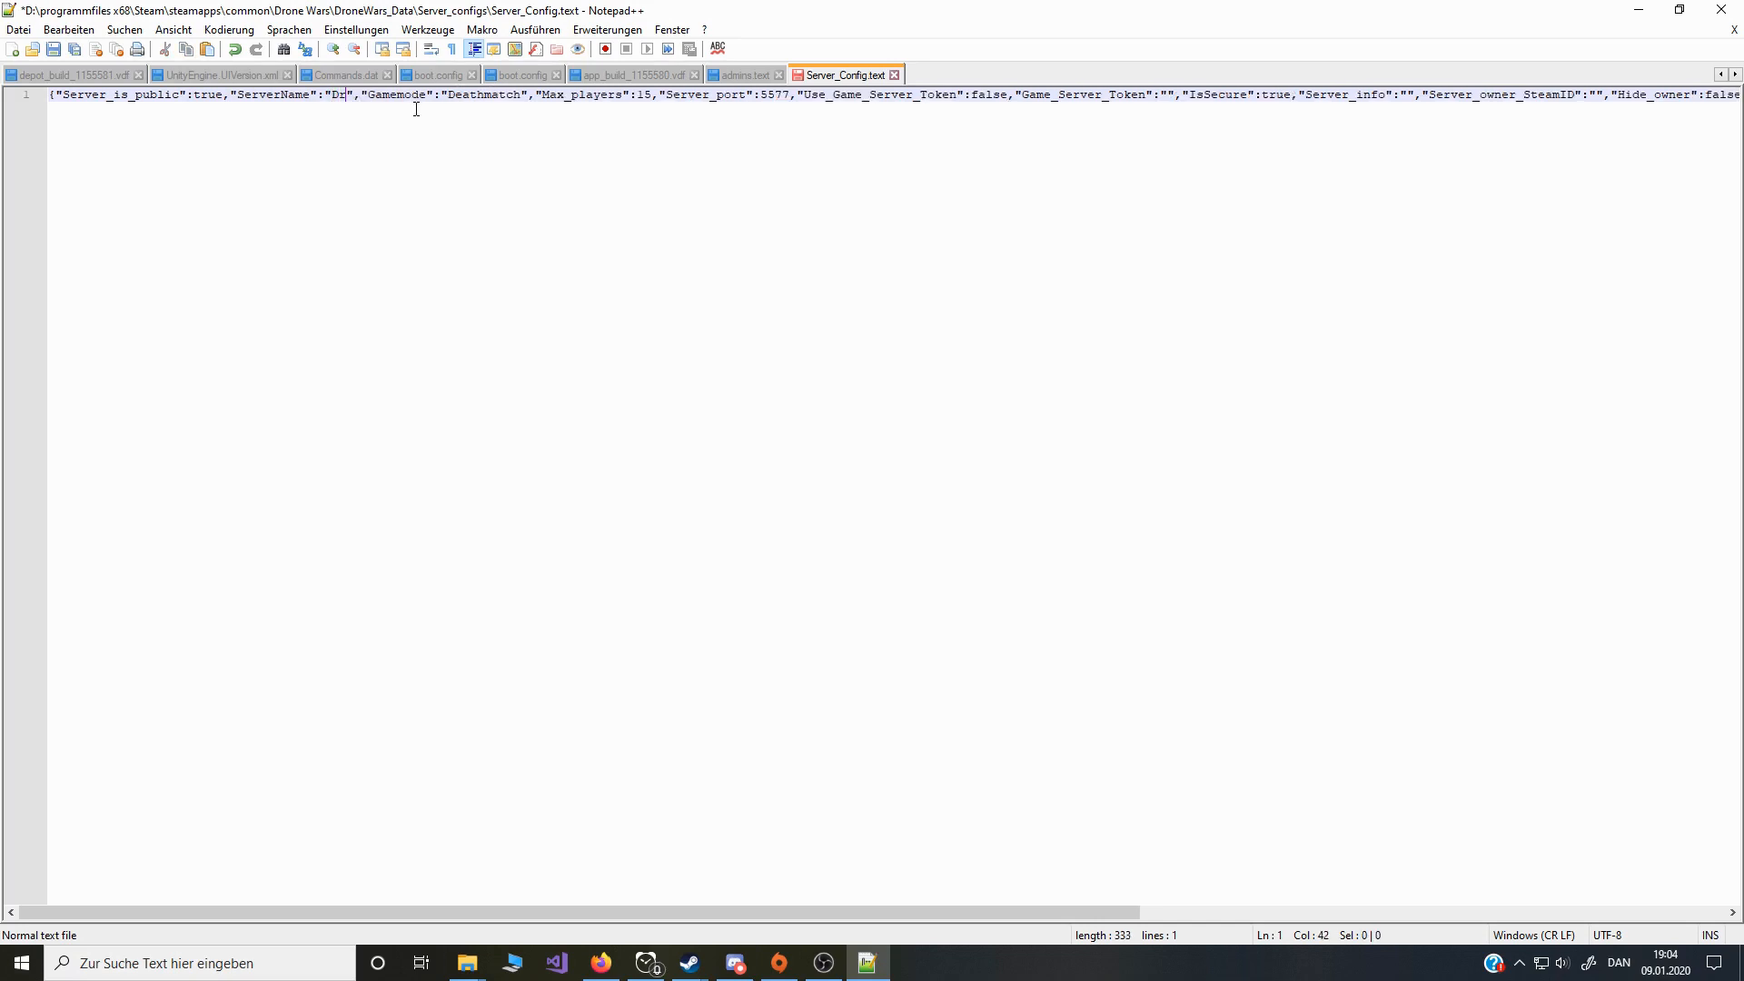
{"action": "type", "text": "one "}
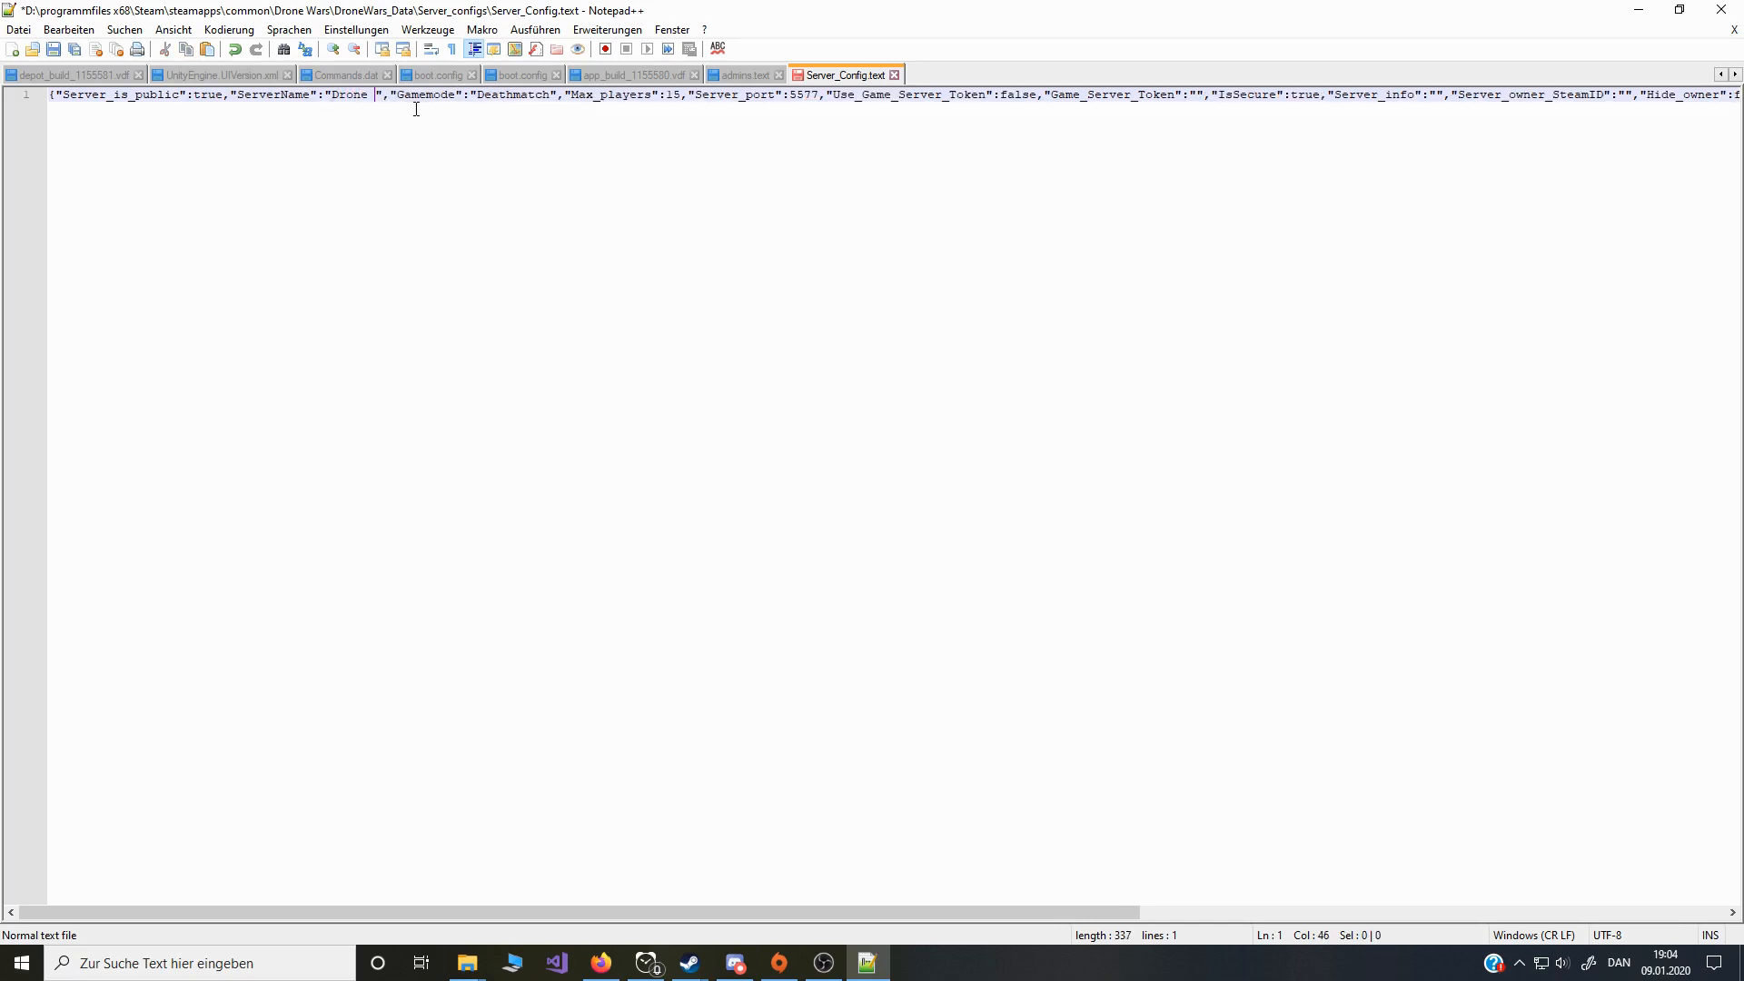
{"action": "type", "text": "Wars Test"}
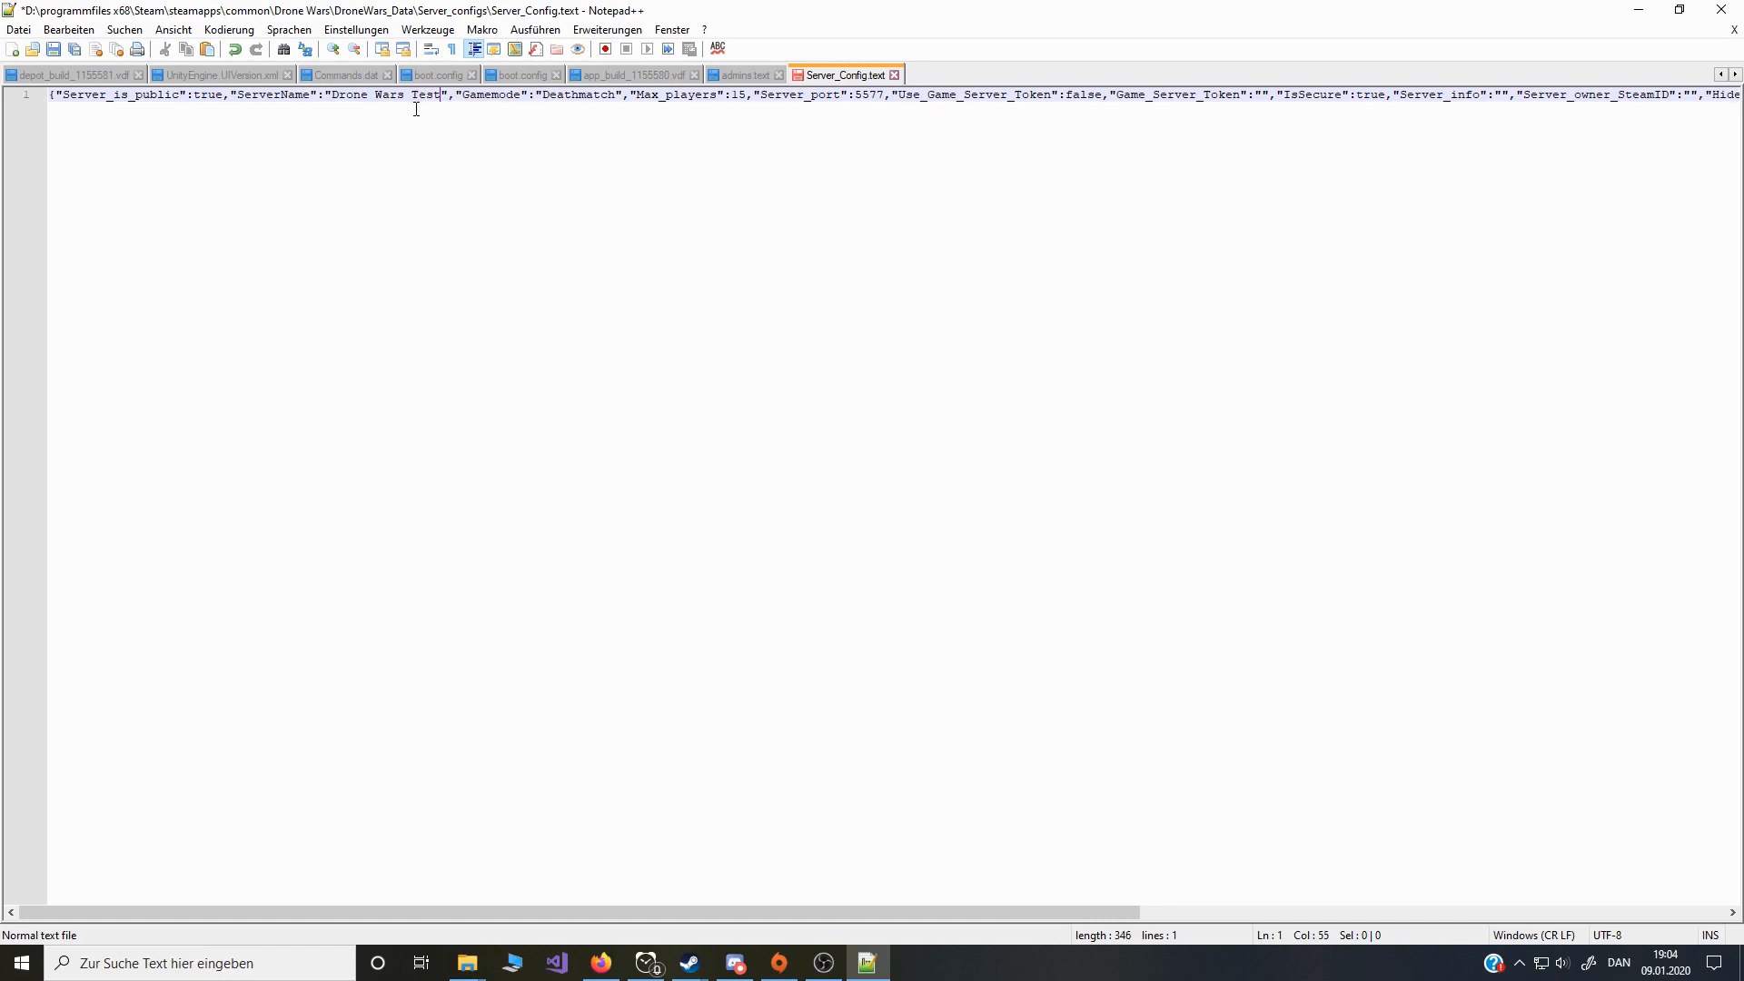
{"action": "type", "text": " Ser"}
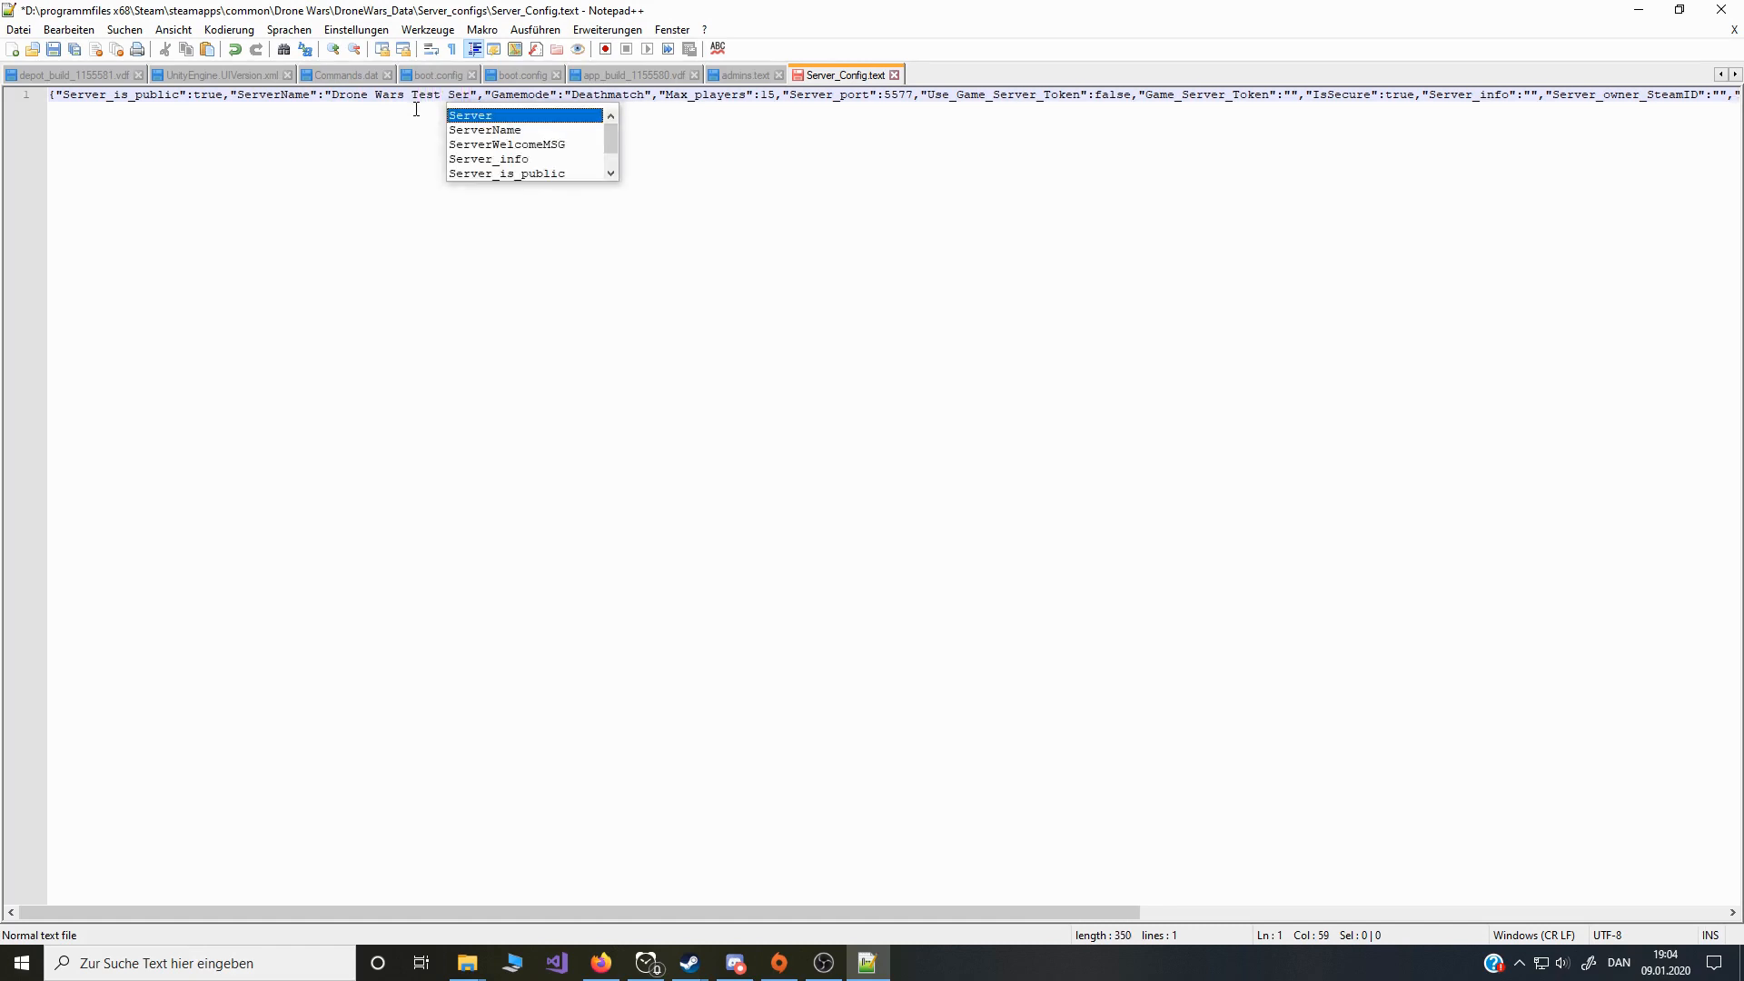
{"action": "key", "text": "Return"}
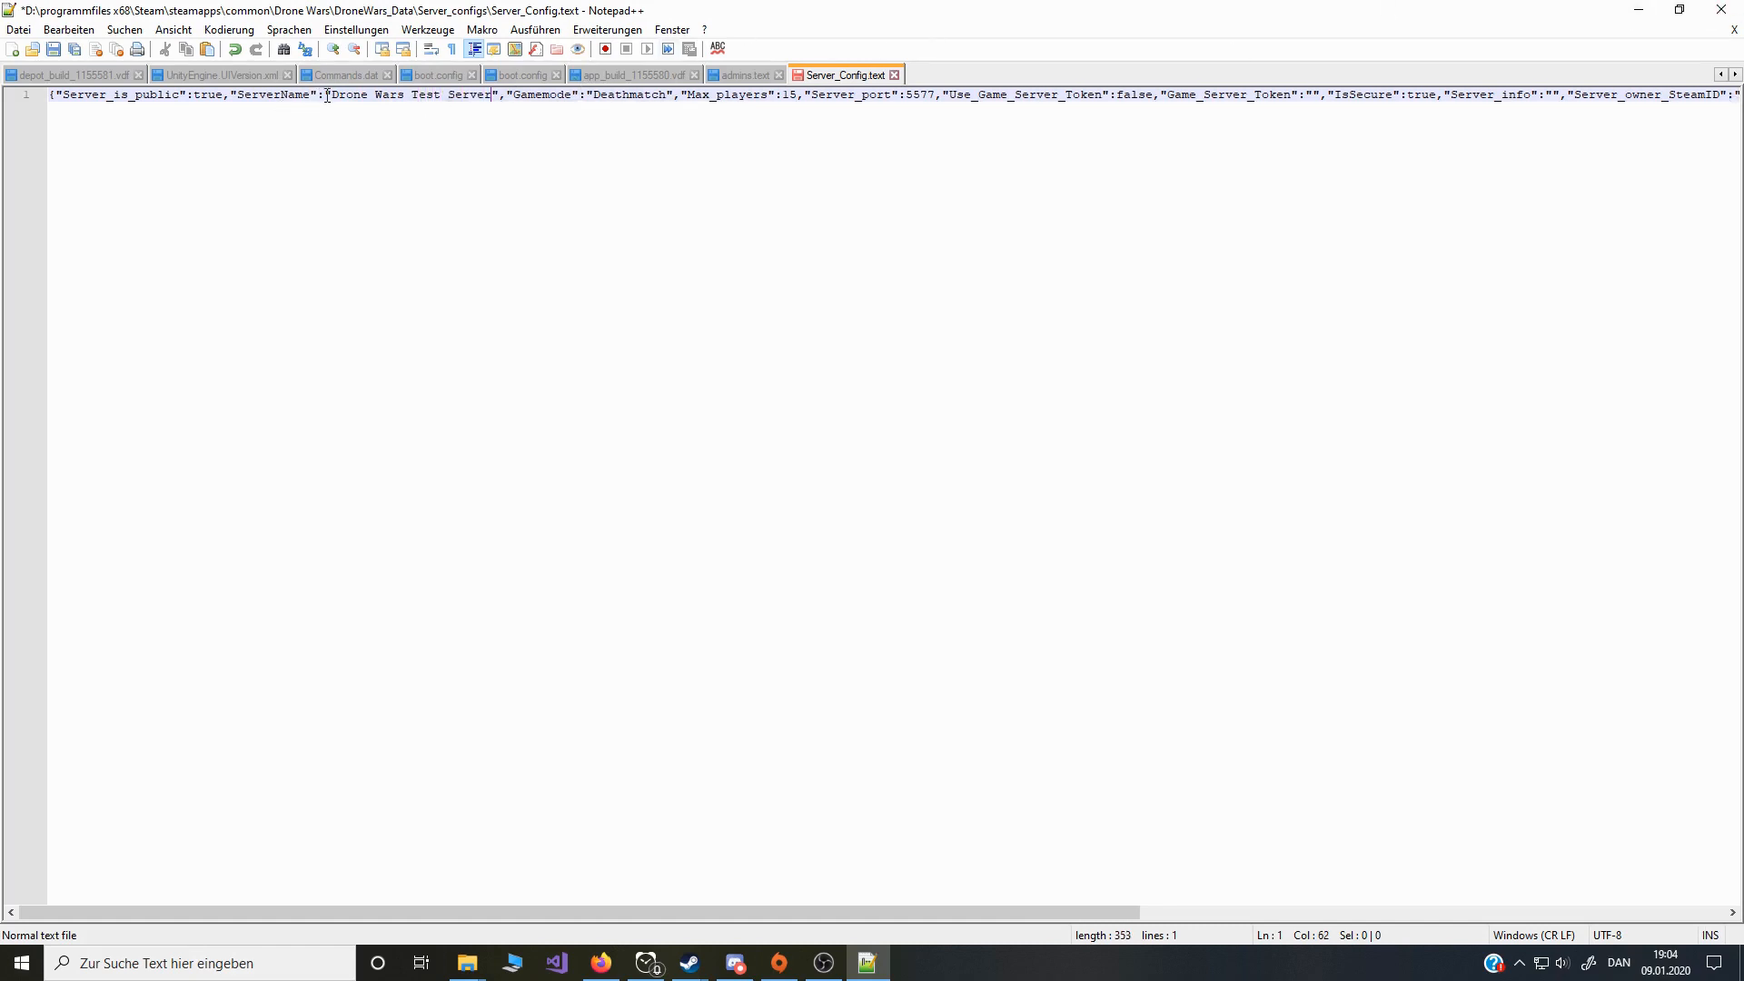
{"action": "left_click_drag", "start_coordinate": [329, 95], "coordinate": [489, 91]}
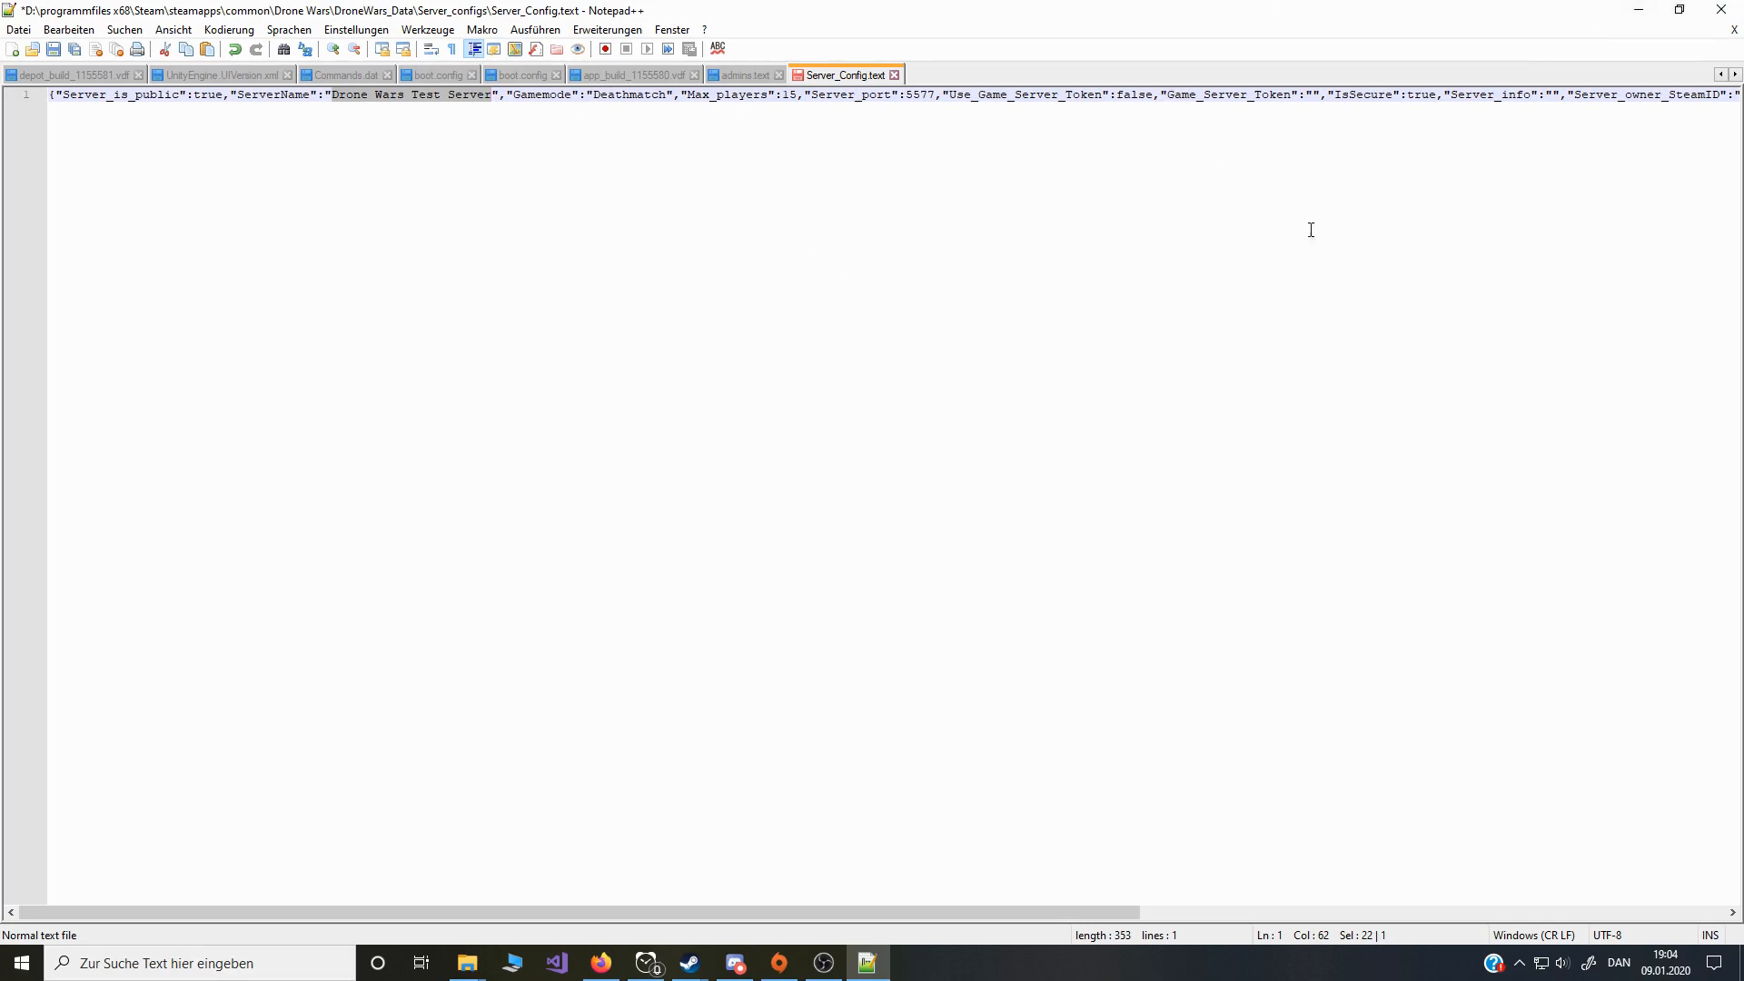
Step: Set the Gamemode value in the Server_Config file to "Auto"
{"action": "left_click", "coordinate": [1640, 10]}
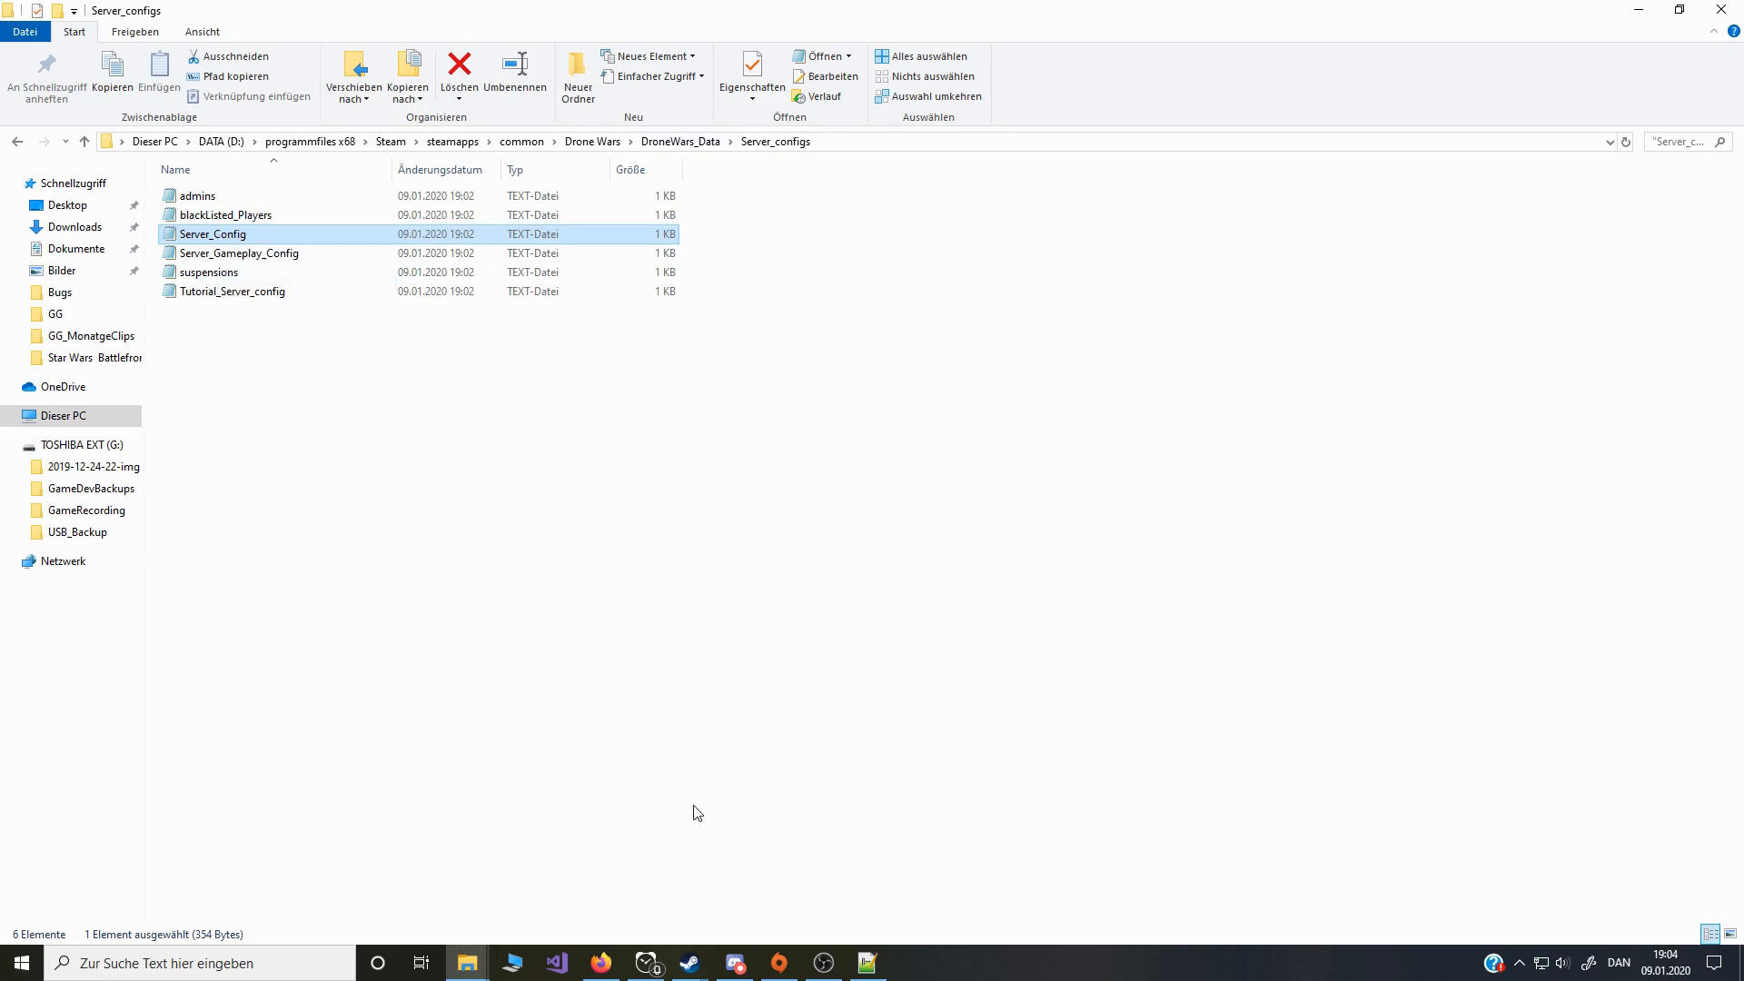
{"action": "left_click", "coordinate": [867, 962]}
{"action": "left_click", "coordinate": [785, 97]}
{"action": "double_click", "coordinate": [787, 95]}
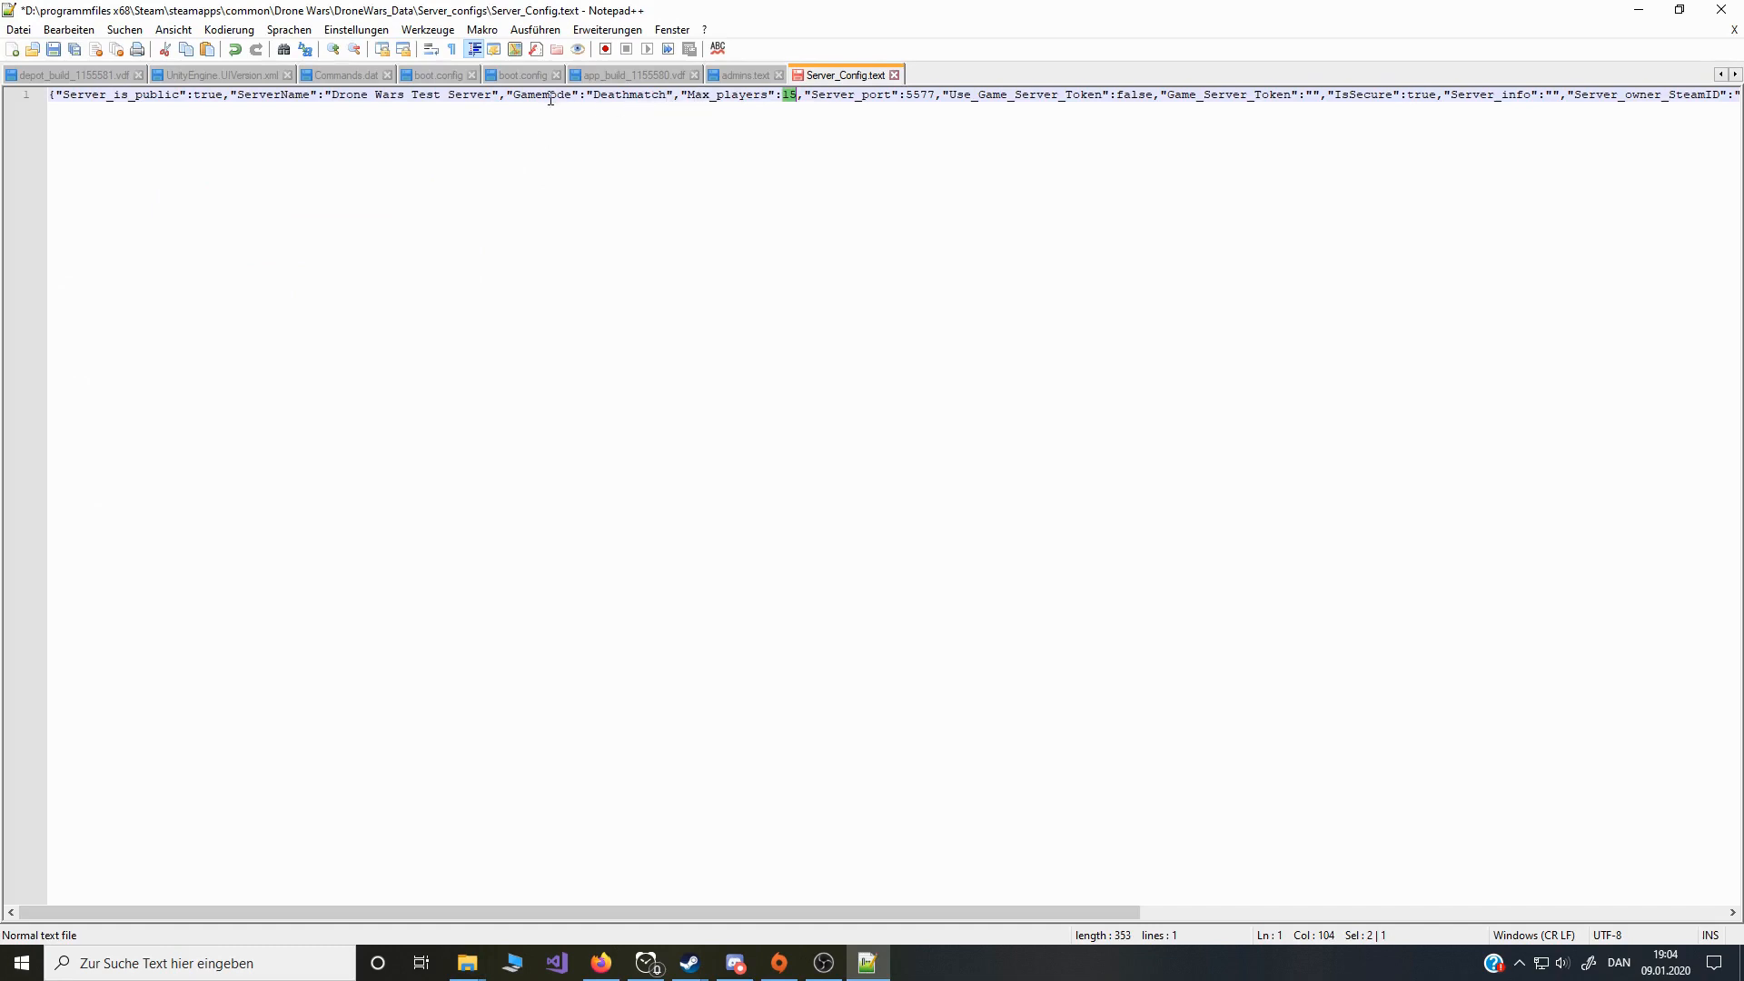
{"action": "left_click_drag", "start_coordinate": [668, 94], "coordinate": [595, 96]}
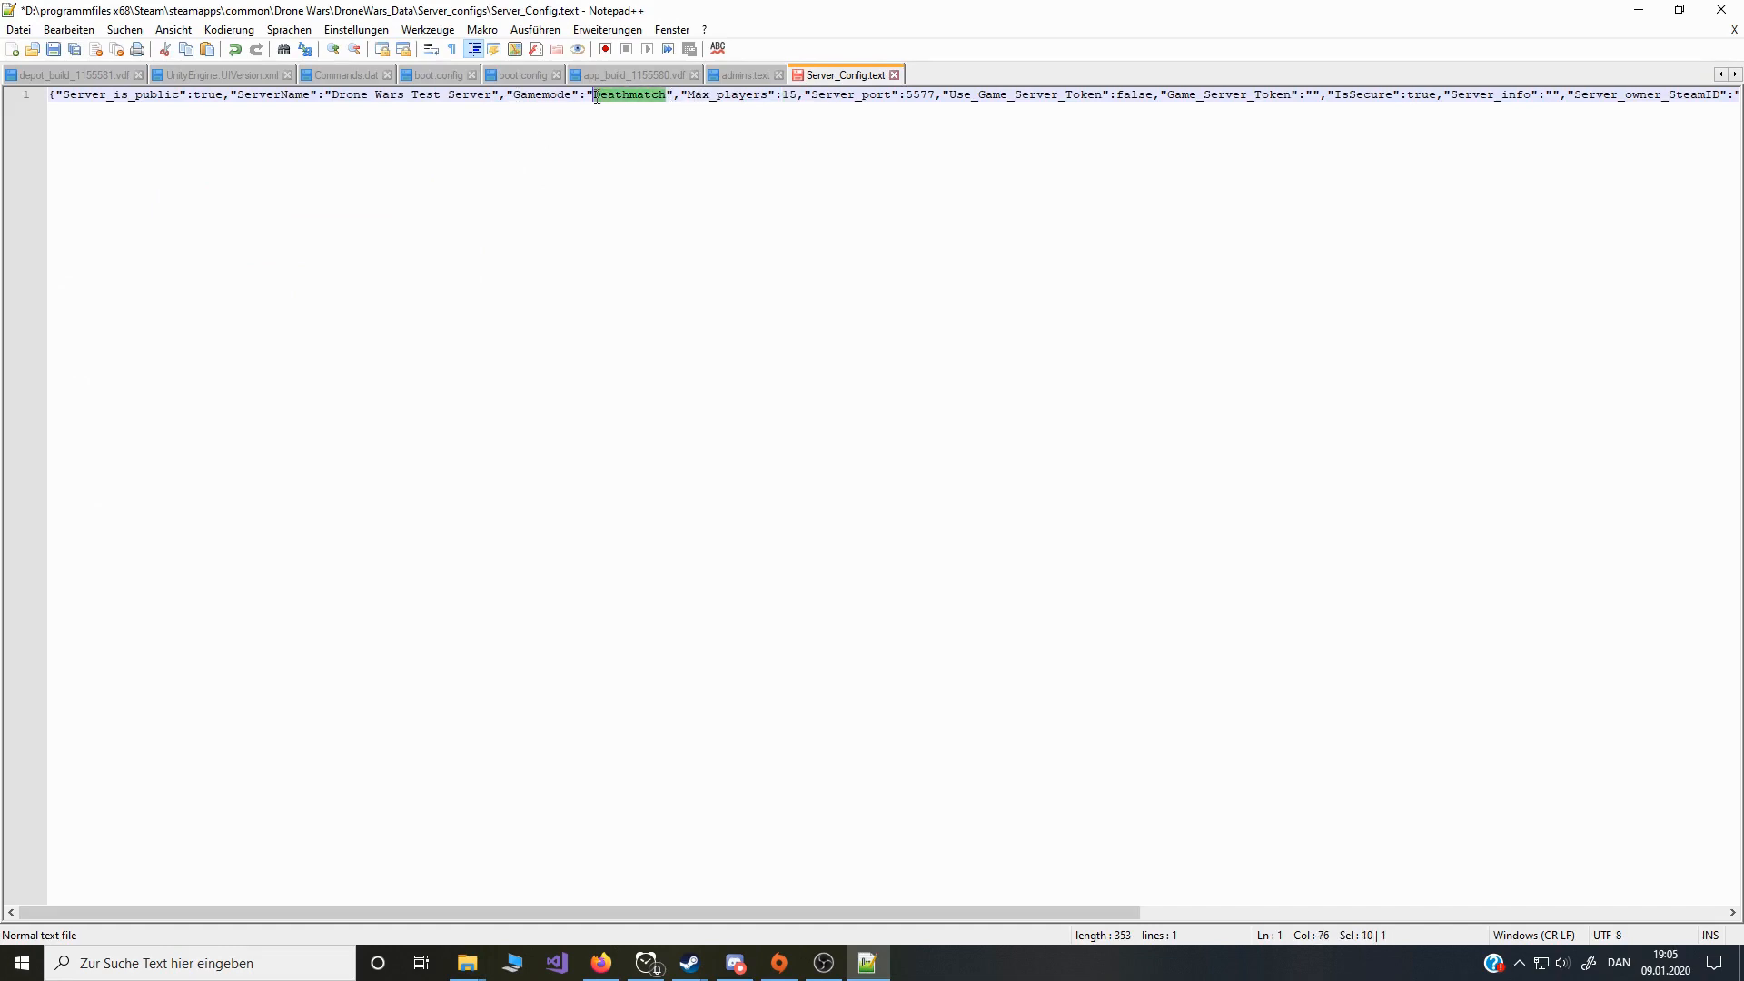
{"action": "type", "text": "Auto"}
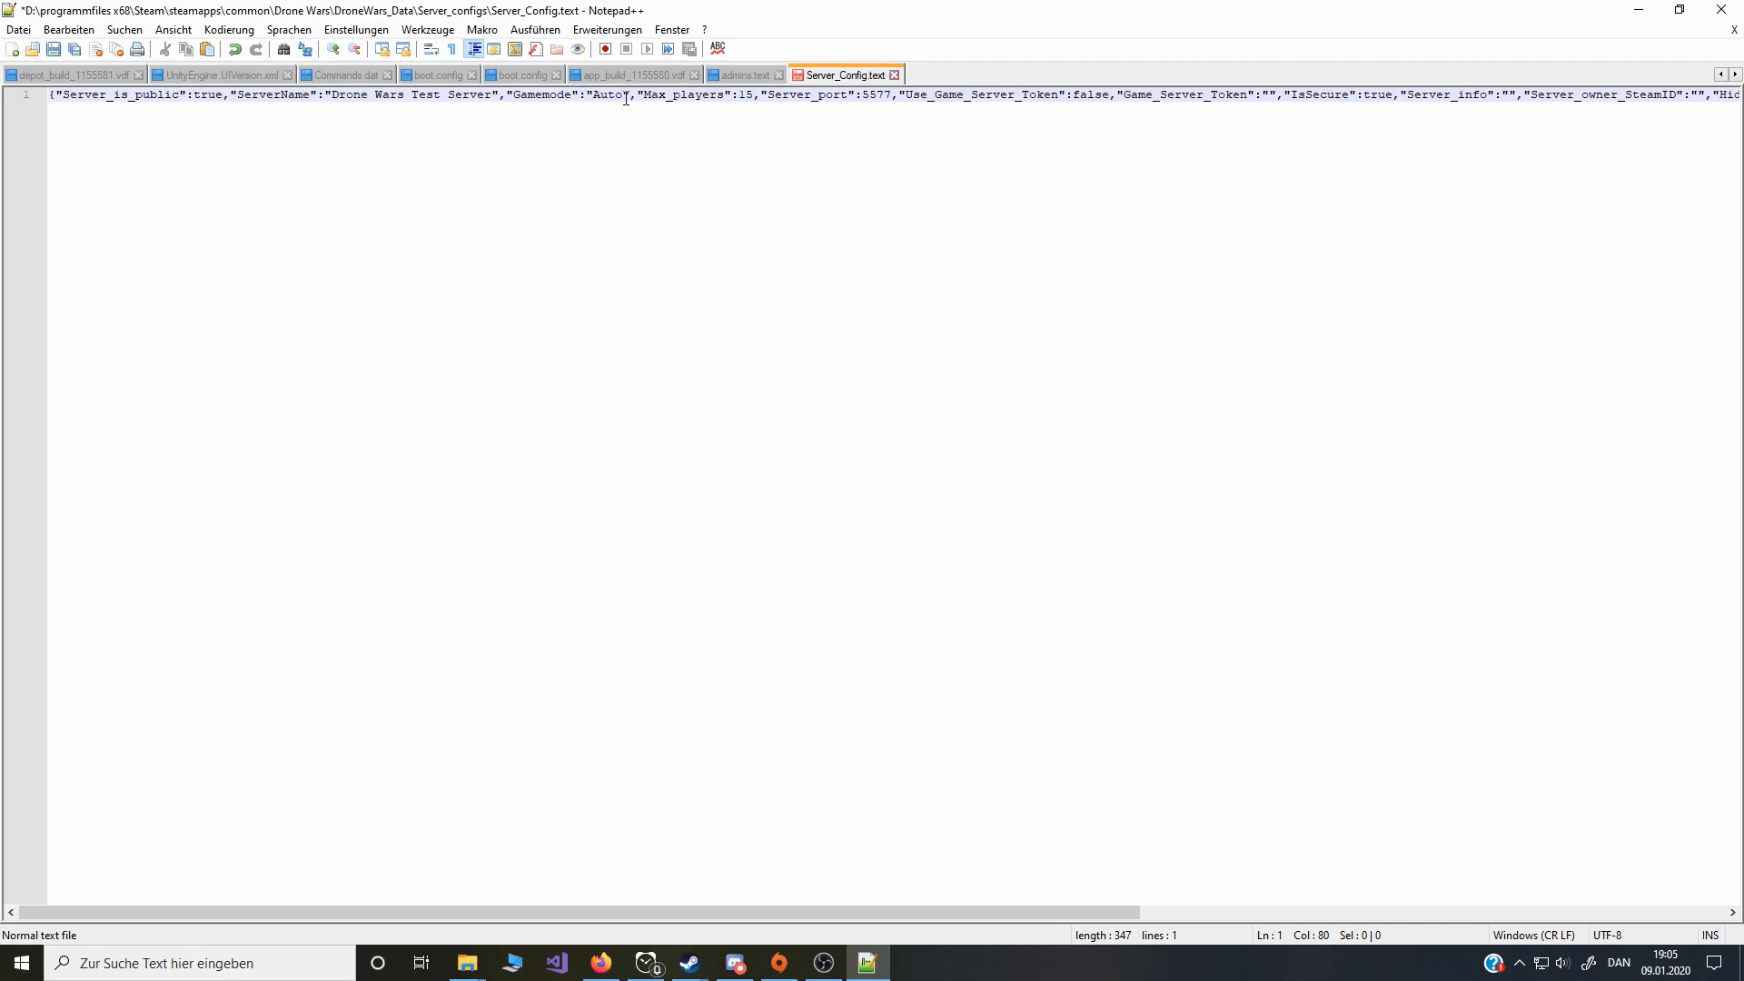
Step: Examine the server port, game server token and IsSecure entries in the Server_Config file
{"action": "double_click", "coordinate": [870, 96]}
{"action": "key", "text": "Left"}
{"action": "key", "text": "shift+Right"}
{"action": "key", "text": "shift+Right"}
{"action": "key", "text": "shift+Right"}
{"action": "key", "text": "shift+Right"}
{"action": "key", "text": "shift+Right"}
{"action": "key", "text": "Right"}
{"action": "left_click_drag", "start_coordinate": [905, 95], "coordinate": [1110, 96]}
{"action": "left_click", "coordinate": [1269, 97]}
{"action": "left_click_drag", "start_coordinate": [1074, 96], "coordinate": [1110, 96]}
{"action": "left_click", "coordinate": [800, 763]}
{"action": "left_click_drag", "start_coordinate": [459, 96], "coordinate": [519, 97]}
{"action": "left_click", "coordinate": [538, 98]}
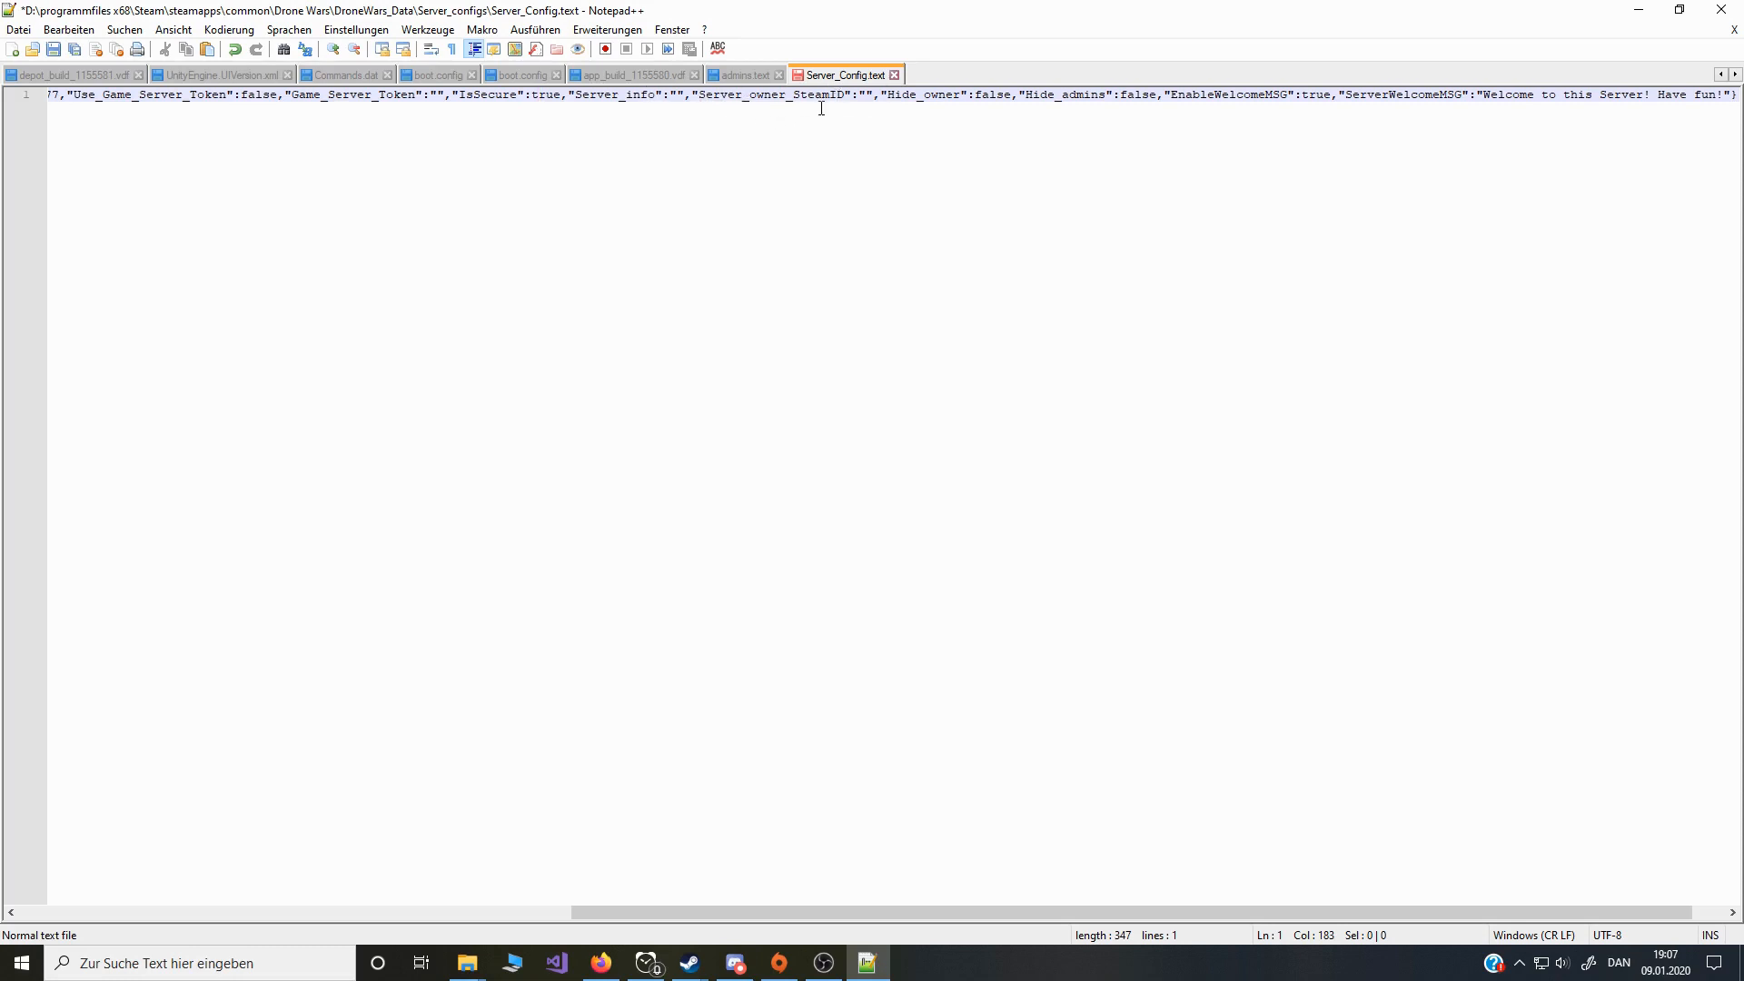
Step: Switch to a new Firefox window, search for "steam id io" and open the STEAMID I/O home page
{"action": "left_click", "coordinate": [868, 96]}
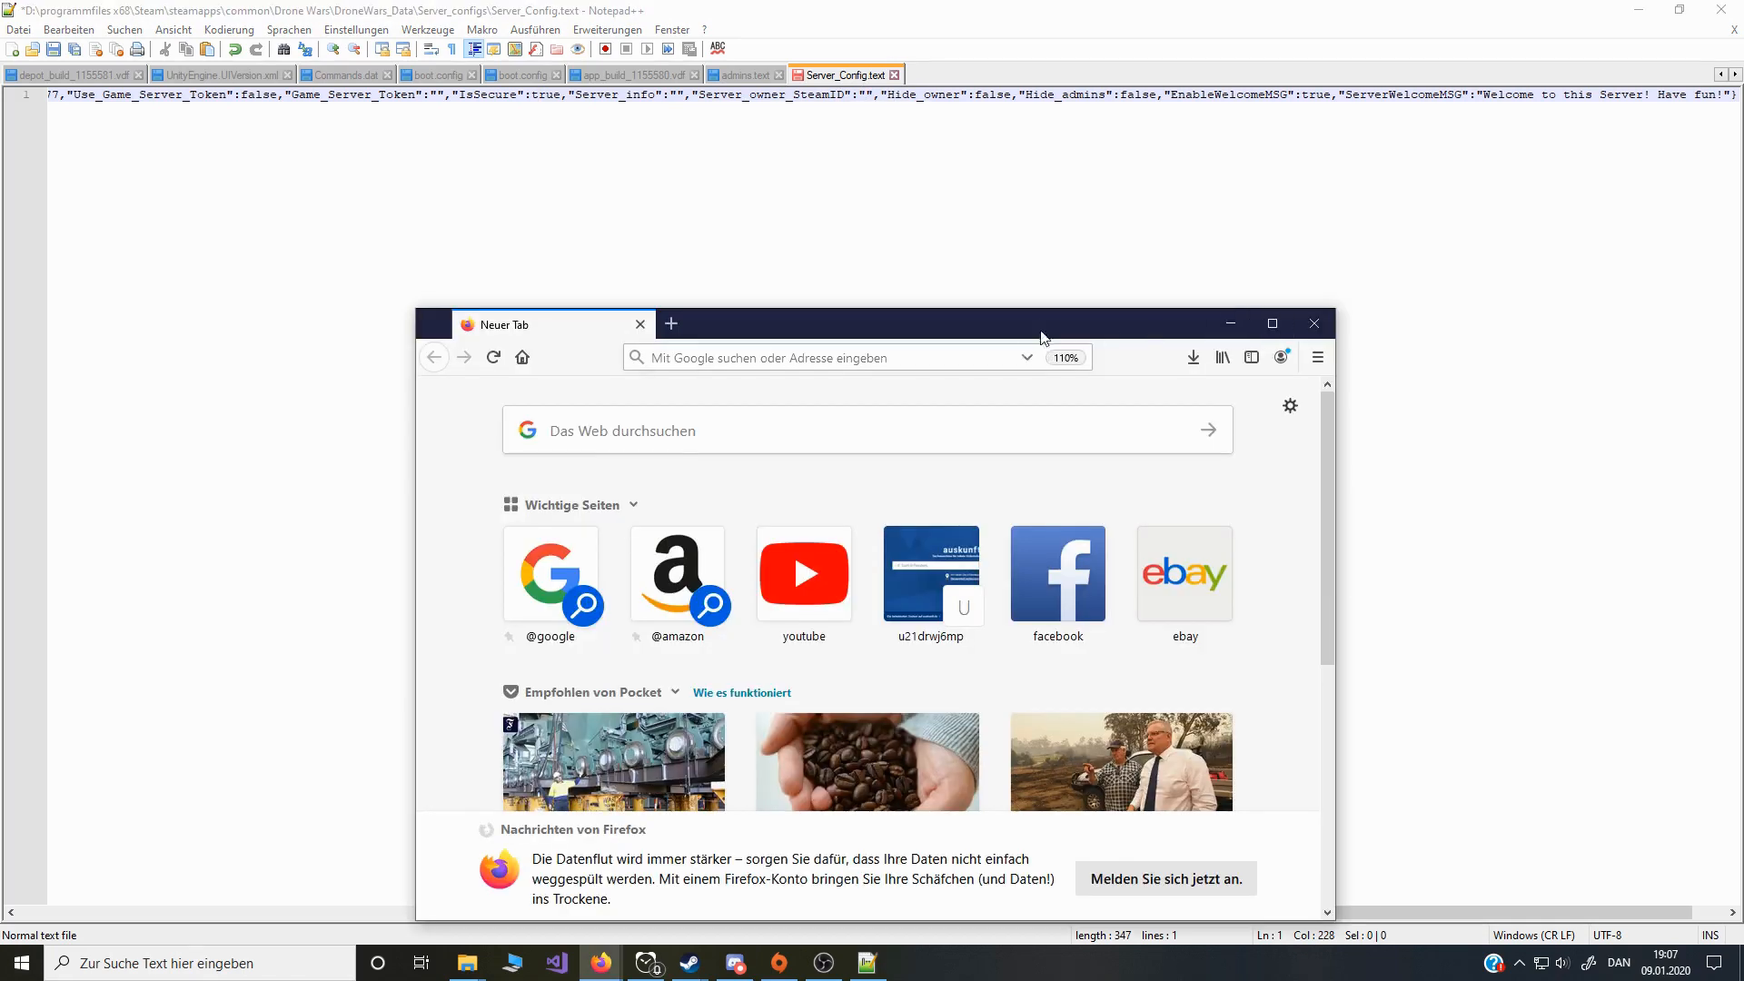
{"action": "left_click_drag", "start_coordinate": [1039, 321], "coordinate": [1078, 311]}
{"action": "left_click", "coordinate": [716, 427]}
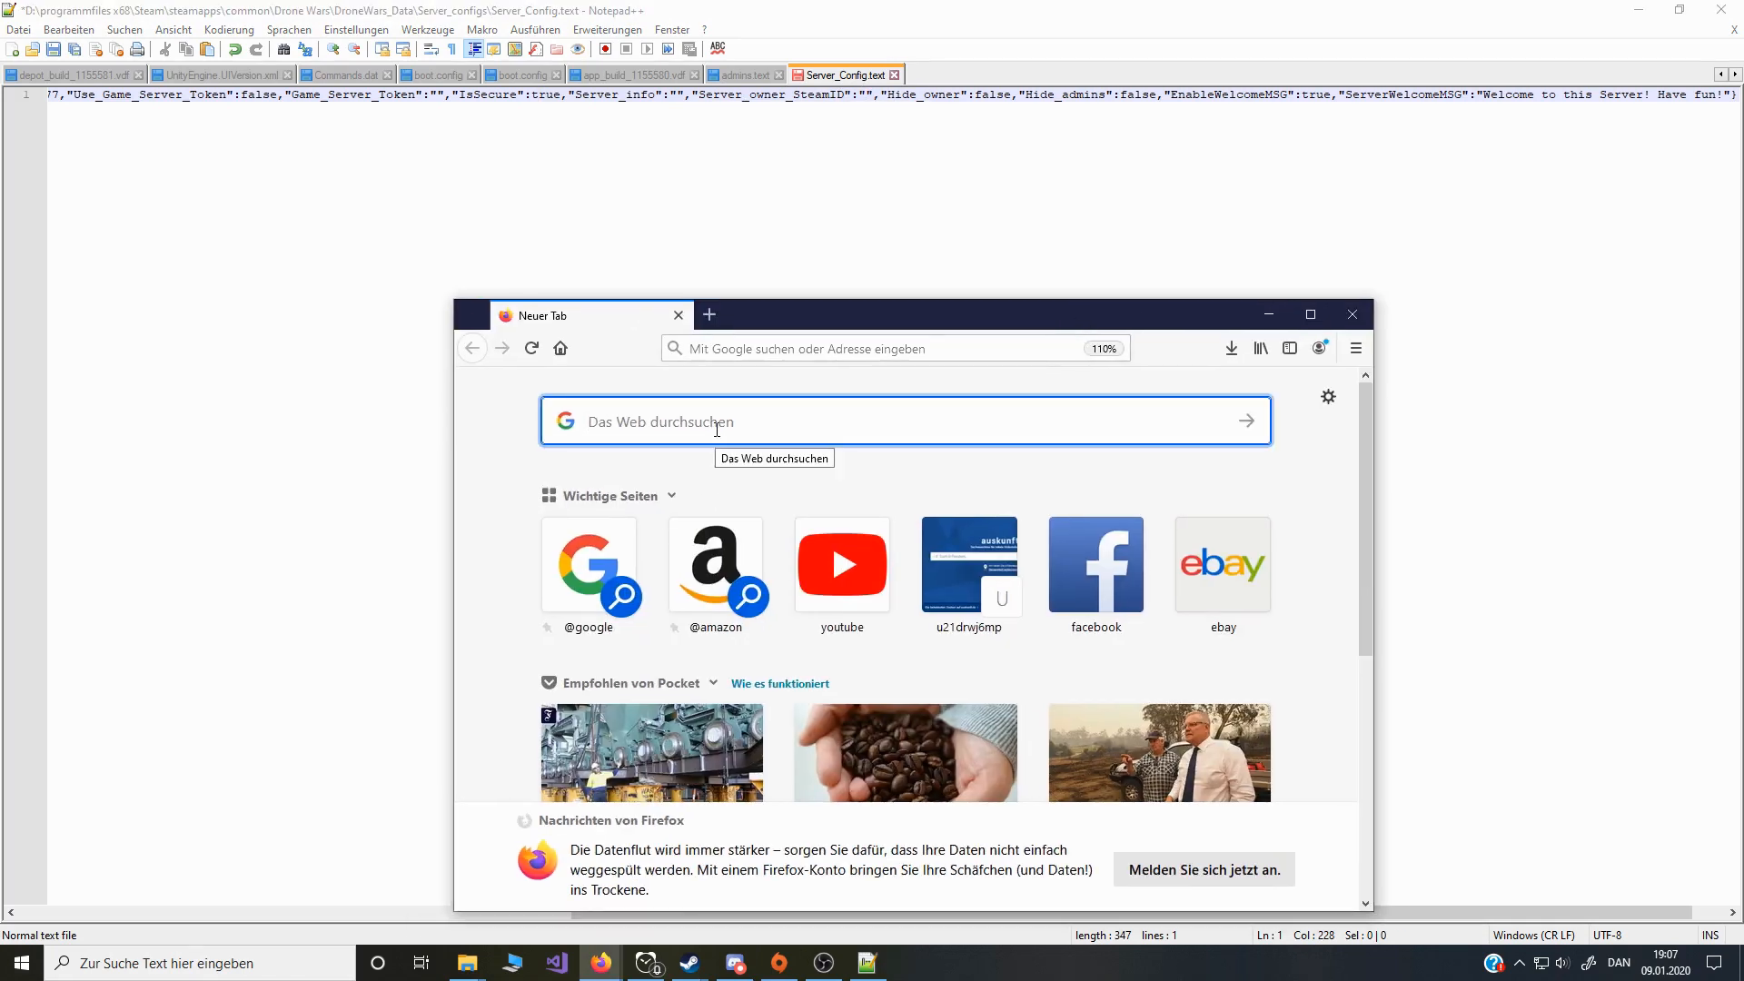
{"action": "type", "text": "stea"}
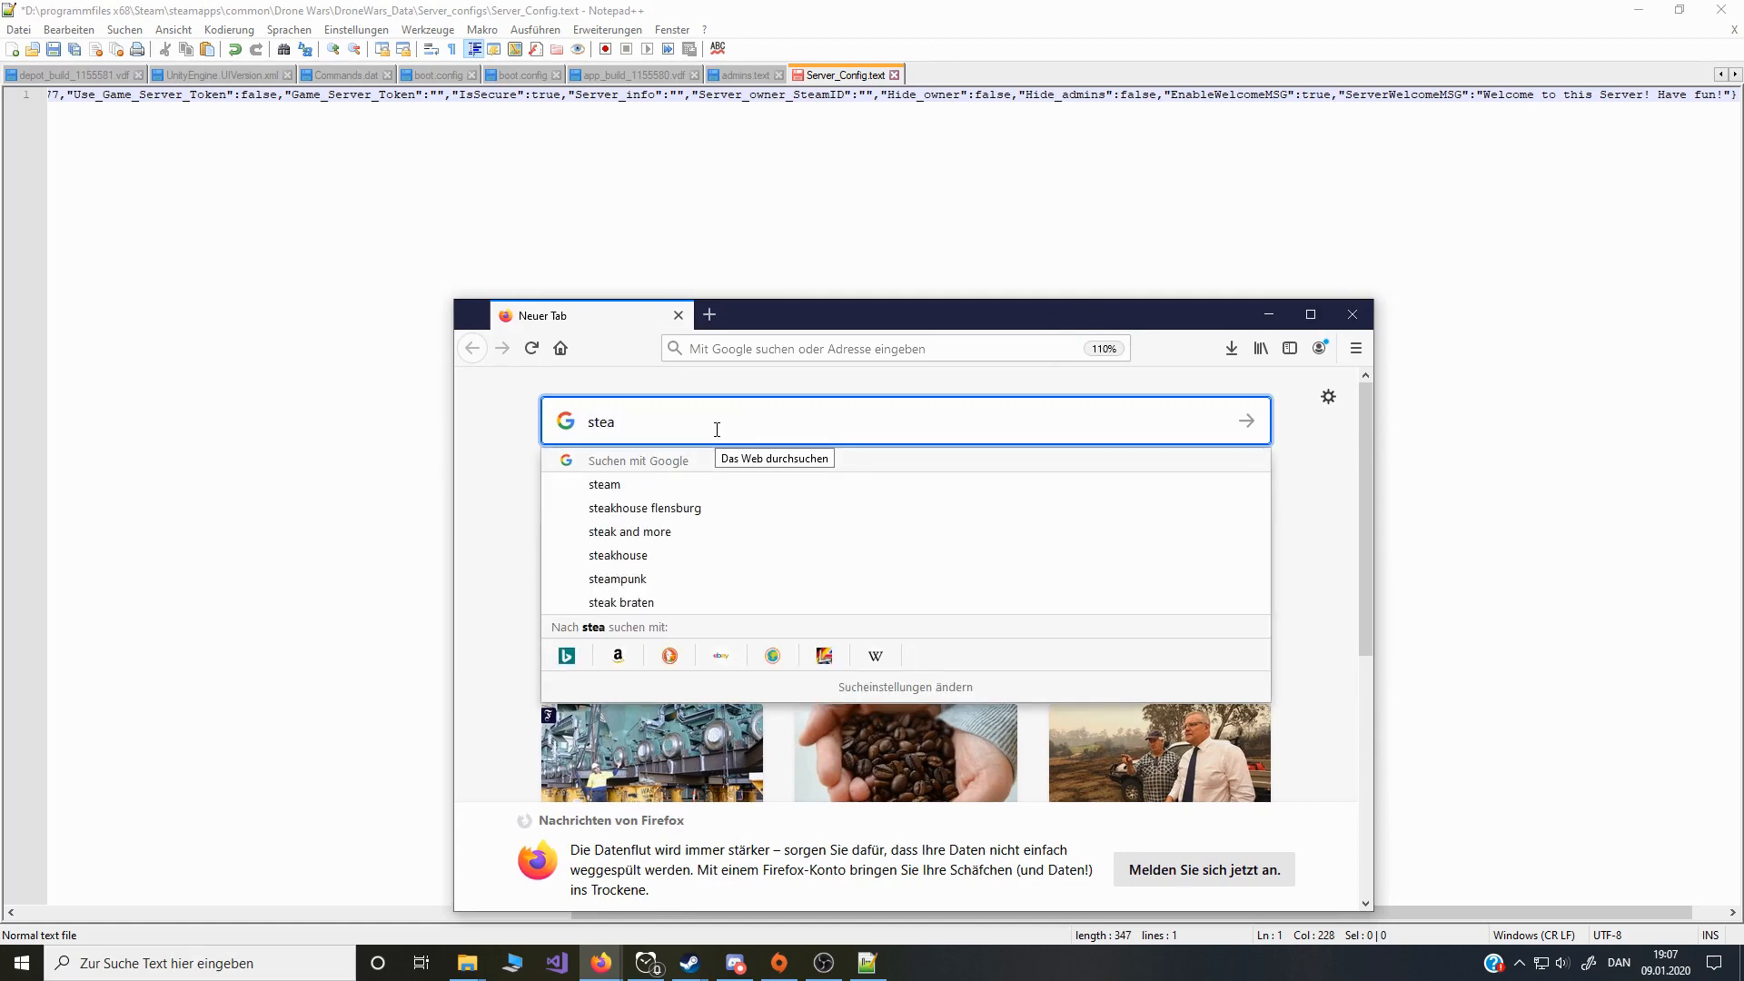
{"action": "type", "text": "m id io"}
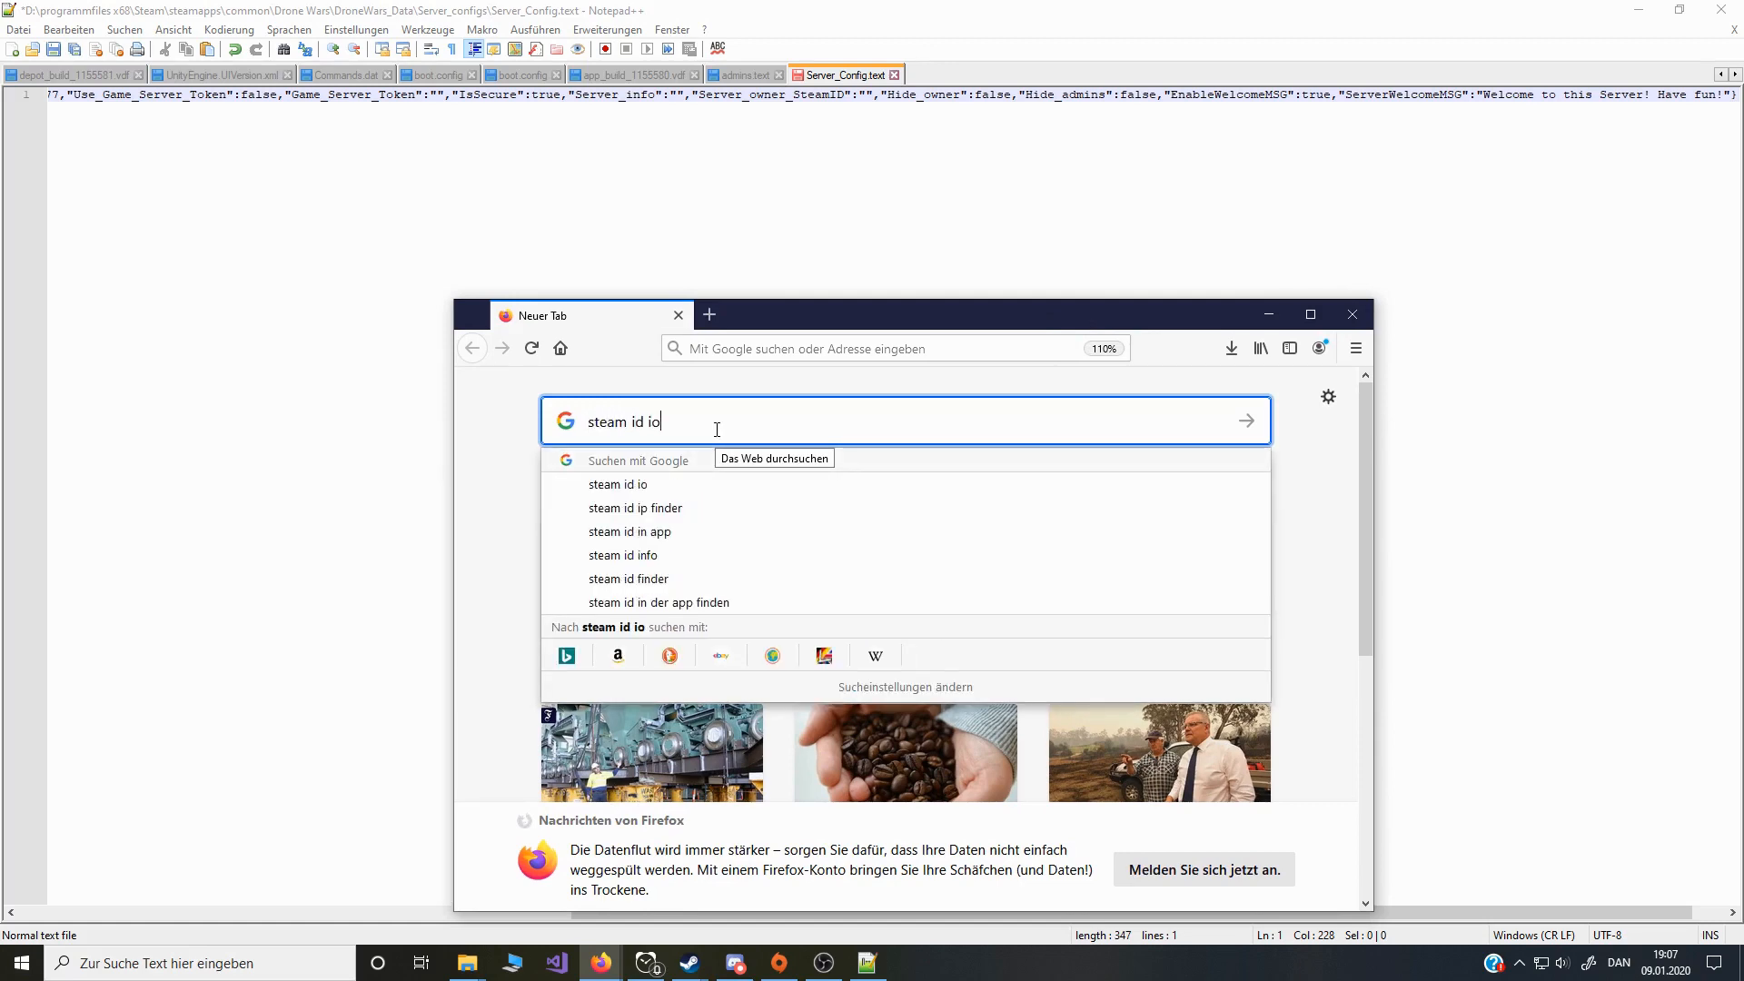
{"action": "key", "text": "Return"}
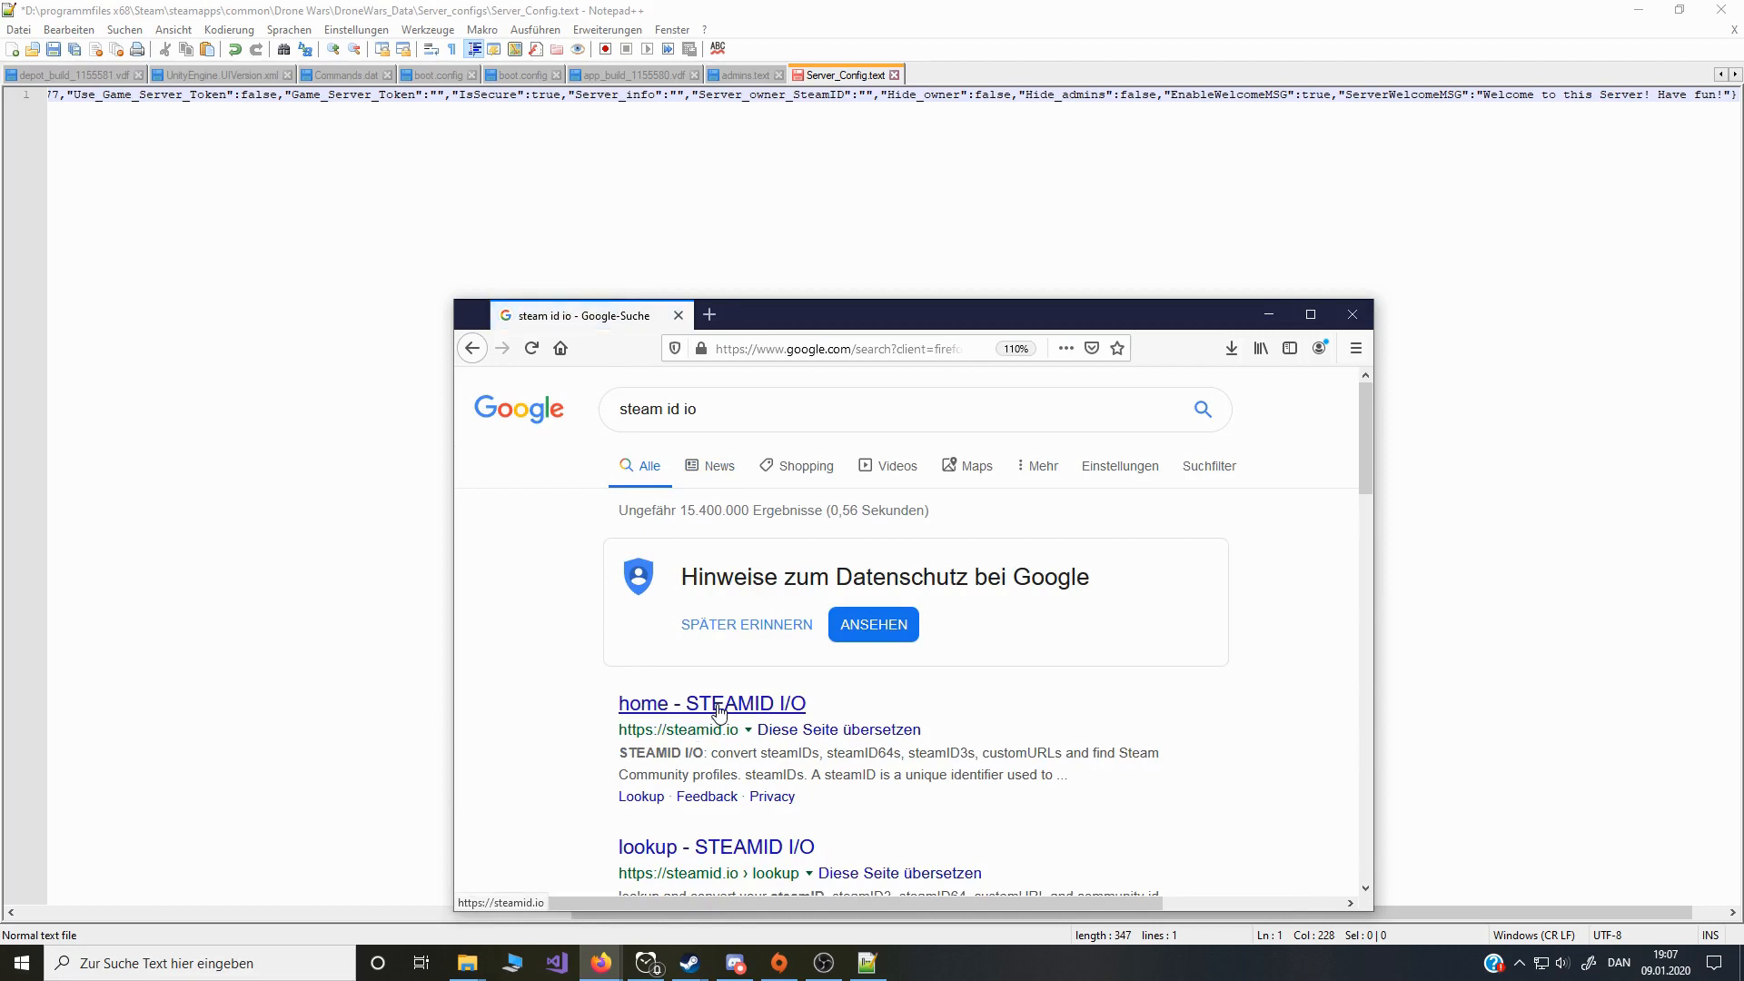
{"action": "left_click_drag", "start_coordinate": [892, 315], "coordinate": [919, 274]}
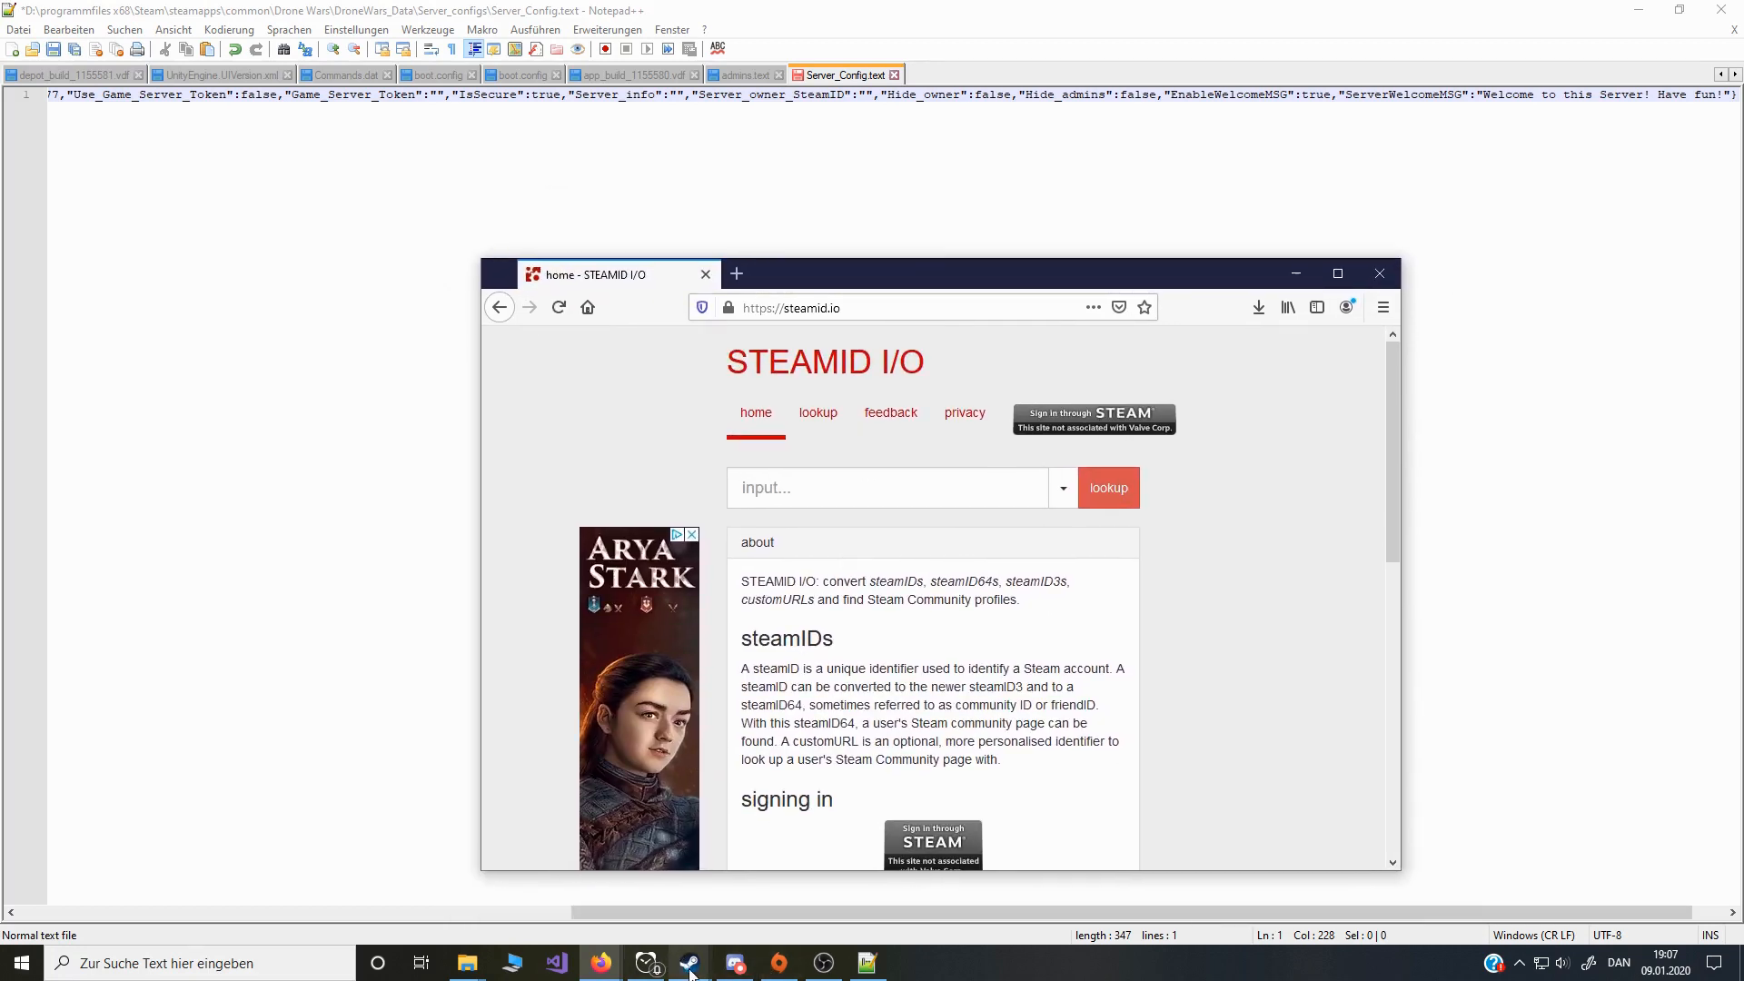
Step: Switch to Steam, open the account's own profile page and copy its web address
{"action": "mouse_move", "coordinate": [702, 965]}
{"action": "left_click", "coordinate": [633, 883]}
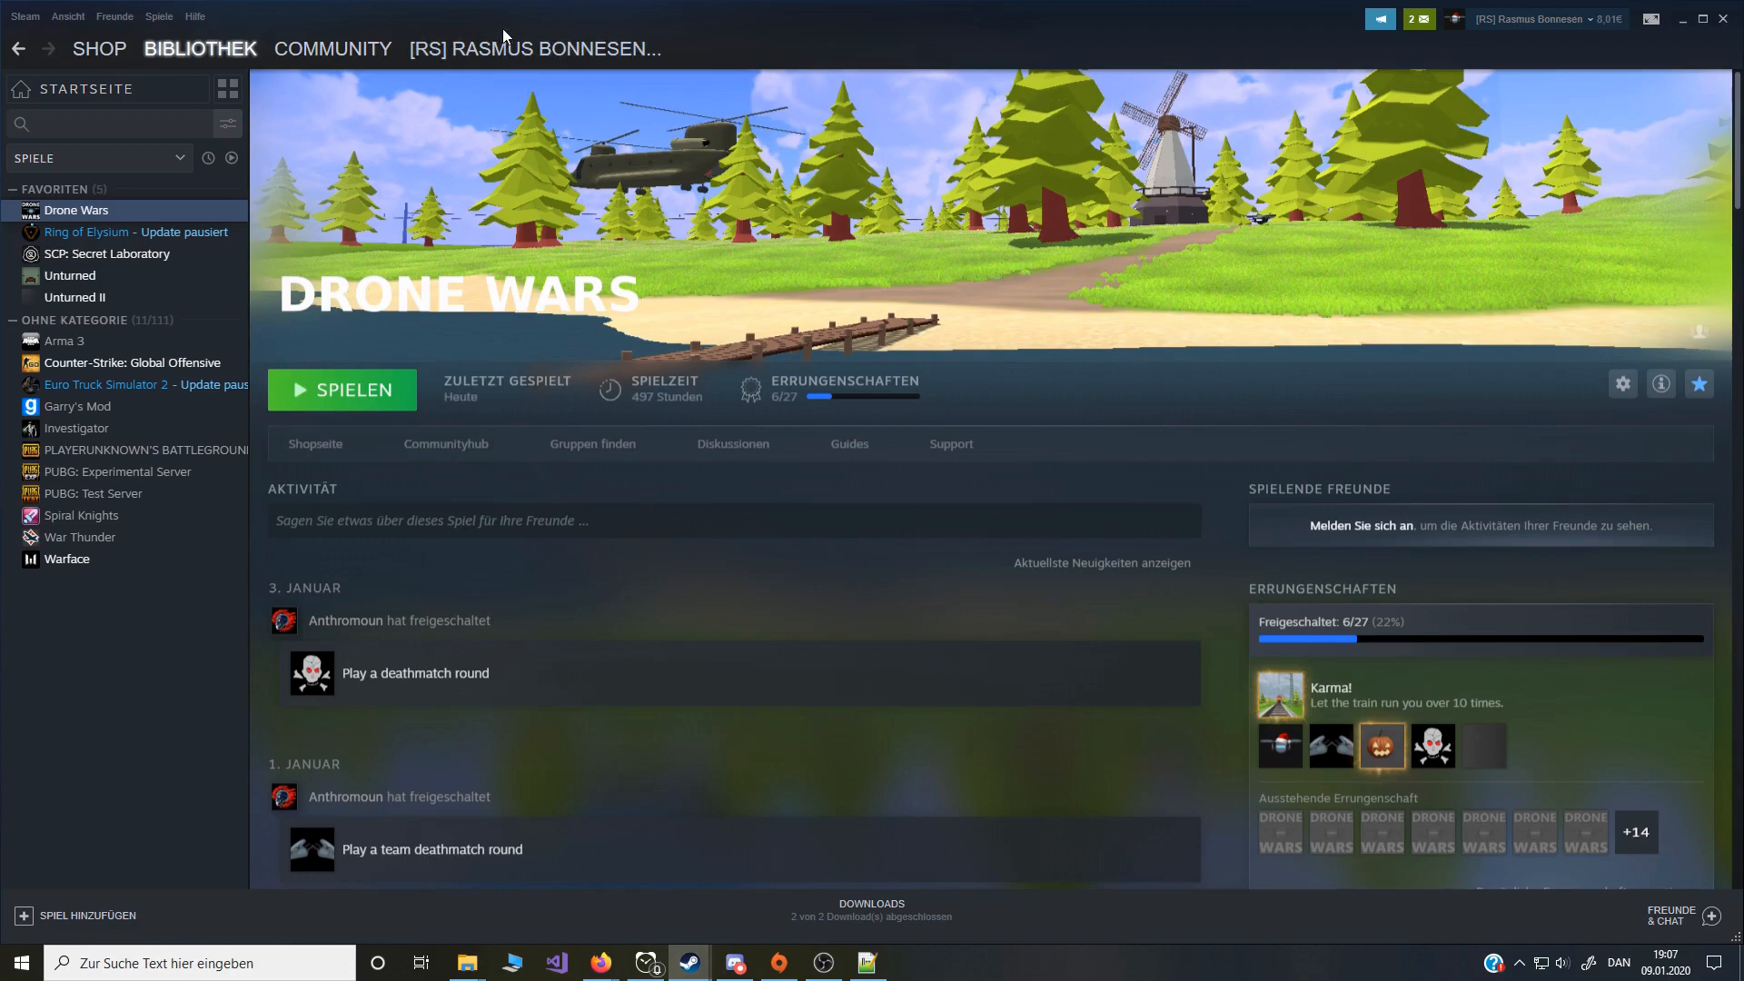
{"action": "mouse_move", "coordinate": [454, 50]}
{"action": "left_click", "coordinate": [432, 96]}
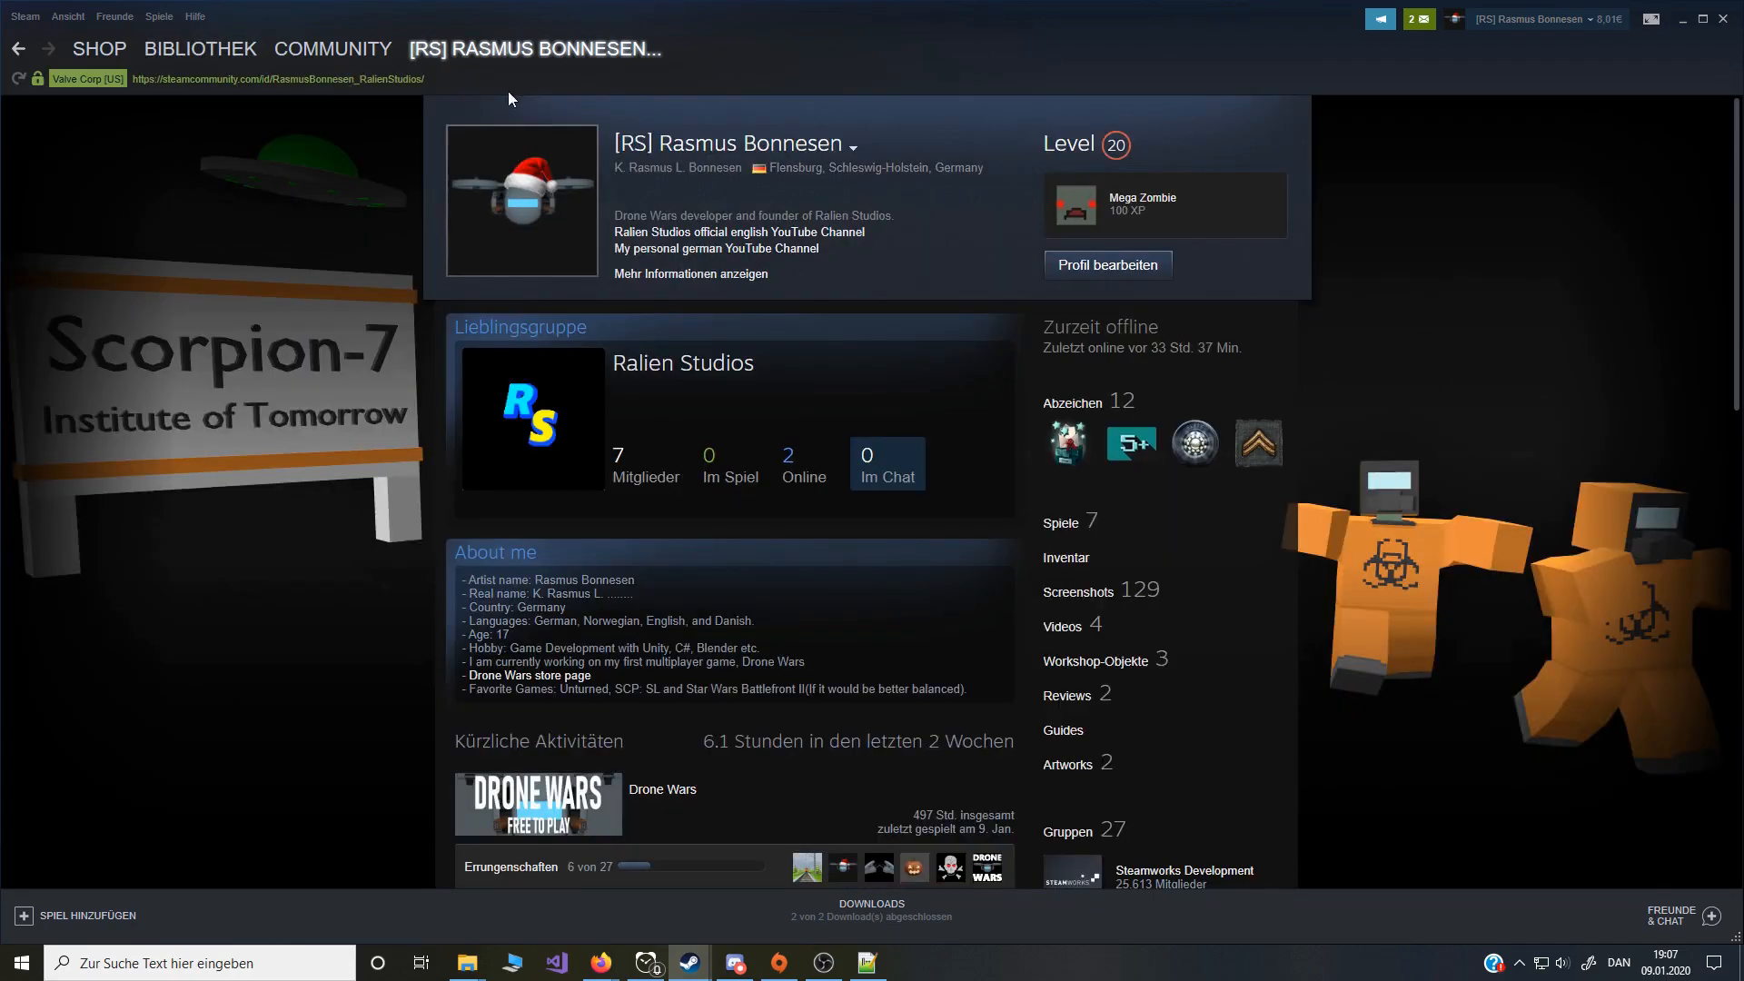
{"action": "left_click_drag", "start_coordinate": [425, 80], "coordinate": [136, 87]}
{"action": "key", "text": "ctrl+c"}
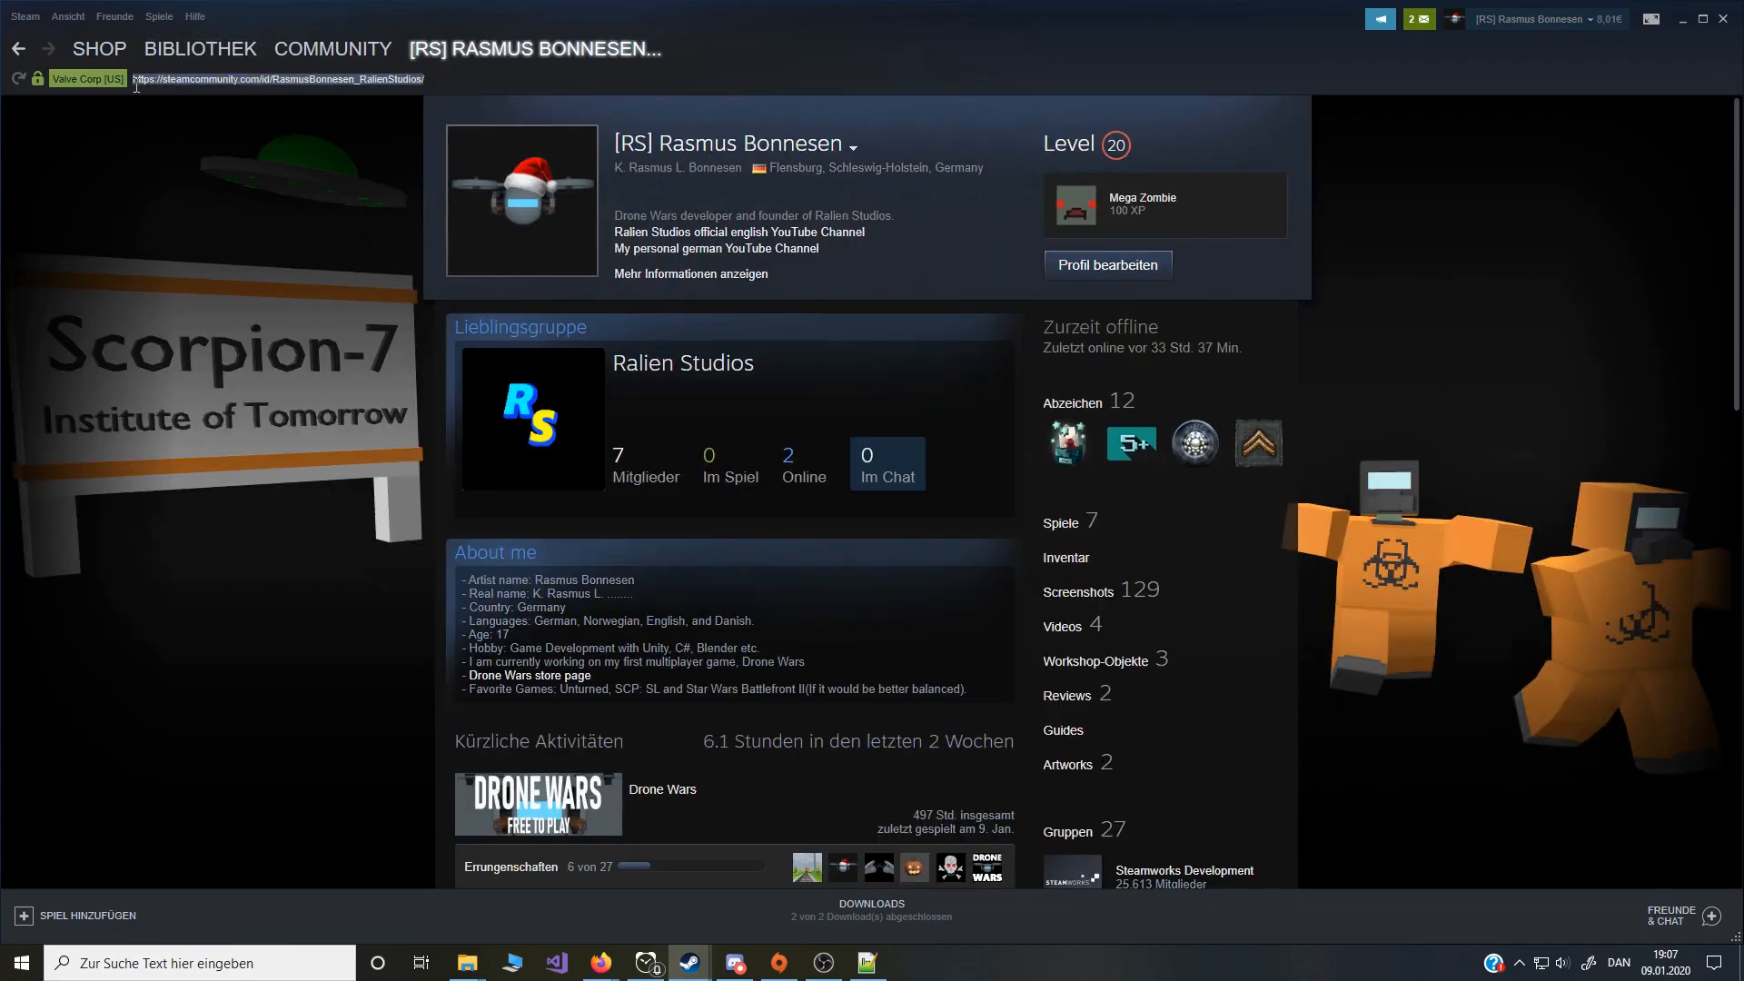
Step: Return to STEAMID I/O in Firefox and look up the copied Steam profile address
{"action": "key", "text": "alt+Tab"}
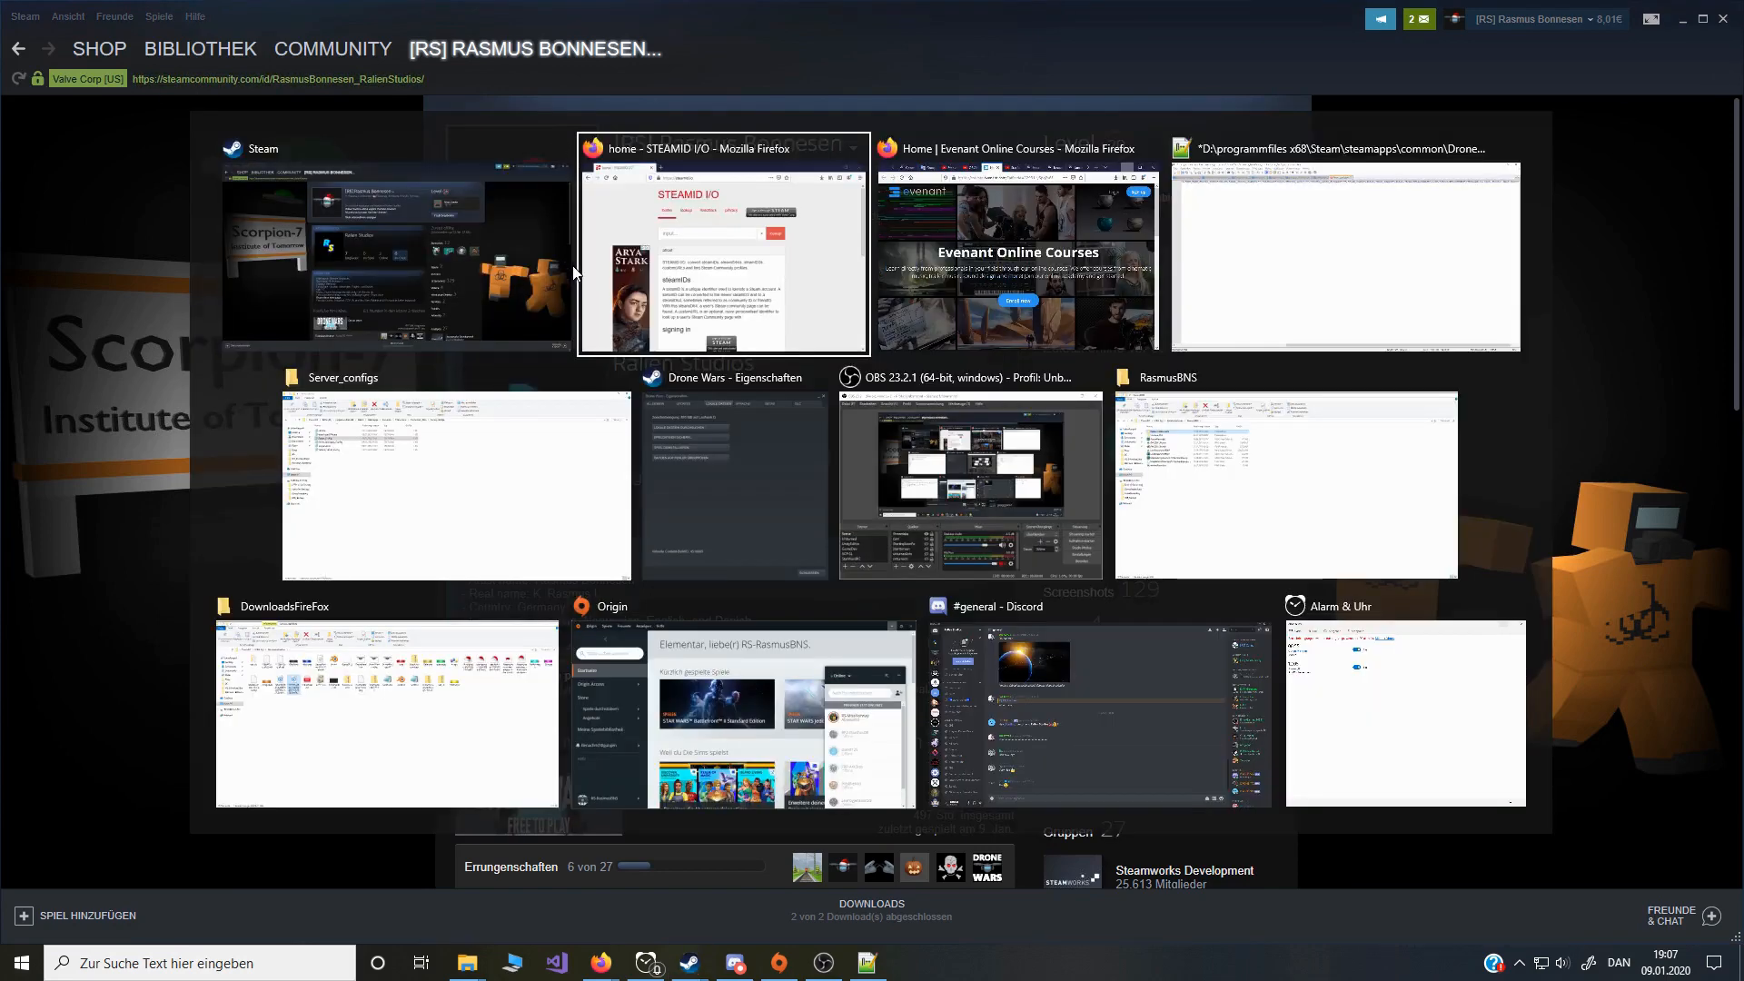
{"action": "key", "text": "alt+Tab"}
{"action": "key", "text": "alt+Tab"}
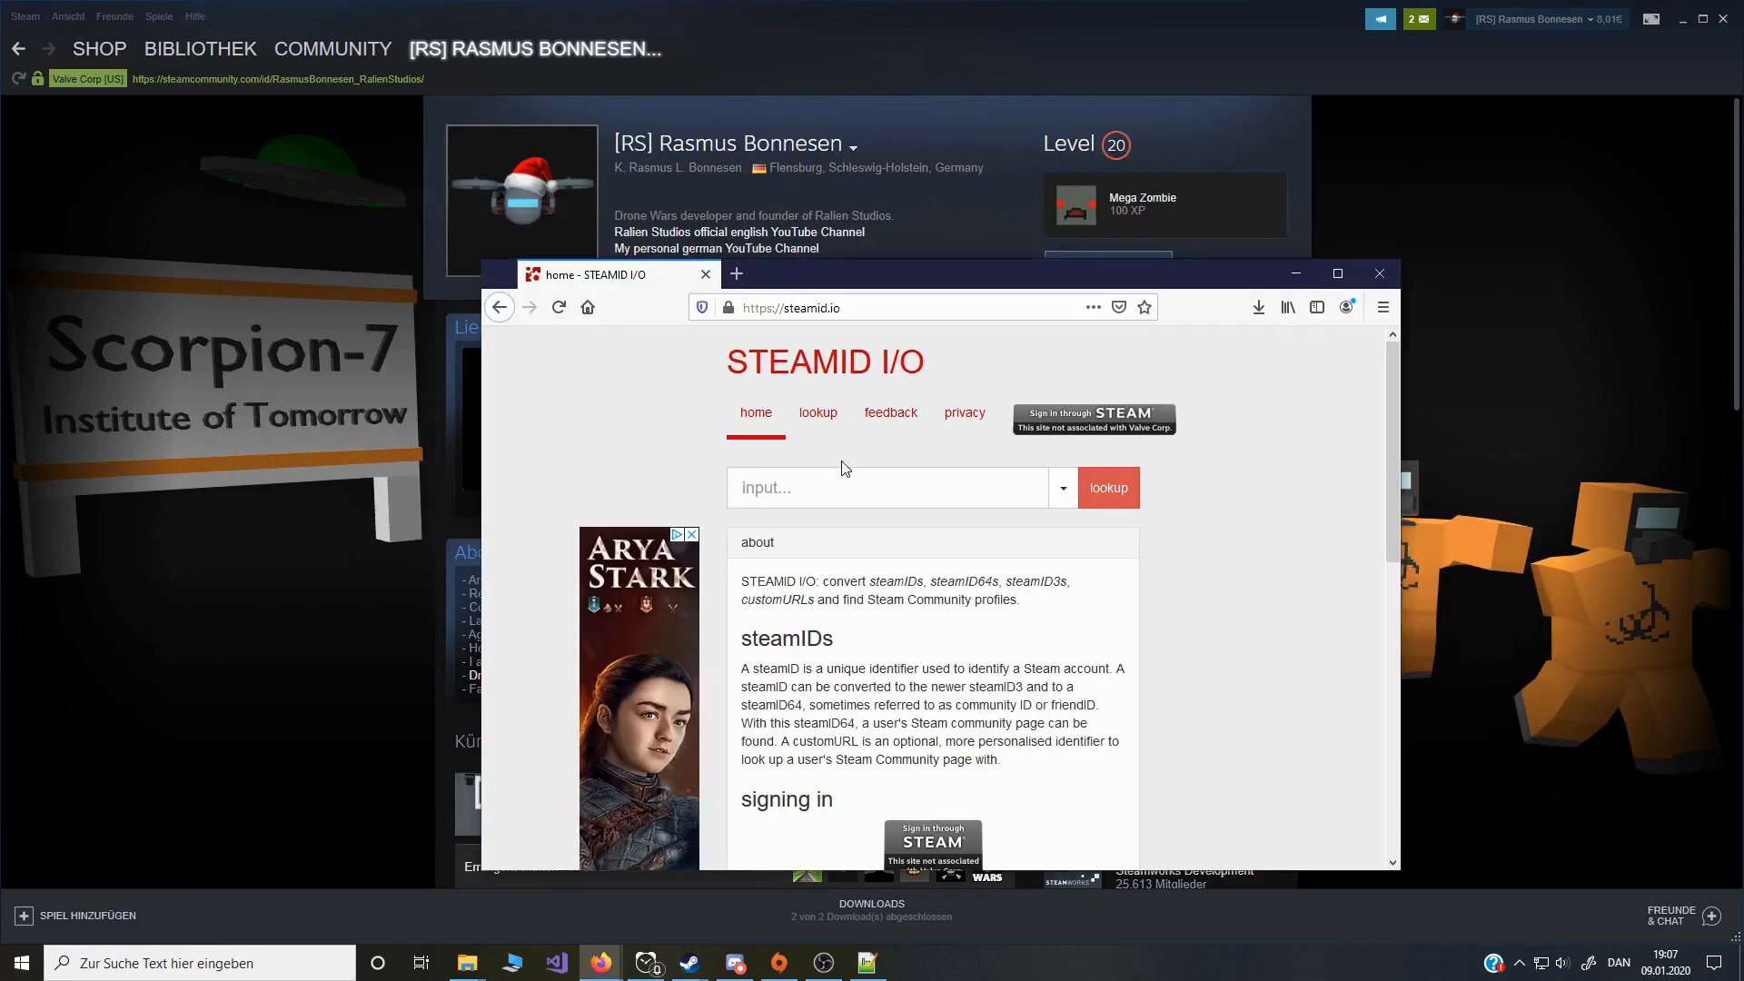
{"action": "key", "text": "ctrl+v"}
{"action": "left_click", "coordinate": [1099, 492]}
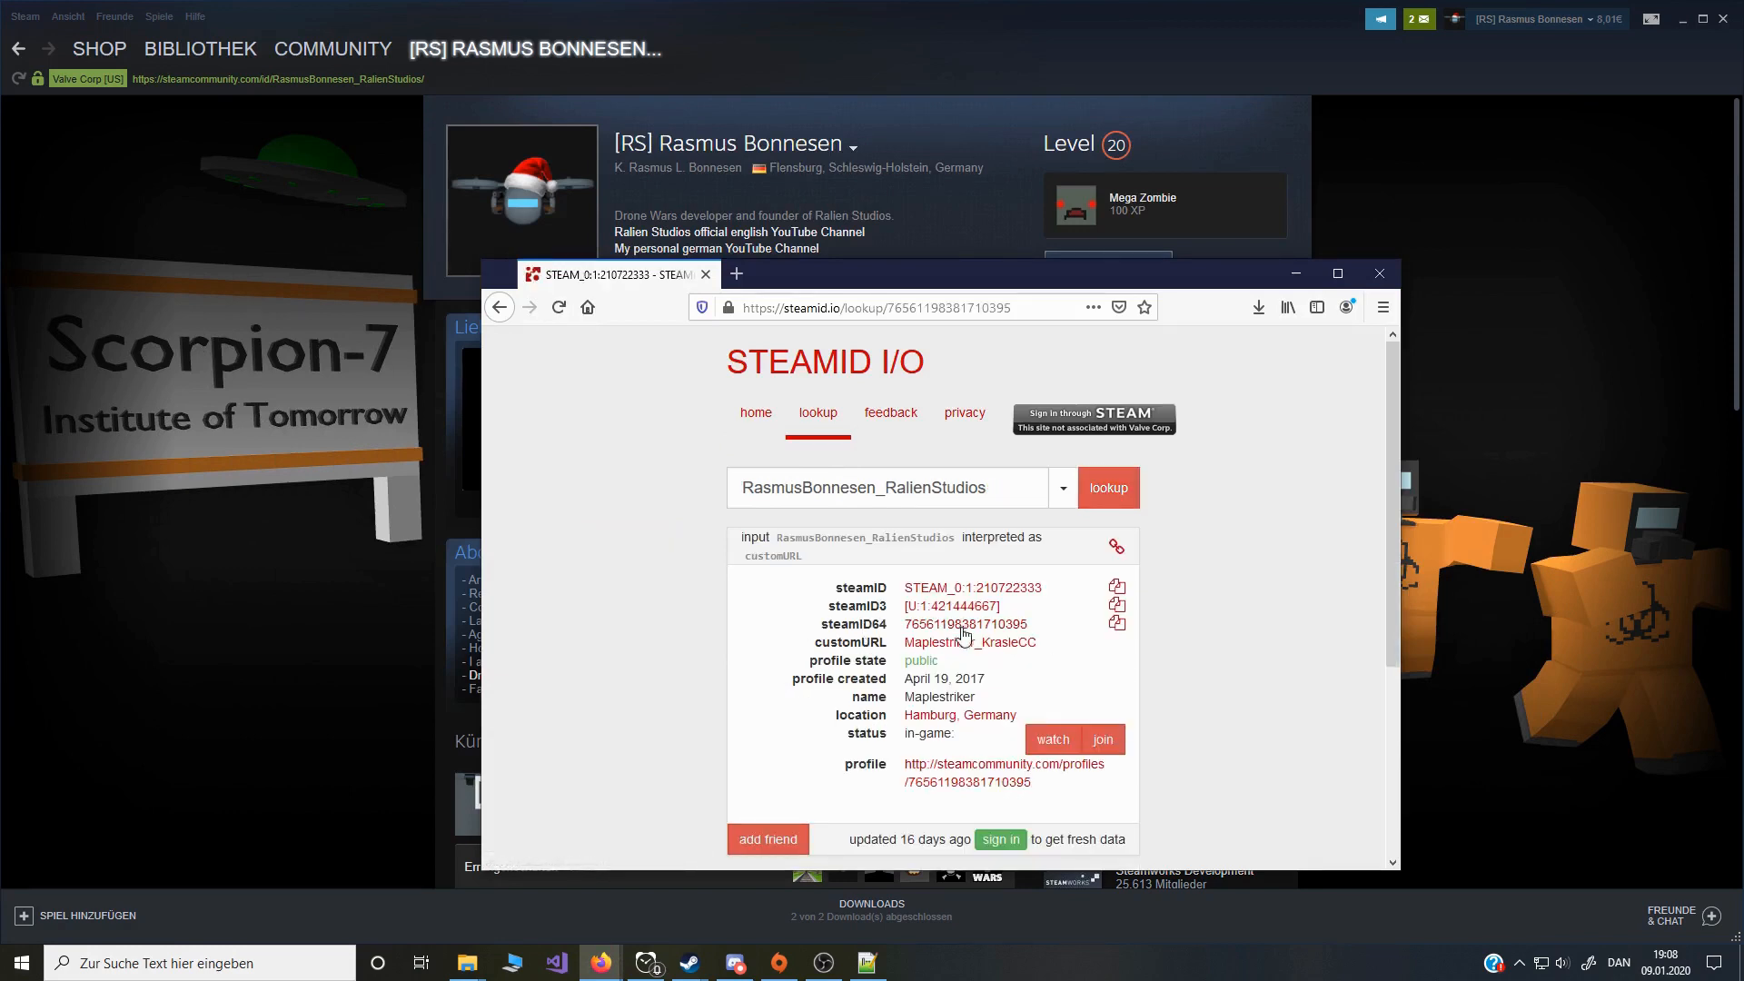
Step: Copy the steamID64 from the lookup result and paste it as the Server_owner_SteamID value in Server_Config
{"action": "mouse_move", "coordinate": [345, 50]}
{"action": "left_click_drag", "start_coordinate": [1043, 627], "coordinate": [905, 628]}
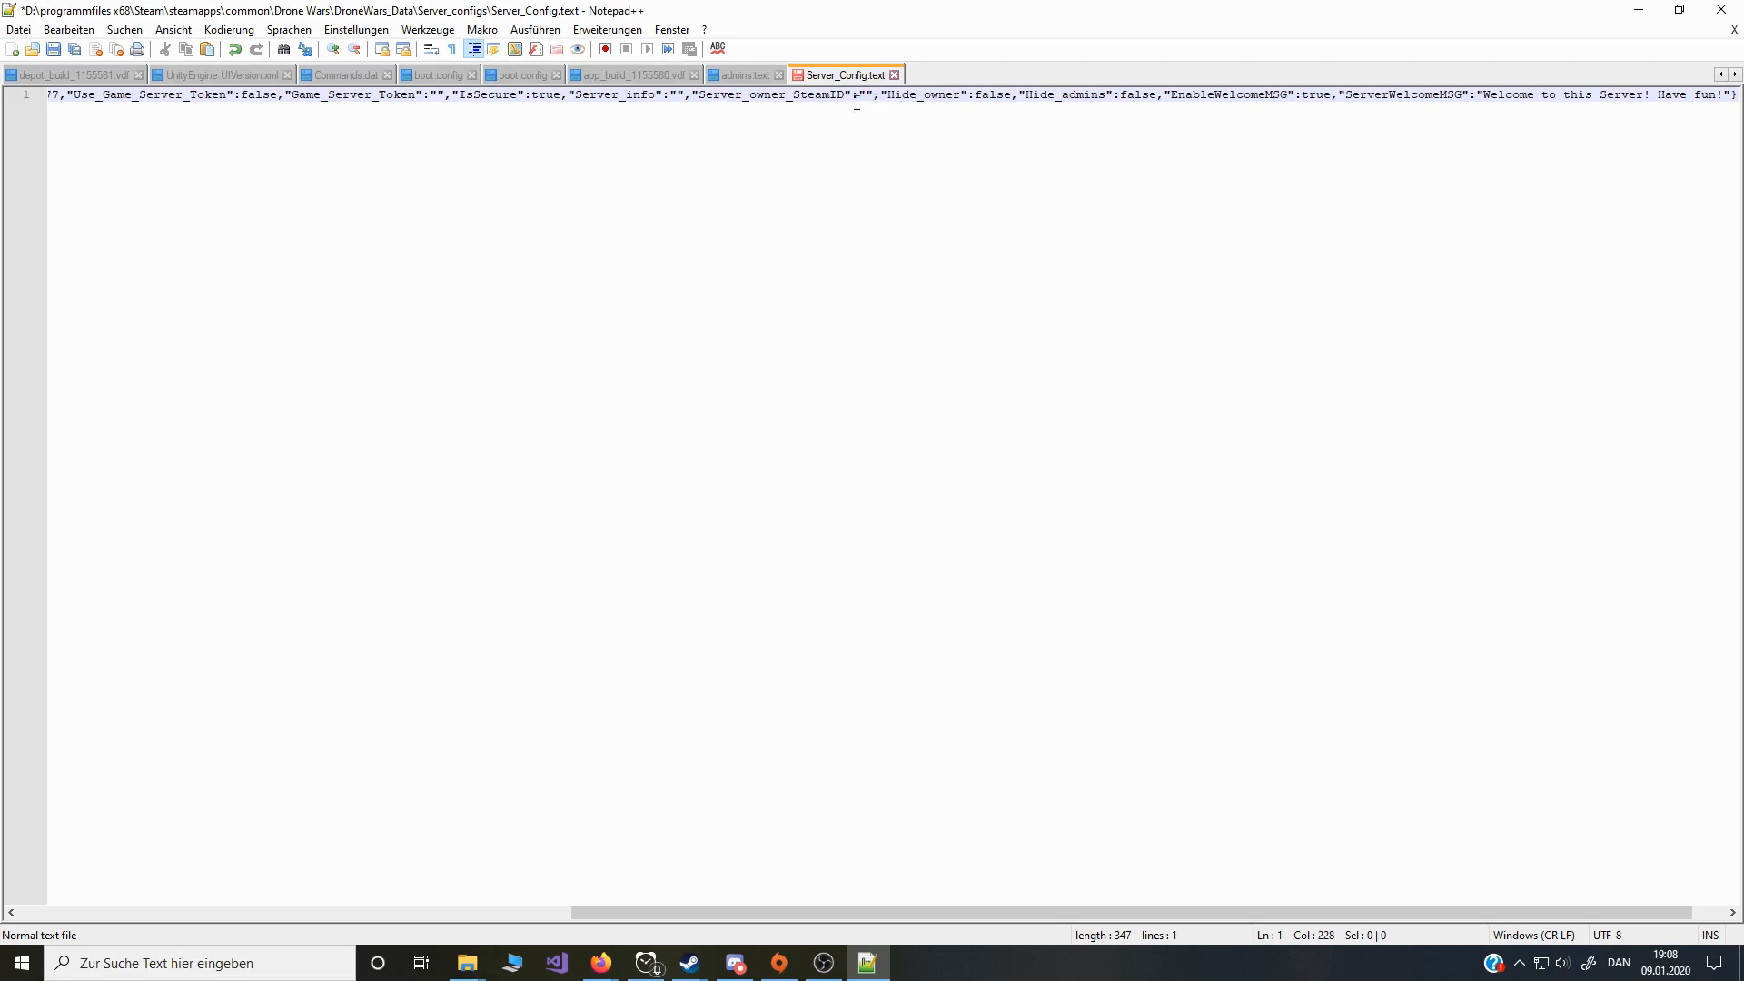
{"action": "key", "text": "ctrl+v"}
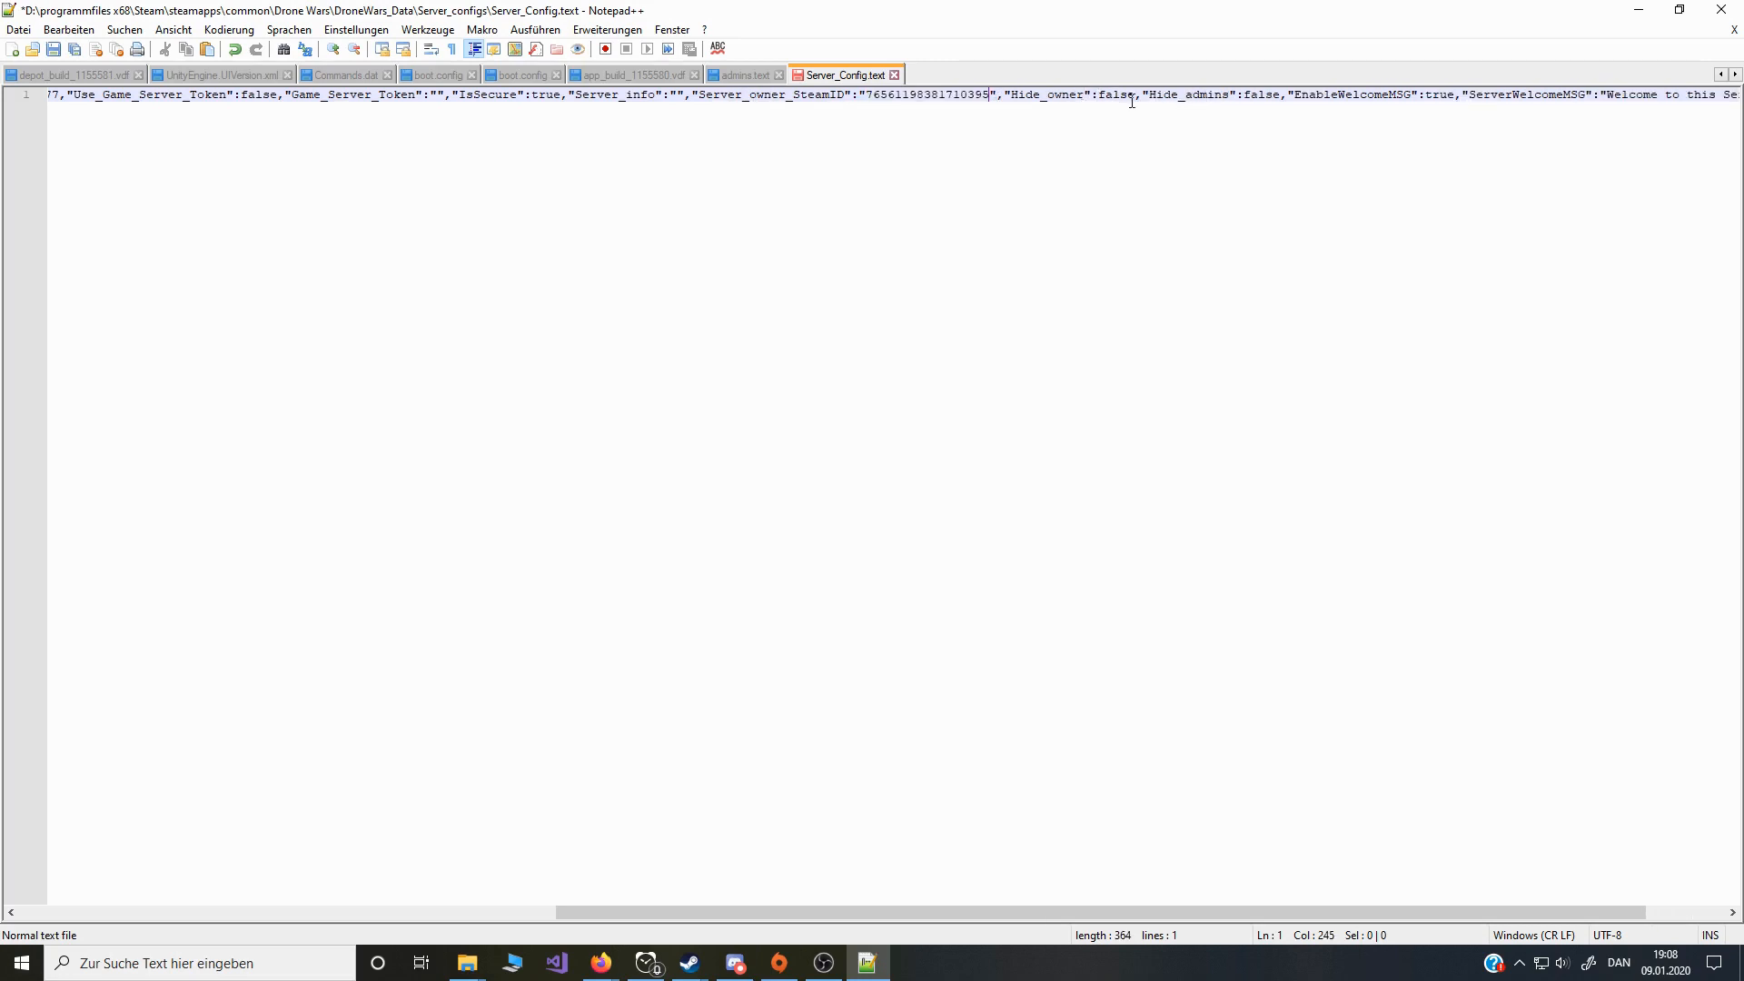
{"action": "scroll", "coordinate": [1092, 91], "scroll_direction": "right", "scroll_amount": 2}
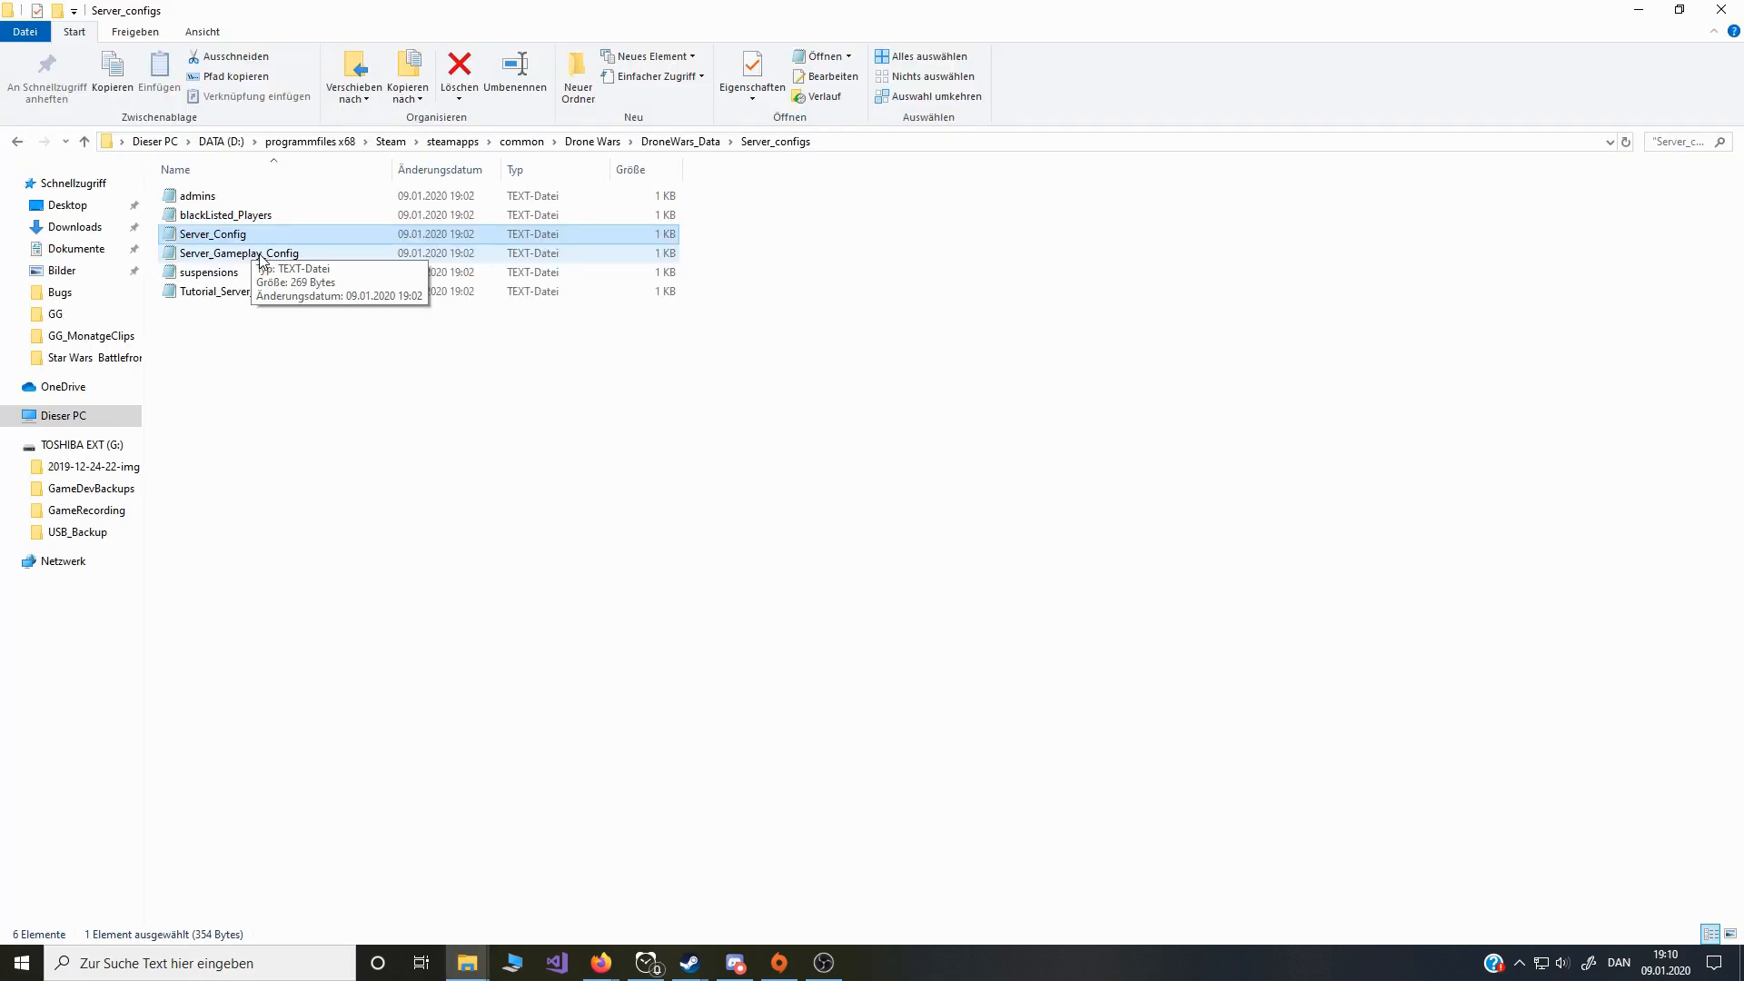
Step: Open the Server_Gameplay_Config file in the Windows Editor and highlight its health regeneration and intermission settings
{"action": "double_click", "coordinate": [261, 254]}
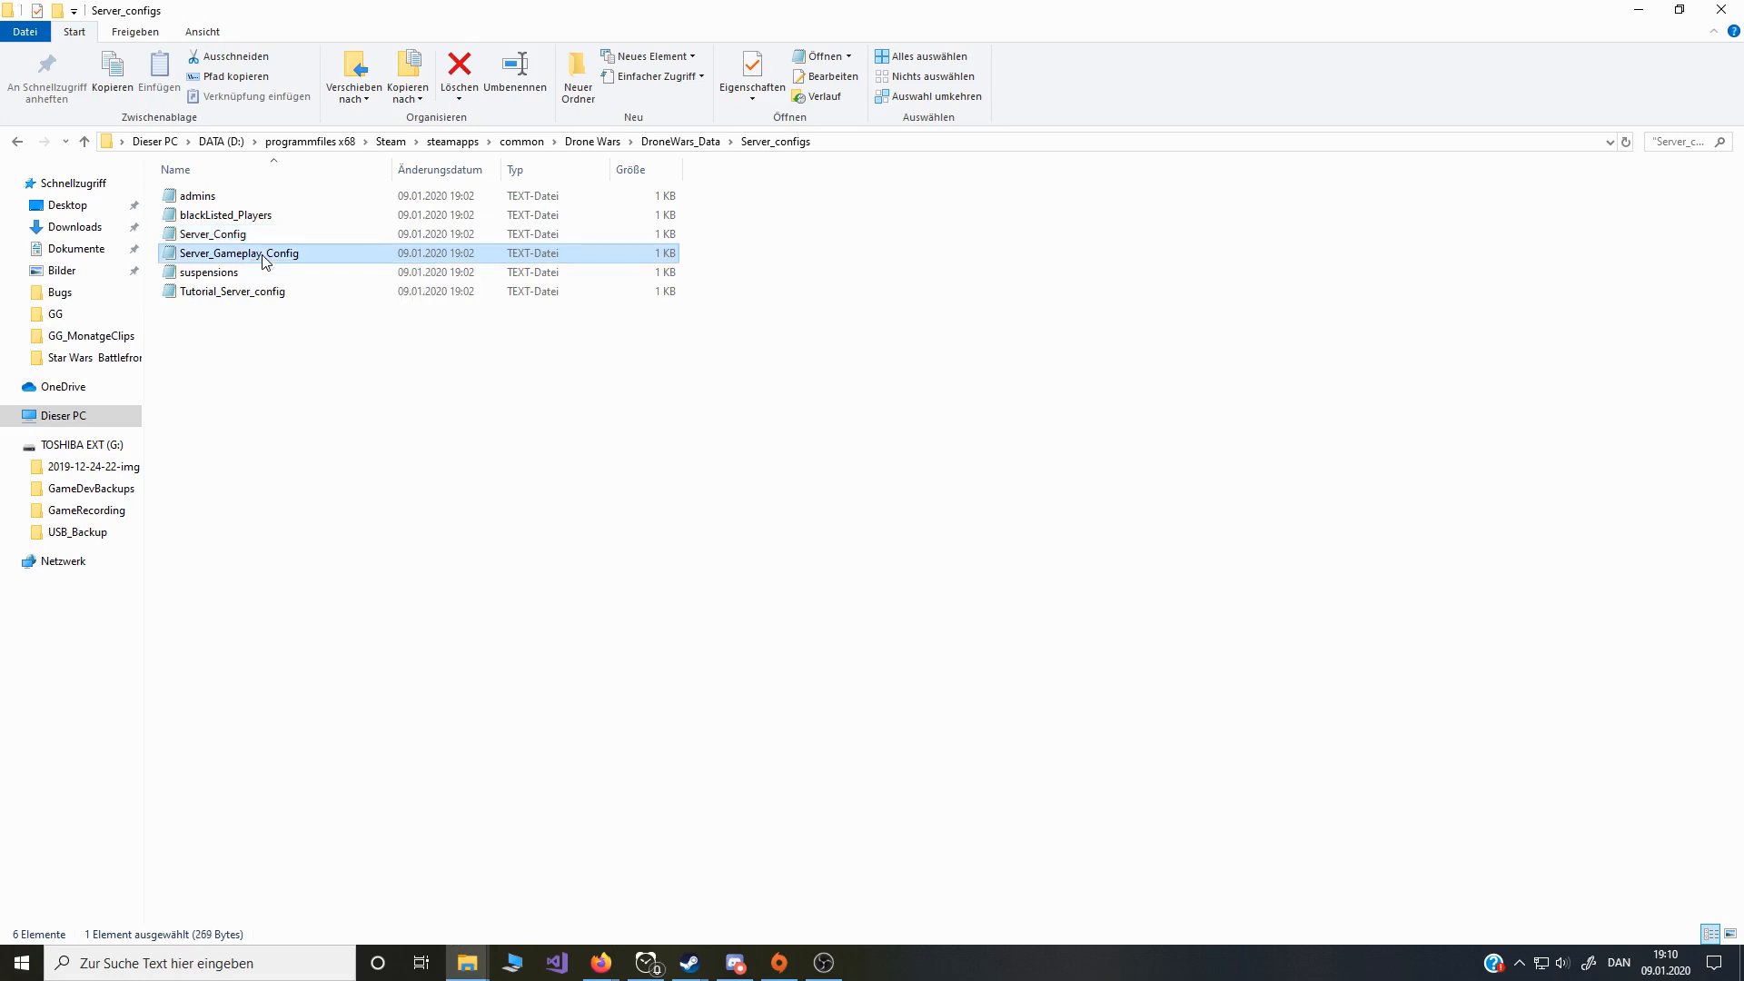
{"action": "left_click_drag", "start_coordinate": [558, 469], "coordinate": [461, 400]}
{"action": "left_click_drag", "start_coordinate": [95, 426], "coordinate": [734, 426]}
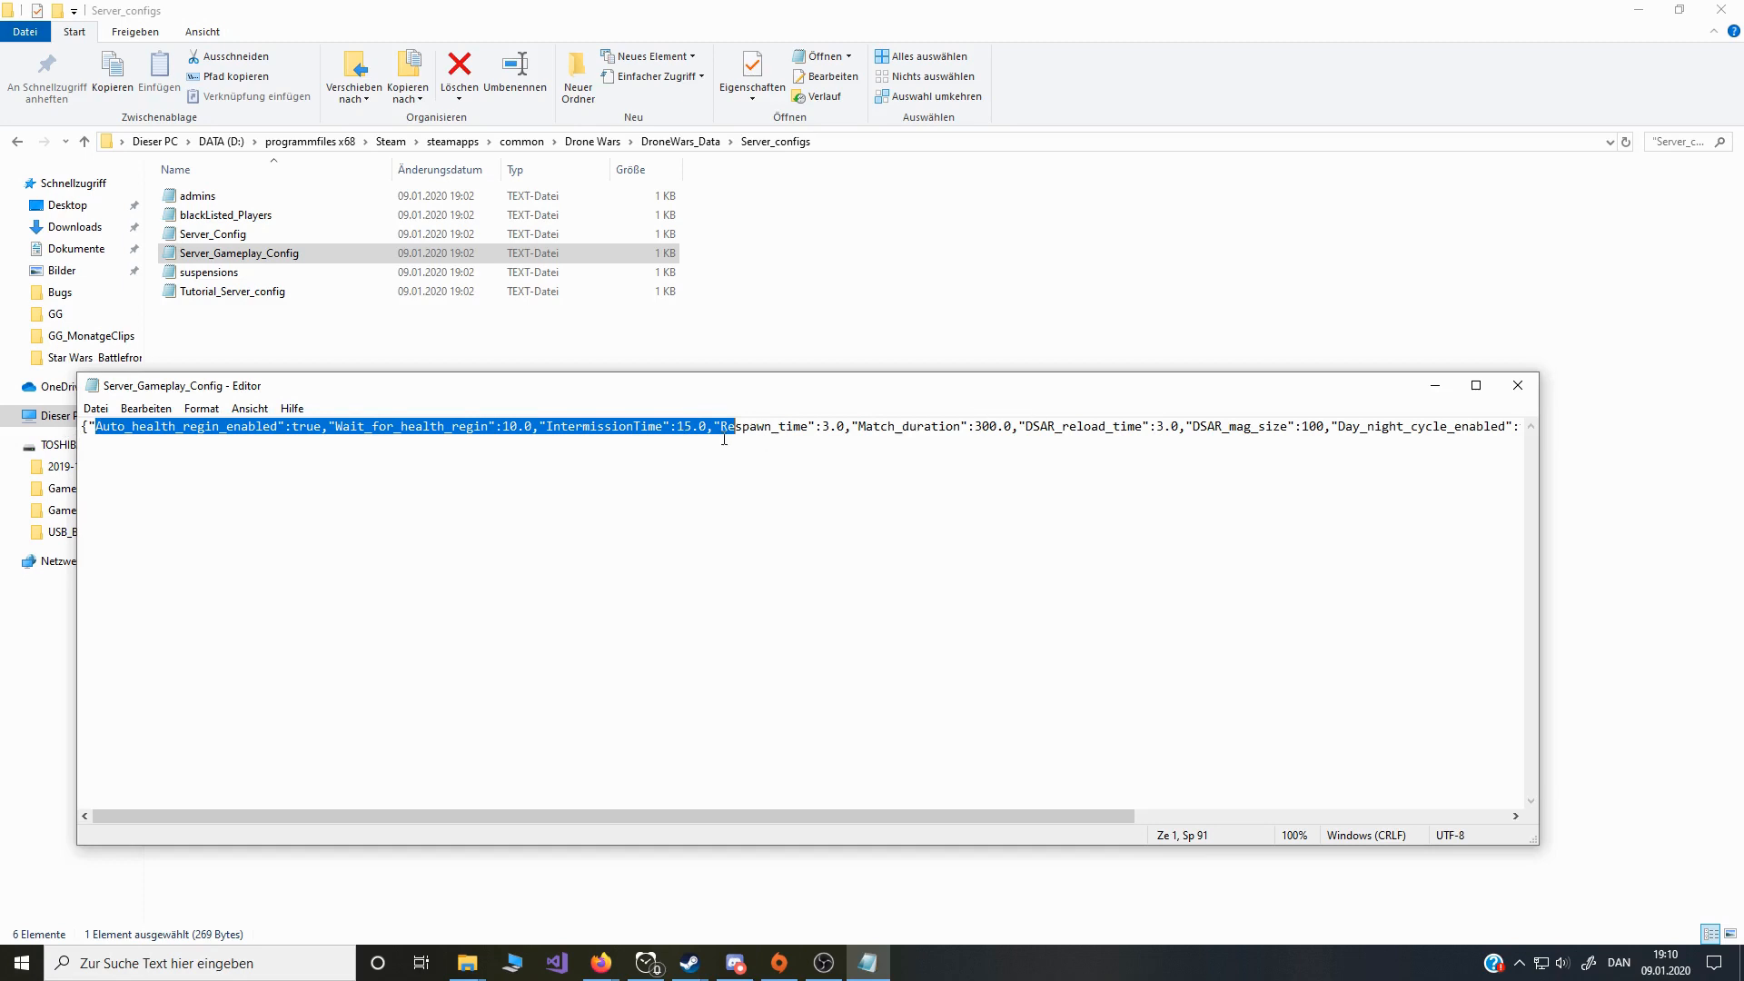
Step: Close the gameplay config, open the admins file and add the quoted placeholder ID "jkhwiuhwailogduyo" to the adminIDs list
{"action": "left_click", "coordinate": [1517, 385]}
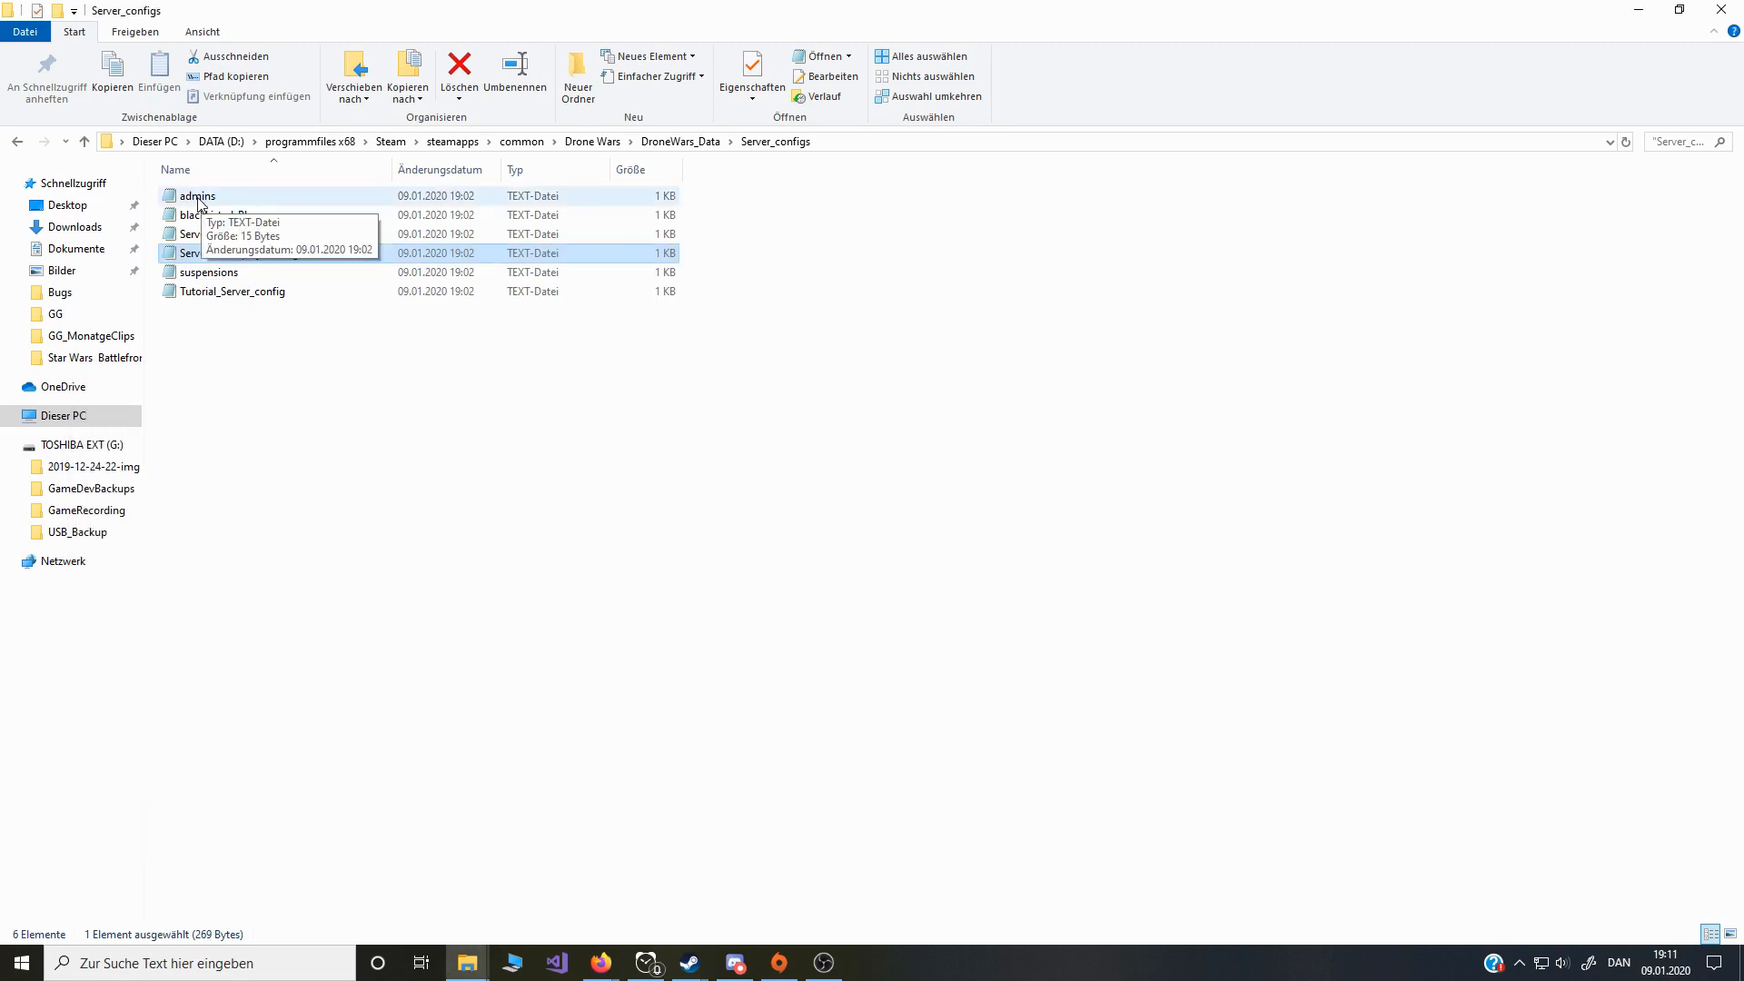
{"action": "double_click", "coordinate": [215, 199]}
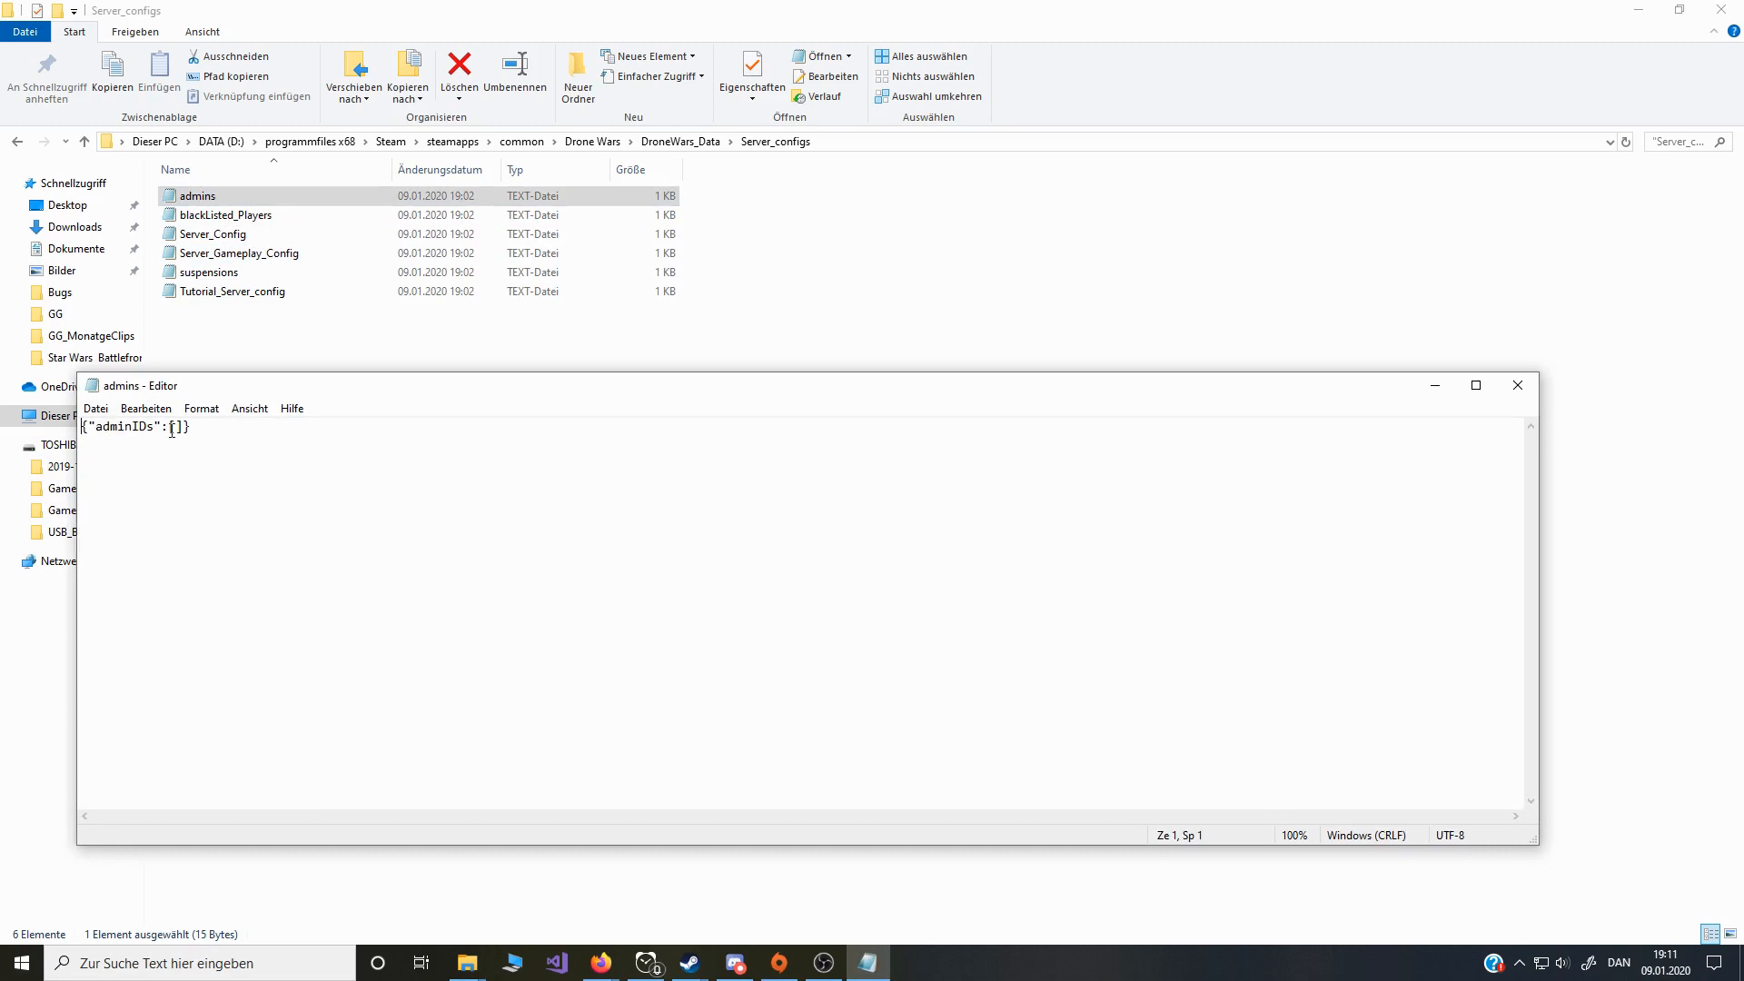
{"action": "left_click", "coordinate": [182, 426]}
{"action": "type", "text": "\"\""}
{"action": "key", "text": "Left"}
{"action": "type", "text": "jkhwiuhwailogduyo\""}
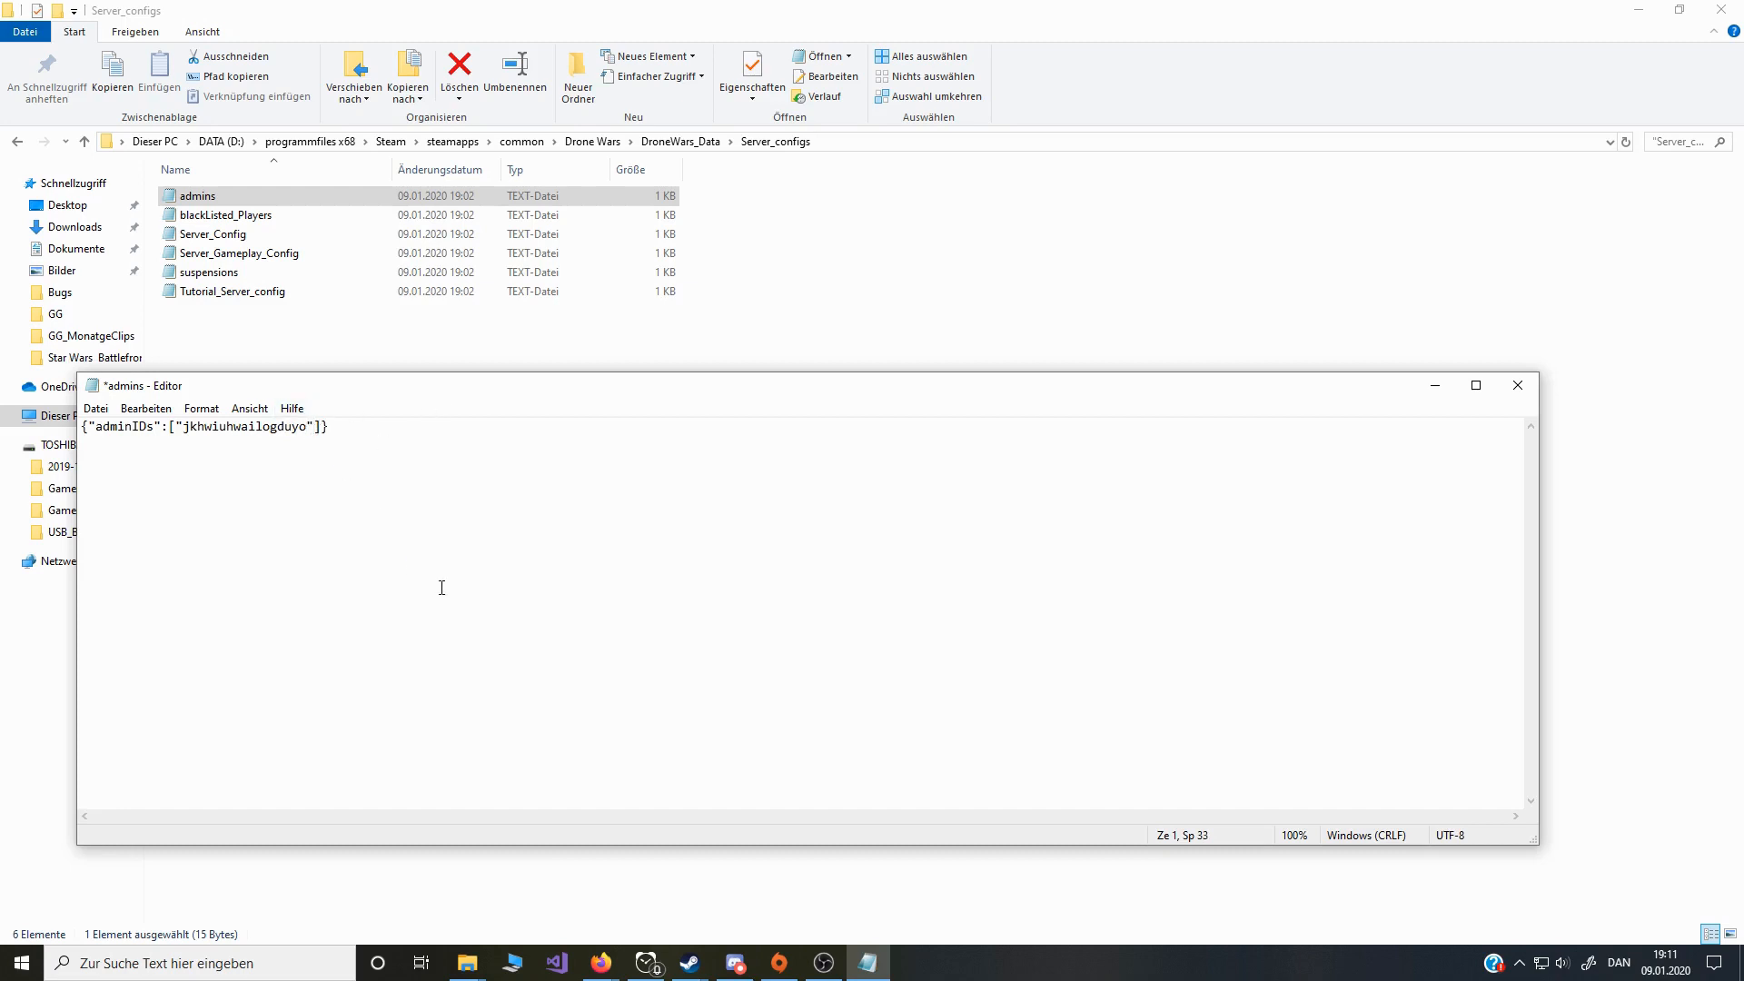
Step: Add a comma and a second quoted placeholder entry, gwiuaygid, to the adminIDs list
{"action": "type", "text": ","}
{"action": "type", "text": "\""}
{"action": "type", "text": "\"gwiuaygid"}
{"action": "type", "text": "\""}
Step: Add a numeric placeholder ID as a third quoted adminIDs entry and close the admins file without saving
{"action": "type", "text": ","}
{"action": "type", "text": "\""}
{"action": "type", "text": "\"ehuo"}
{"action": "key", "text": "BackSpace"}
{"action": "key", "text": "BackSpace"}
{"action": "key", "text": "BackSpace"}
{"action": "key", "text": "BackSpace"}
{"action": "type", "text": "83748736"}
{"action": "key", "text": "Right"}
{"action": "double_click", "coordinate": [452, 427]}
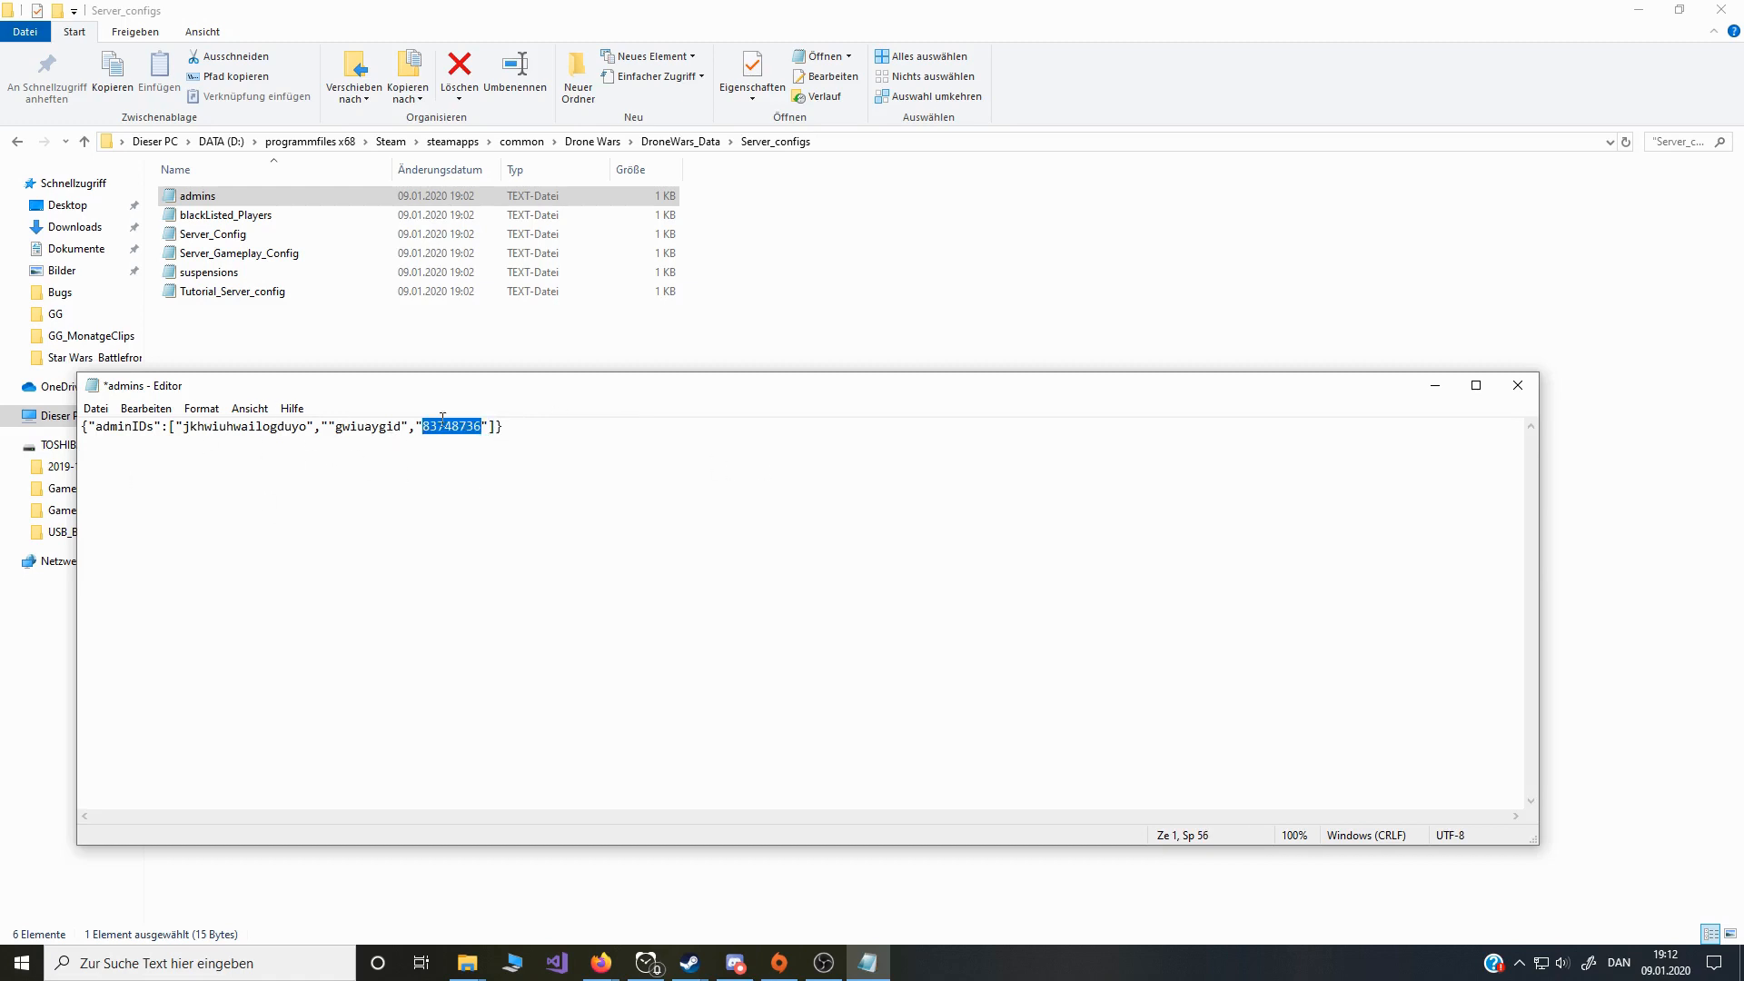
{"action": "left_click", "coordinate": [1518, 386]}
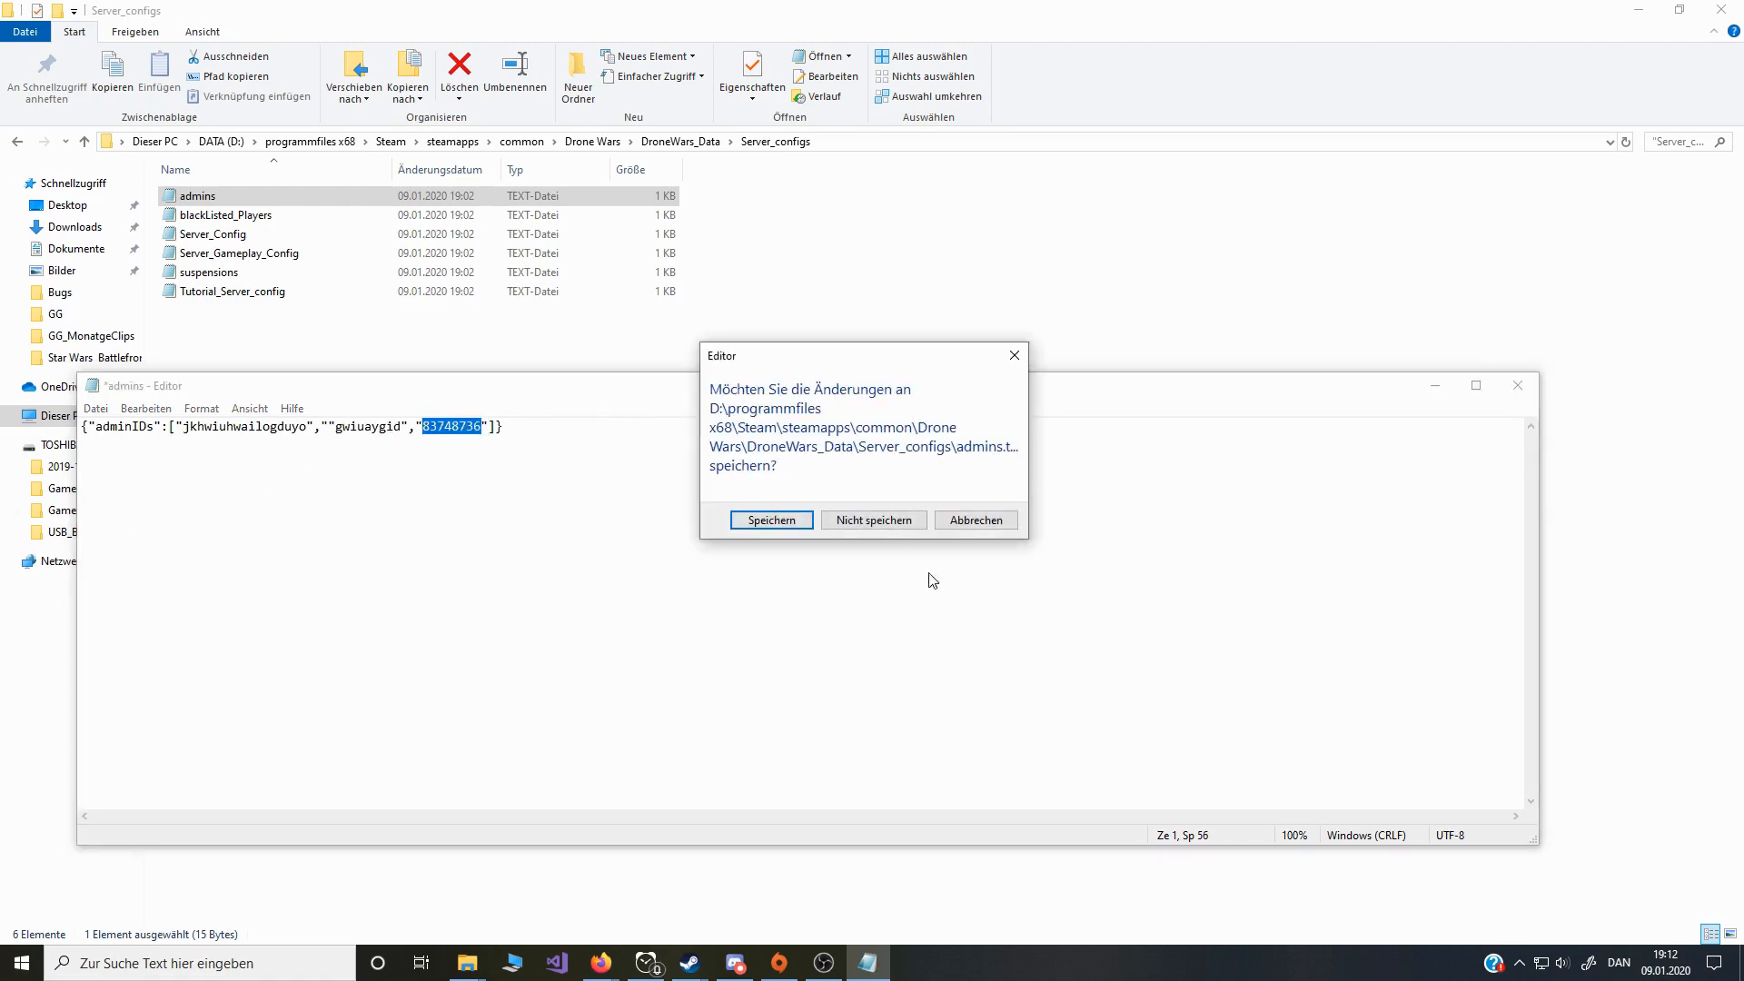
{"action": "left_click", "coordinate": [874, 520]}
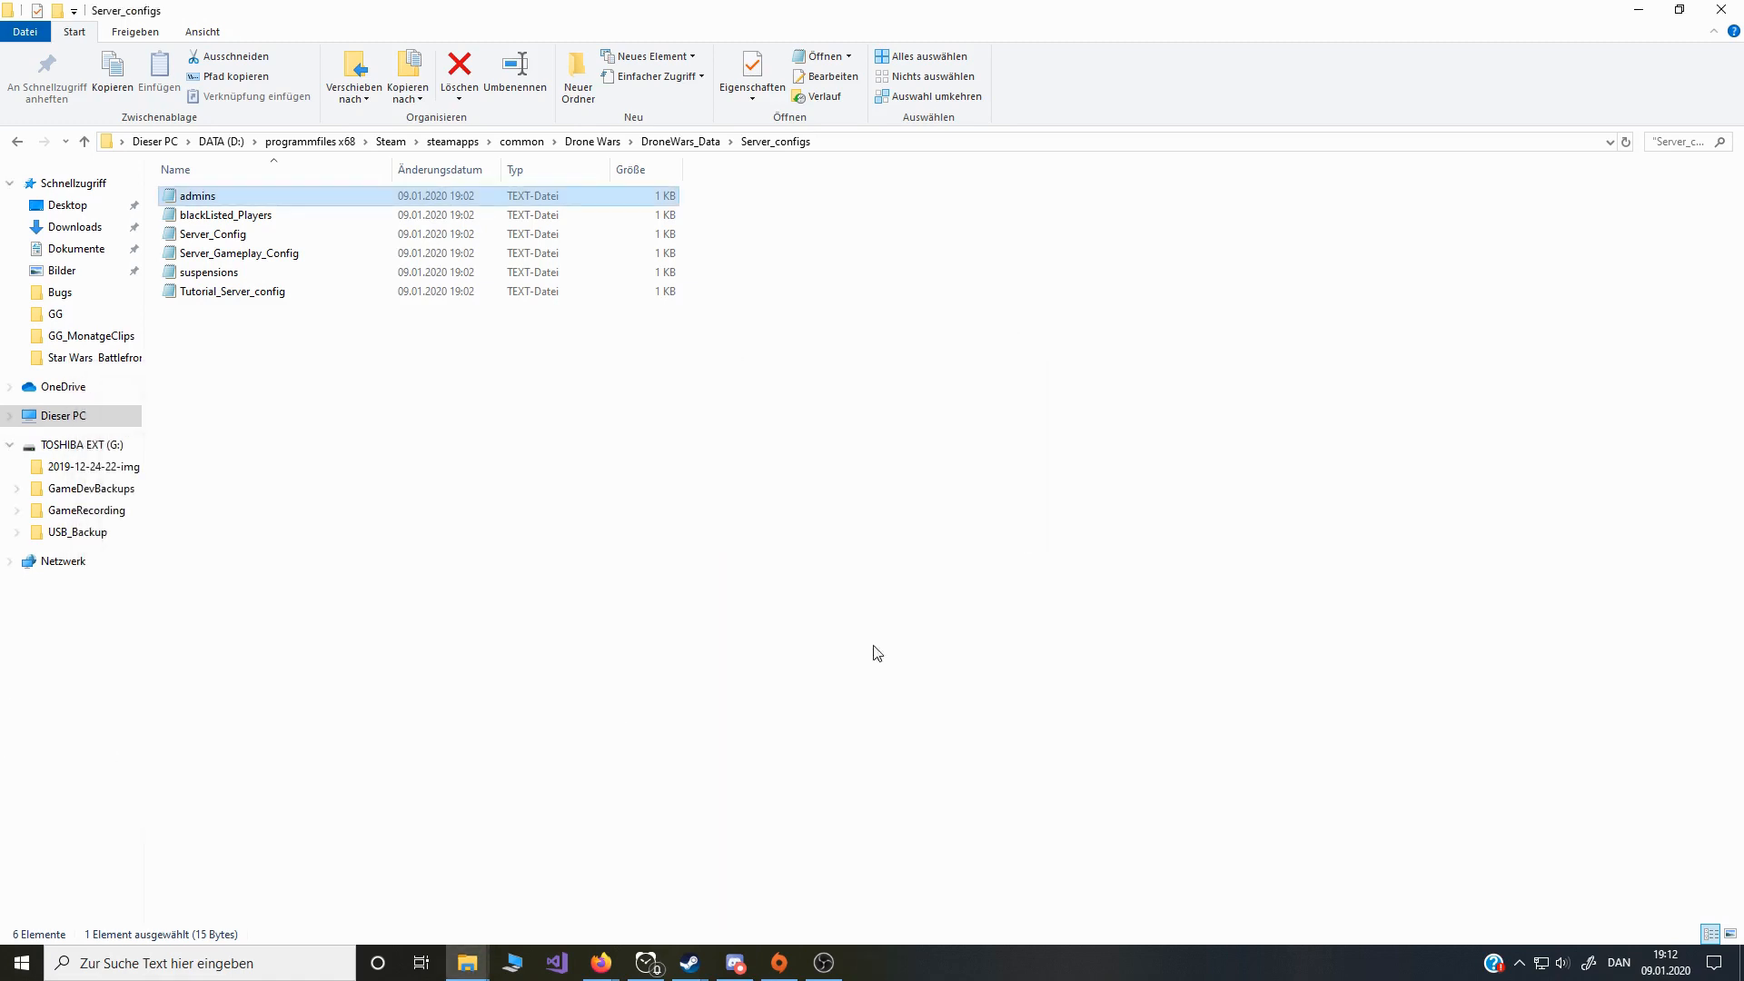
Step: Open the blackListed_Players file and add a quoted placeholder player ID followed by a comma to the bans list
{"action": "double_click", "coordinate": [212, 218]}
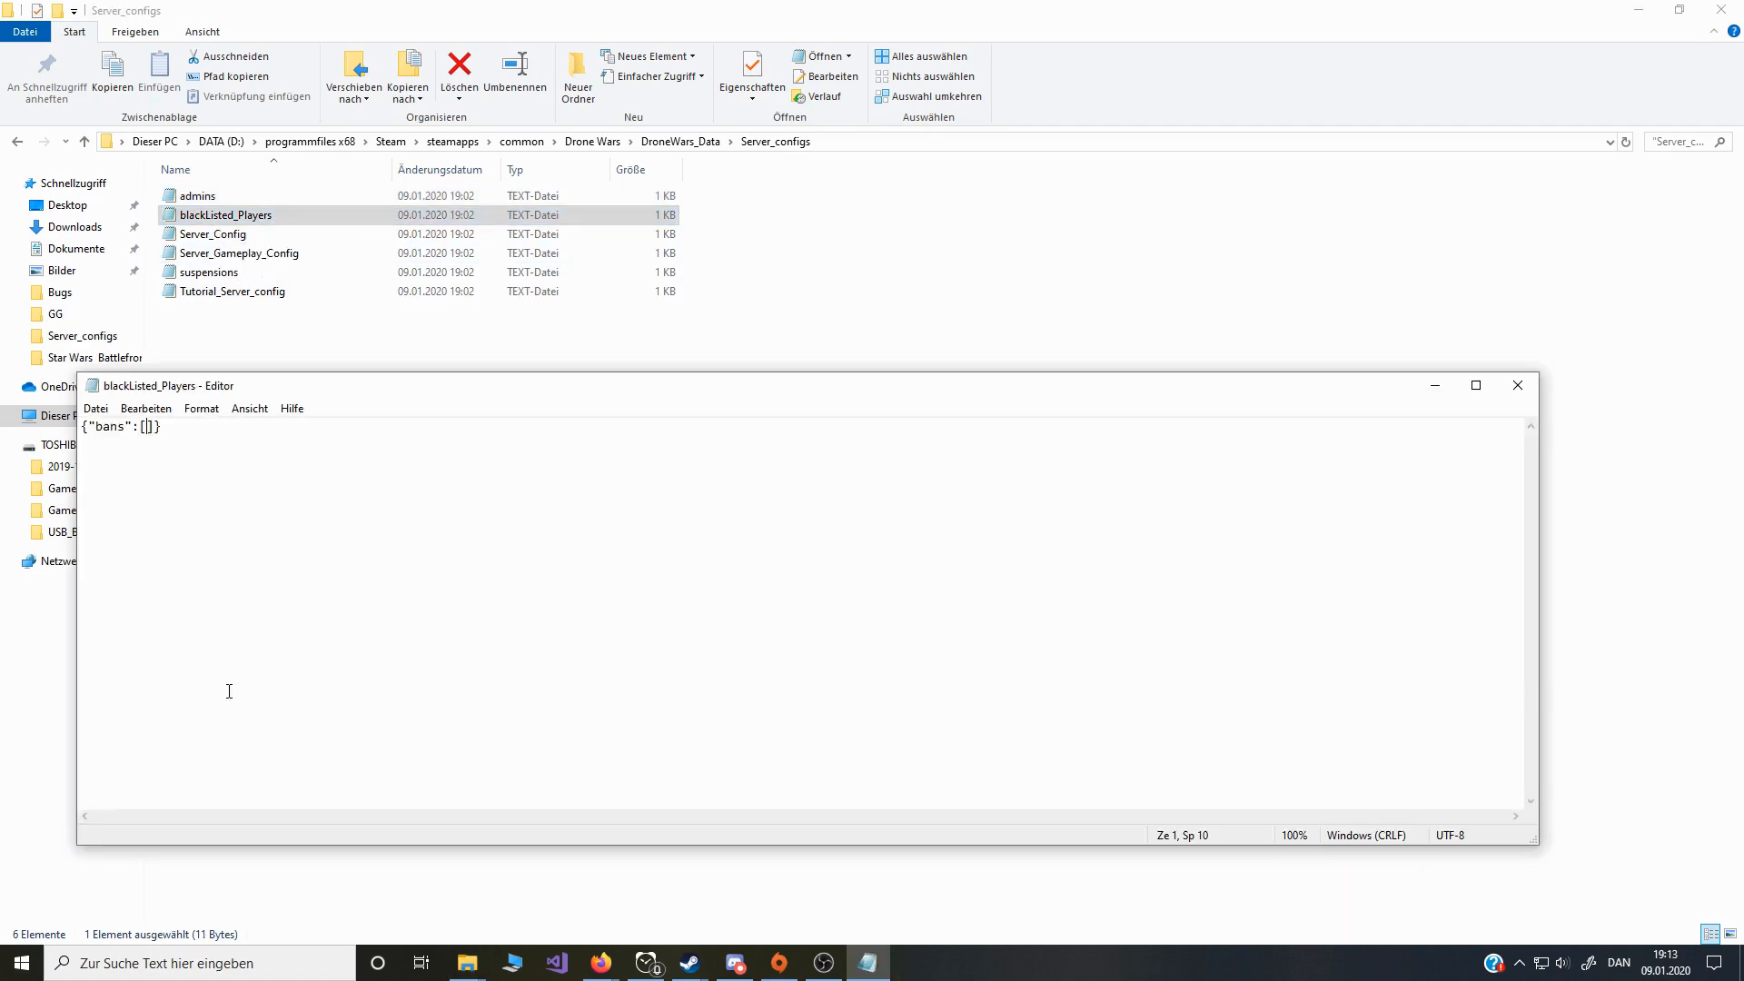
{"action": "type", "text": "\"\""}
{"action": "type", "text": "4987539075\""}
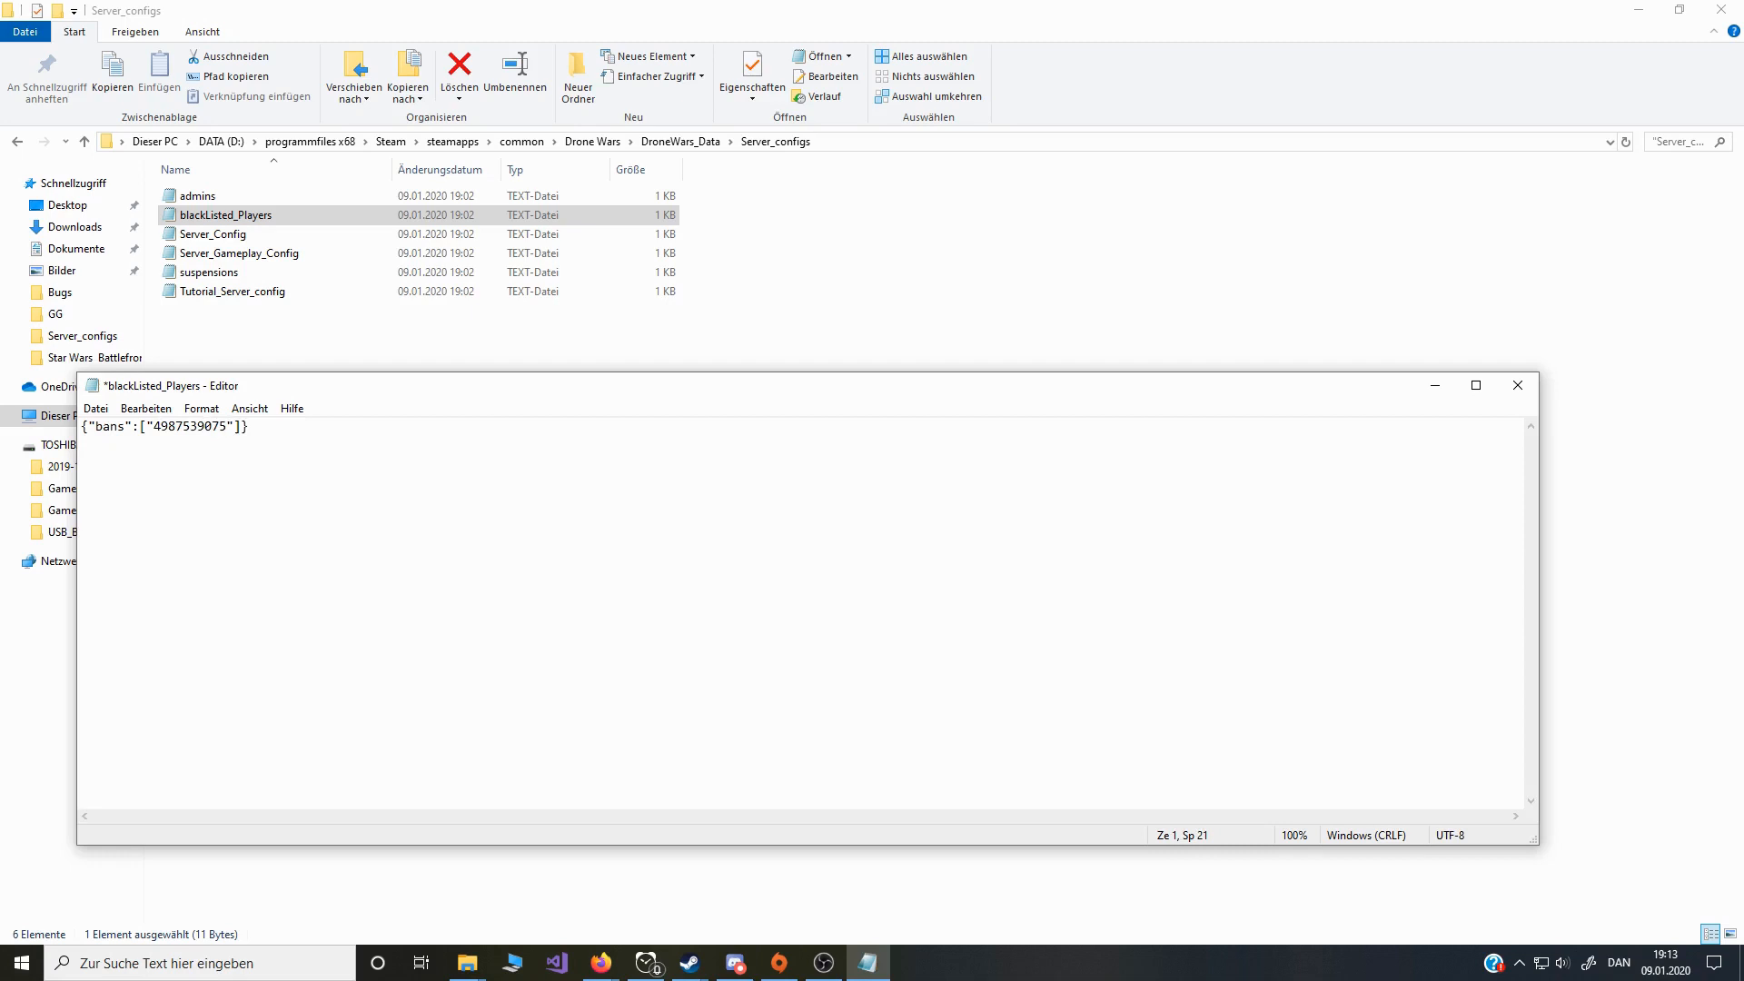
{"action": "type", "text": ","}
Step: Open the suspensions file and add a quoted entry with a placeholder player ID, 09.01.2020 19:14 and Reason, separated by semicolons
{"action": "left_click", "coordinate": [220, 272]}
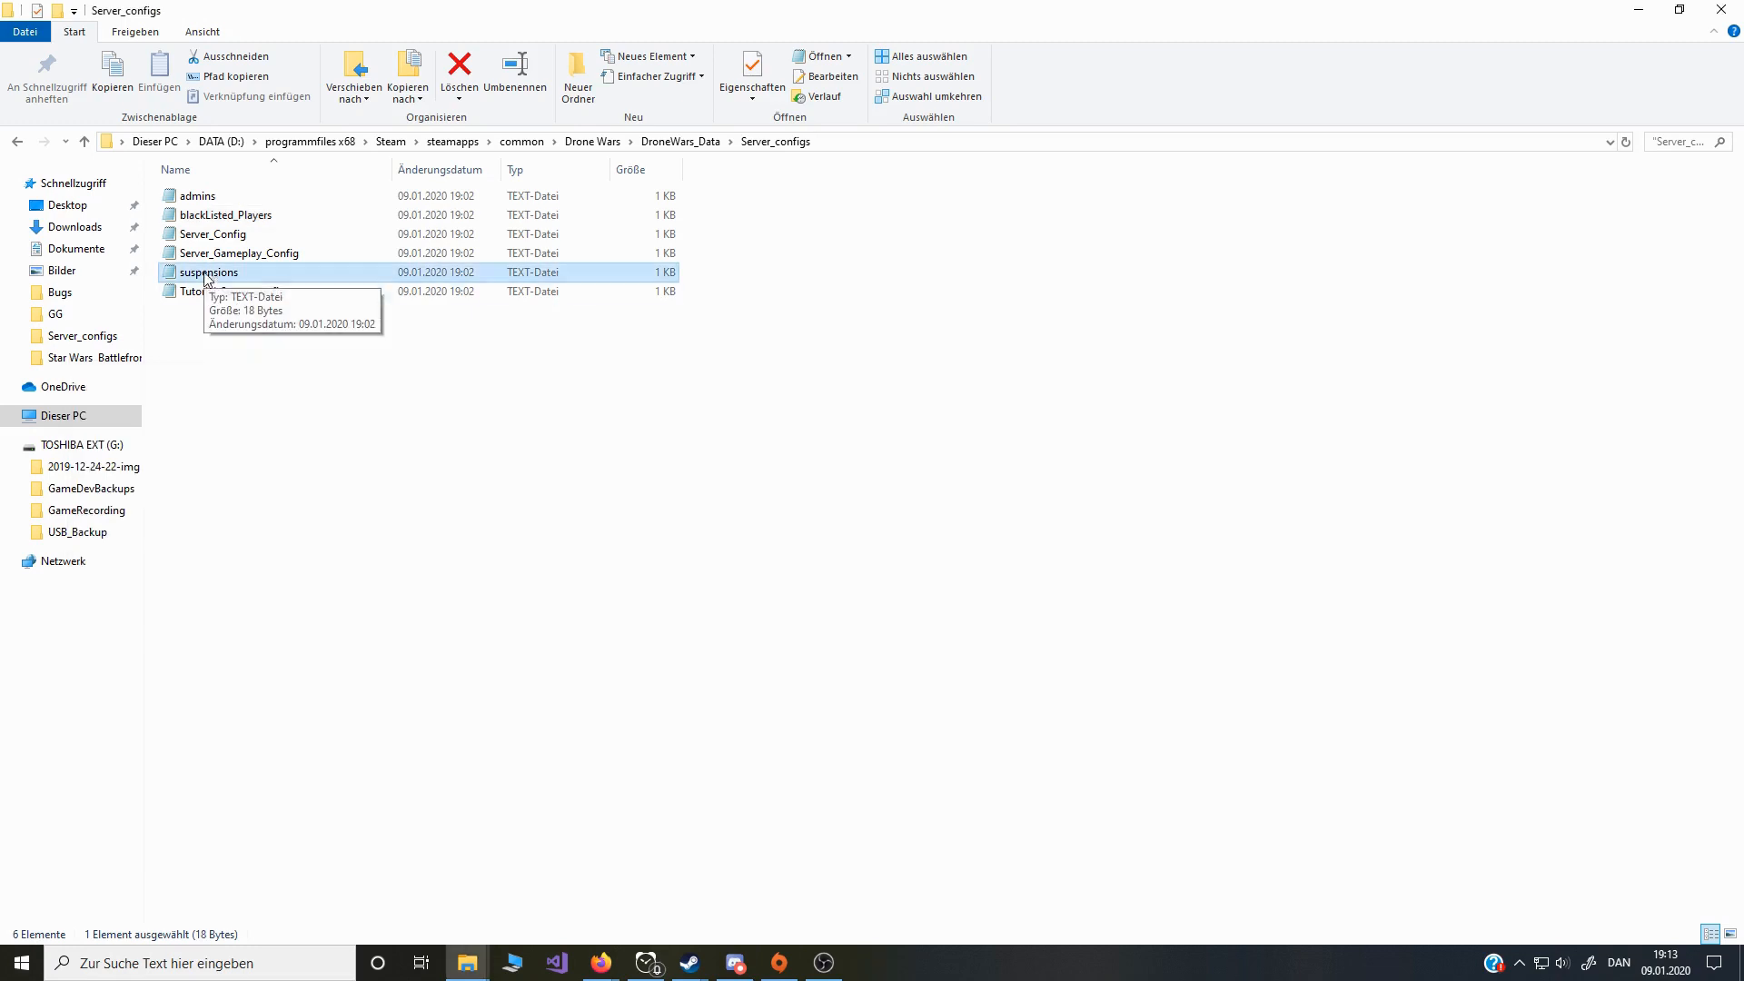
{"action": "double_click", "coordinate": [269, 277]}
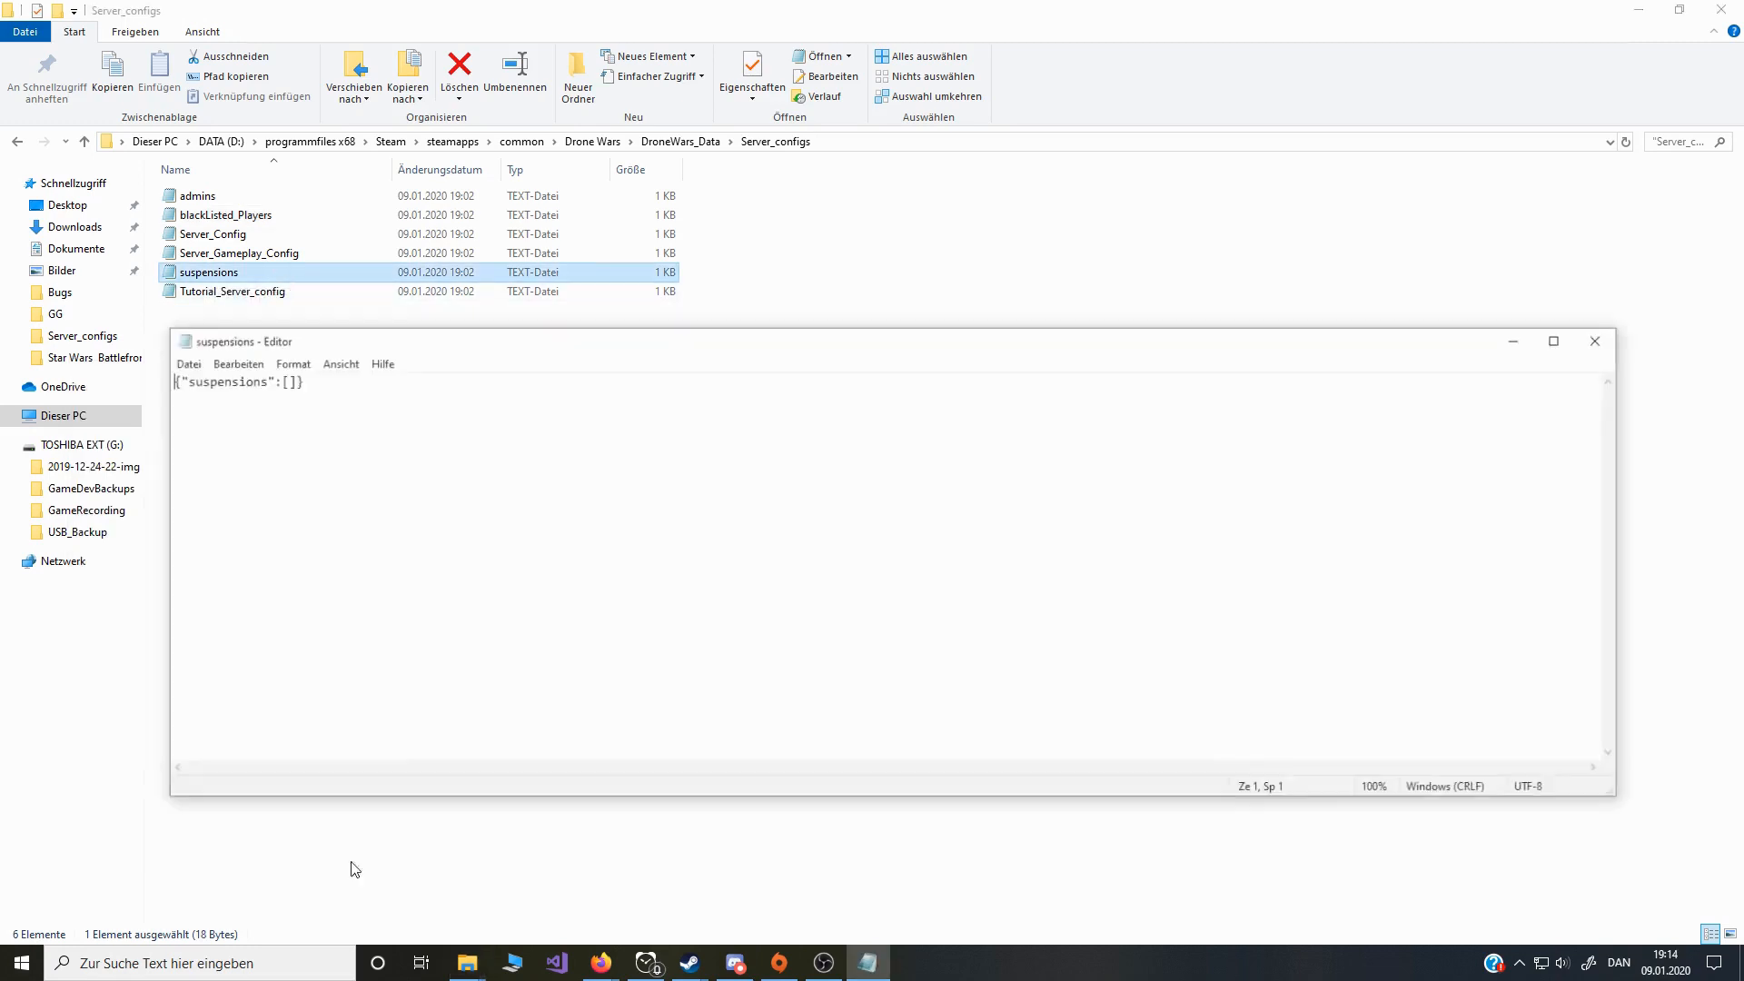
{"action": "left_click", "coordinate": [284, 382]}
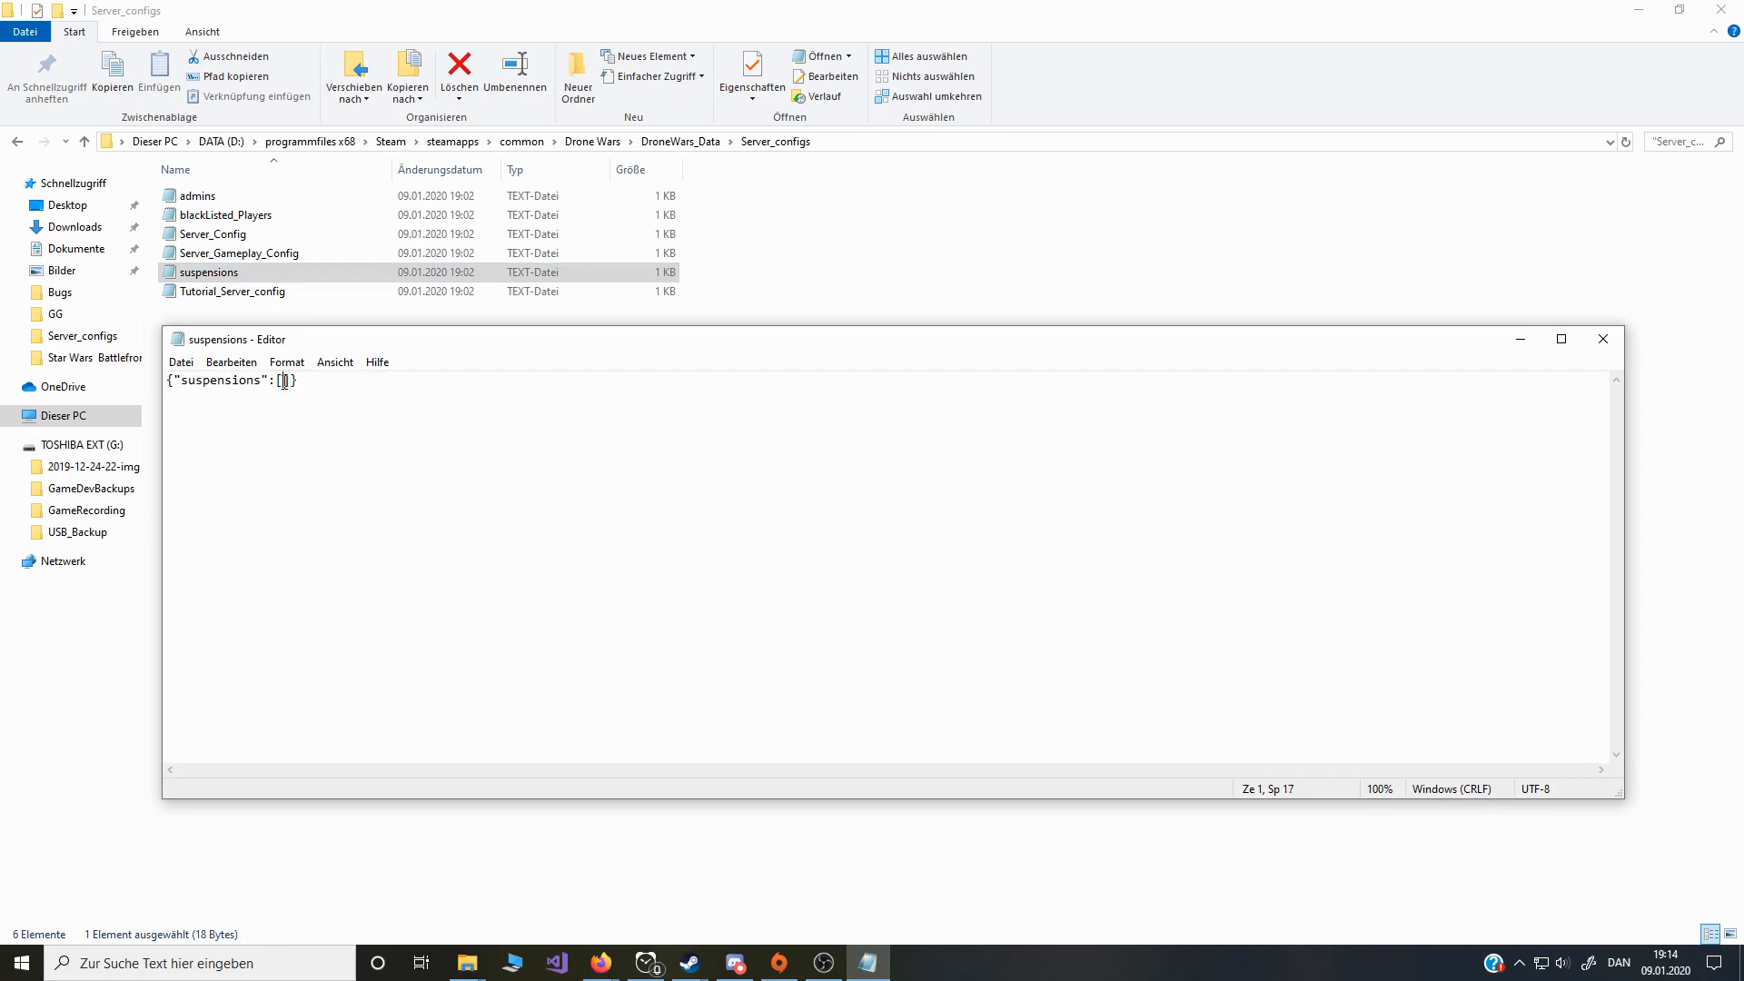
{"action": "type", "text": "\":[\"34872938478903;"}
{"action": "type", "text": "09.01.2020 19:14"}
{"action": "key", "text": "Left"}
{"action": "key", "text": "Left"}
{"action": "key", "text": "Left"}
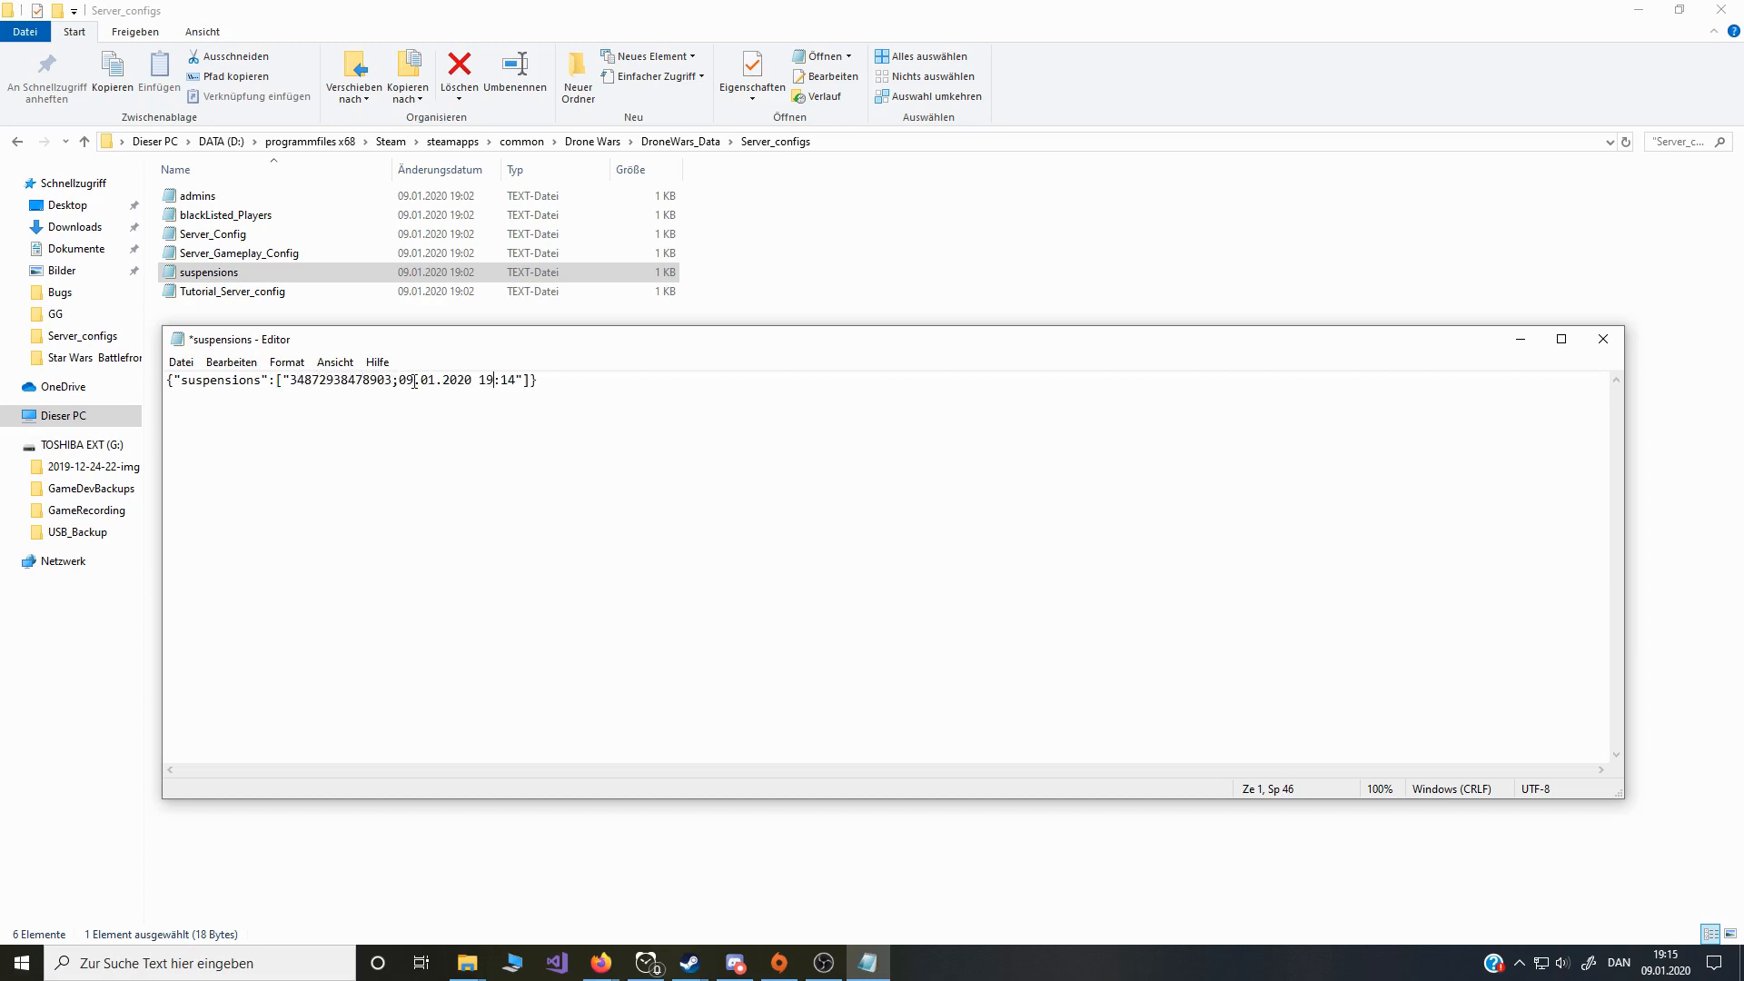
{"action": "key", "text": "Right"}
{"action": "key", "text": "Right"}
{"action": "key", "text": "Right"}
{"action": "type", "text": ";Reason"}
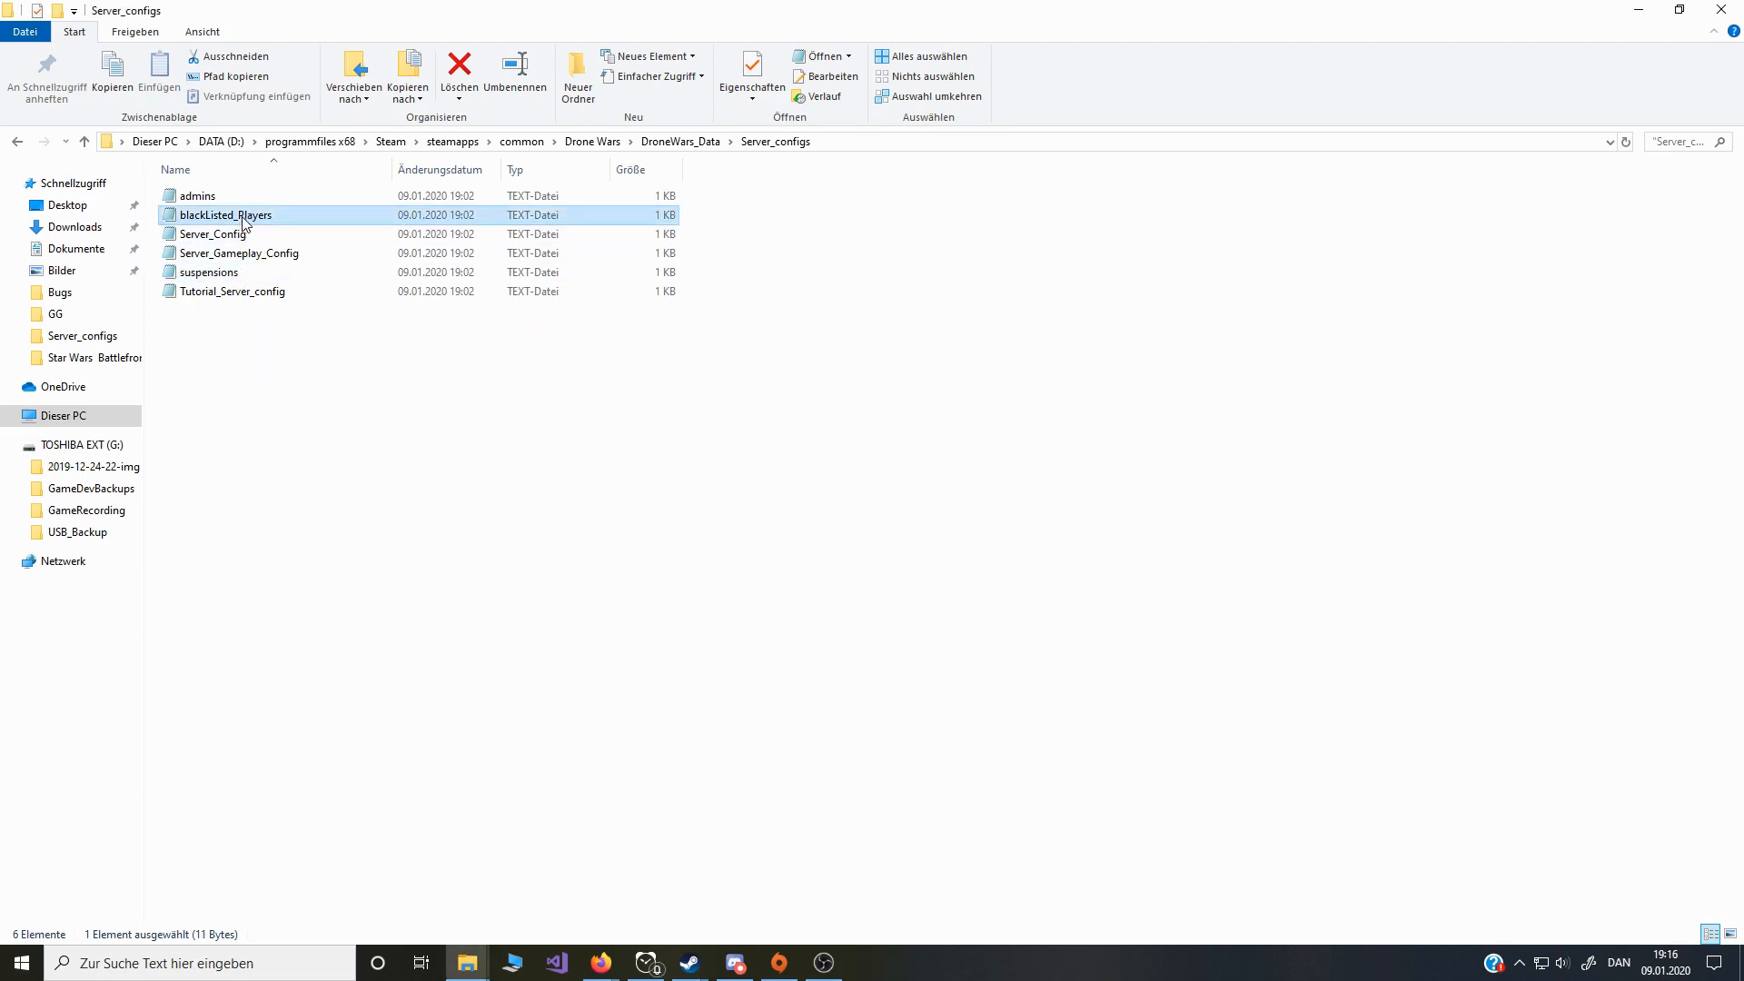
Step: Reopen blackListed_Players, add a quoted bans entry with a placeholder player ID and "reason" separated by a semicolon, and close the file
{"action": "double_click", "coordinate": [241, 217]}
{"action": "left_click", "coordinate": [255, 472]}
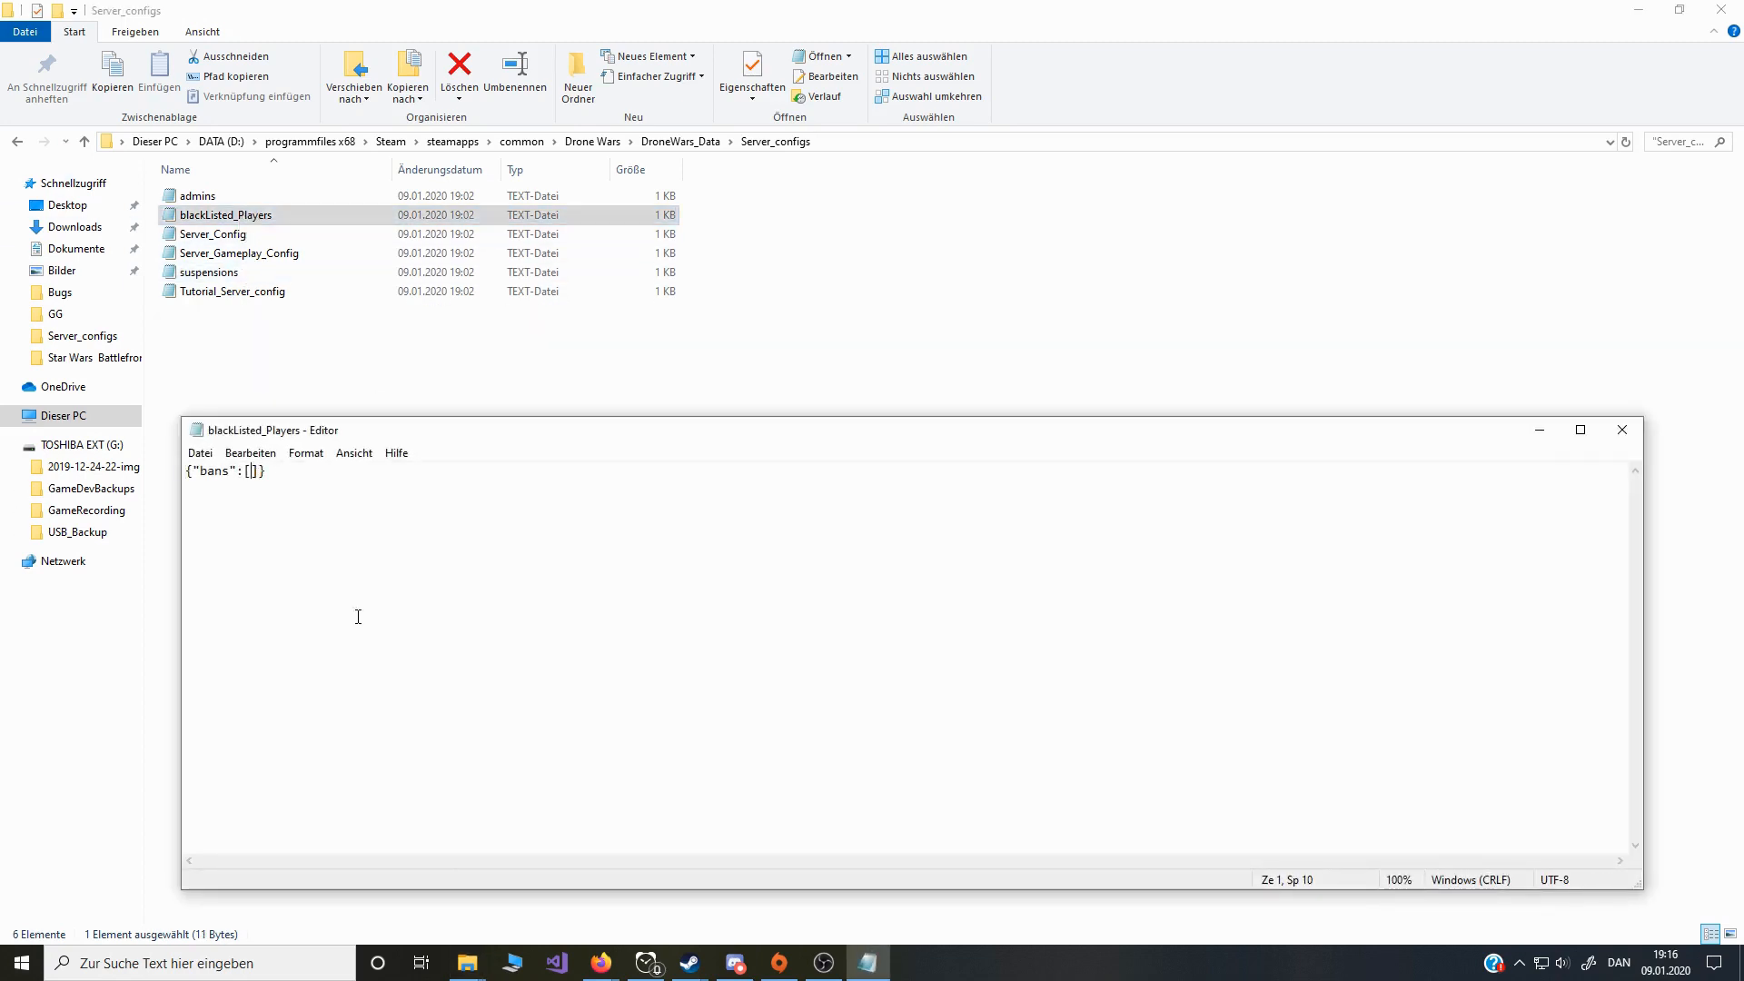
{"action": "type", "text": "\"\""}
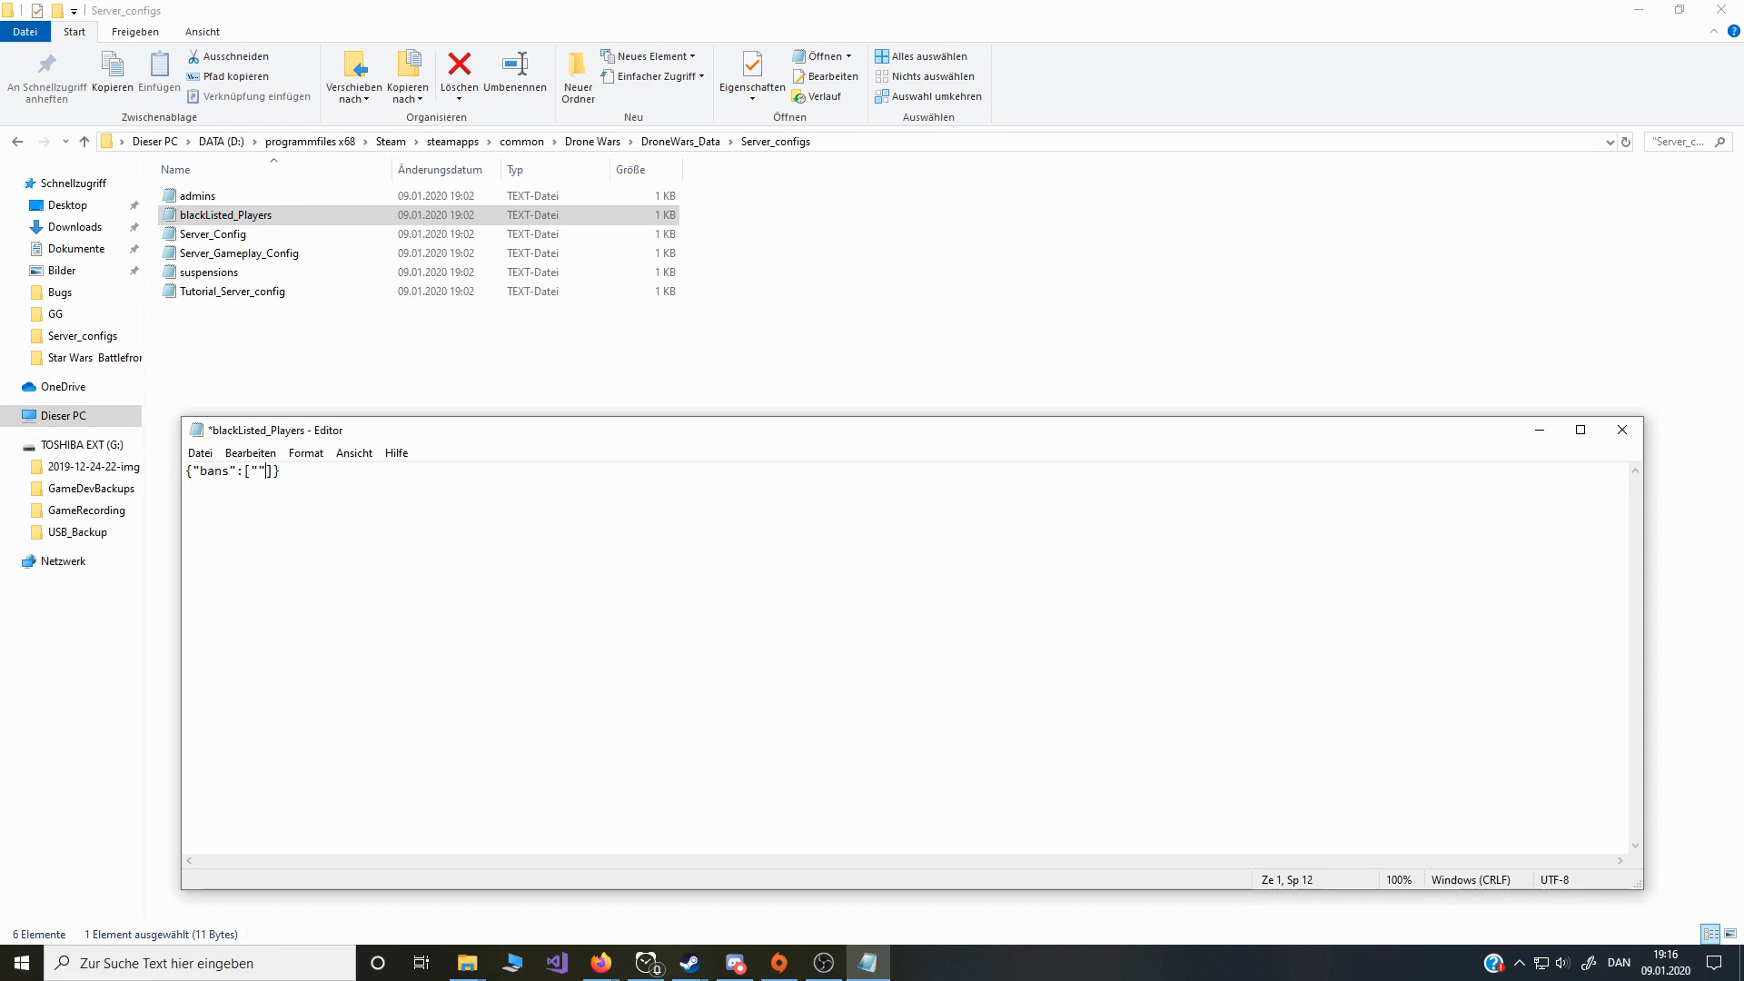
{"action": "key", "text": "Left"}
{"action": "type", "text": "39874893764"}
{"action": "type", "text": ";"}
{"action": "type", "text": "reason"}
{"action": "left_click_drag", "start_coordinate": [494, 438], "coordinate": [414, 365]}
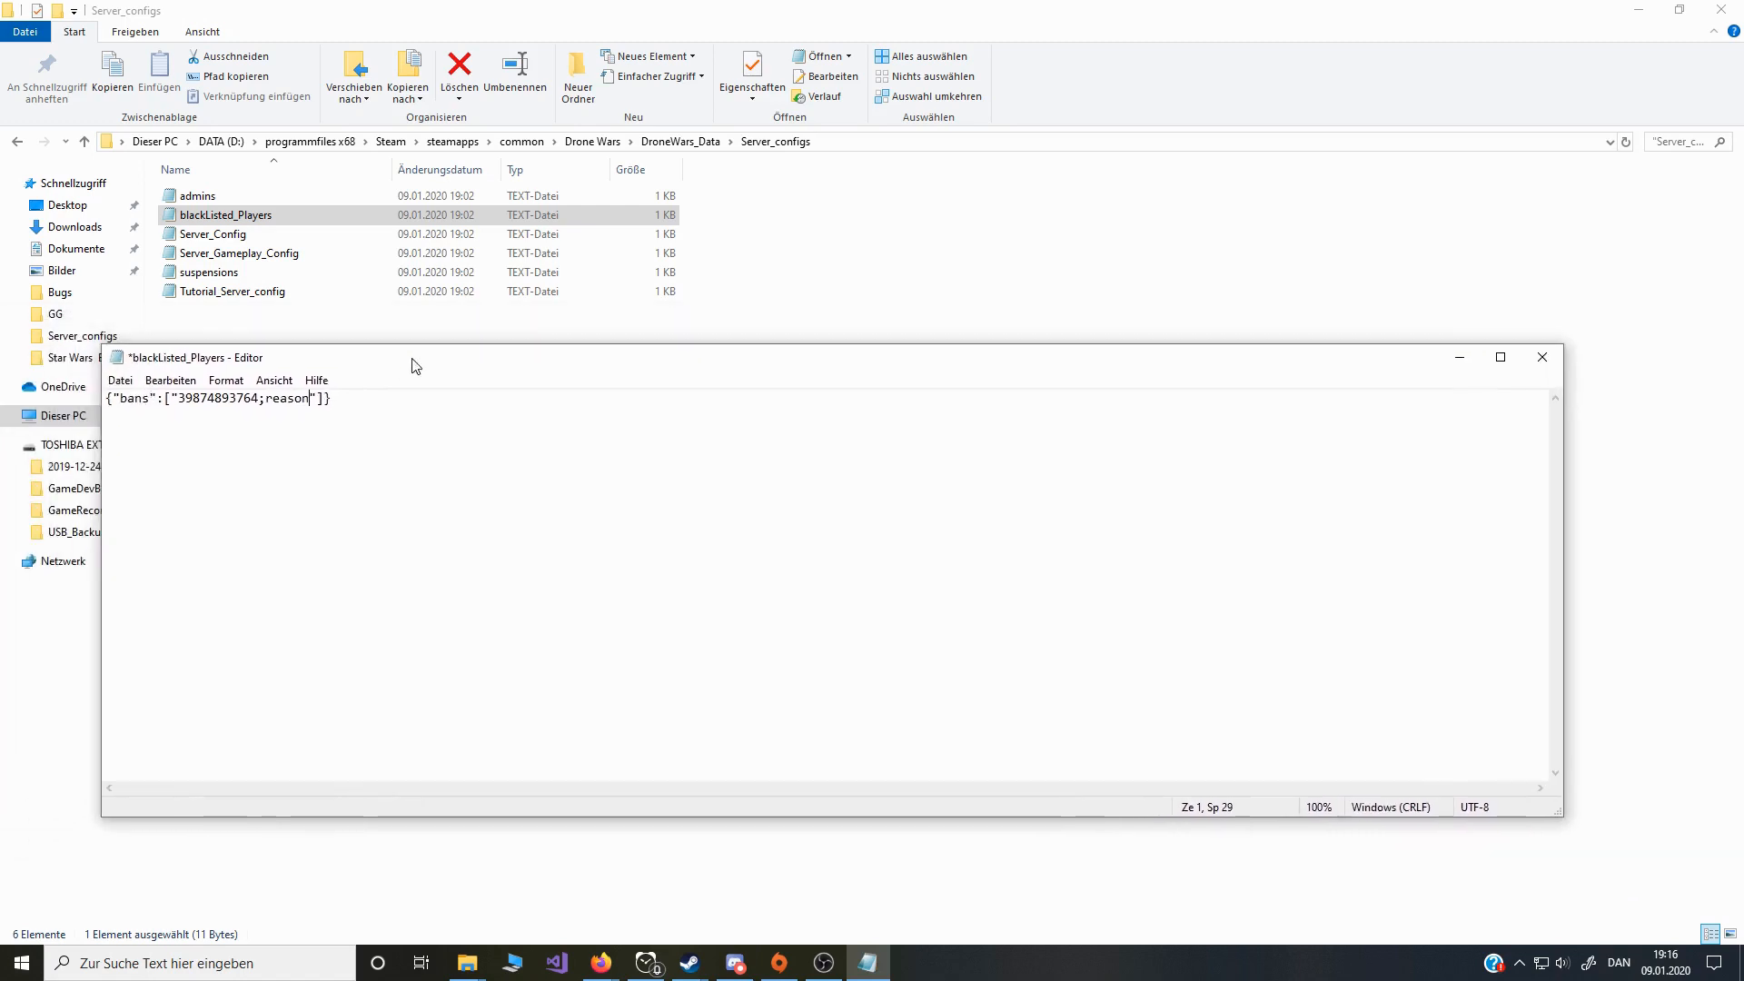
{"action": "left_click", "coordinate": [1542, 357]}
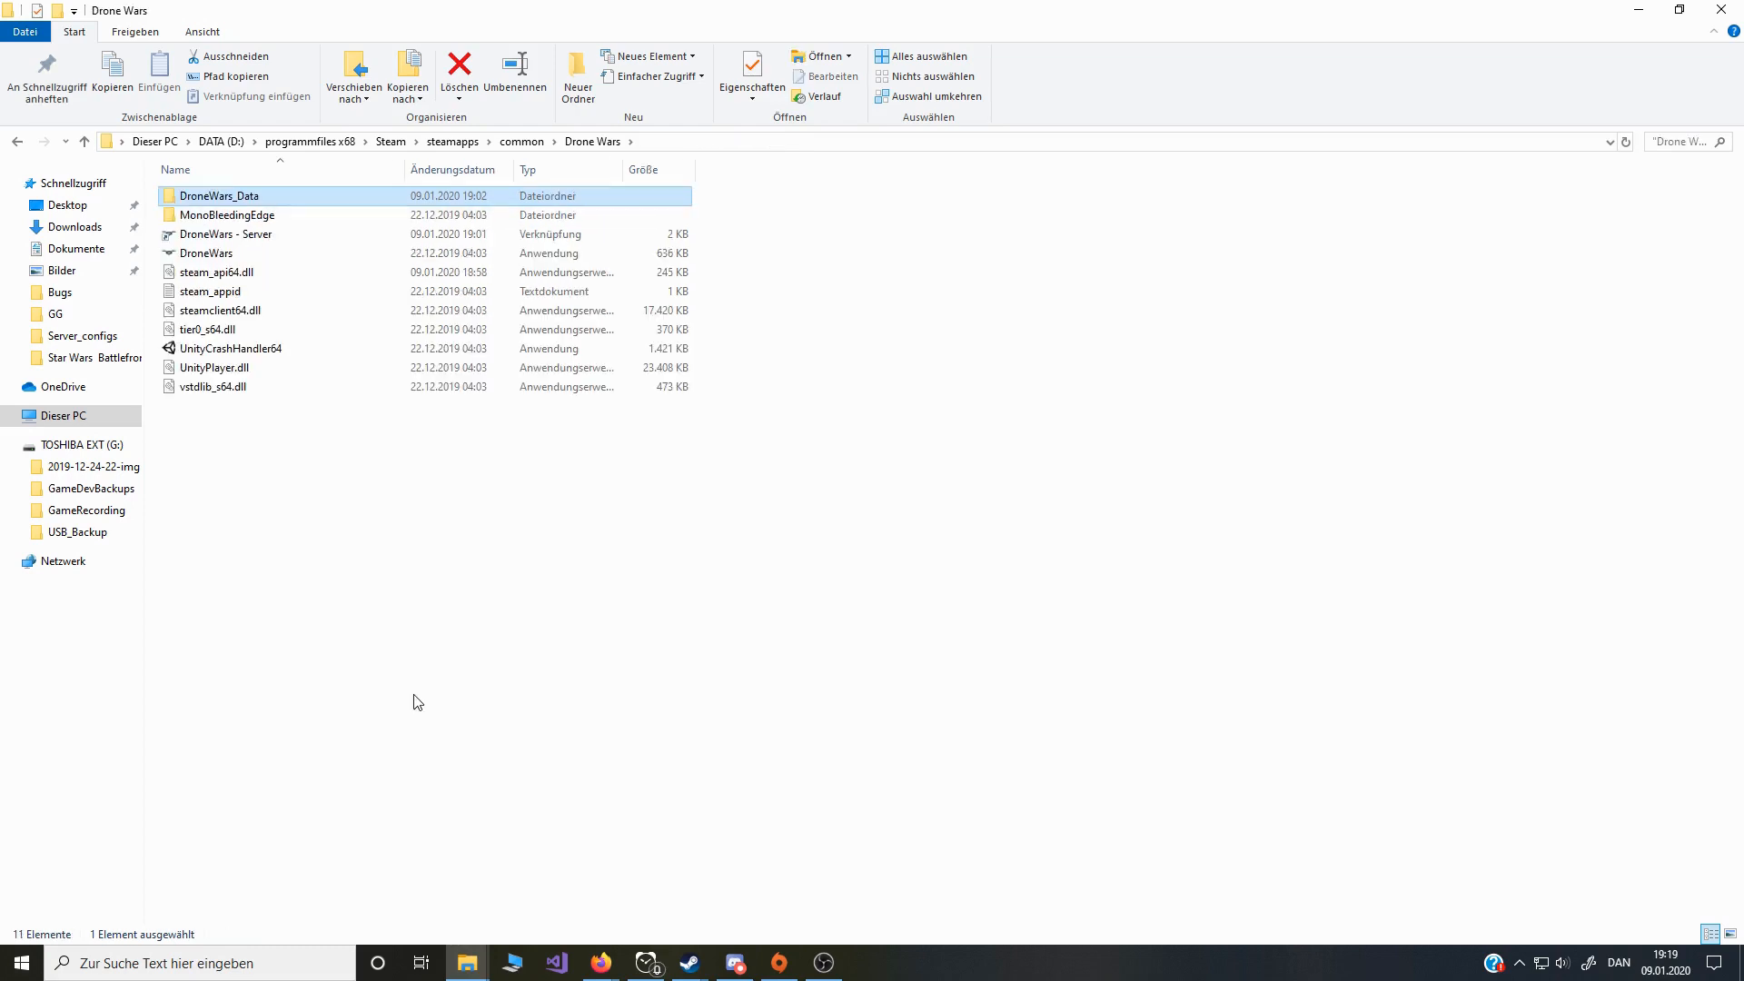
Step: Find and open Windows Defender Firewall with advanced security, maximize it and show the inbound rules (Eingehende Regeln)
{"action": "left_click", "coordinate": [205, 971]}
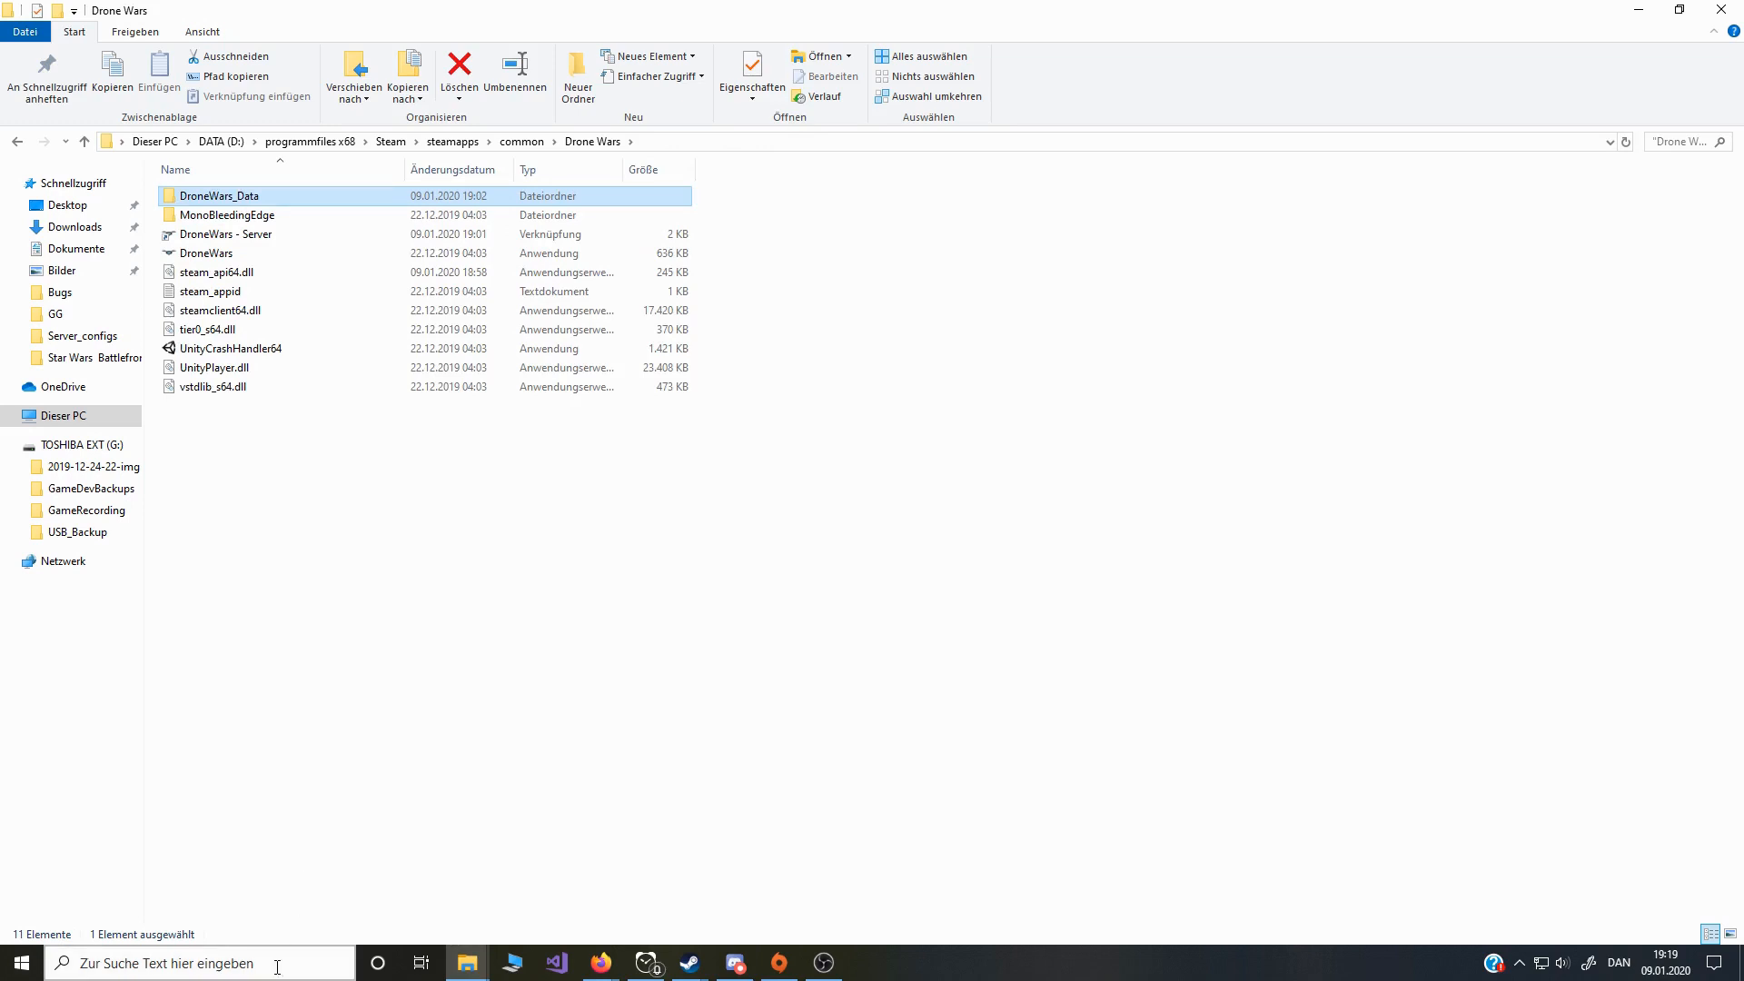
{"action": "type", "text": "fir"}
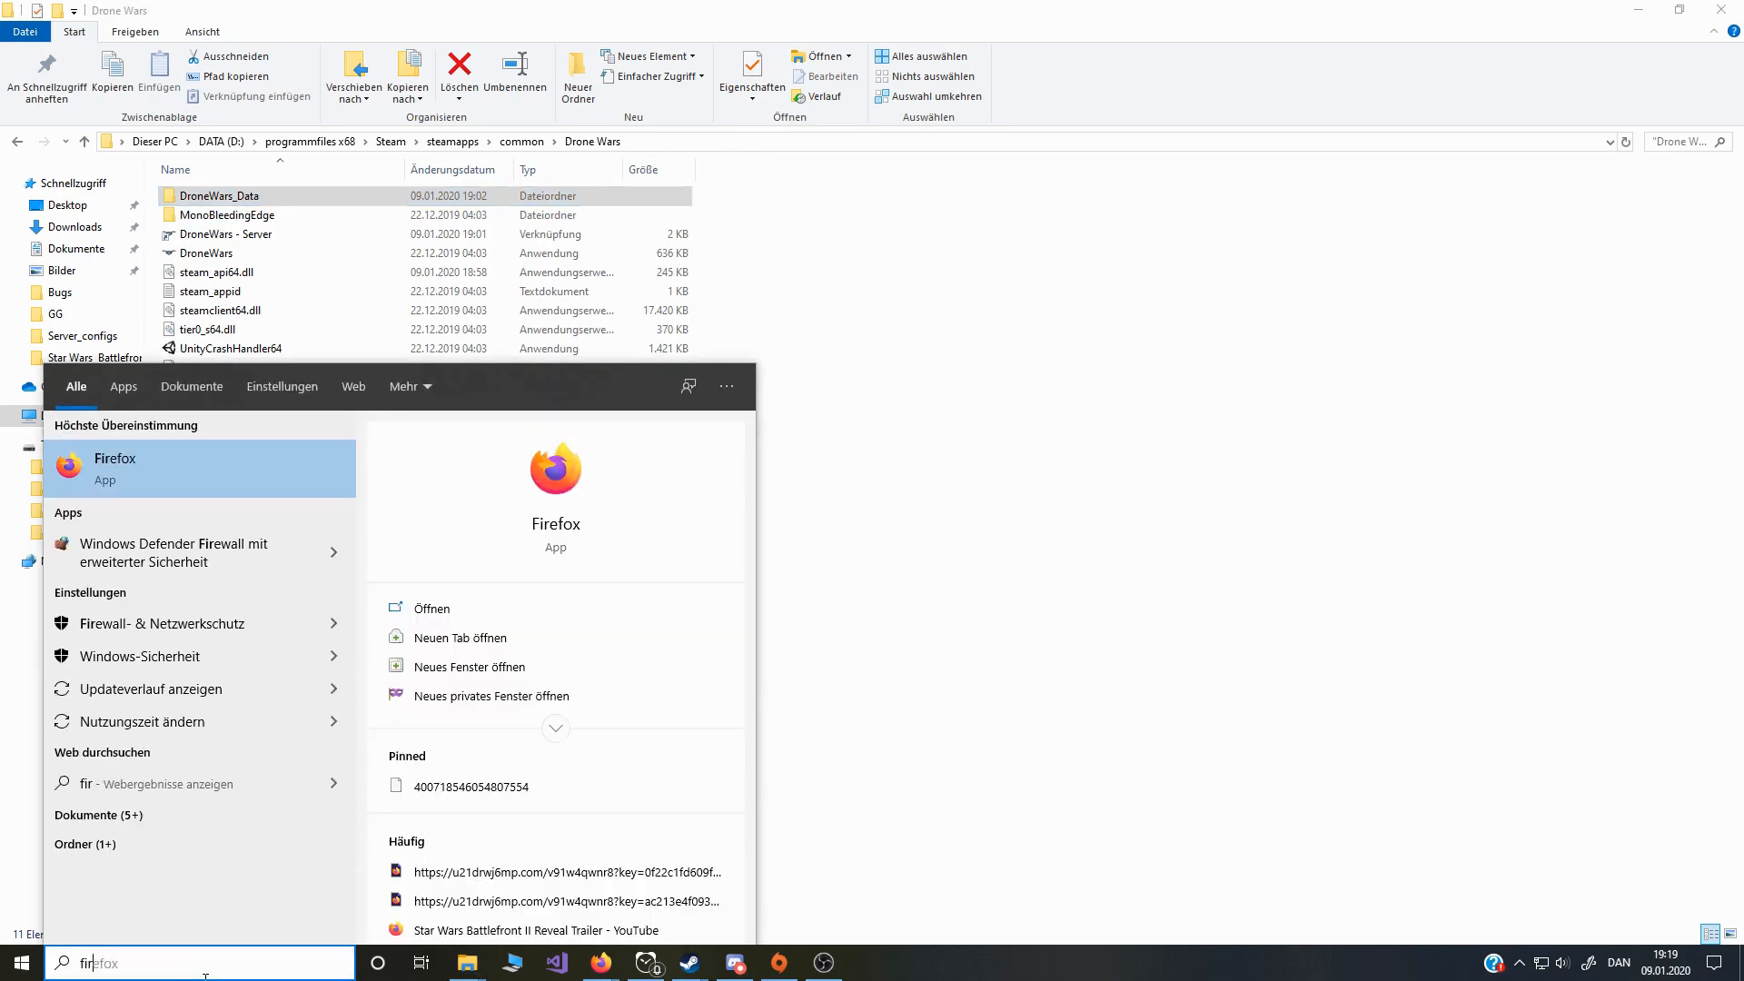
{"action": "key", "text": "Down"}
{"action": "key", "text": "Escape"}
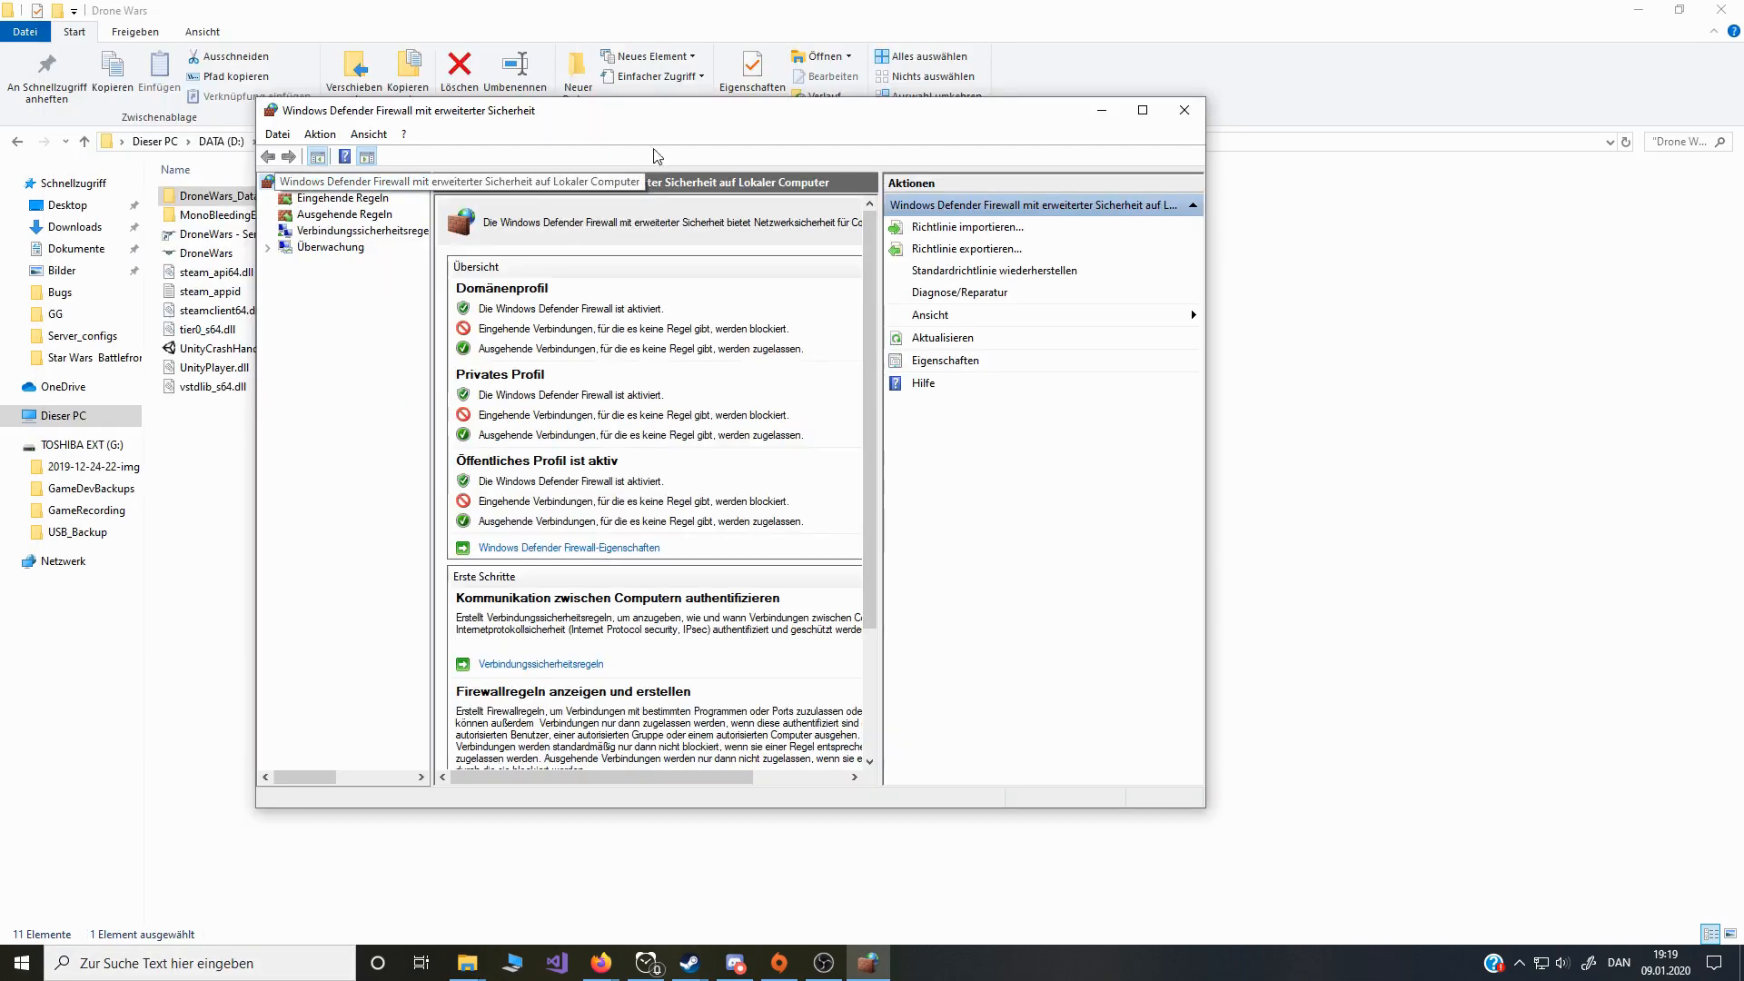
{"action": "left_click", "coordinate": [1142, 111]}
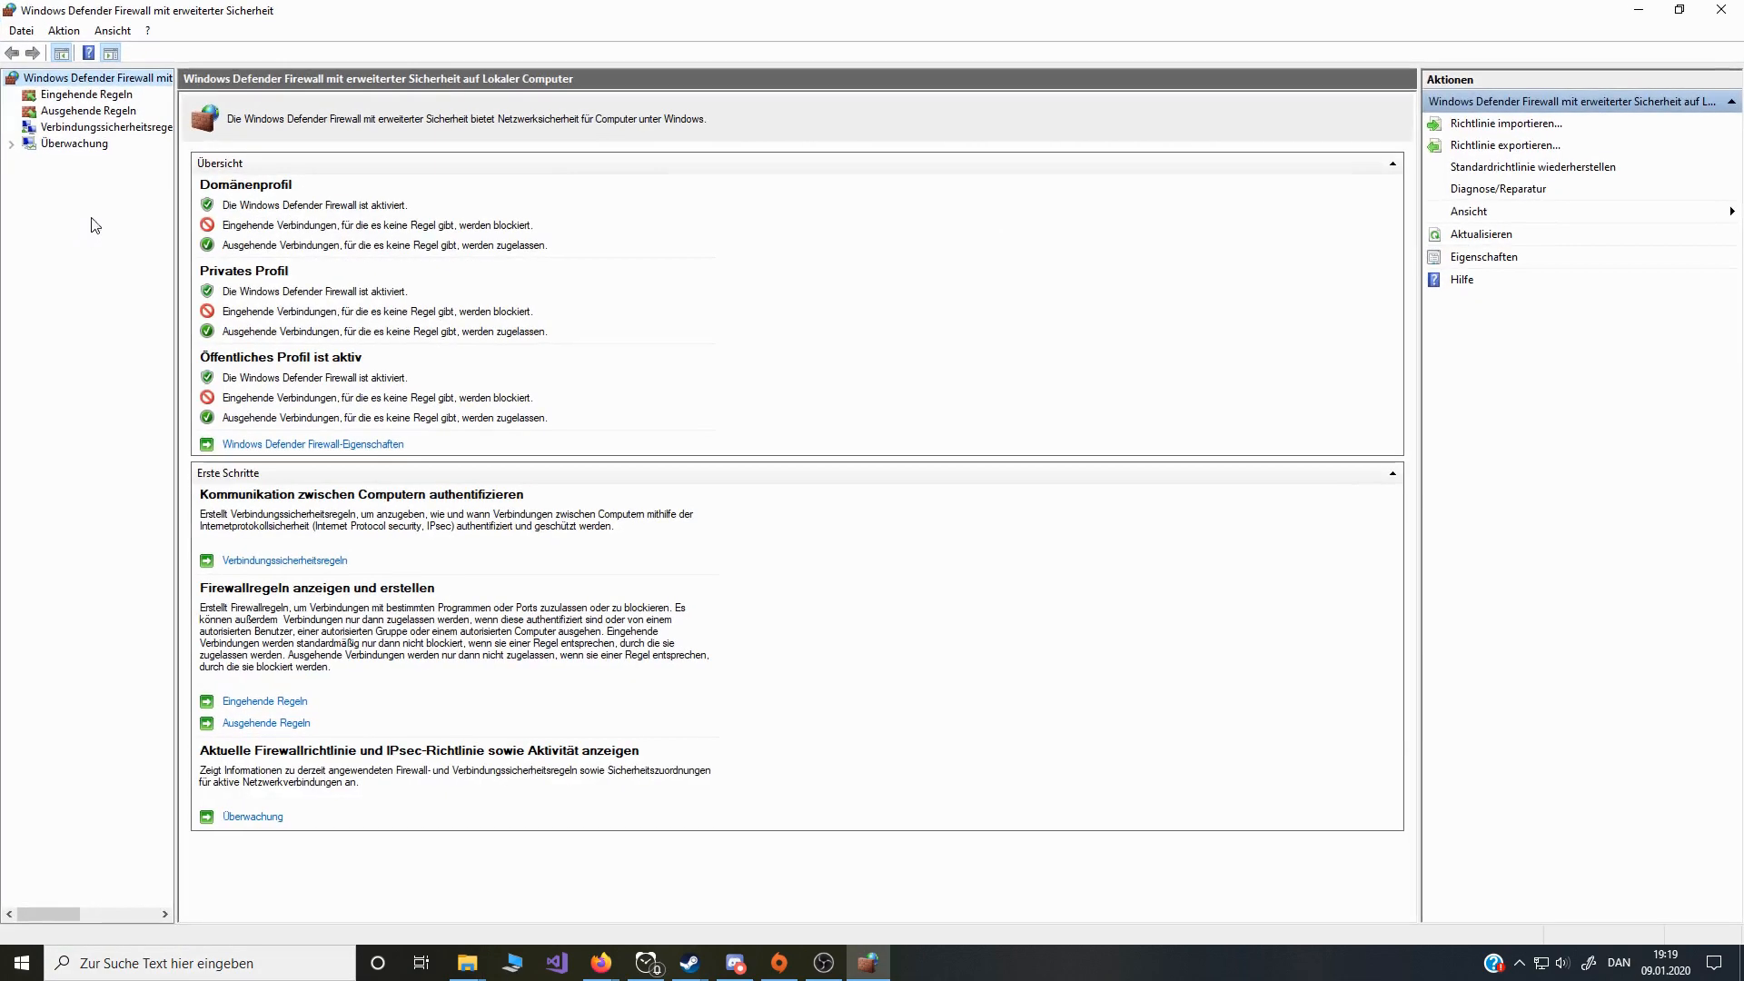
{"action": "left_click", "coordinate": [81, 95]}
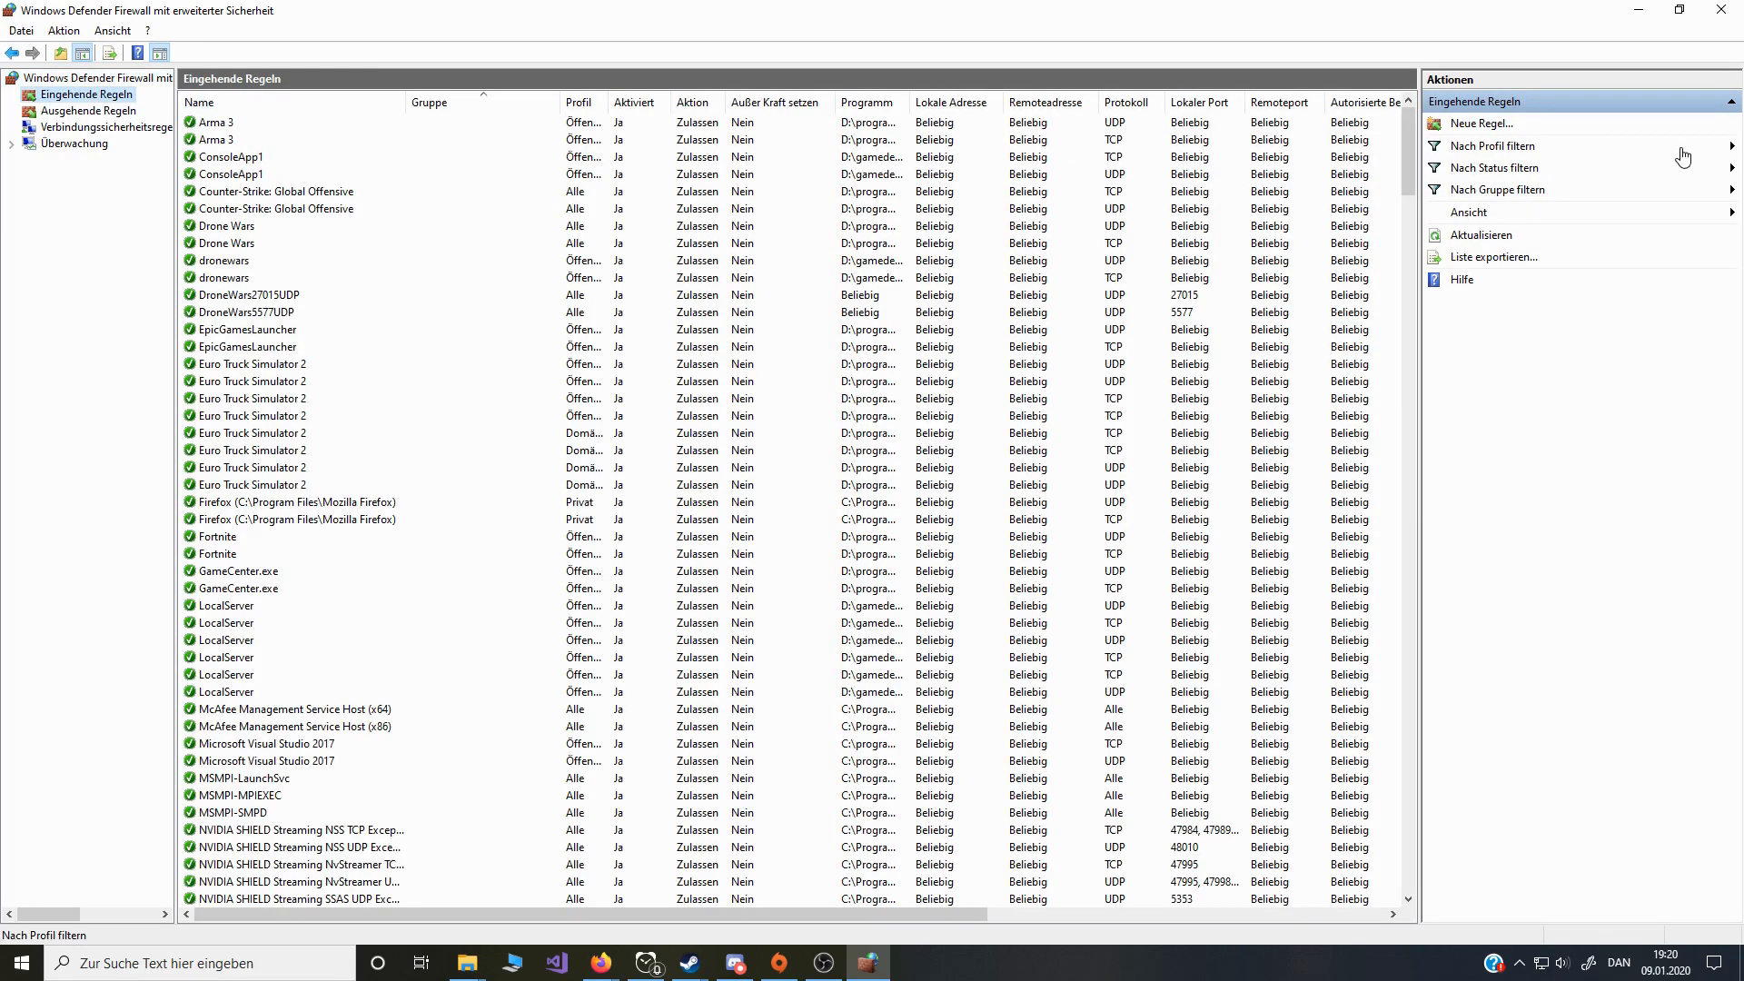
Step: Start a new inbound rule of type Port for UDP on the specific local port 5577
{"action": "left_click", "coordinate": [1479, 125]}
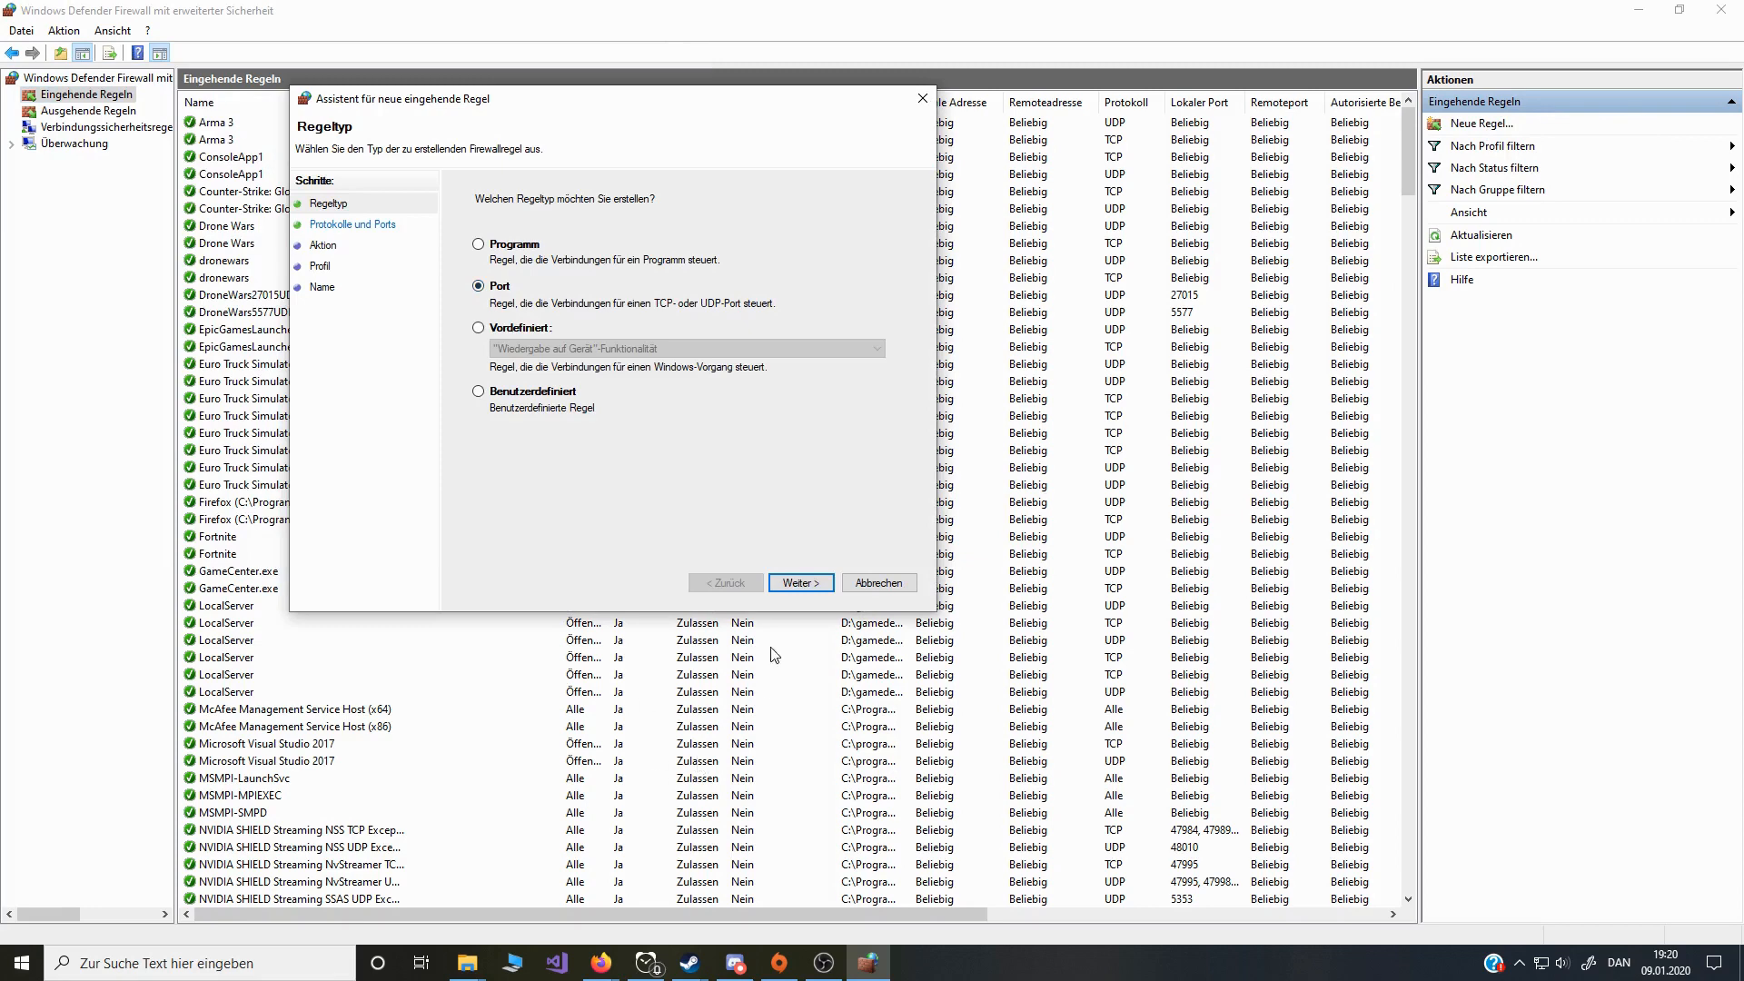
{"action": "left_click", "coordinate": [801, 584]}
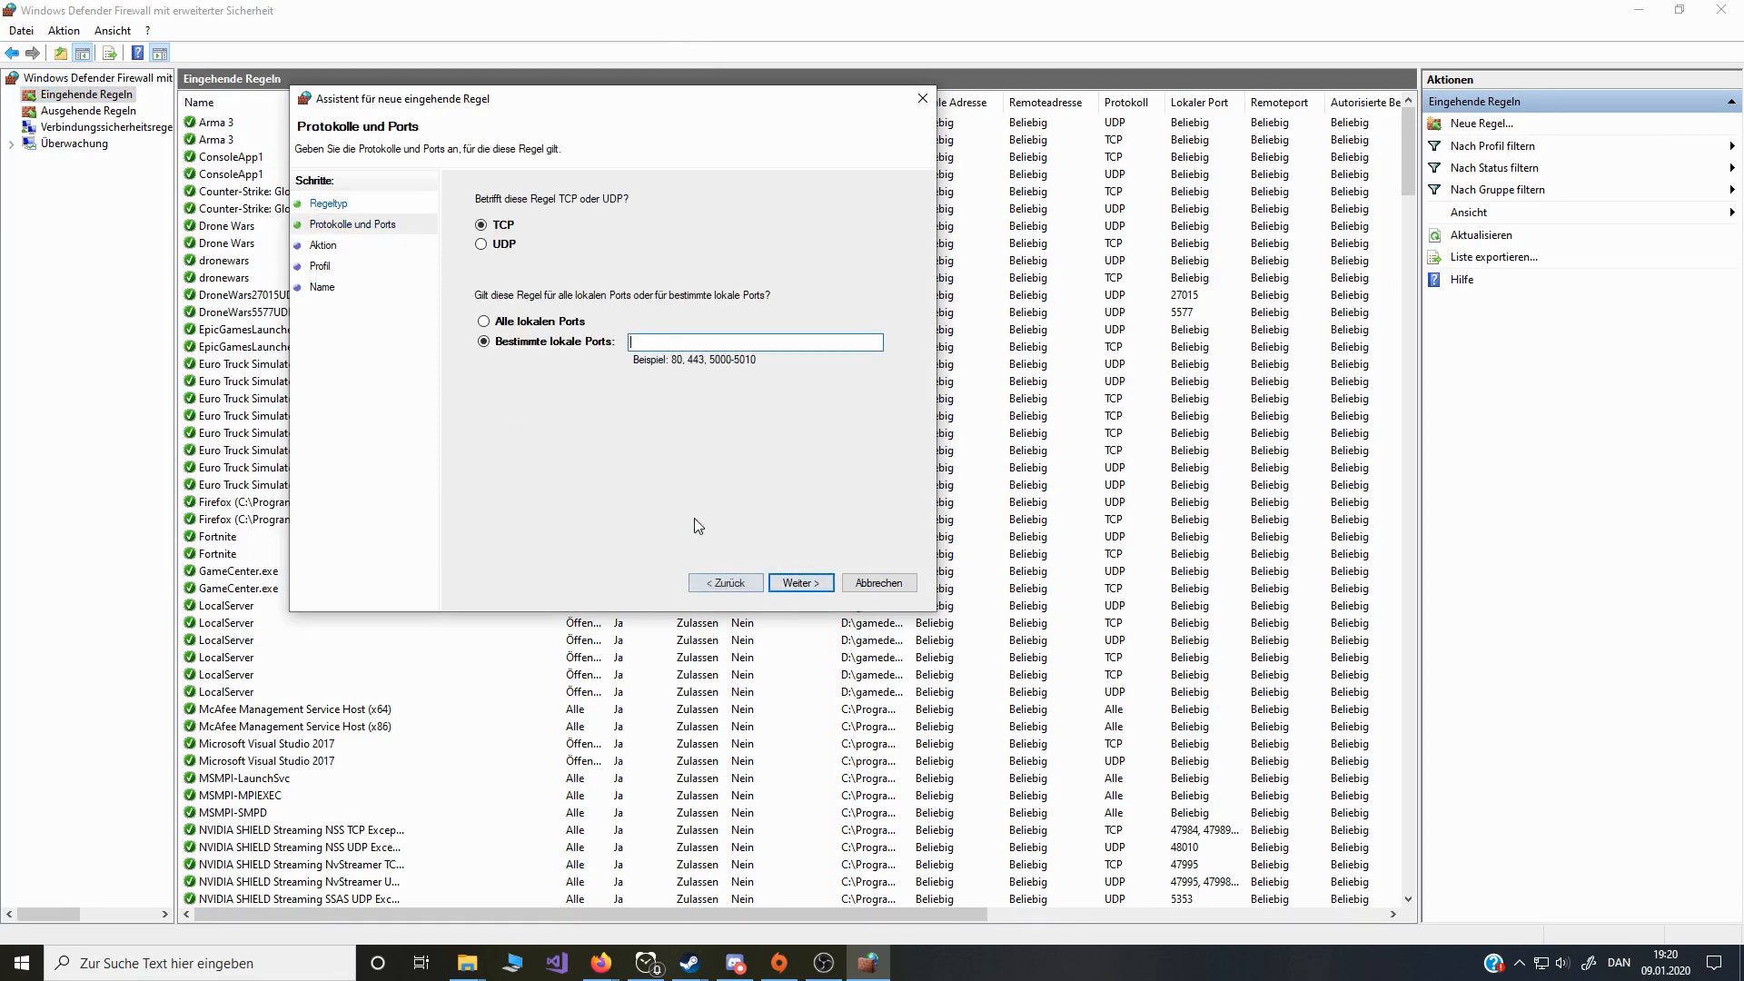
{"action": "left_click", "coordinate": [482, 245]}
{"action": "left_click", "coordinate": [645, 342]}
{"action": "type", "text": "5577"}
{"action": "left_click", "coordinate": [799, 583]}
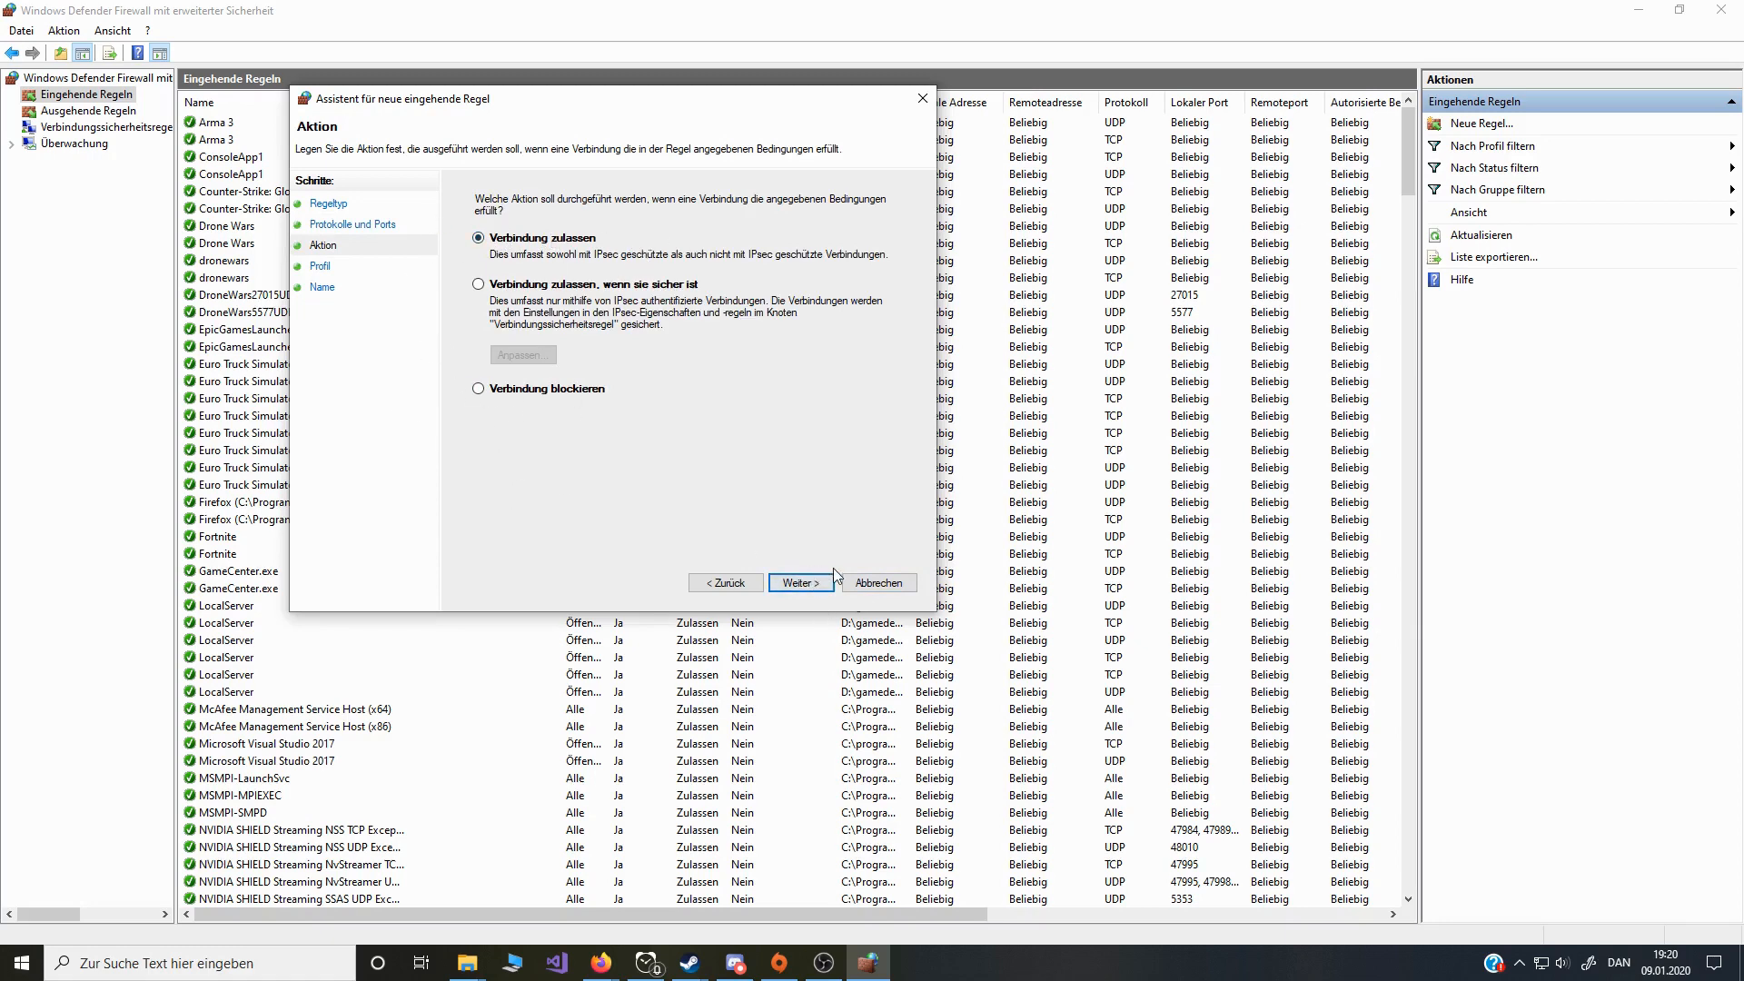
Step: Allow the connection with the default profiles, name the rule DroneWarsPort and cancel the rule wizard
{"action": "left_click", "coordinate": [799, 582]}
{"action": "left_click", "coordinate": [800, 582]}
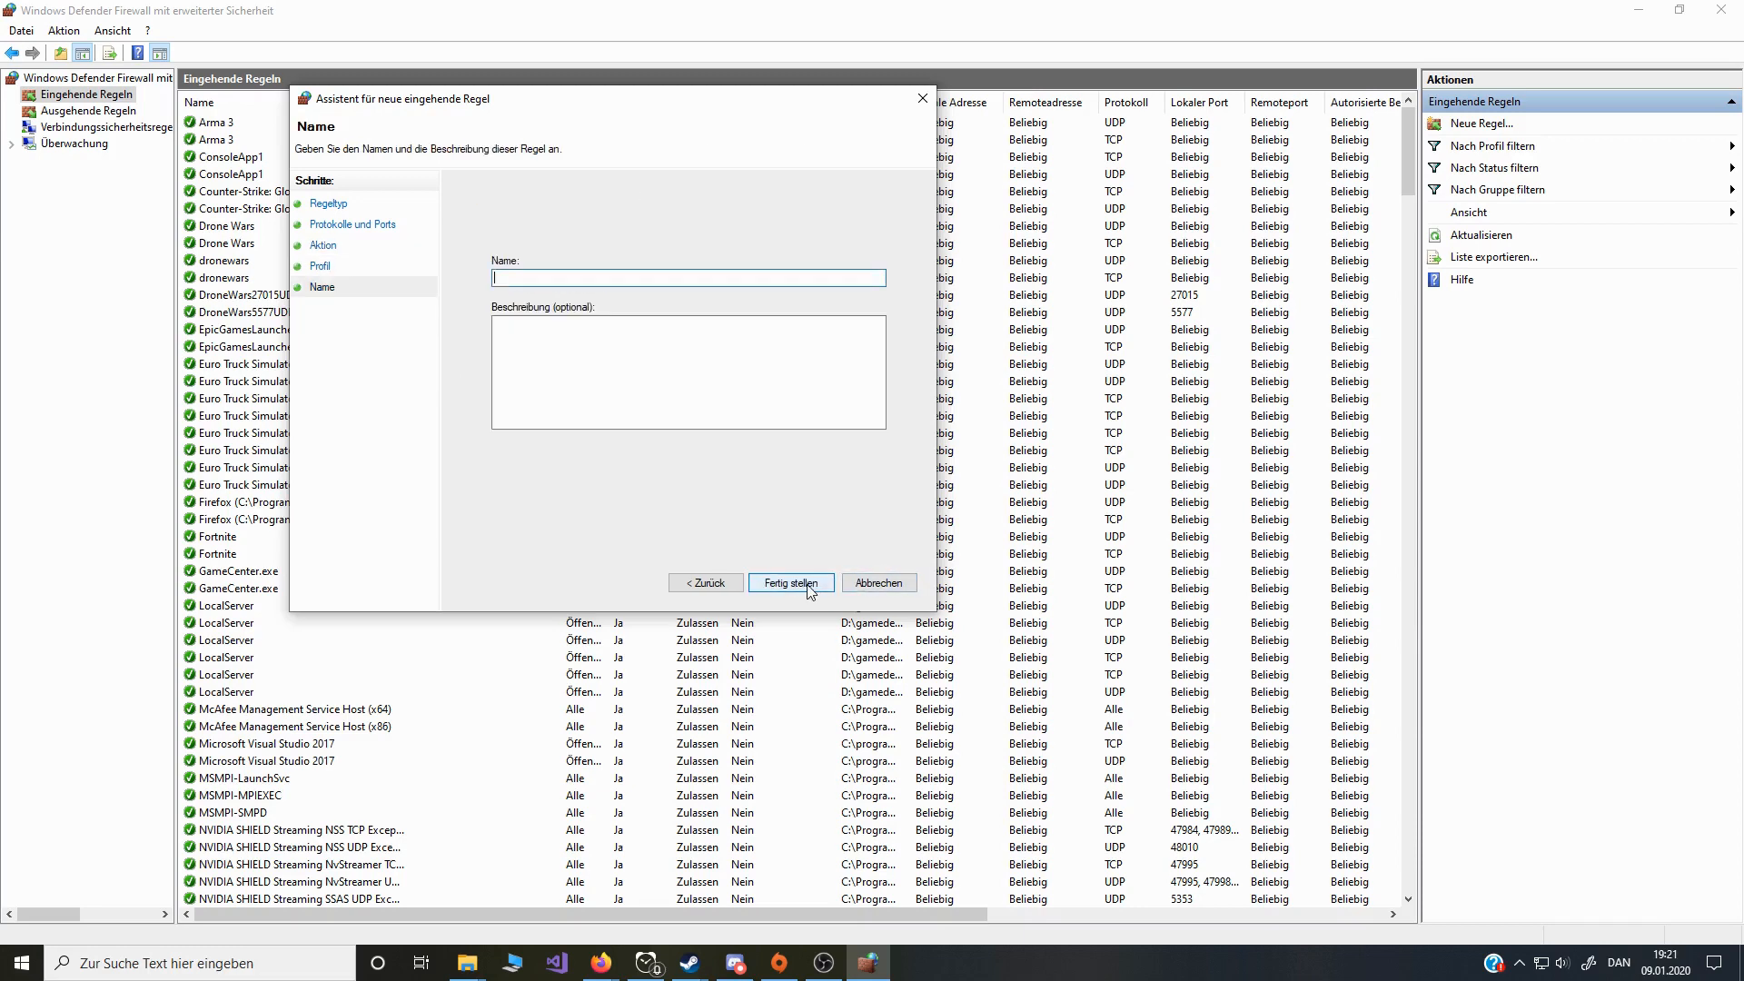
{"action": "type", "text": "DroneWarsPort"}
{"action": "left_click", "coordinate": [598, 347]}
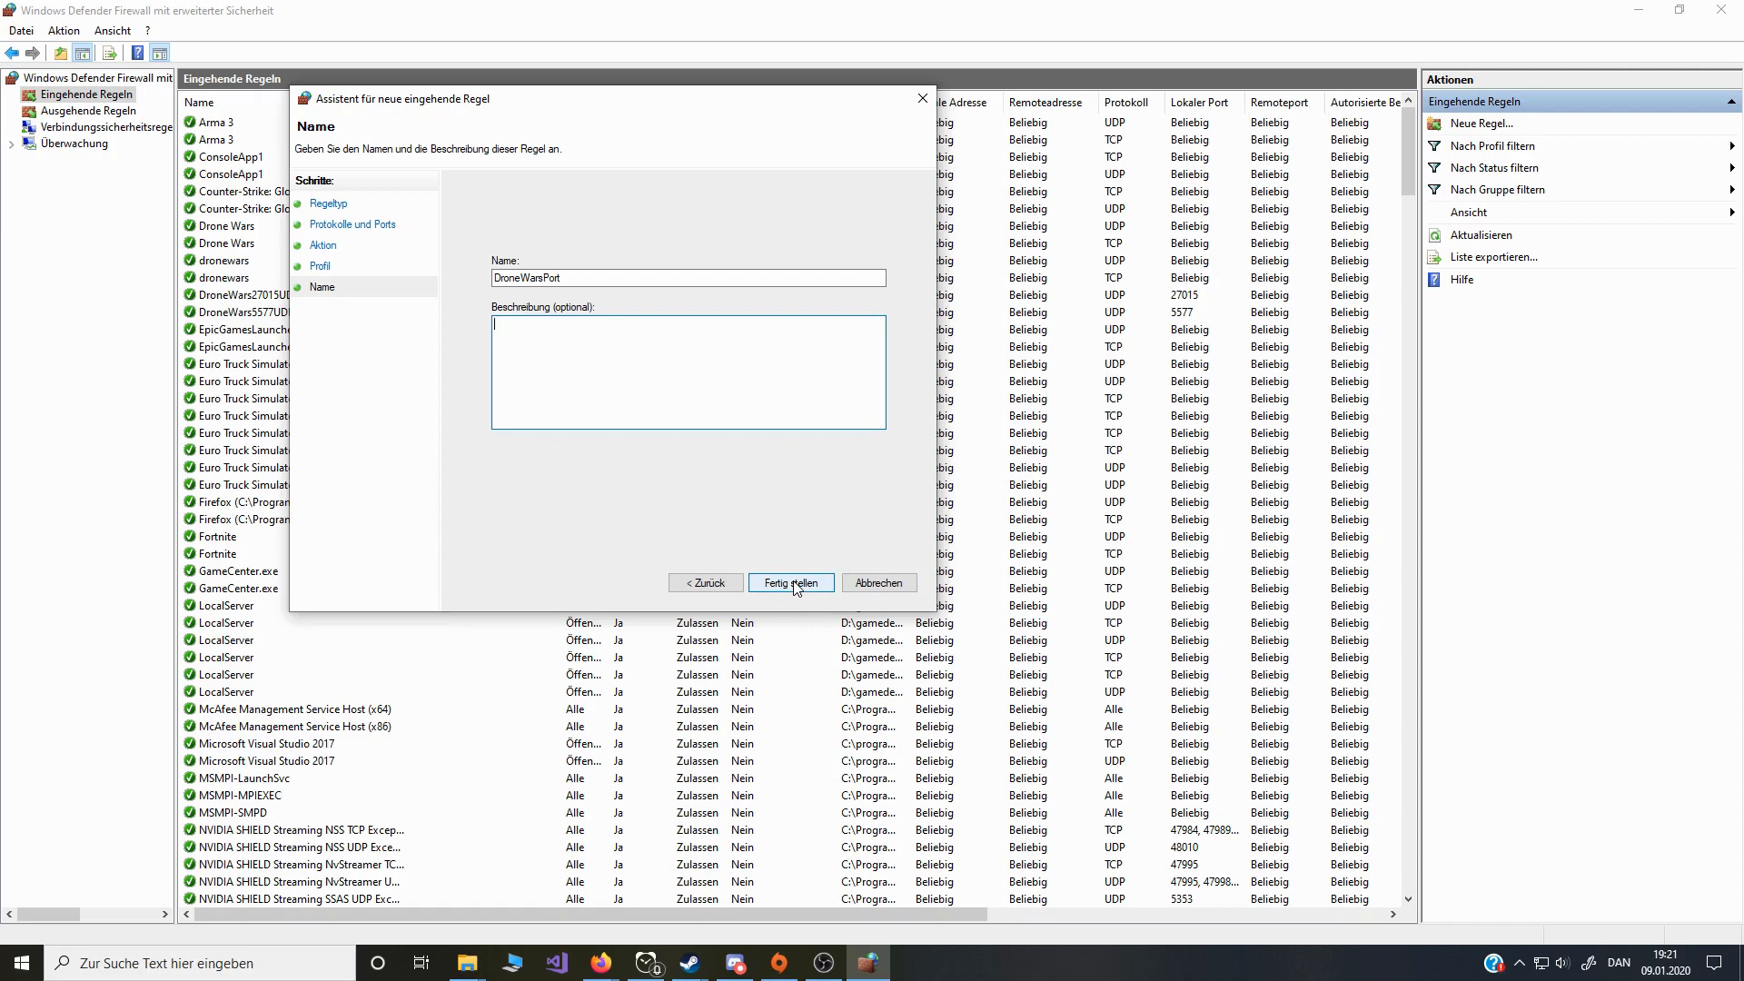
{"action": "left_click", "coordinate": [872, 584]}
Step: Set up another inbound Port rule for UDP port 27015, allowing the connection on all profiles, and cancel it at the naming stage
{"action": "left_click", "coordinate": [1469, 127]}
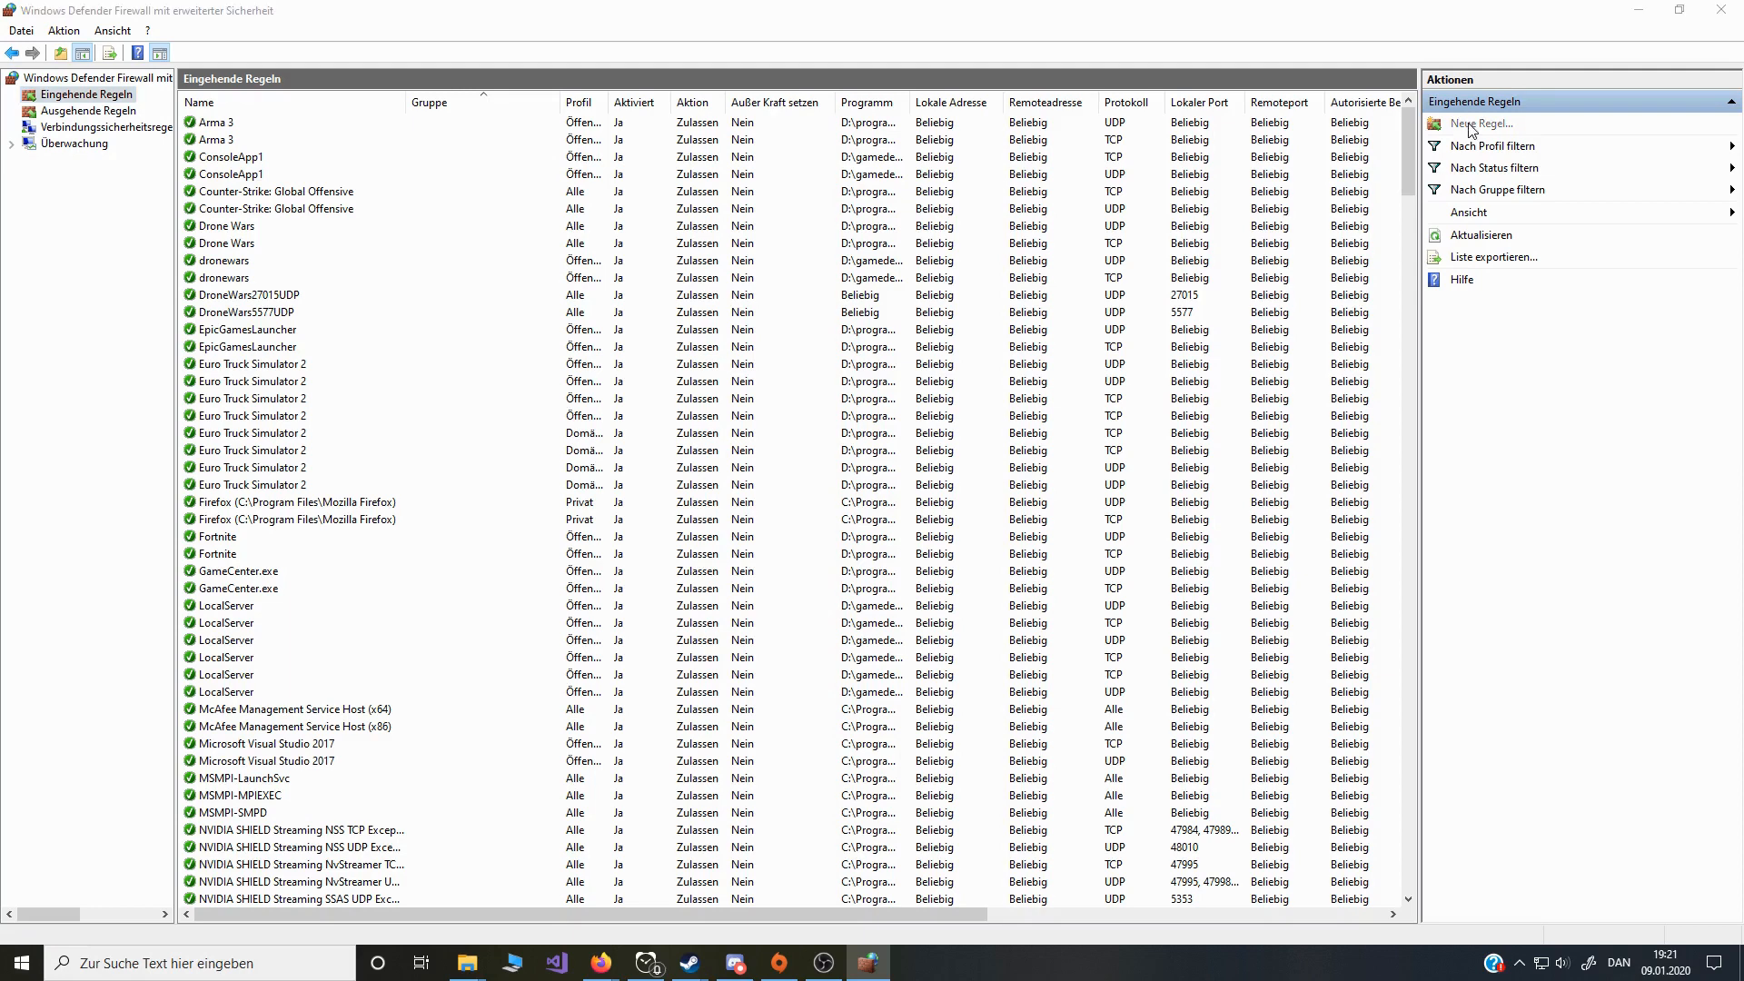
{"action": "left_click", "coordinate": [267, 272]}
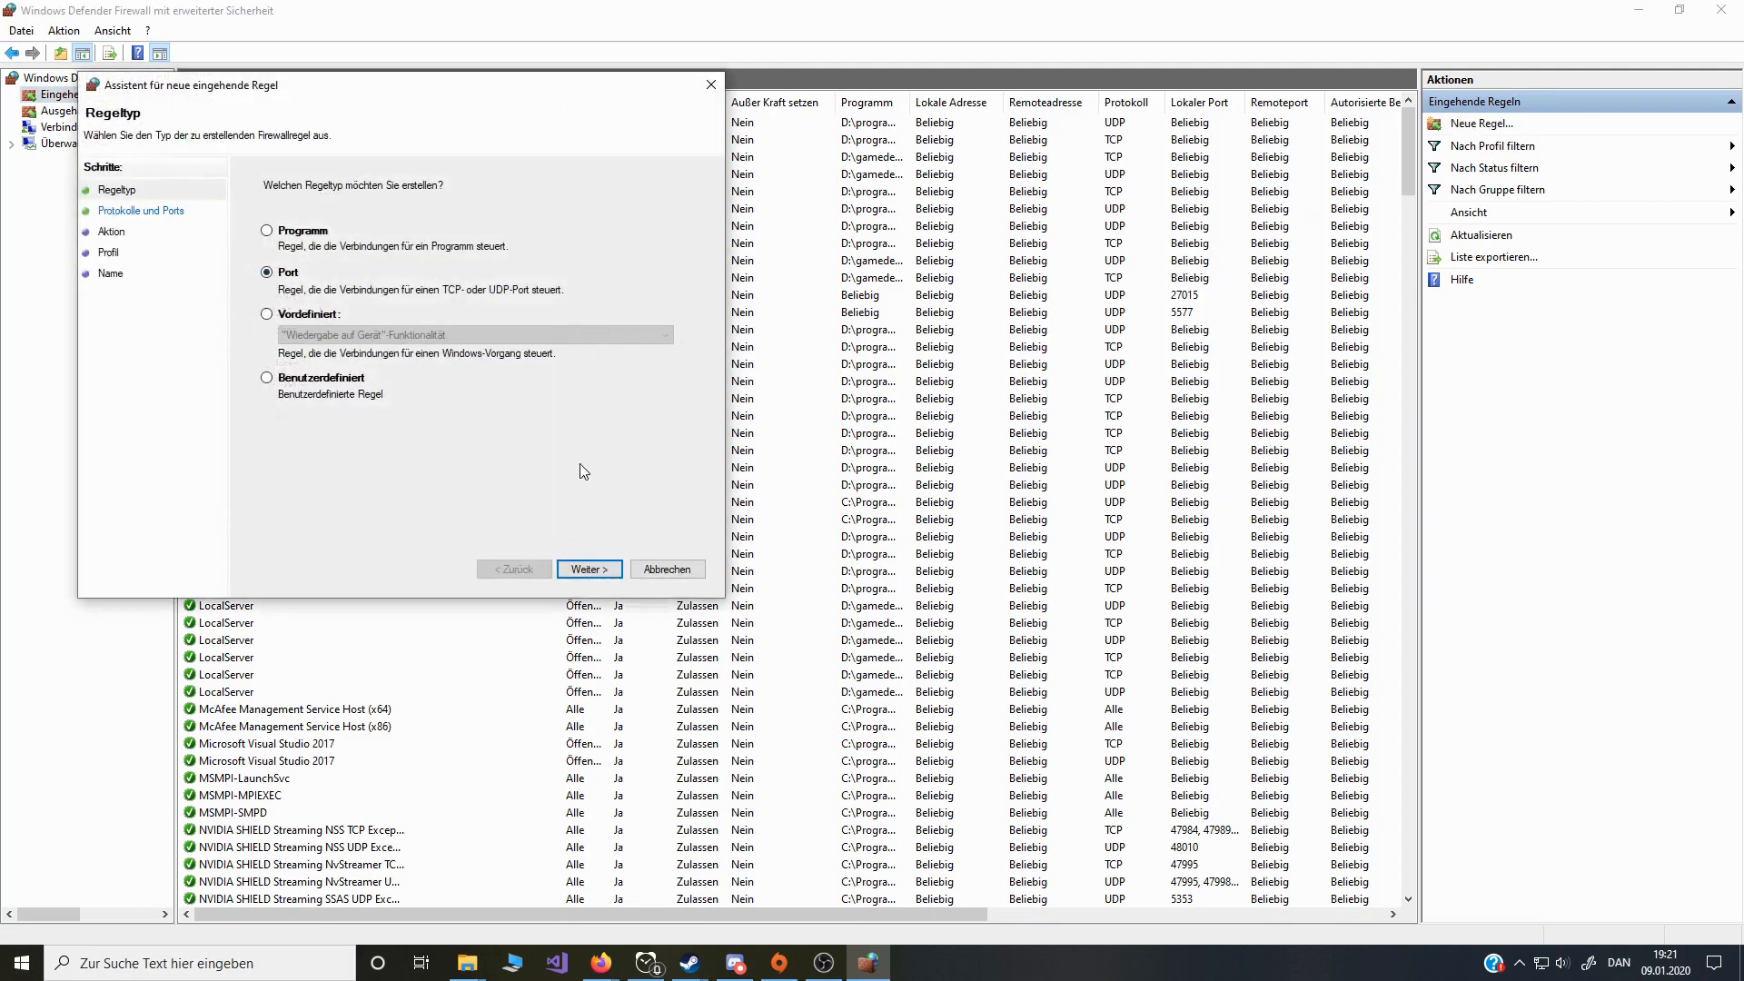
{"action": "left_click", "coordinate": [589, 568]}
{"action": "left_click", "coordinate": [272, 232]}
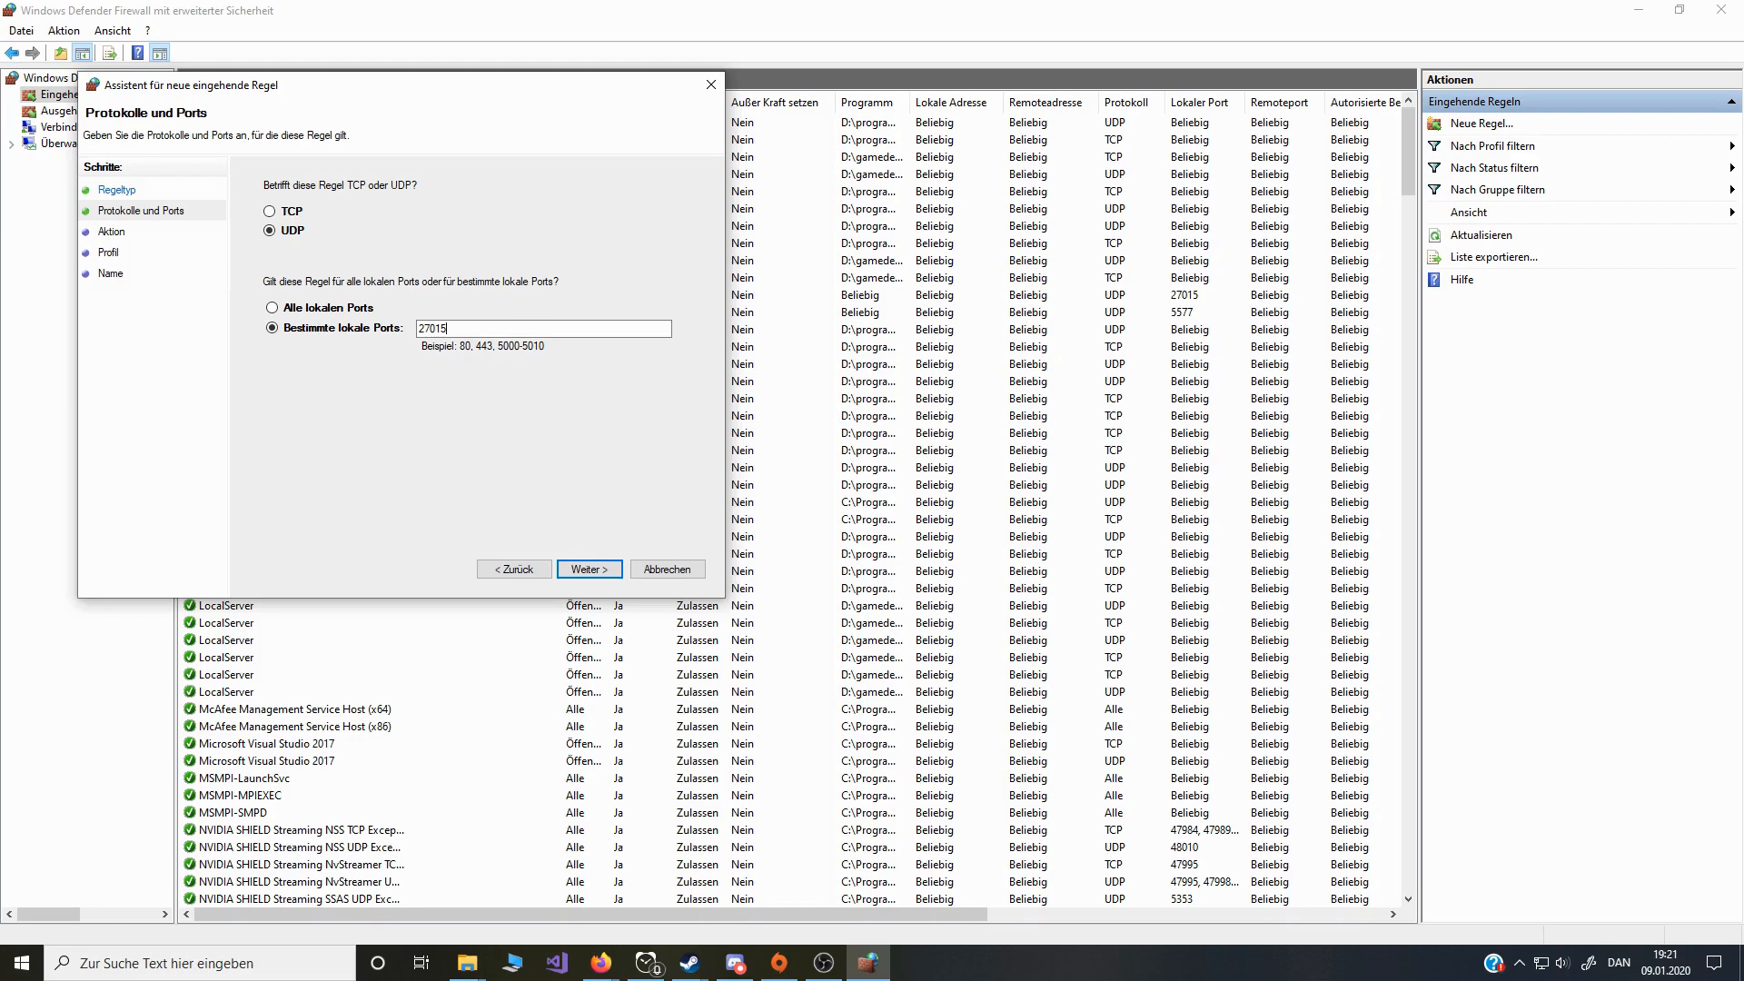
{"action": "left_click", "coordinate": [602, 565]}
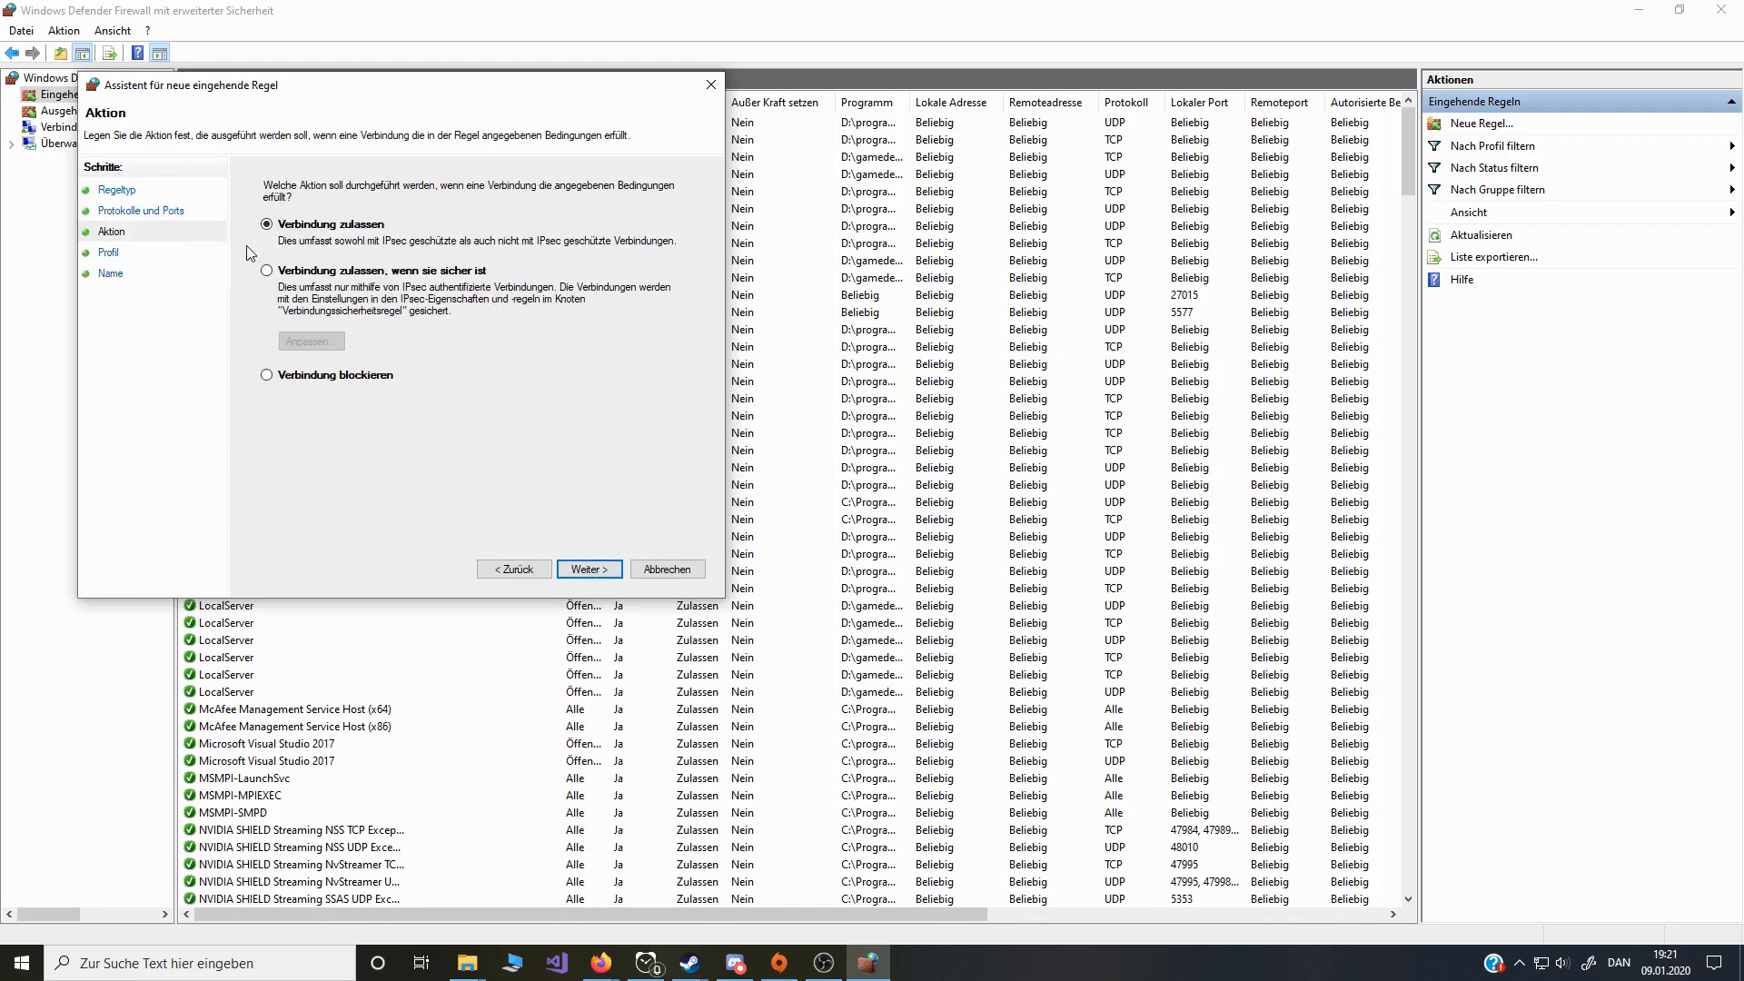
{"action": "left_click", "coordinate": [589, 570]}
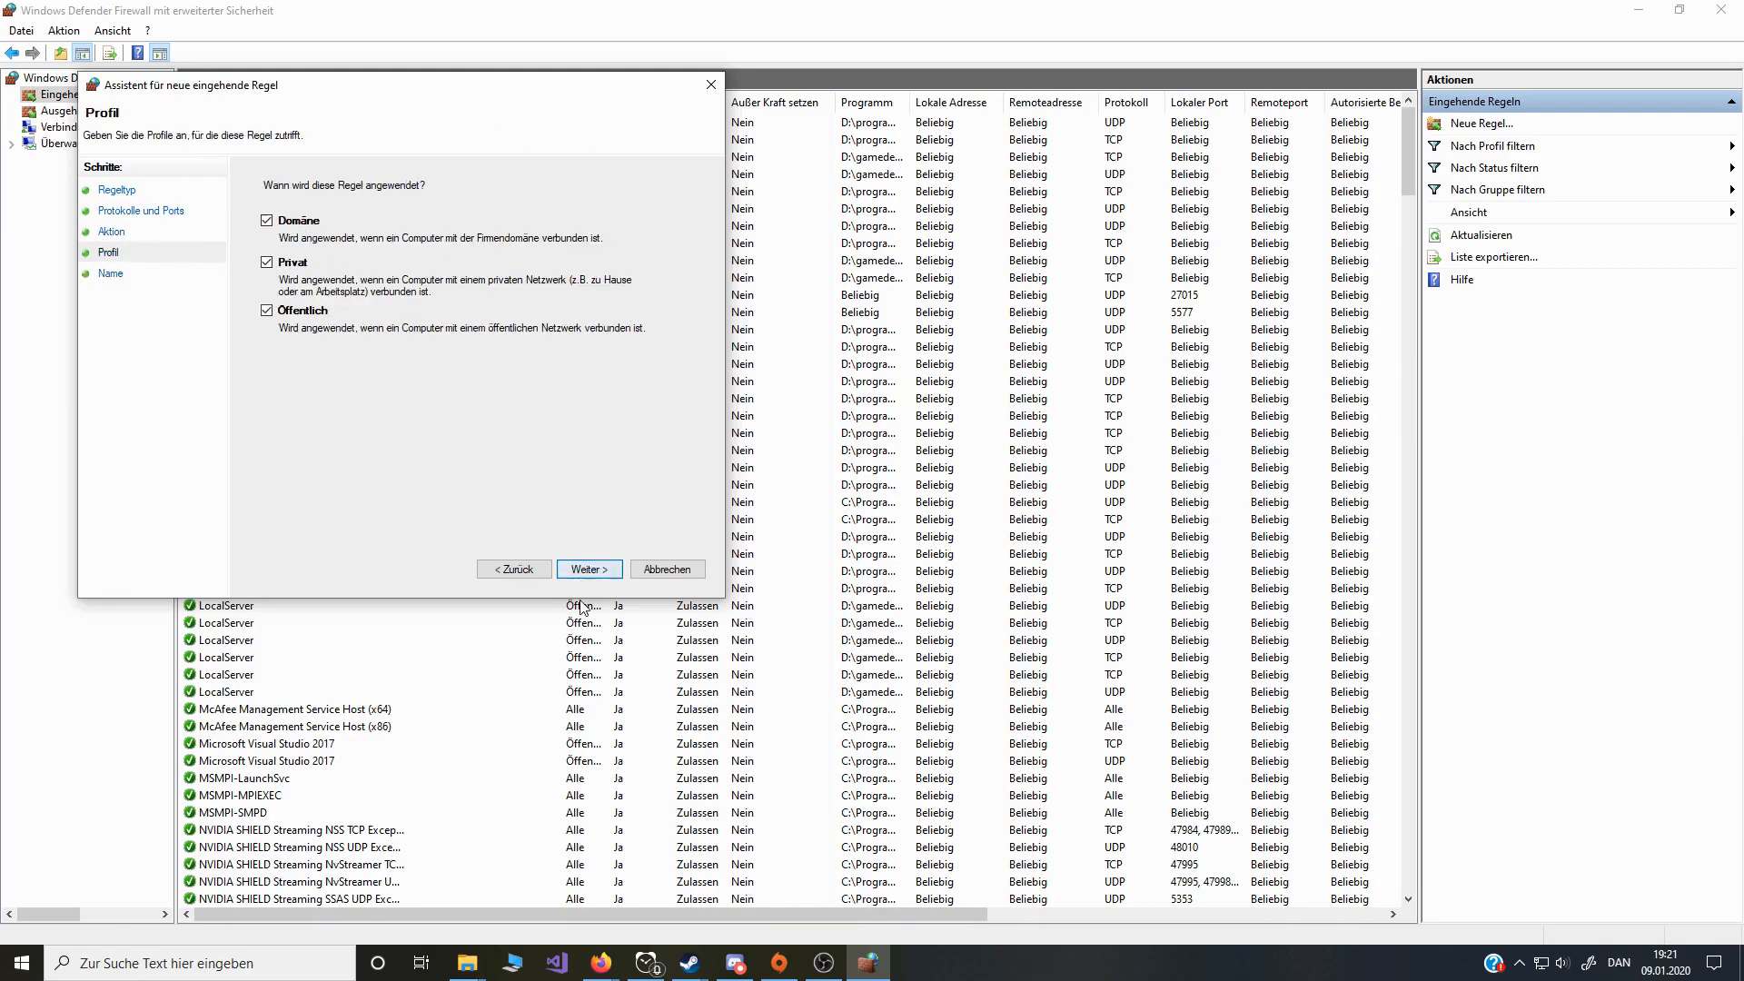
{"action": "left_click", "coordinate": [589, 571]}
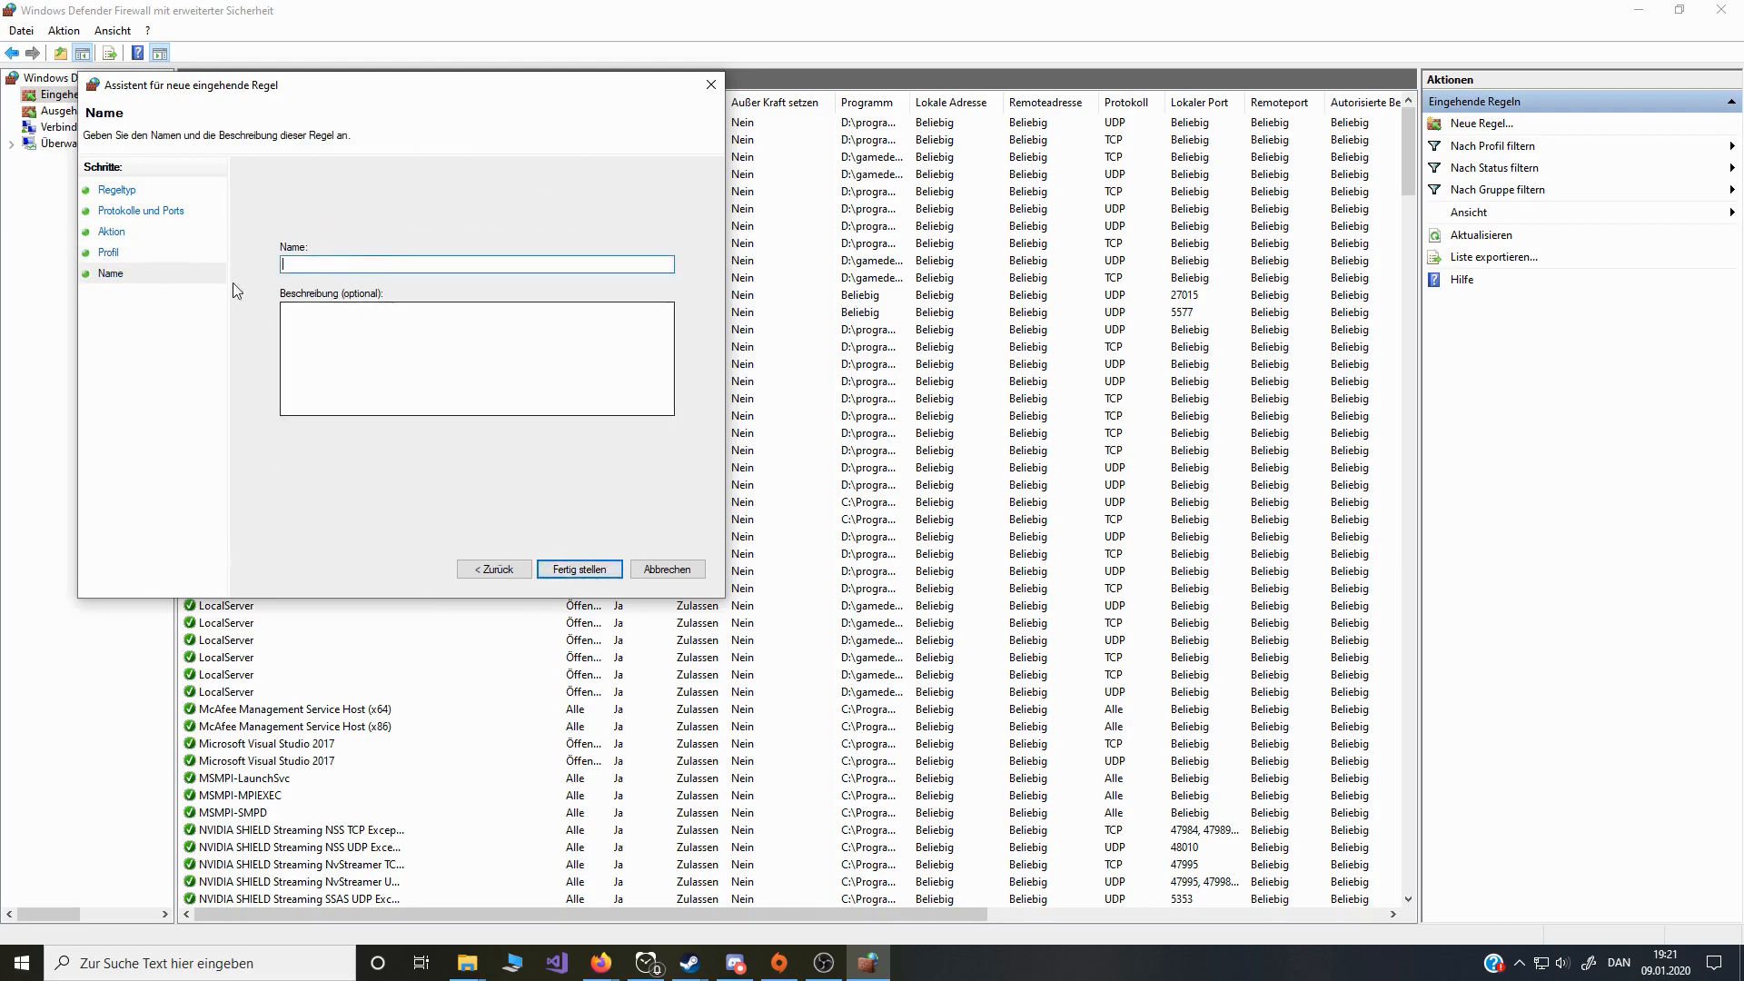
{"action": "left_click", "coordinate": [668, 572]}
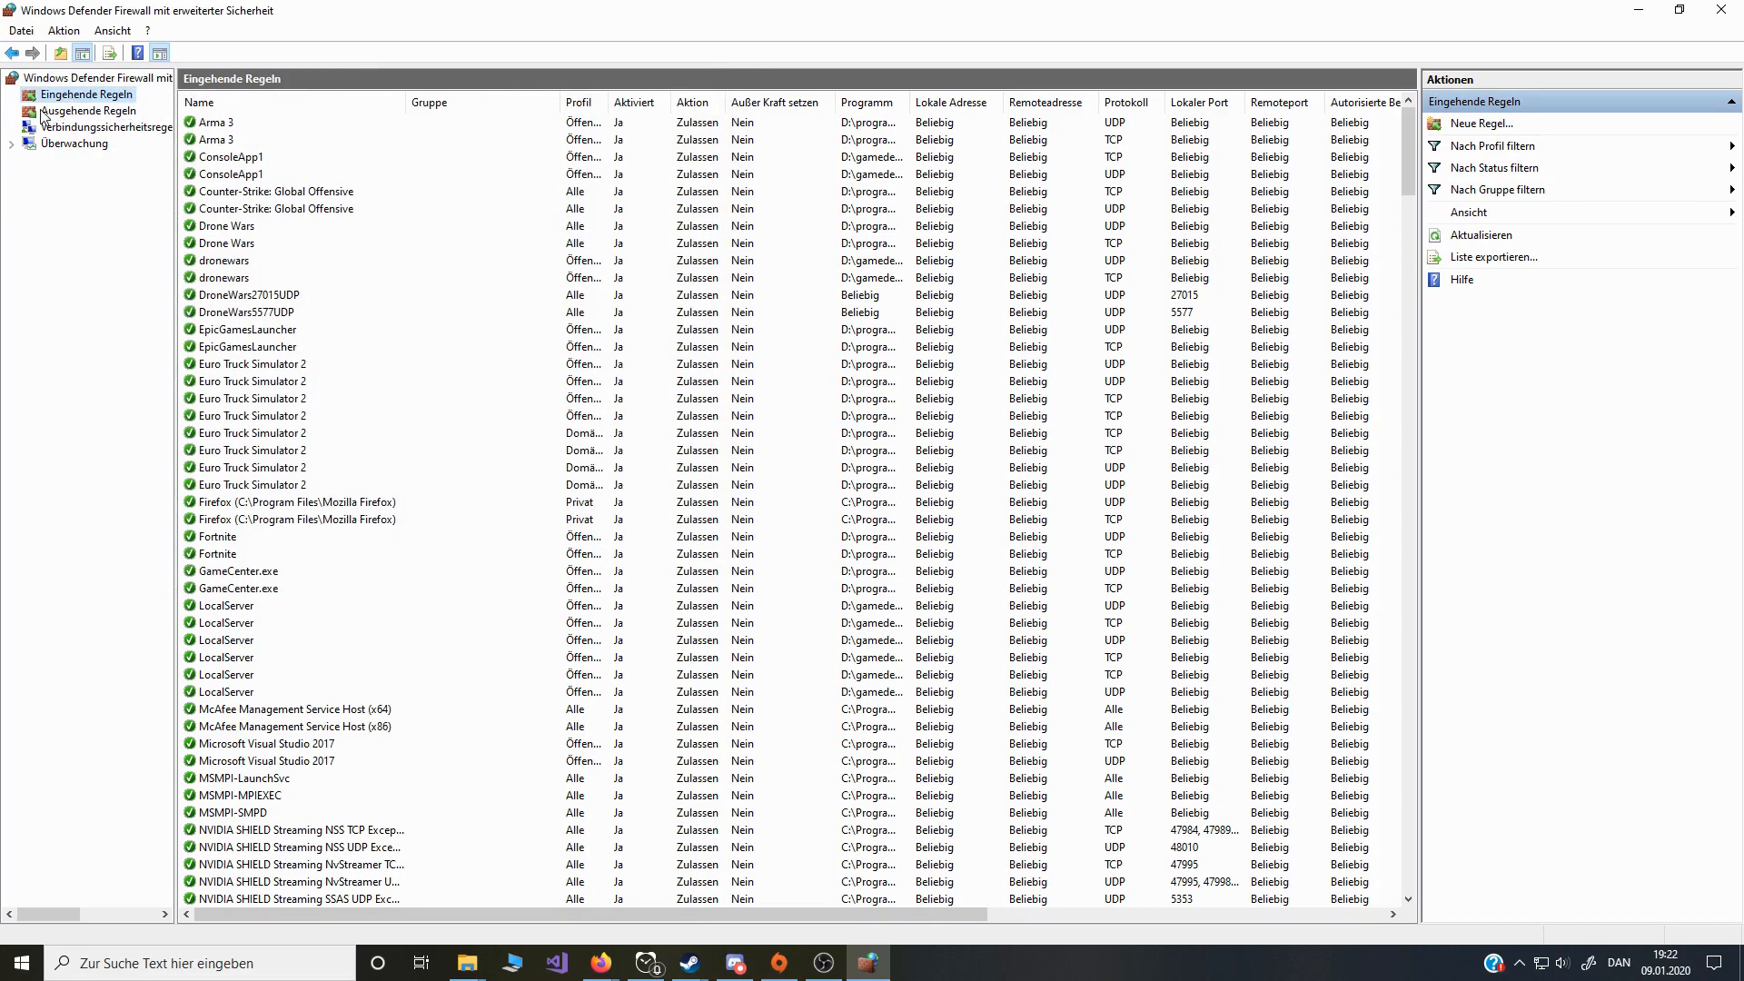
Step: Show the outbound firewall rules (Ausgehende Regeln)
{"action": "left_click", "coordinate": [72, 113]}
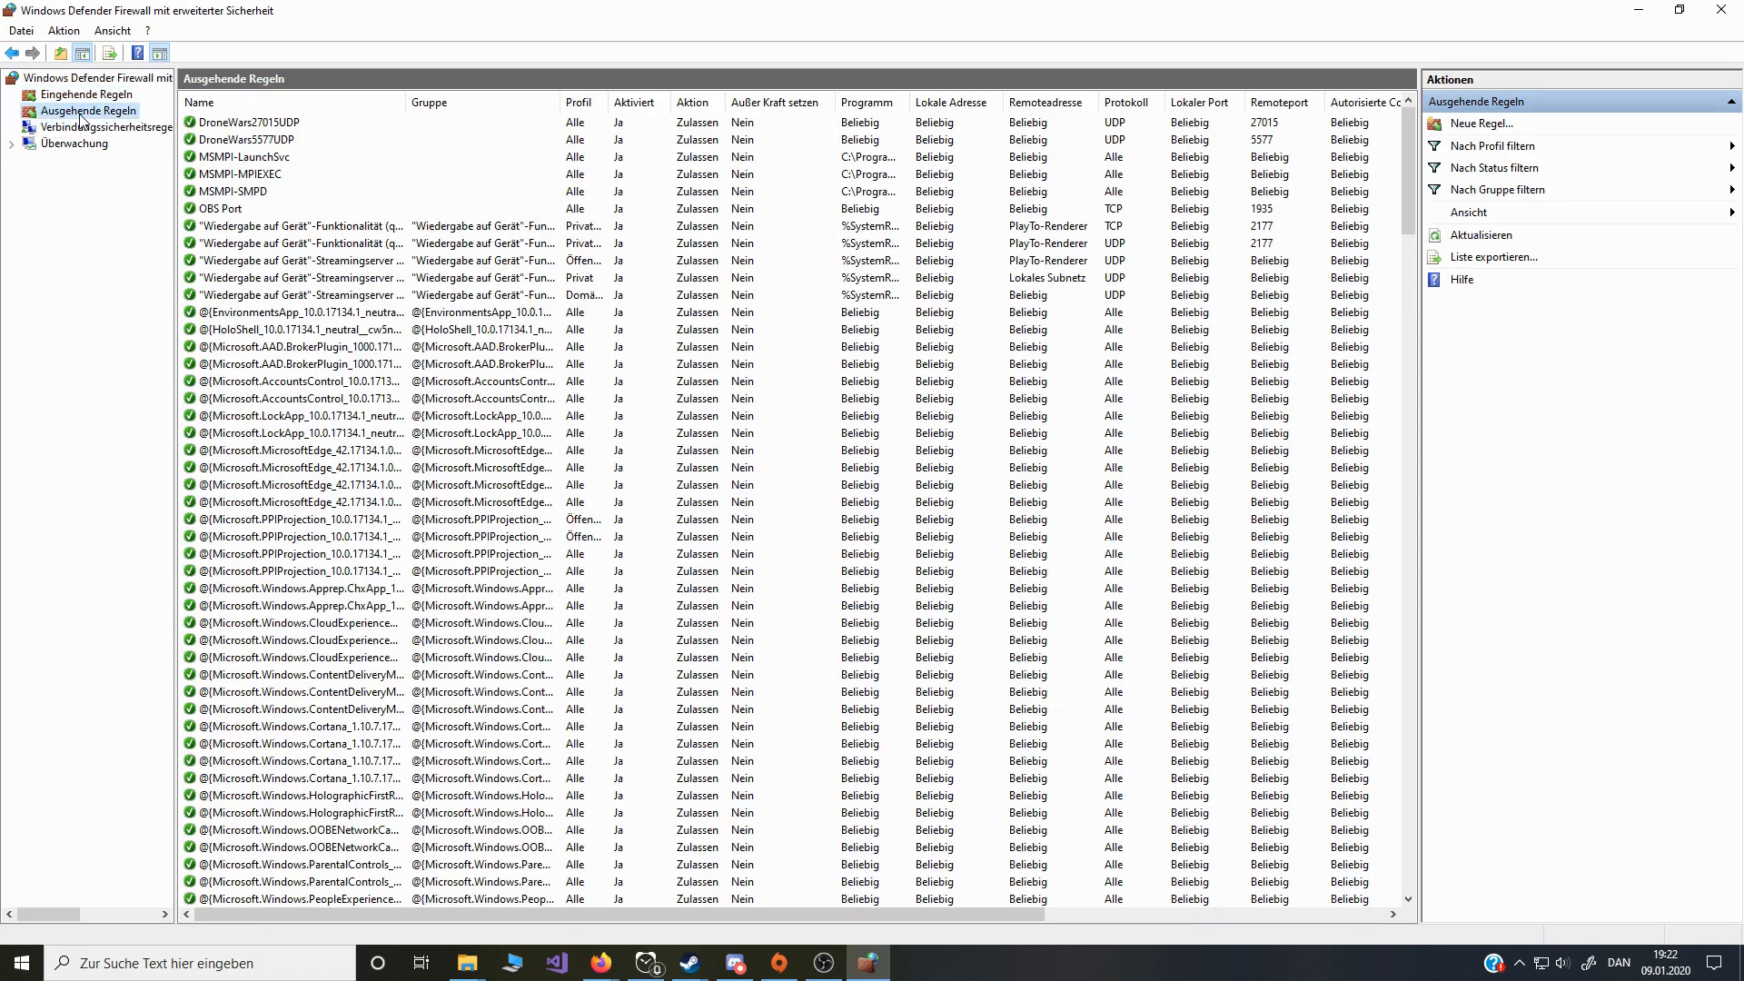
Step: Set up an outbound Port rule for UDP remote port 27015, allow the connection on the default profiles, and cancel it at the naming stage
{"action": "left_click", "coordinate": [1484, 124]}
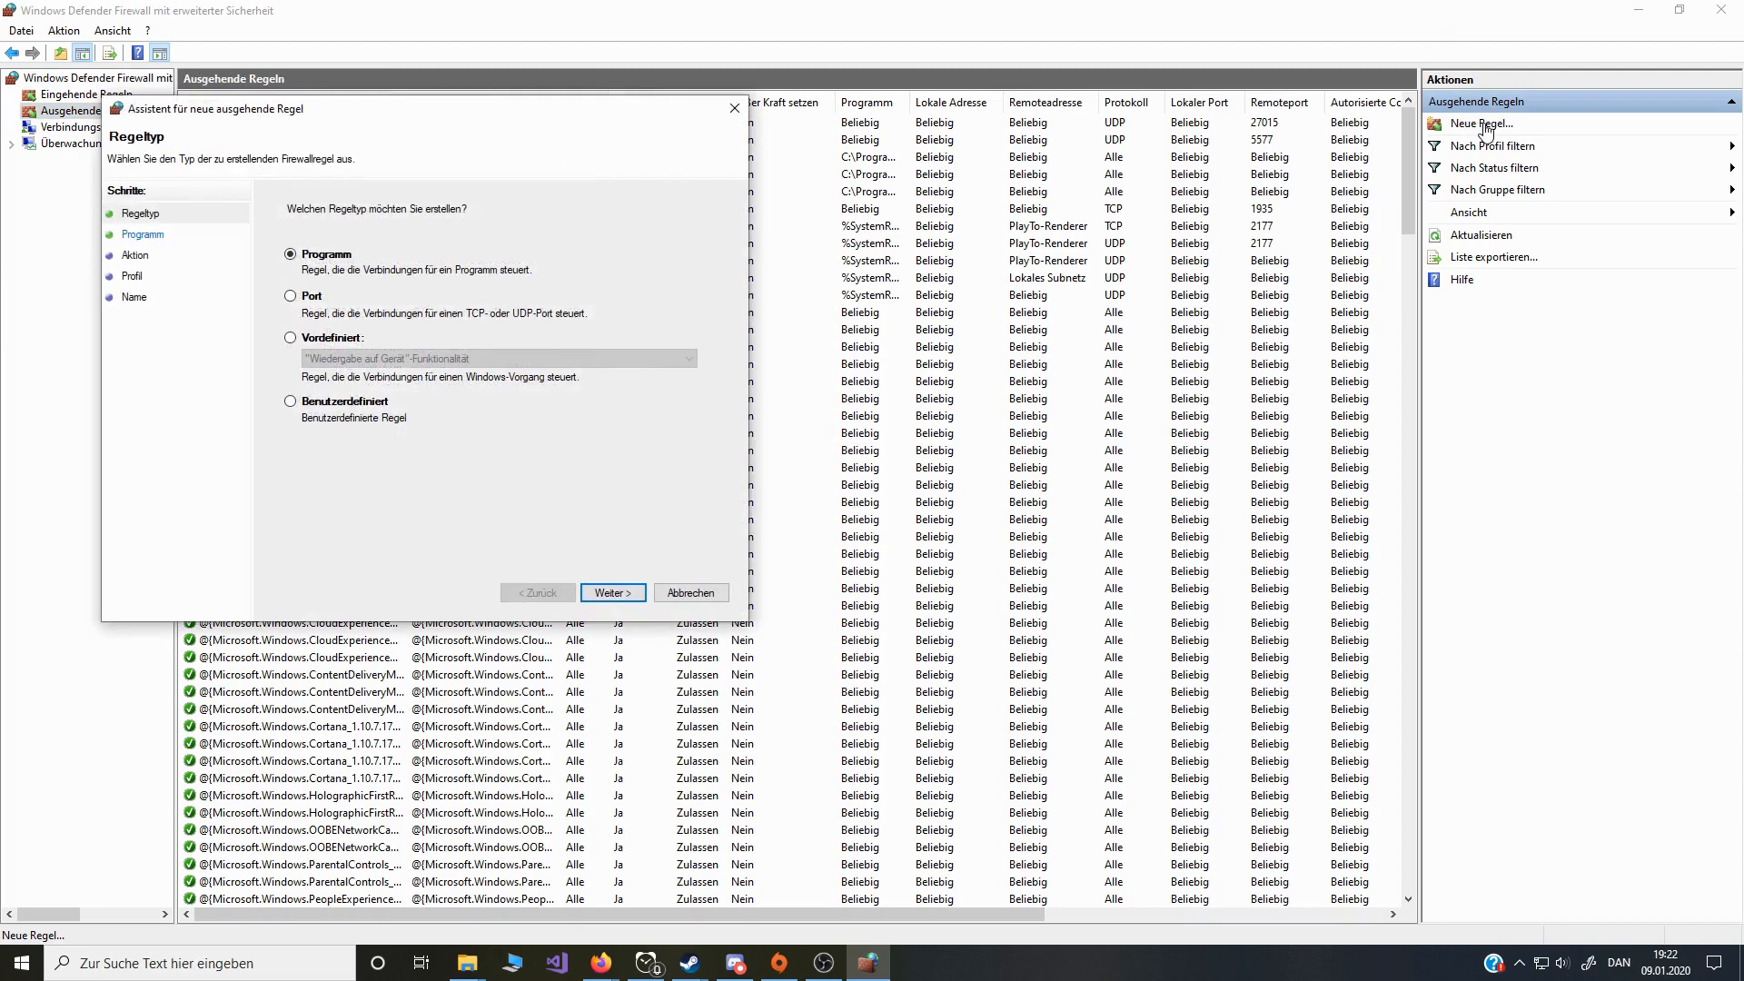
{"action": "left_click", "coordinate": [290, 297]}
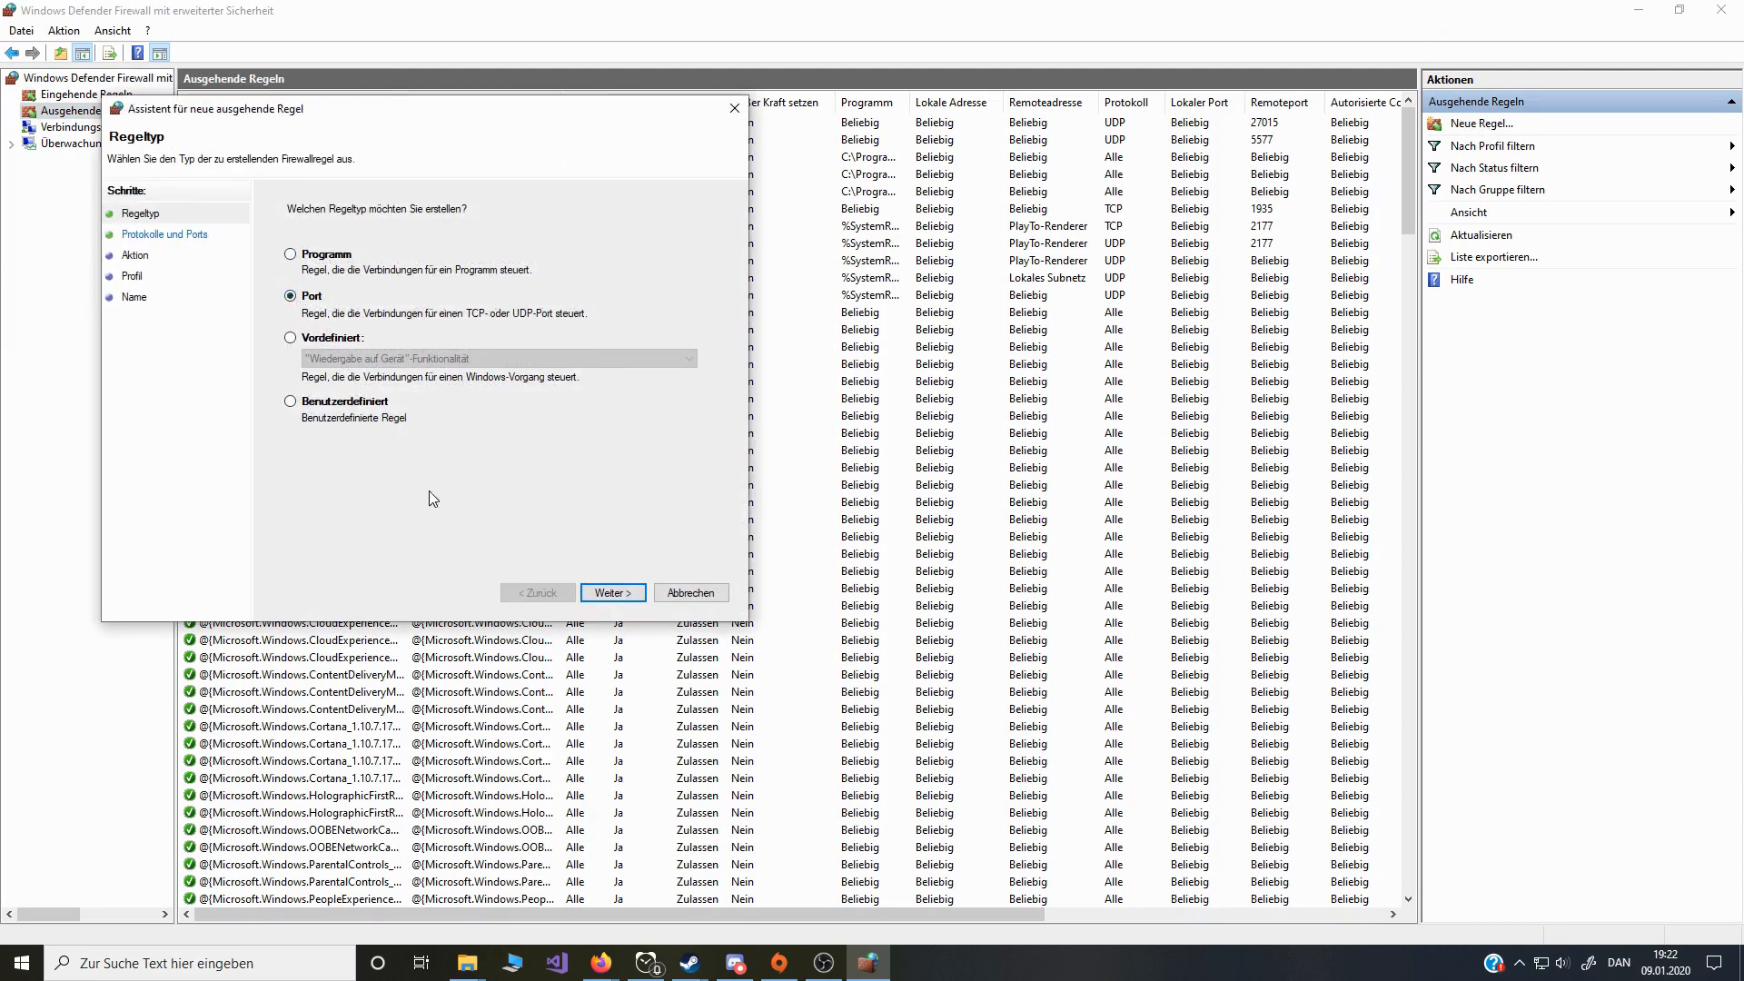
{"action": "left_click", "coordinate": [611, 592]}
{"action": "left_click", "coordinate": [293, 254]}
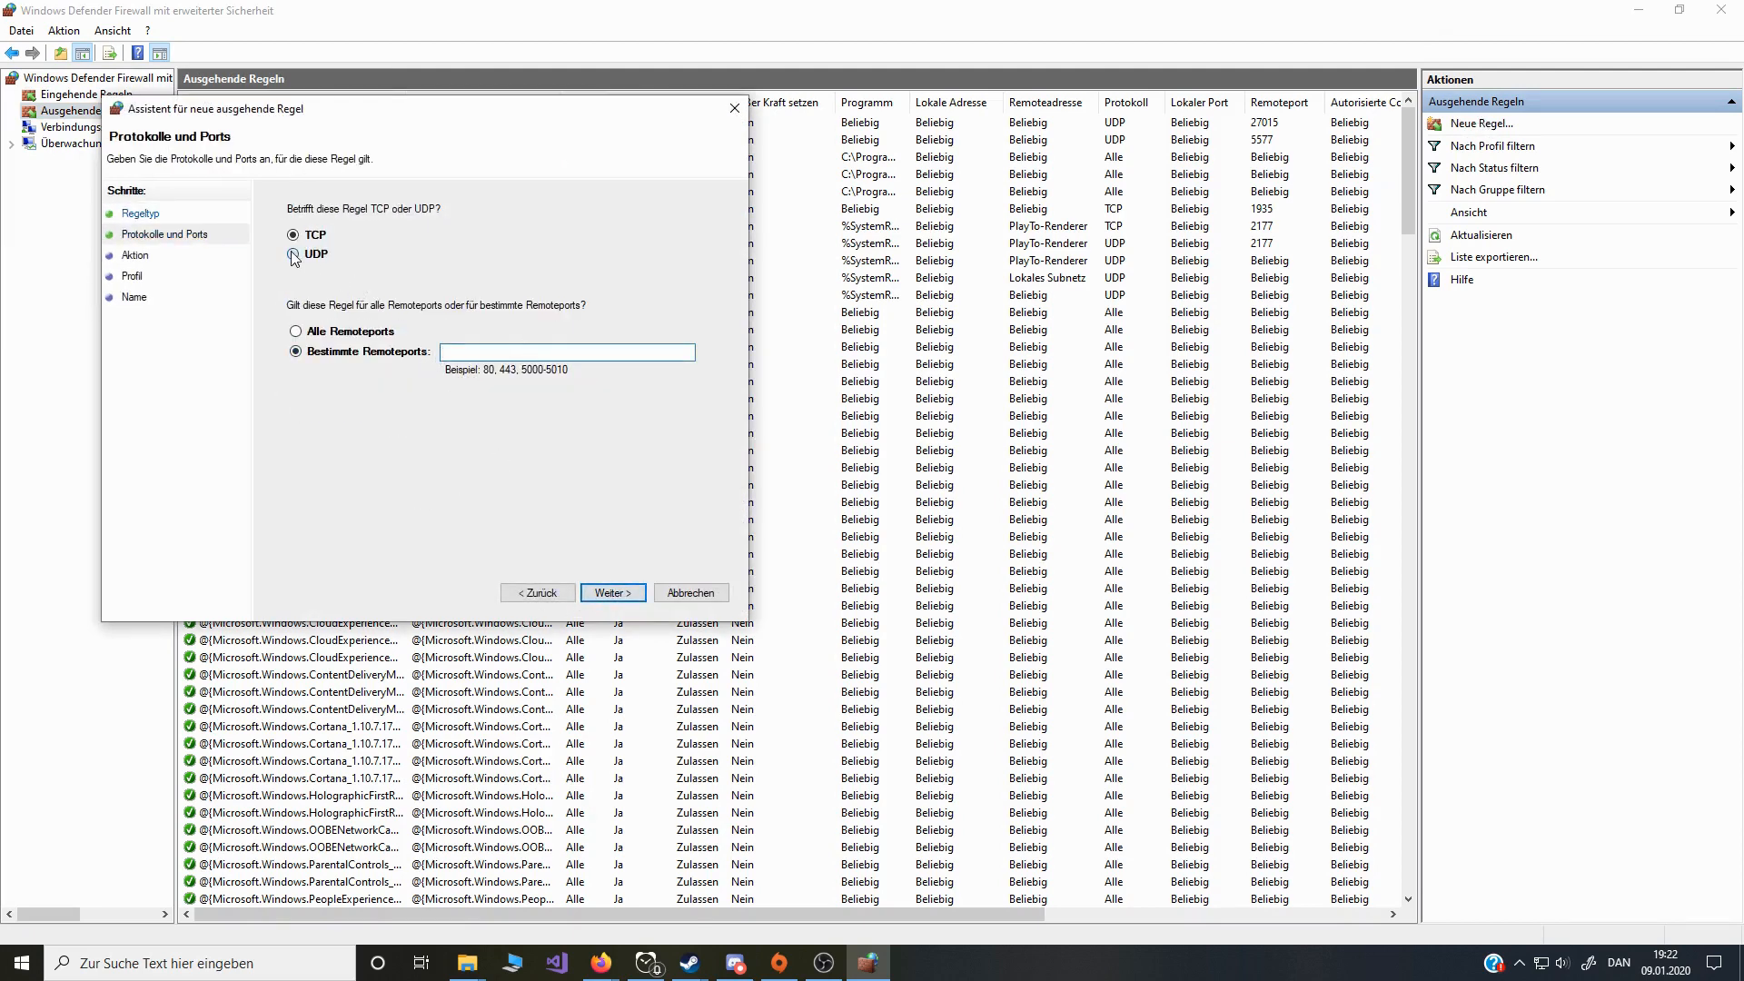
{"action": "left_click", "coordinate": [512, 351]}
{"action": "type", "text": "27015"}
{"action": "left_click", "coordinate": [631, 593]}
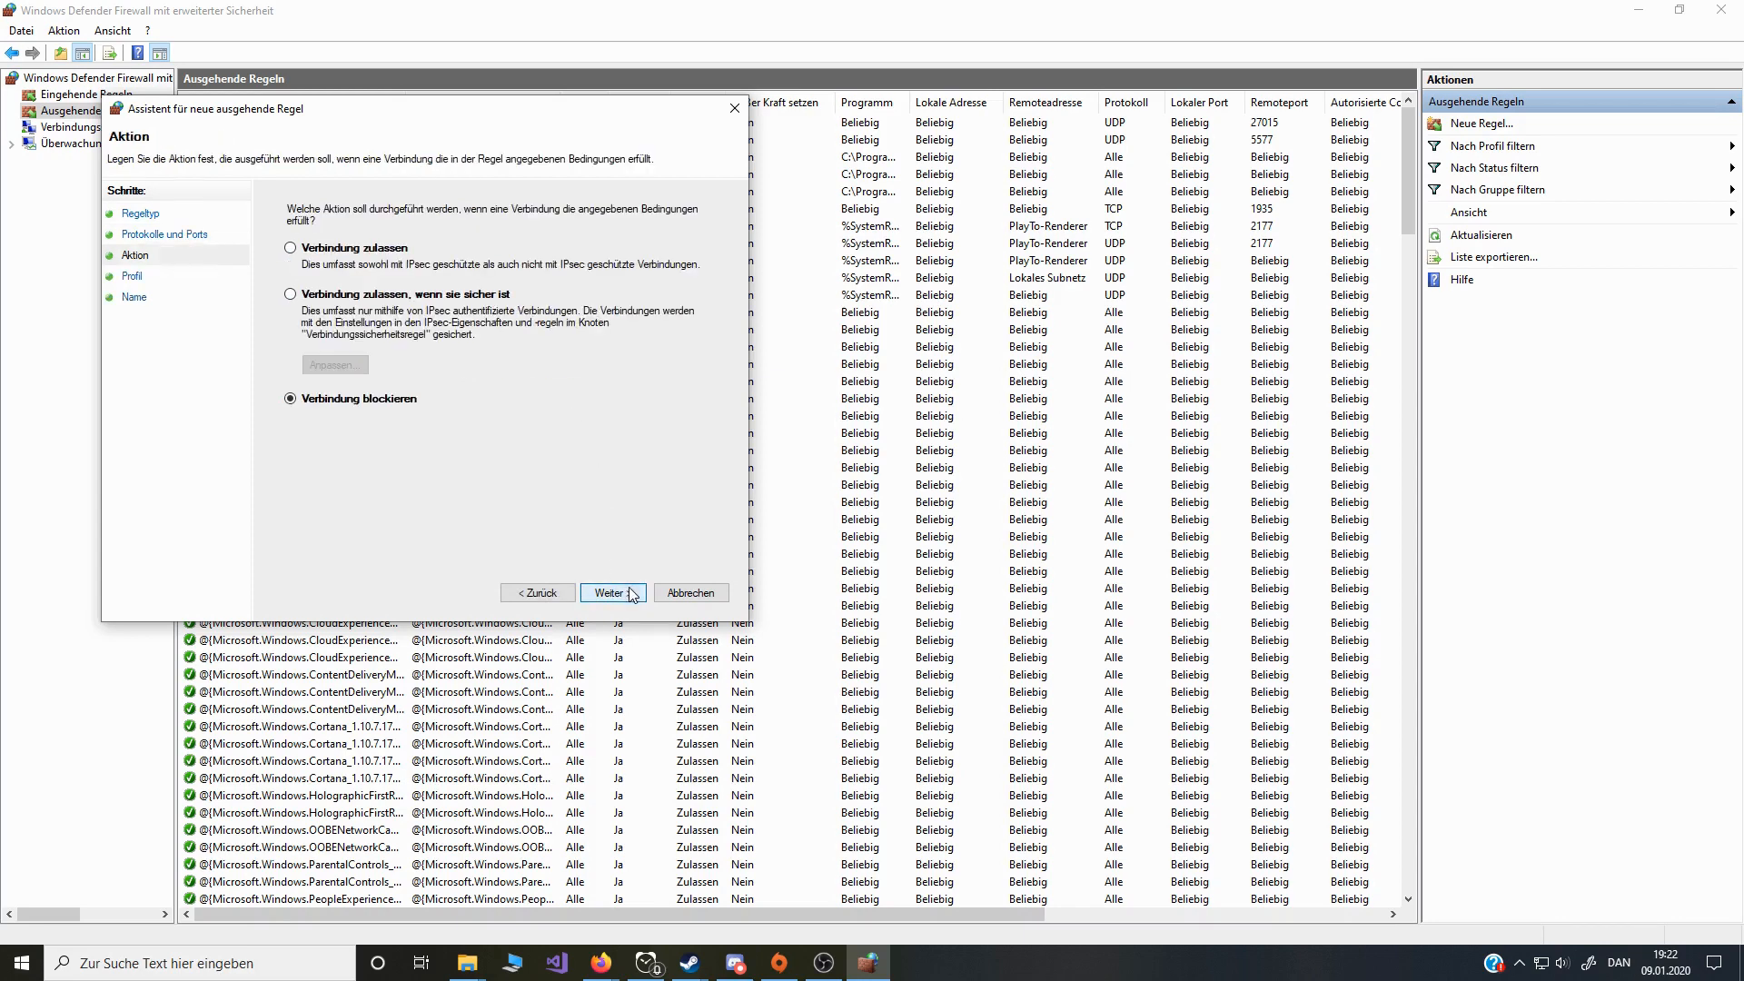
{"action": "left_click", "coordinate": [292, 248]}
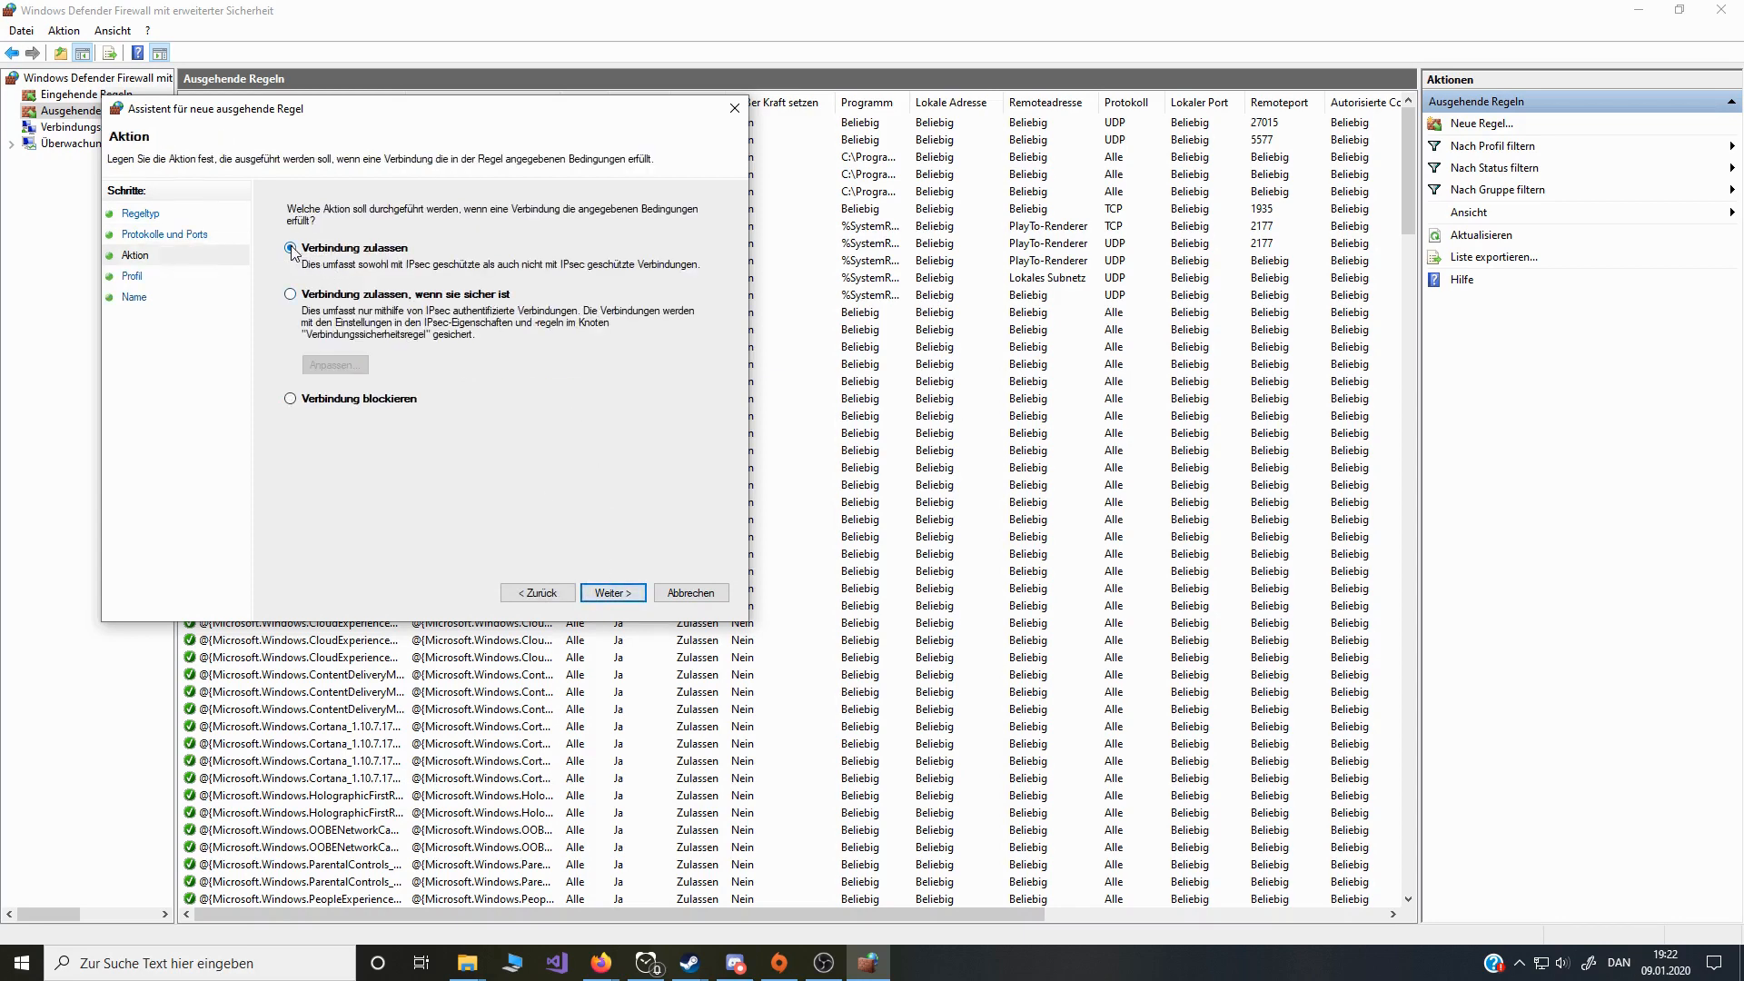
{"action": "left_click", "coordinate": [607, 592]}
{"action": "left_click", "coordinate": [604, 592]}
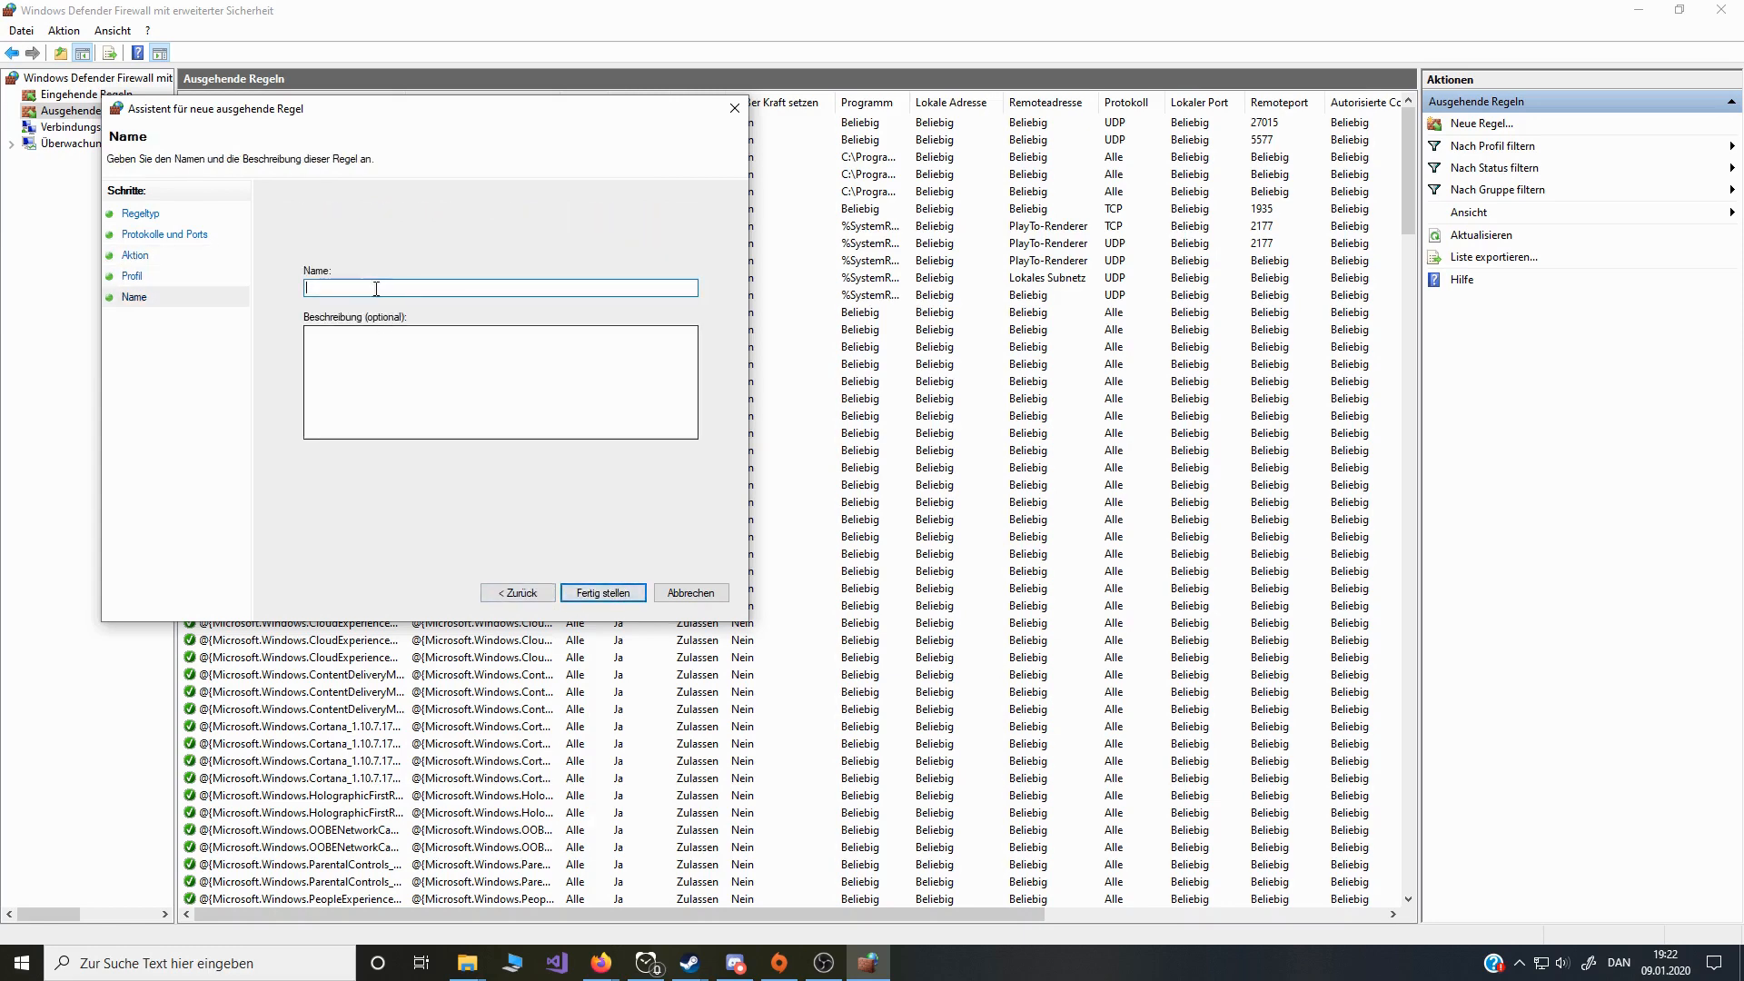
{"action": "left_click", "coordinate": [693, 594]}
Step: Go through the outbound Port rule wizard a second time for UDP remote port 27015 with the connection allowed, cancelling before naming the rule
{"action": "left_click", "coordinate": [1453, 127]}
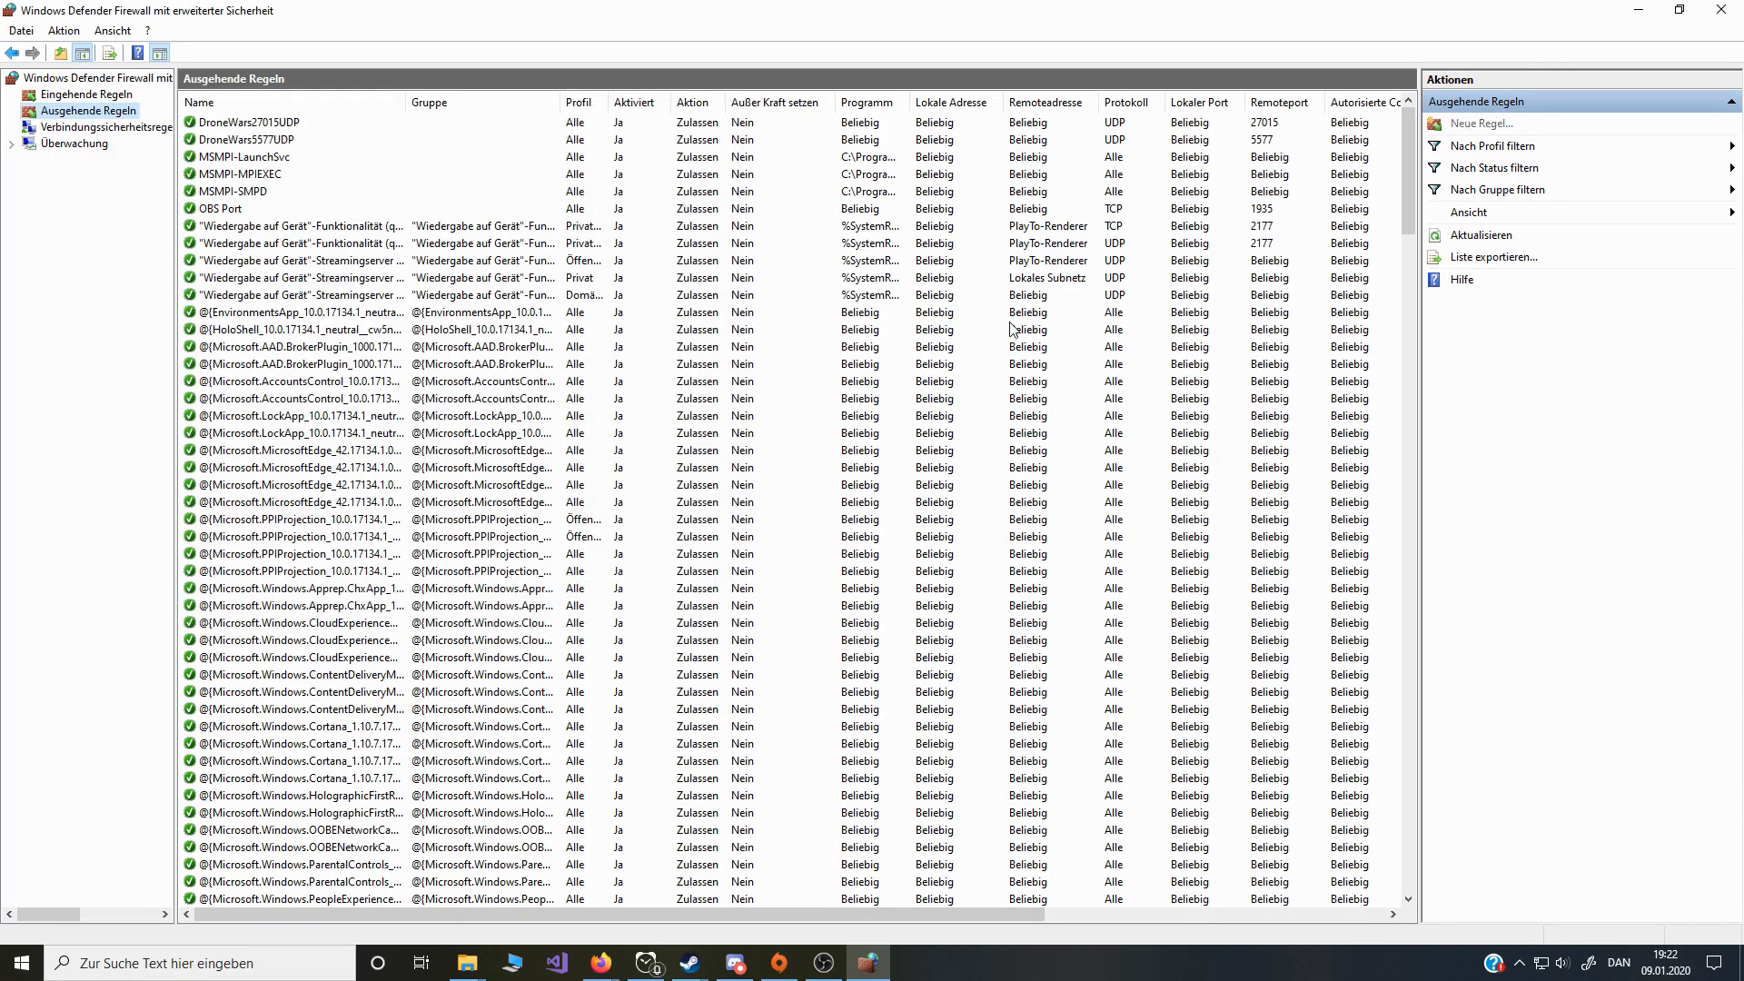
{"action": "left_click", "coordinate": [333, 320]}
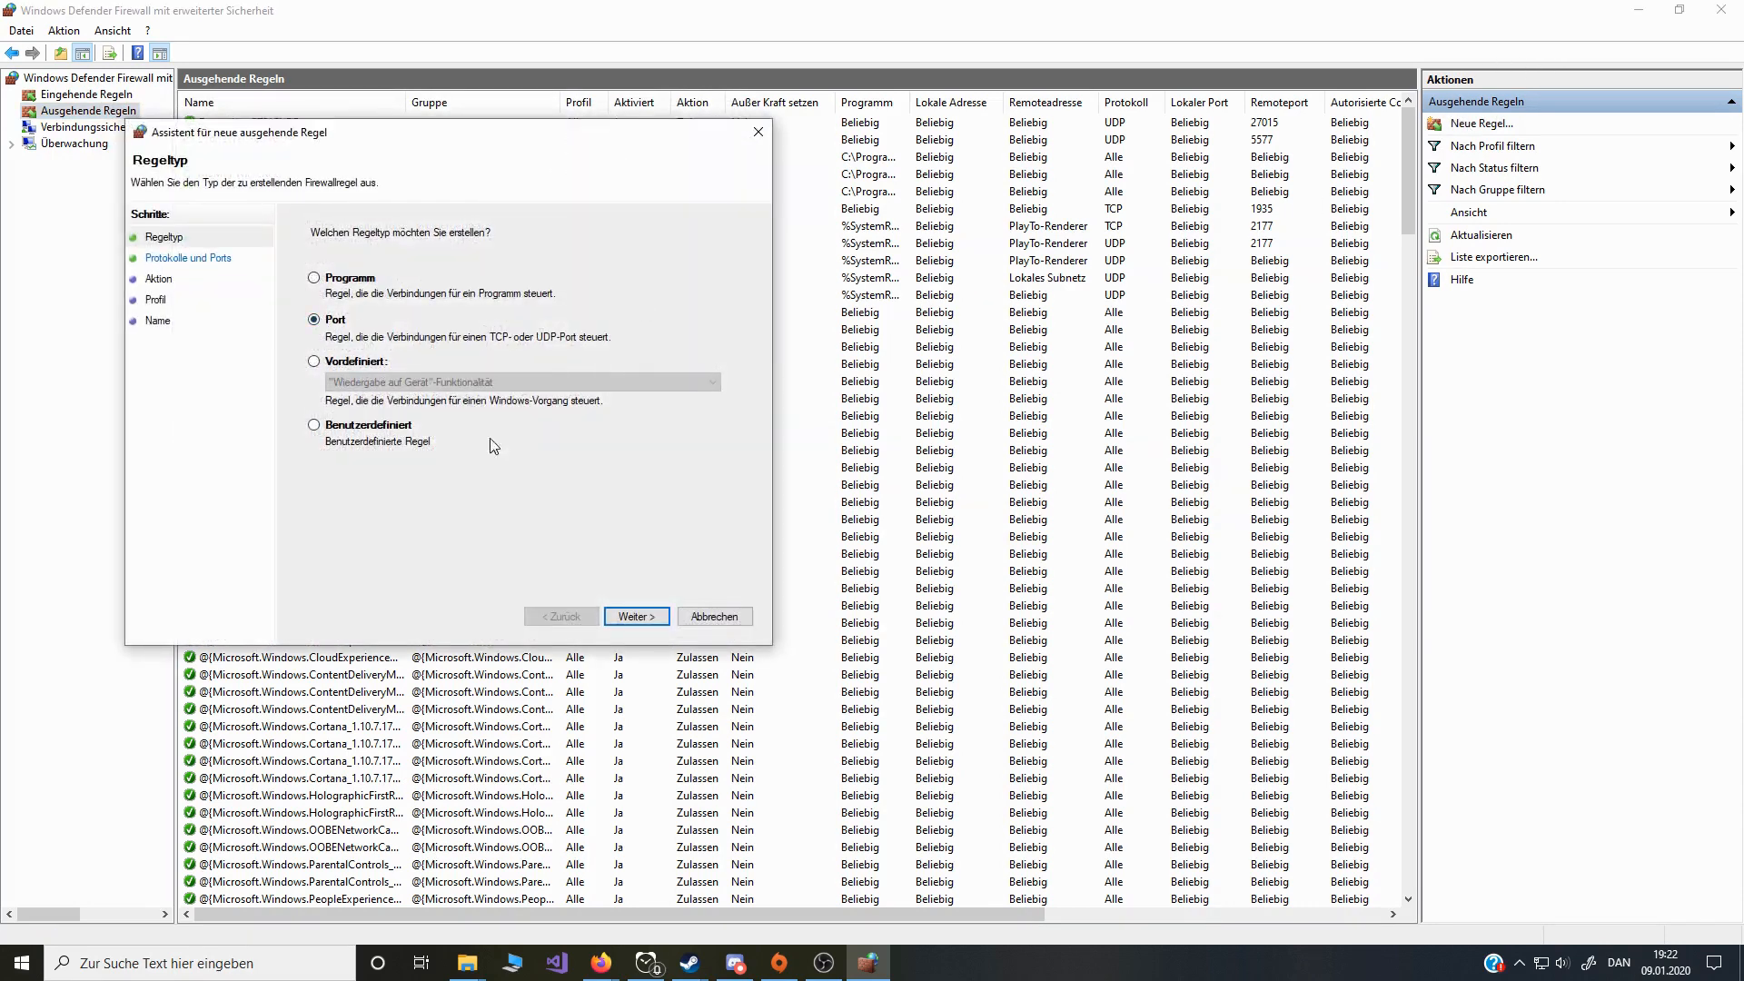
{"action": "left_click", "coordinate": [636, 616]}
{"action": "left_click", "coordinate": [320, 278]}
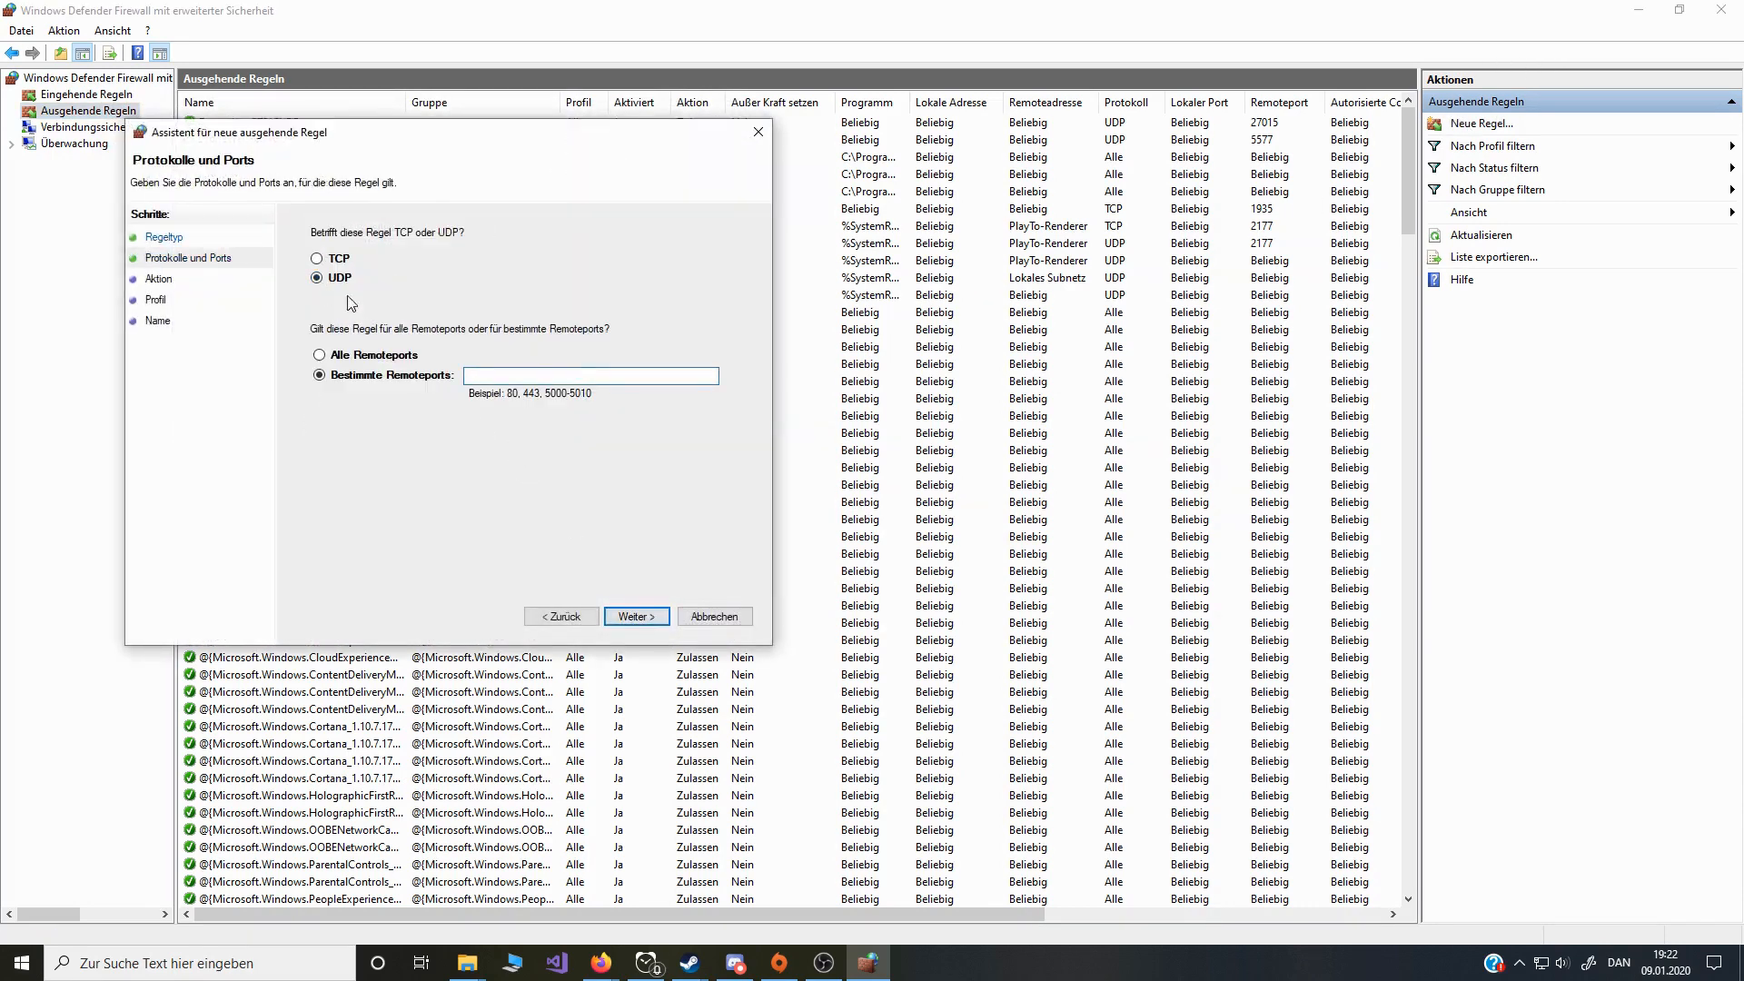
{"action": "left_click", "coordinate": [537, 374]}
{"action": "type", "text": "27015"}
{"action": "left_click", "coordinate": [635, 616]}
{"action": "left_click", "coordinate": [312, 270]}
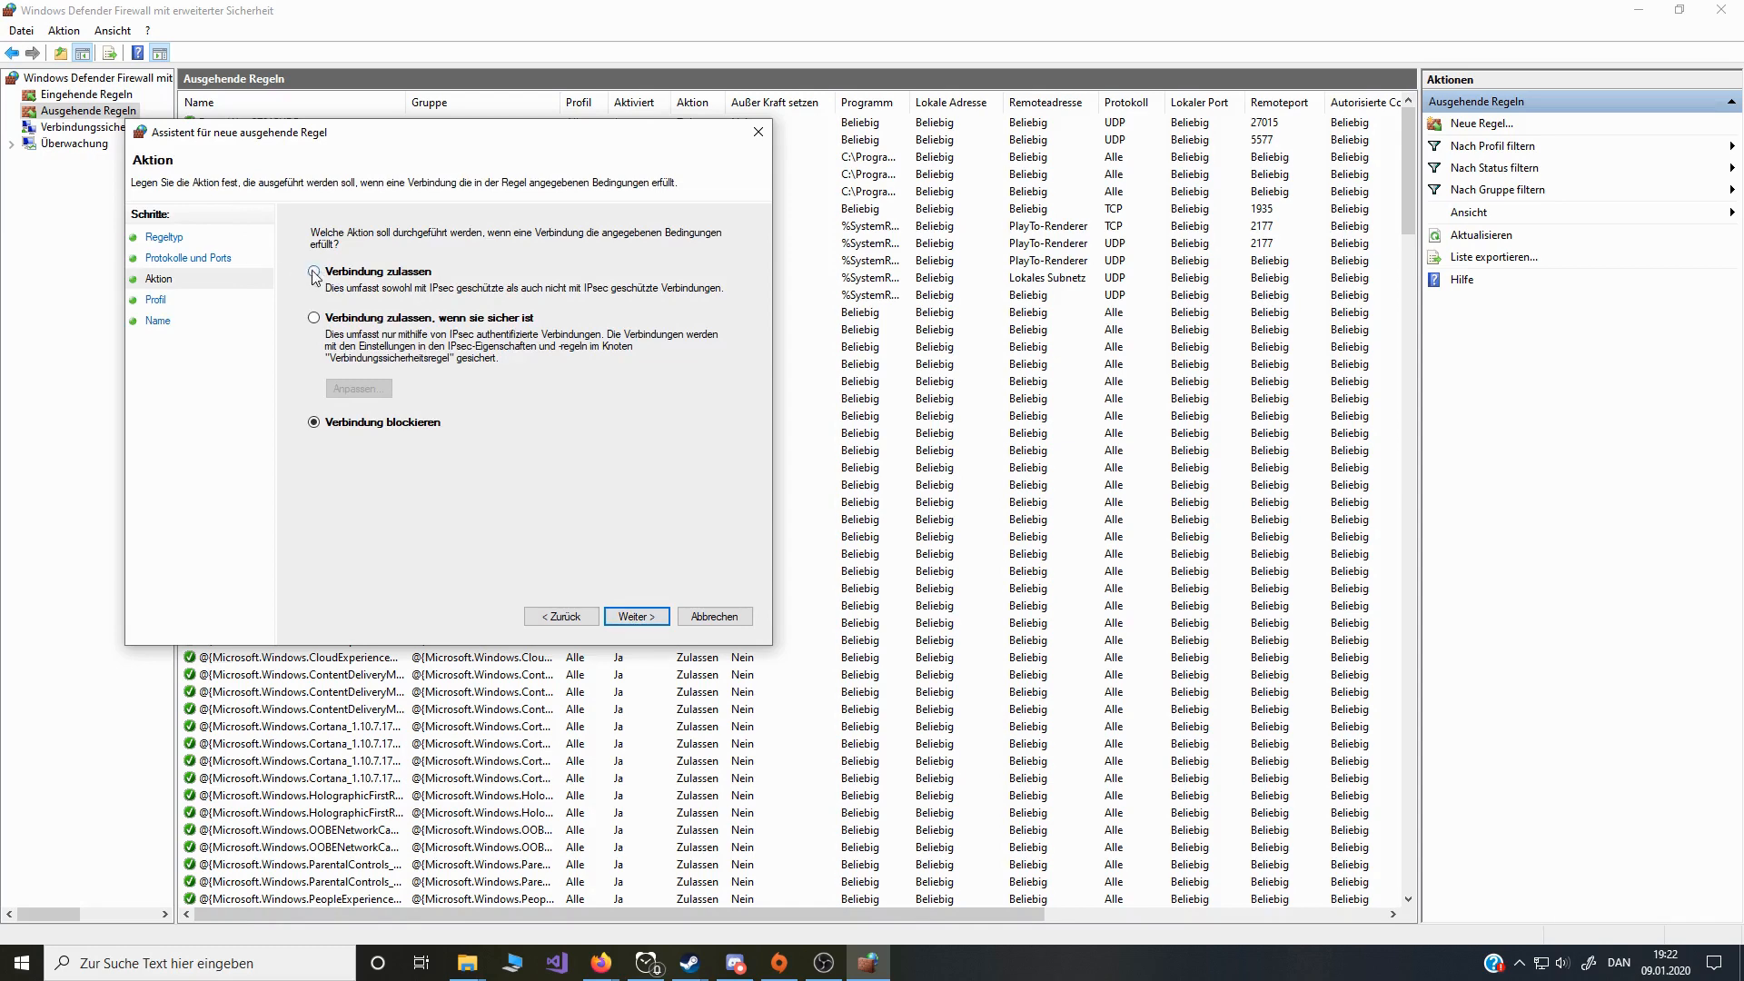
{"action": "left_click", "coordinate": [650, 618]}
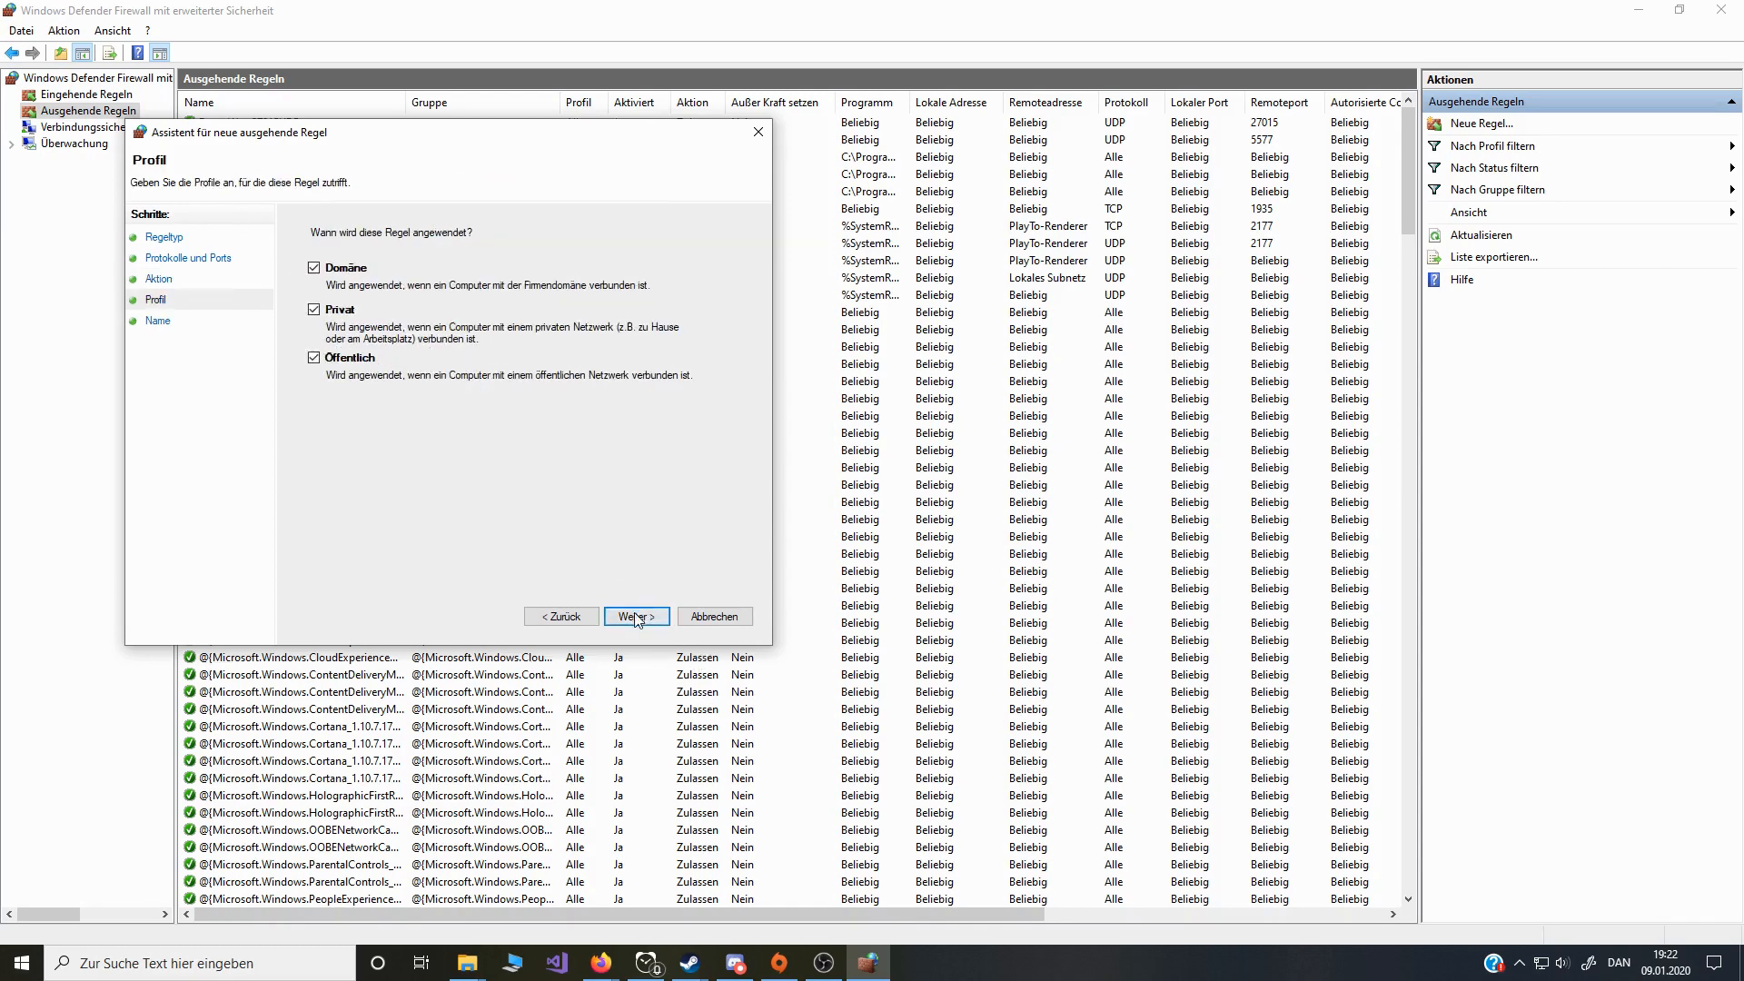
{"action": "left_click", "coordinate": [636, 616]}
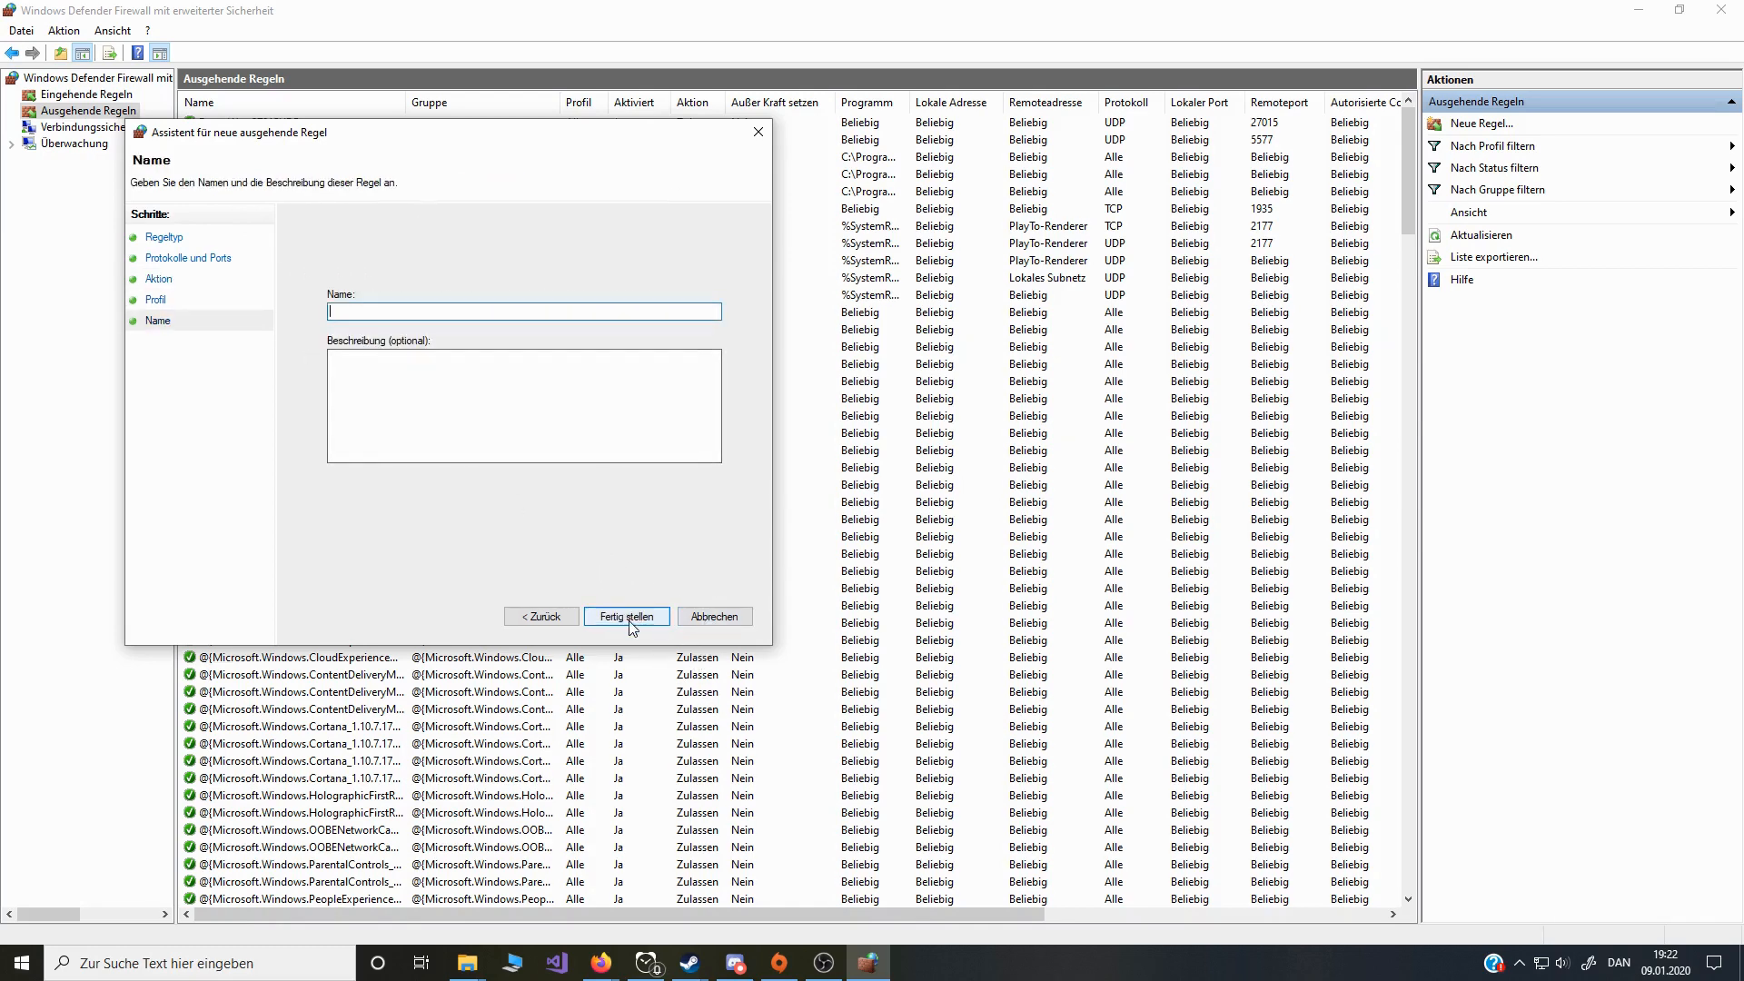
{"action": "left_click", "coordinate": [741, 621]}
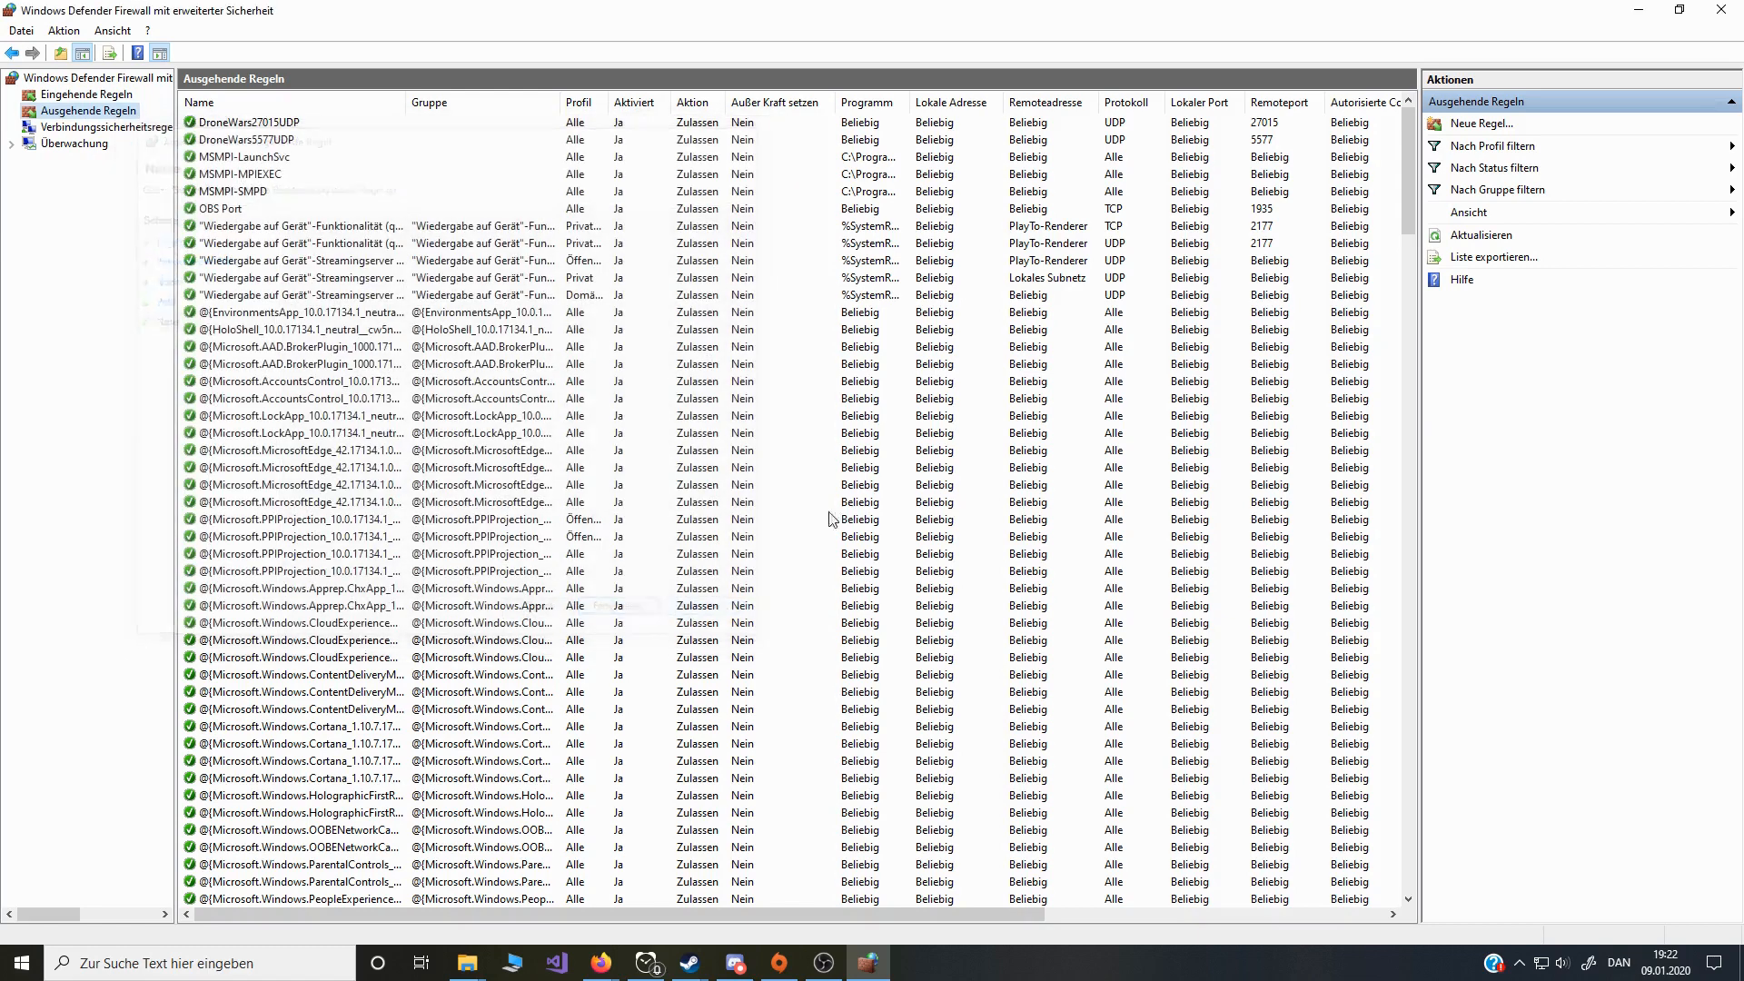
Step: Close the firewall window and open a Command Prompt (Eingabeaufforderung)
{"action": "key", "text": "alt+F4"}
{"action": "left_click", "coordinate": [1060, 521]}
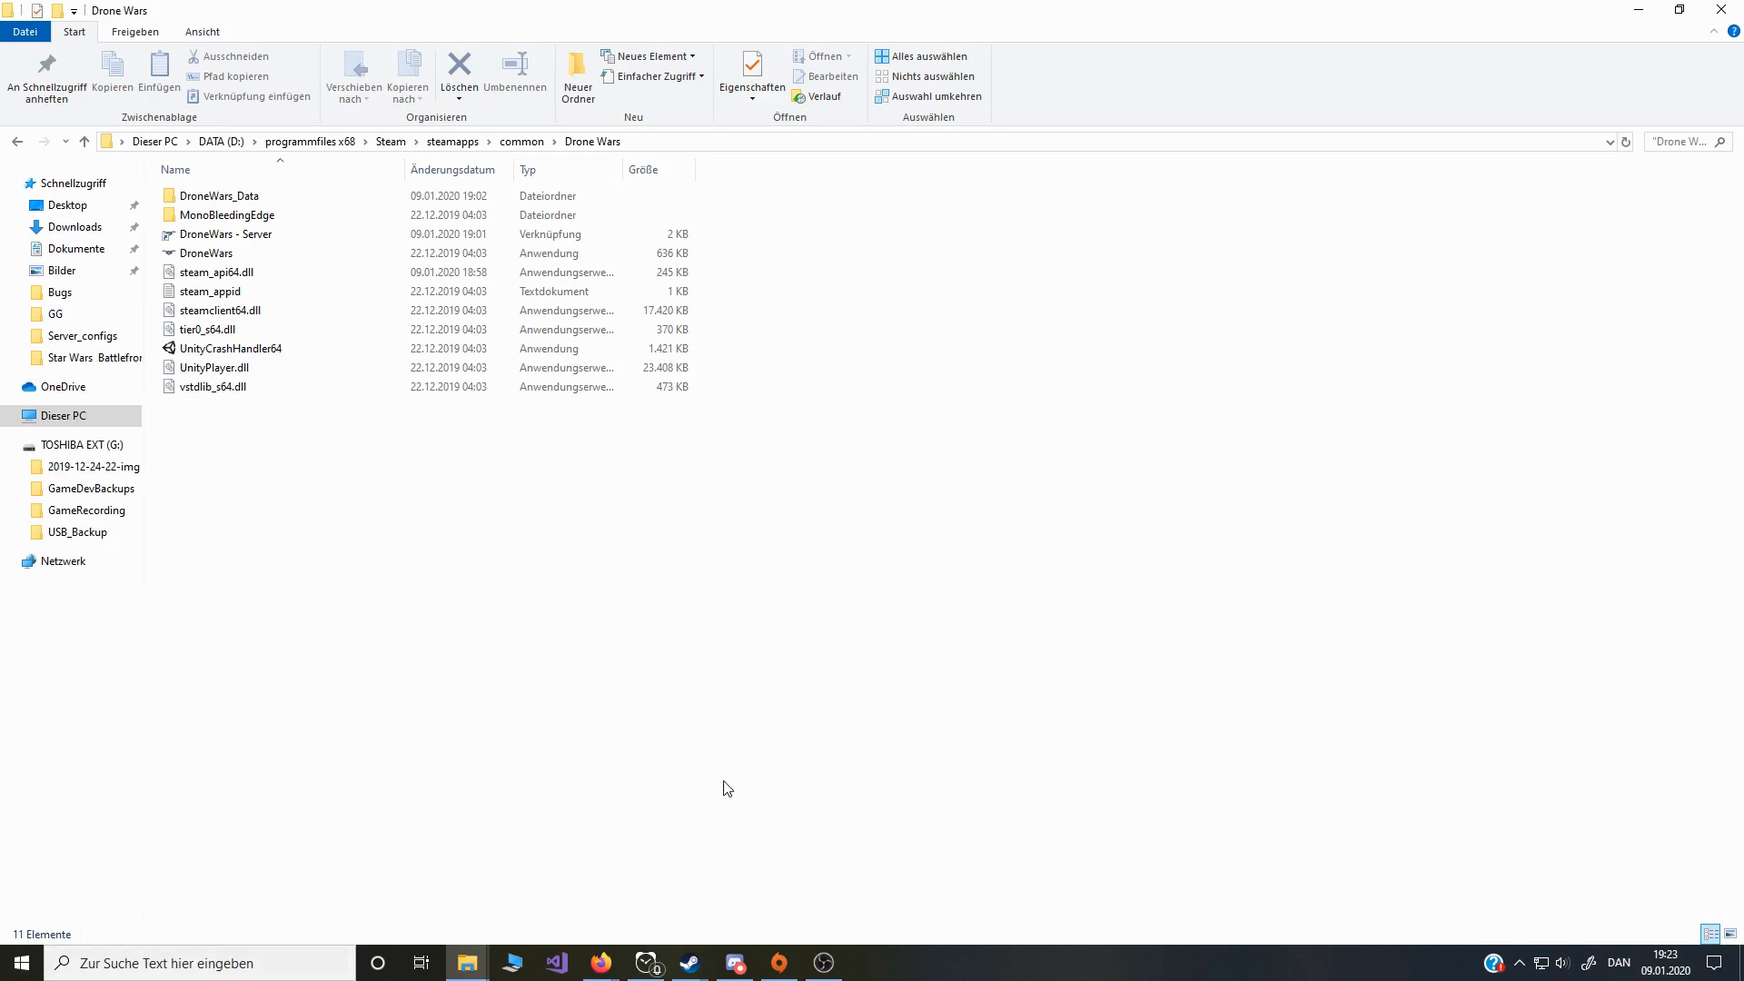
{"action": "left_click", "coordinate": [239, 970]}
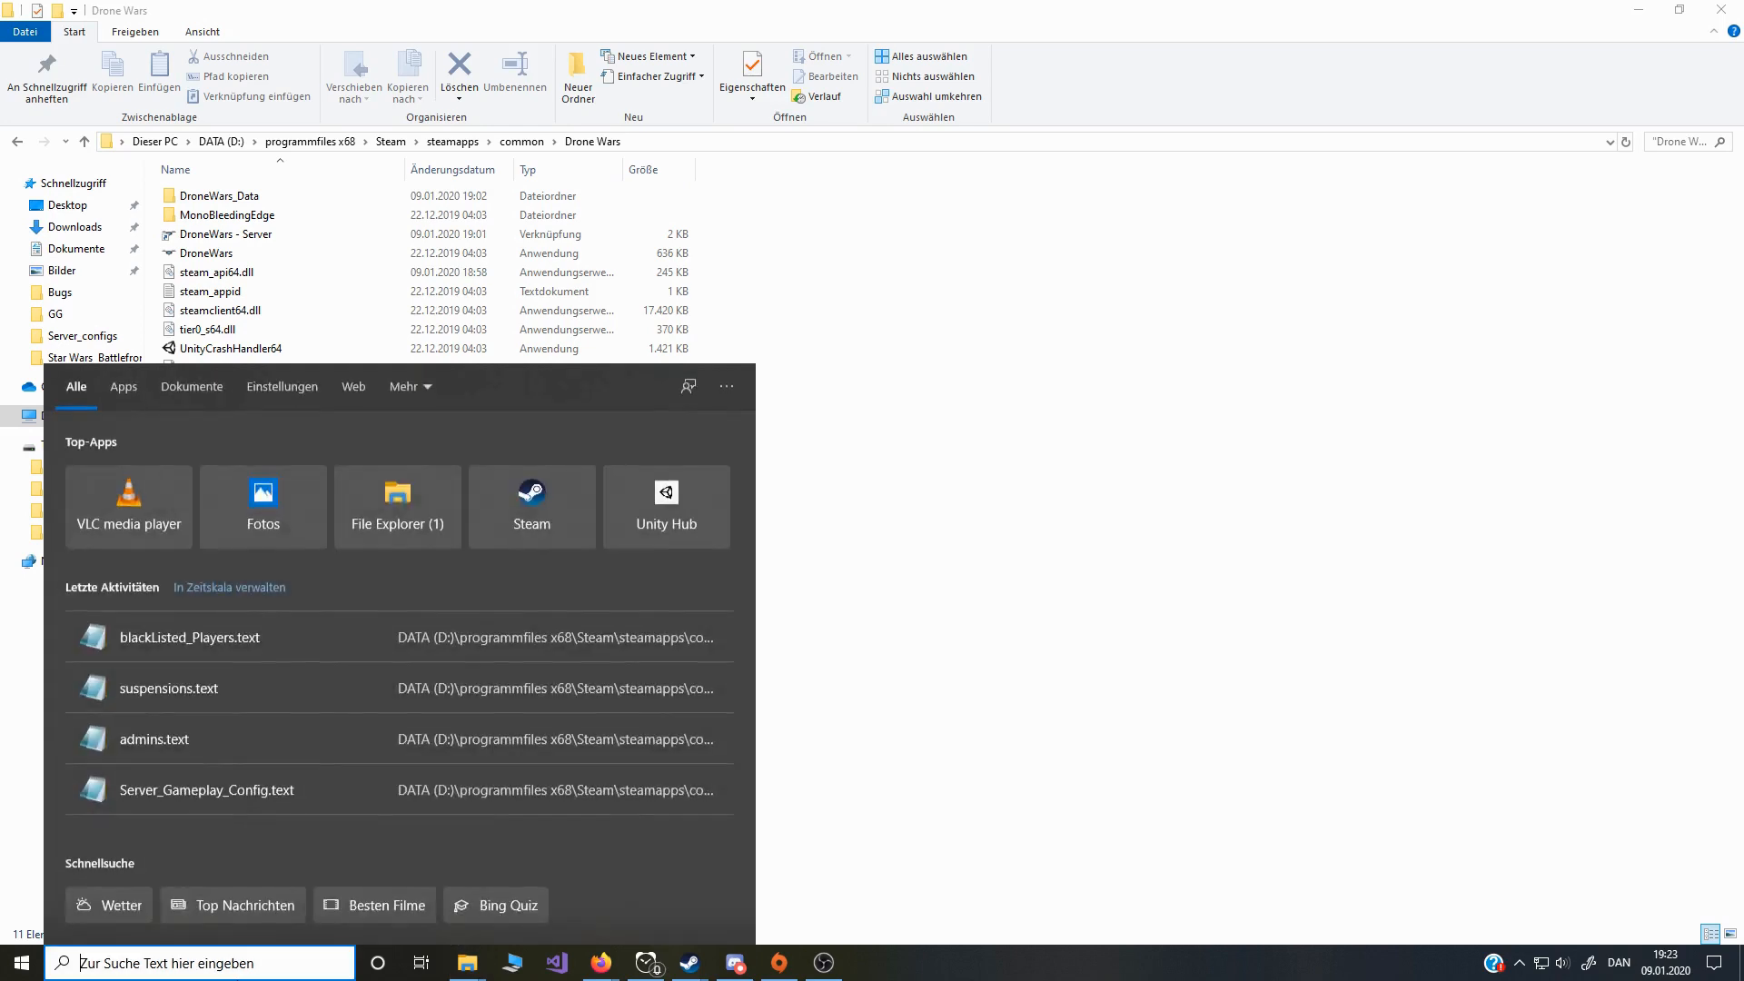
{"action": "type", "text": "cmd"}
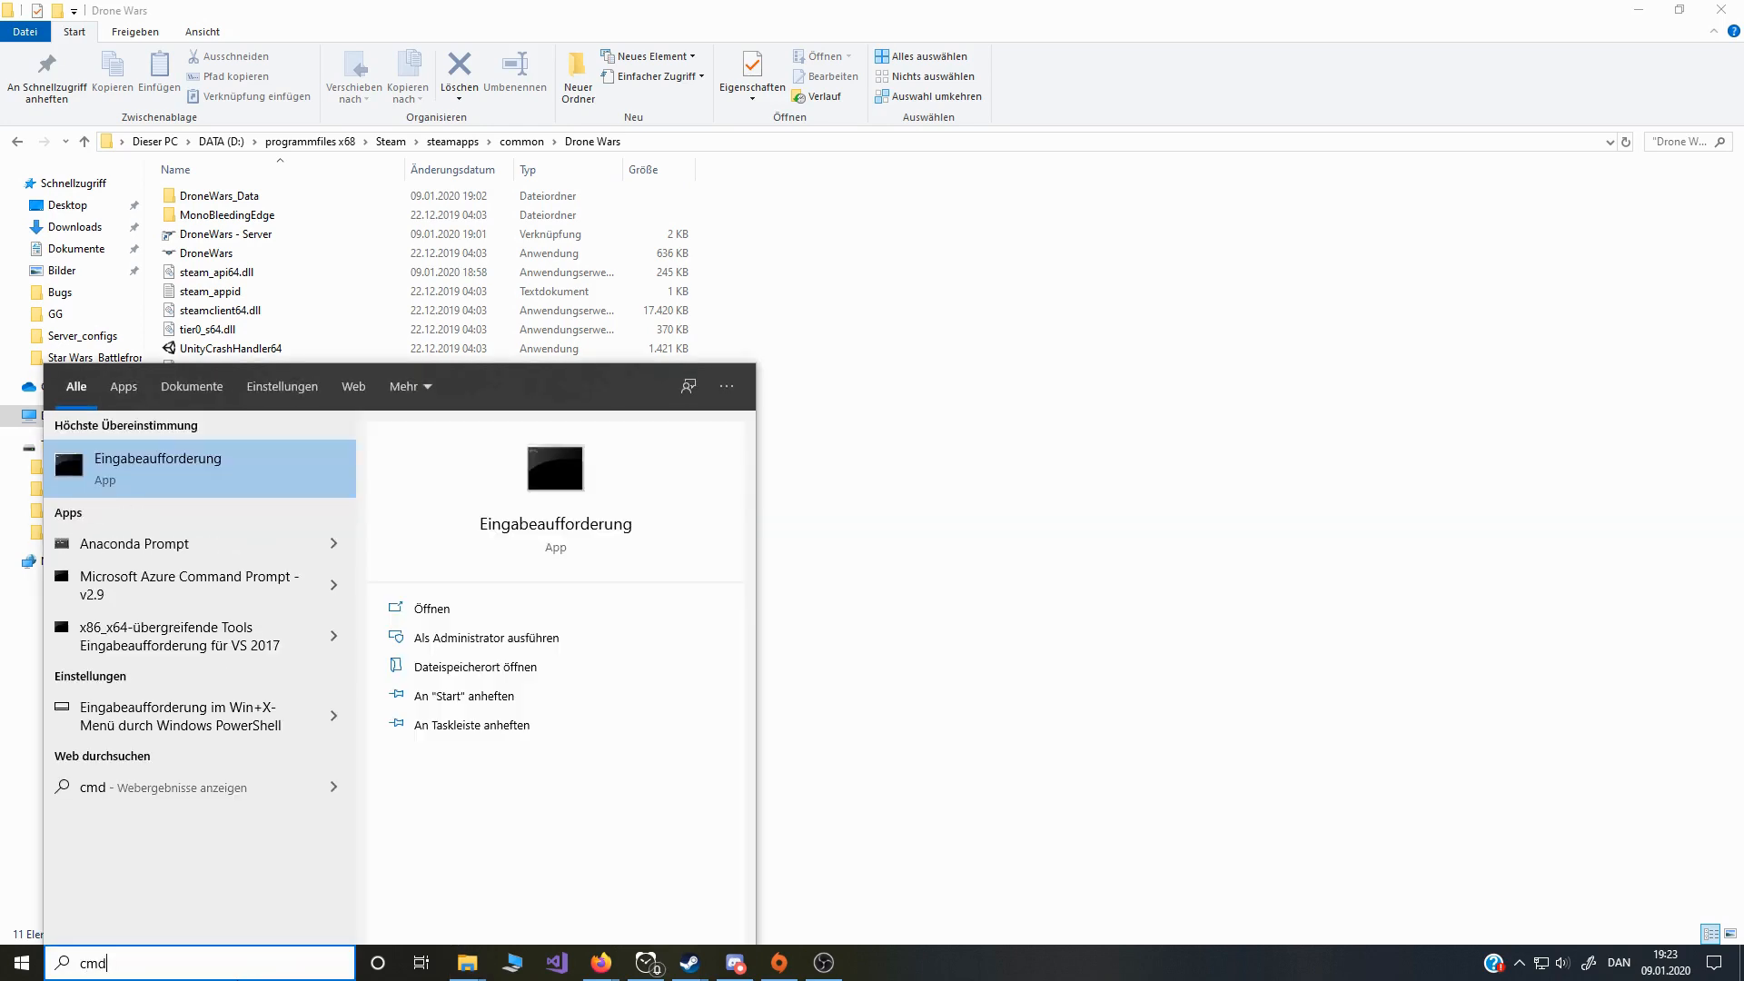
{"action": "key", "text": "Return"}
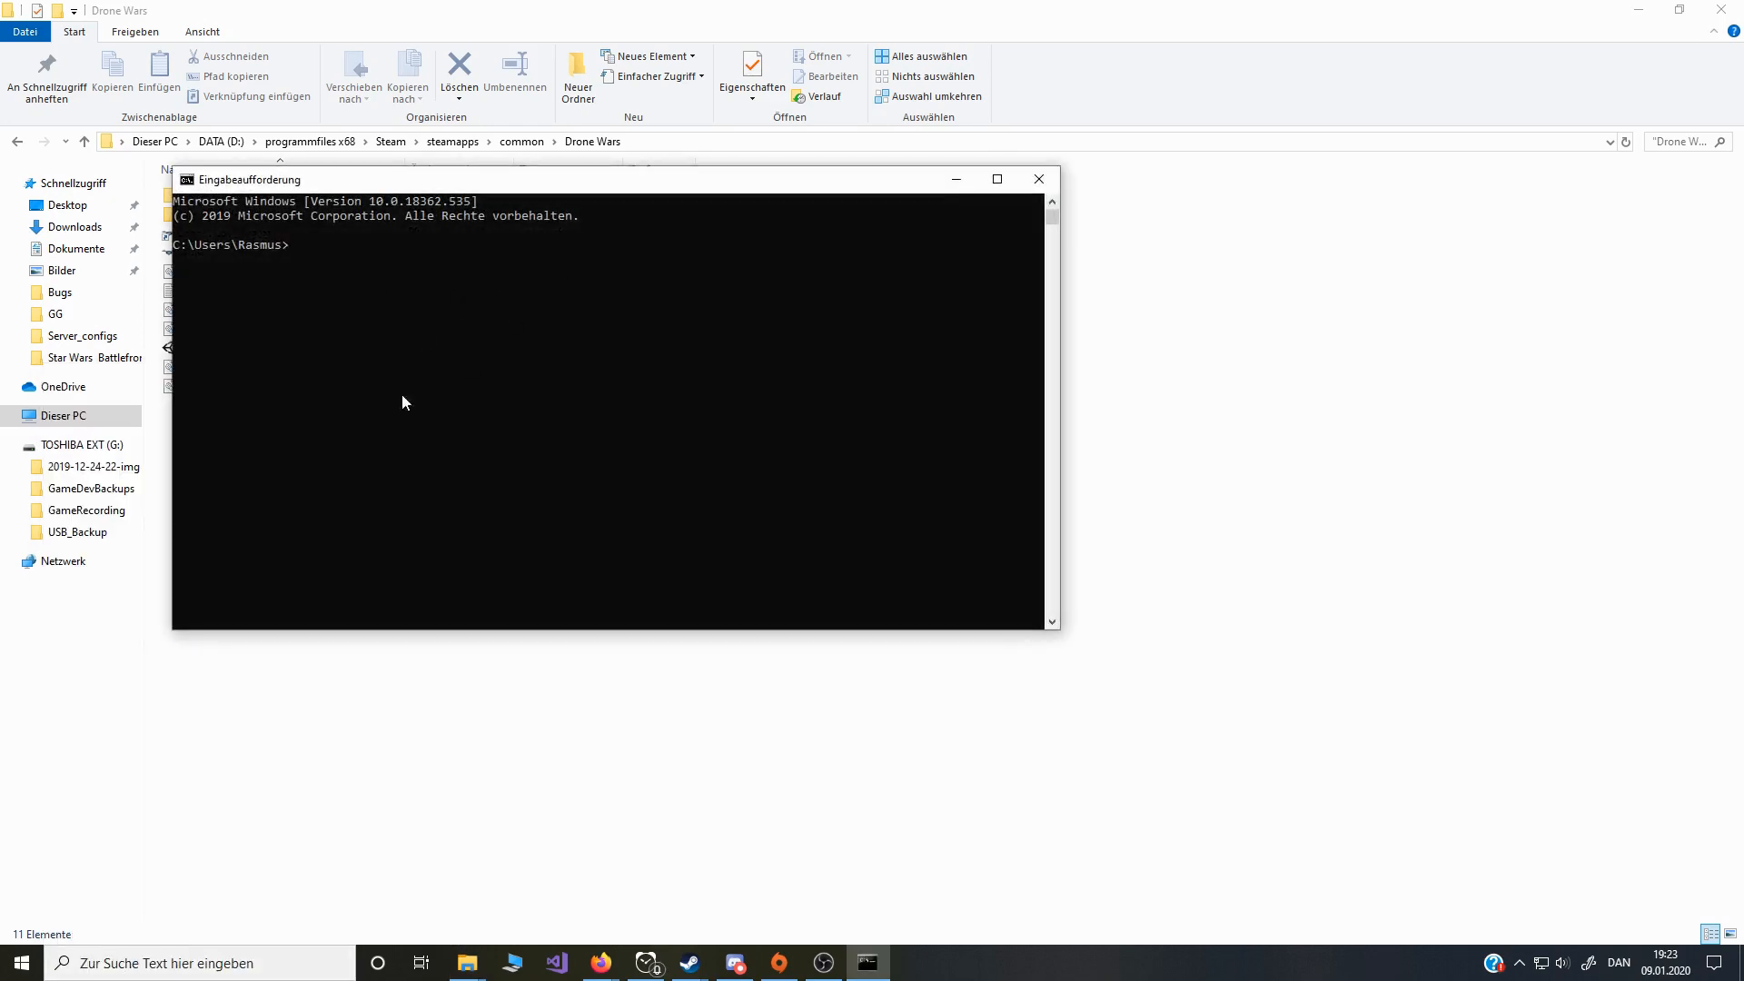
Step: Run ipconfig in the Command Prompt and copy the default gateway's IPv4 address
{"action": "left_click_drag", "start_coordinate": [337, 178], "coordinate": [418, 179]}
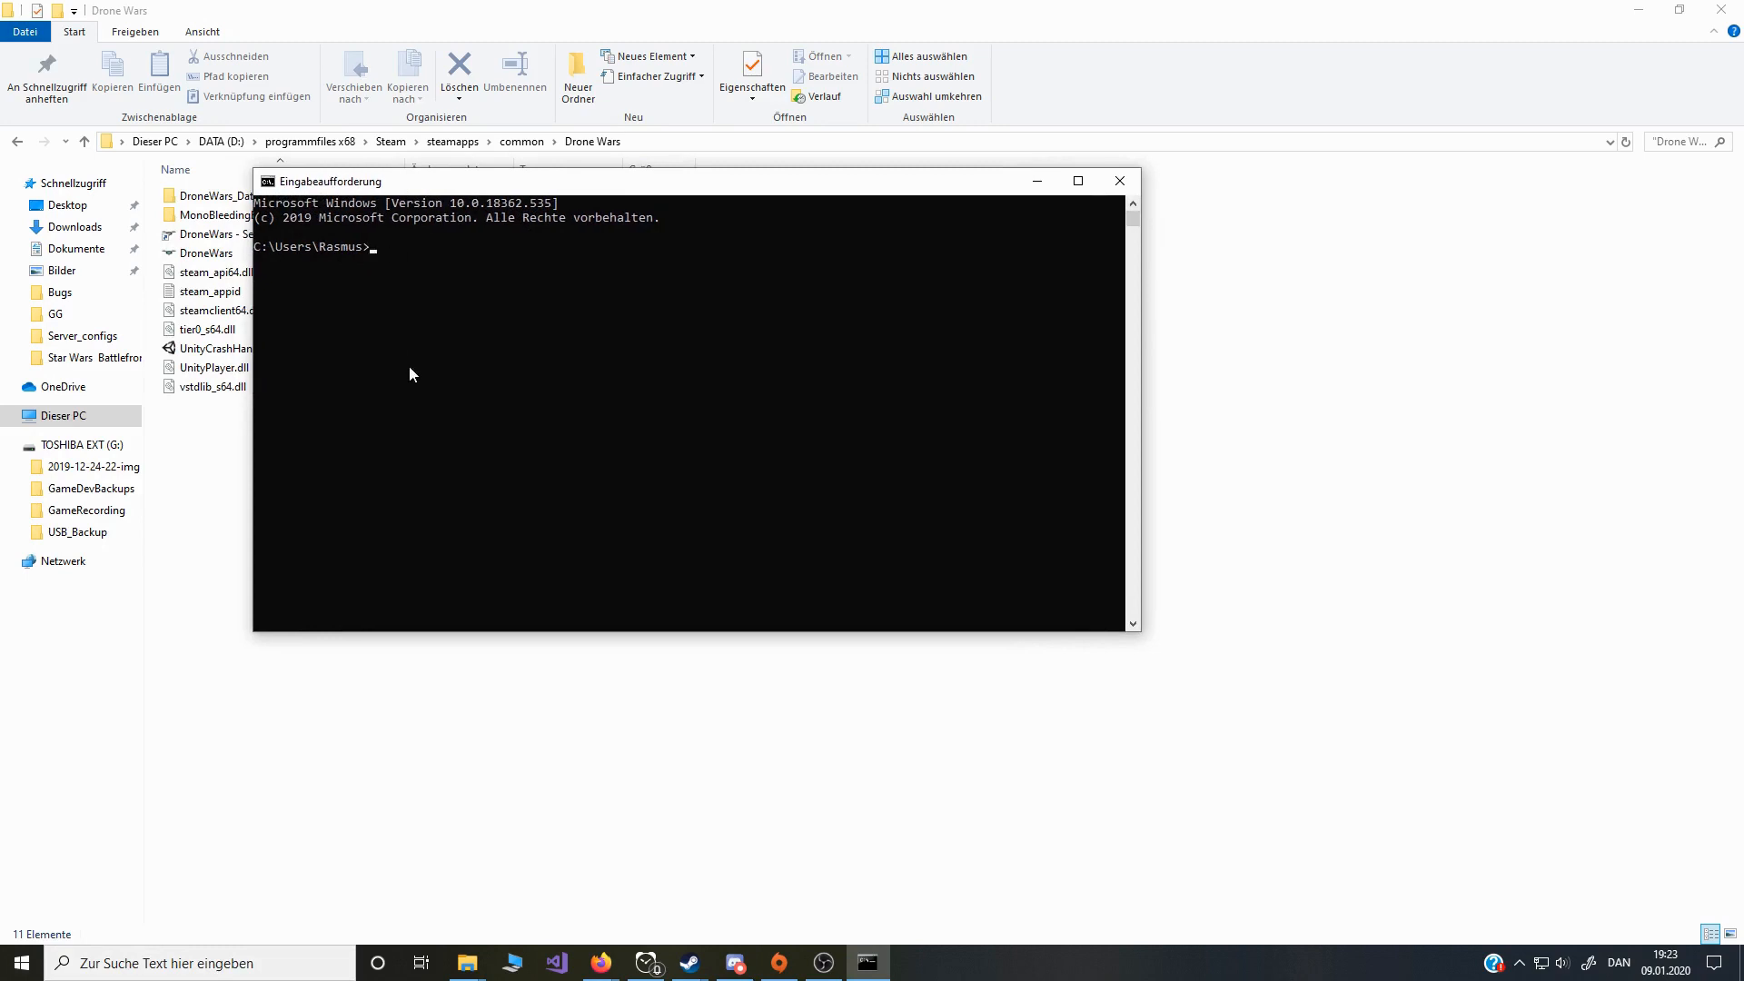
{"action": "type", "text": "ipconfig"}
{"action": "key", "text": "Return"}
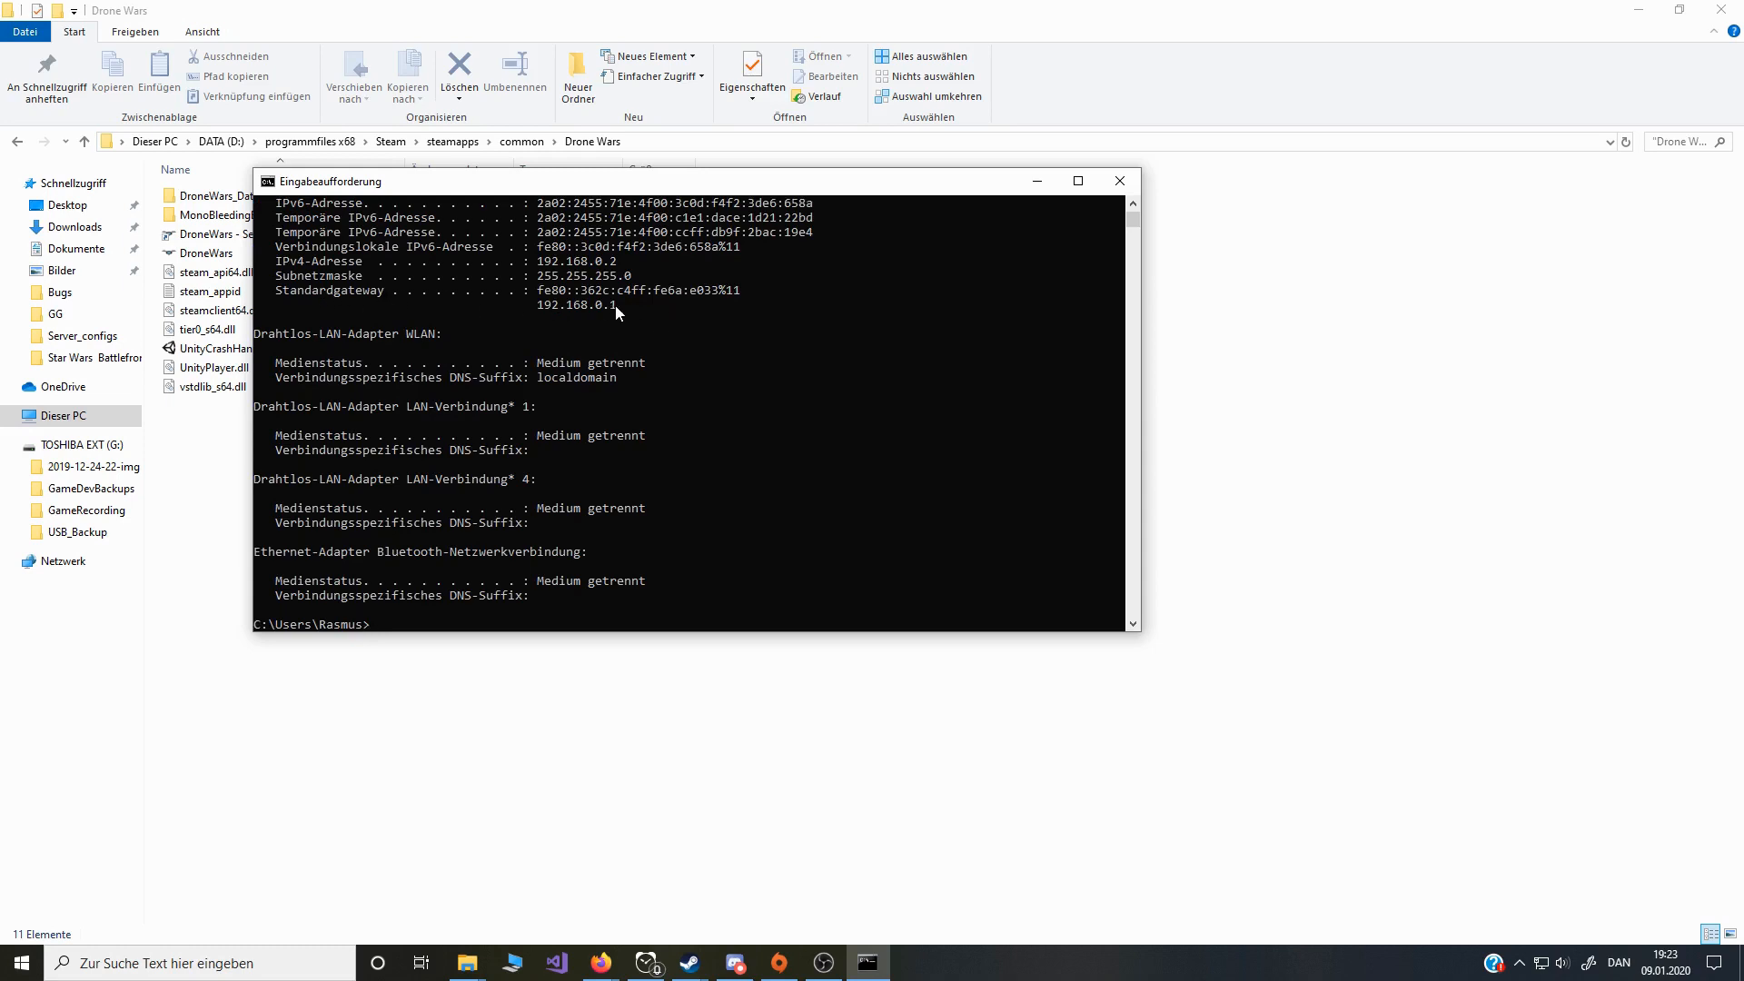
{"action": "left_click_drag", "start_coordinate": [614, 305], "coordinate": [539, 309]}
{"action": "key", "text": "ctrl+c"}
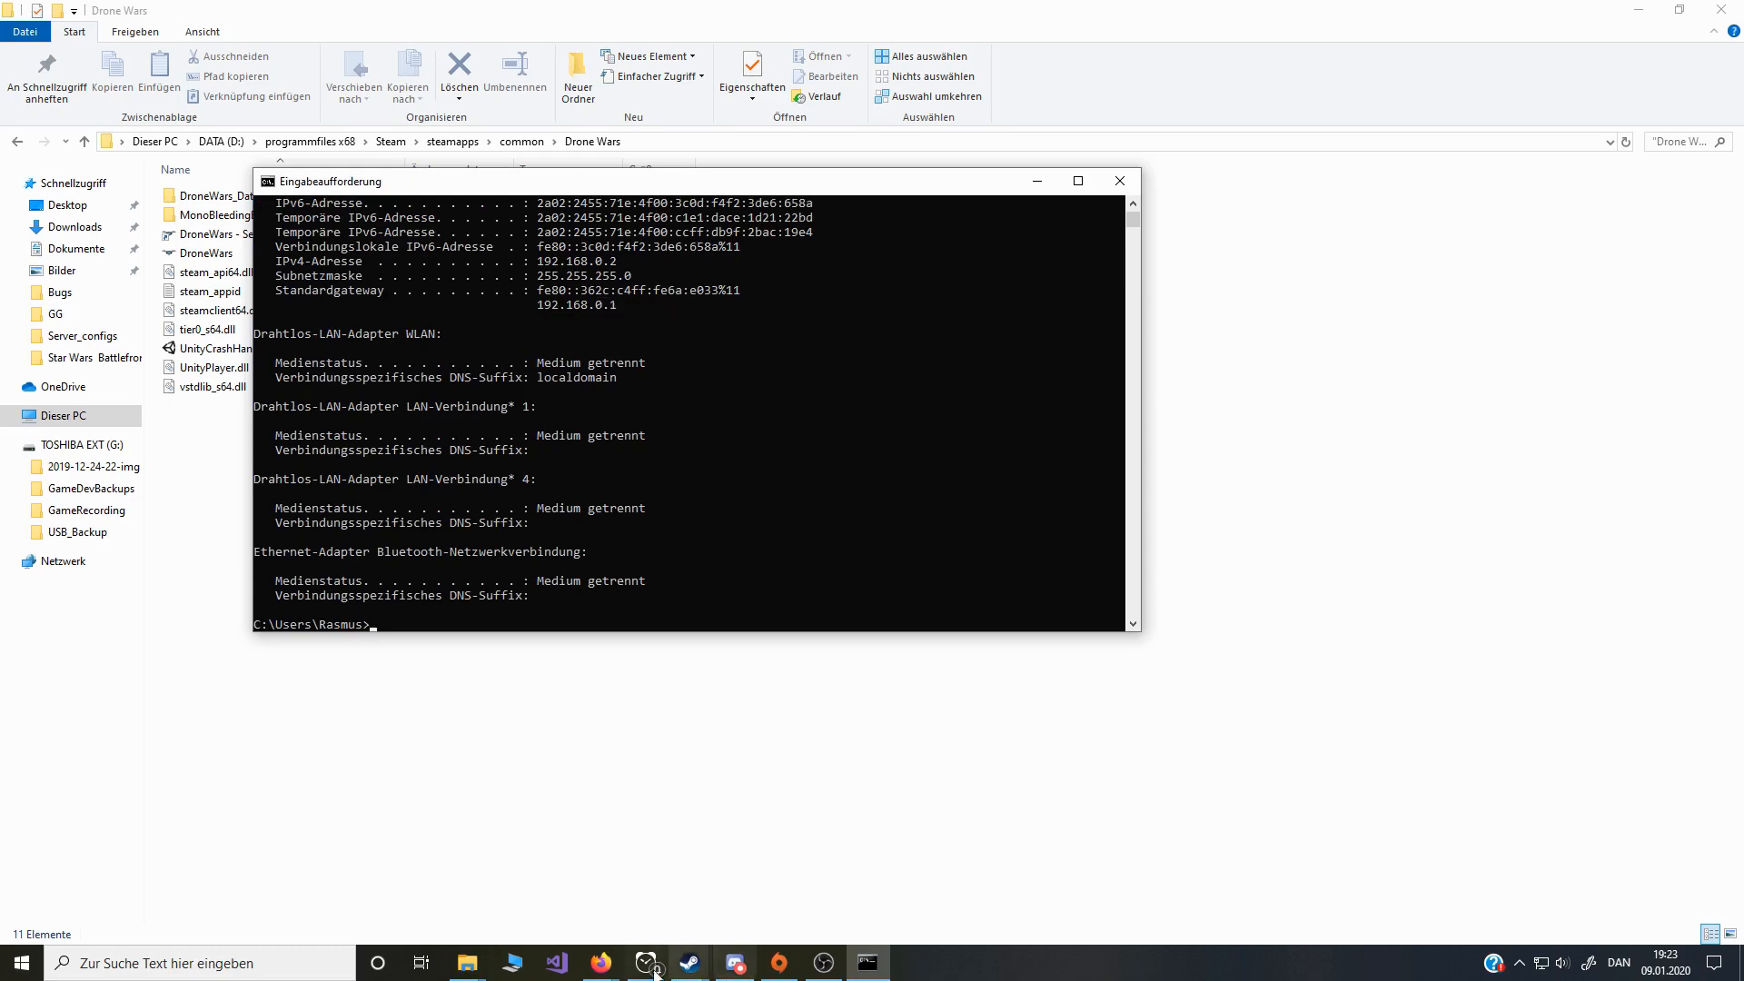
Step: Switch to Firefox, open the router page at 192.168.0.1 in a new tab and log in with the prefilled password
{"action": "mouse_move", "coordinate": [601, 961]}
{"action": "left_click", "coordinate": [676, 919]}
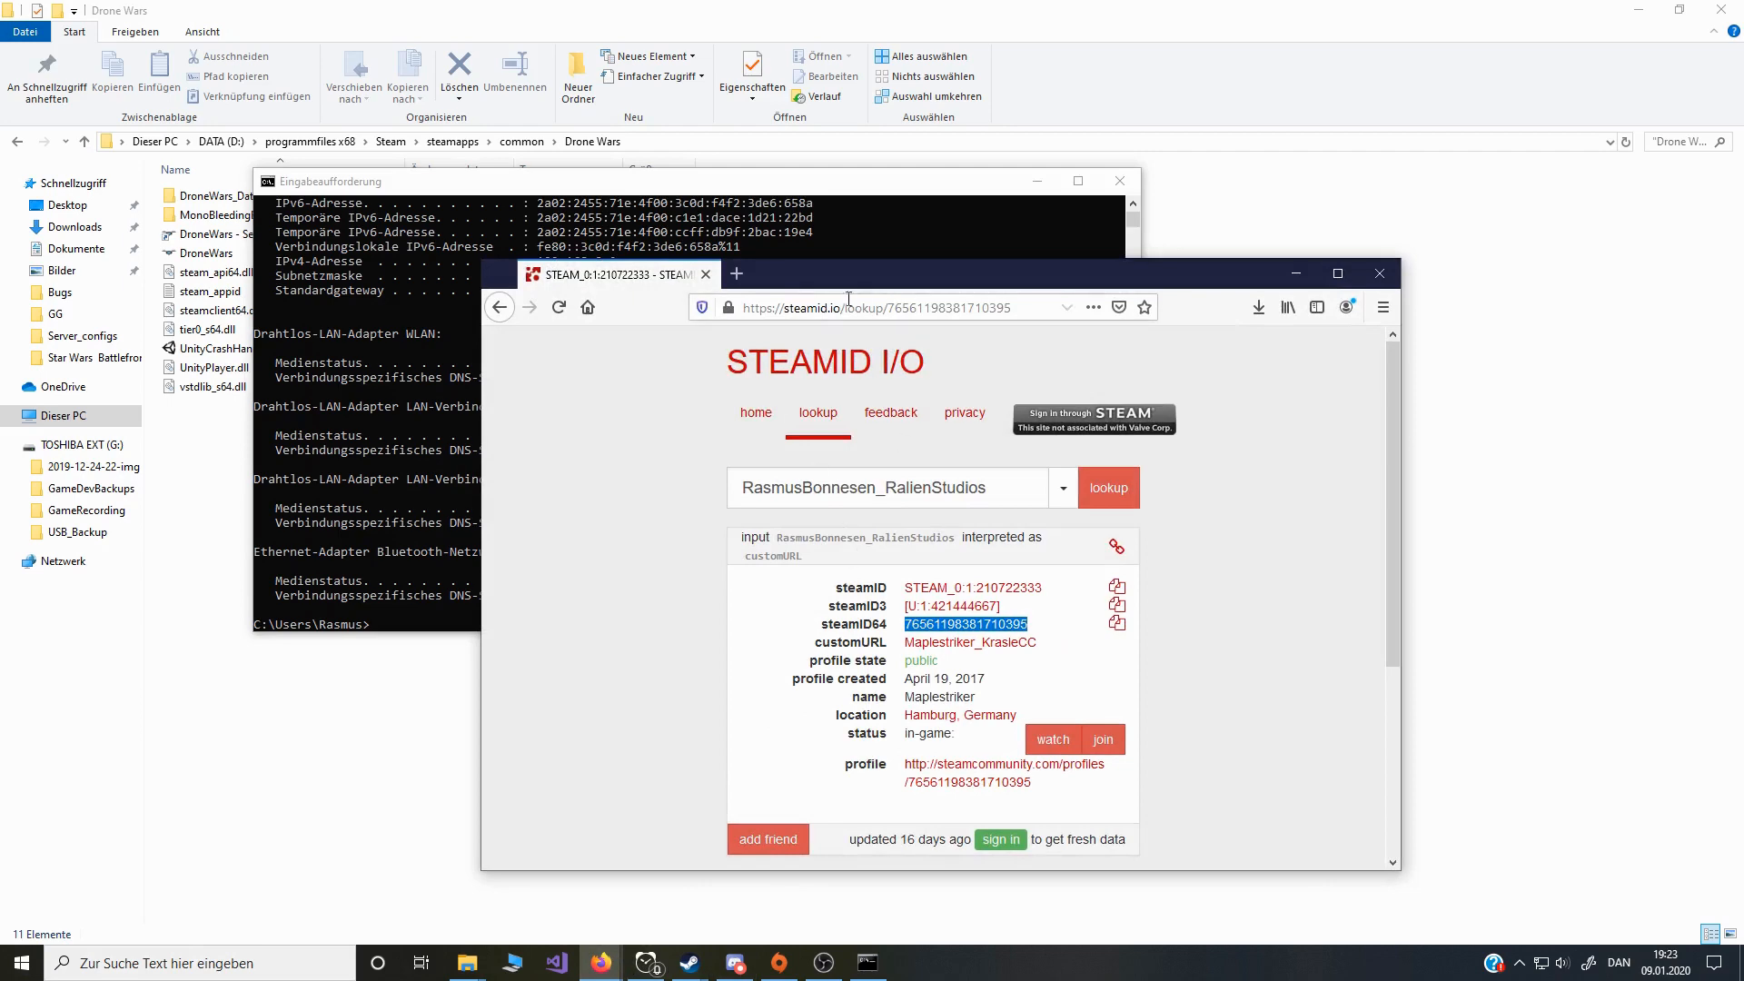
{"action": "left_click", "coordinate": [735, 274]}
{"action": "key", "text": "ctrl+v"}
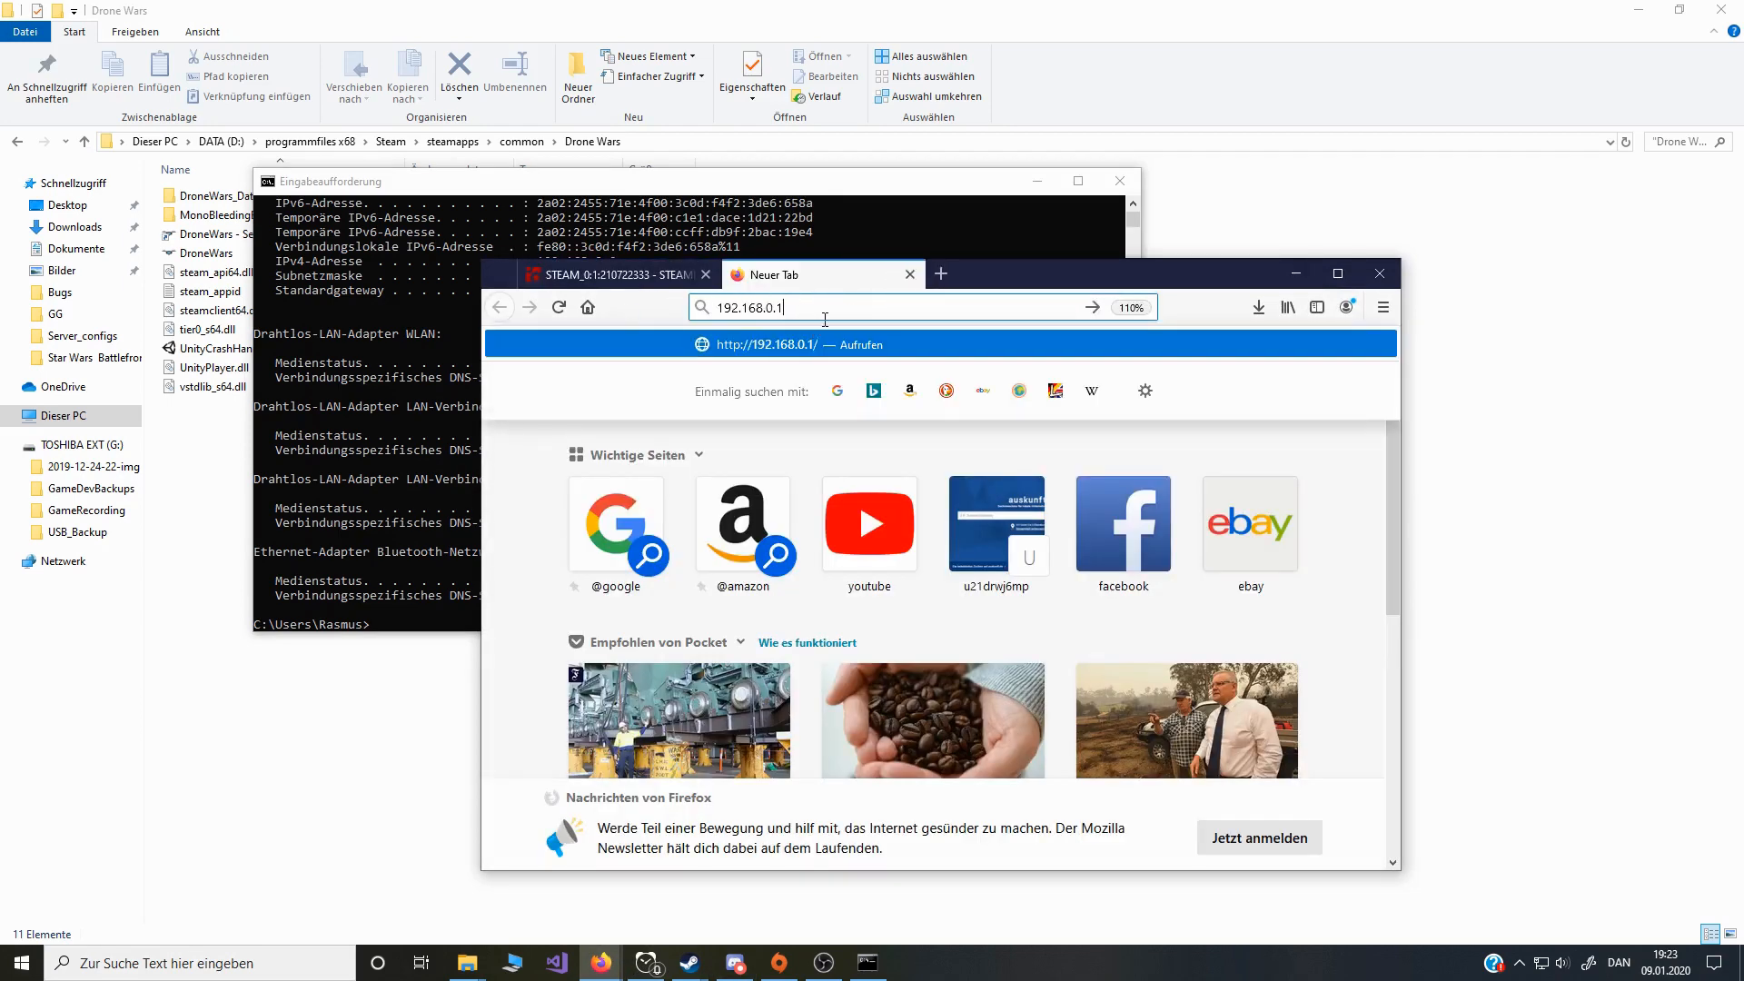
{"action": "key", "text": "Return"}
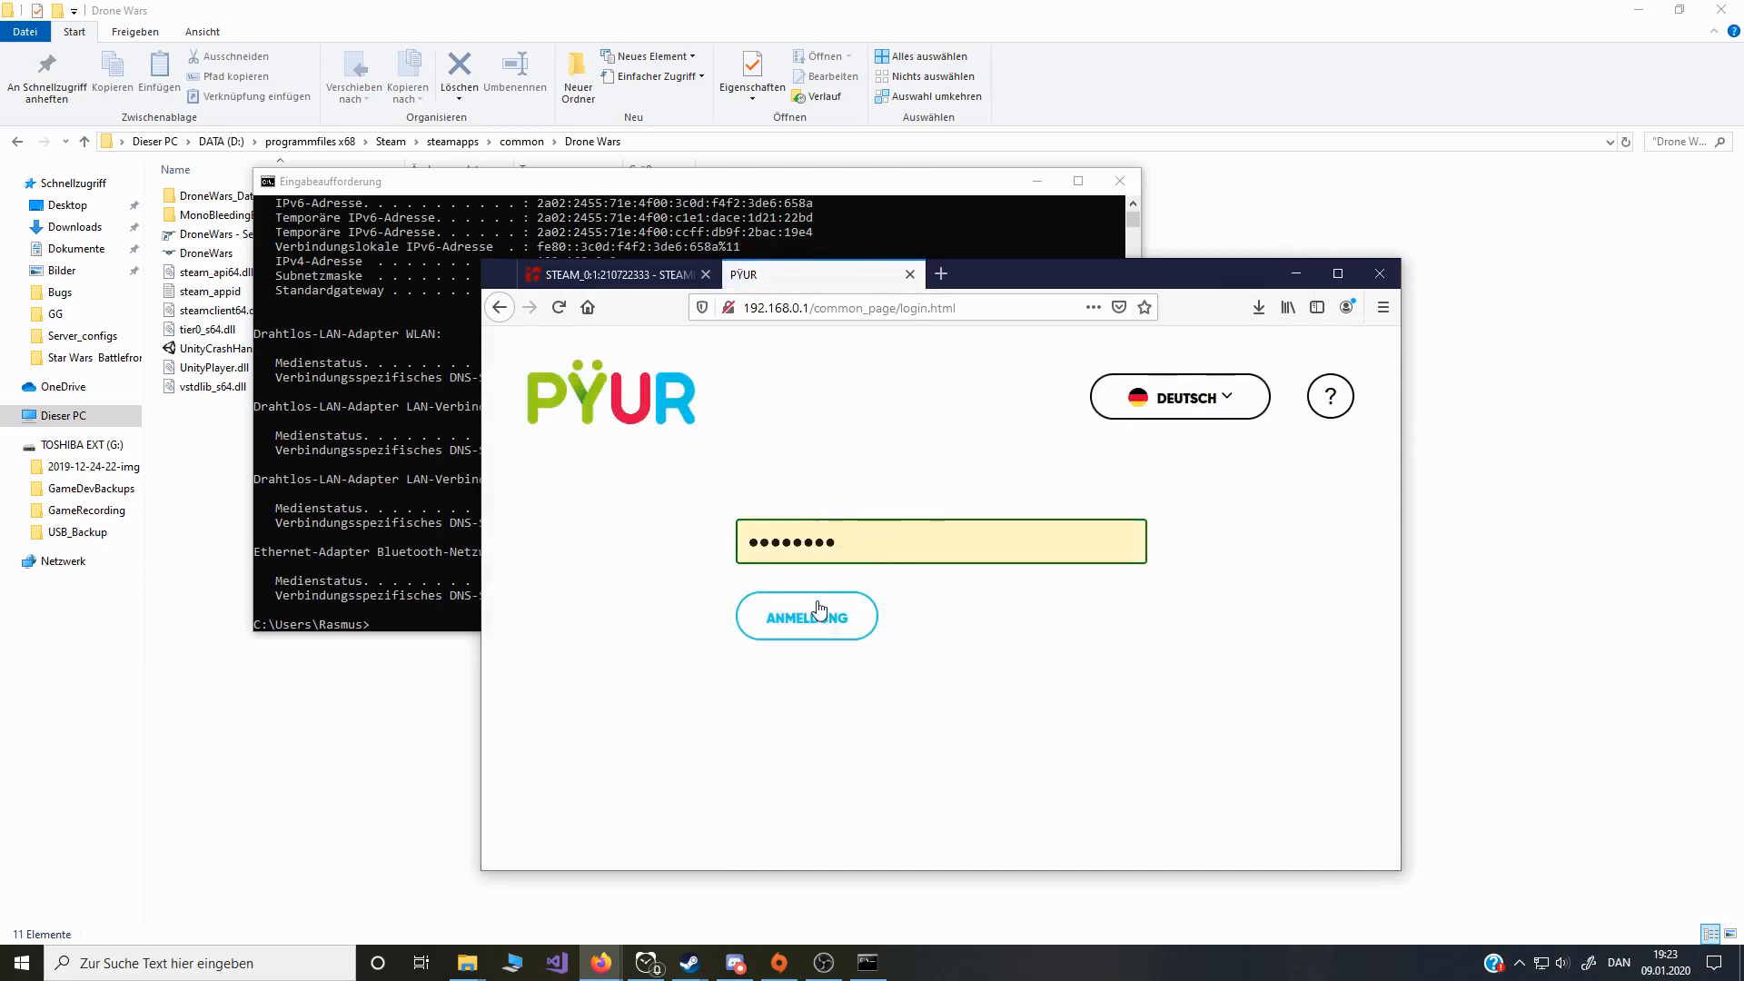
{"action": "double_click", "coordinate": [872, 539]}
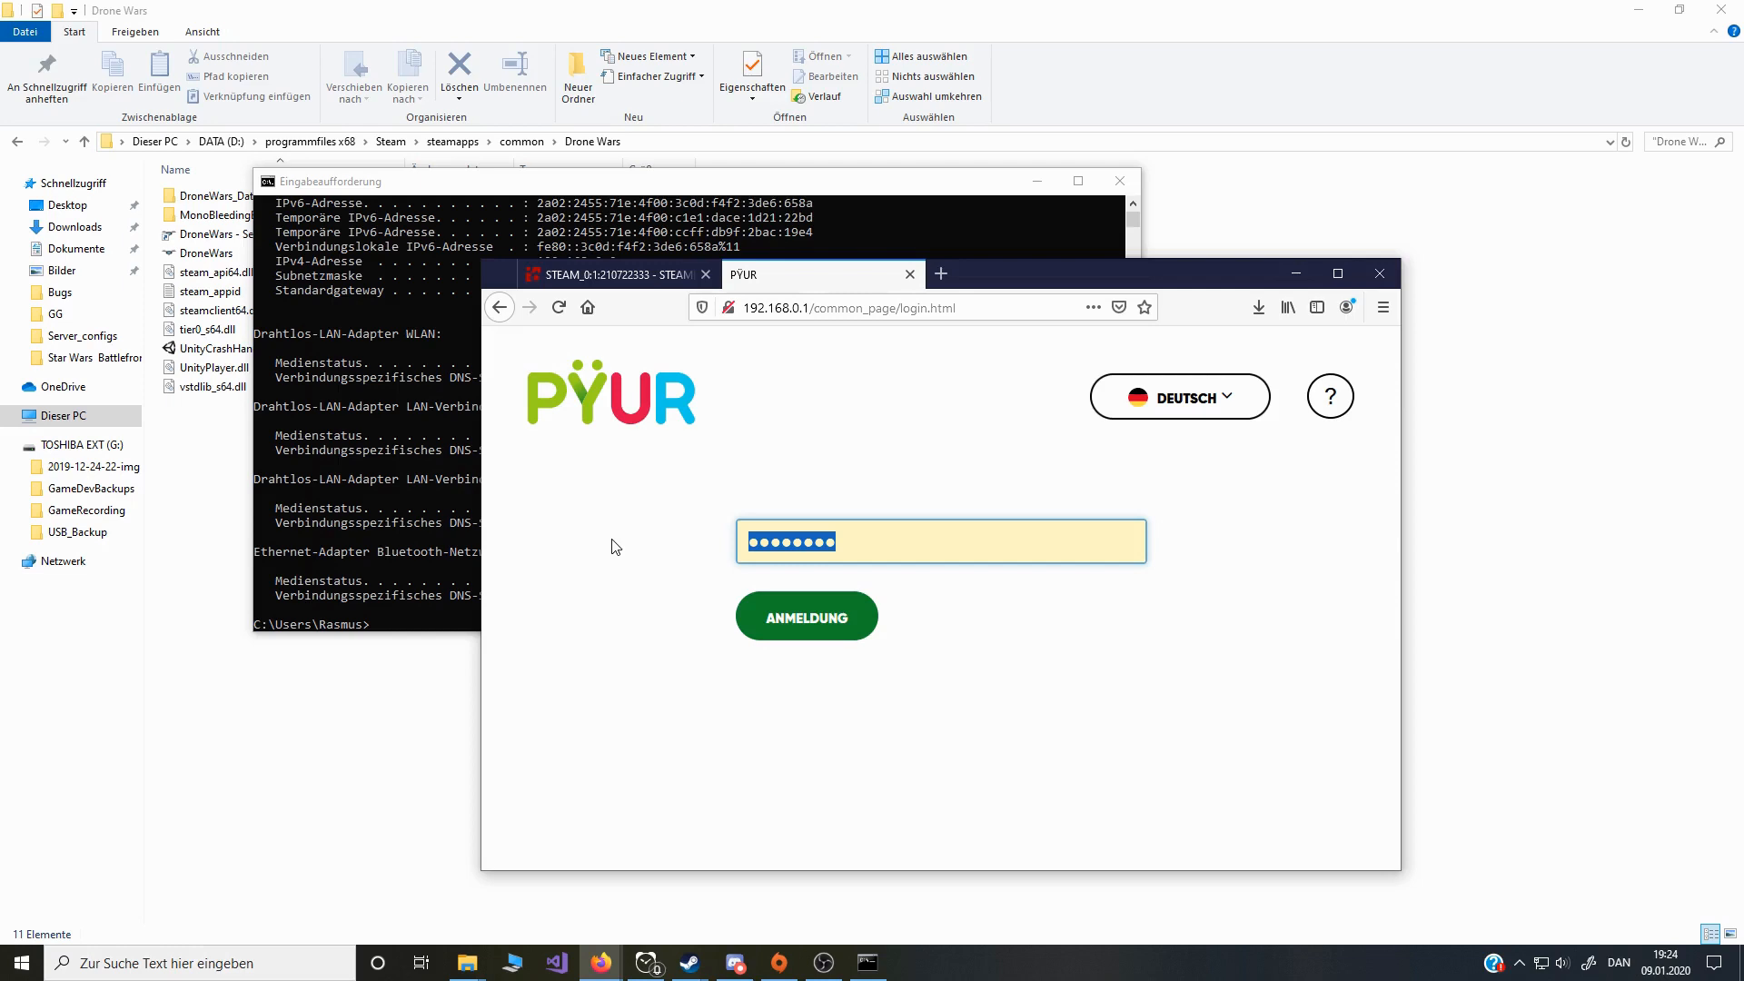
{"action": "left_click", "coordinate": [799, 632]}
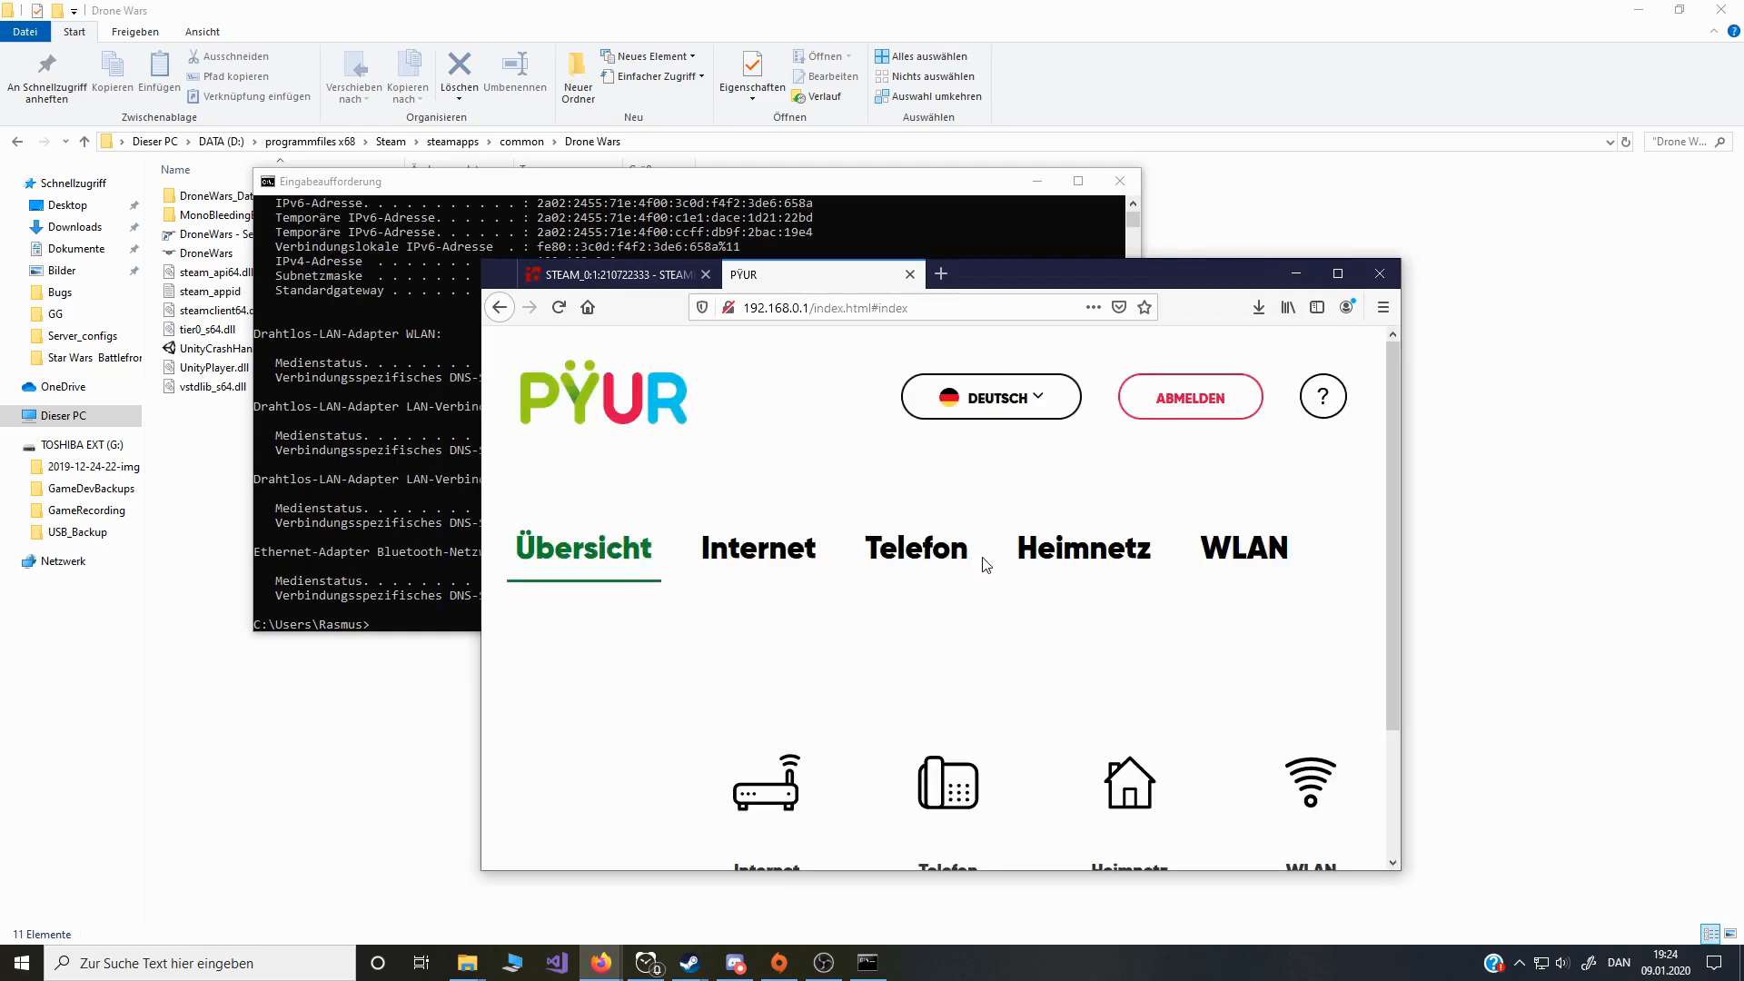
Step: Open the router's Port Forwarding settings in the Erweitert section of Heimnetz
{"action": "left_click", "coordinate": [1002, 567]}
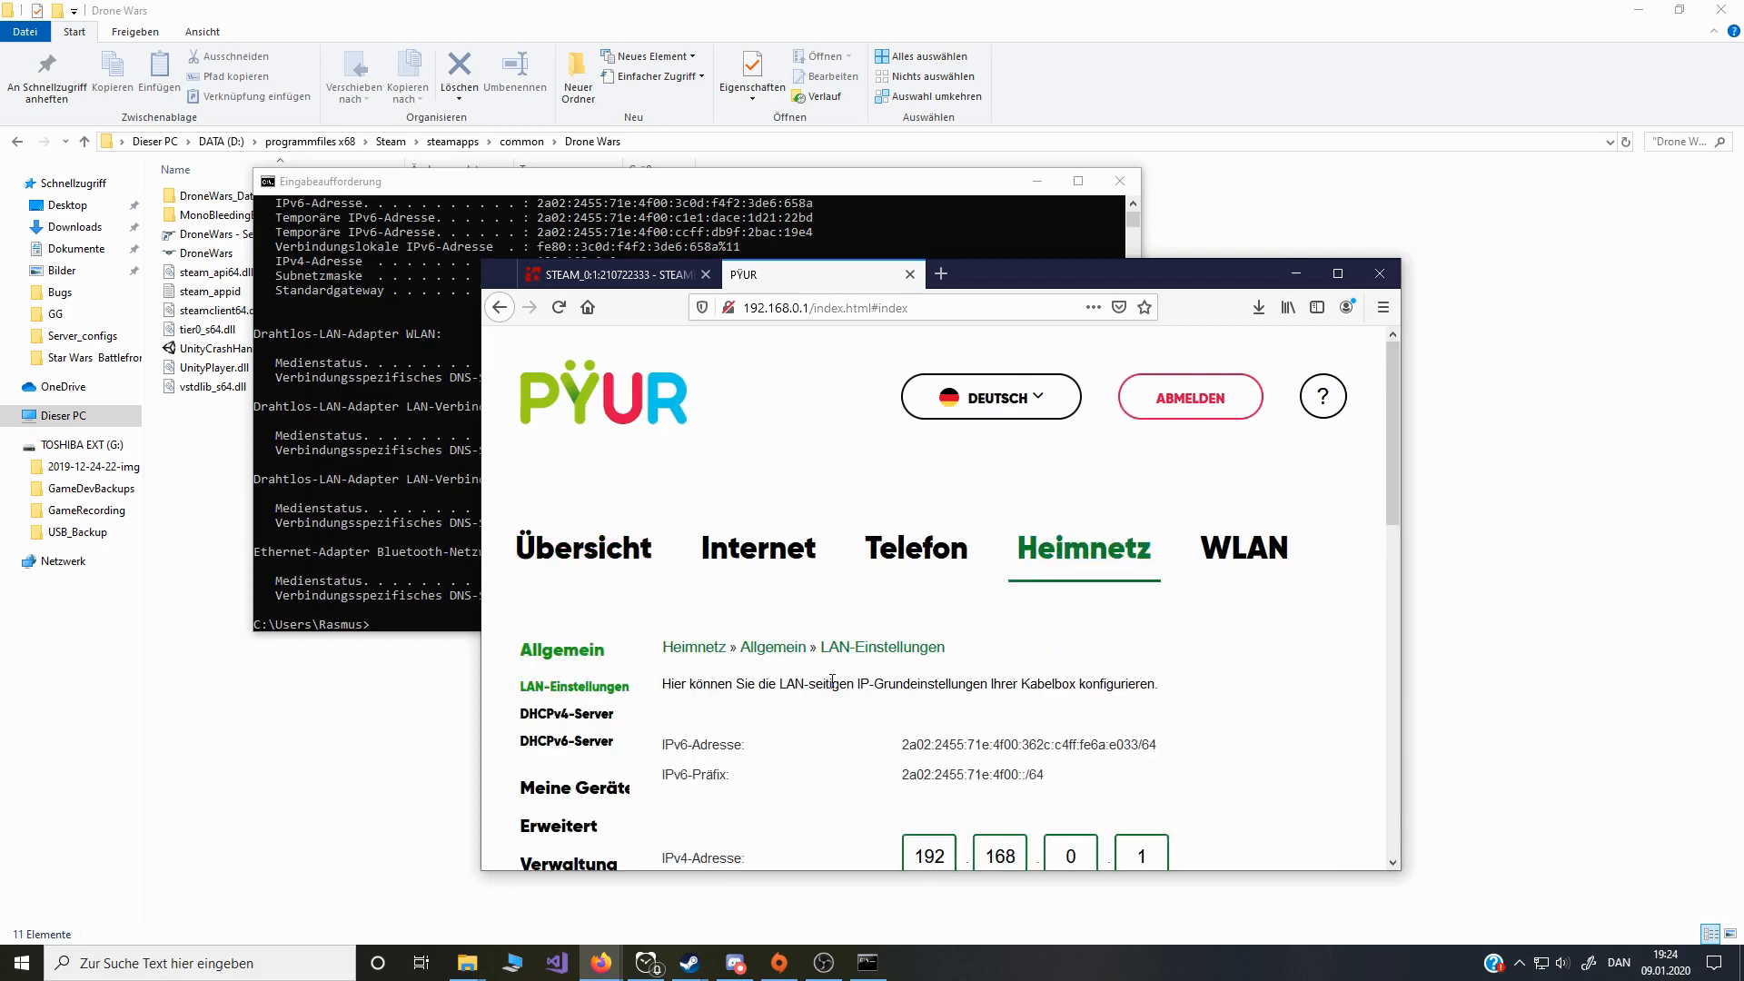
{"action": "scroll", "coordinate": [832, 682], "scroll_direction": "down", "scroll_amount": 3}
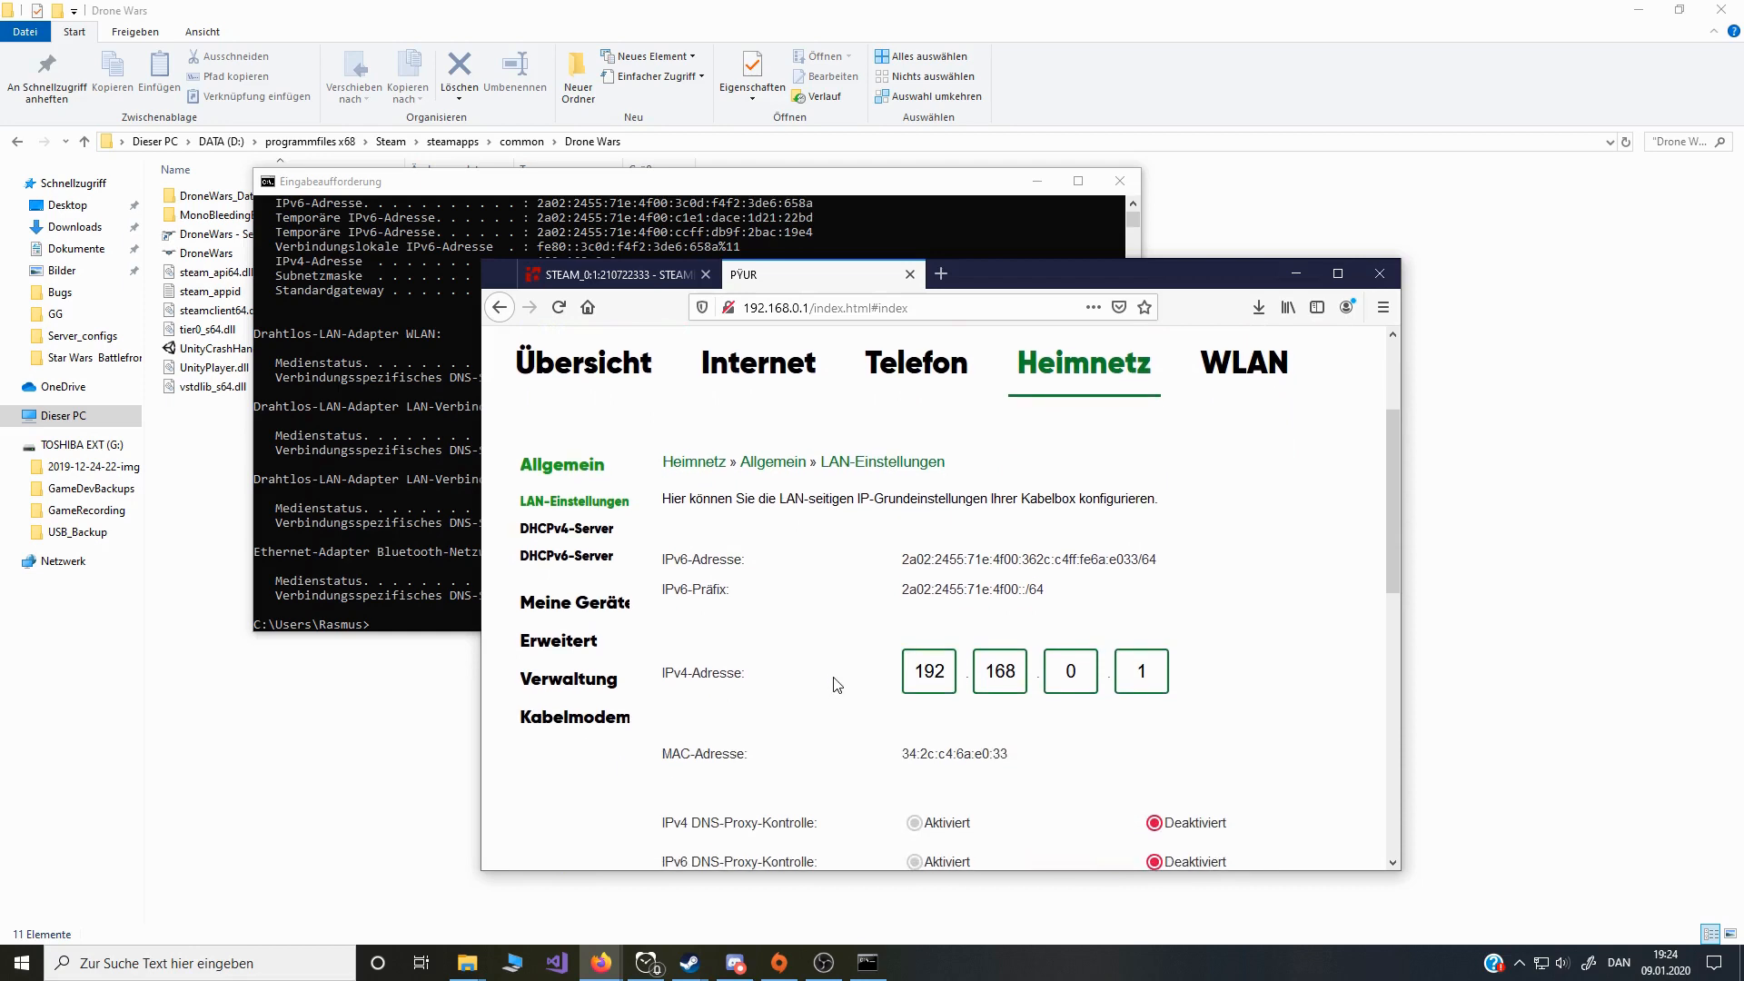
{"action": "left_click", "coordinate": [571, 641]}
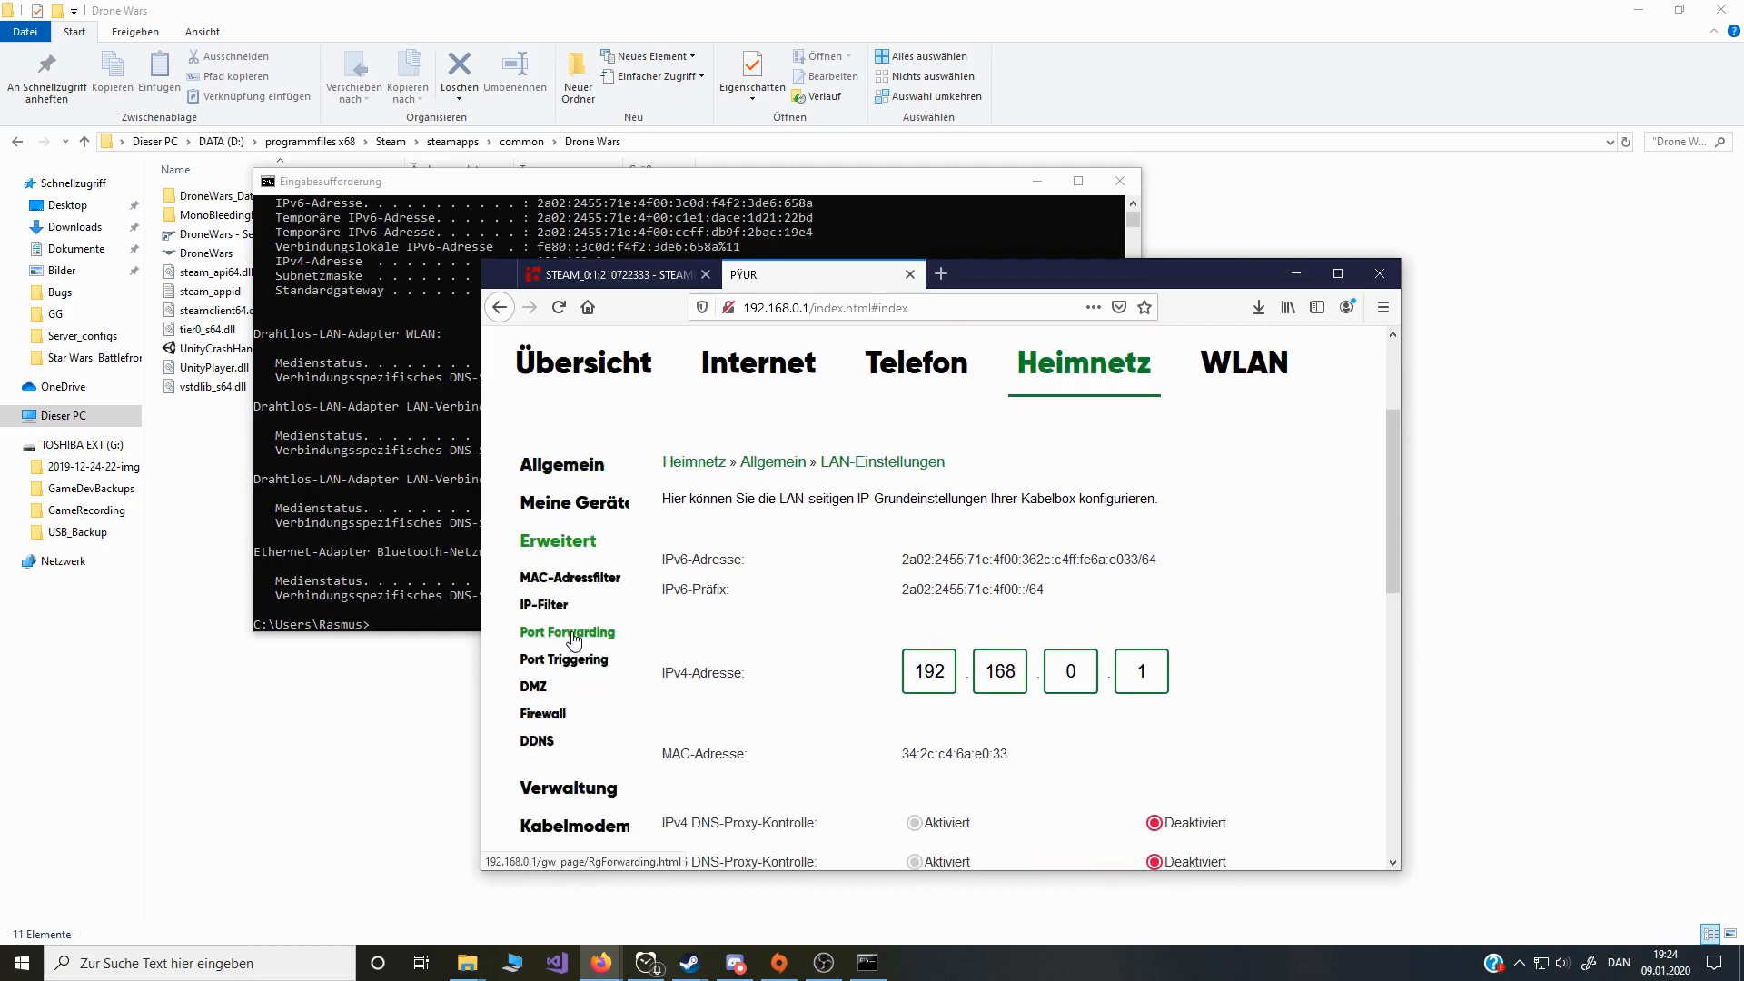
{"action": "left_click", "coordinate": [572, 640]}
Step: Start creating a new IPv4 port forwarding rule on the router
{"action": "scroll", "coordinate": [1038, 457], "scroll_direction": "down", "scroll_amount": 1}
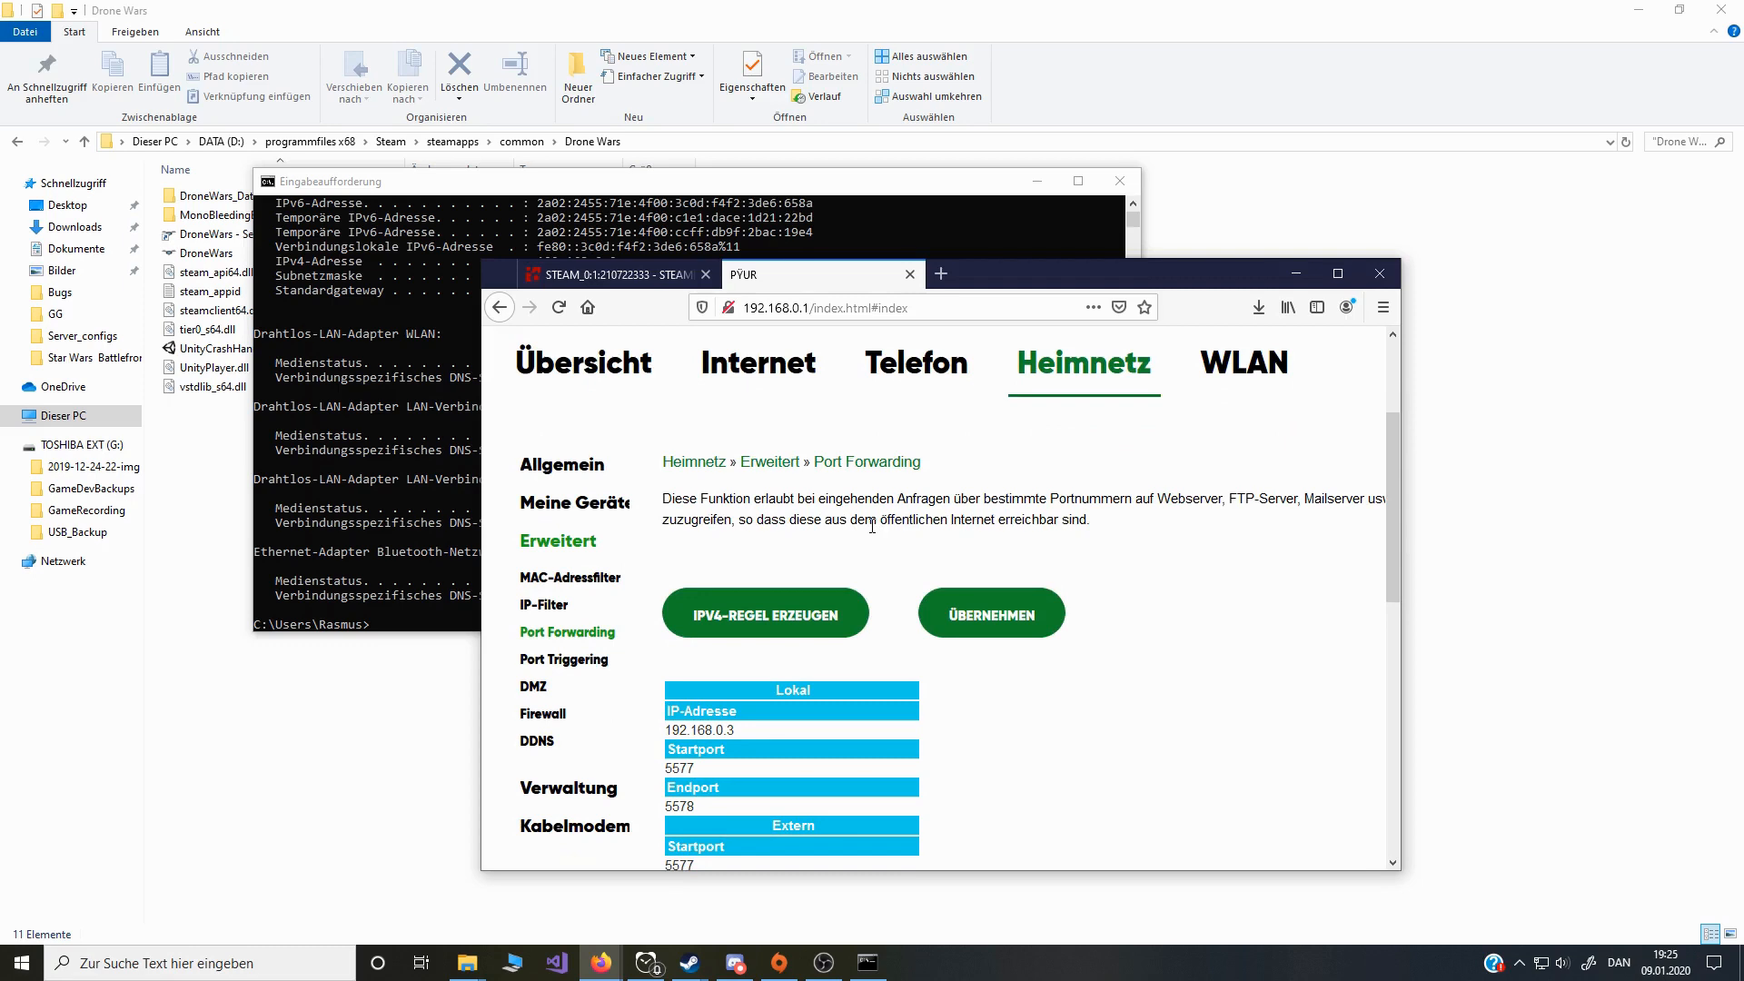
{"action": "scroll", "coordinate": [753, 737], "scroll_direction": "down", "scroll_amount": 2}
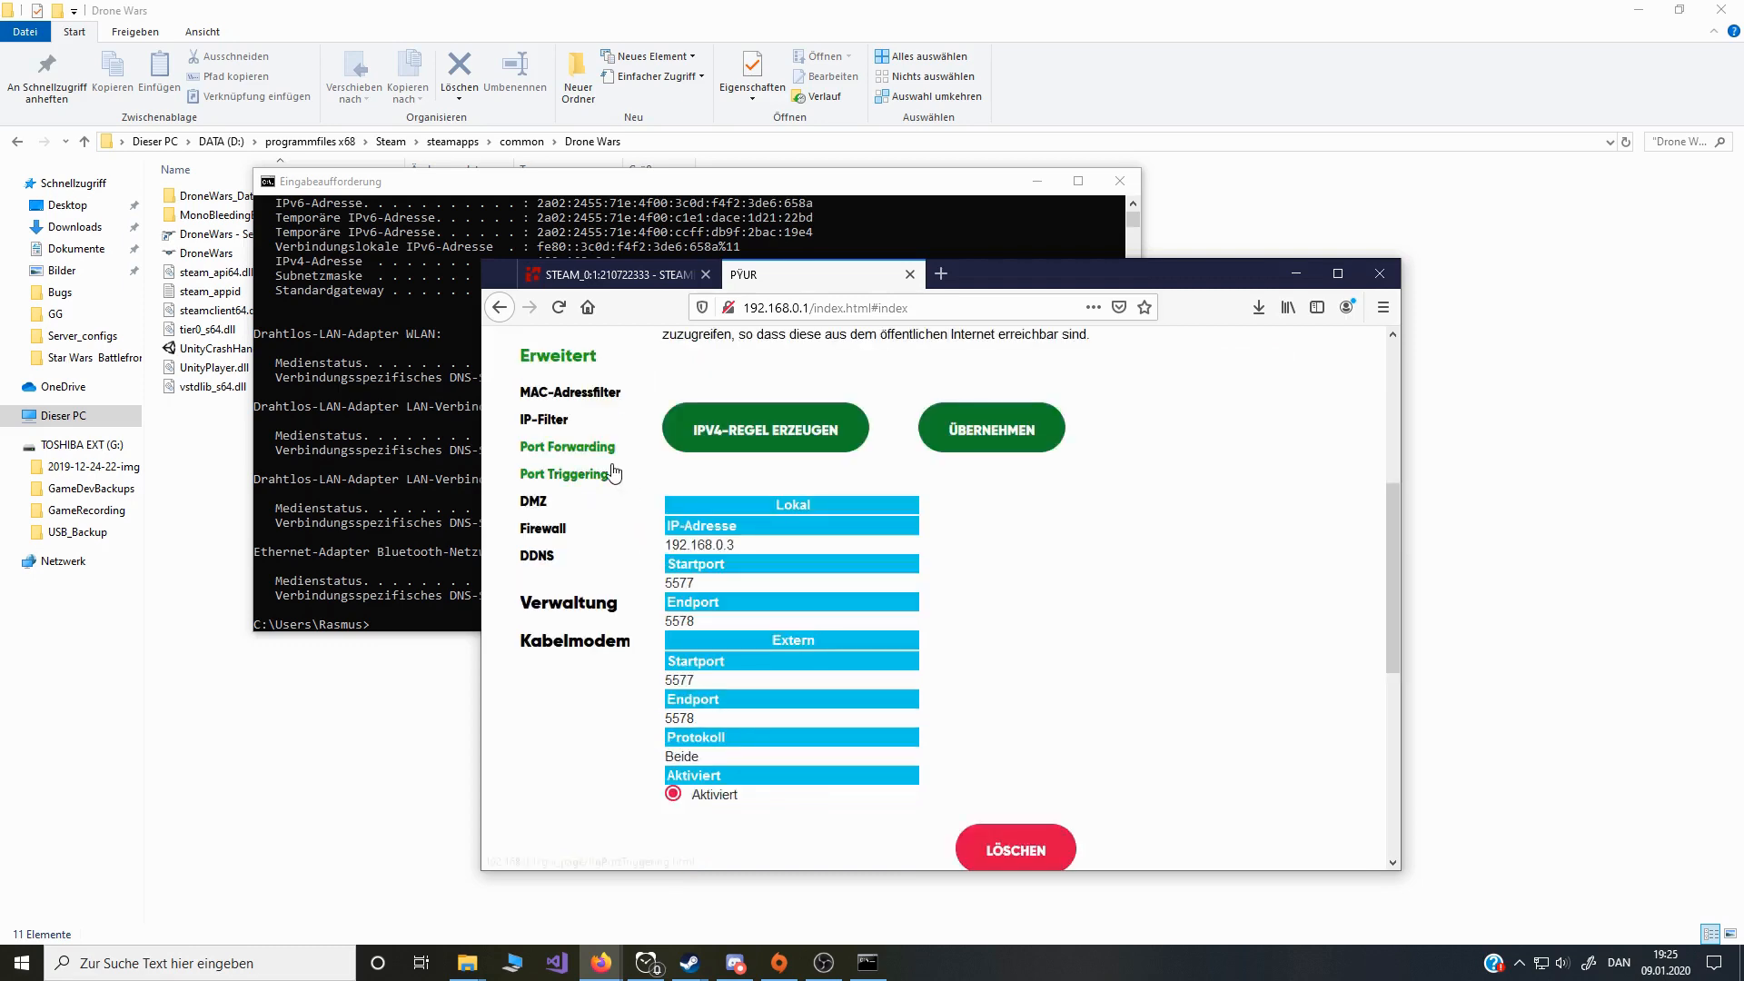
{"action": "left_click", "coordinate": [811, 447]}
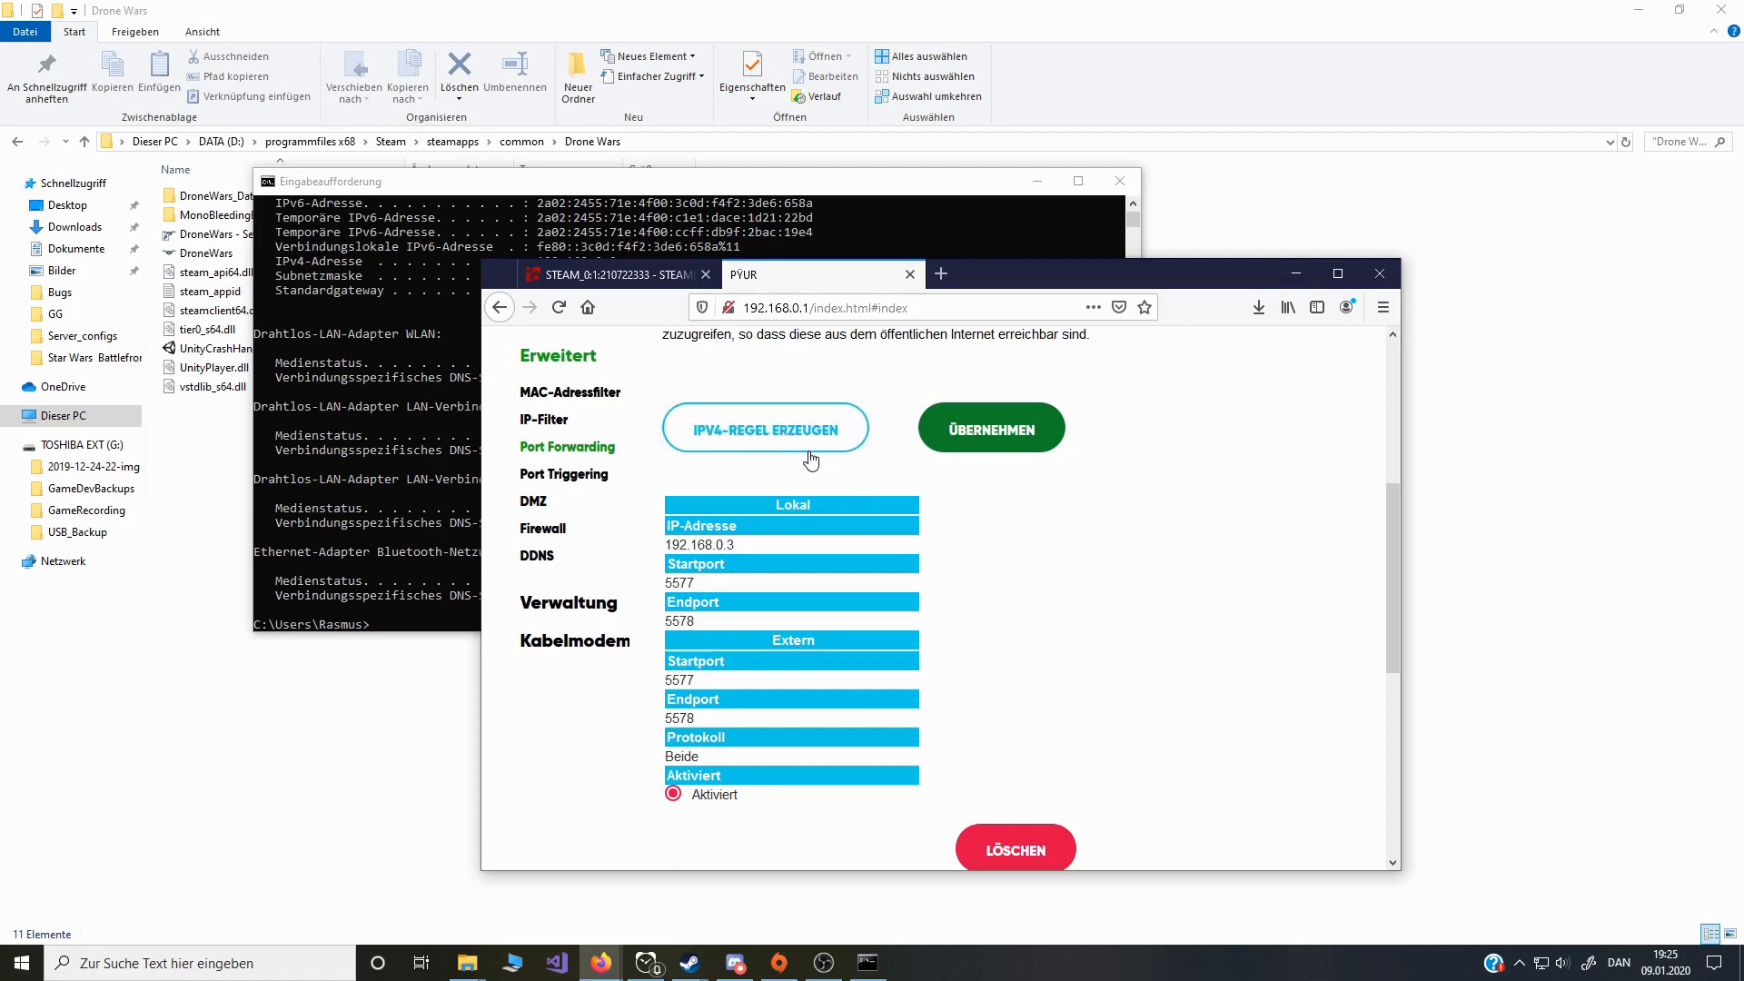
{"action": "left_click", "coordinate": [836, 445]}
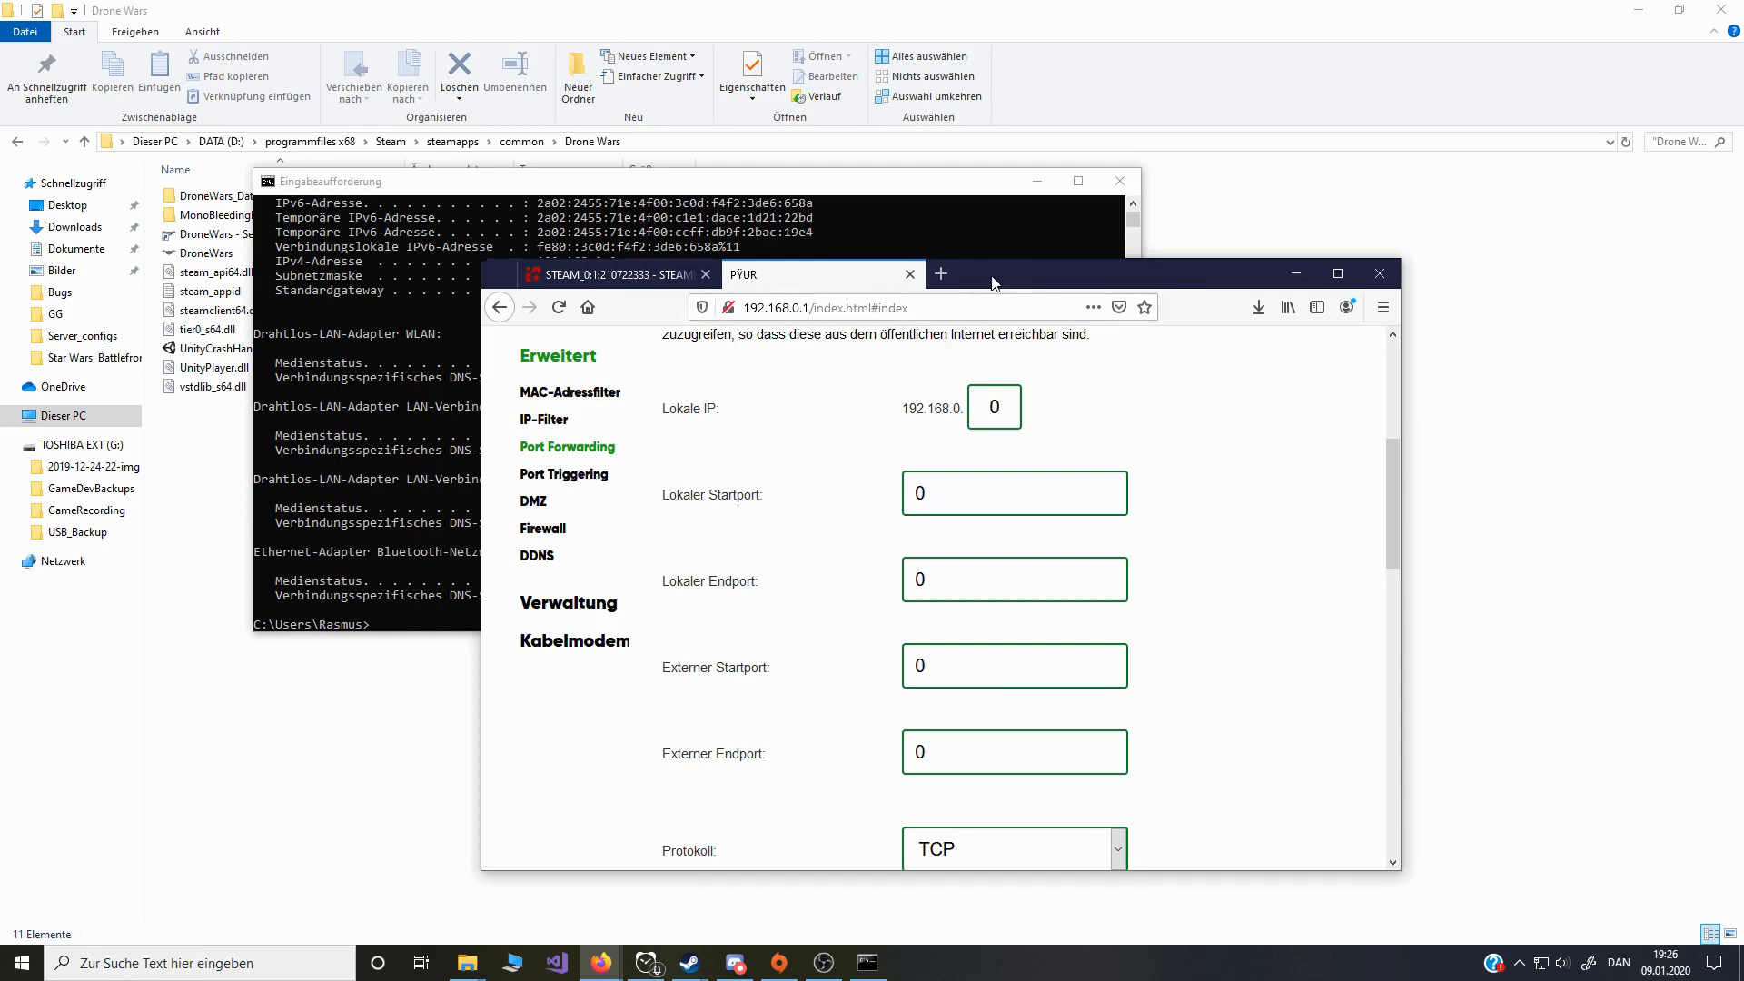
Step: Arrange the browser and Command Prompt side by side and compare the computer's IPv4 address with the forwarding rule's Lokale IP prefix
{"action": "left_click_drag", "start_coordinate": [993, 276], "coordinate": [1164, 314]}
{"action": "left_click_drag", "start_coordinate": [678, 184], "coordinate": [622, 160]}
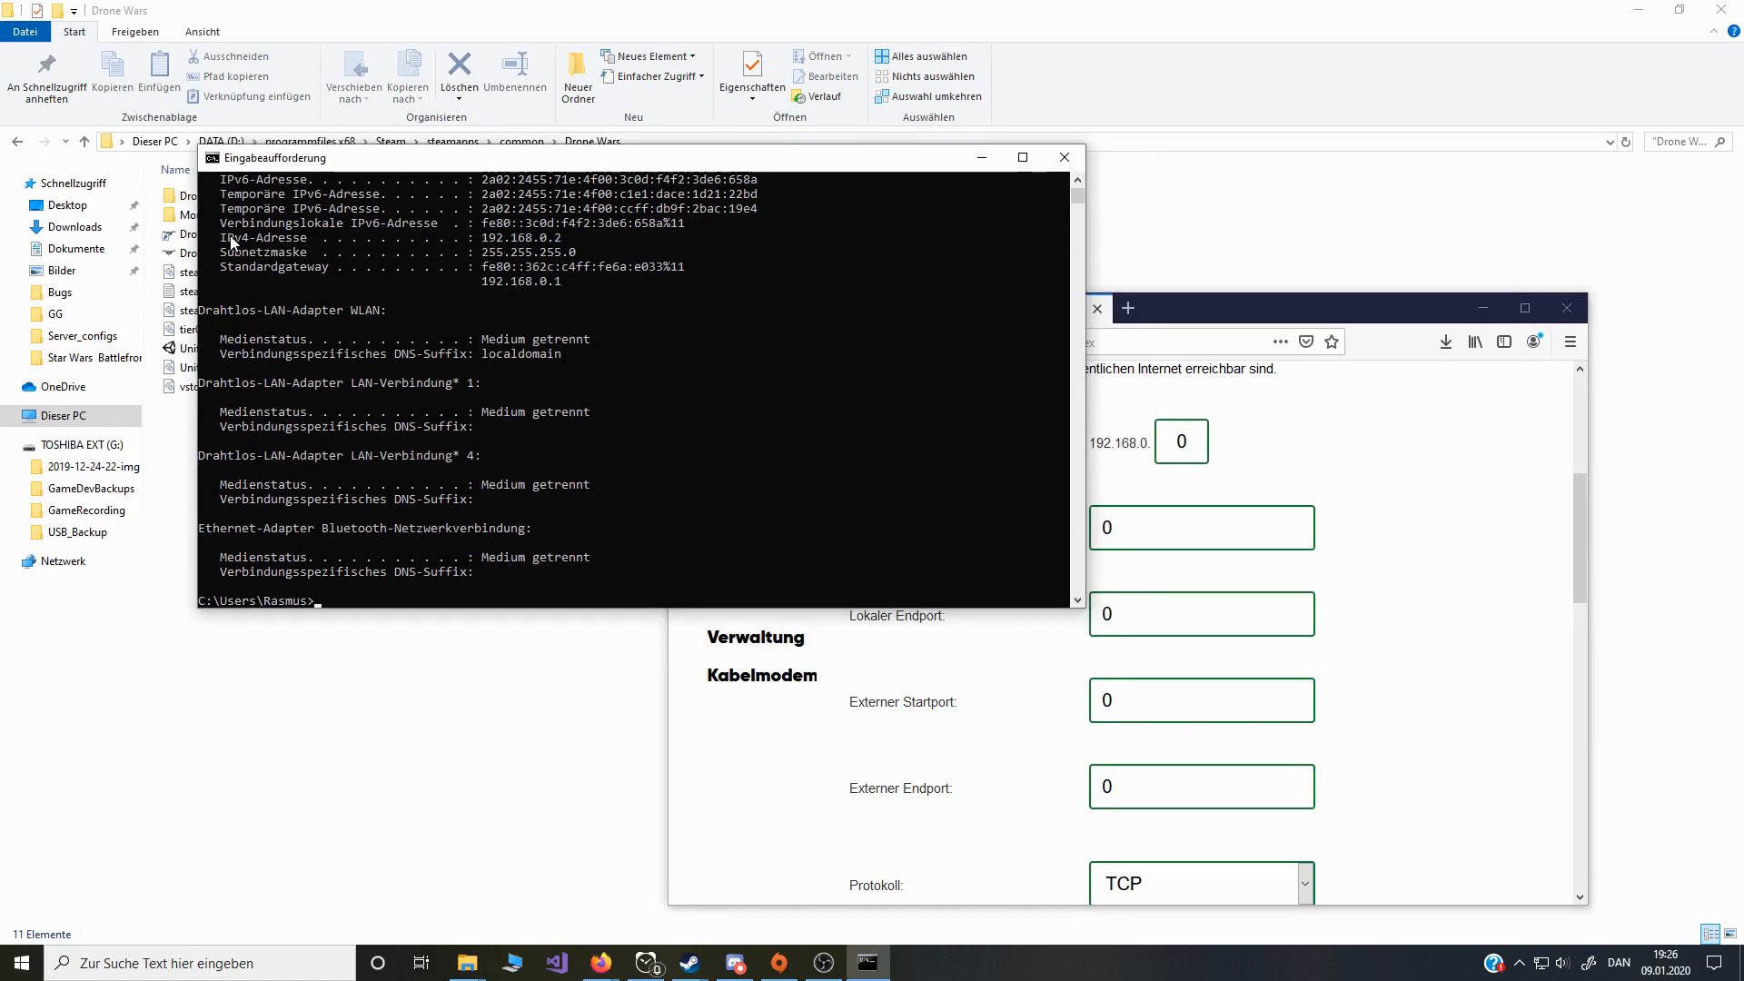
{"action": "left_click_drag", "start_coordinate": [216, 238], "coordinate": [352, 239]}
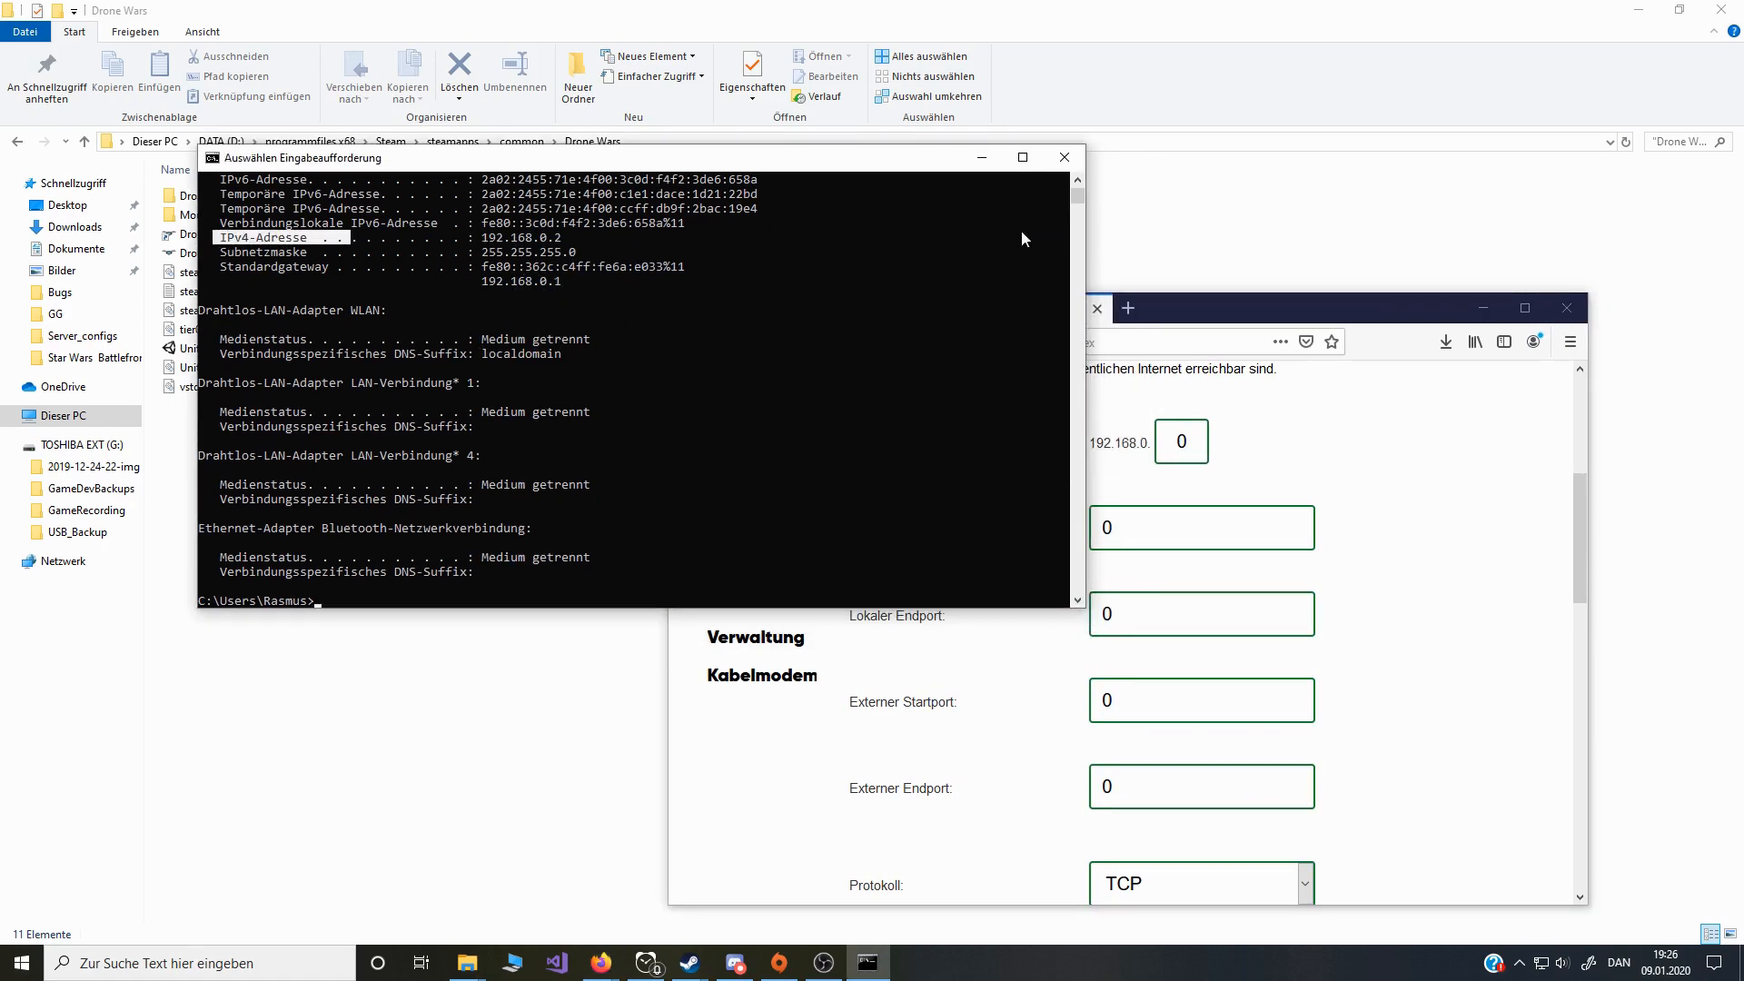
{"action": "left_click", "coordinate": [1228, 303]}
{"action": "left_click_drag", "start_coordinate": [1086, 444], "coordinate": [1150, 444]}
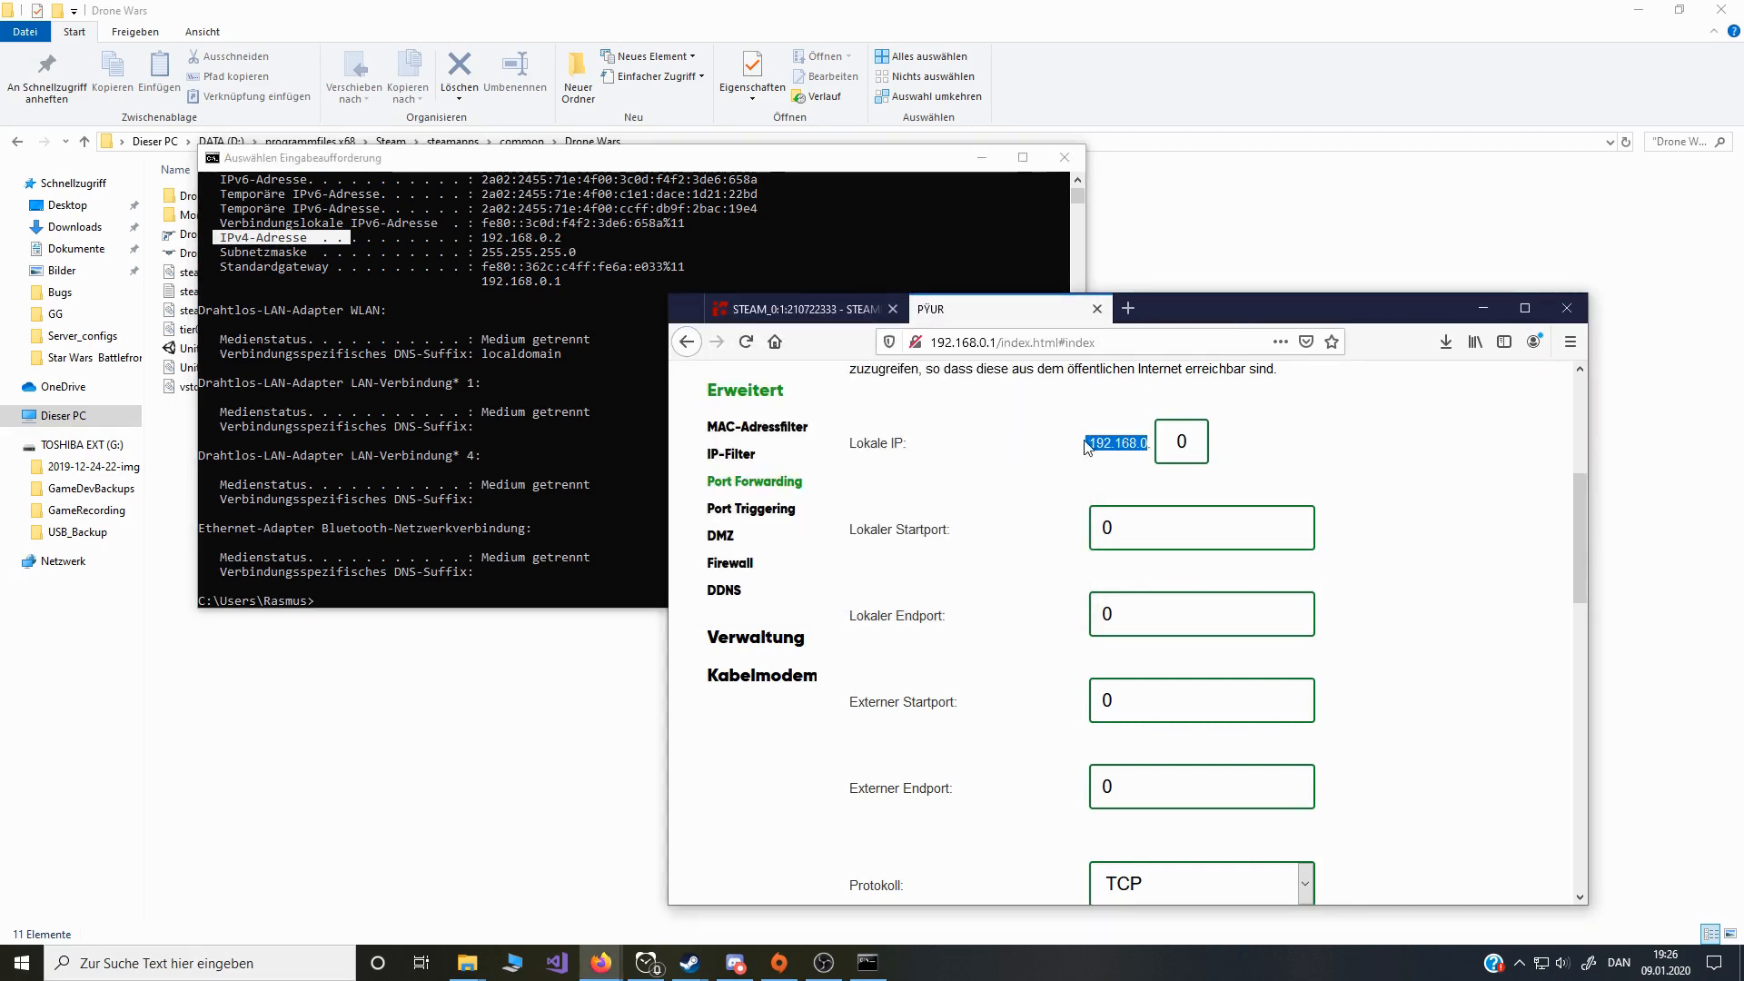
Step: Find the last number of the computer's IPv4 address in the Command Prompt and enter 2 as the ending of the rule's Lokale IP
{"action": "left_click", "coordinate": [488, 252]}
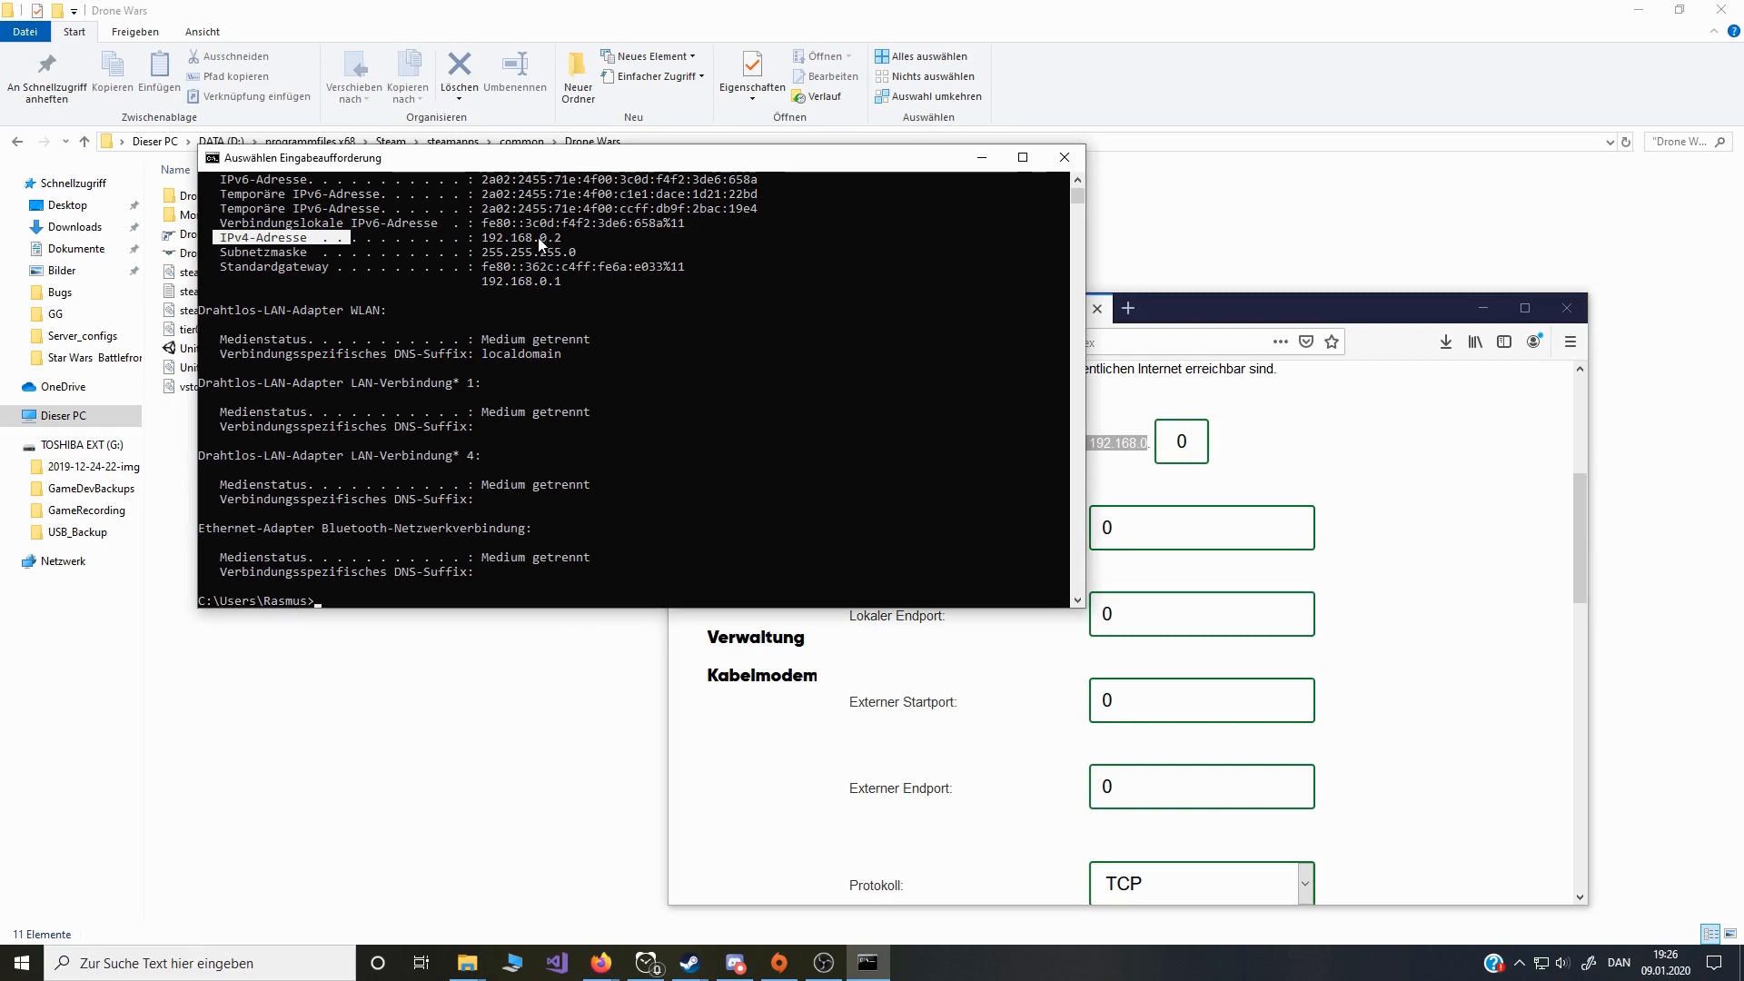
{"action": "left_click_drag", "start_coordinate": [568, 234], "coordinate": [567, 239]}
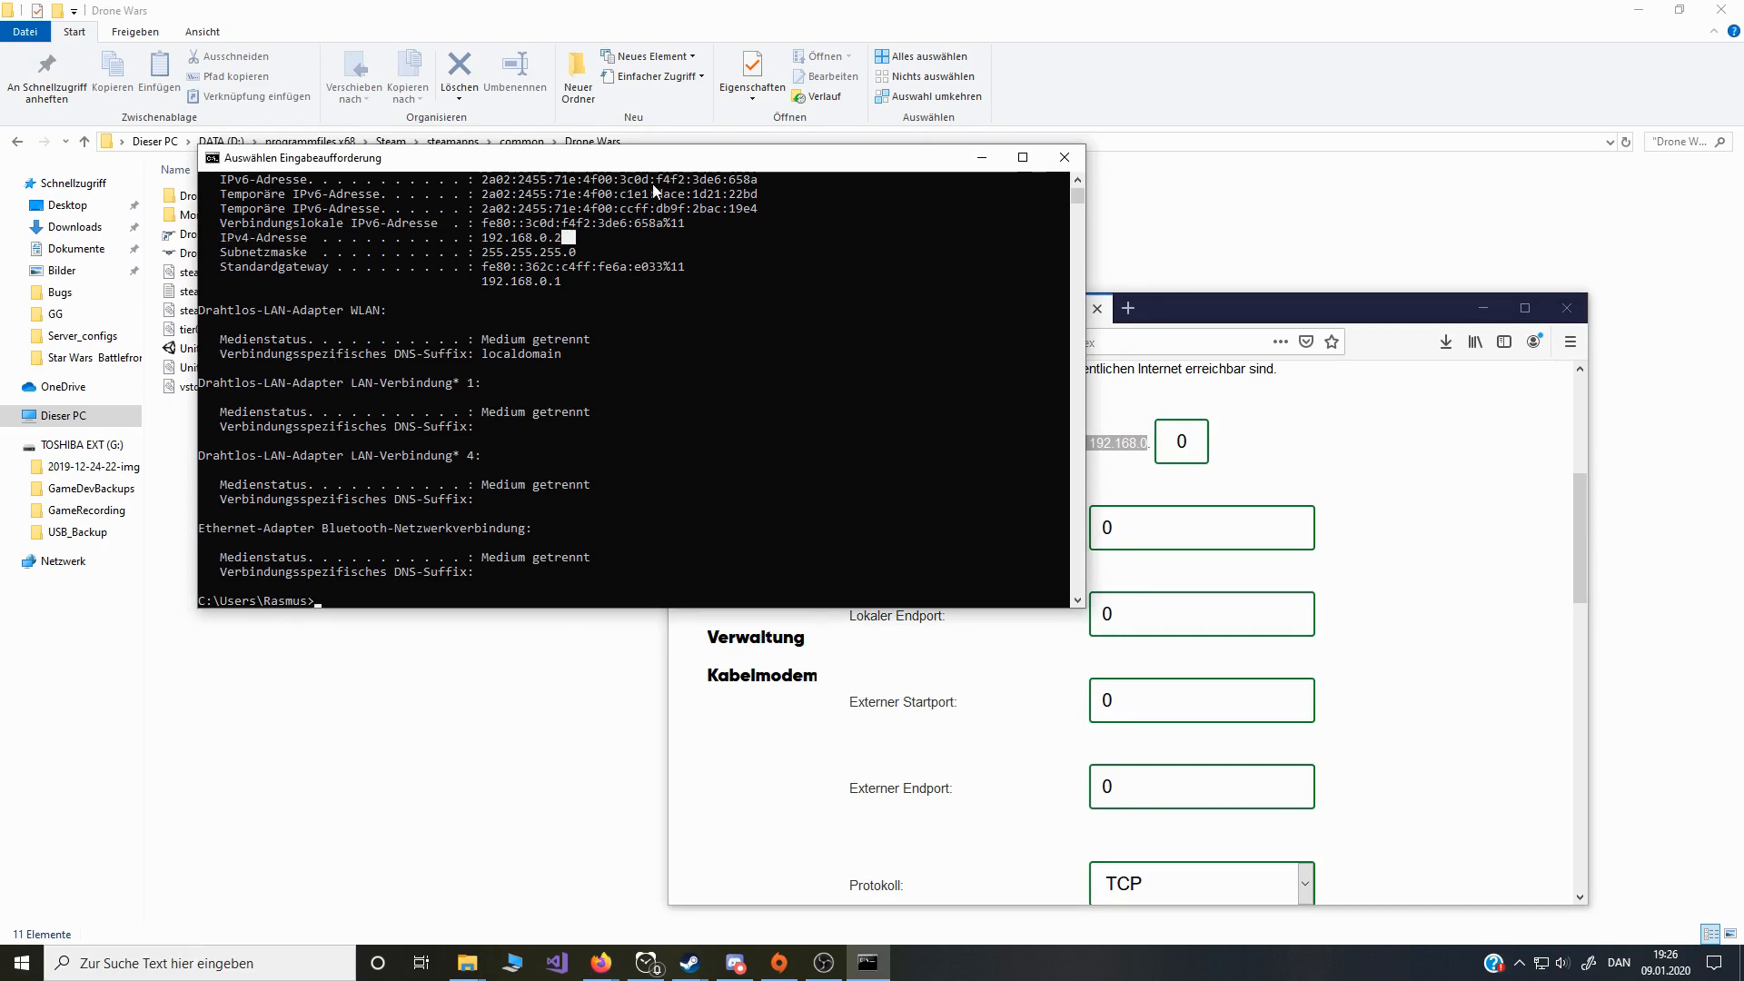
{"action": "left_click_drag", "start_coordinate": [732, 158], "coordinate": [603, 153]}
{"action": "double_click", "coordinate": [1188, 446]}
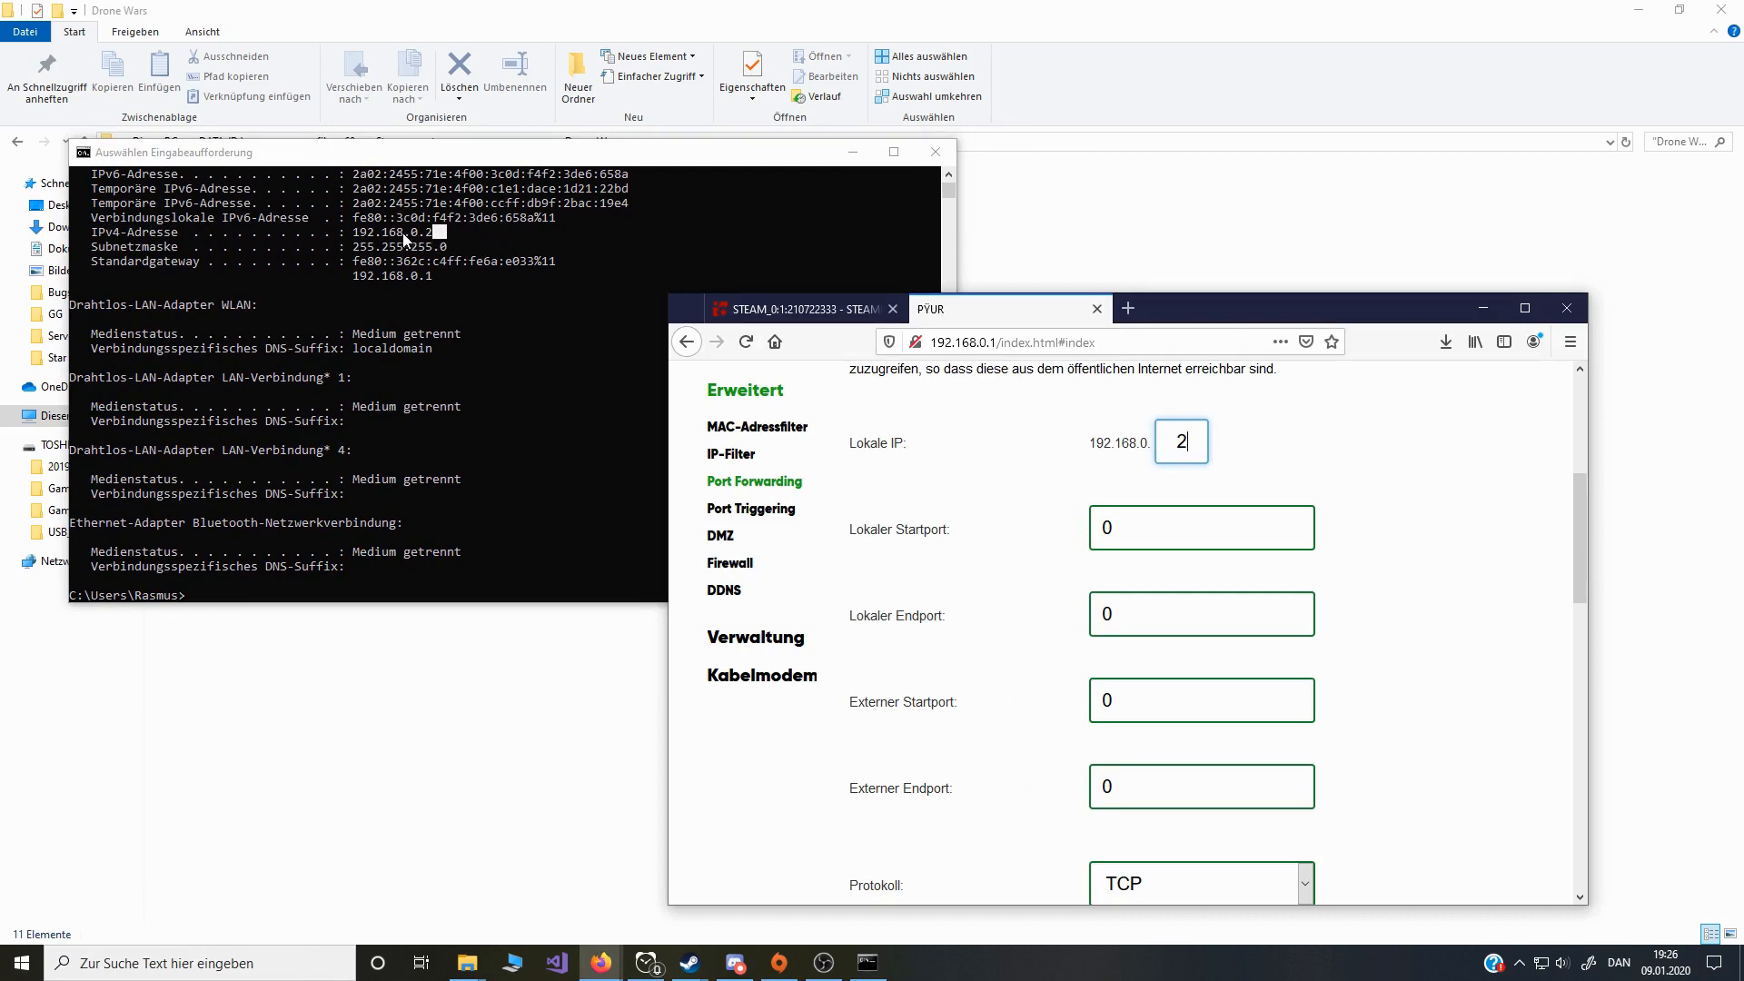
Step: Rearrange the Command Prompt and browser windows and compare the full IPv4 address with the Lokale IP entered in the rule
{"action": "left_click", "coordinate": [479, 239]}
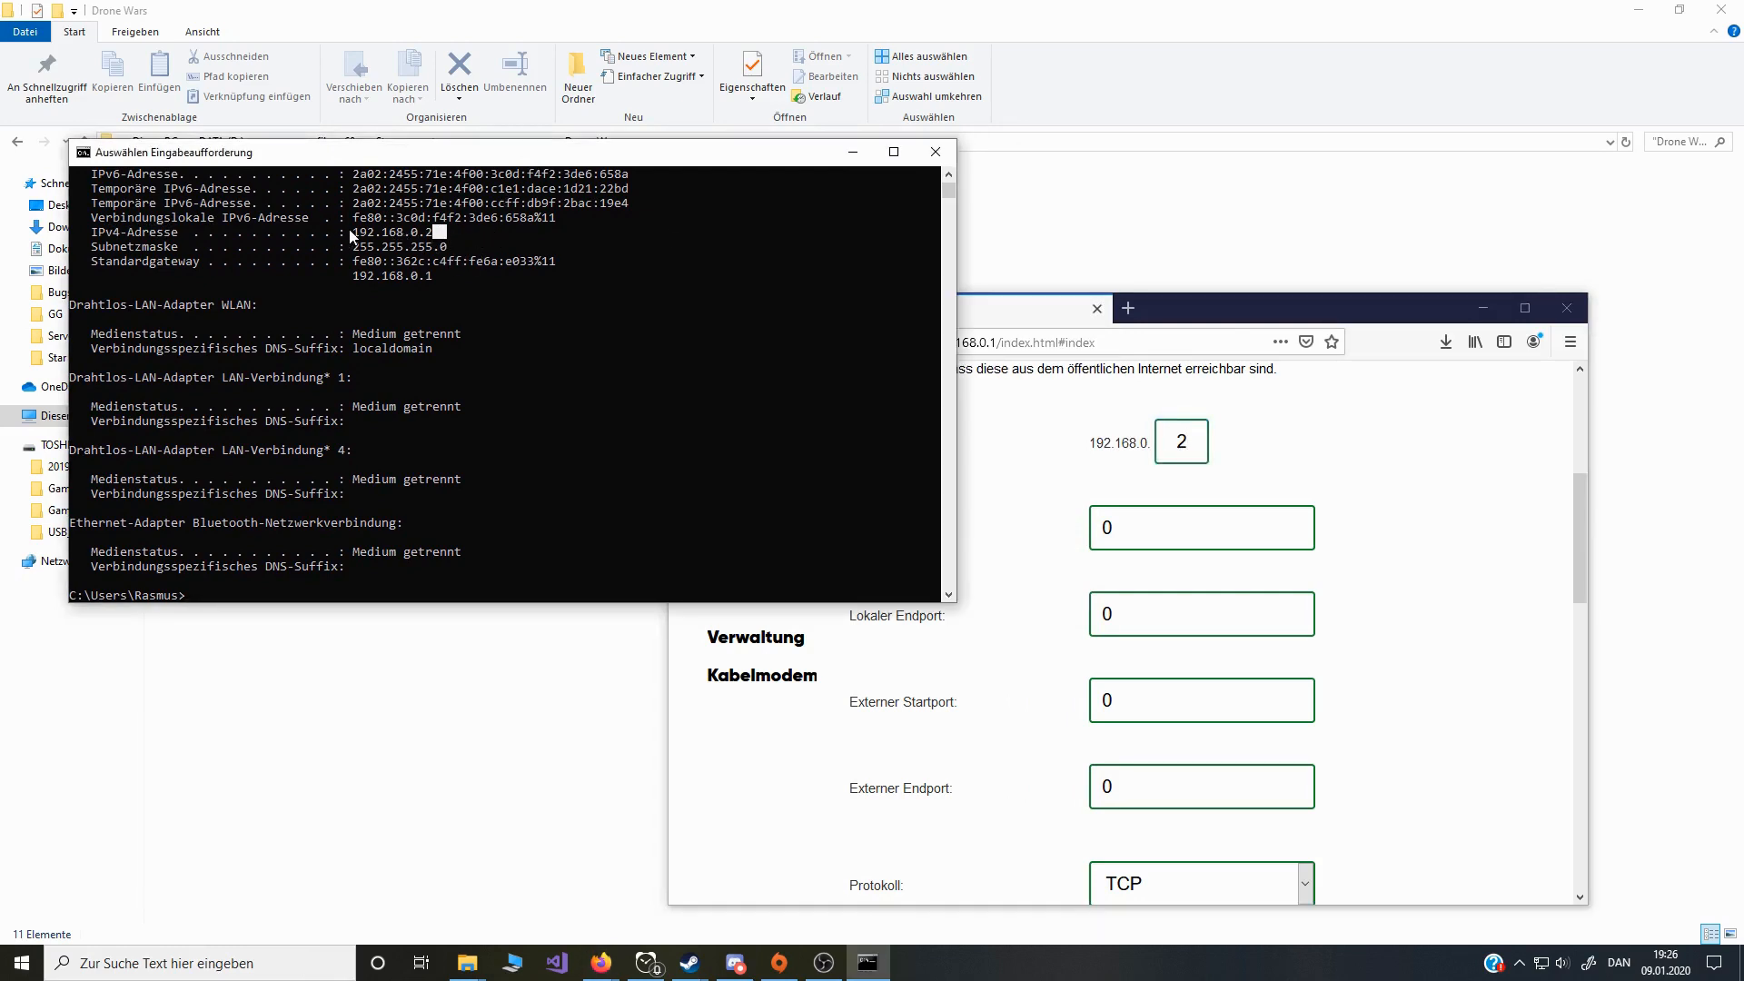
{"action": "left_click_drag", "start_coordinate": [349, 235], "coordinate": [424, 235]}
{"action": "left_click_drag", "start_coordinate": [1183, 325], "coordinate": [1080, 316]}
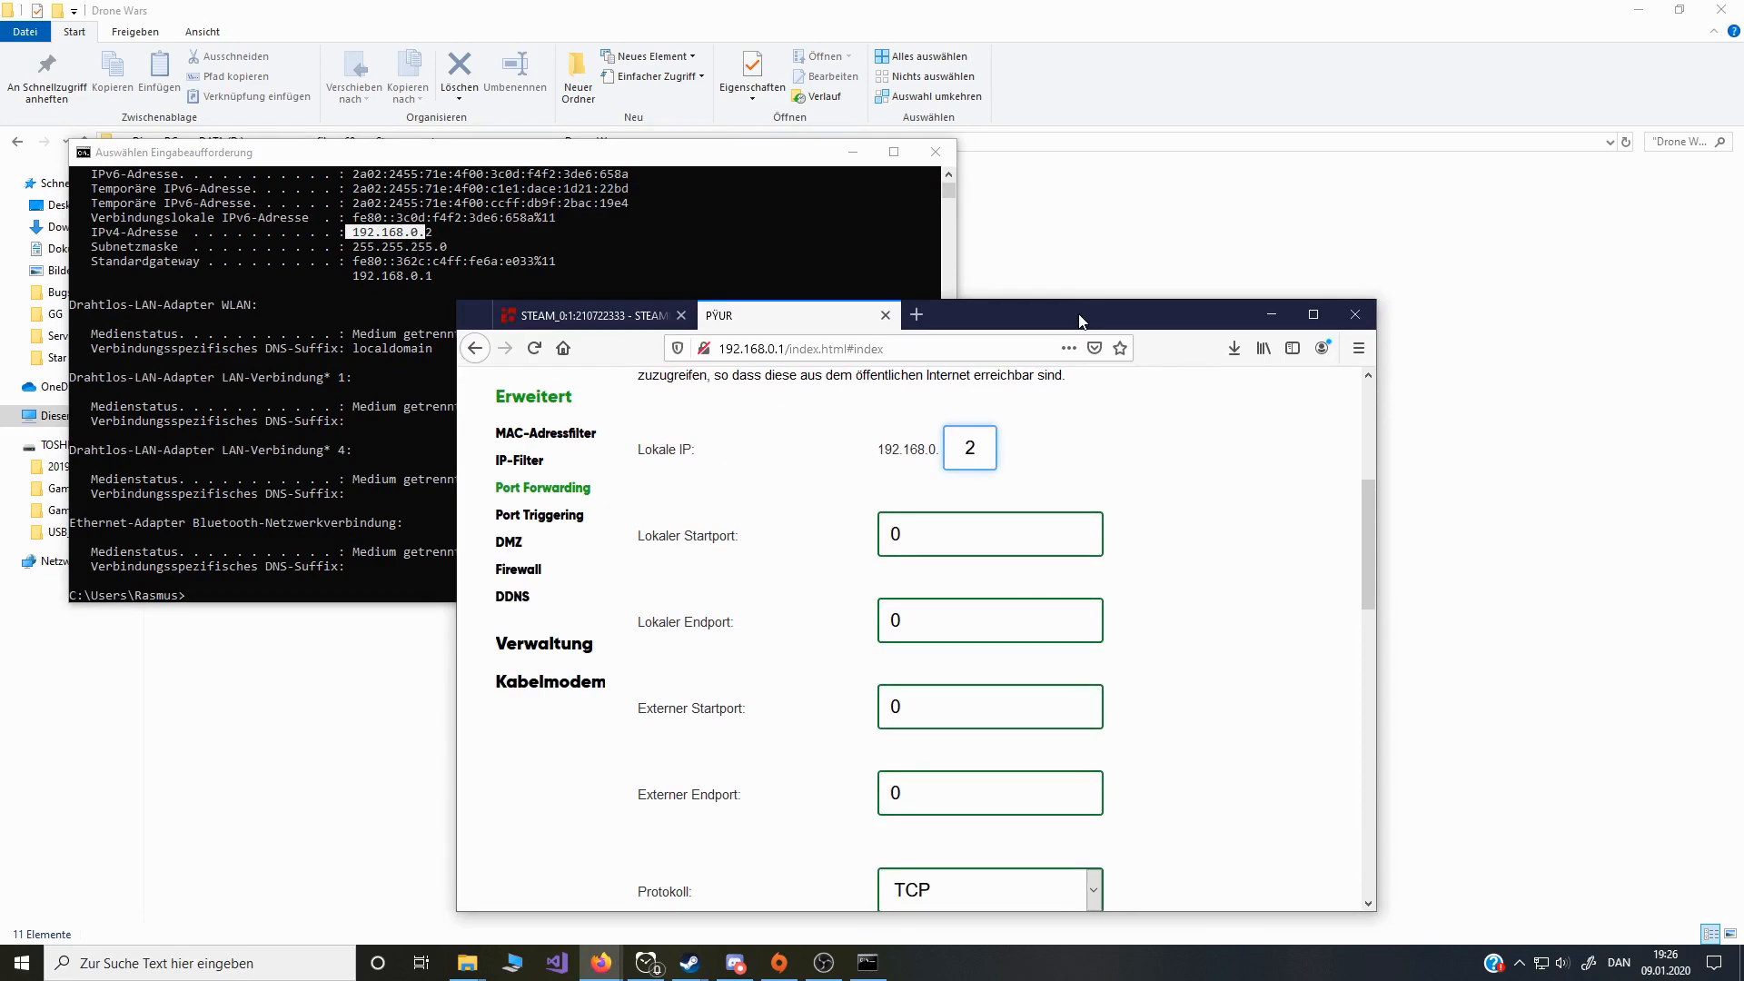
{"action": "left_click", "coordinate": [427, 238]}
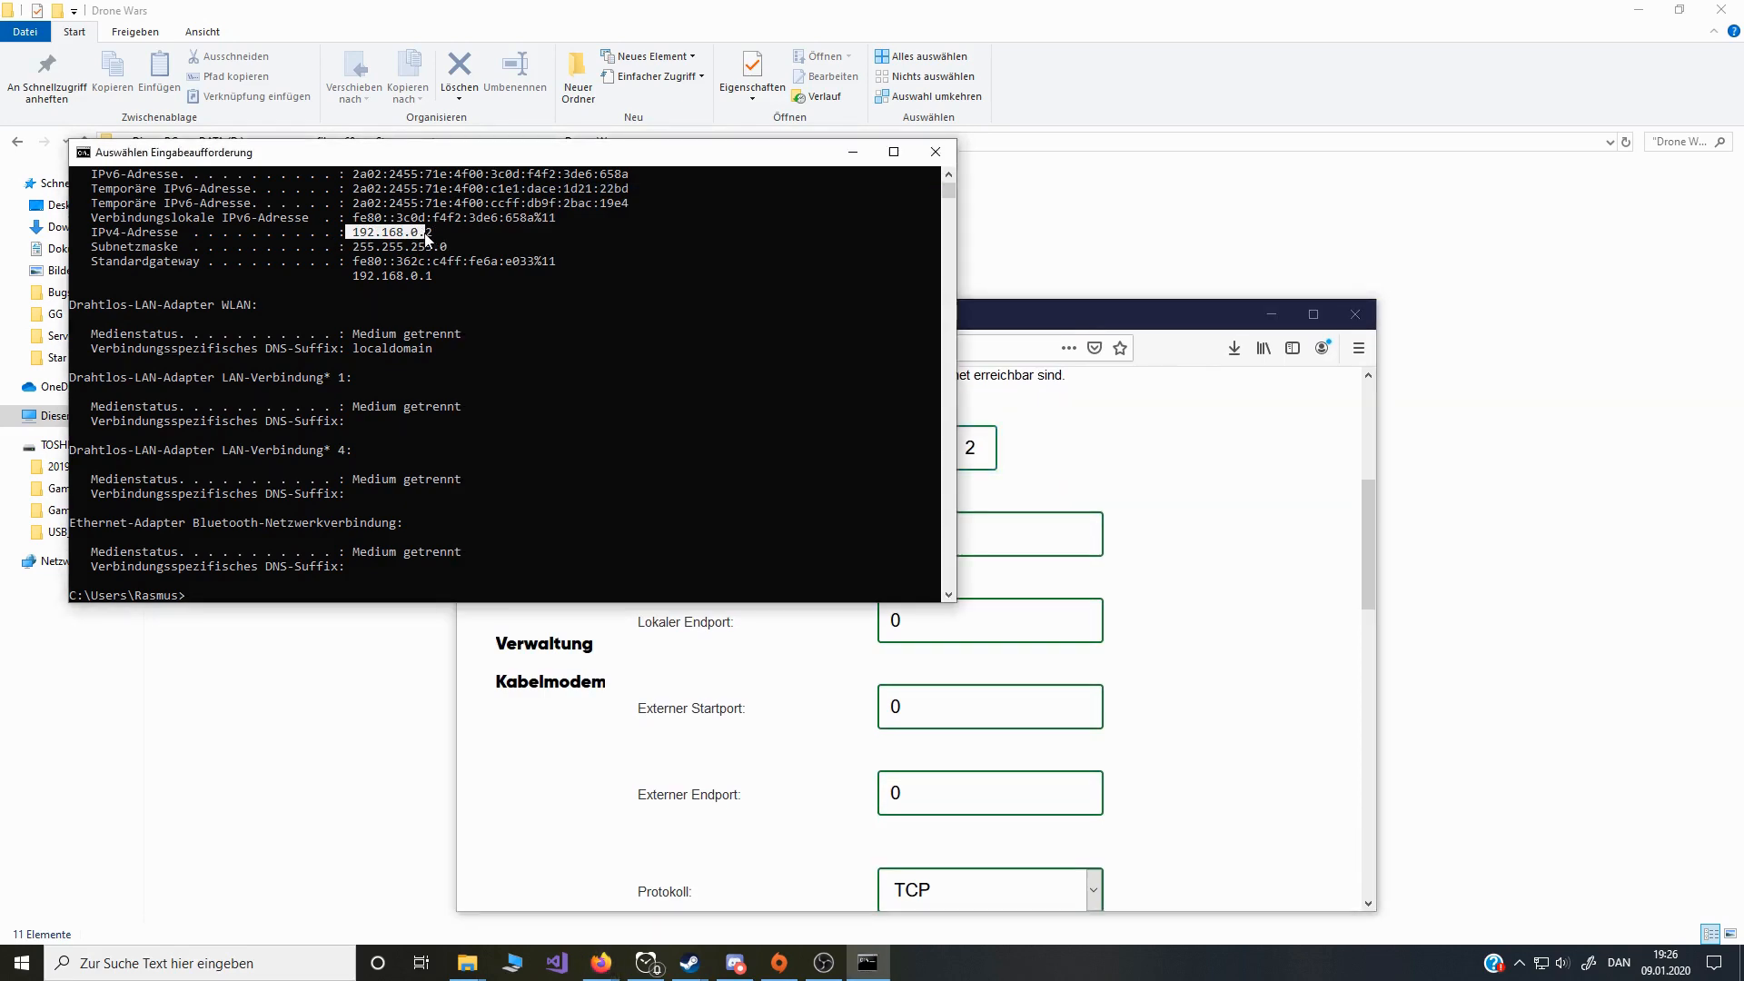
{"action": "left_click_drag", "start_coordinate": [458, 161], "coordinate": [244, 527]}
{"action": "double_click", "coordinate": [978, 447]}
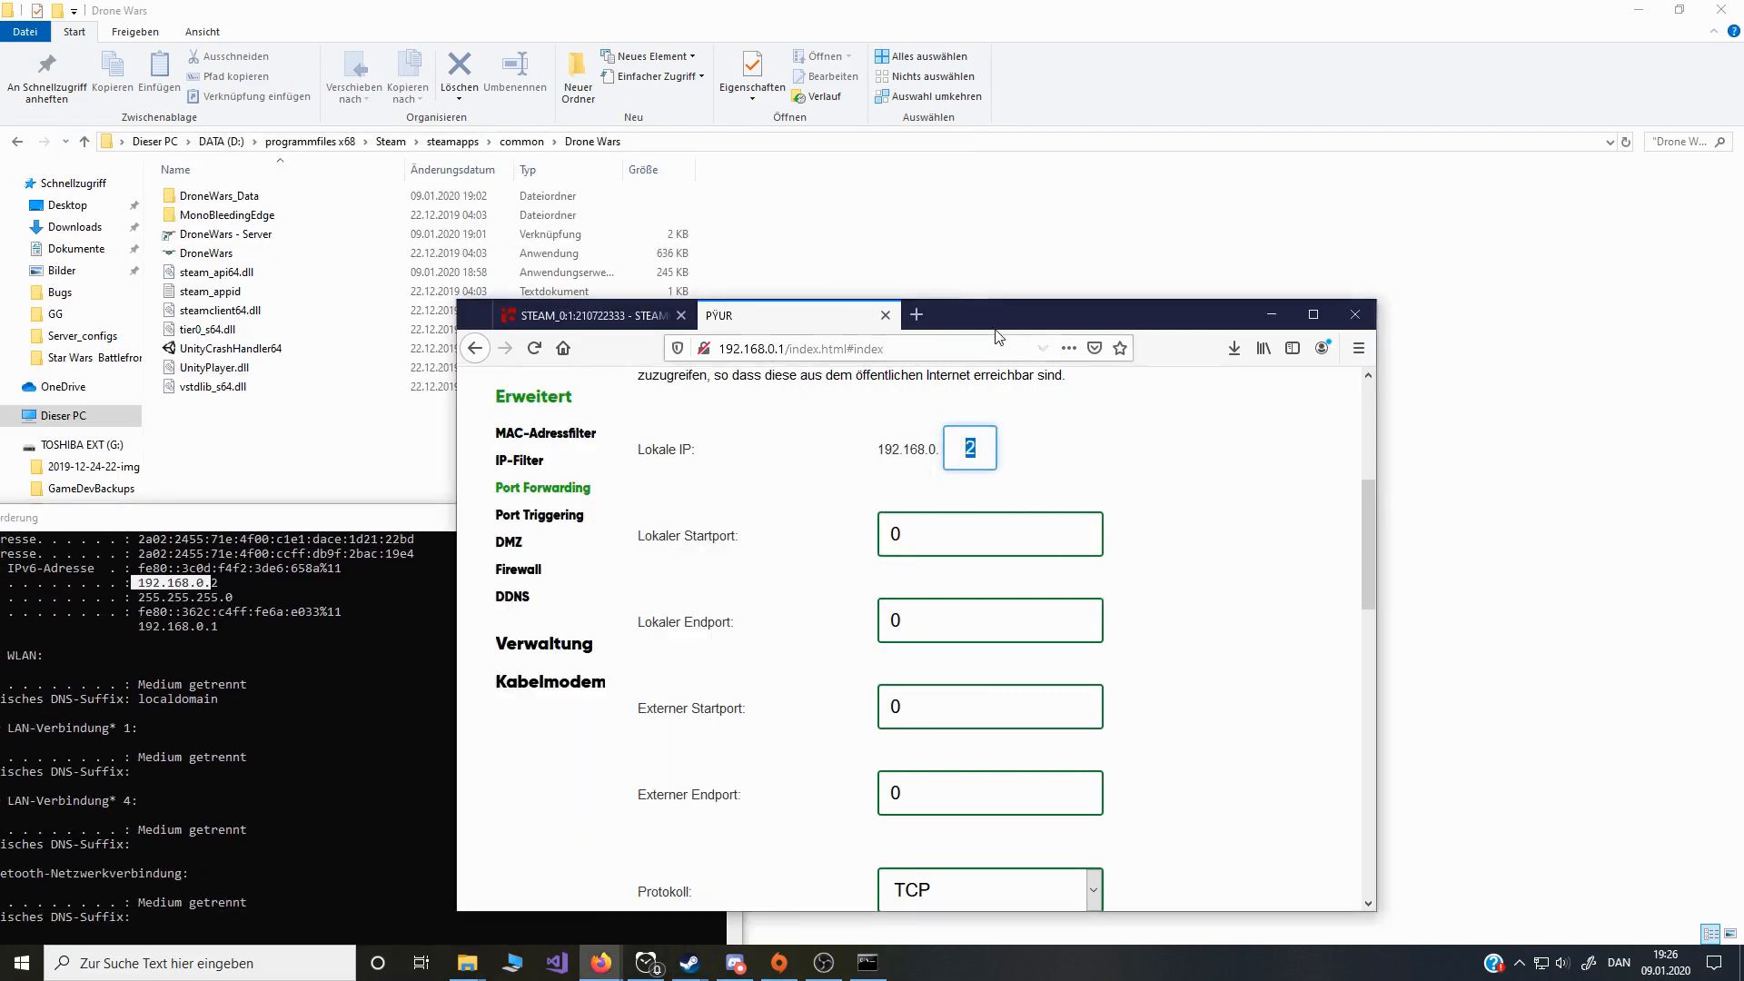
{"action": "left_click_drag", "start_coordinate": [999, 321], "coordinate": [922, 209]}
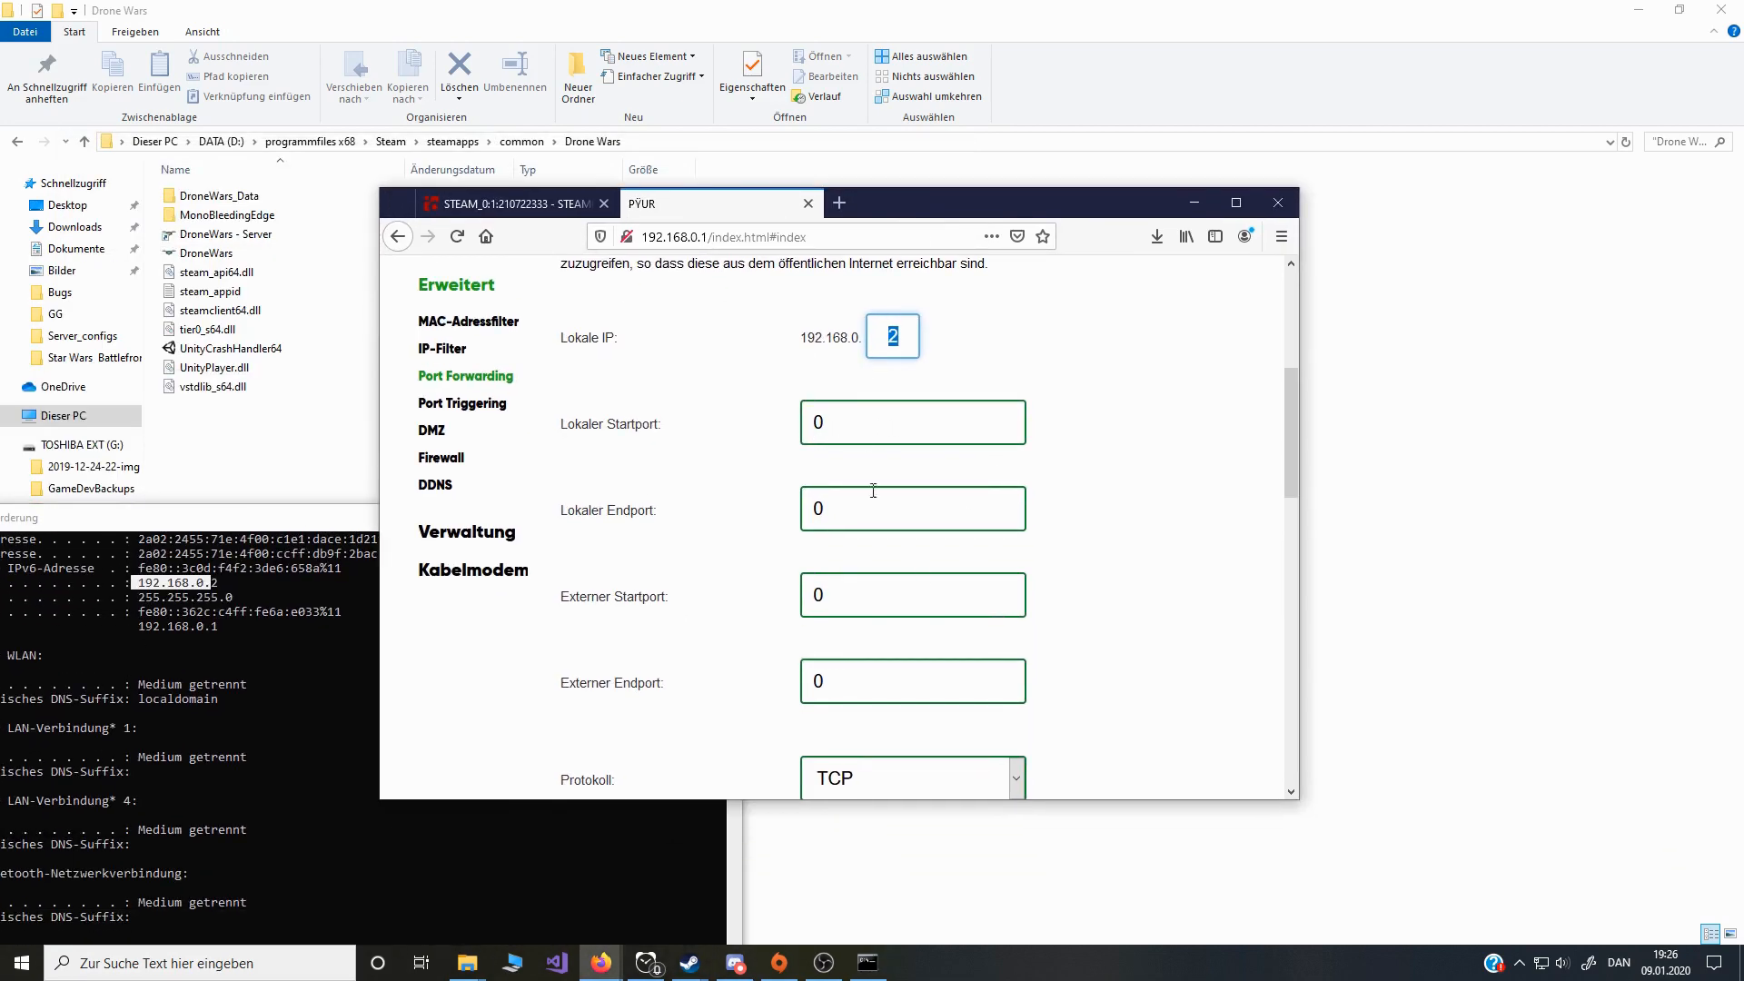
{"action": "left_click_drag", "start_coordinate": [196, 520], "coordinate": [505, 381]}
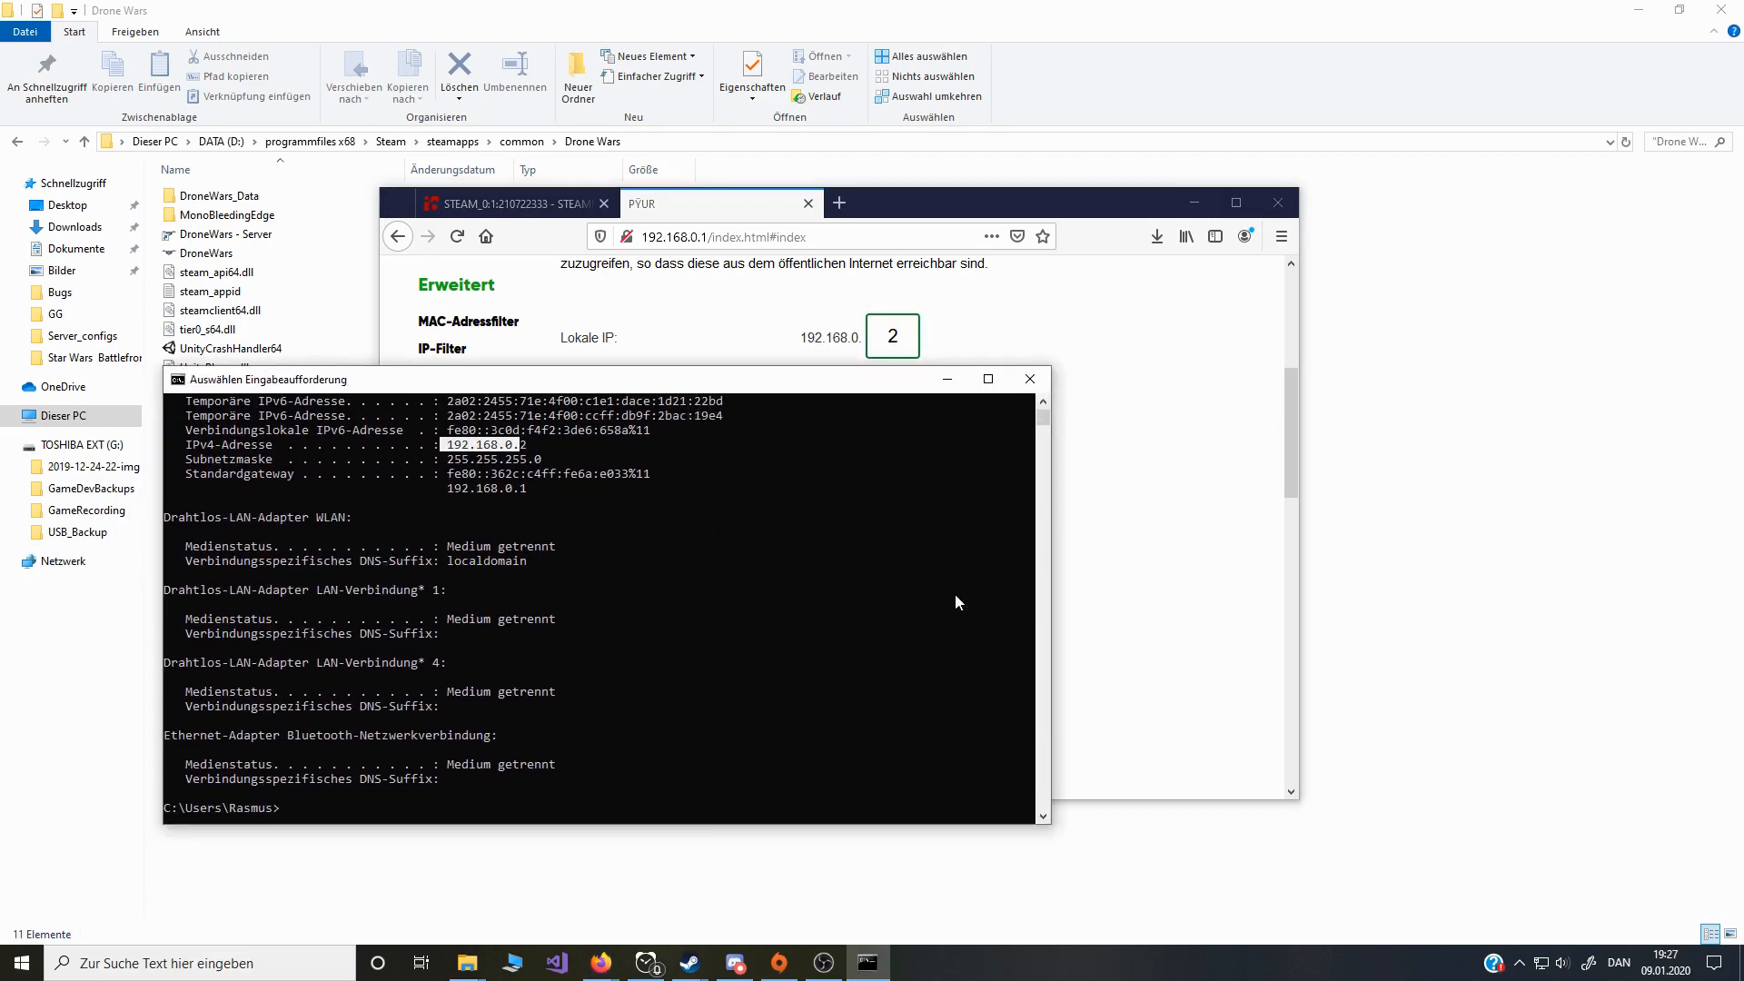
{"action": "left_click_drag", "start_coordinate": [809, 381], "coordinate": [1024, 529]}
Step: Set the forwarding rule's local and external start ports to 5577 and both end ports to 5578
{"action": "left_click_drag", "start_coordinate": [851, 423], "coordinate": [705, 425]}
{"action": "type", "text": "5577"}
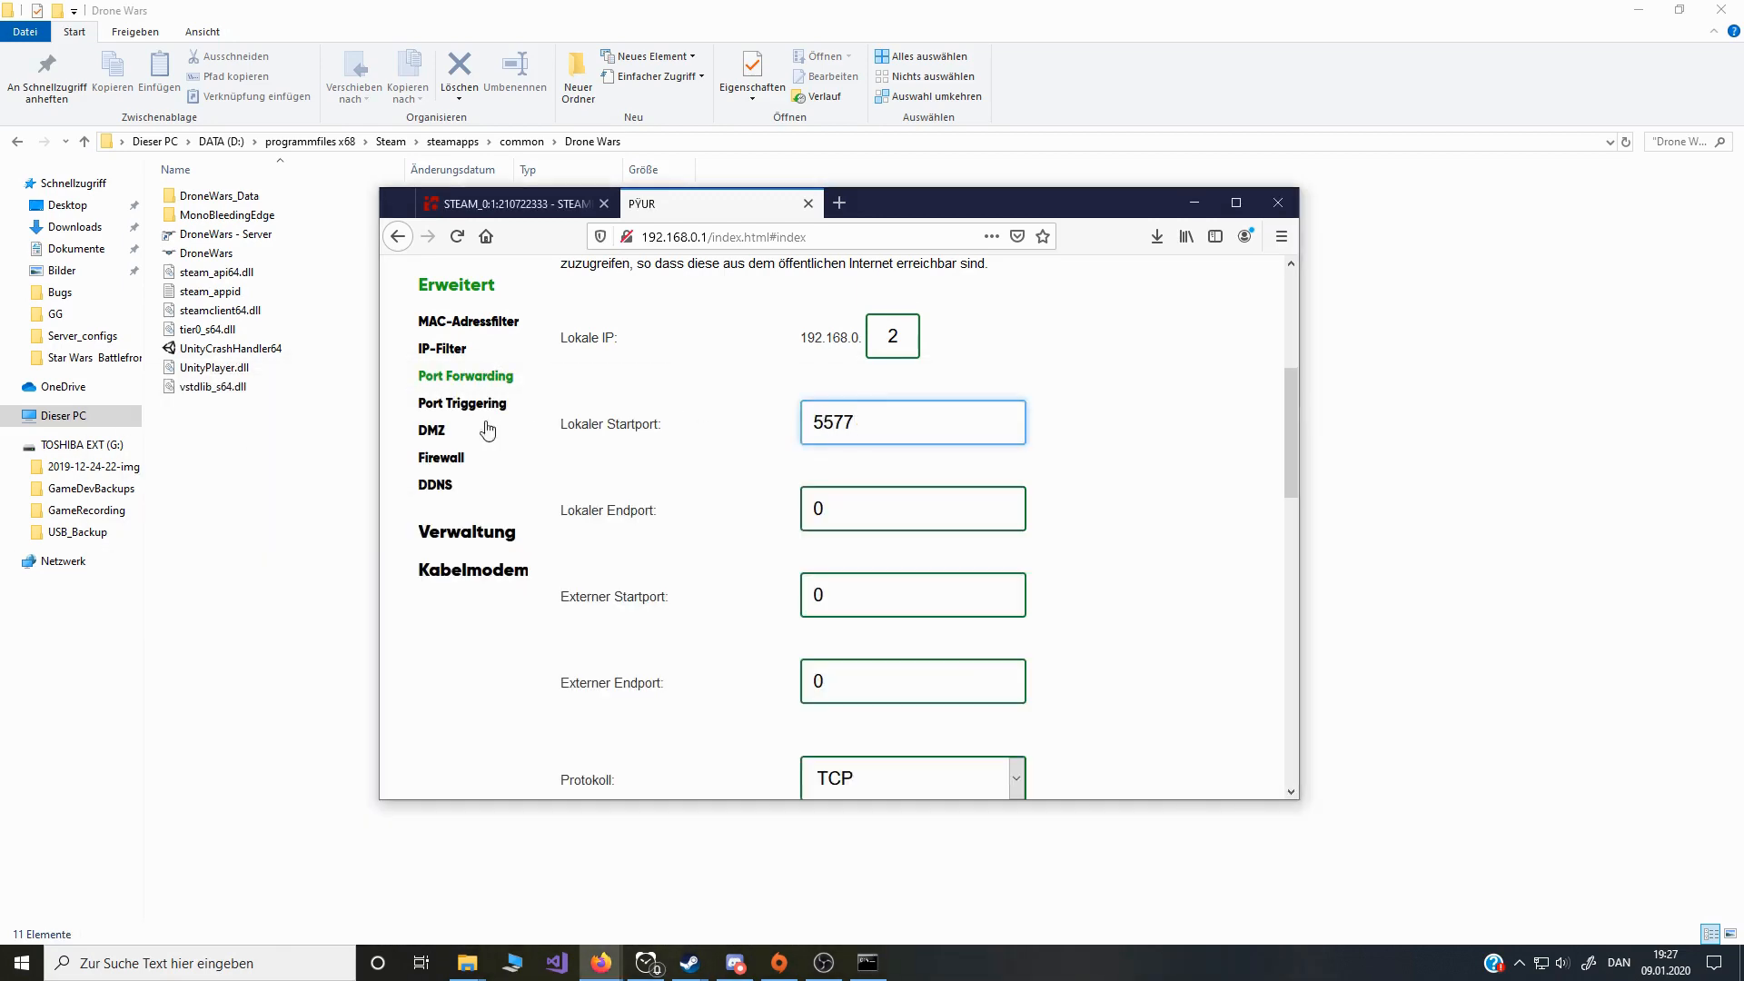
{"action": "left_click_drag", "start_coordinate": [849, 521], "coordinate": [722, 507]}
{"action": "type", "text": "5"}
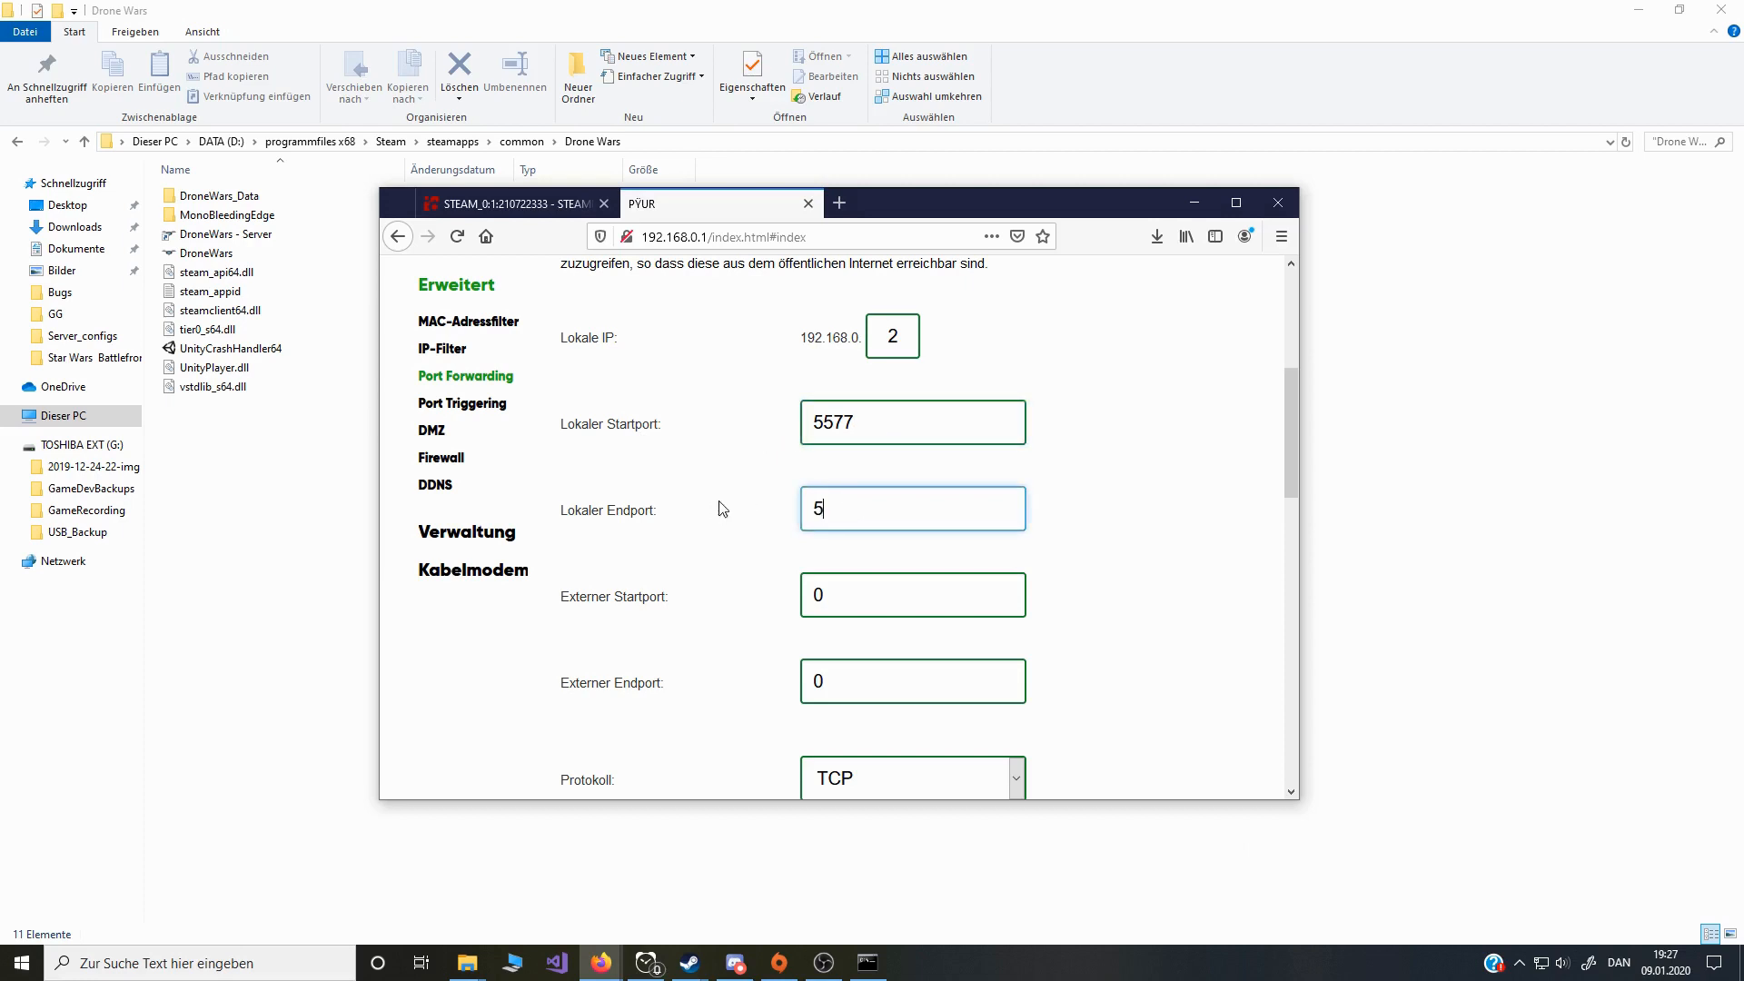
{"action": "type", "text": "578"}
{"action": "left_click_drag", "start_coordinate": [839, 607], "coordinate": [718, 607]}
{"action": "type", "text": "5577"}
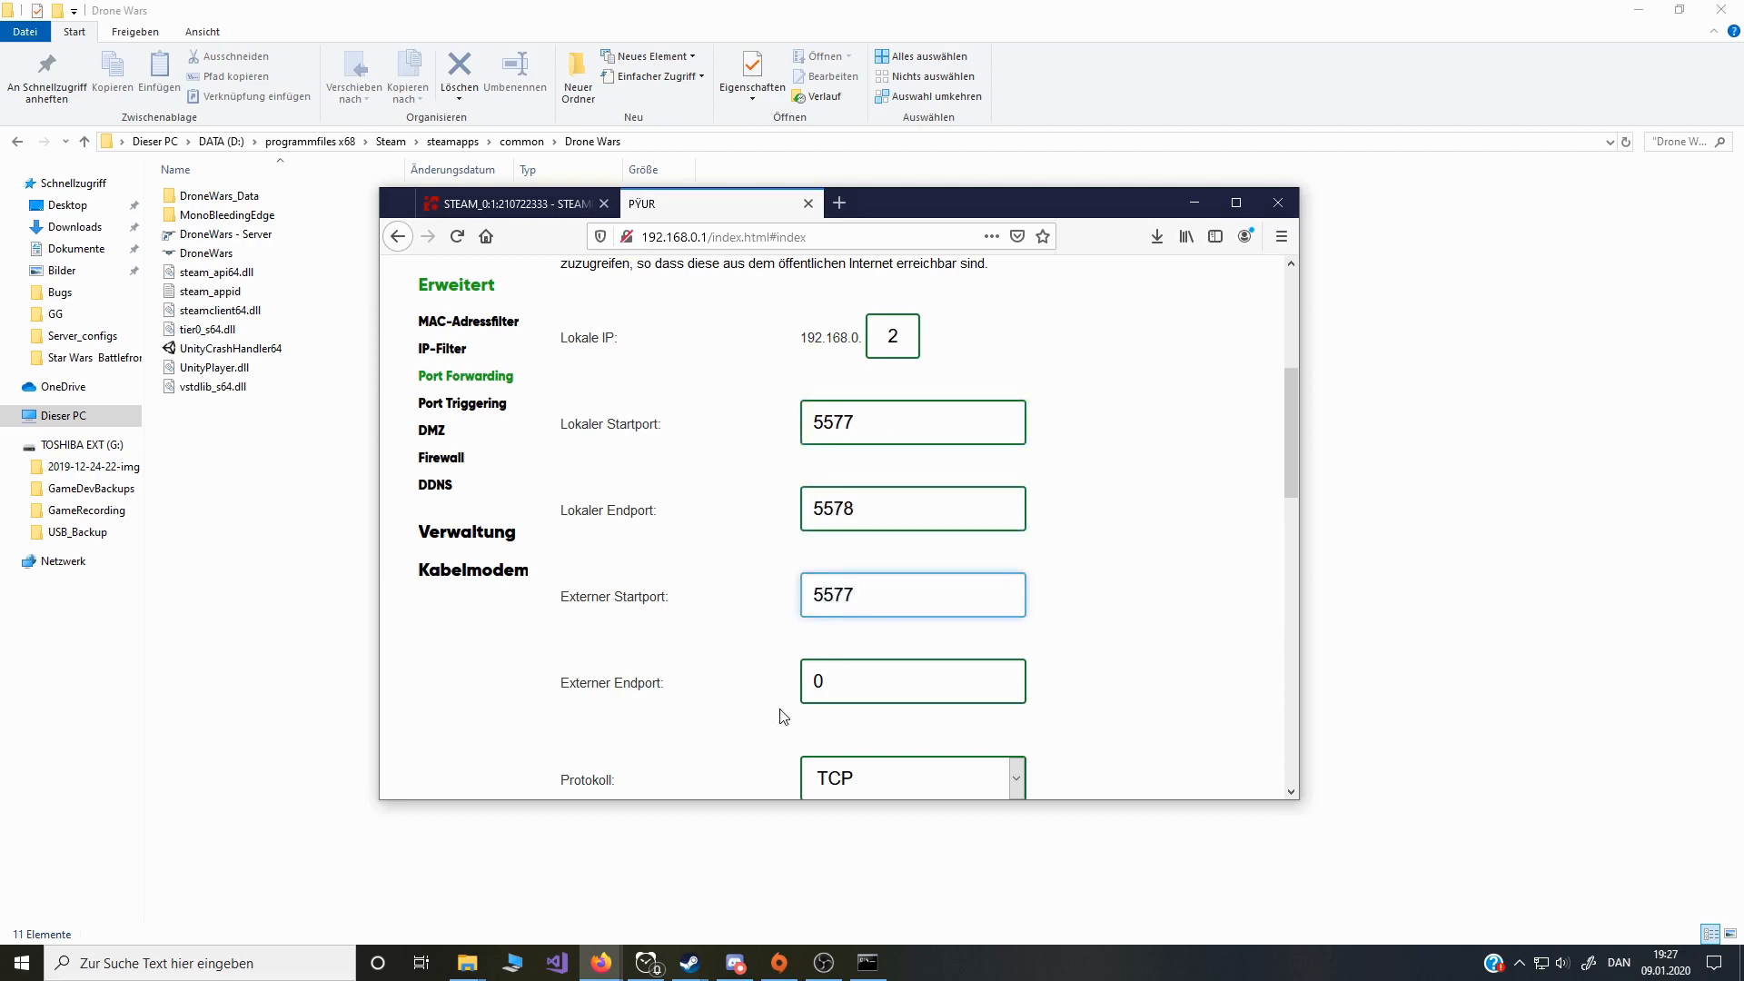
{"action": "key", "text": "Tab"}
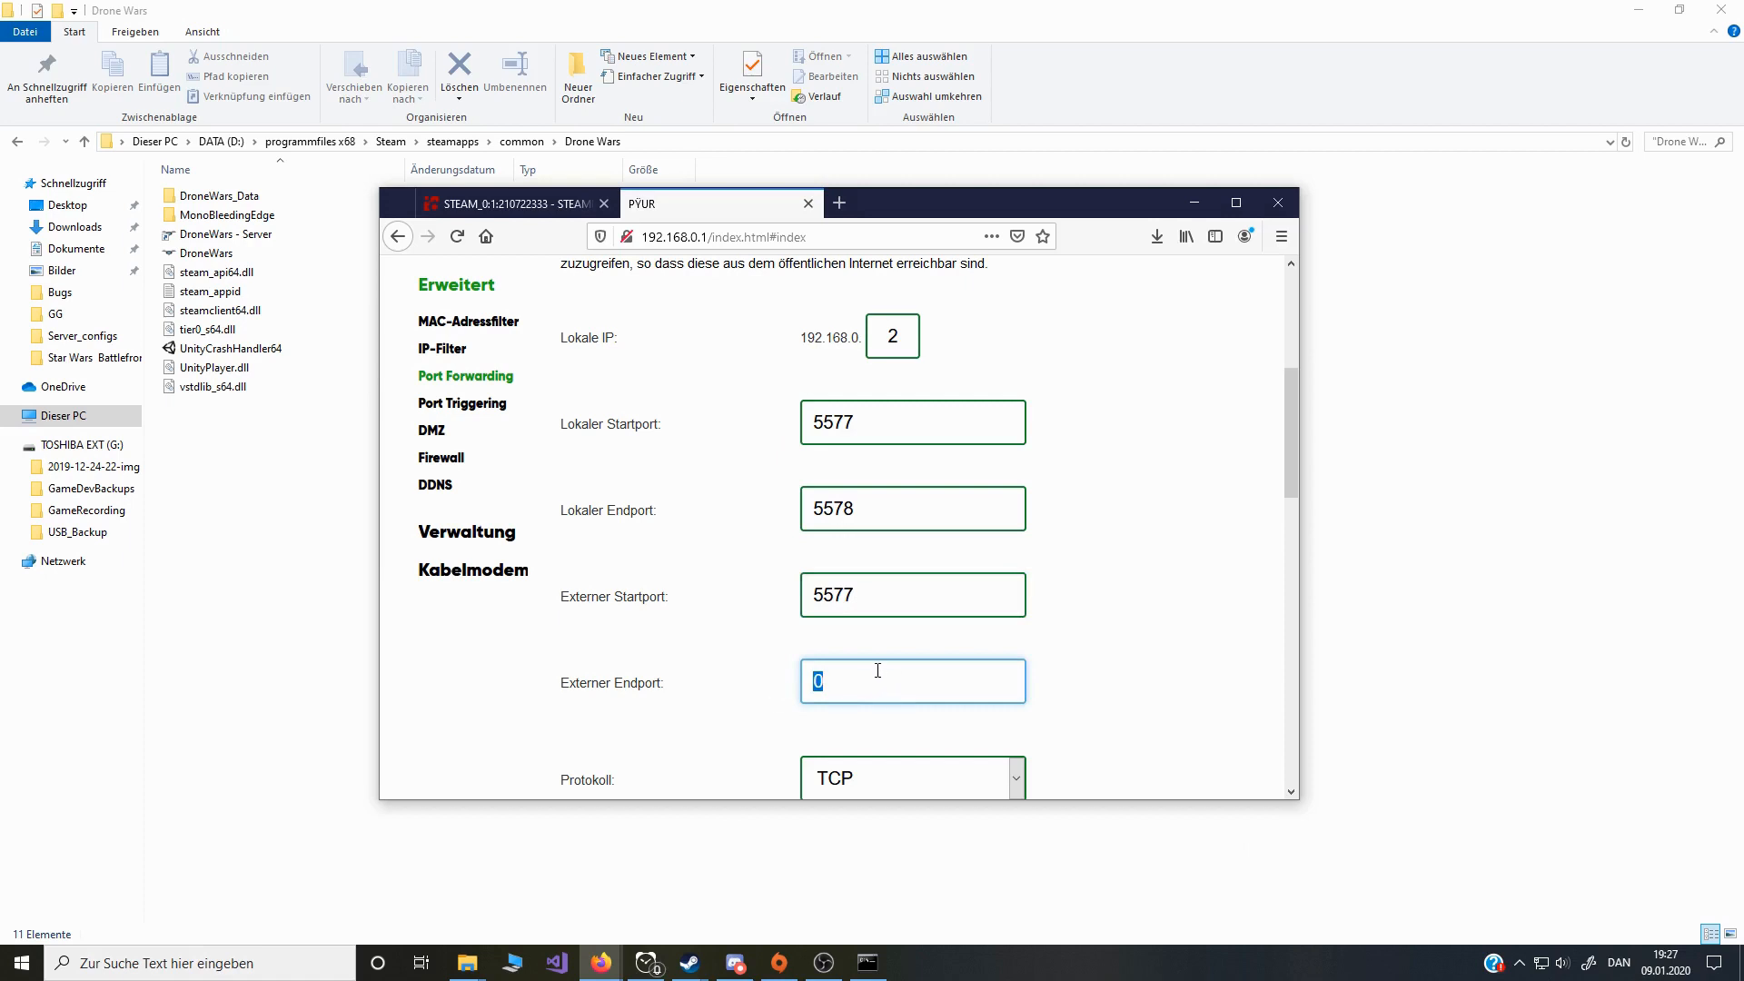
{"action": "type", "text": "5578"}
Step: Set the port 5577 rule's Protokoll to UDP, after trying Beide, and its Aktiviert option to ein
{"action": "scroll", "coordinate": [836, 700], "scroll_direction": "down", "scroll_amount": 2}
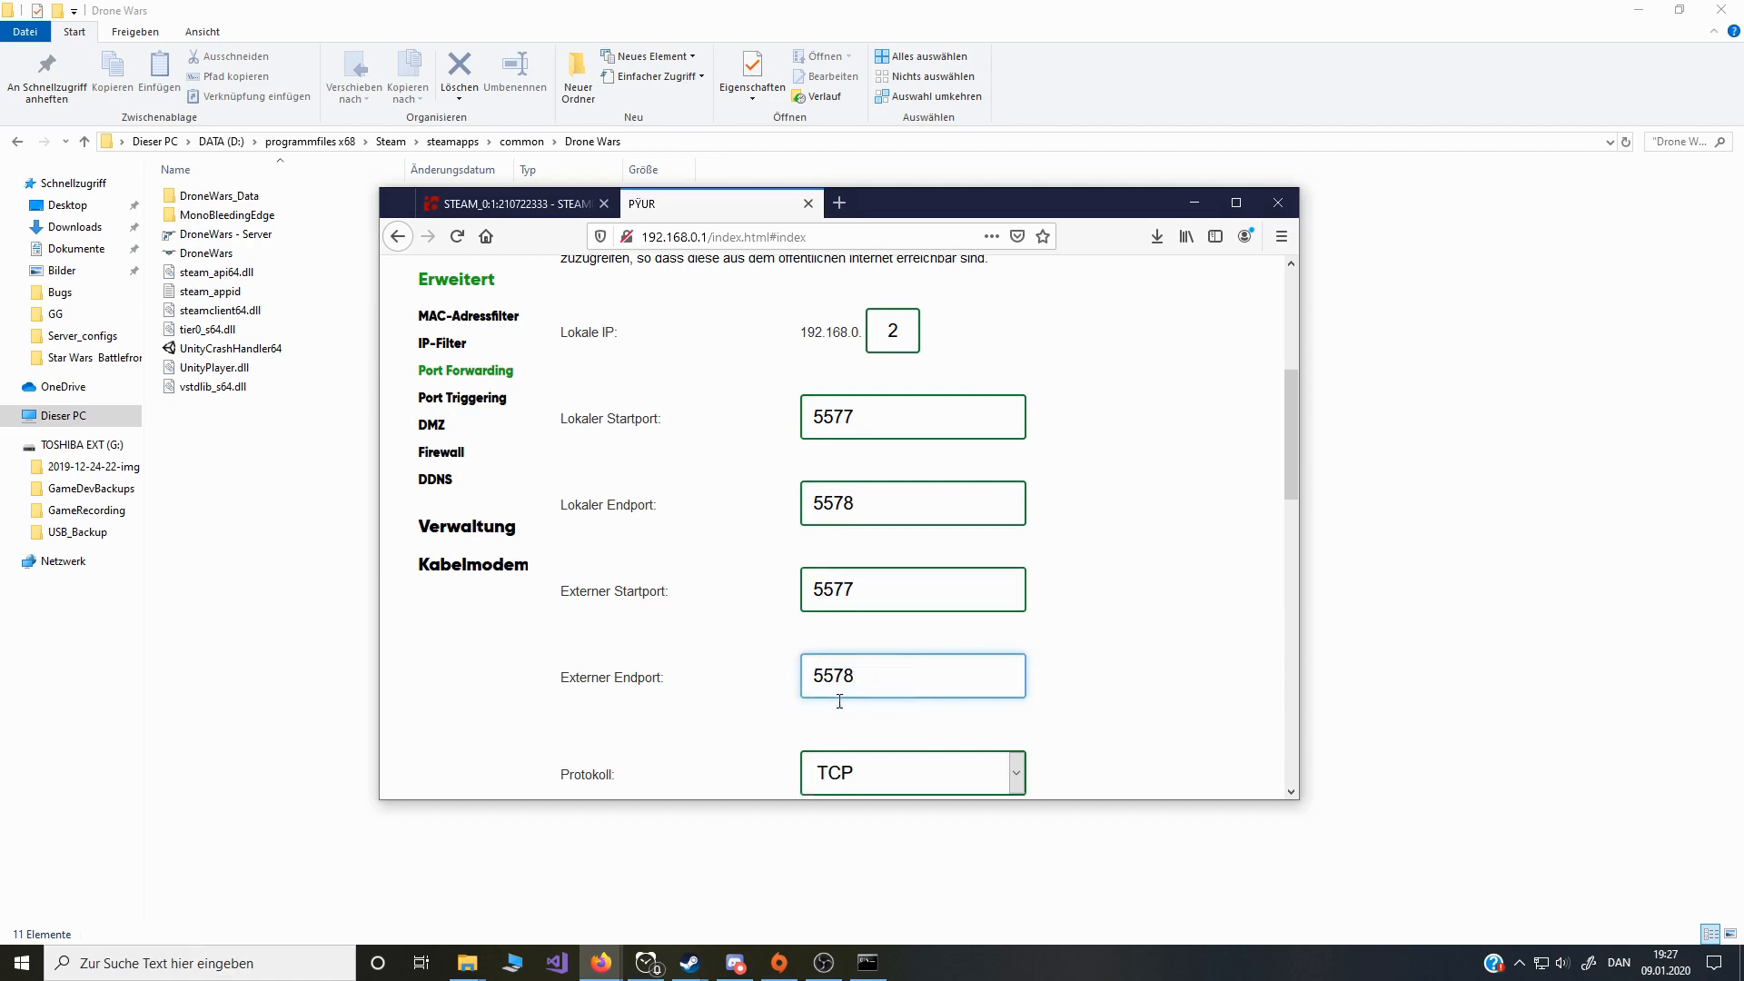
{"action": "left_click", "coordinate": [891, 658]}
{"action": "left_click", "coordinate": [878, 730]}
{"action": "left_click", "coordinate": [897, 655]}
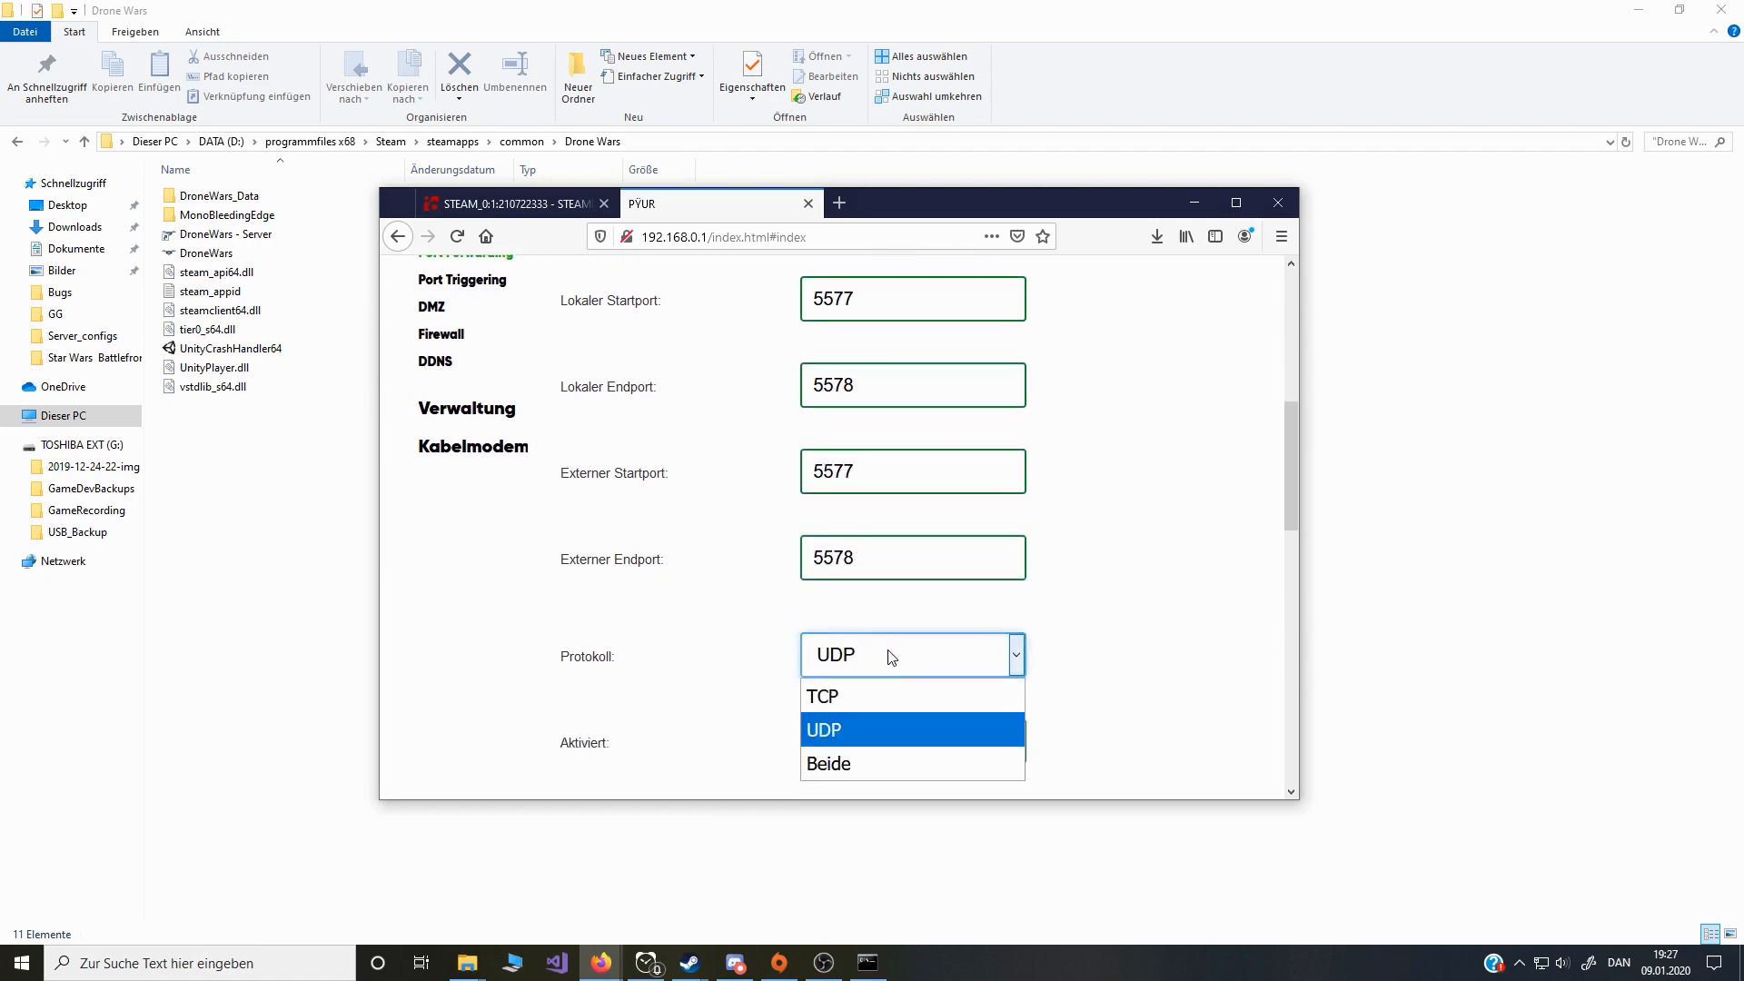
{"action": "left_click", "coordinate": [891, 763]}
{"action": "scroll", "coordinate": [890, 727], "scroll_direction": "down", "scroll_amount": 2}
{"action": "left_click", "coordinate": [883, 538]}
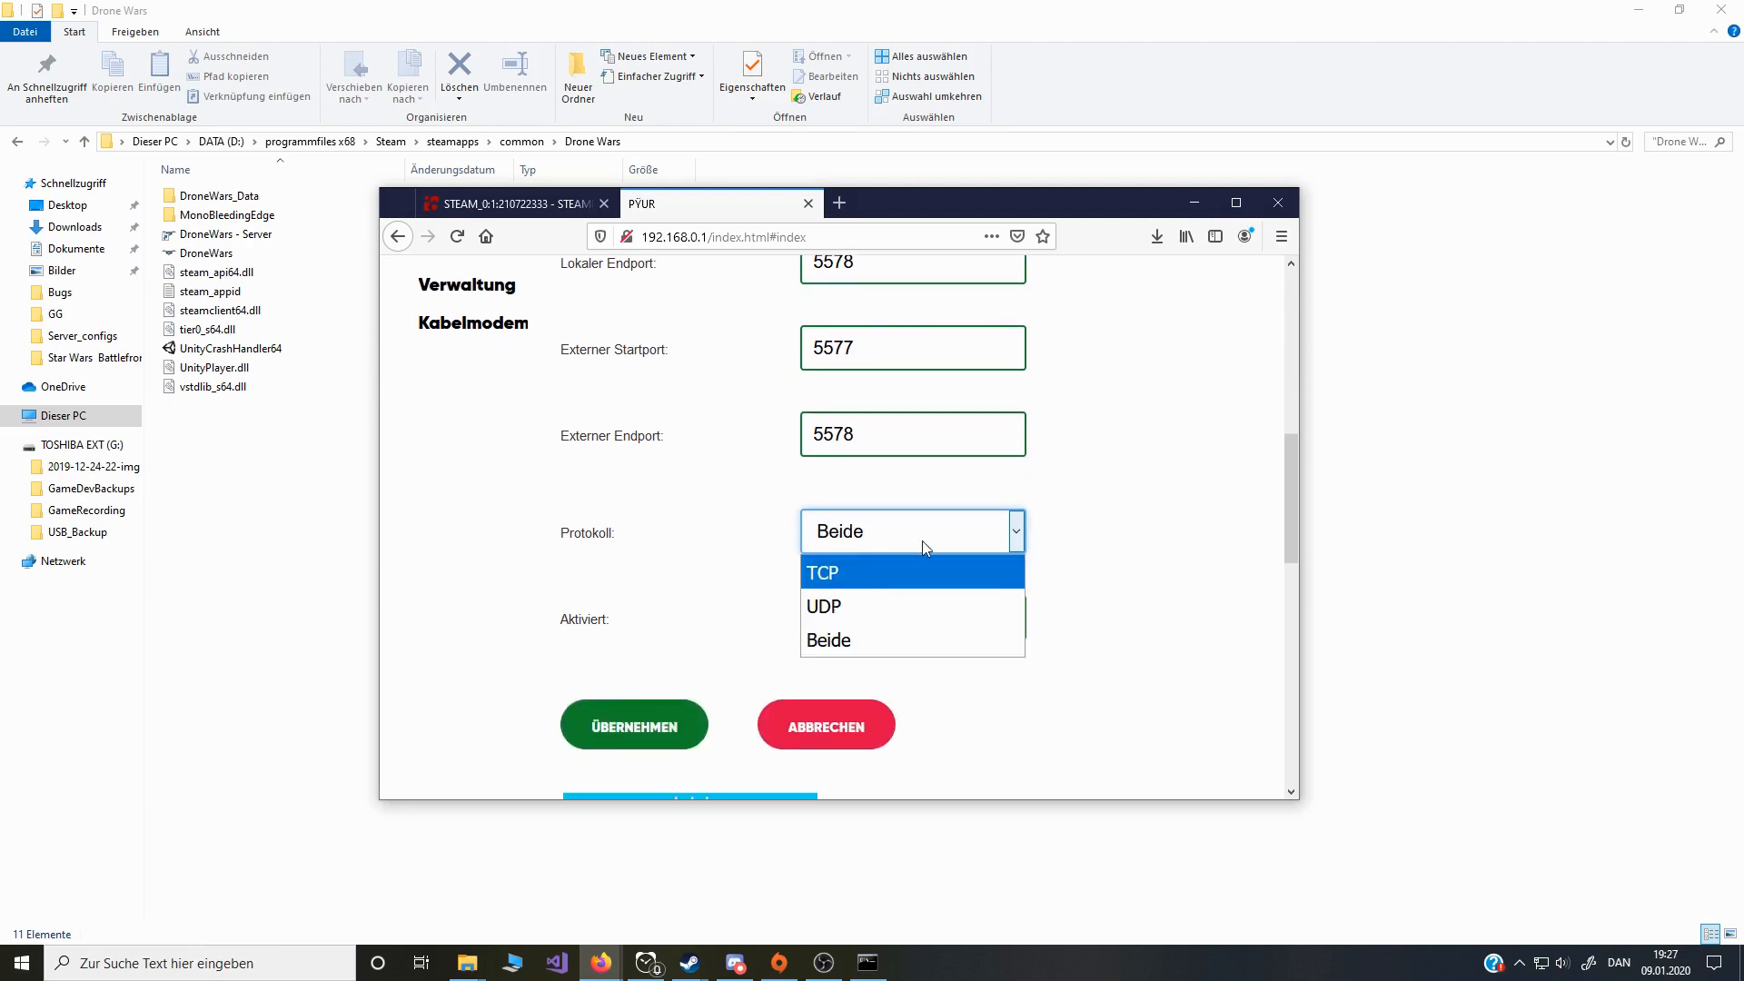
{"action": "left_click", "coordinate": [880, 611]}
{"action": "left_click", "coordinate": [829, 636]}
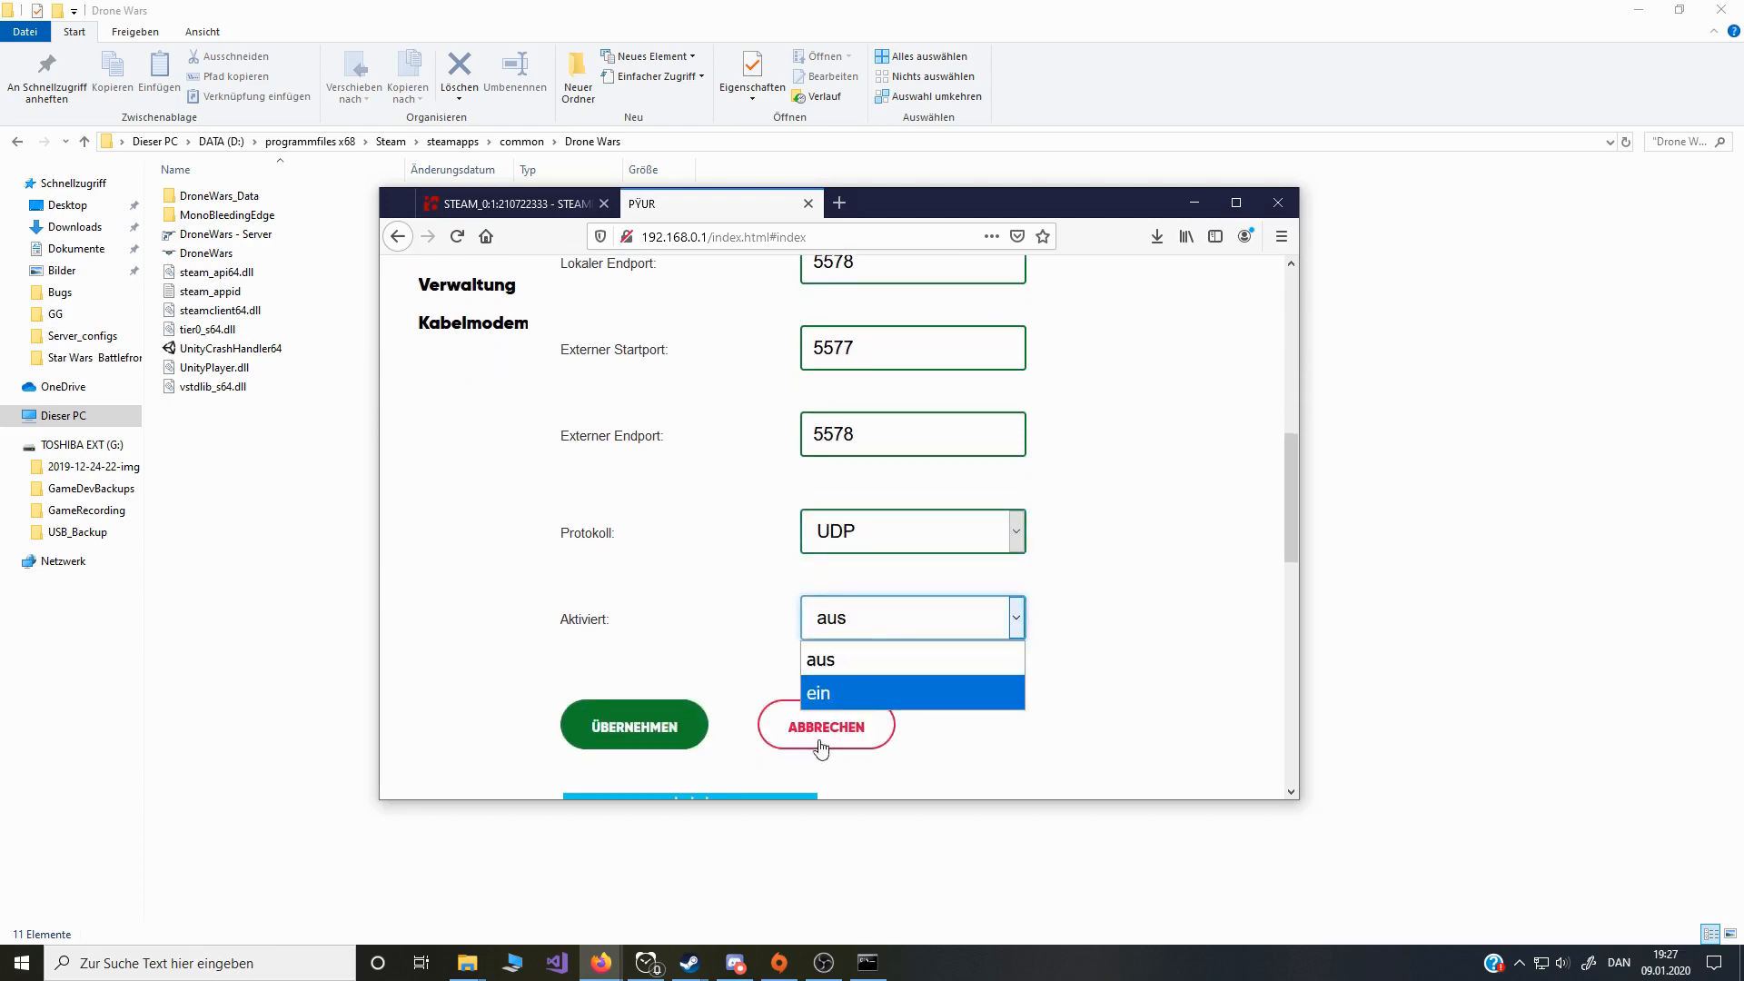
{"action": "left_click", "coordinate": [993, 697]}
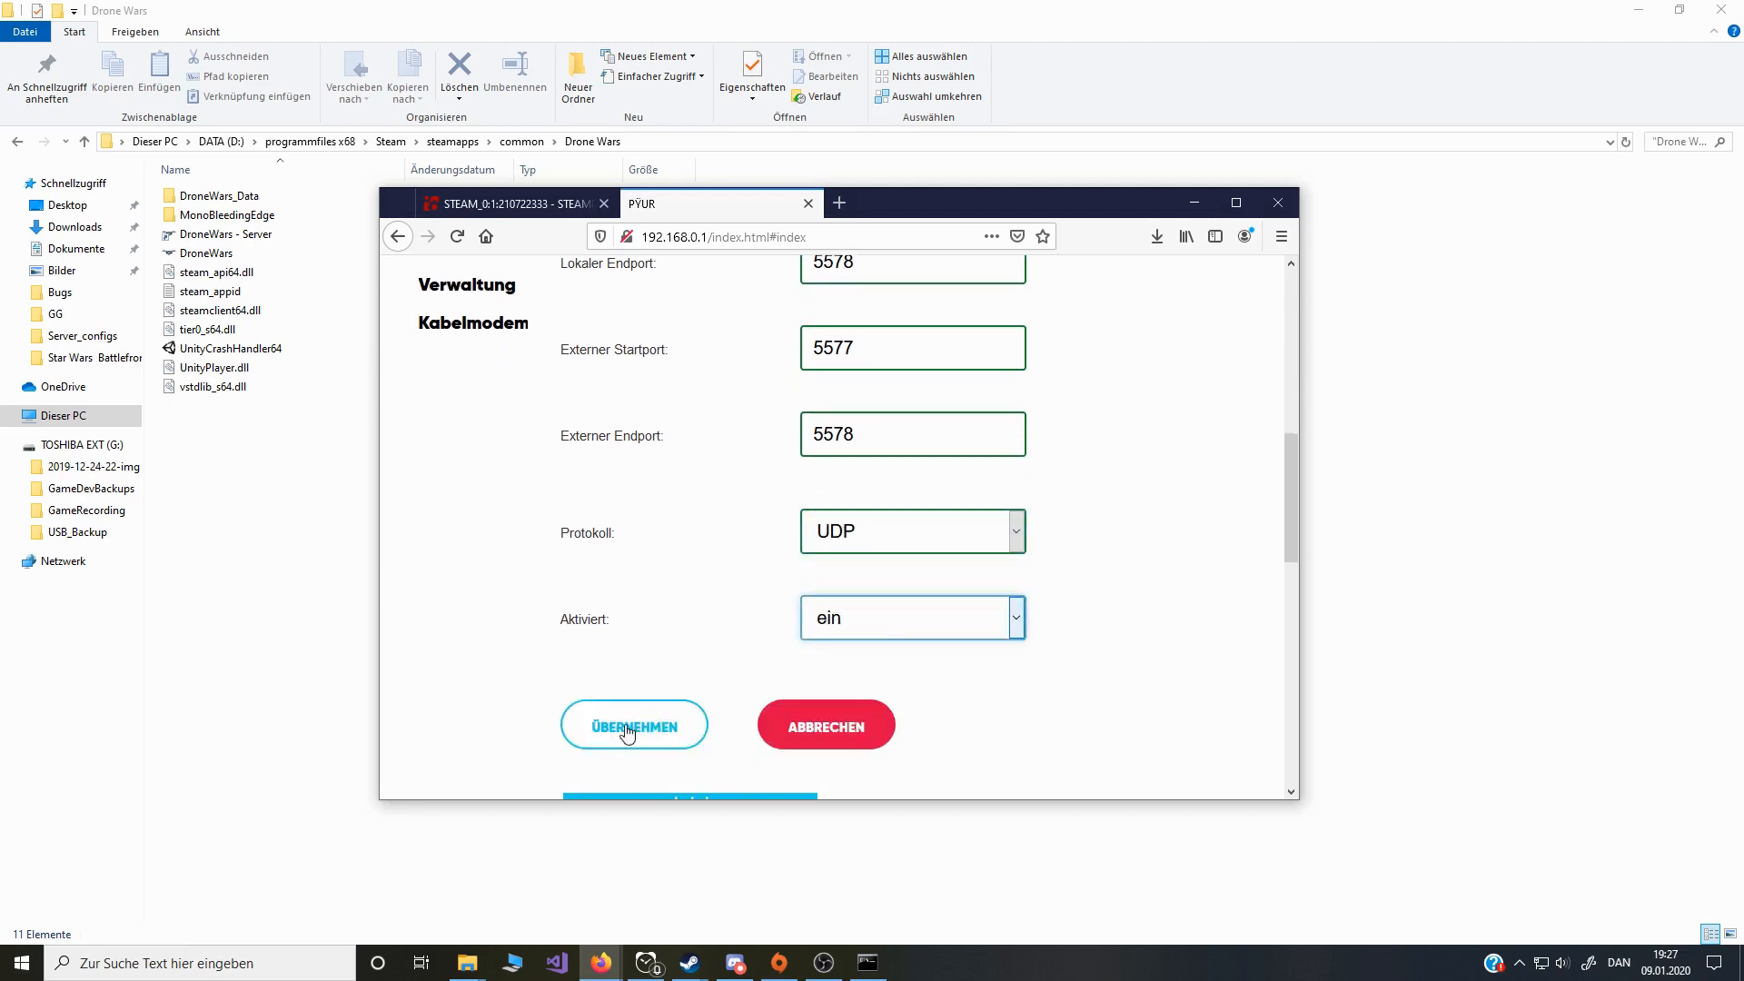
Step: Cancel the port 5577 forwarding rule and return to the list of existing rules
{"action": "left_click", "coordinate": [695, 727]}
{"action": "scroll", "coordinate": [477, 506], "scroll_direction": "down", "scroll_amount": 2}
{"action": "scroll", "coordinate": [836, 688], "scroll_direction": "up", "scroll_amount": 1}
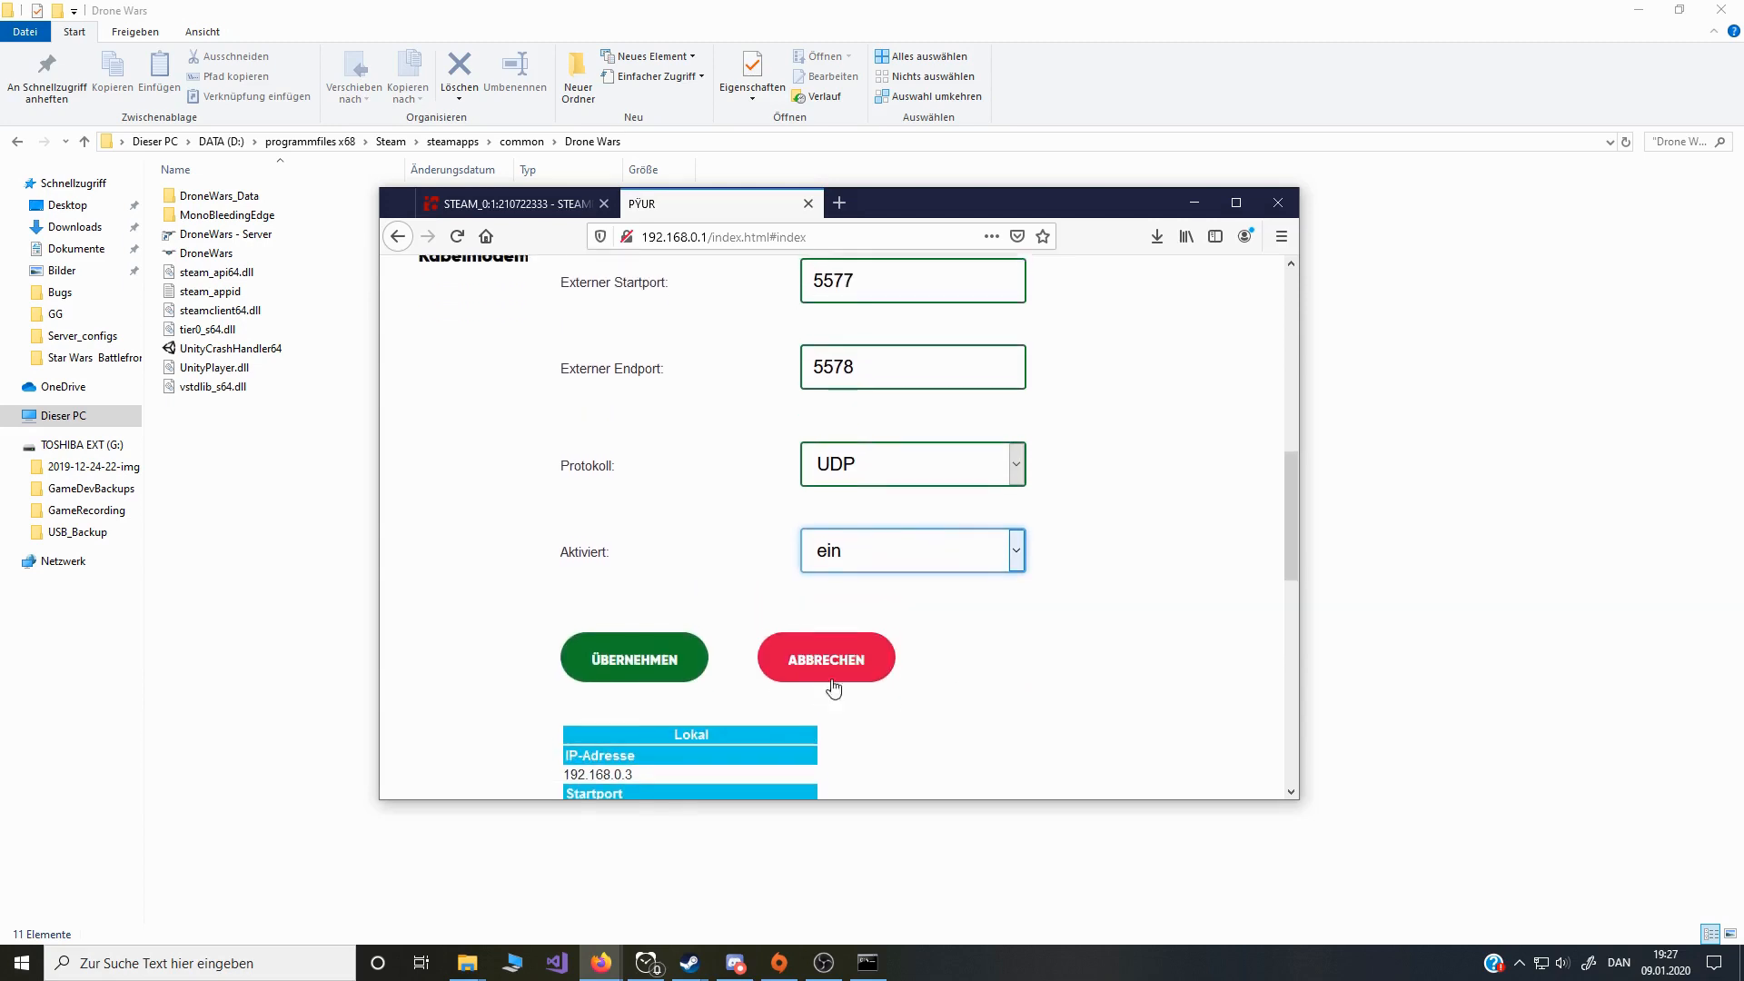
{"action": "left_click", "coordinate": [868, 674]}
Step: Create another IPv4 forwarding rule with Lokale IP 192.168.0.2 and Lokaler Startport 27015
{"action": "scroll", "coordinate": [879, 658], "scroll_direction": "up", "scroll_amount": 8}
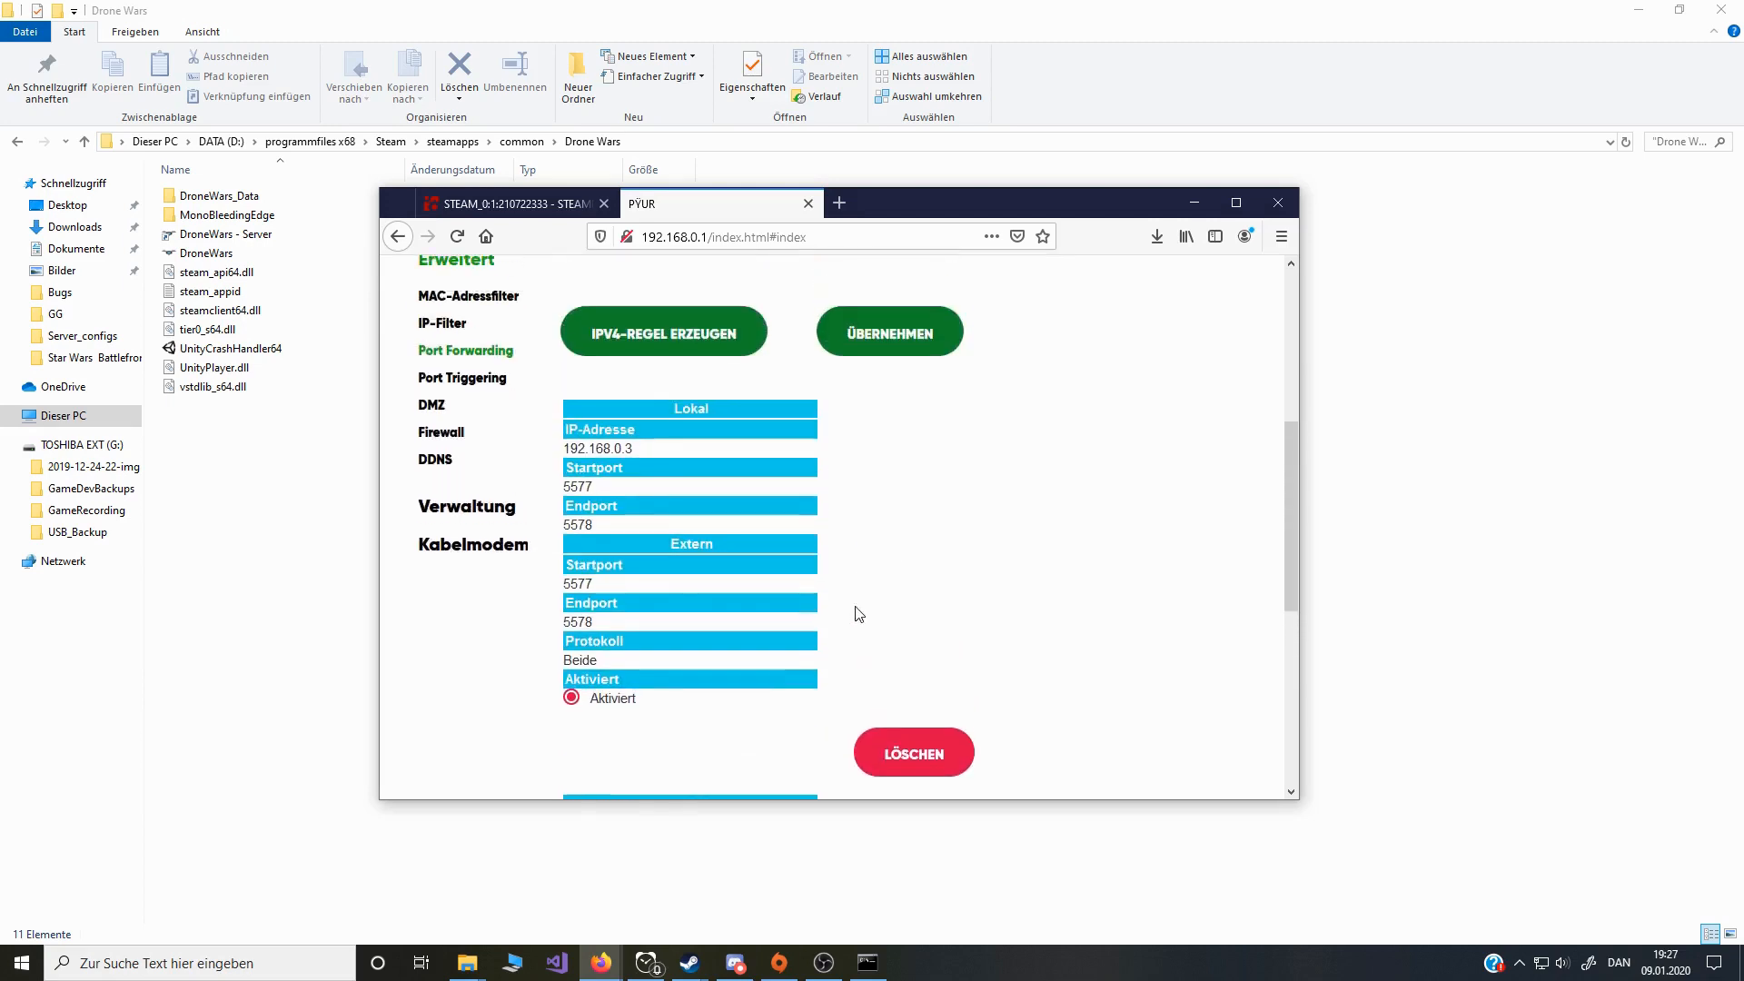
{"action": "left_click", "coordinate": [663, 542]}
{"action": "type", "text": "2"}
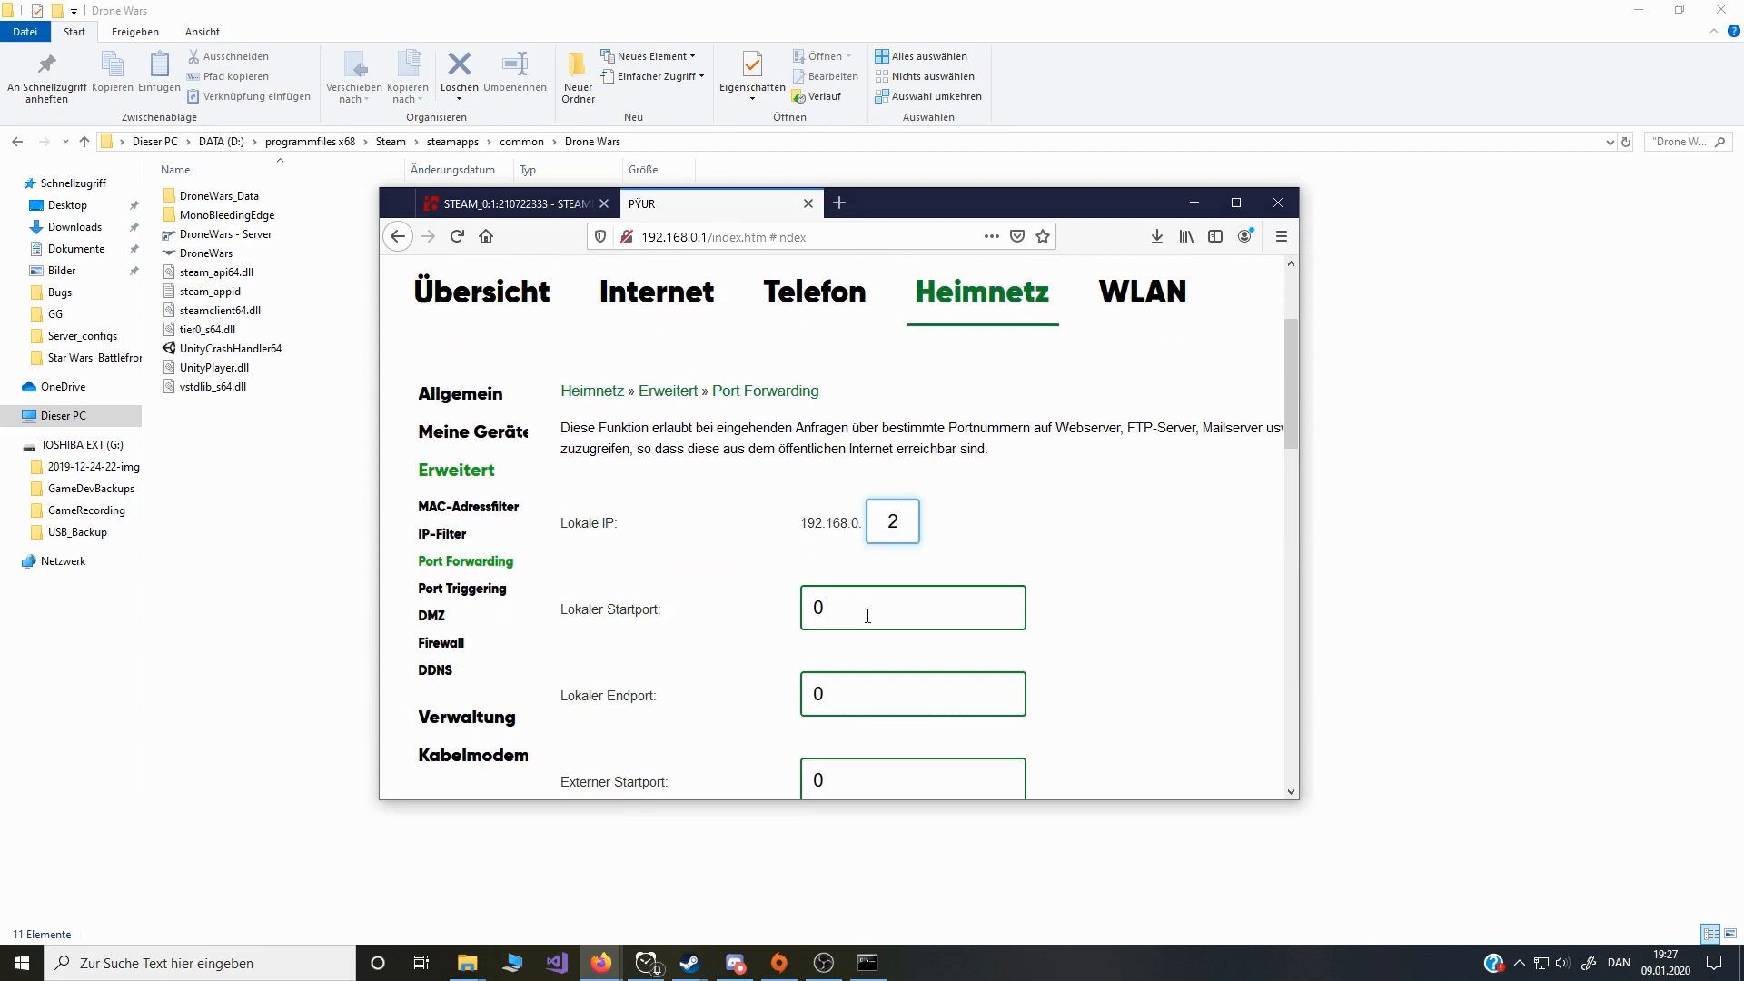
{"action": "key", "text": "Tab"}
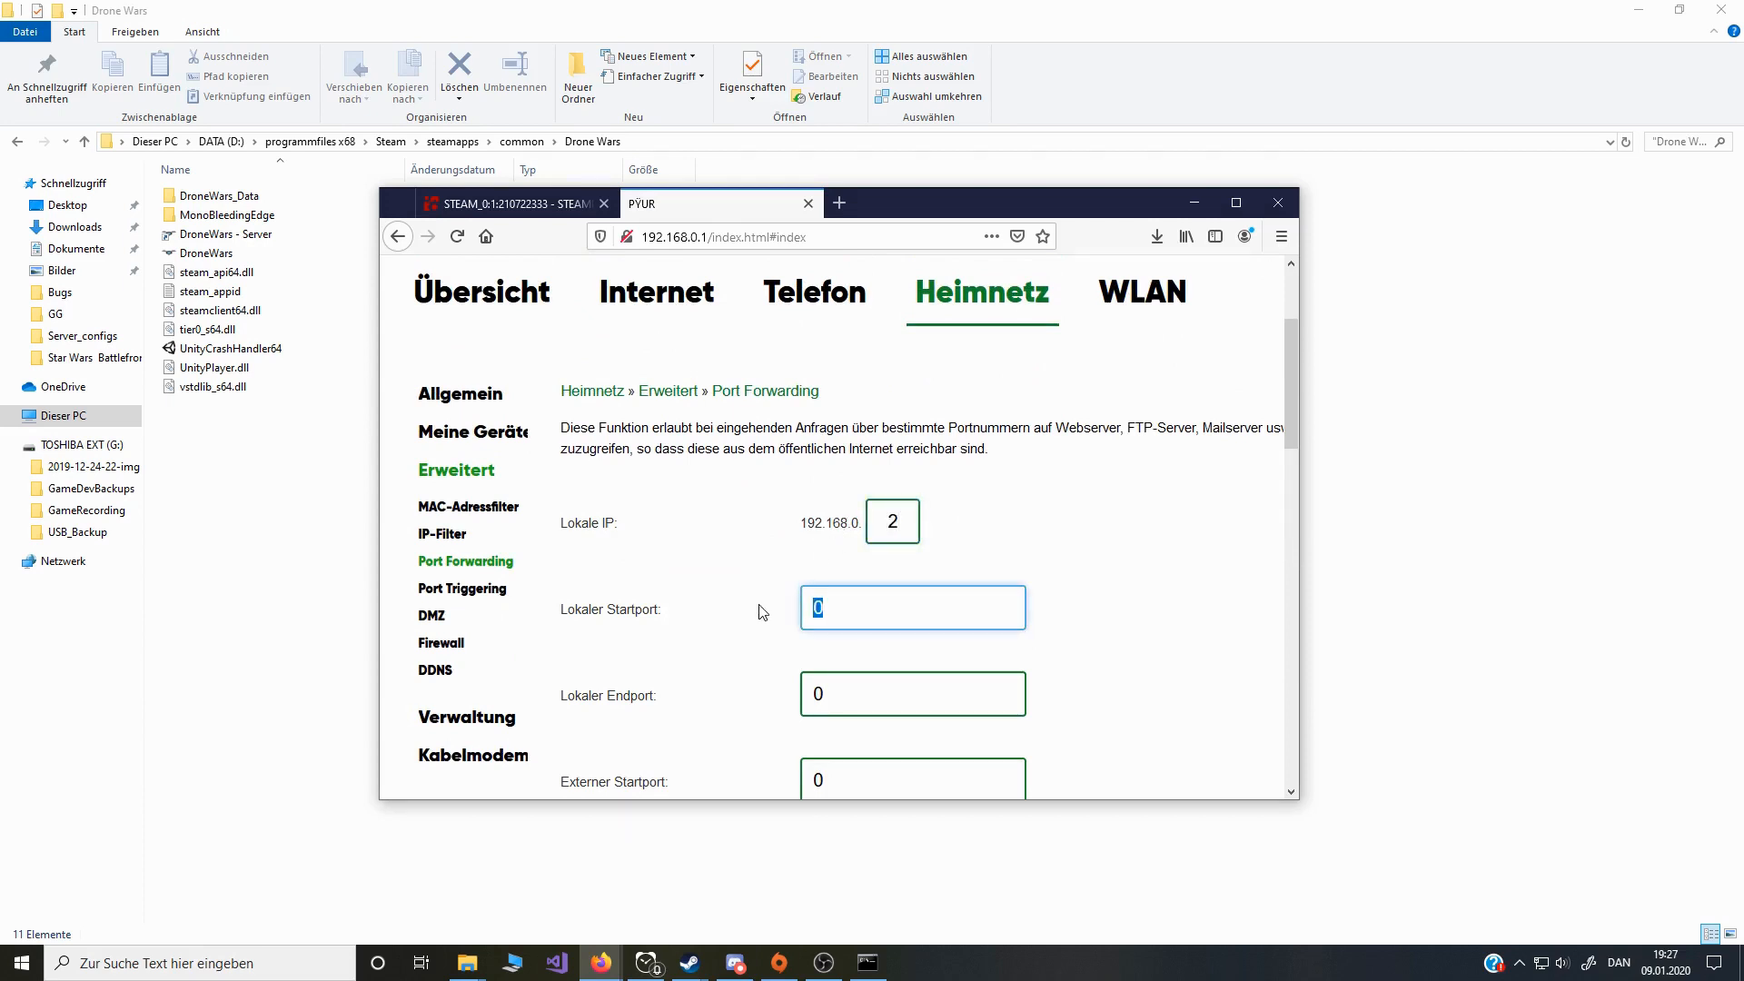
{"action": "type", "text": "27015"}
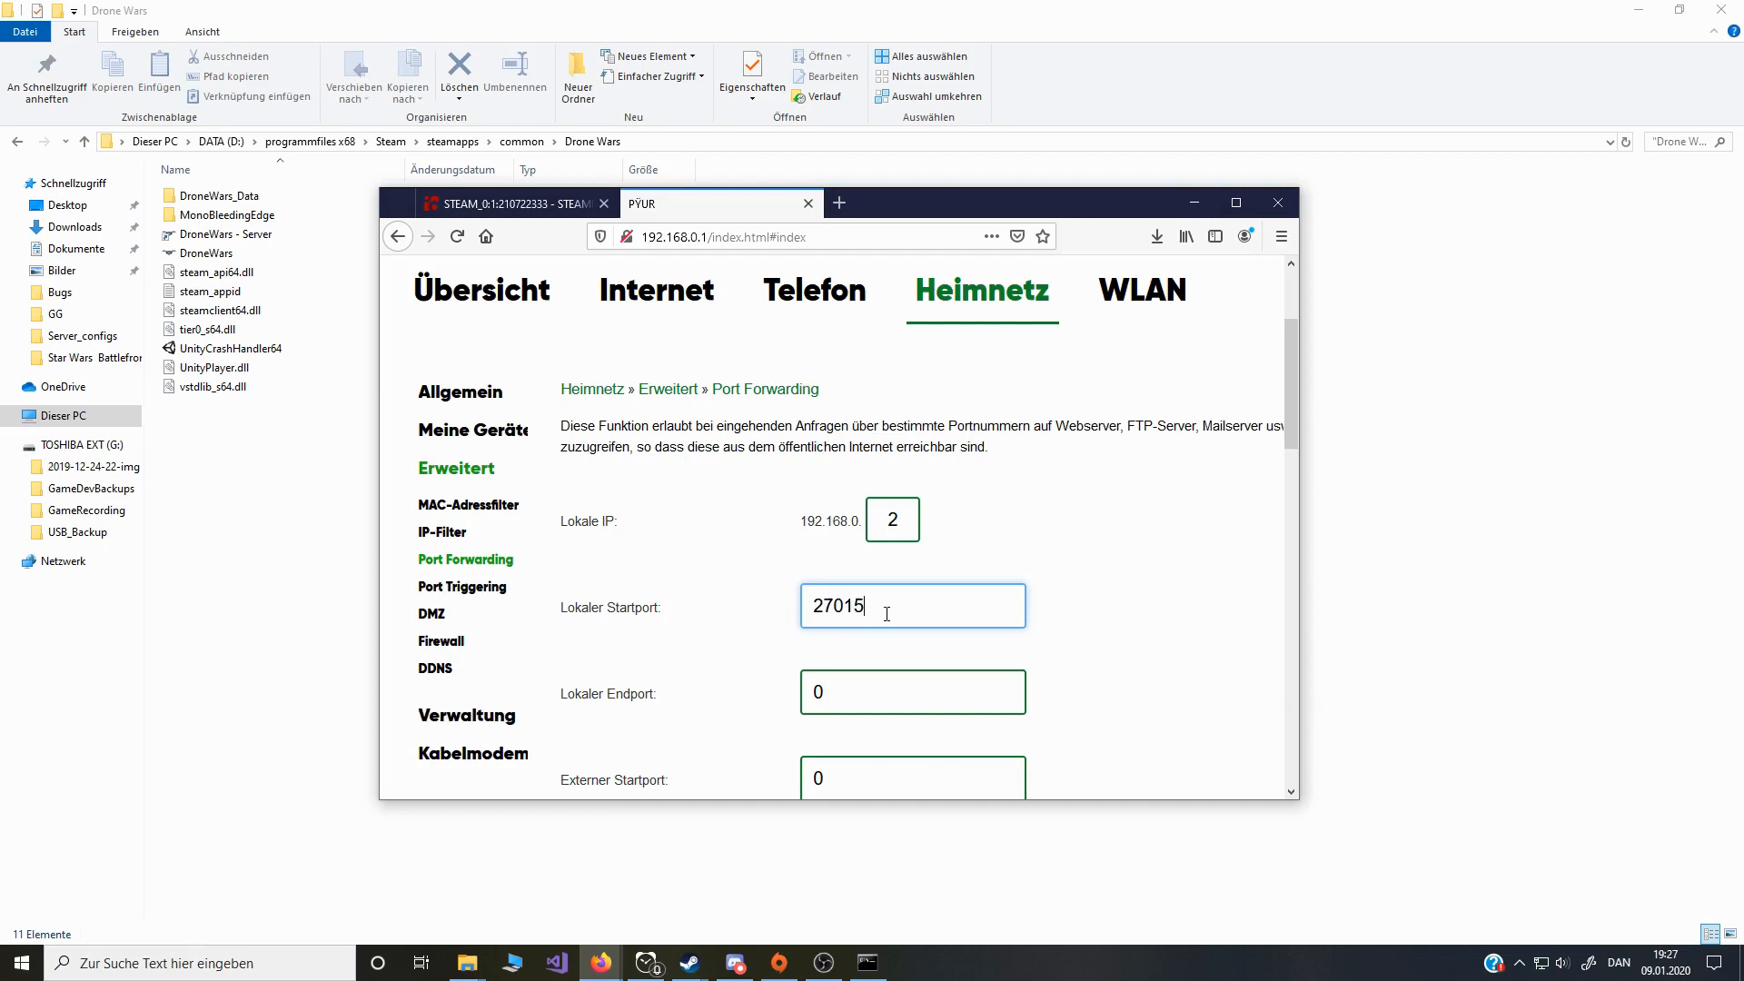
Step: Copy port 27015 into the rule's Lokaler Endport, Externer Startport and Externer Endport
{"action": "scroll", "coordinate": [888, 612], "scroll_direction": "down", "scroll_amount": 1}
{"action": "left_click_drag", "start_coordinate": [888, 553], "coordinate": [751, 563]}
{"action": "key", "text": "ctrl+c"}
{"action": "key", "text": "Tab"}
{"action": "key", "text": "ctrl+v"}
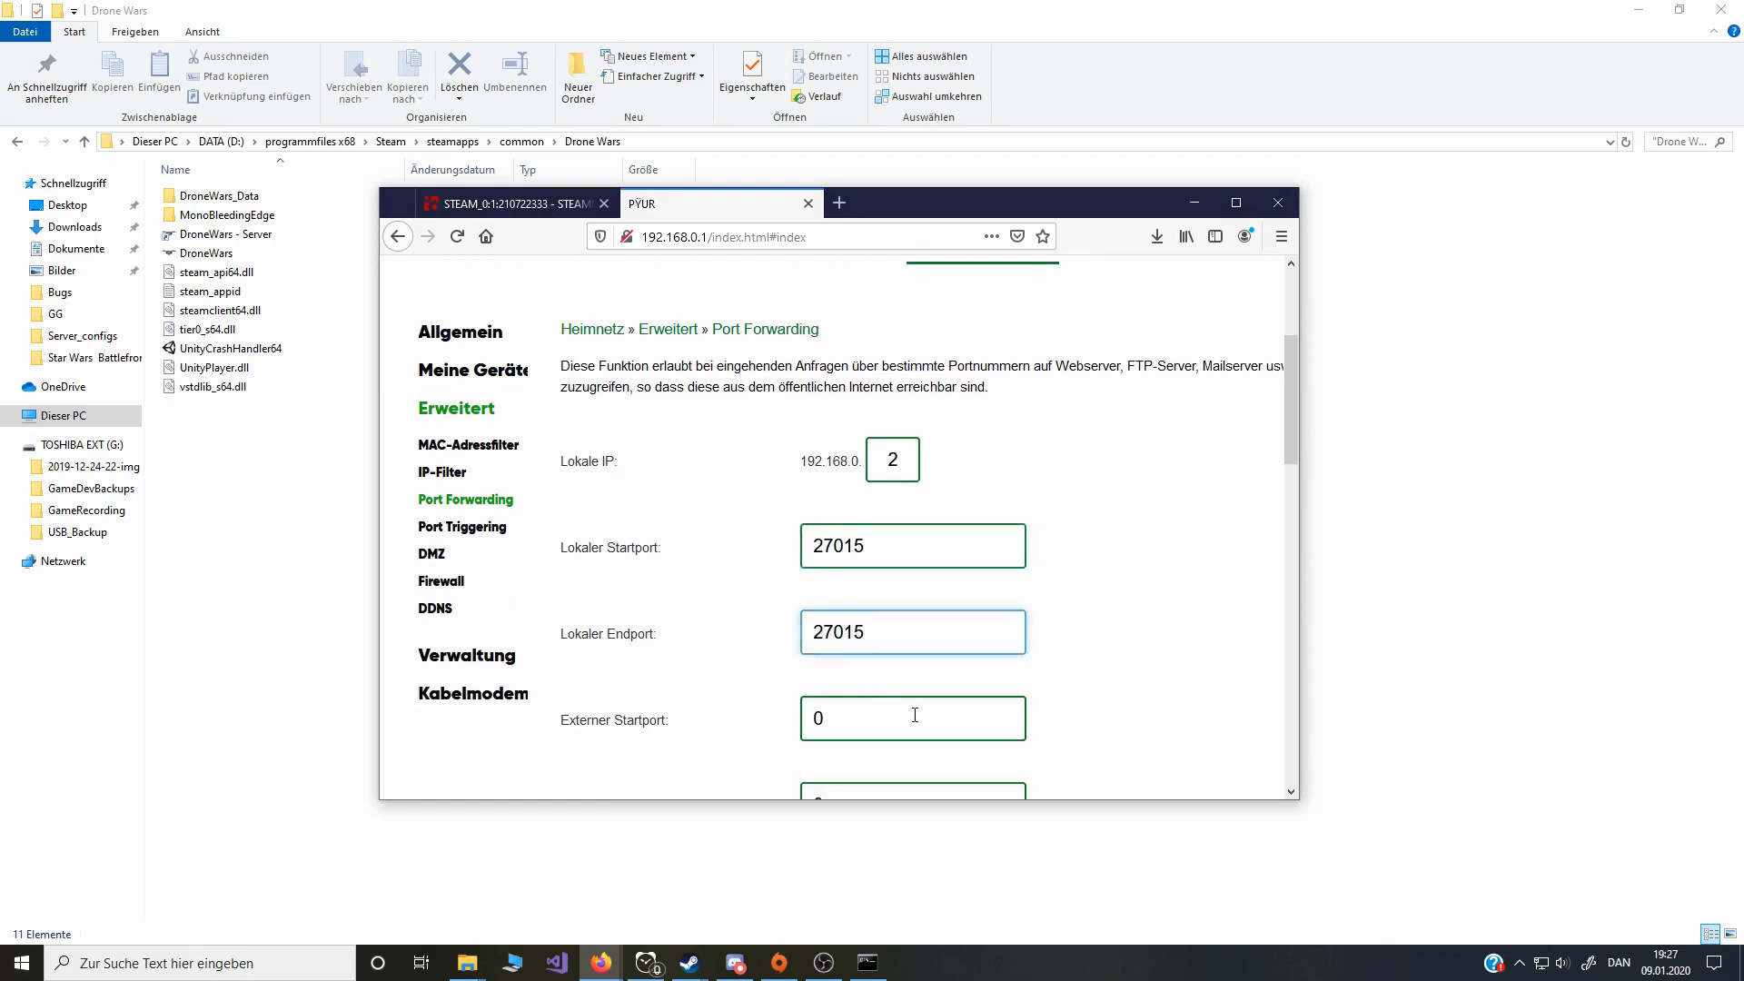
{"action": "scroll", "coordinate": [840, 600], "scroll_direction": "down", "scroll_amount": 3}
{"action": "key", "text": "Tab"}
{"action": "key", "text": "ctrl+v"}
{"action": "key", "text": "Tab"}
{"action": "key", "text": "ctrl+v"}
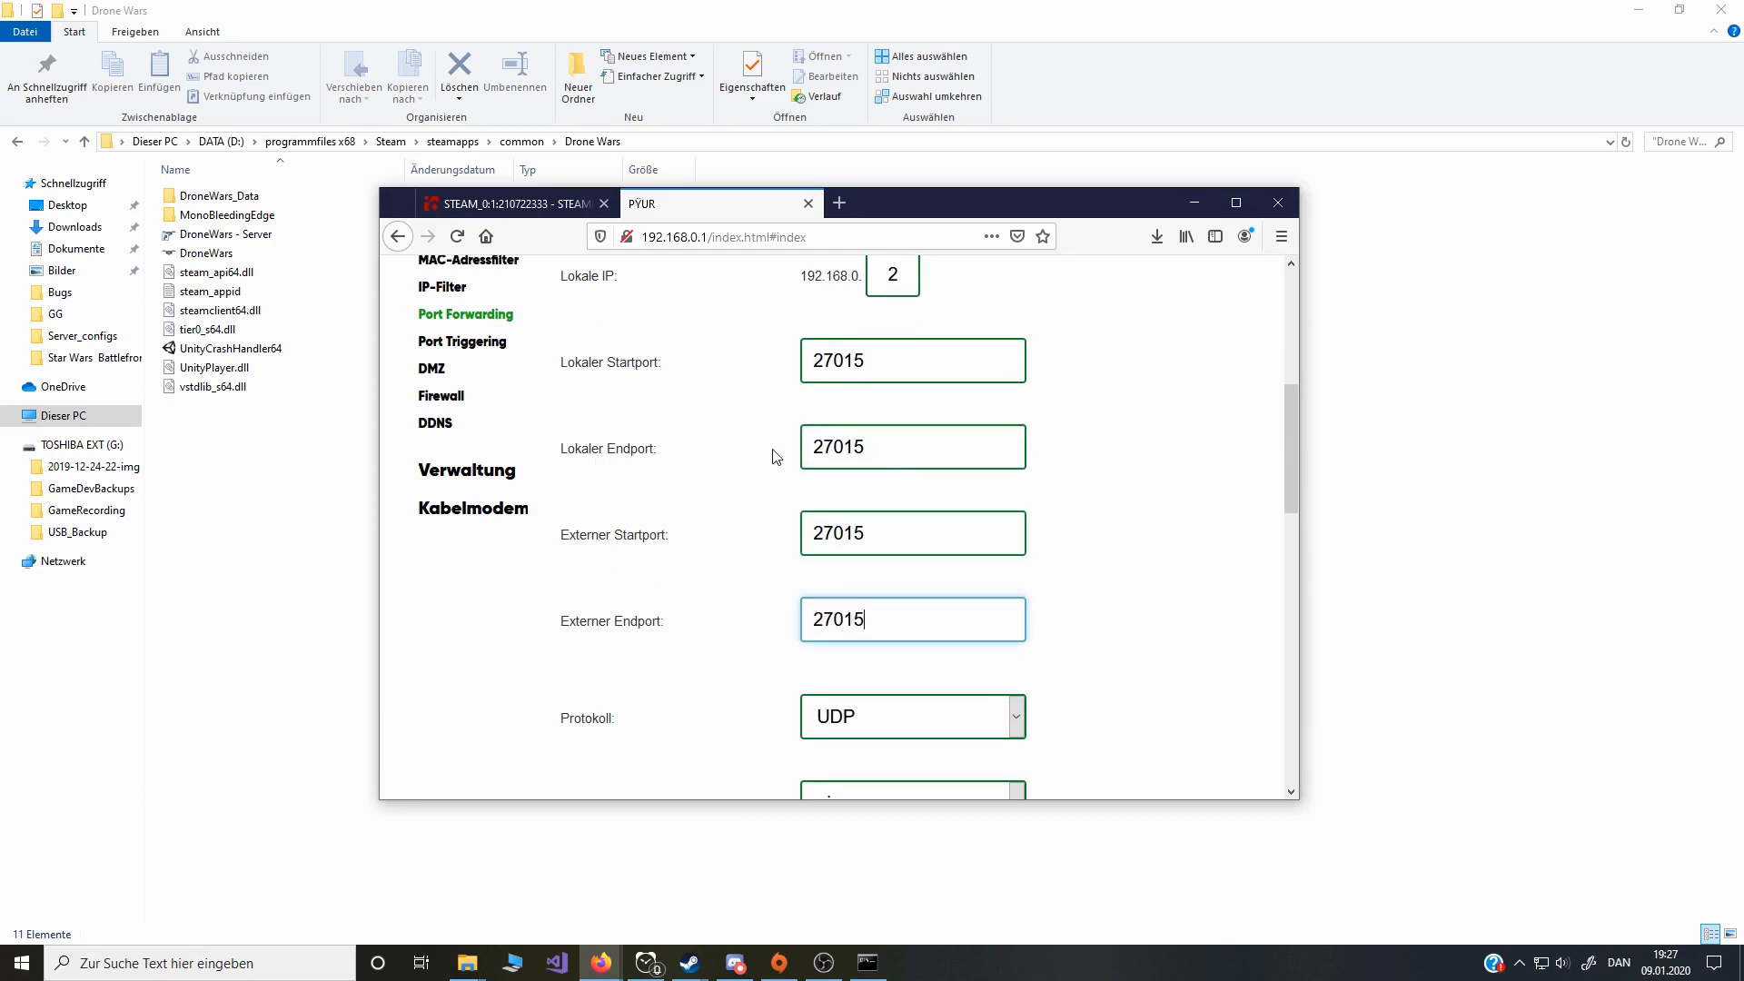
Step: Change the rule's Lokaler Endport and Externer Endport to 27016
{"action": "left_click_drag", "start_coordinate": [865, 449], "coordinate": [859, 454]}
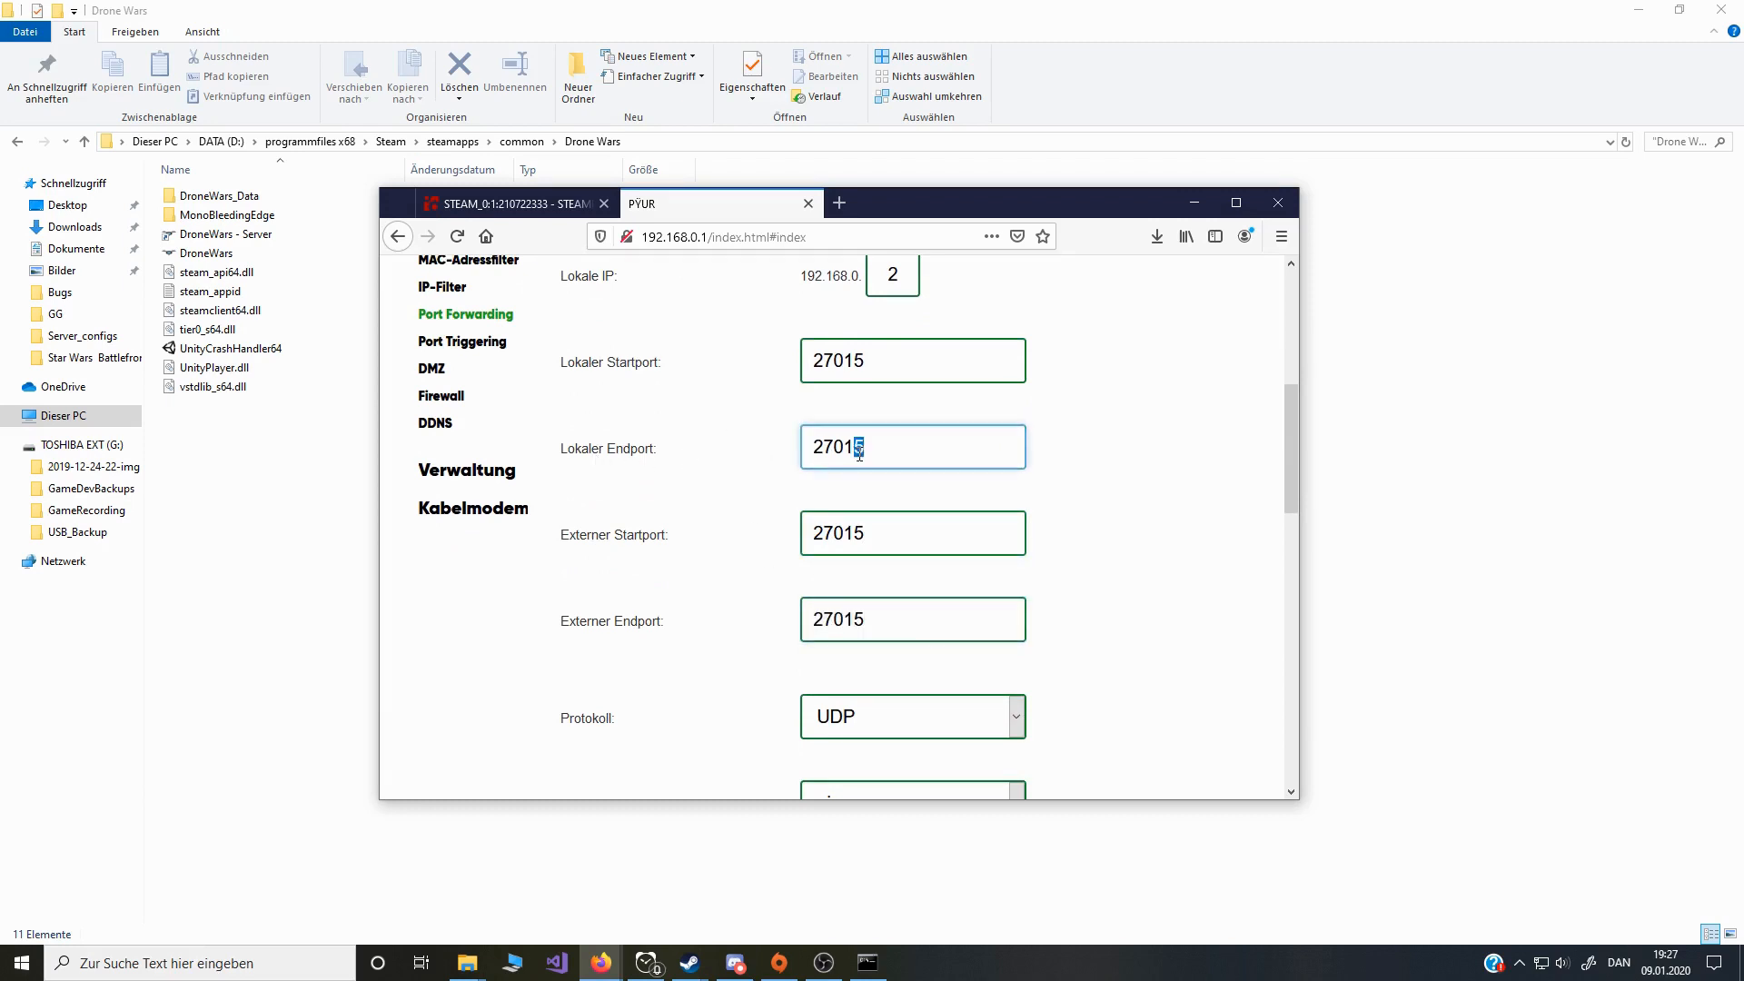
{"action": "left_click", "coordinate": [884, 619]}
{"action": "key", "text": "BackSpace"}
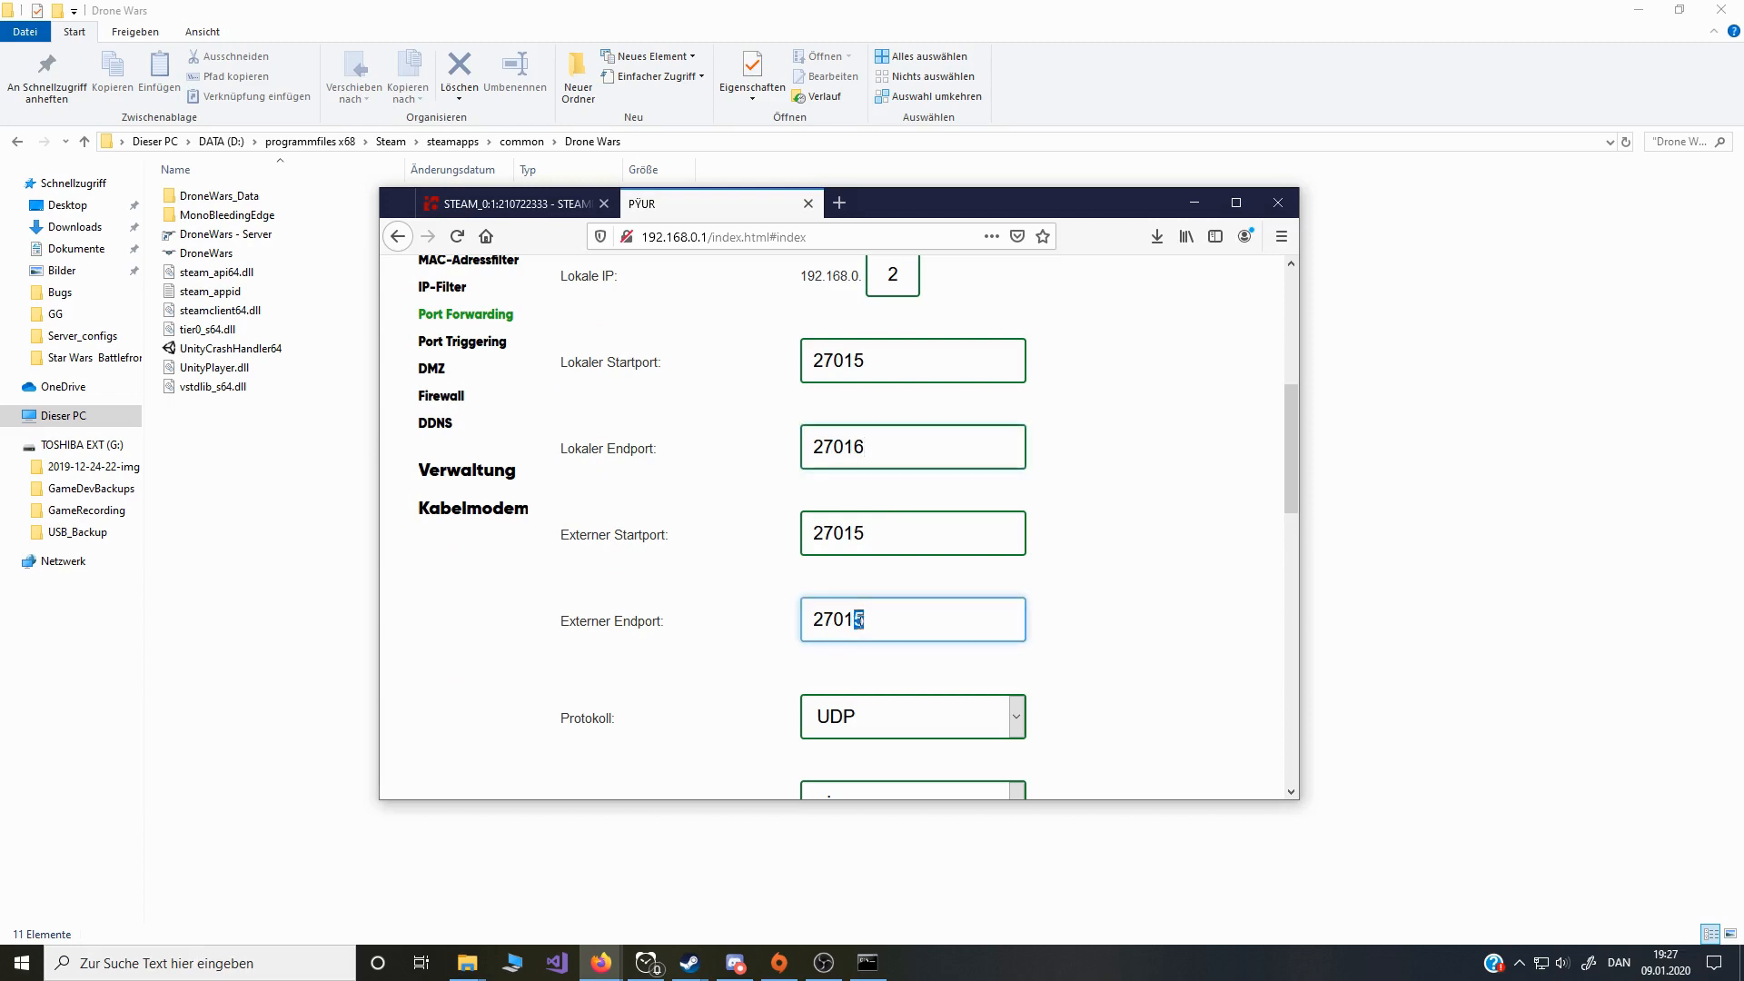
{"action": "type", "text": "6"}
Step: Set the port 27015 rule's Protokoll to UDP and Aktiviert to ein, and apply the rule
{"action": "left_click", "coordinate": [975, 721]}
{"action": "scroll", "coordinate": [887, 602], "scroll_direction": "down", "scroll_amount": 2}
{"action": "left_click", "coordinate": [887, 602]}
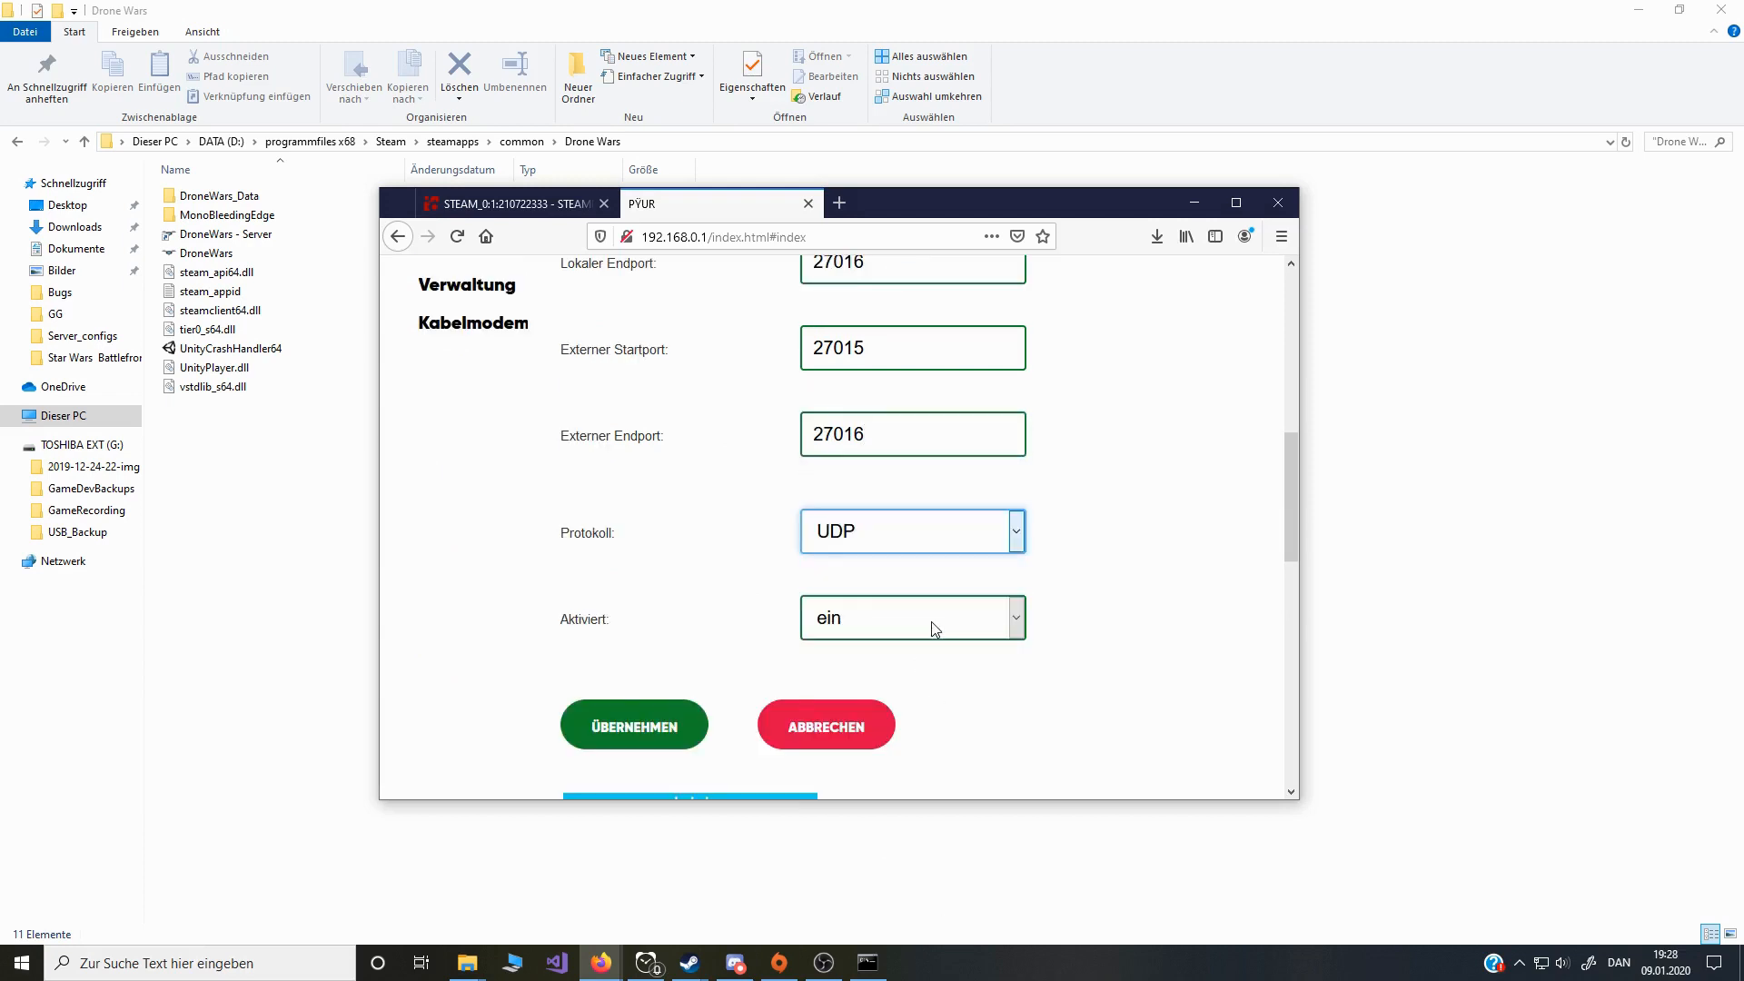
{"action": "left_click", "coordinate": [935, 629]}
{"action": "left_click", "coordinate": [945, 691]}
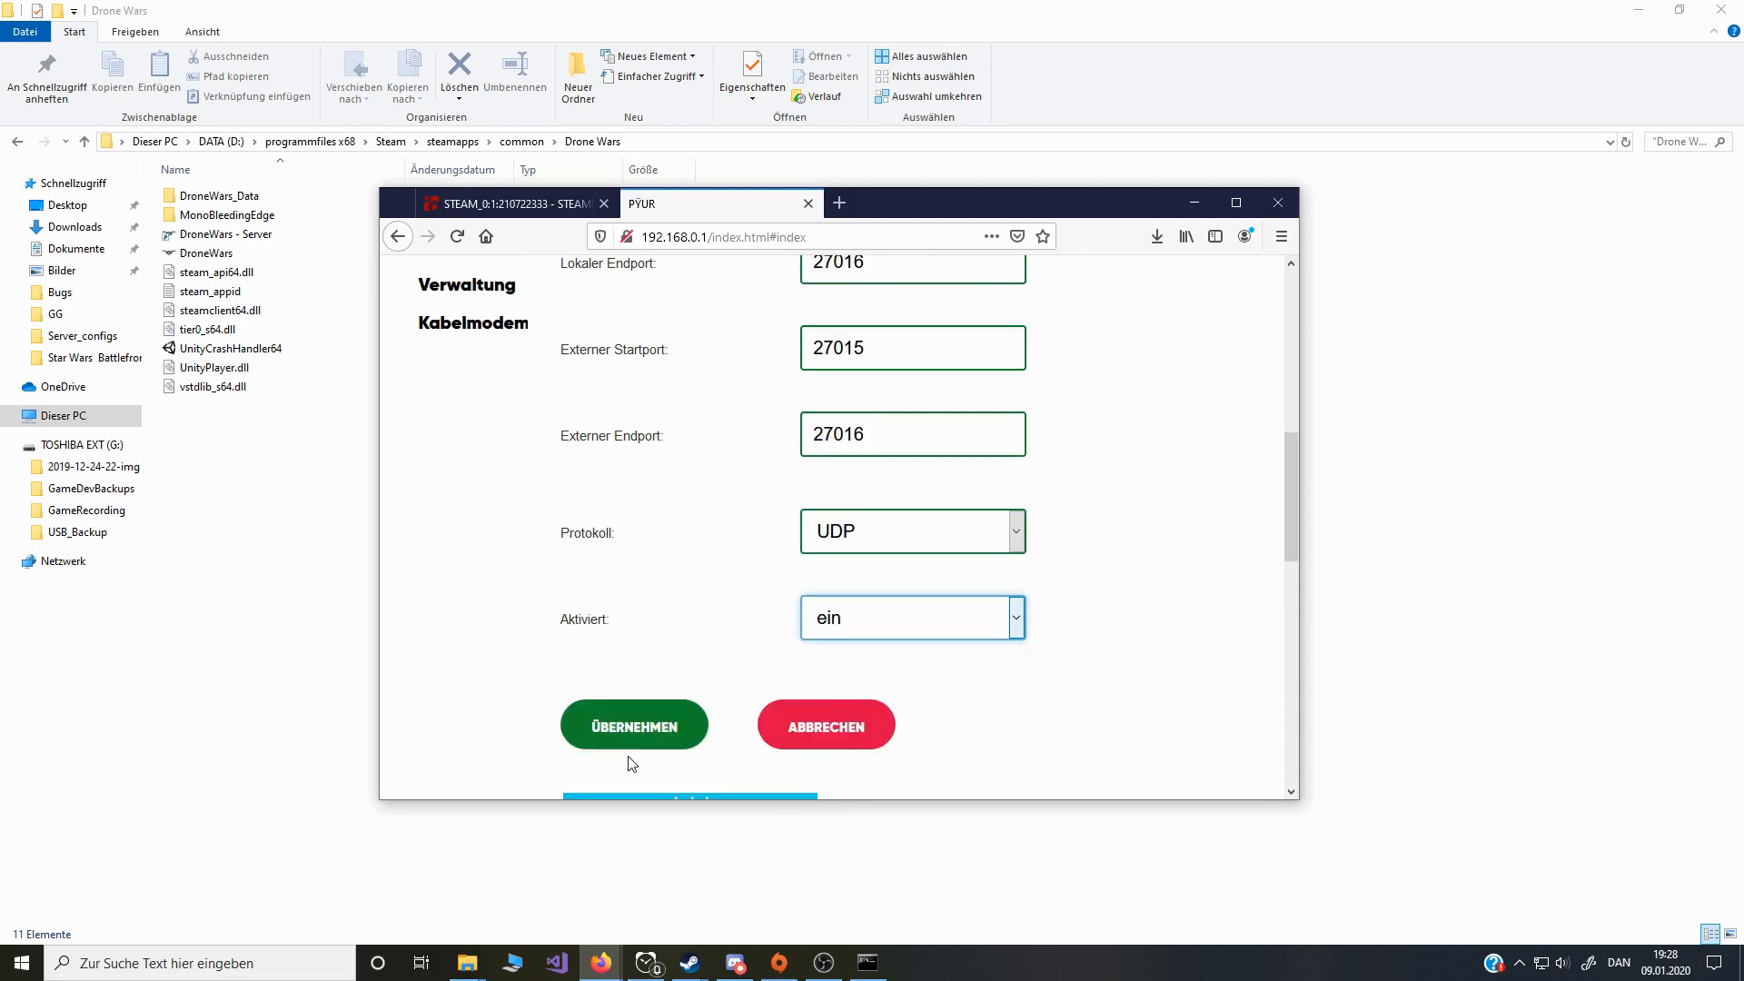
{"action": "scroll", "coordinate": [632, 763], "scroll_direction": "down", "scroll_amount": 2}
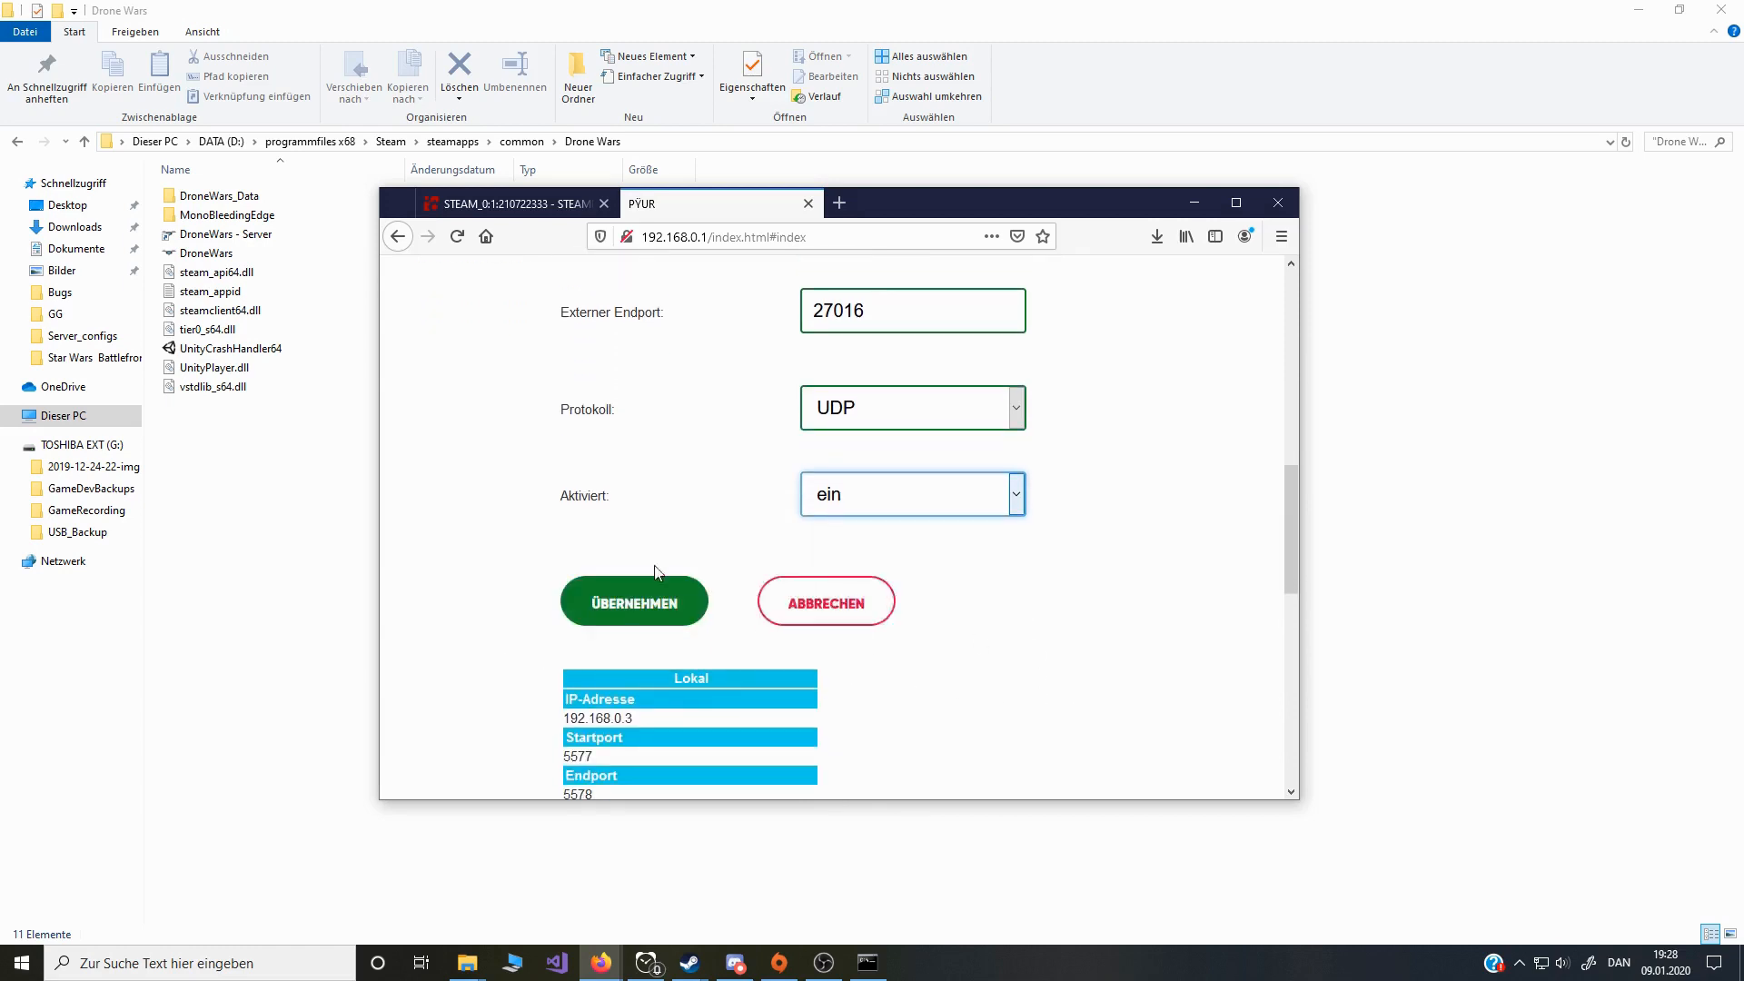
{"action": "left_click", "coordinate": [655, 586]}
{"action": "scroll", "coordinate": [899, 628], "scroll_direction": "up", "scroll_amount": 3}
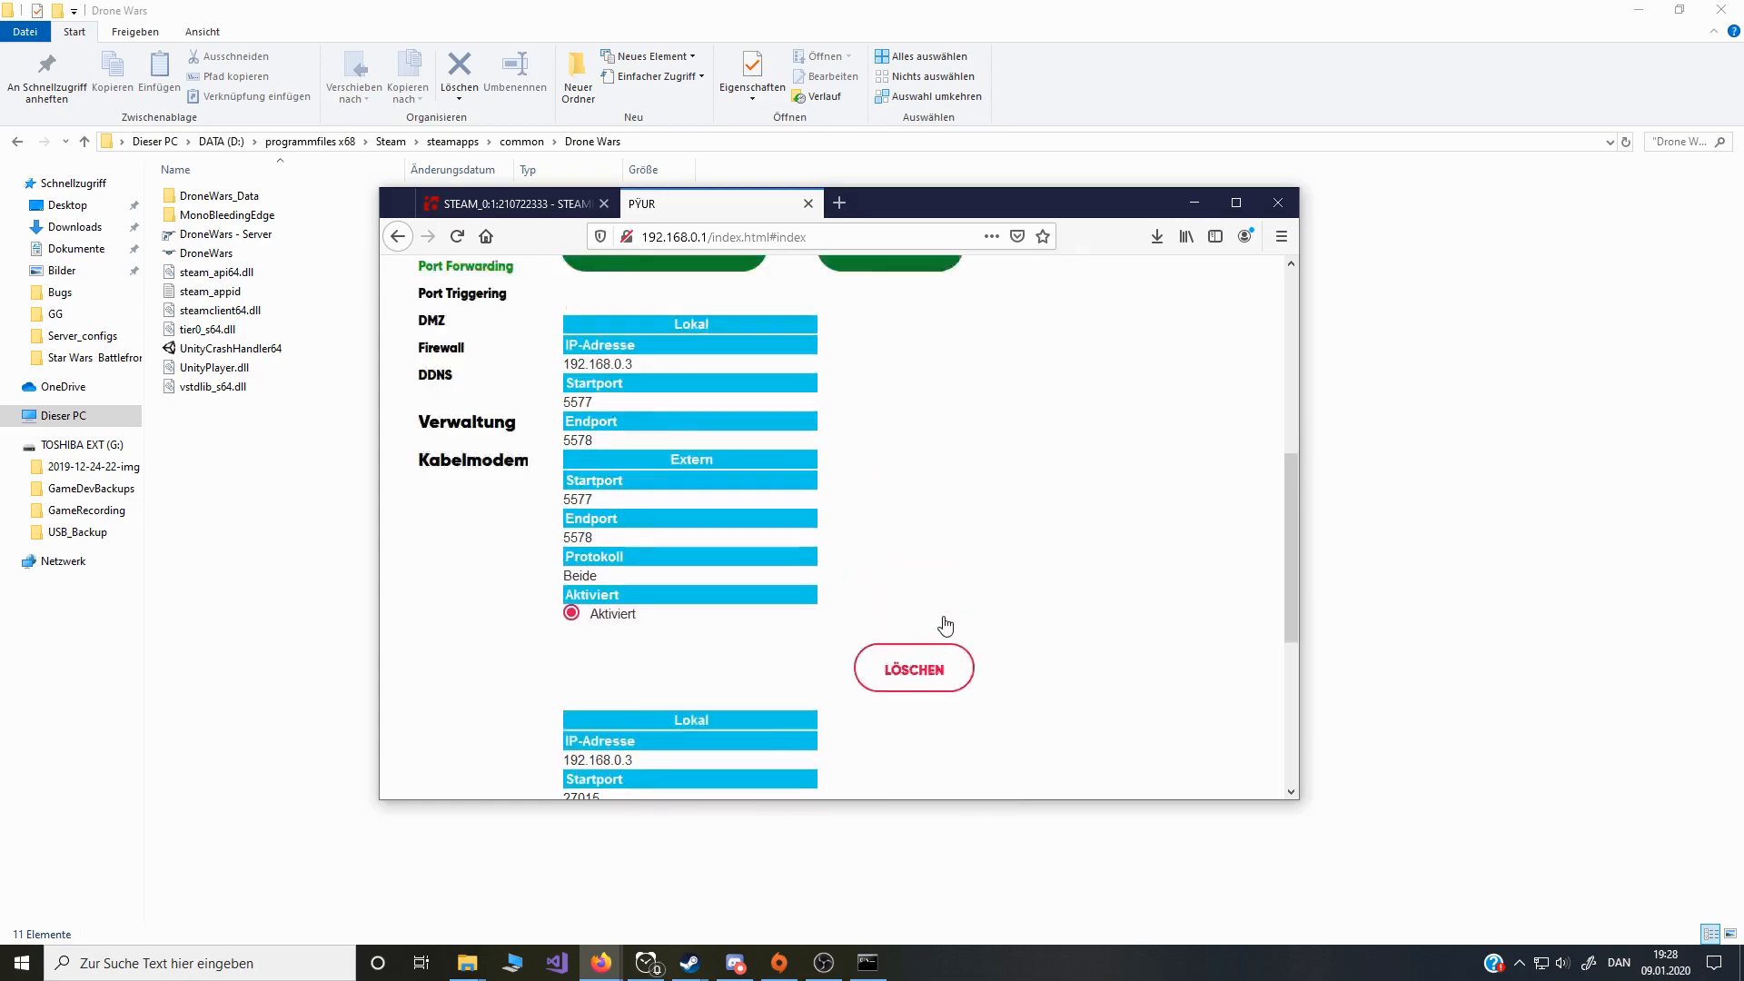
{"action": "scroll", "coordinate": [946, 626], "scroll_direction": "up", "scroll_amount": 5}
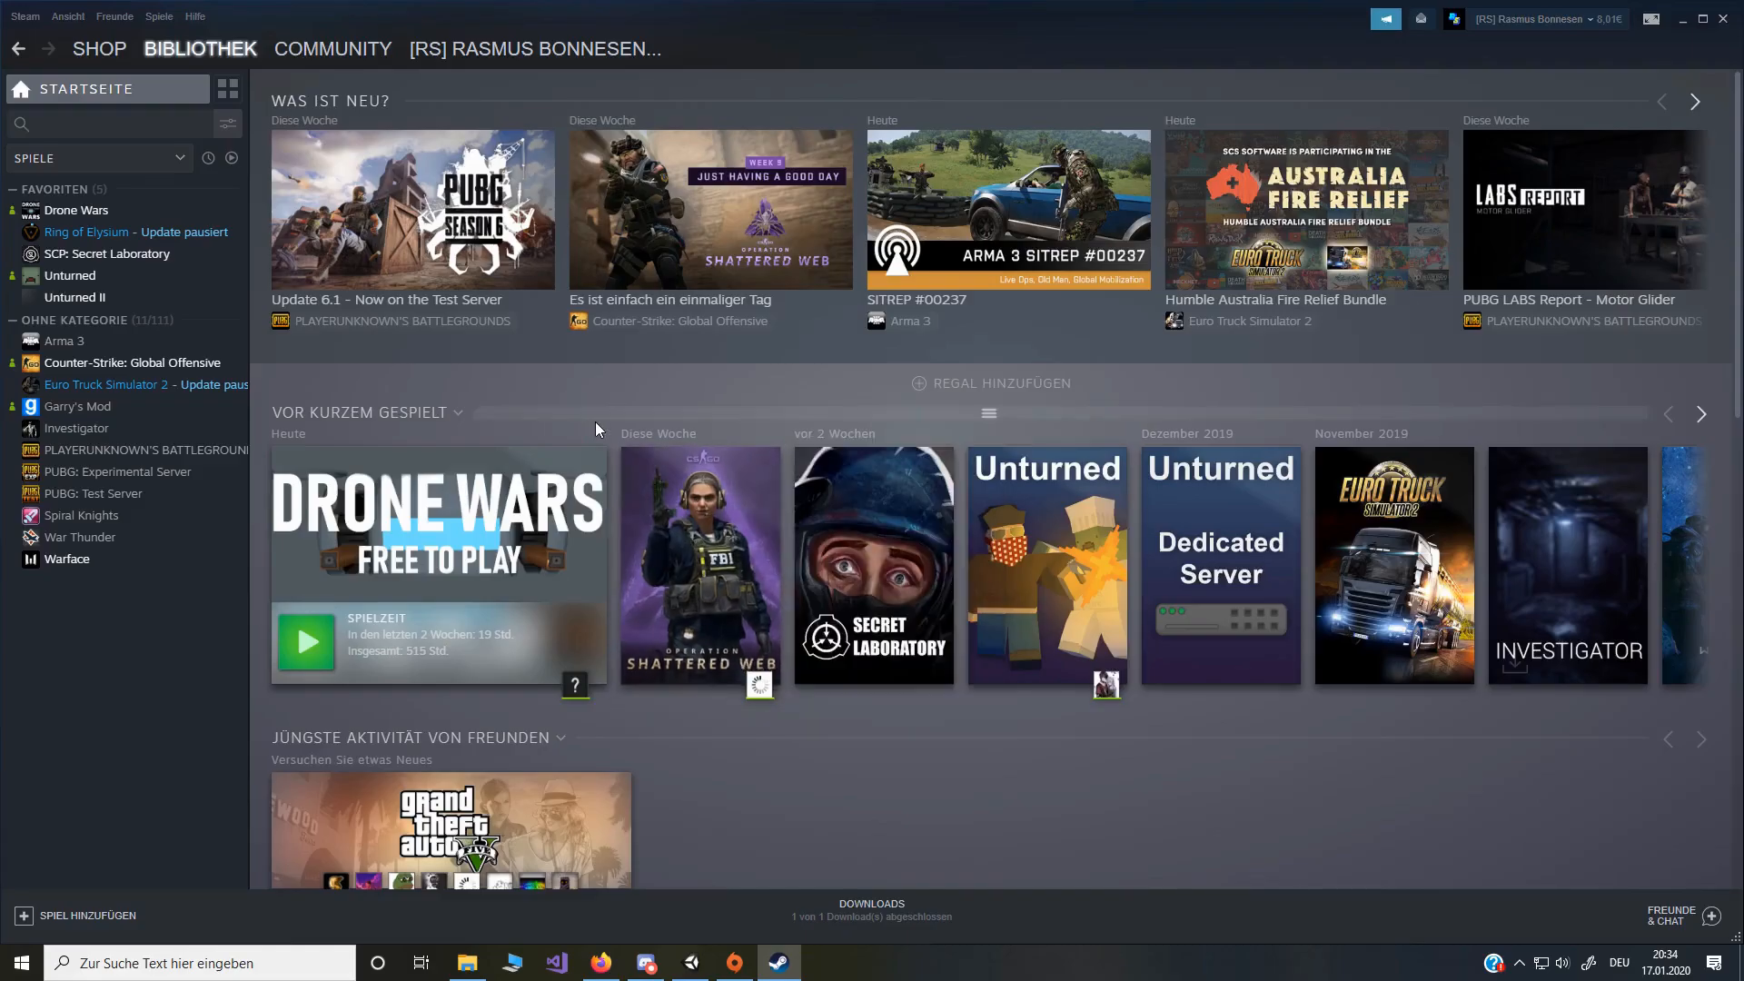
Step: Switch to the Steam library and launch Drone Wars with the Dedicated server option
{"action": "left_click", "coordinate": [106, 216]}
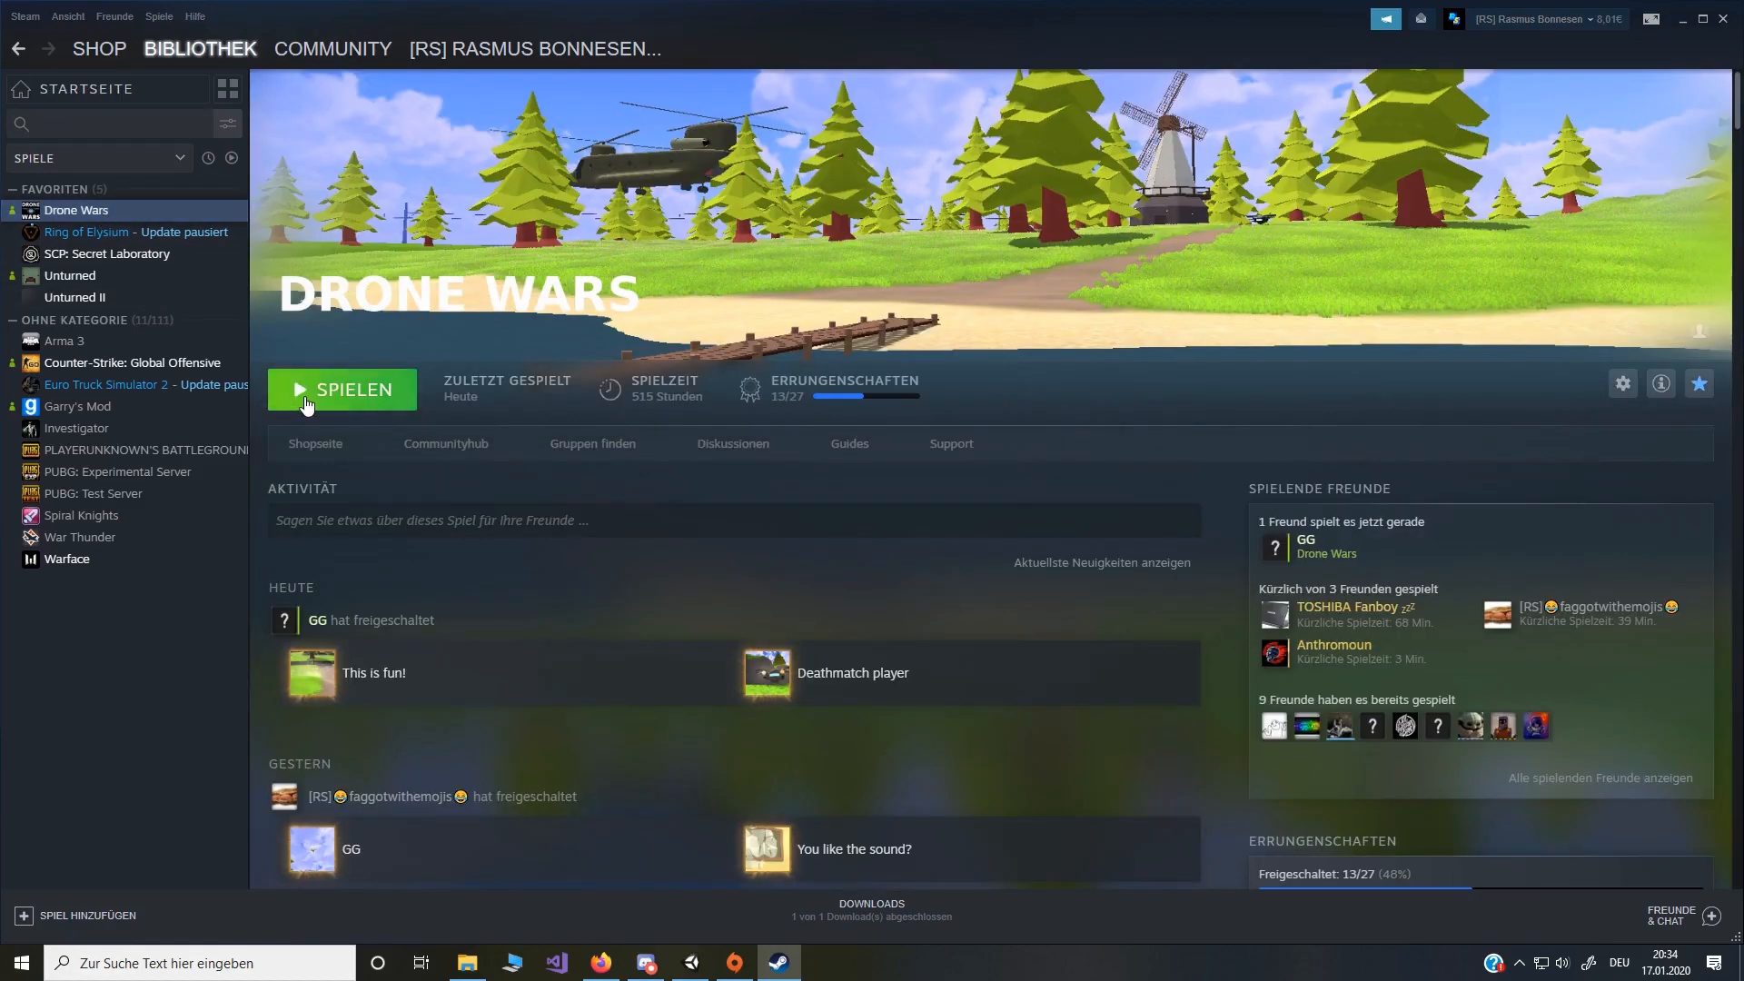
{"action": "left_click", "coordinate": [313, 407]}
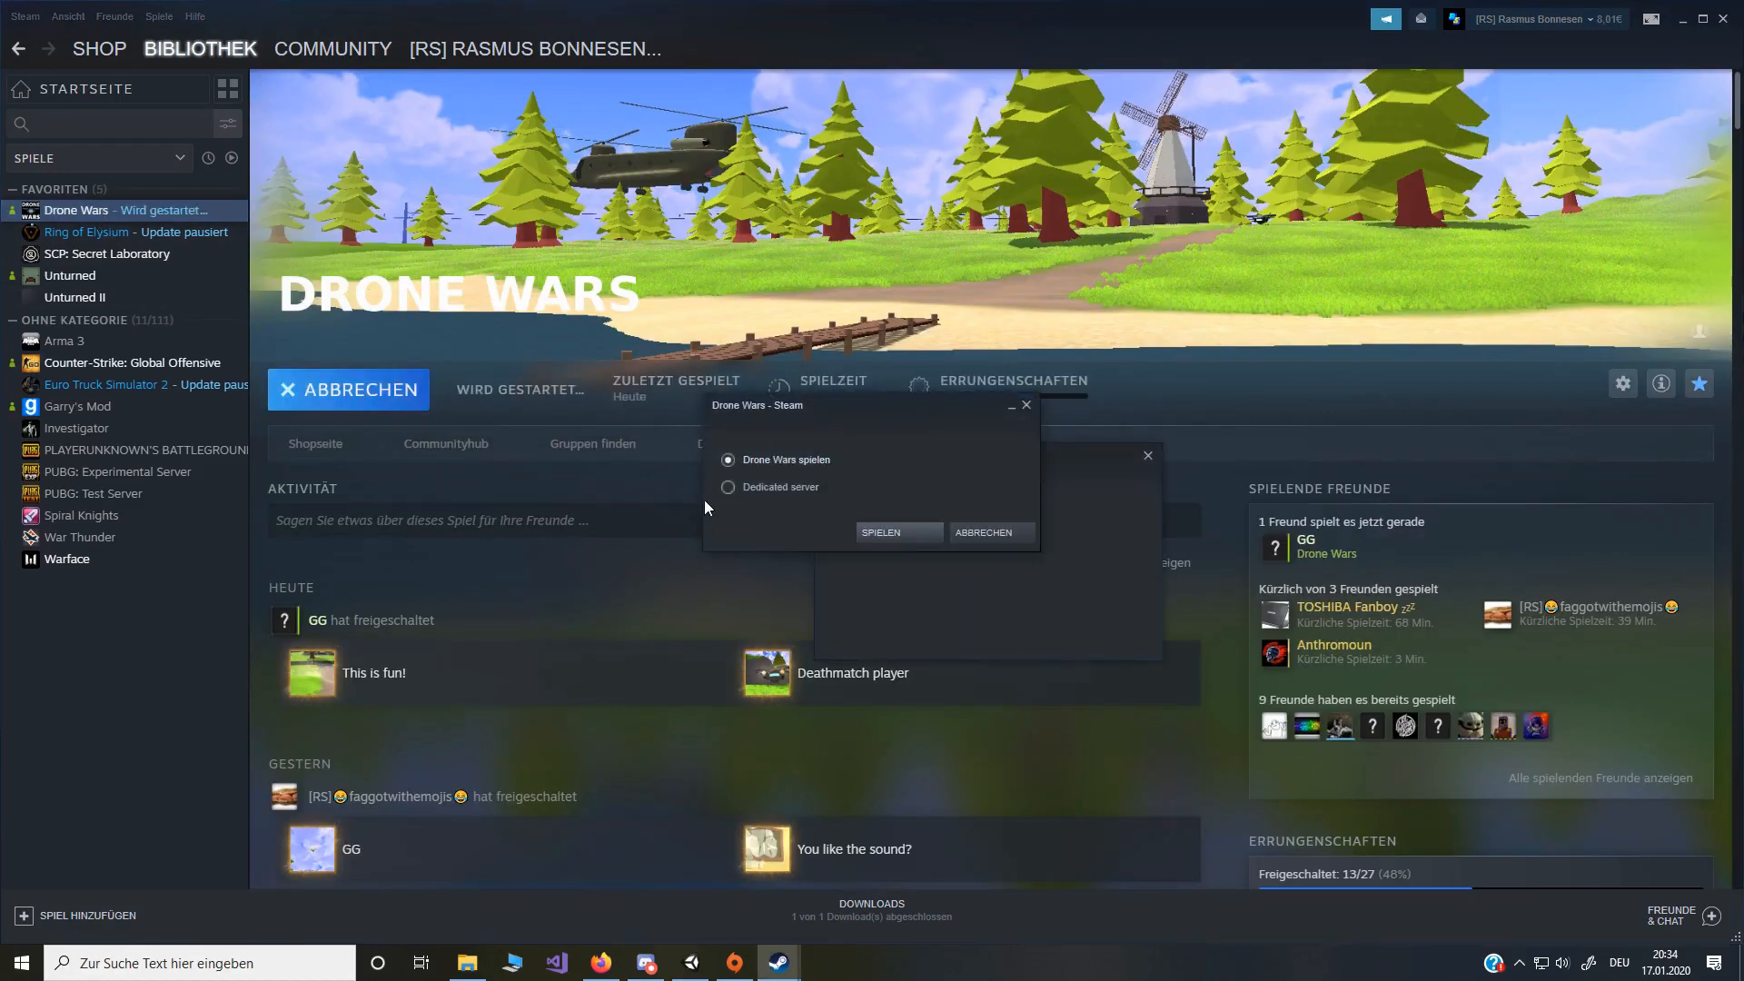
{"action": "left_click", "coordinate": [728, 489]}
{"action": "left_click", "coordinate": [897, 533]}
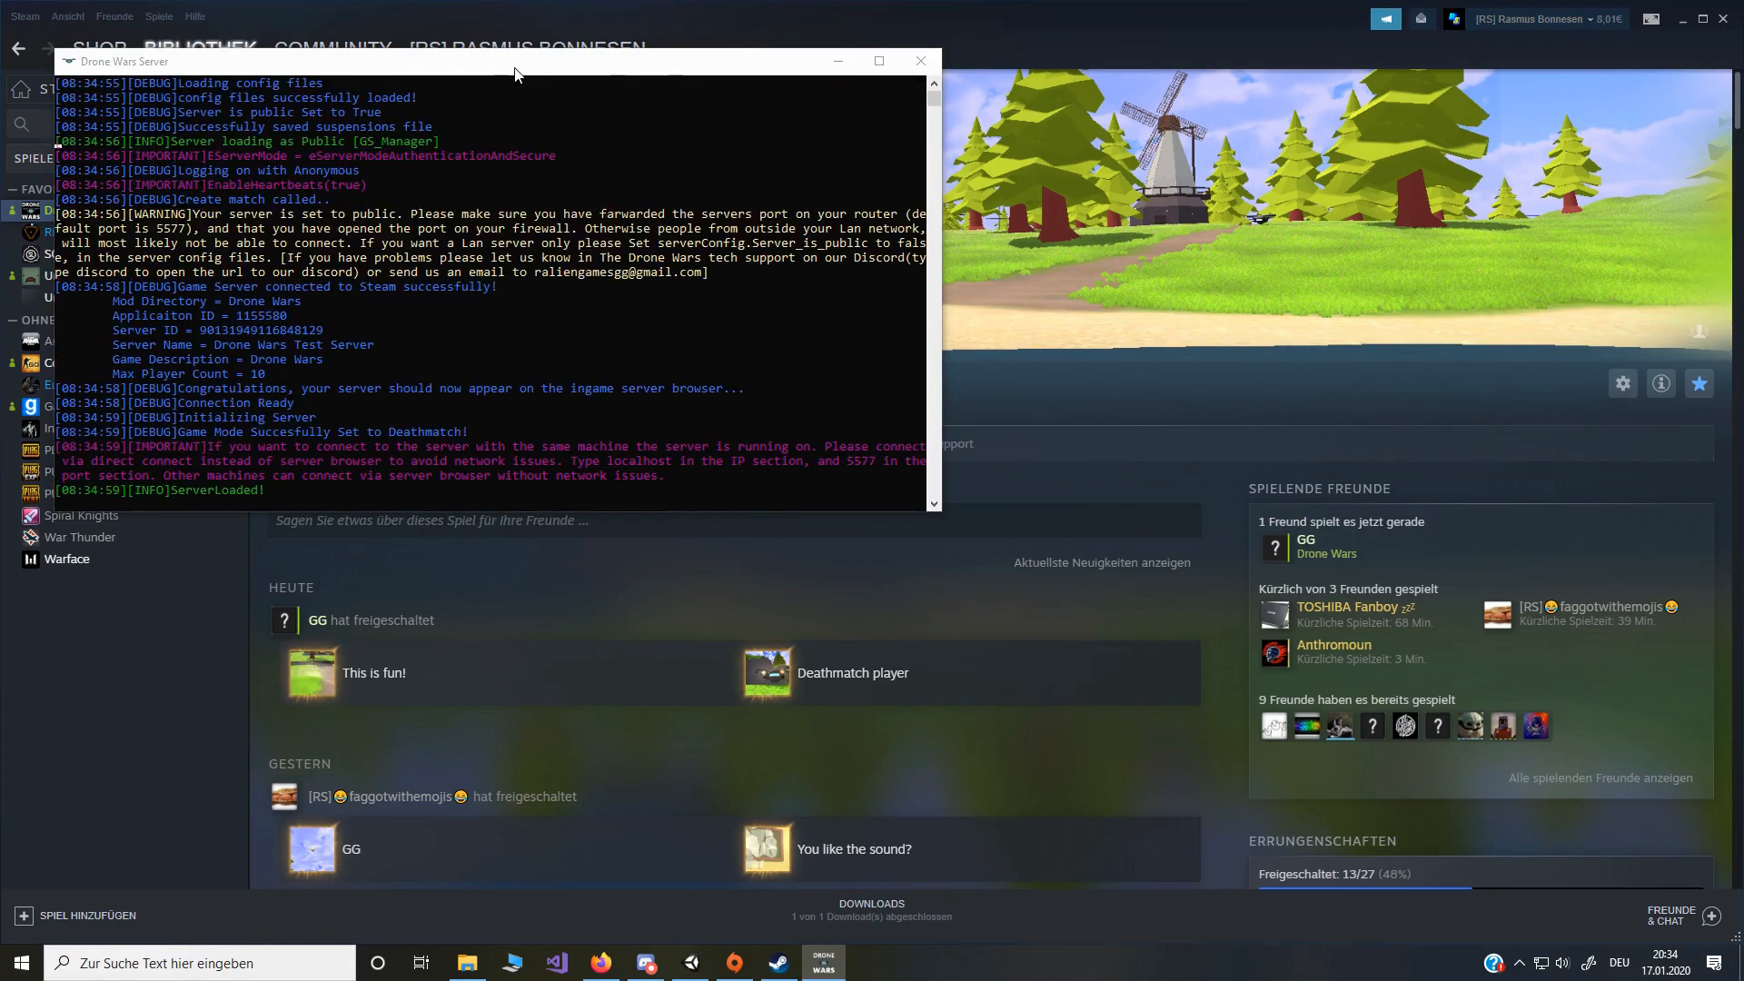
Step: Examine the Drone Wars Server console log, from the config file loading messages through the Steam connection and server details
{"action": "left_click", "coordinate": [486, 112]}
{"action": "scroll", "coordinate": [485, 112], "scroll_direction": "up", "scroll_amount": 3}
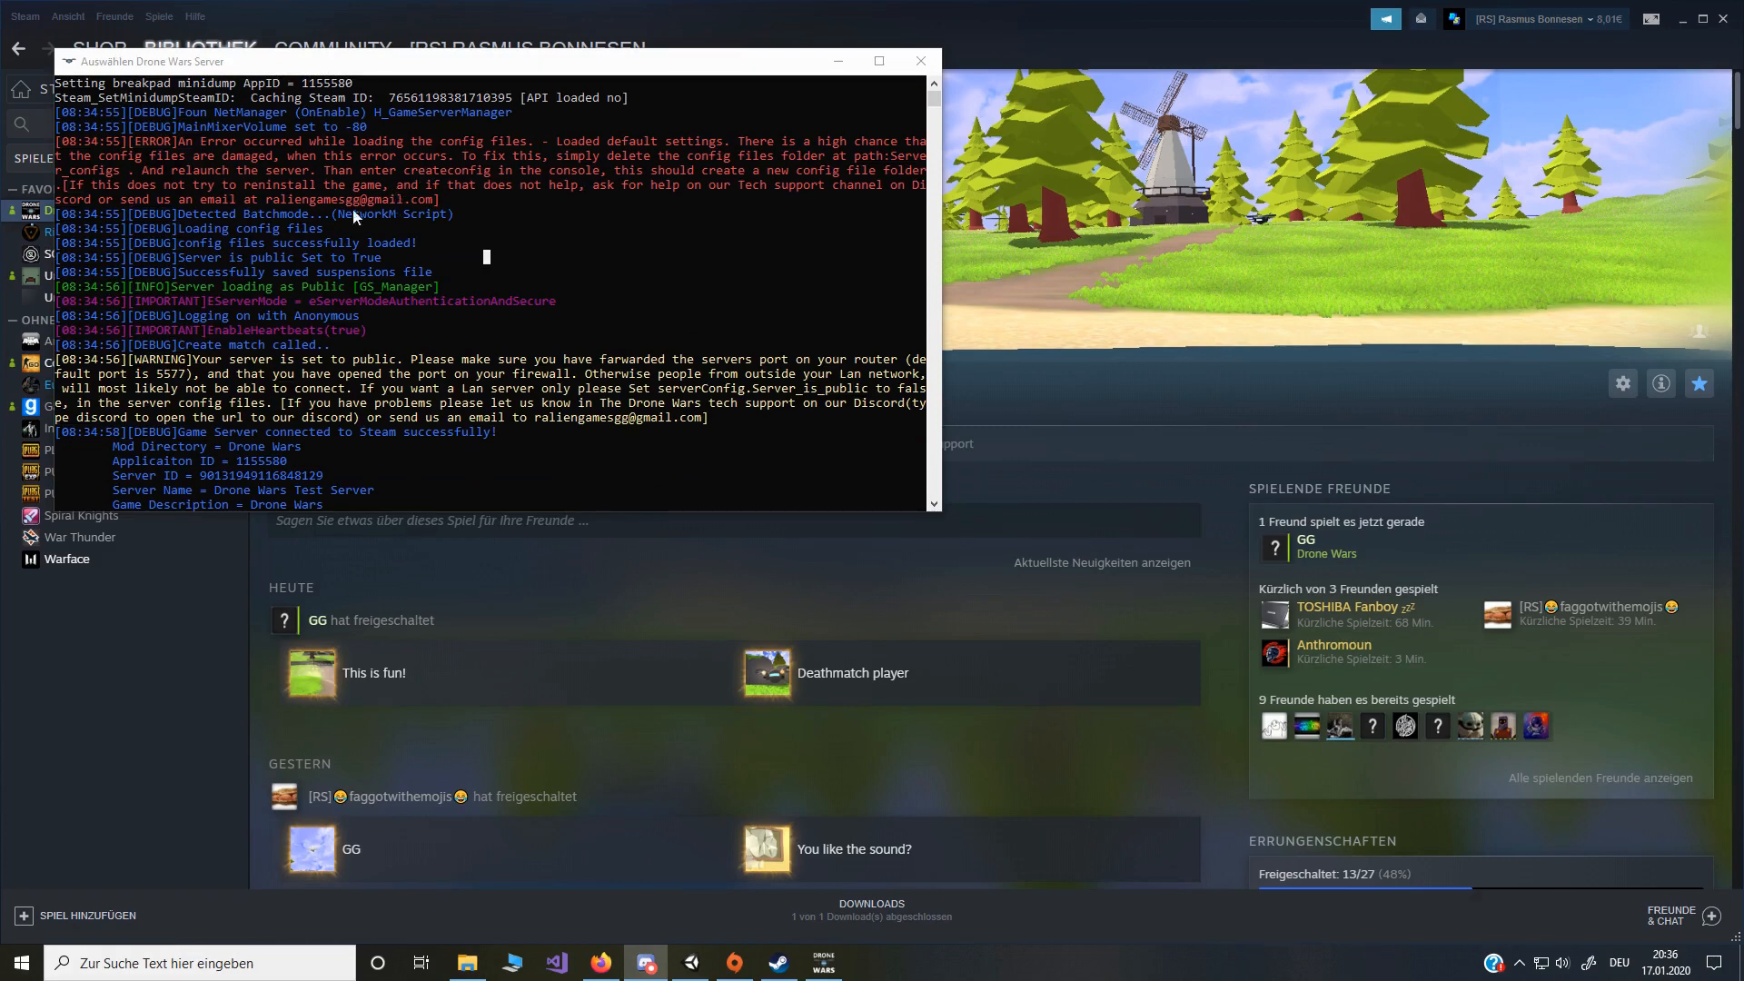
{"action": "left_click", "coordinate": [449, 244]}
{"action": "left_click_drag", "start_coordinate": [430, 244], "coordinate": [189, 252]}
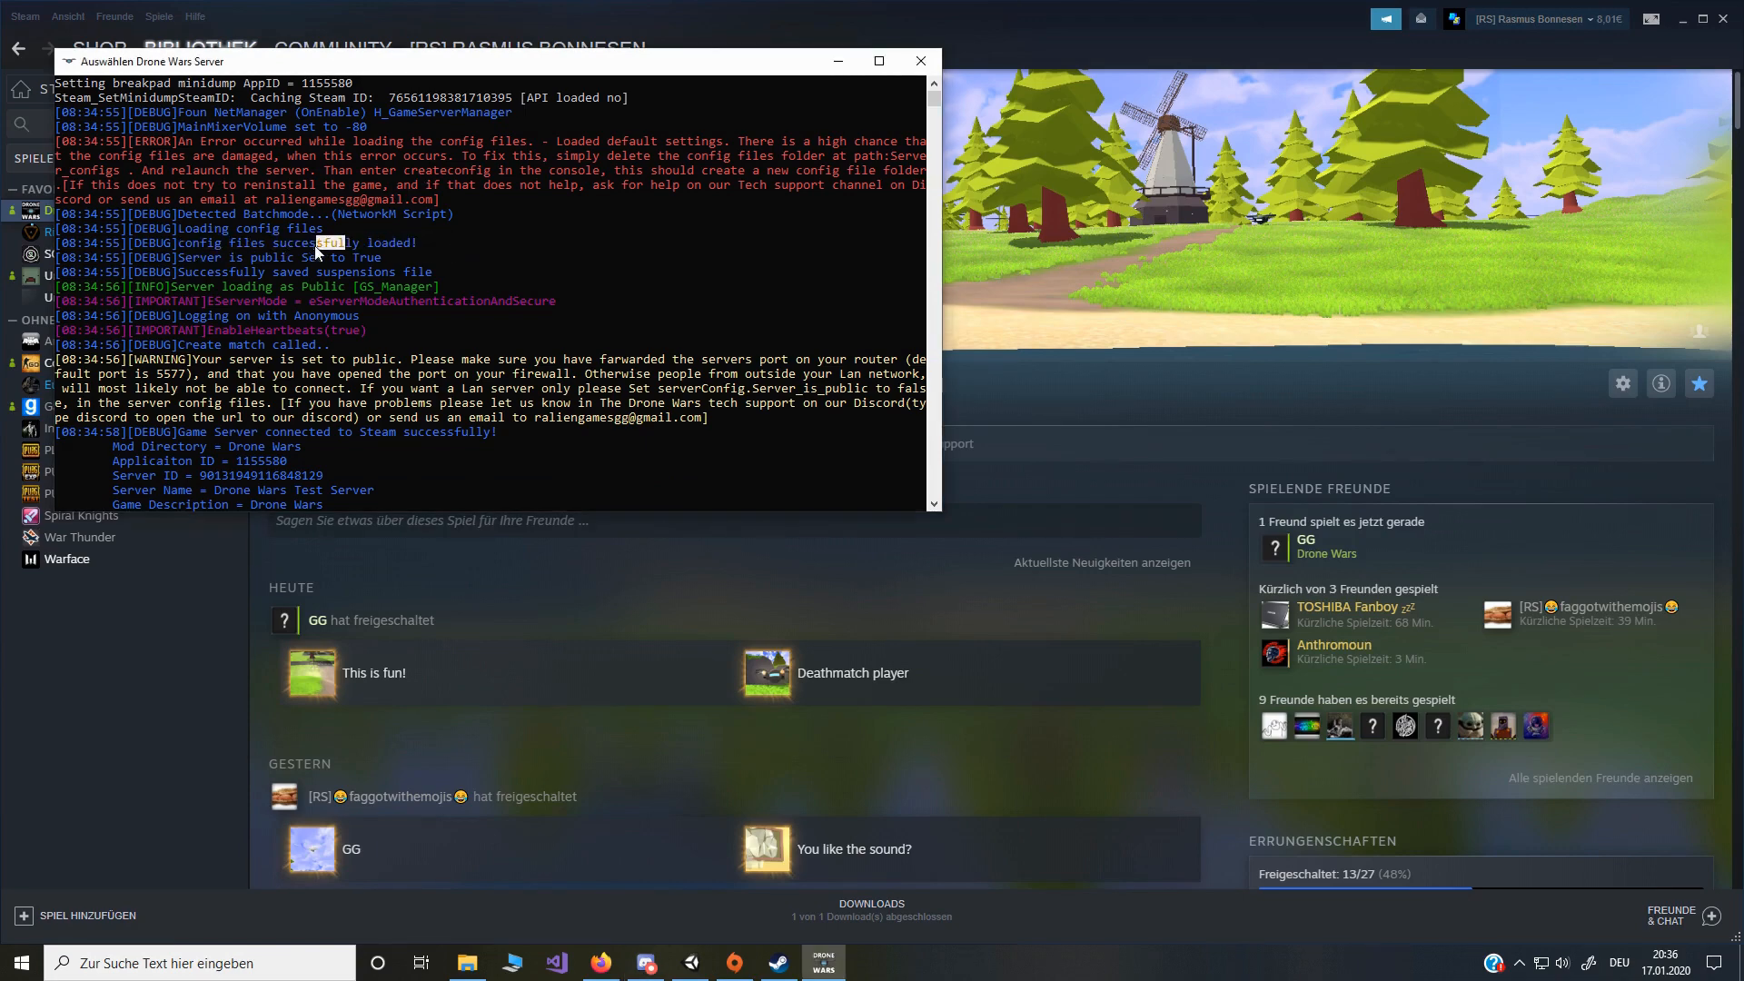
{"action": "left_click", "coordinate": [464, 243]}
{"action": "scroll", "coordinate": [329, 400], "scroll_direction": "down", "scroll_amount": 4}
{"action": "left_click_drag", "start_coordinate": [488, 403], "coordinate": [57, 257]}
{"action": "left_click", "coordinate": [436, 331]}
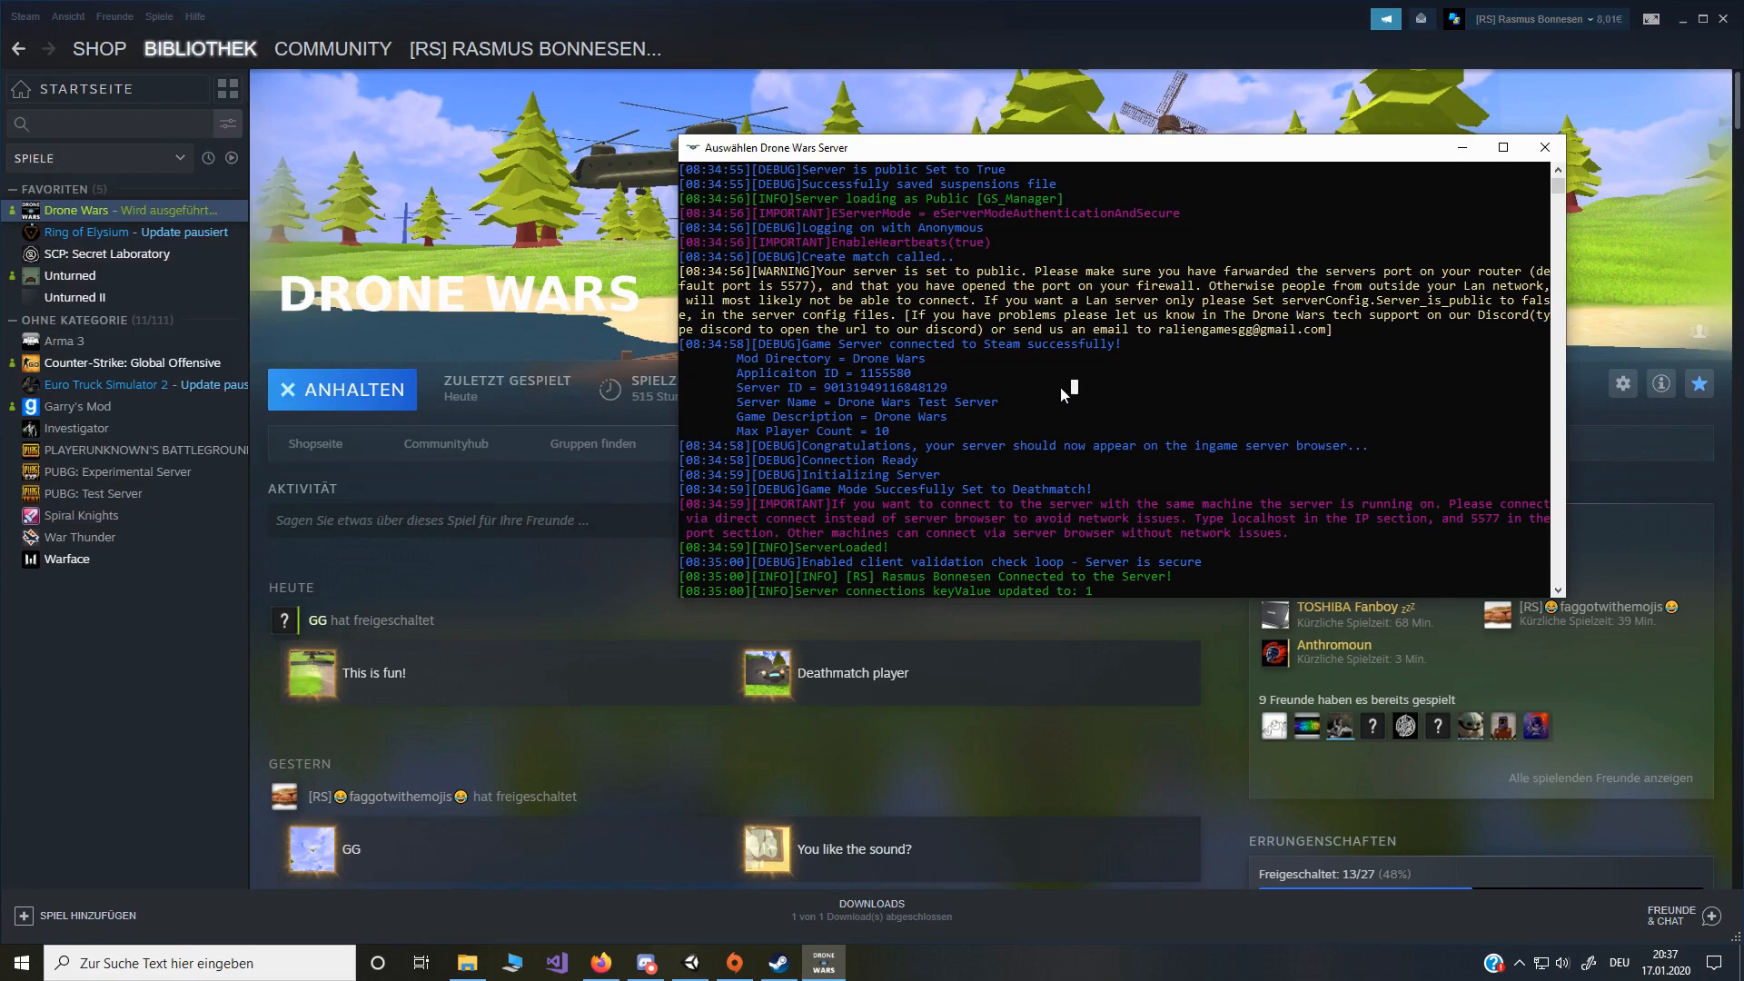
{"action": "key", "text": "Escape"}
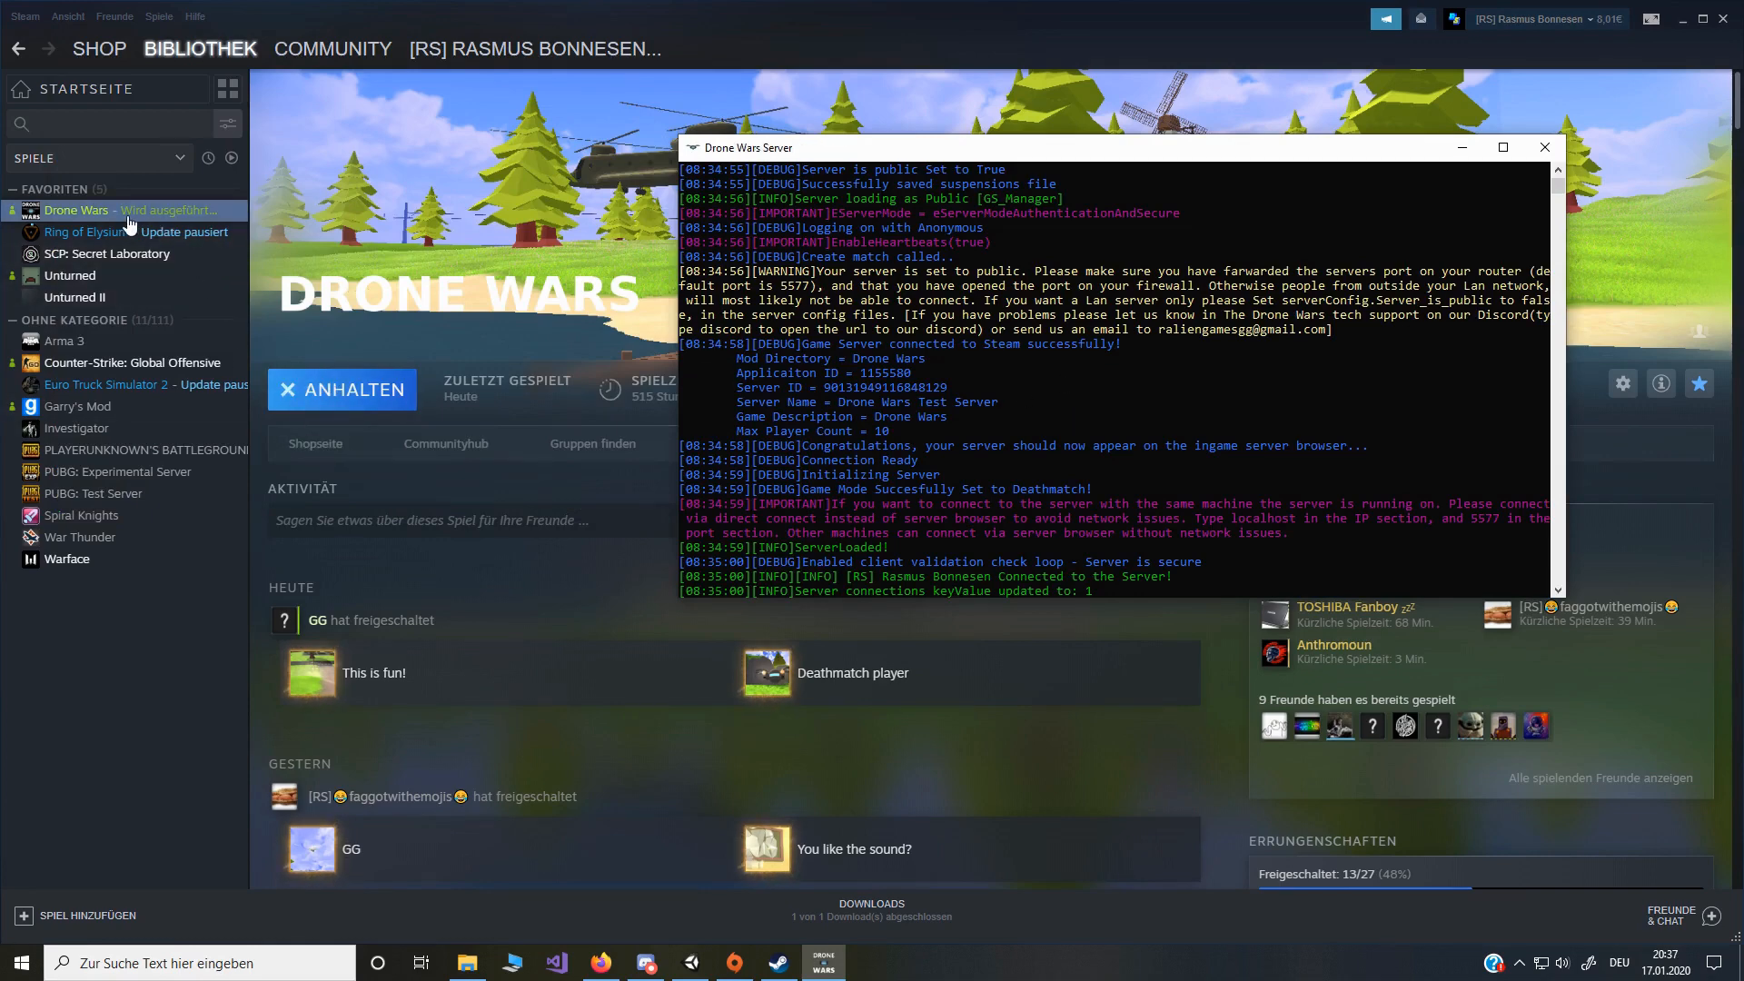
Step: Open the Drone Wars local files folder from the game's Steam properties and launch the DroneWars game
{"action": "right_click", "coordinate": [95, 218]}
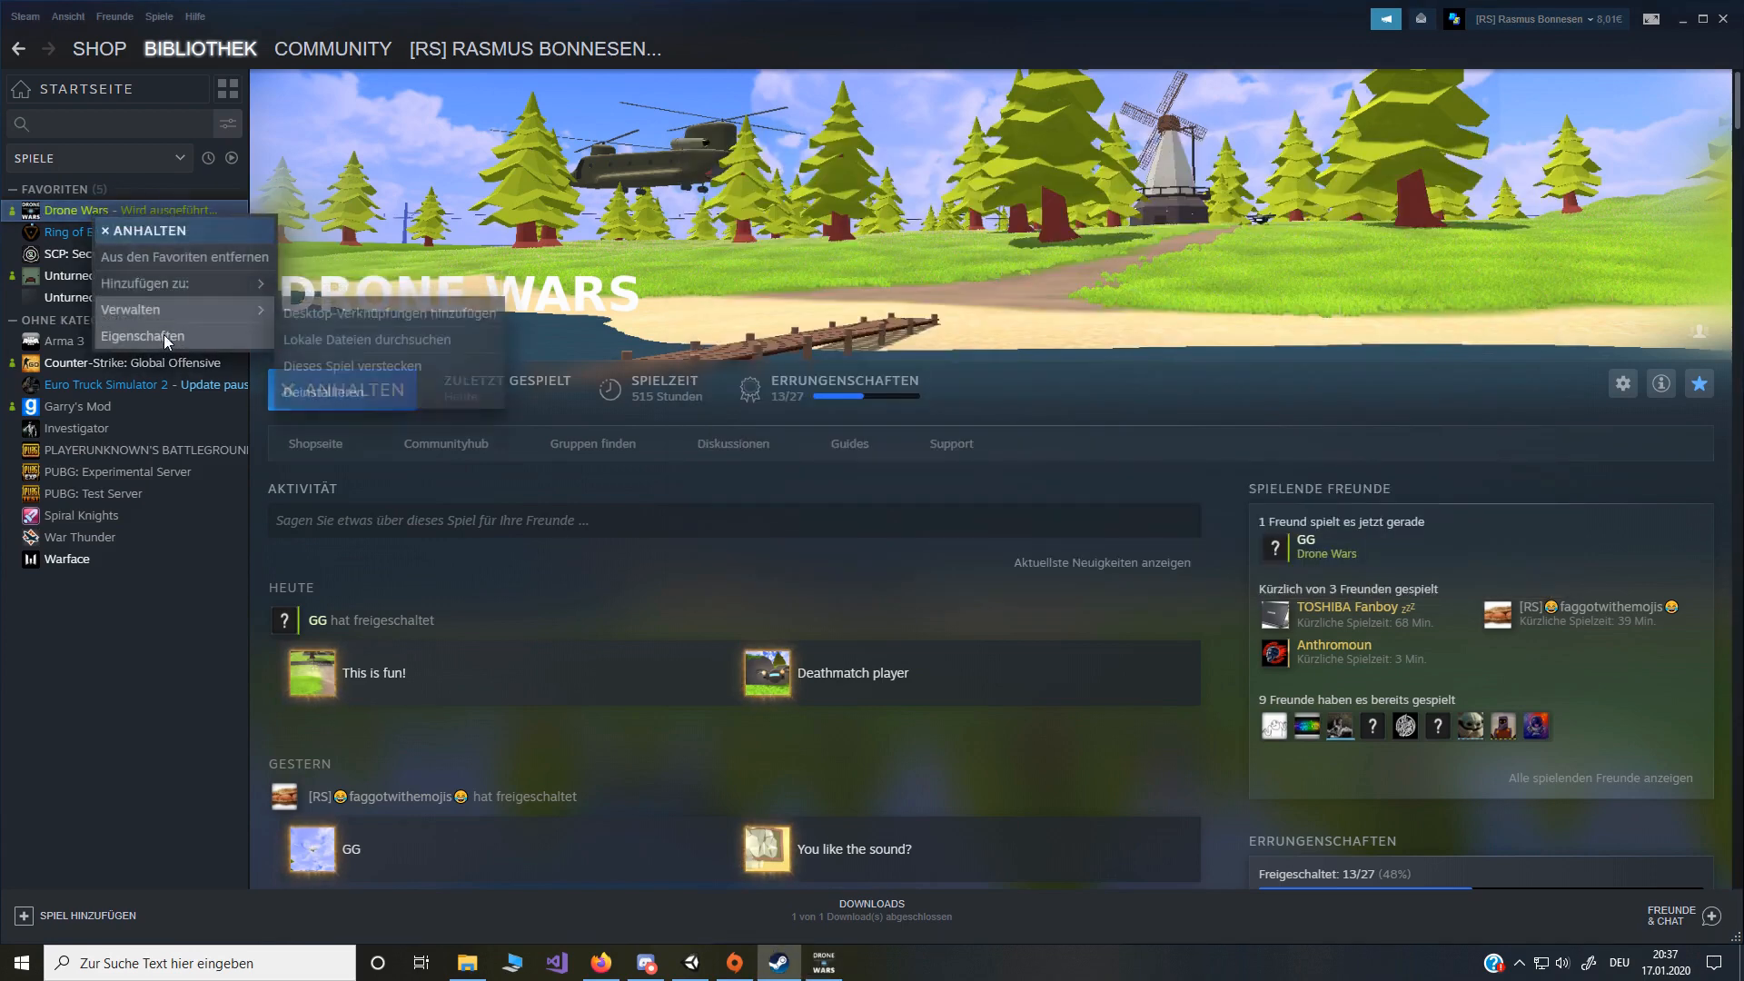
{"action": "left_click", "coordinate": [163, 333]}
{"action": "left_click", "coordinate": [605, 211]}
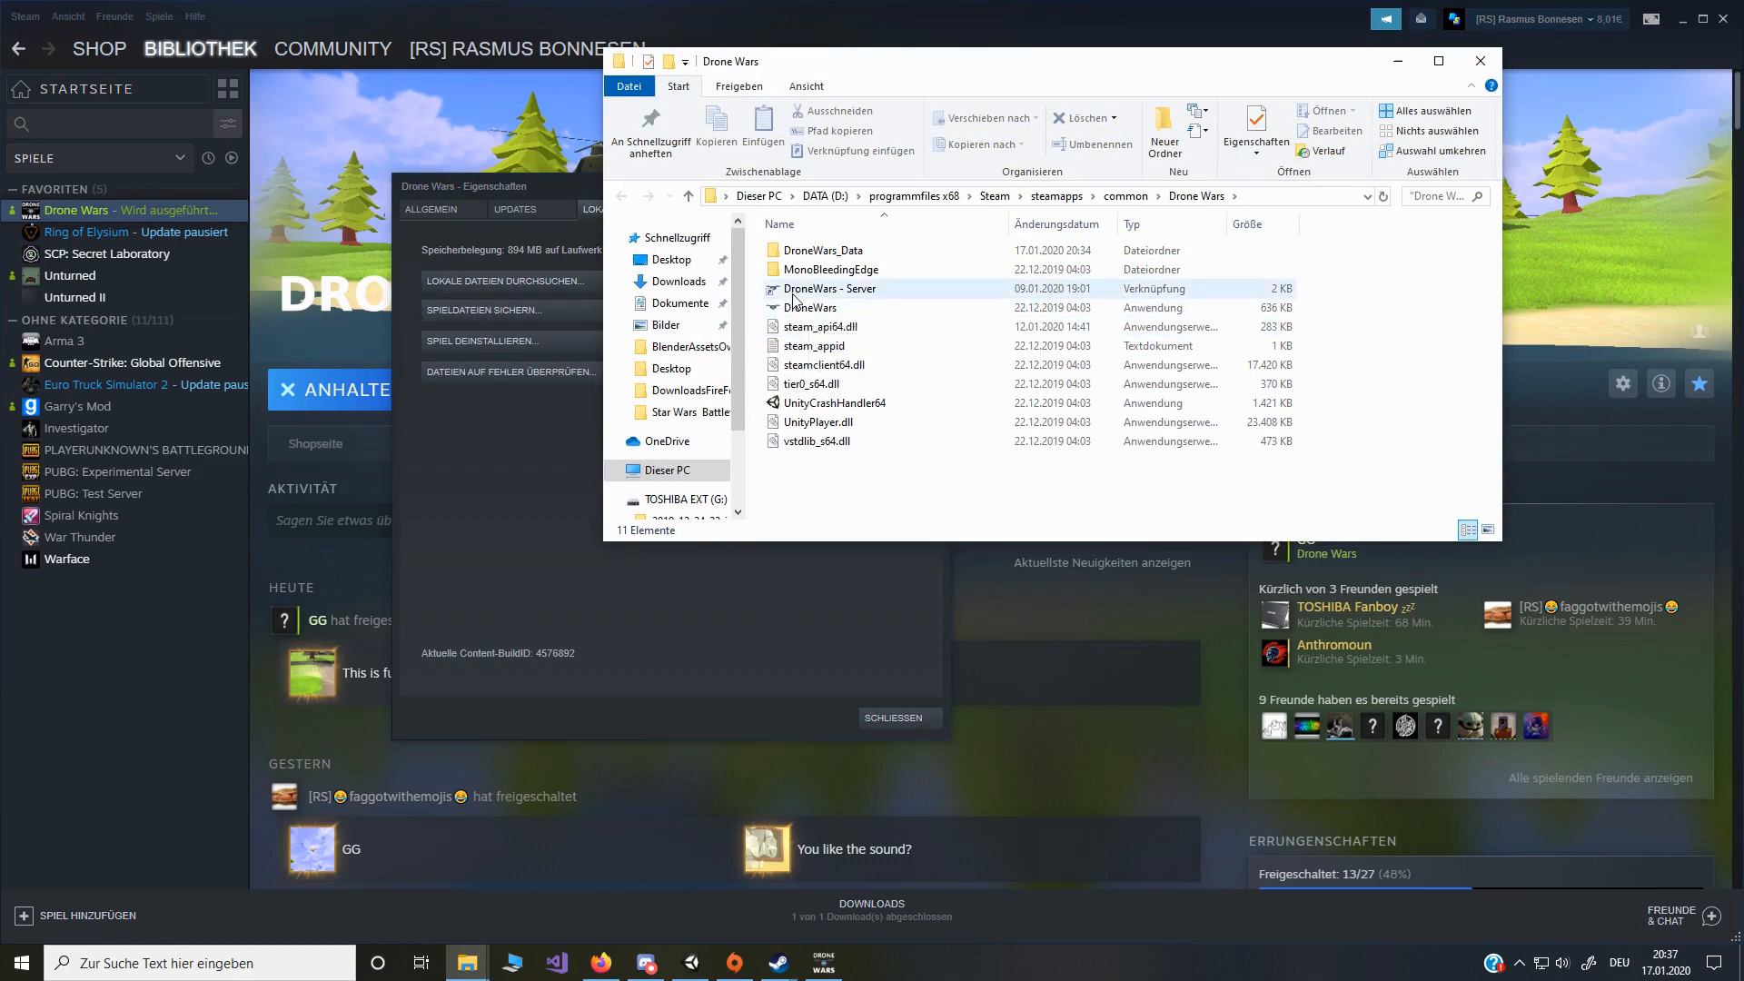
{"action": "double_click", "coordinate": [788, 289]}
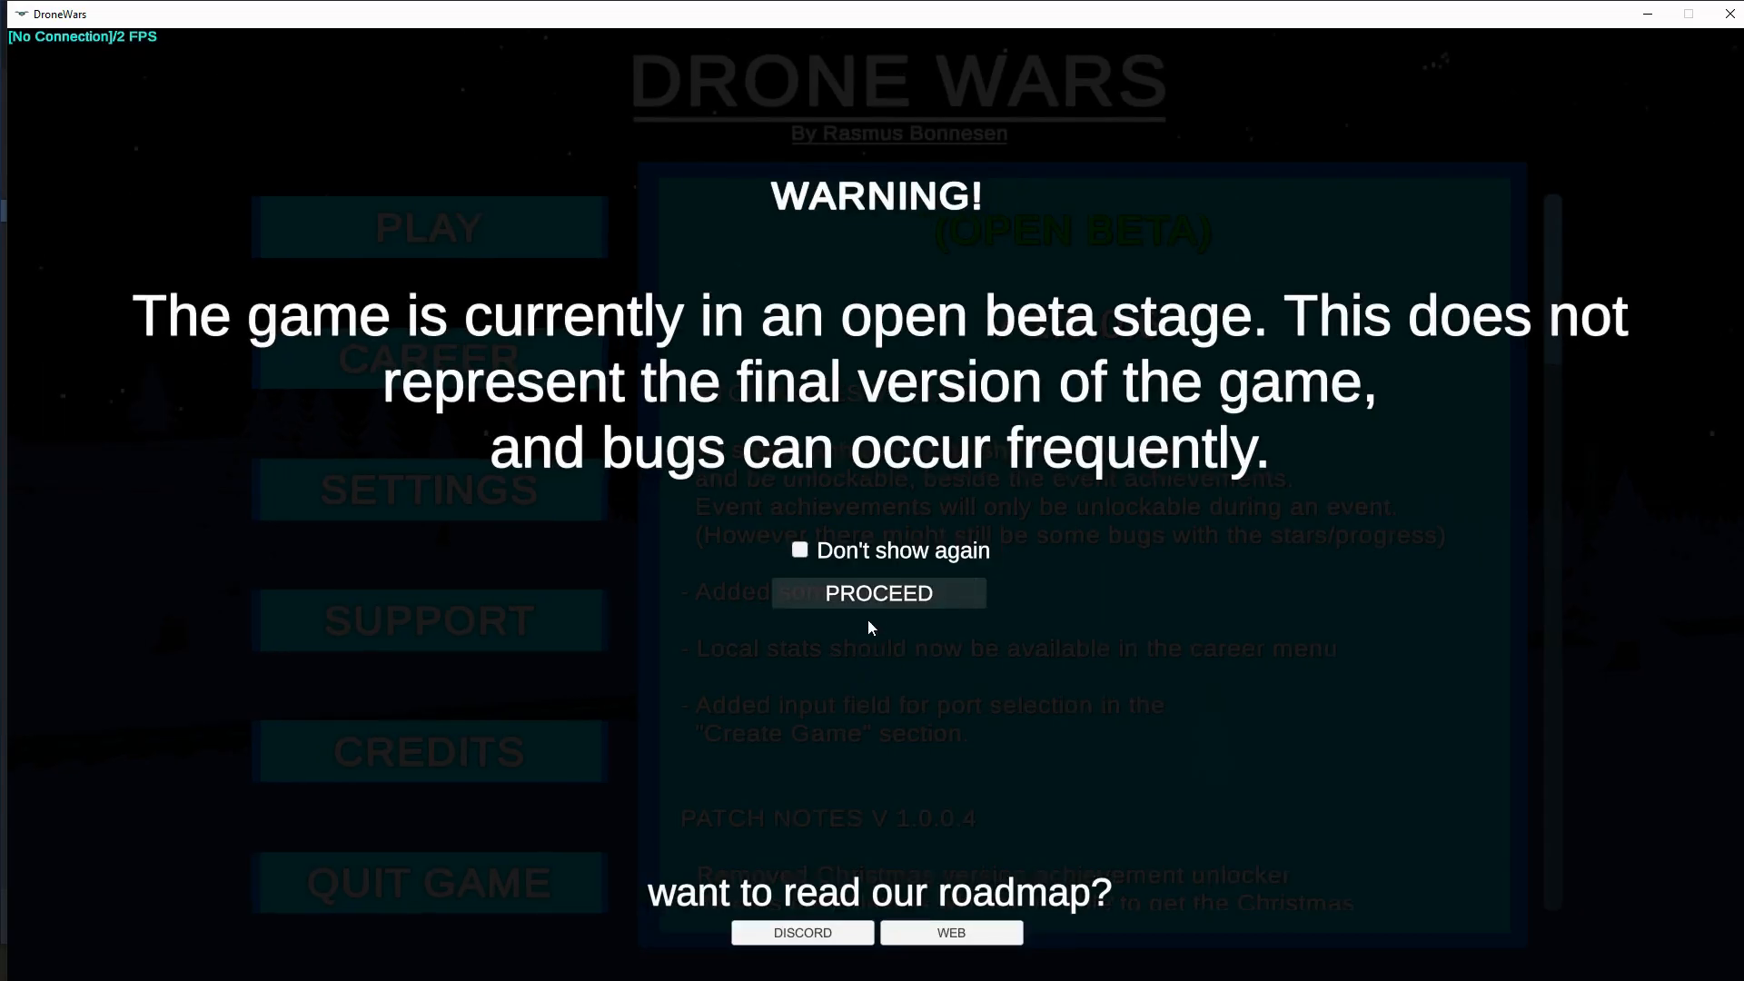
Step: Dismiss the beta warning and enable Fullscreen in the game's video settings, returning to the main menu
{"action": "left_click", "coordinate": [870, 595]}
{"action": "left_click", "coordinate": [490, 485]}
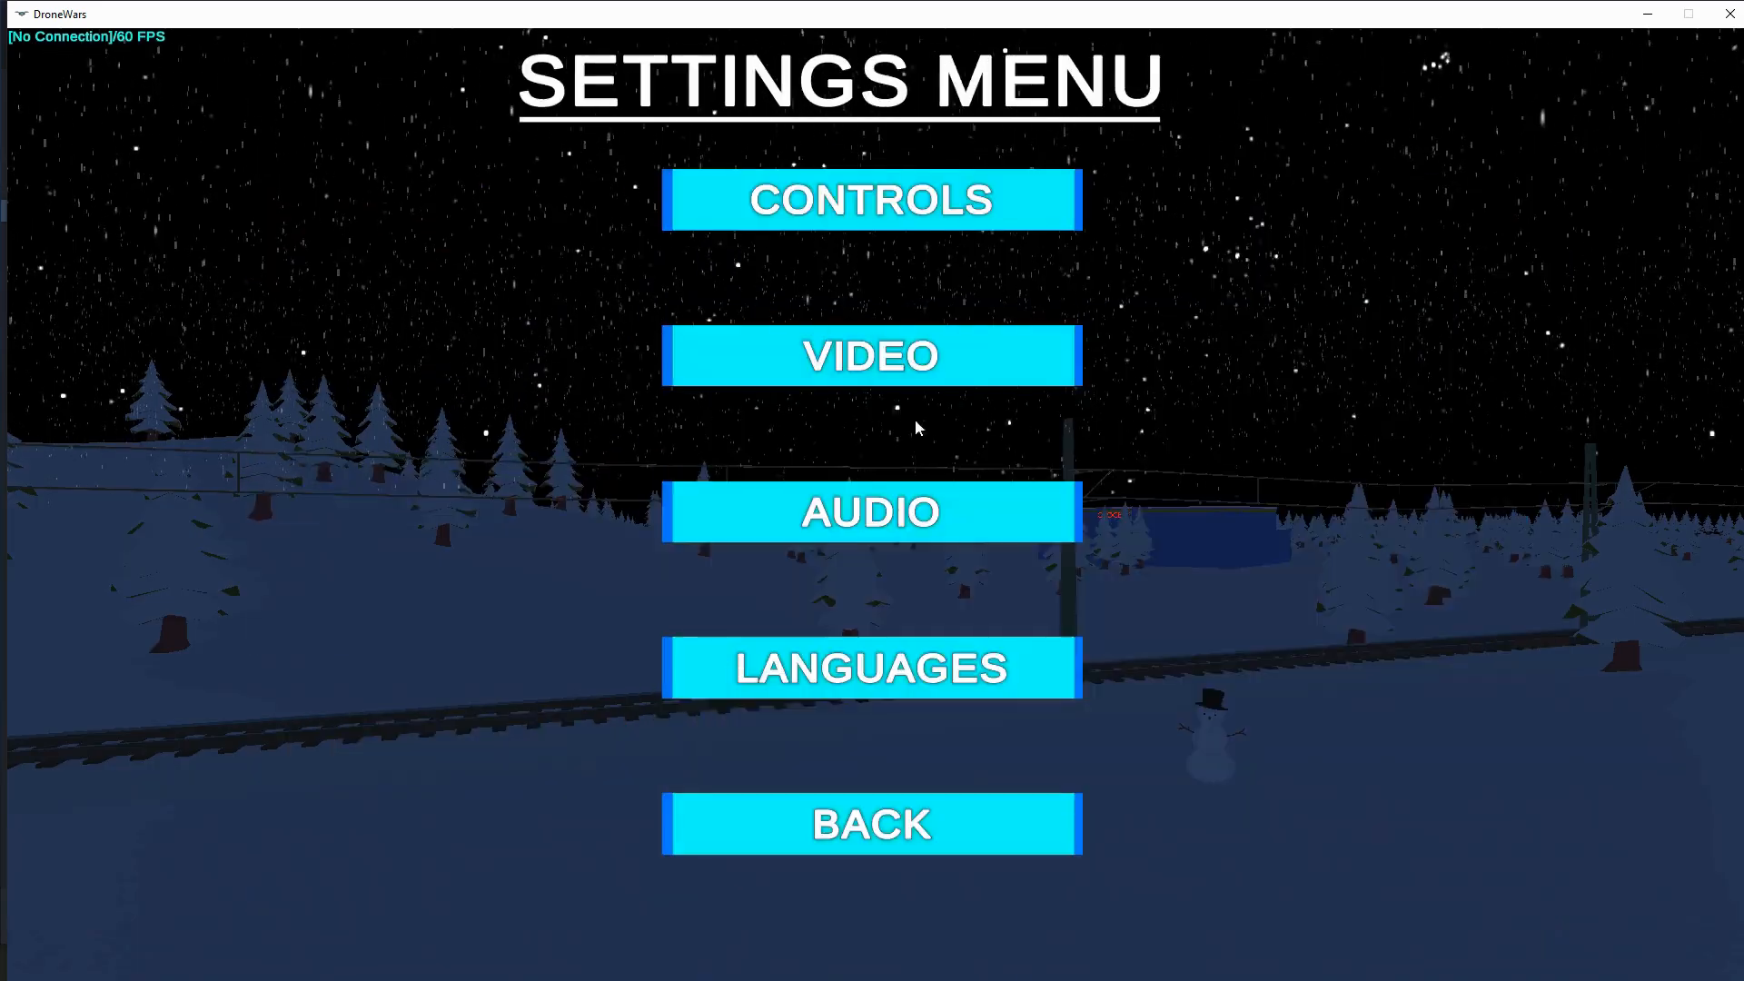
{"action": "left_click", "coordinate": [825, 359]}
{"action": "left_click", "coordinate": [809, 271]}
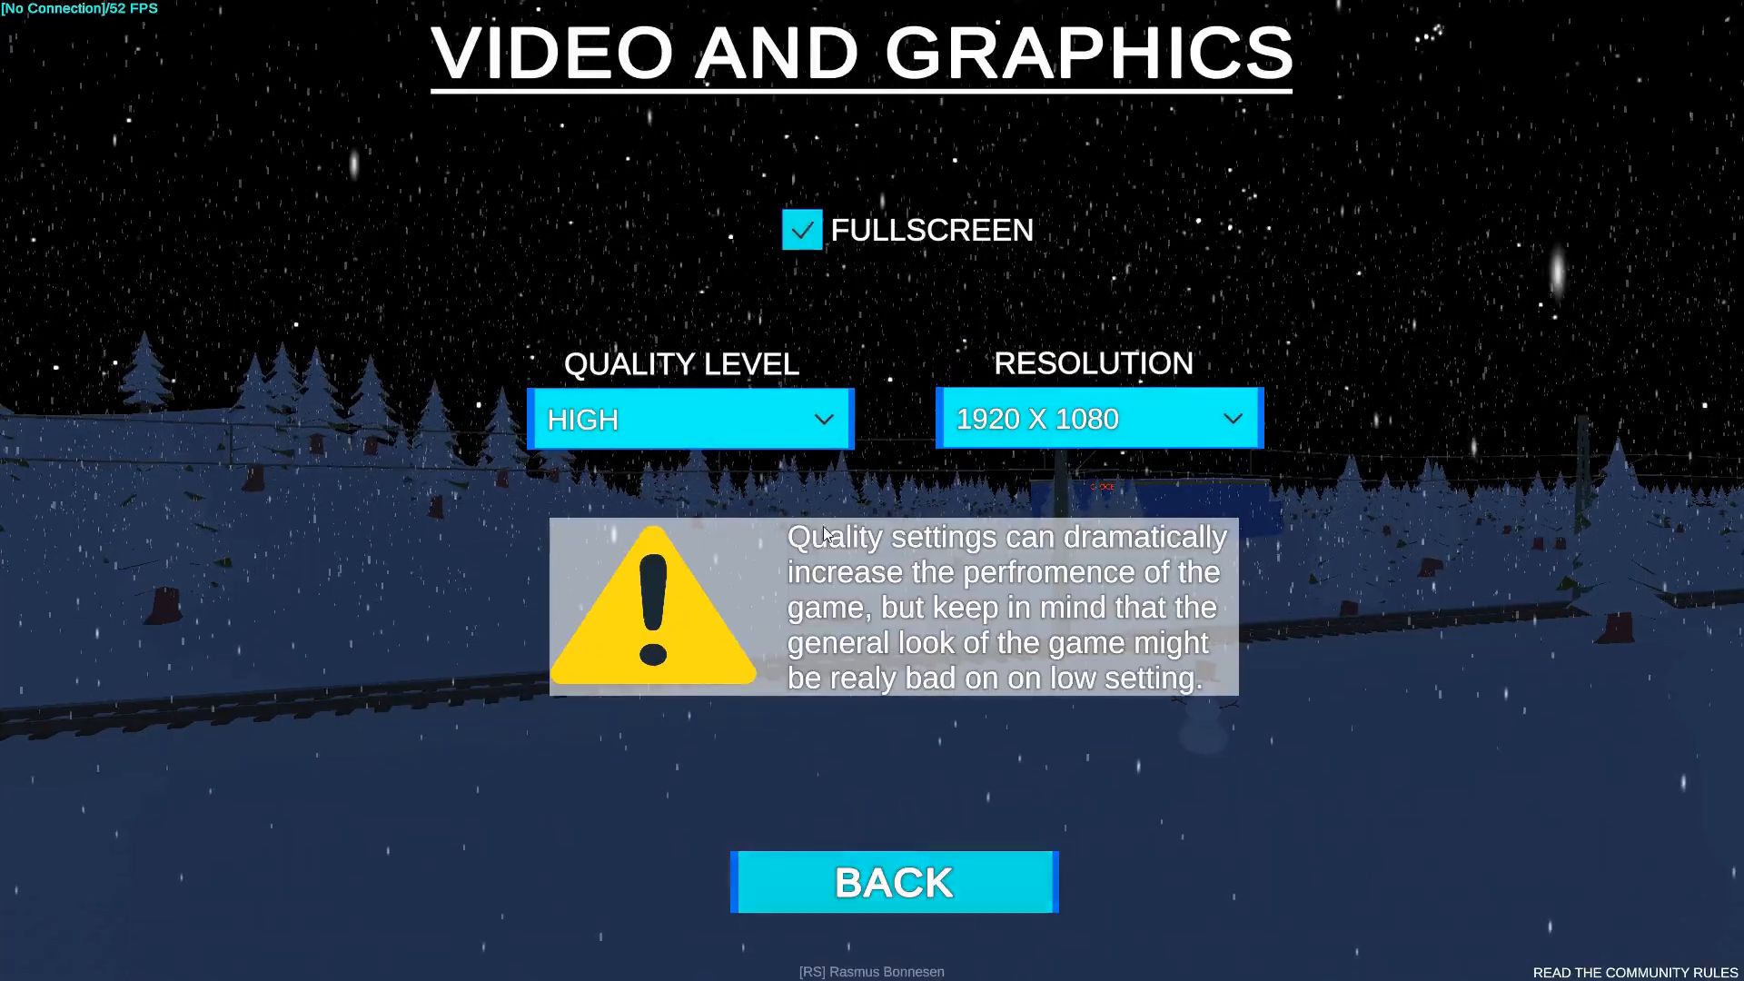
{"action": "left_click", "coordinate": [886, 883]}
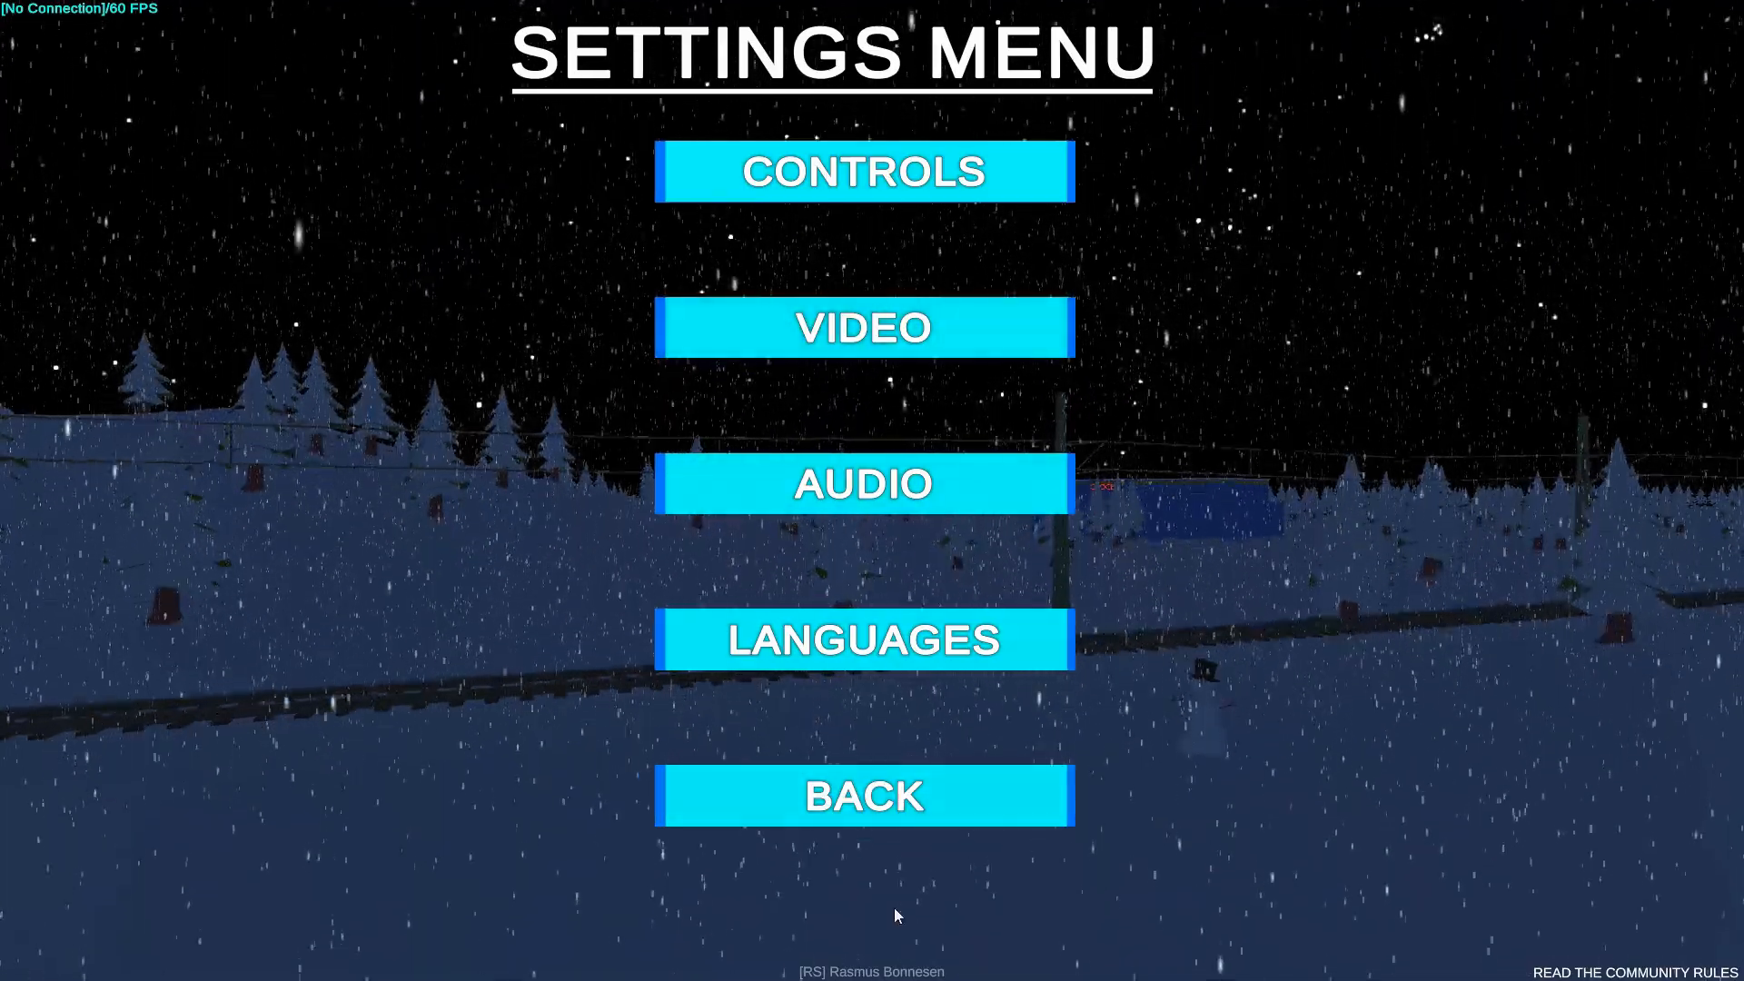
{"action": "left_click", "coordinate": [865, 795]}
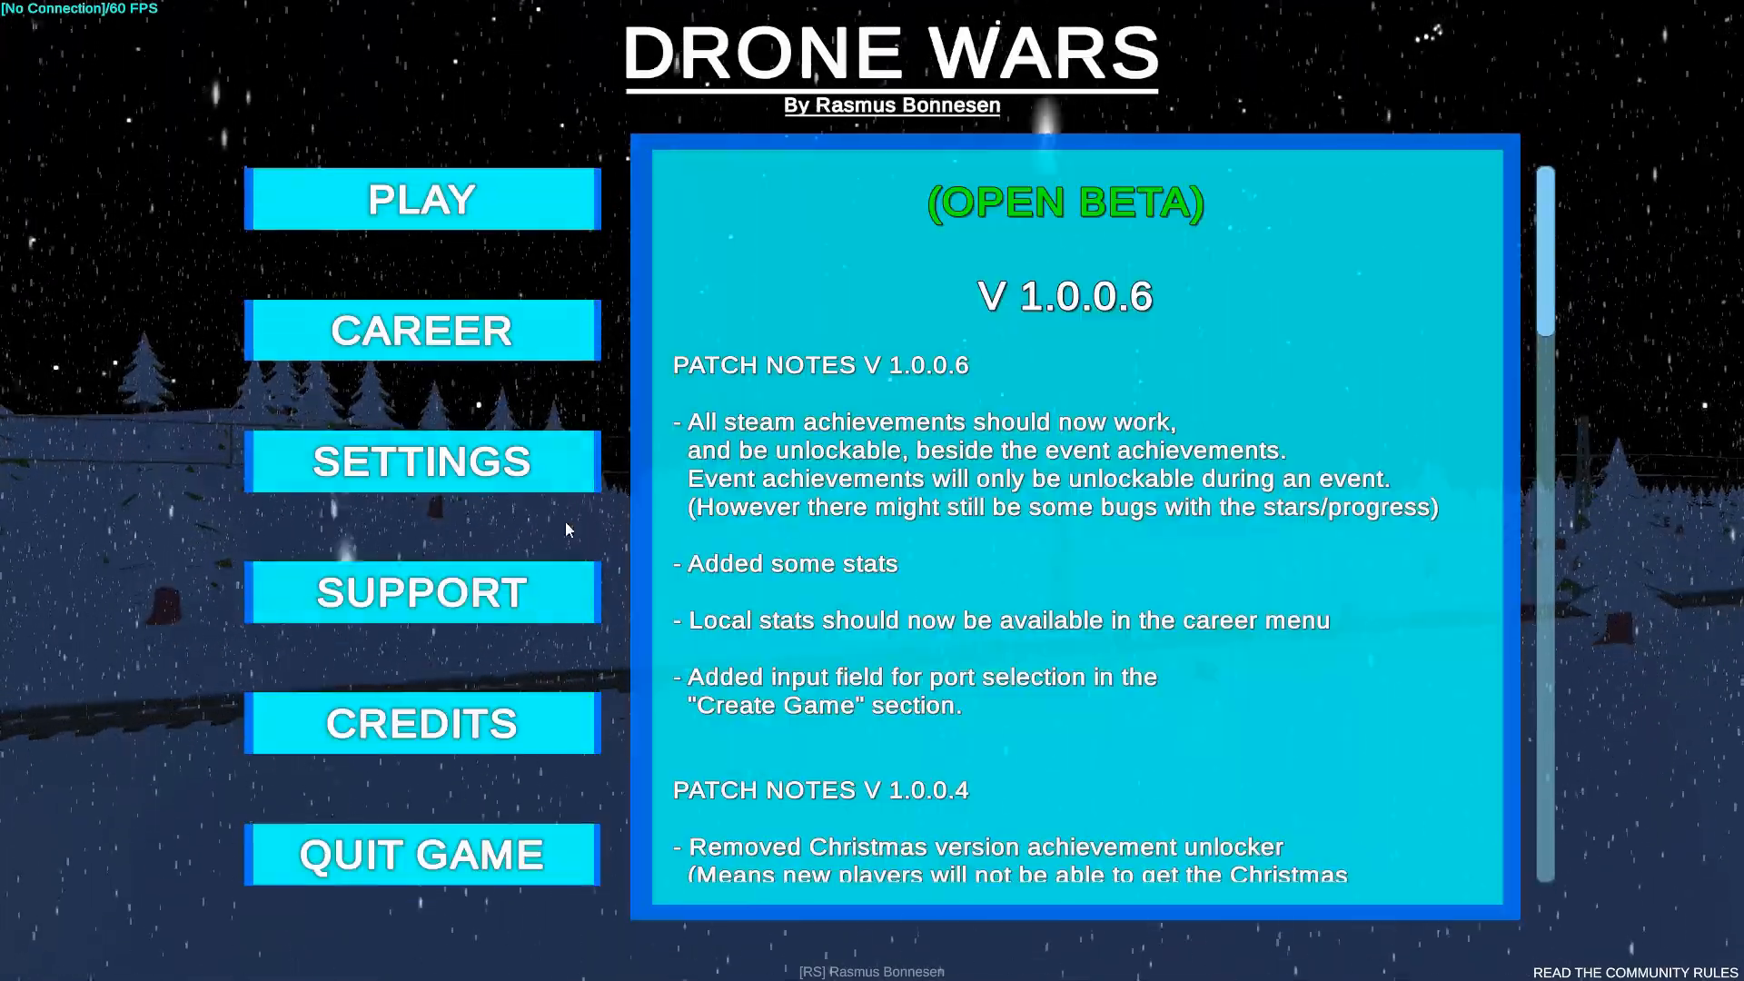
Step: Open the in-game server browser and check the server name in the Drone Wars Server console against the listing
{"action": "left_click", "coordinate": [479, 199]}
{"action": "left_click", "coordinate": [858, 265]}
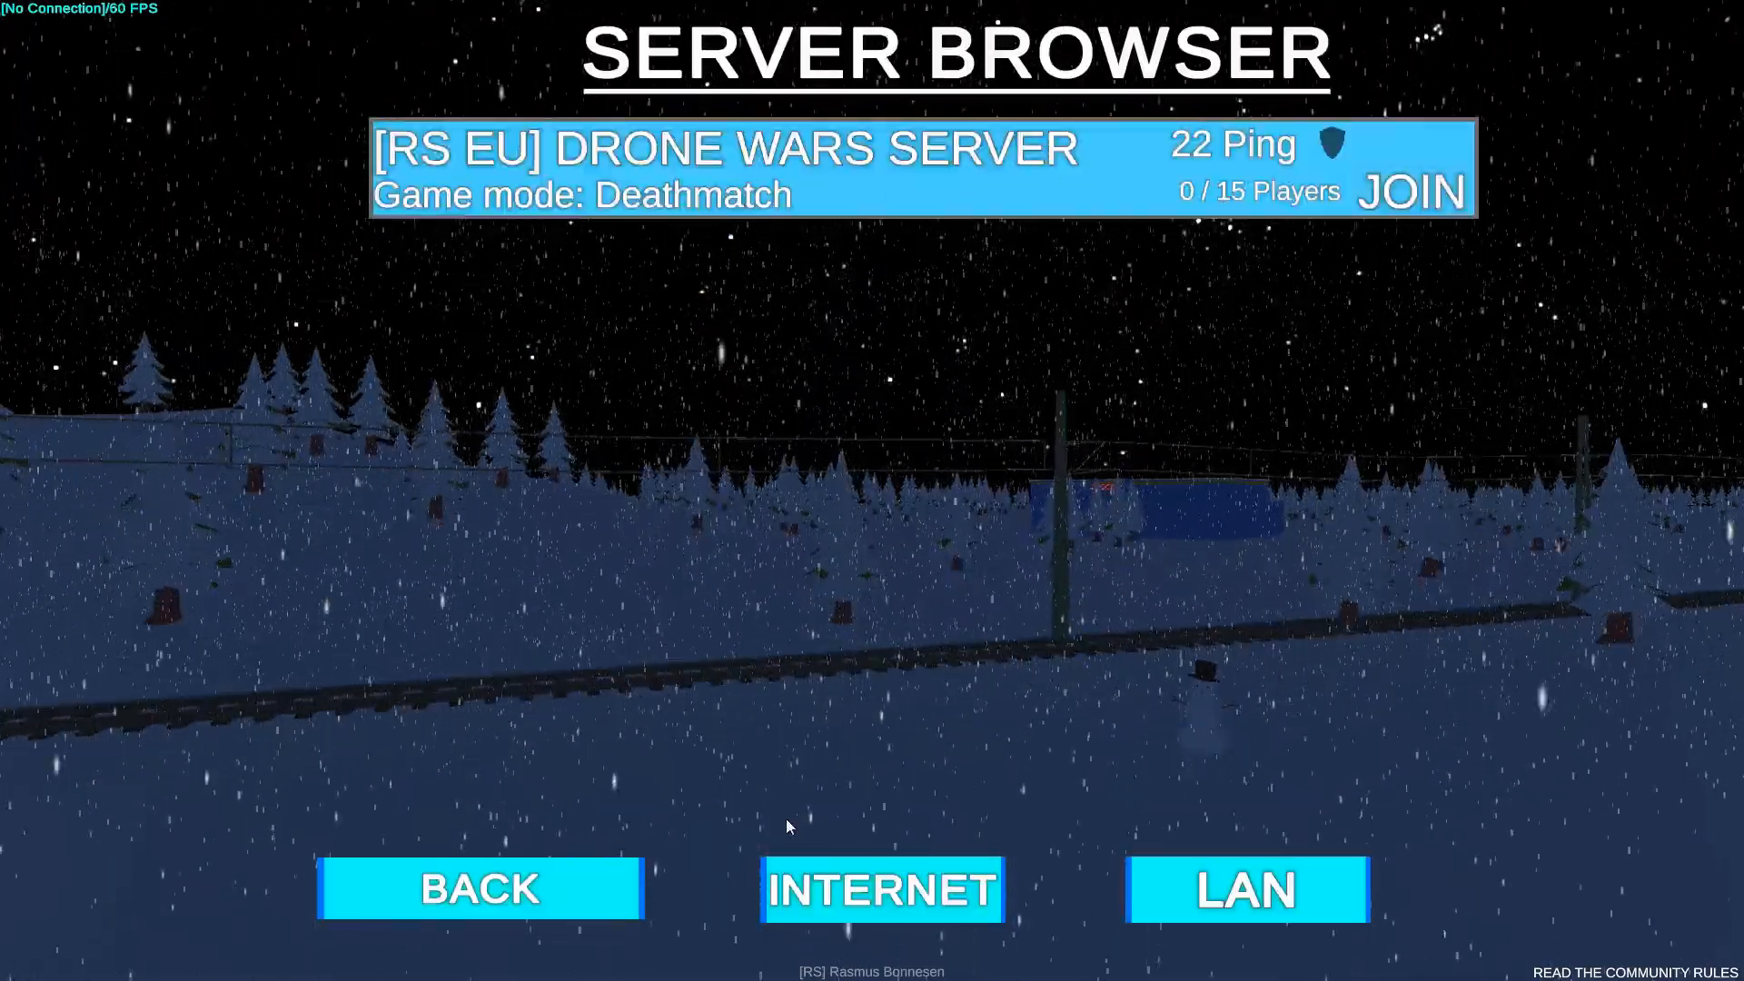
{"action": "key", "text": "alt+Tab"}
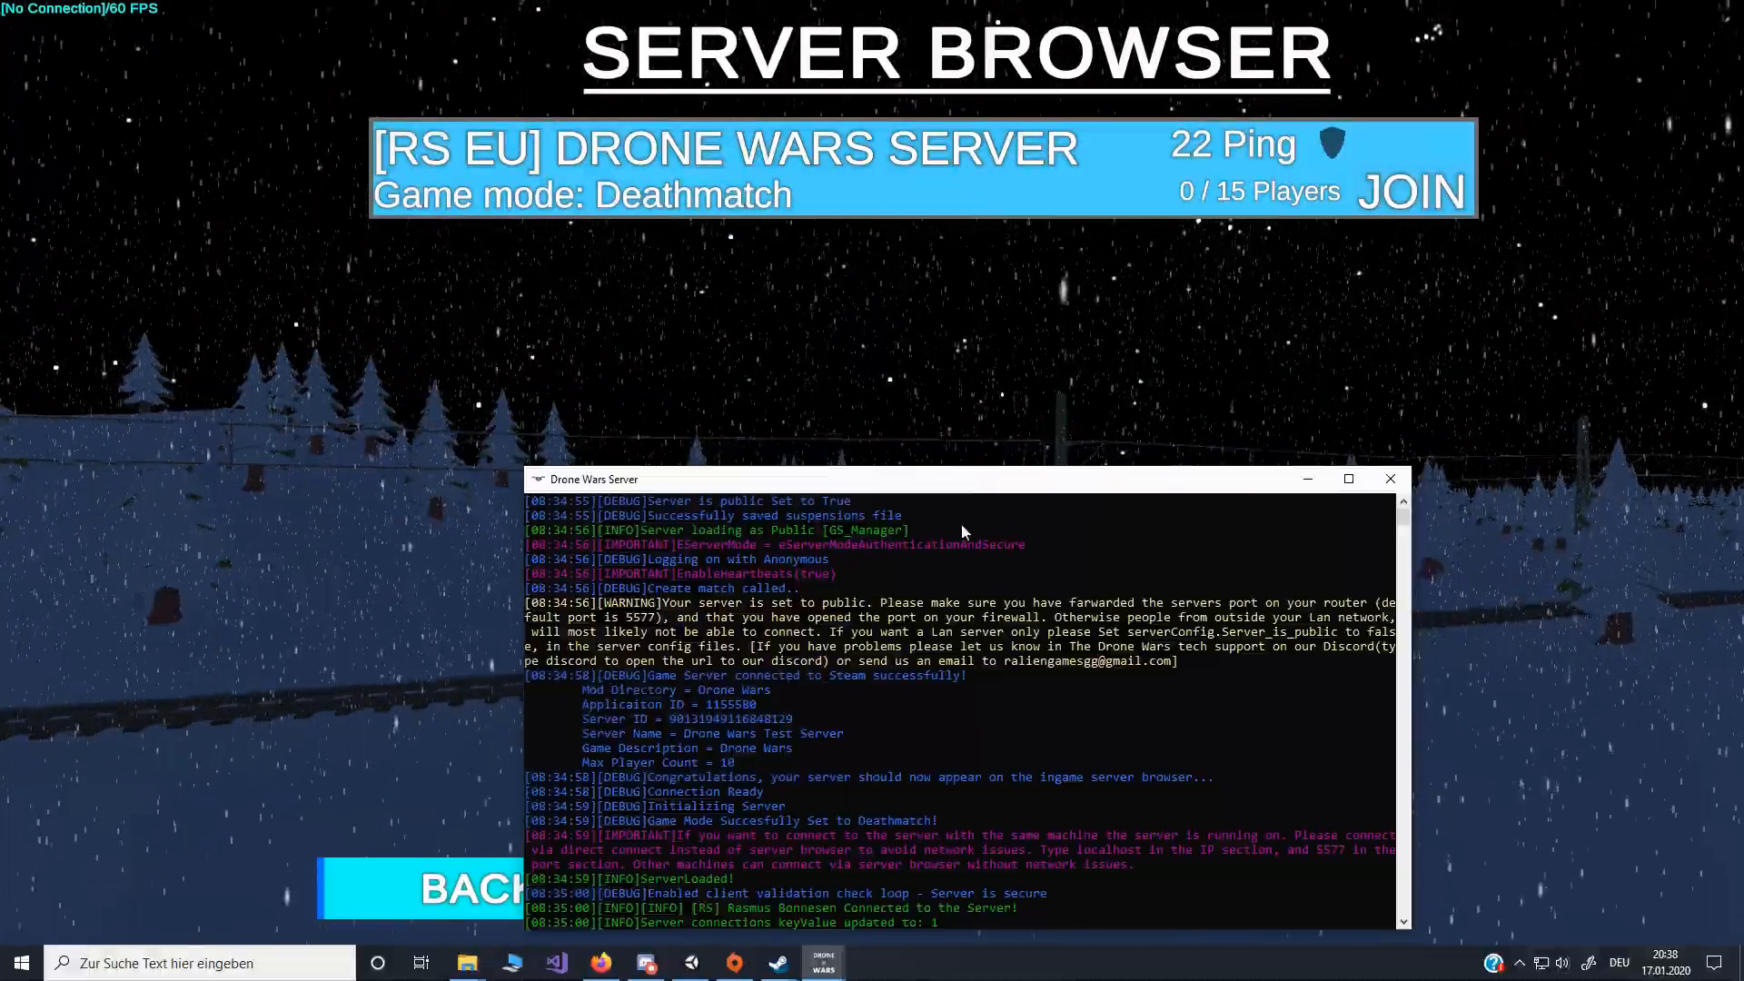
{"action": "left_click_drag", "start_coordinate": [956, 480], "coordinate": [935, 373]}
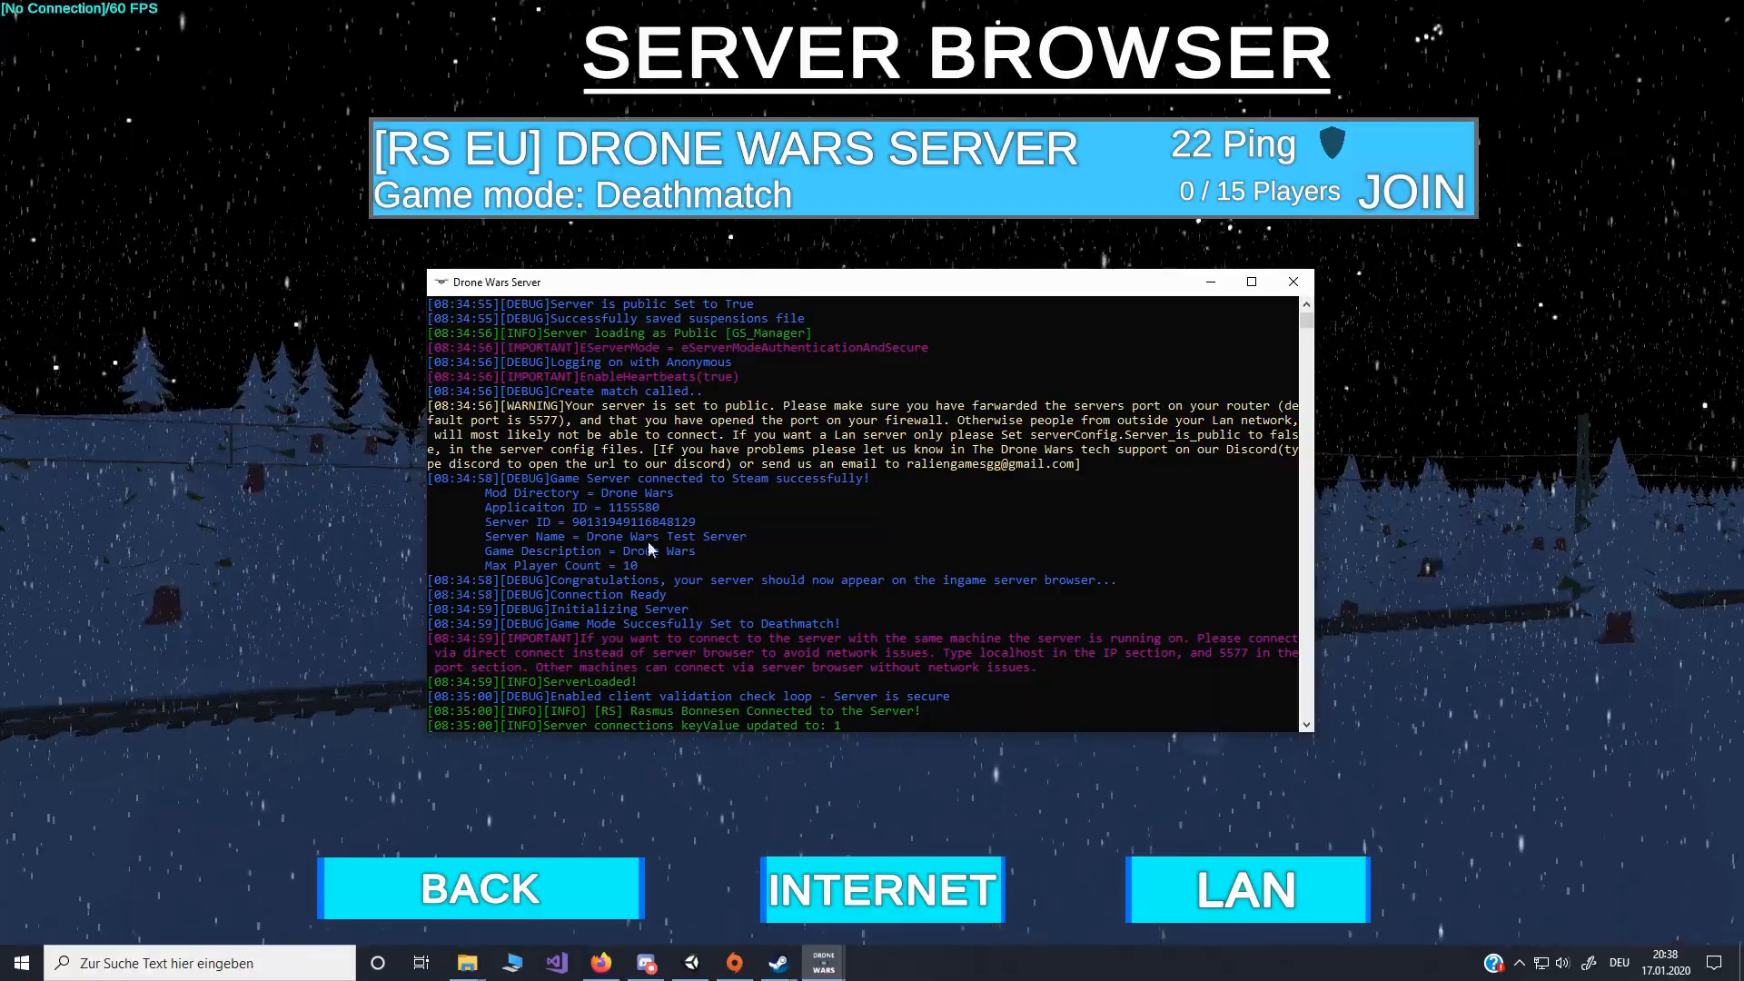
{"action": "left_click", "coordinate": [1561, 595]}
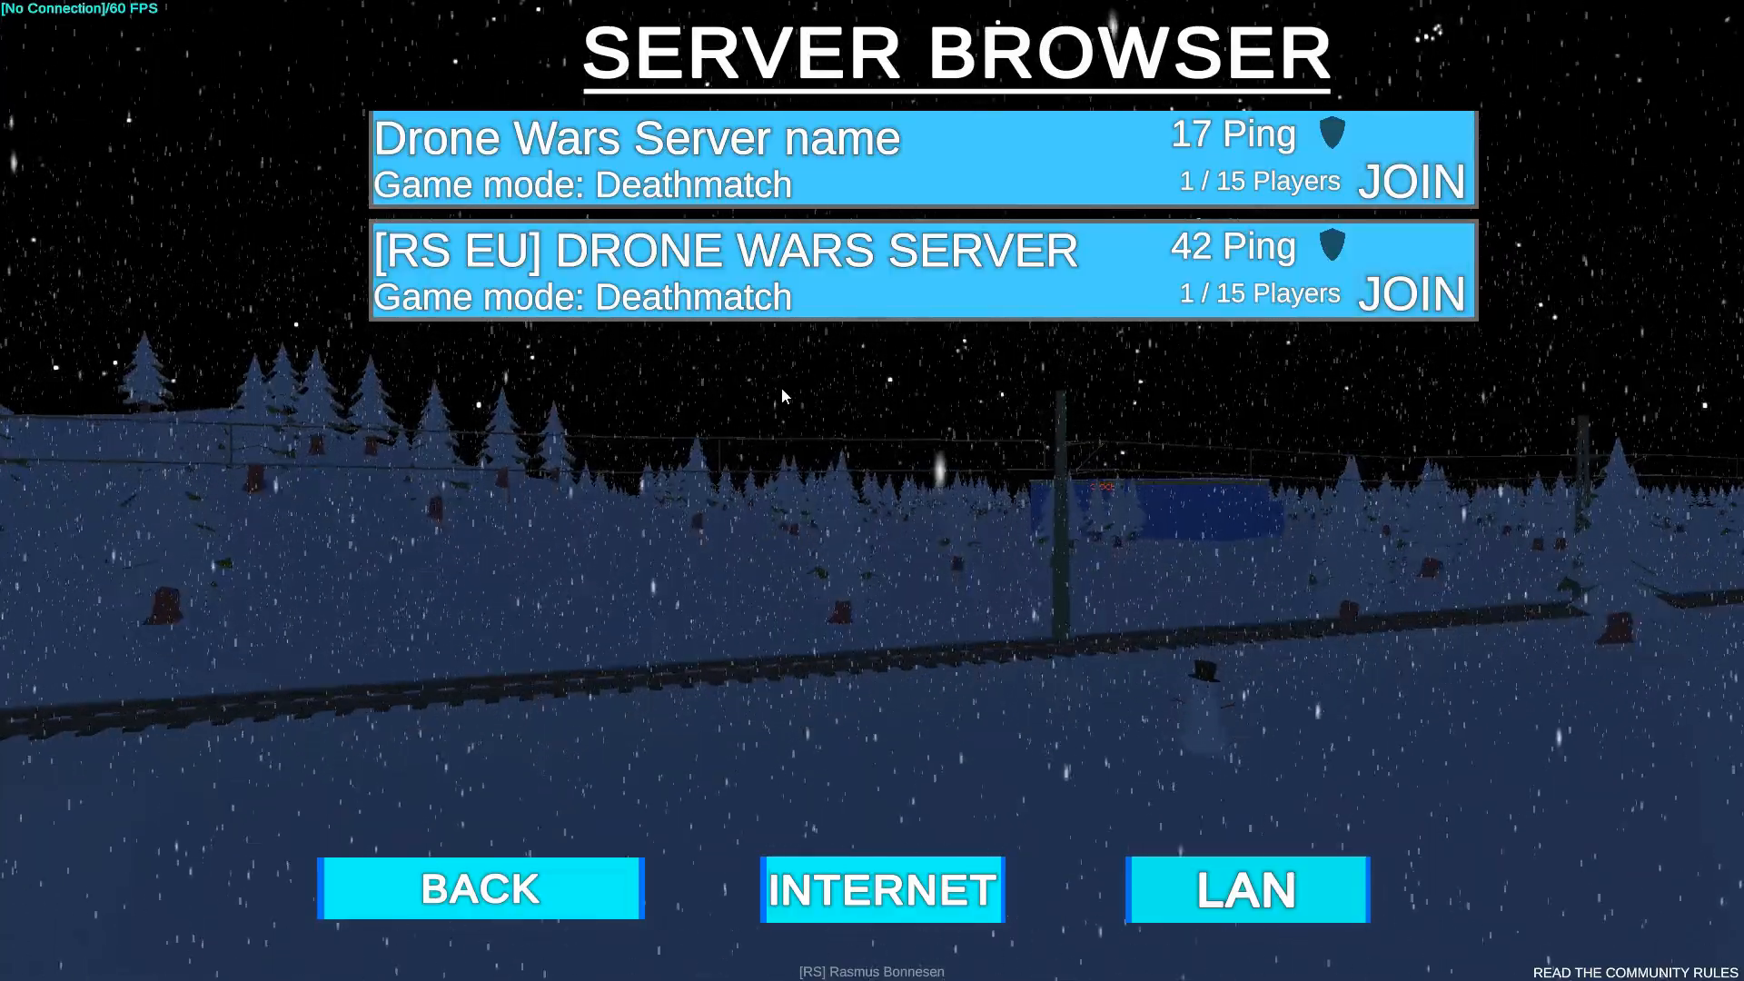
Step: Compare the Internet and LAN server lists with the Drone Wars Server console placed over the browser
{"action": "key", "text": "alt+Tab"}
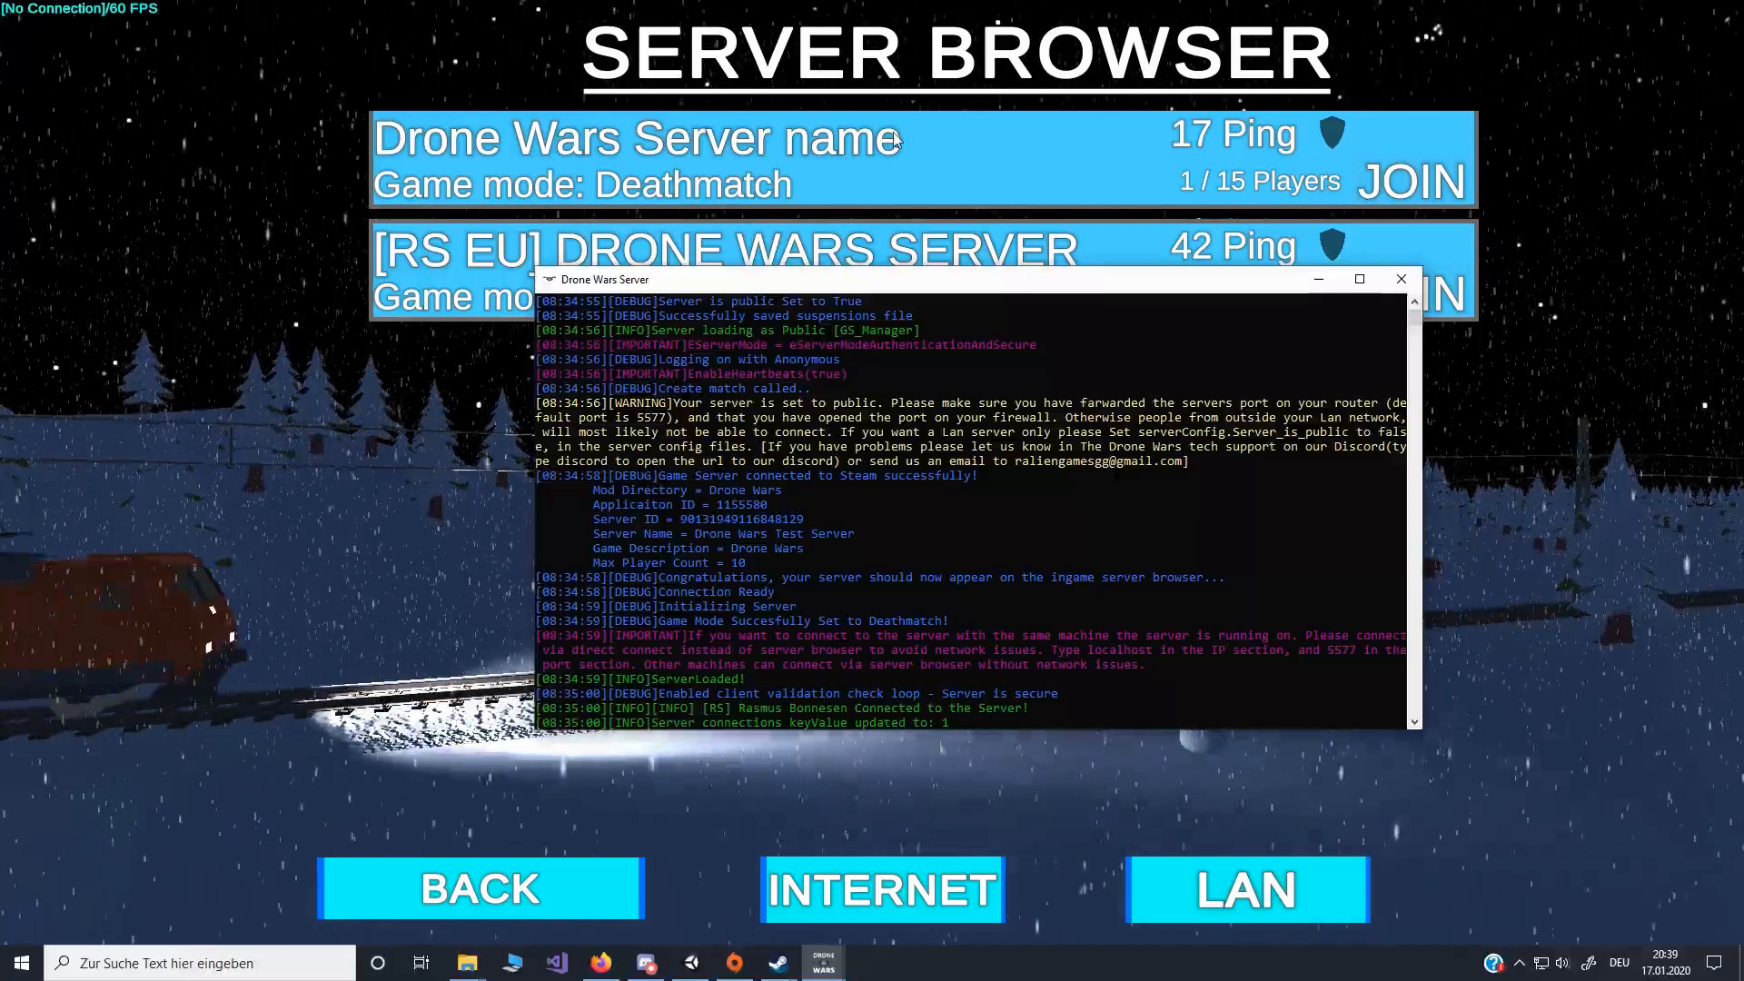
{"action": "left_click_drag", "start_coordinate": [905, 283], "coordinate": [856, 428]}
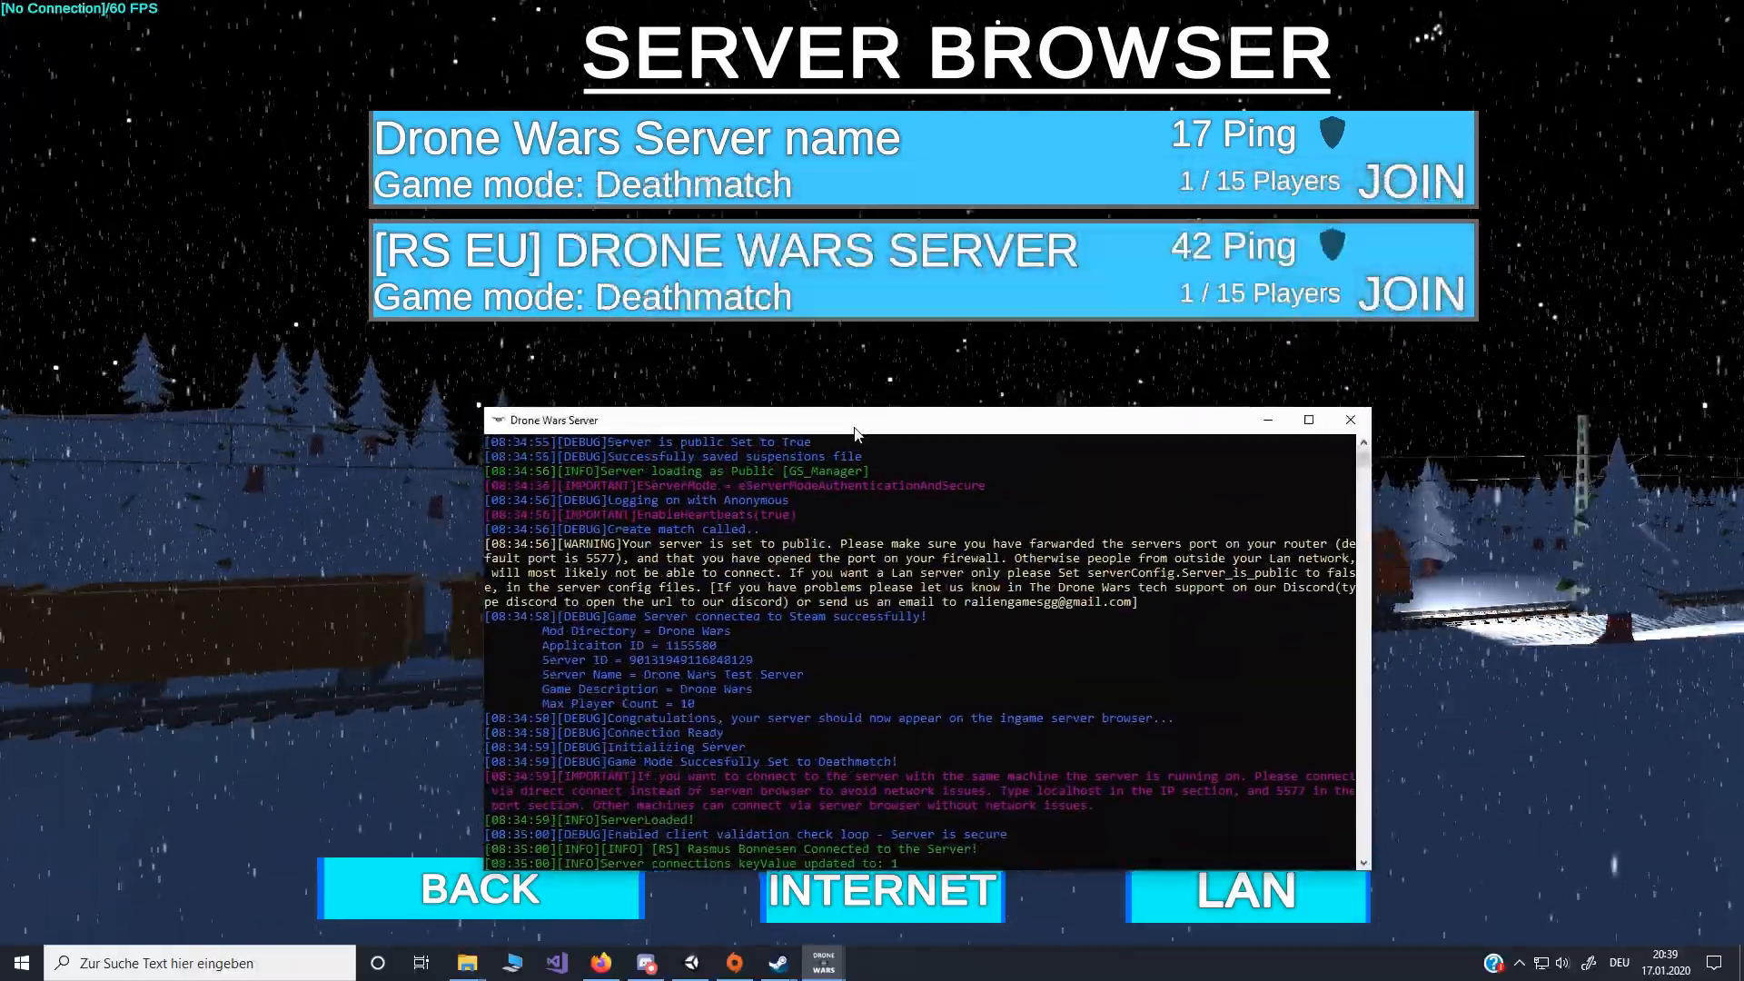
{"action": "key", "text": "alt+Tab"}
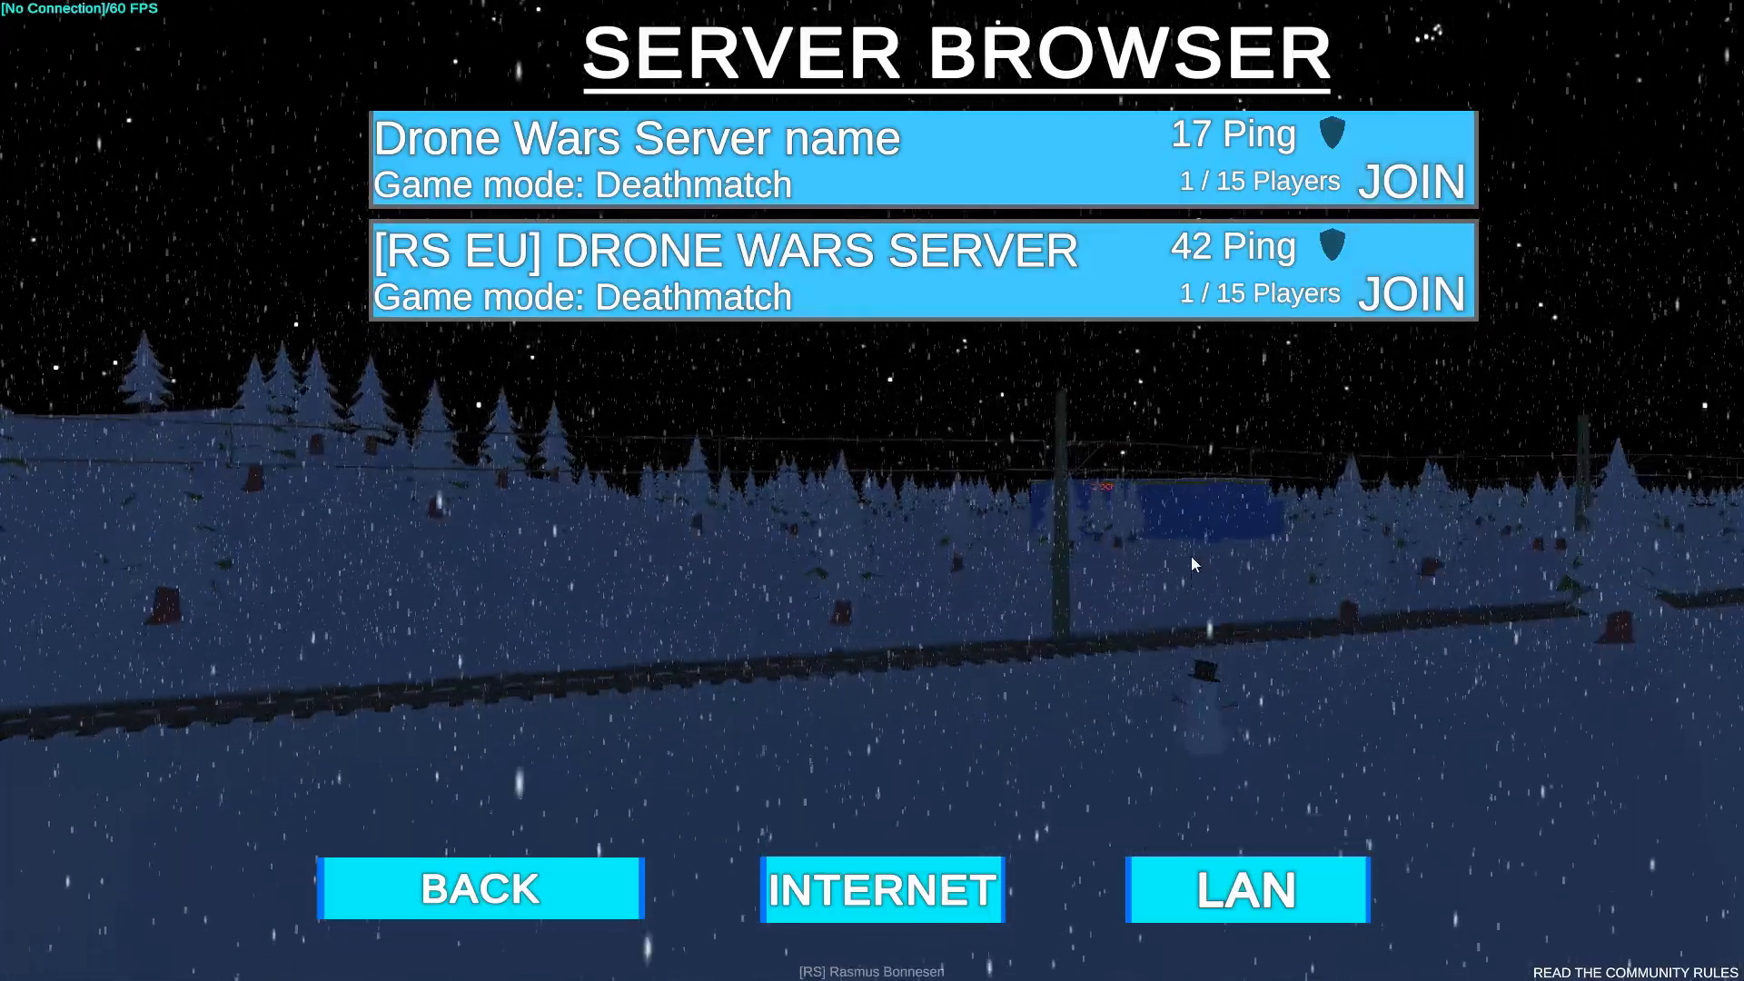
{"action": "left_click", "coordinate": [880, 892]}
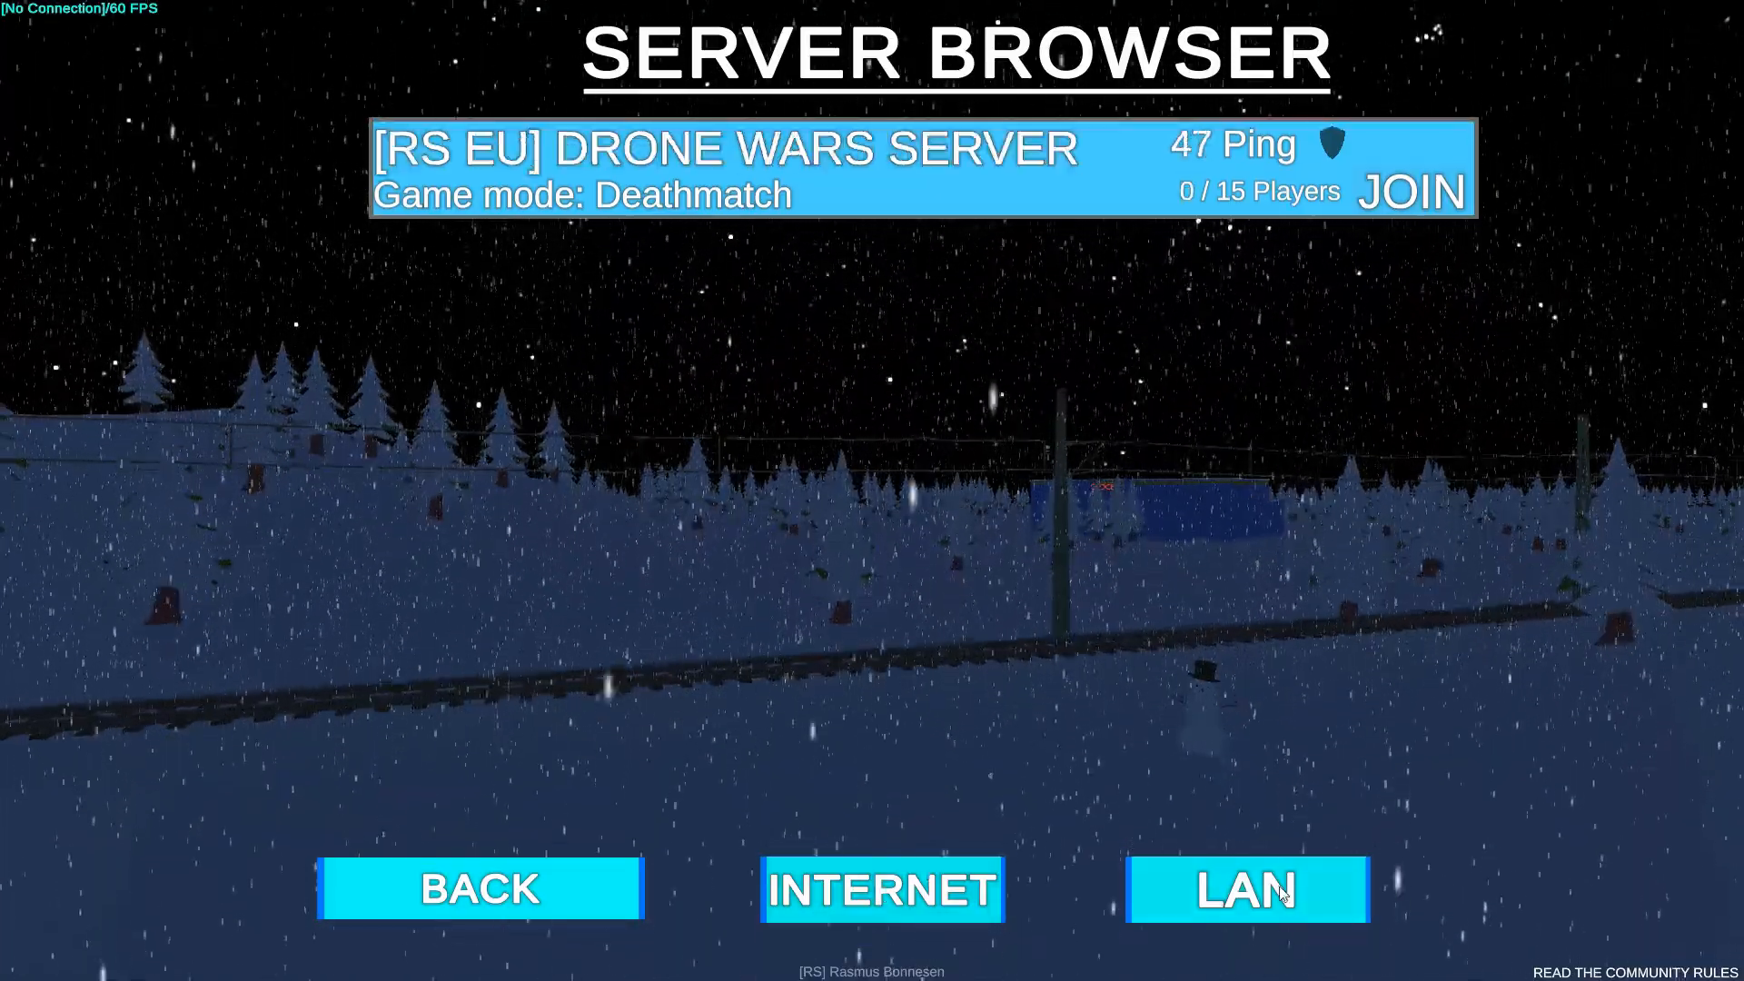
{"action": "left_click_drag", "start_coordinate": [726, 374], "coordinate": [724, 292]}
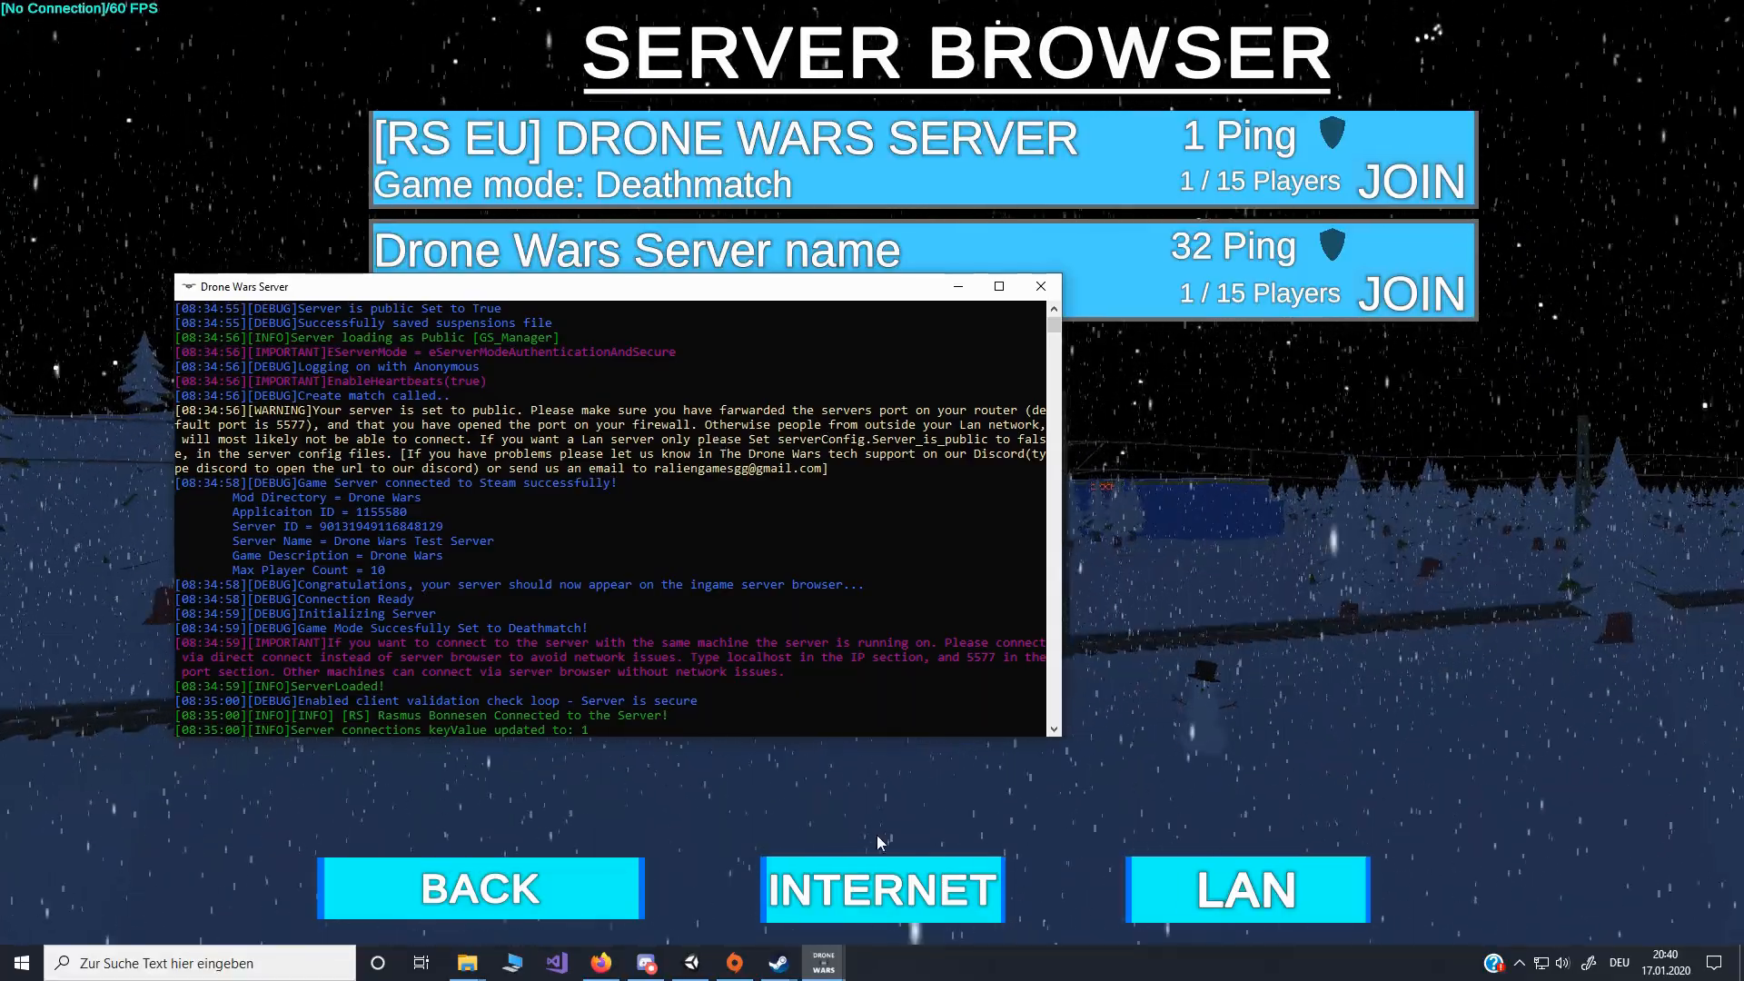
Step: Join [RS EU] DRONE WARS SERVER from the Internet server list and leave the match
{"action": "left_click", "coordinate": [894, 886]}
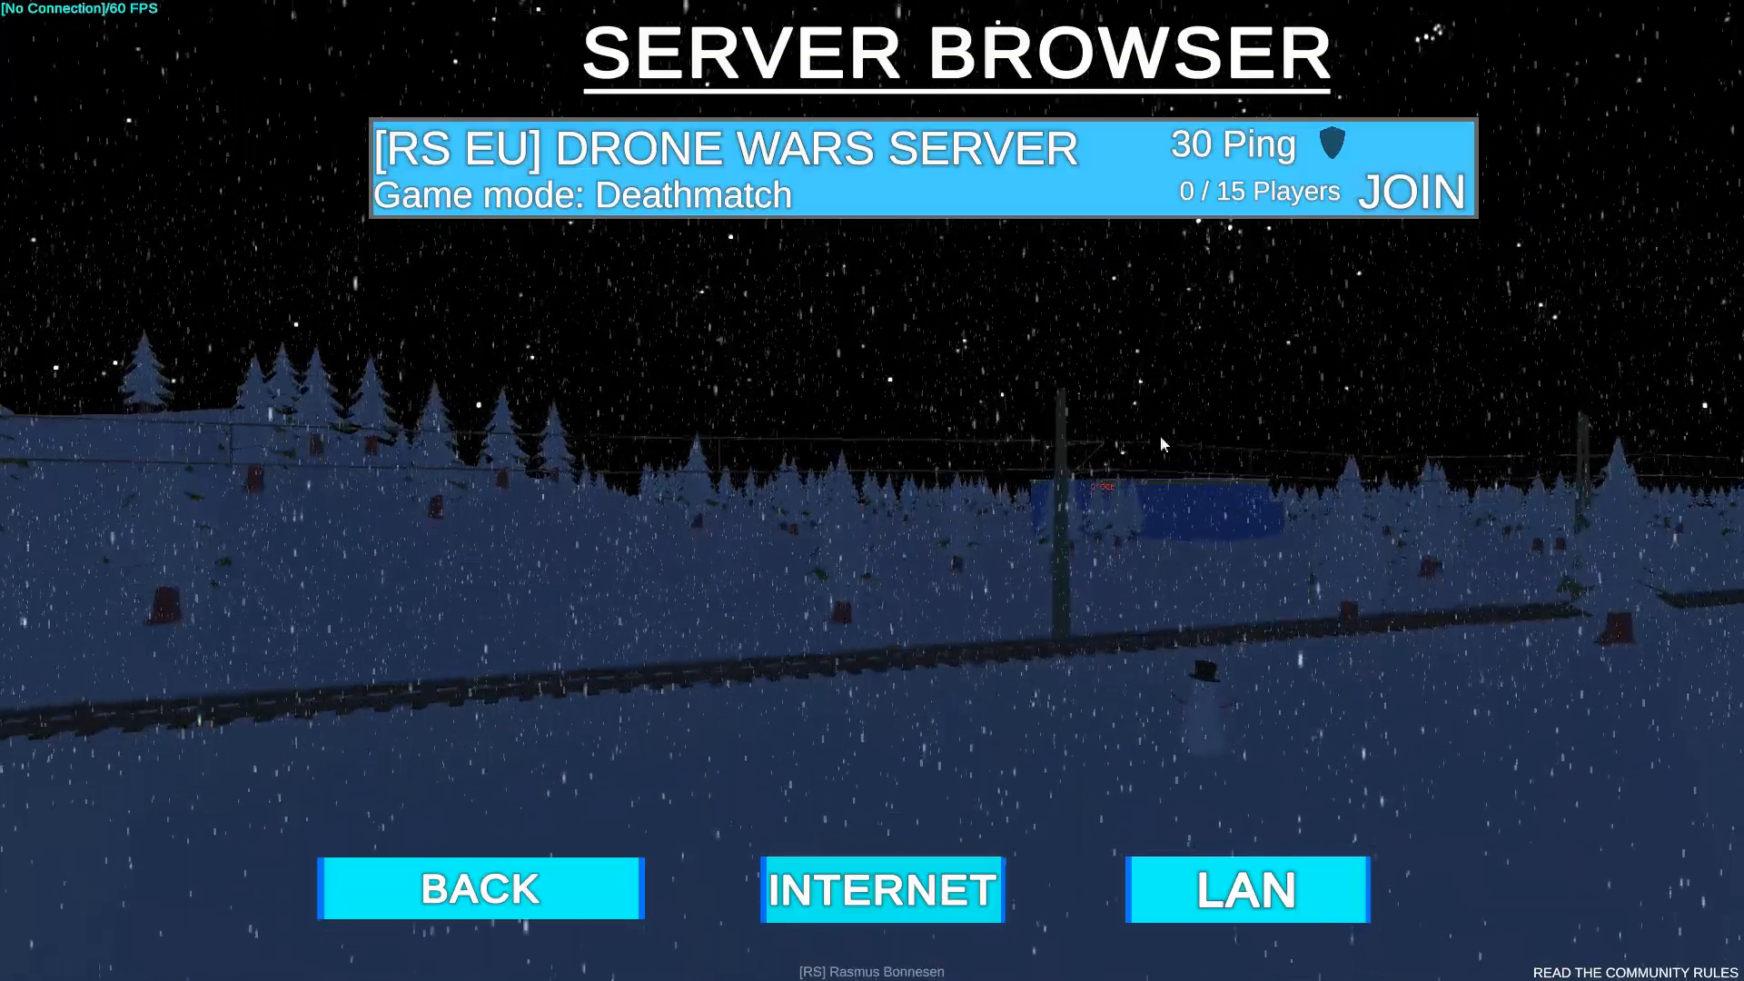
{"action": "left_click", "coordinate": [1410, 191]}
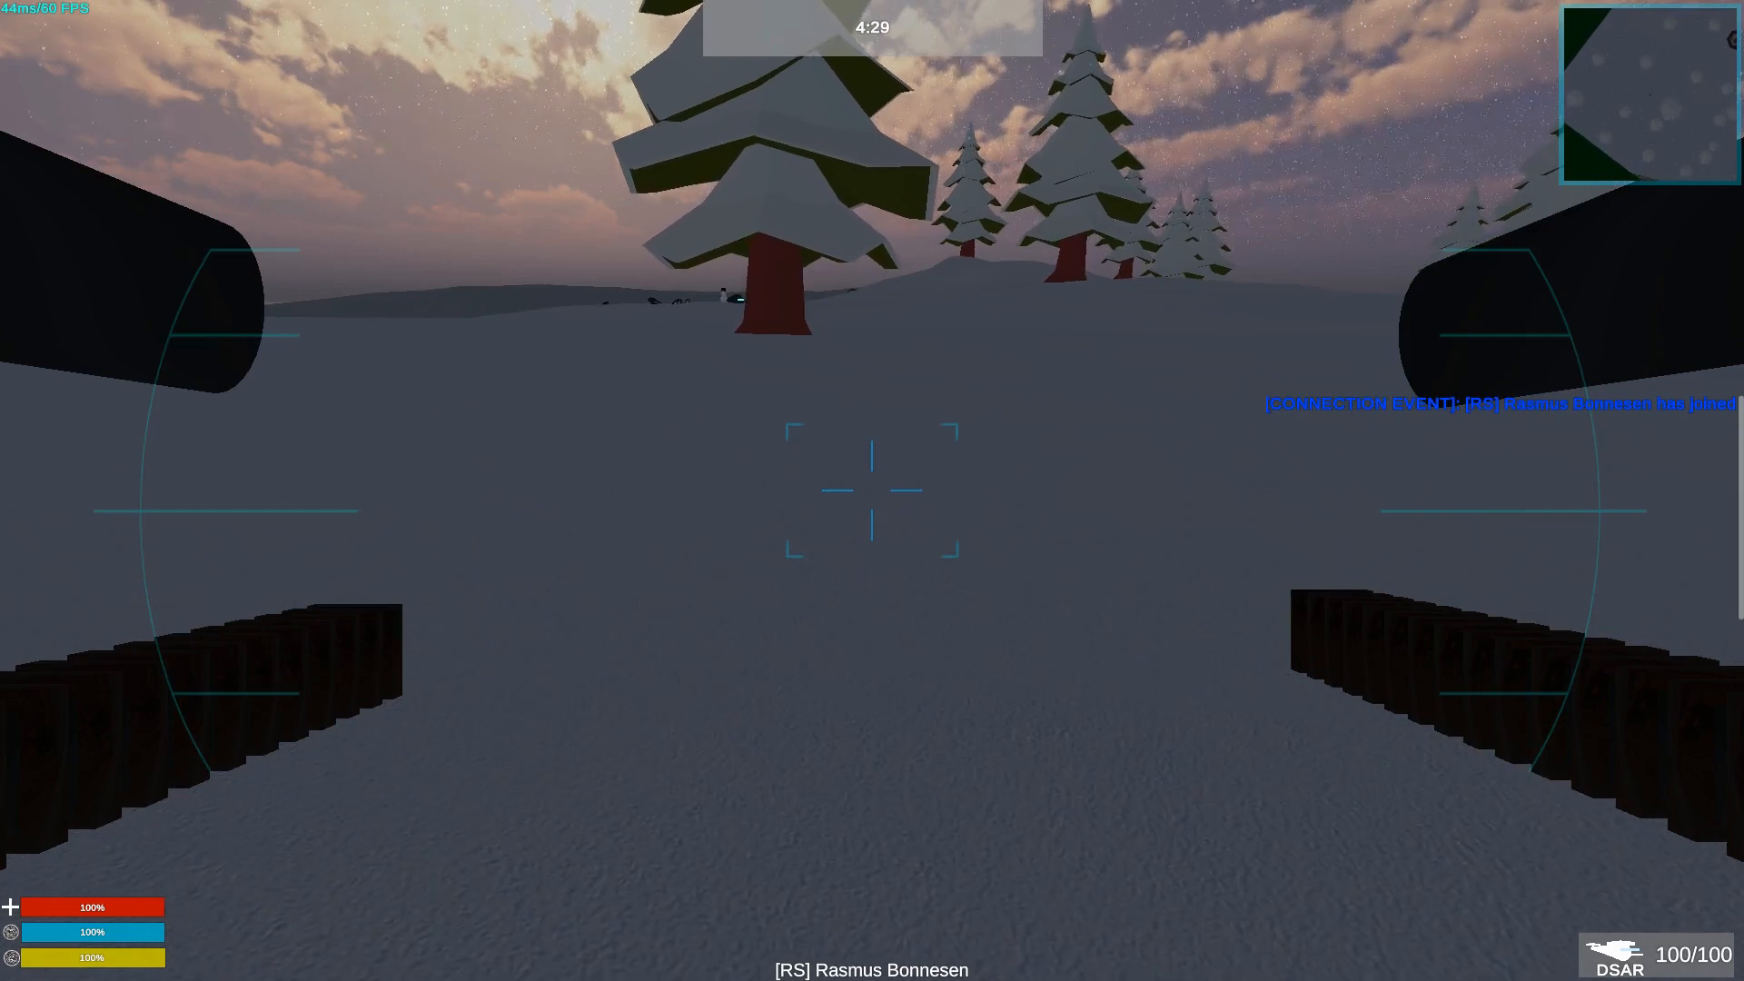
{"action": "key", "text": "Tab"}
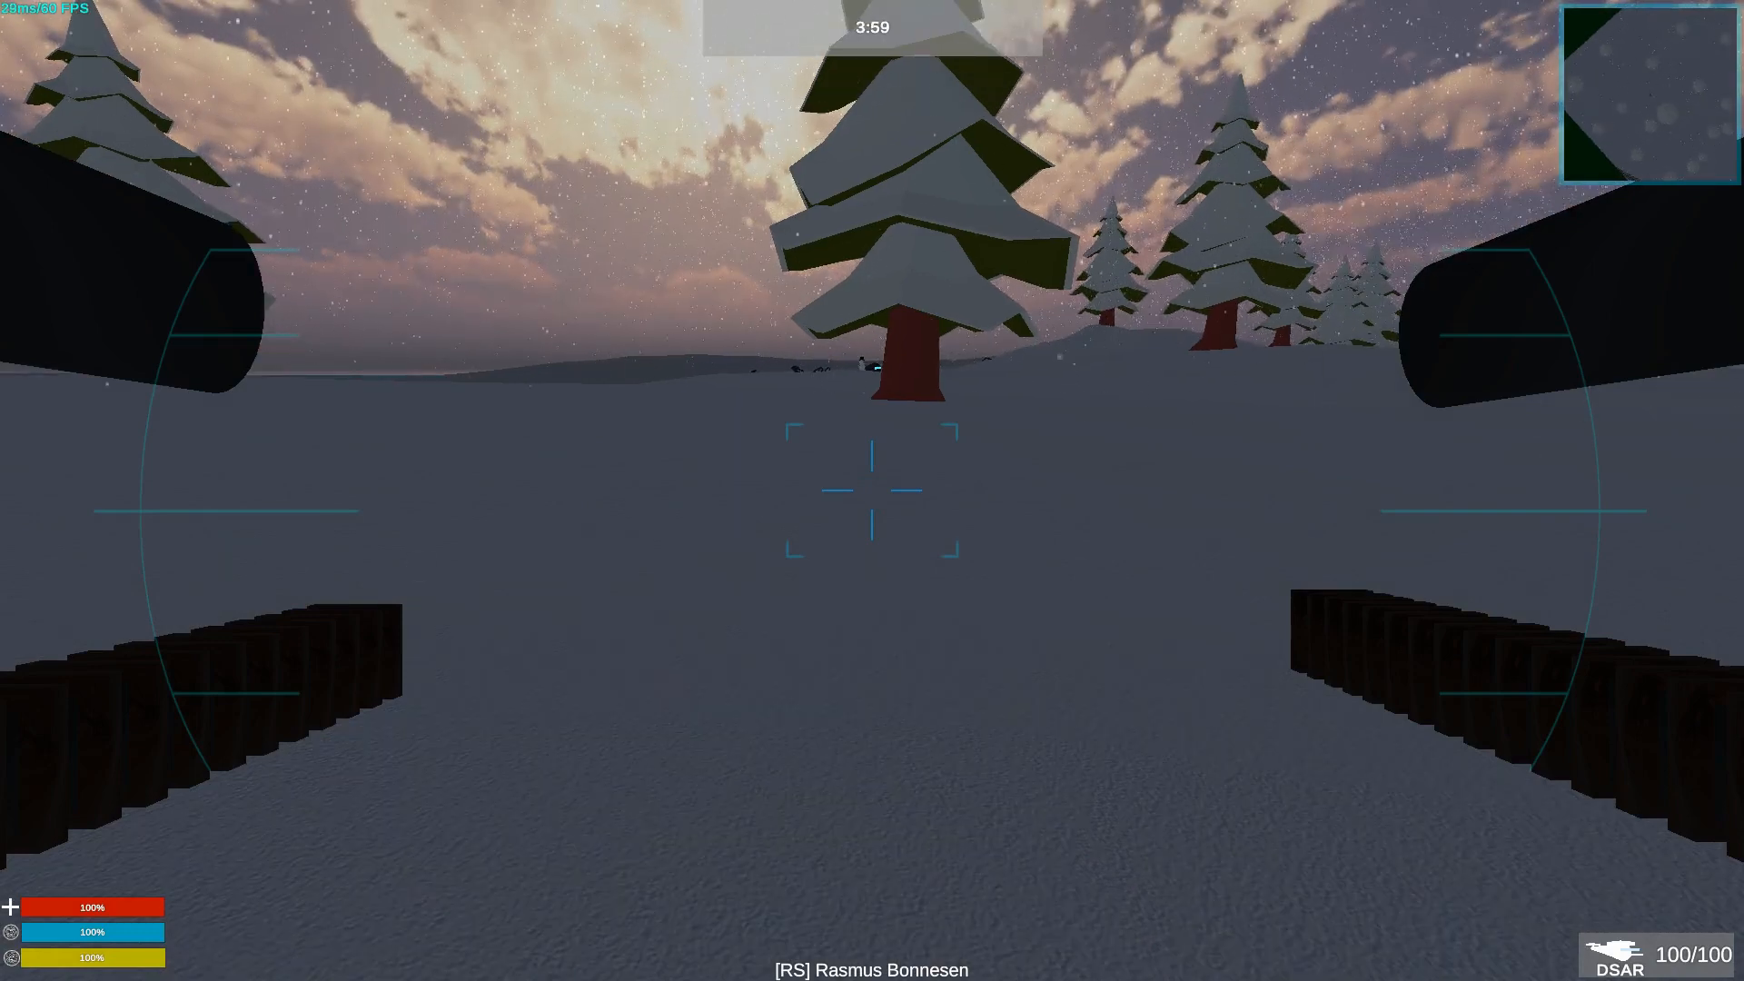
{"action": "key", "text": "Escape"}
{"action": "left_click", "coordinate": [891, 574]}
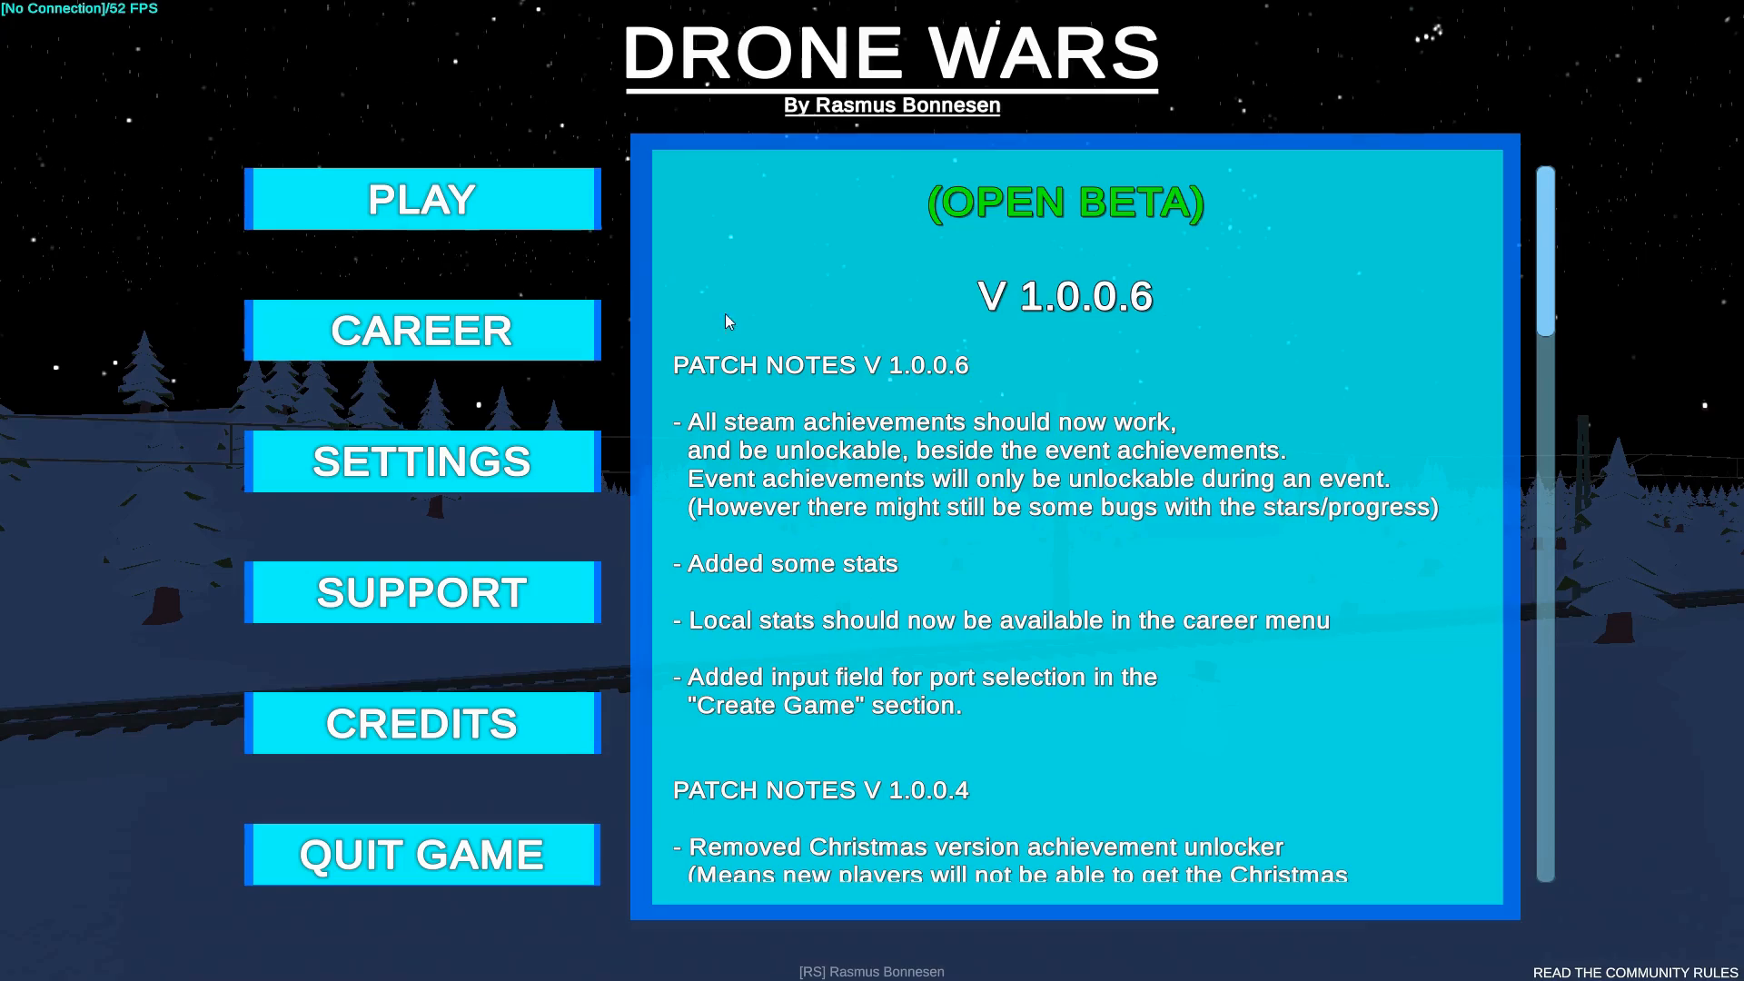
Step: Reopen the server browser from the main menu and list the LAN servers
{"action": "left_click", "coordinate": [527, 207]}
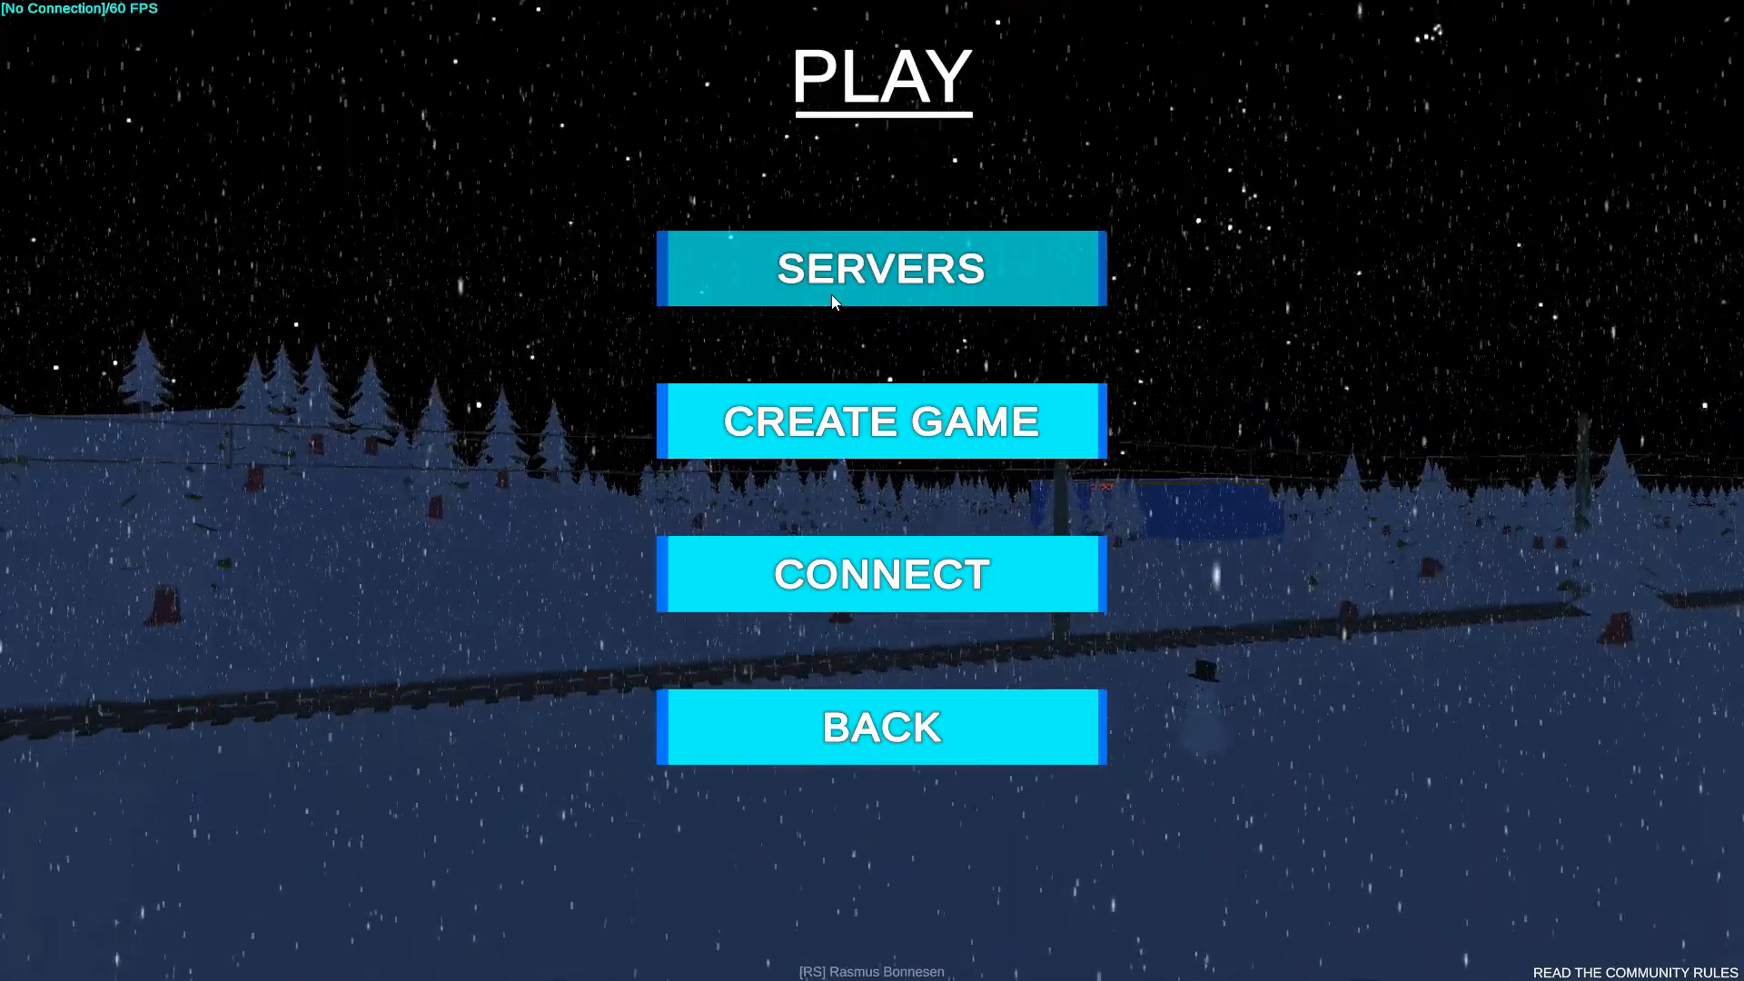
{"action": "left_click", "coordinate": [1038, 281]}
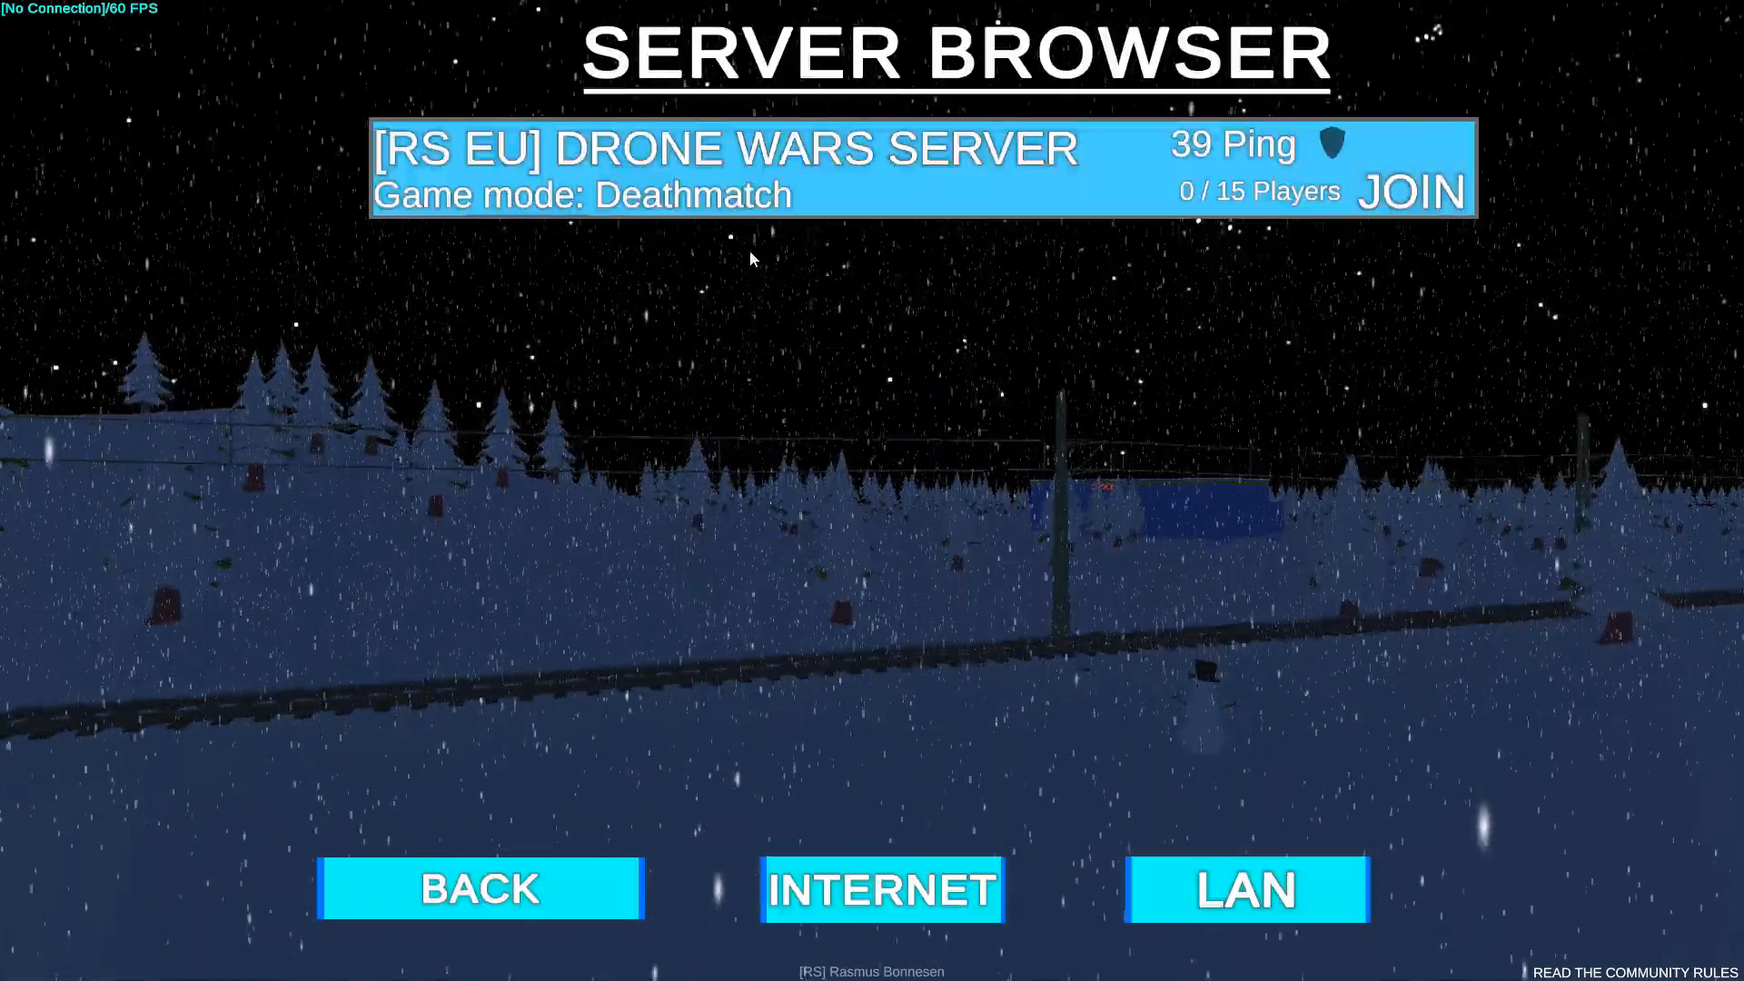
{"action": "left_click", "coordinate": [1250, 879]}
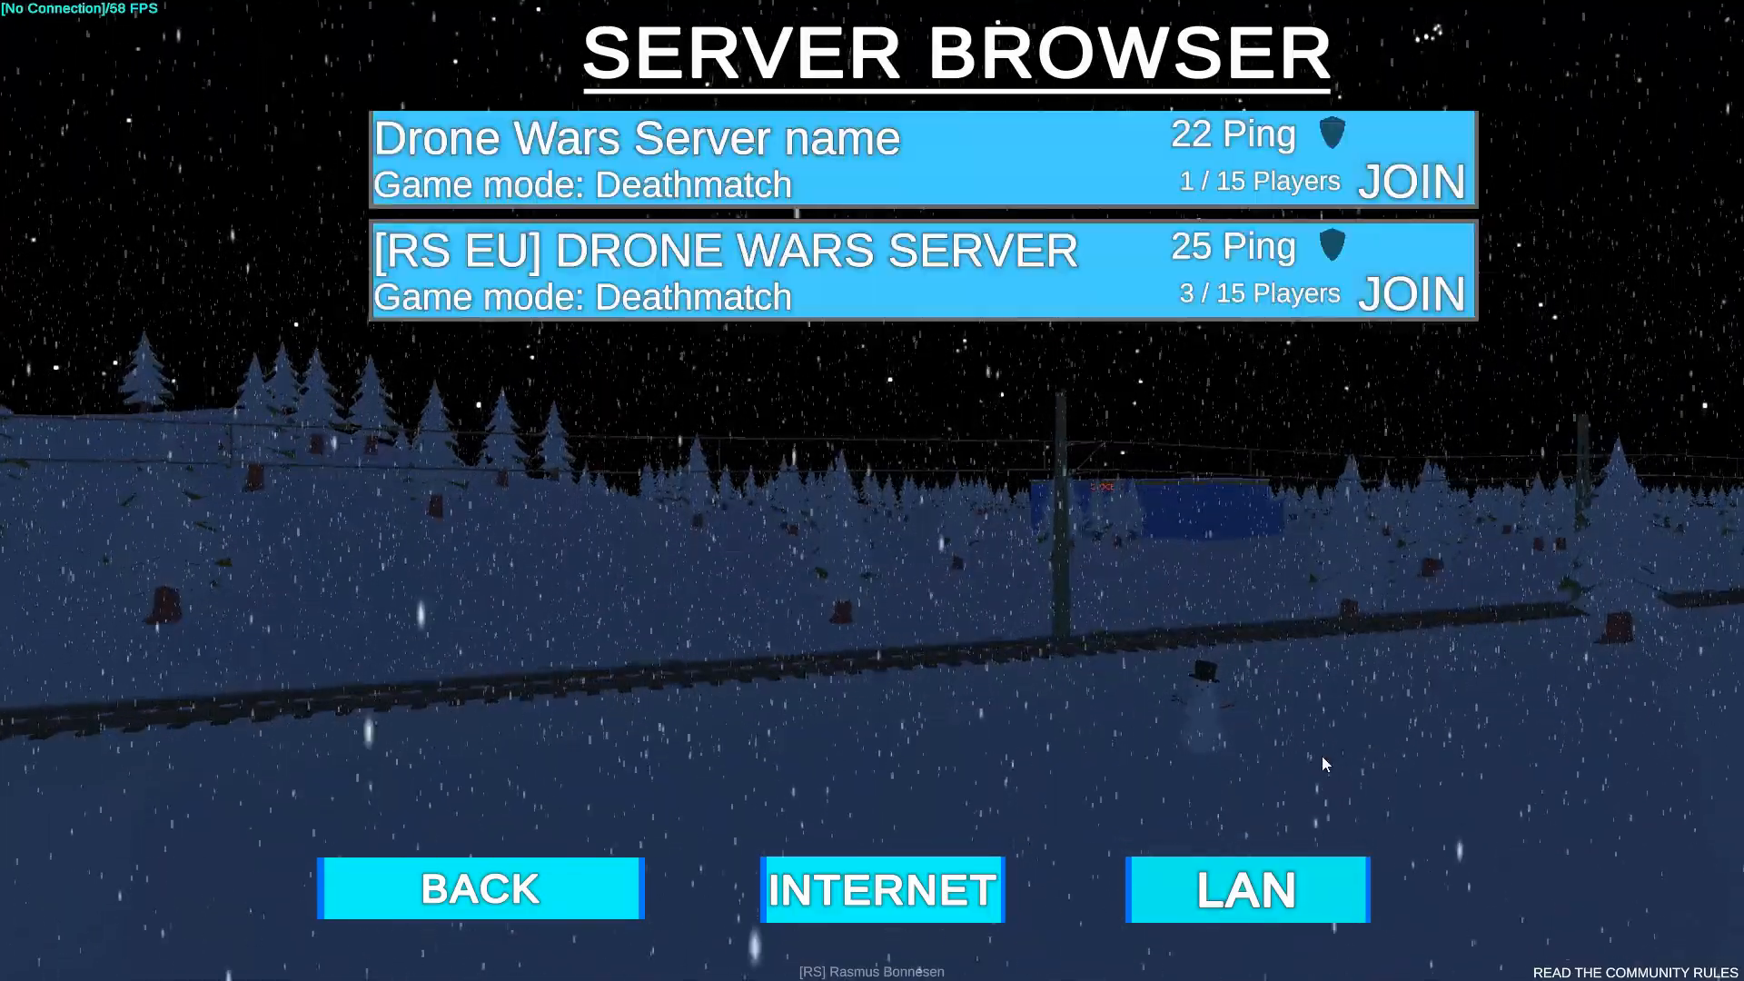
Step: Show the server console over the game, clear its text selection, and join "Drone Wars Server name" from the LAN list
{"action": "key", "text": "alt+Tab"}
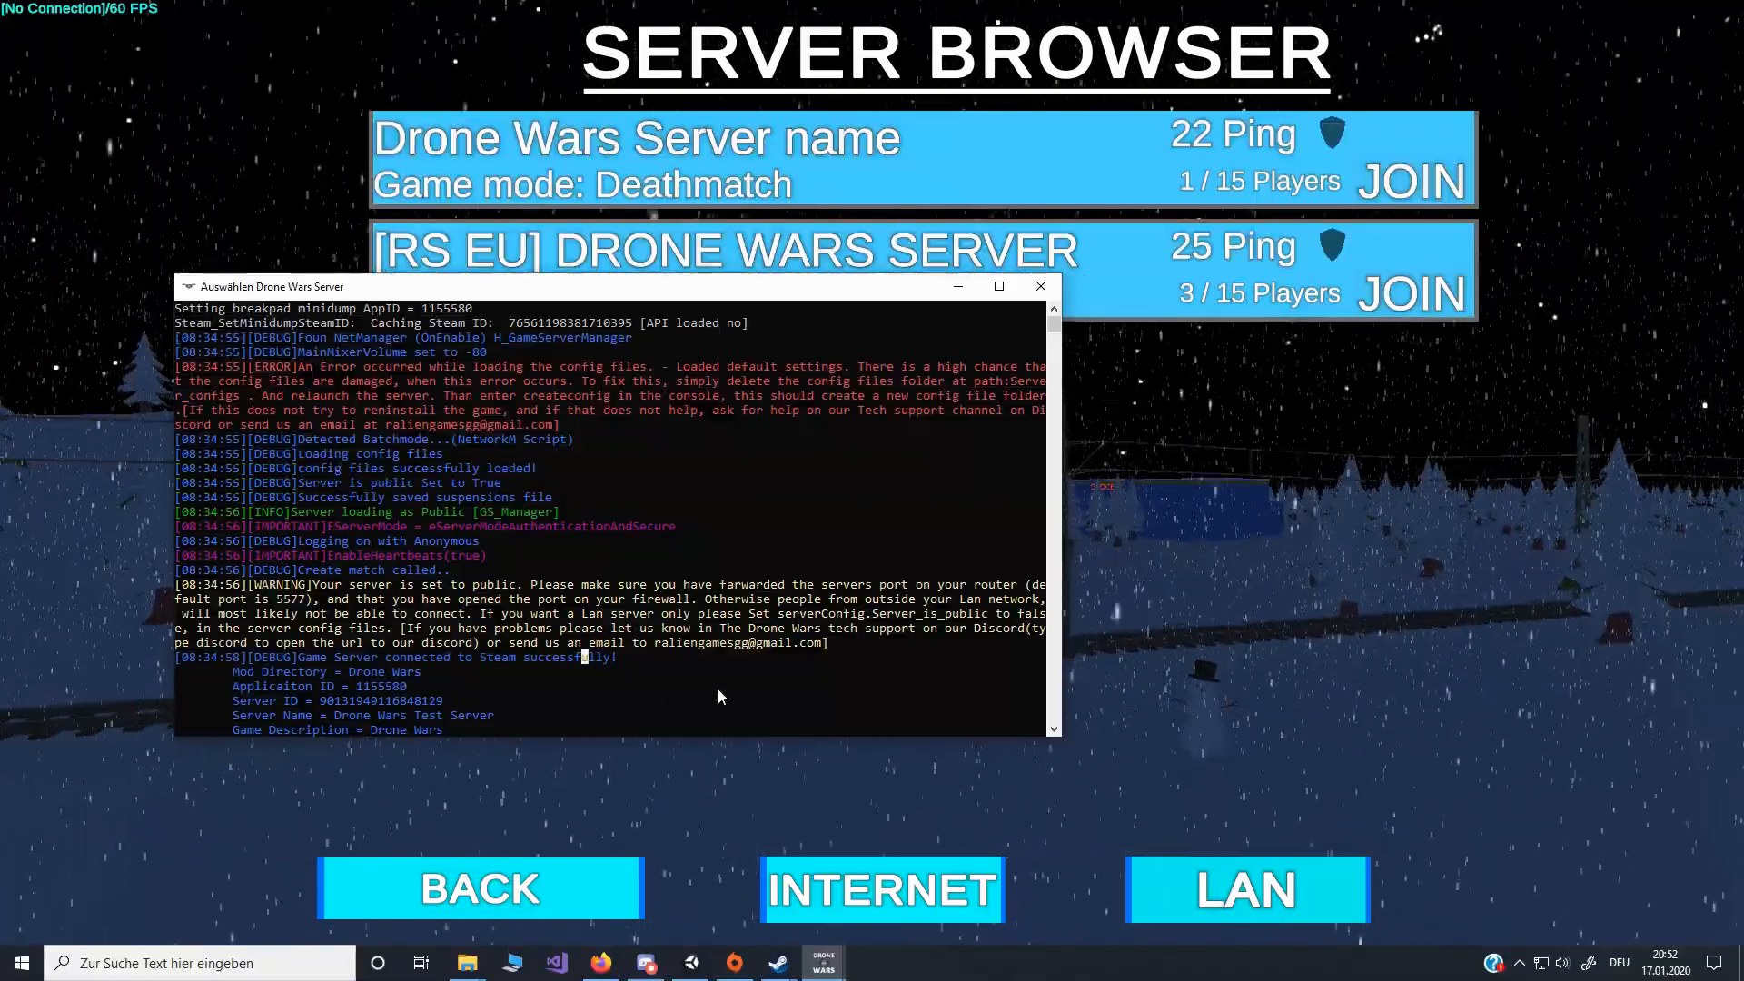
{"action": "right_click", "coordinate": [732, 700]}
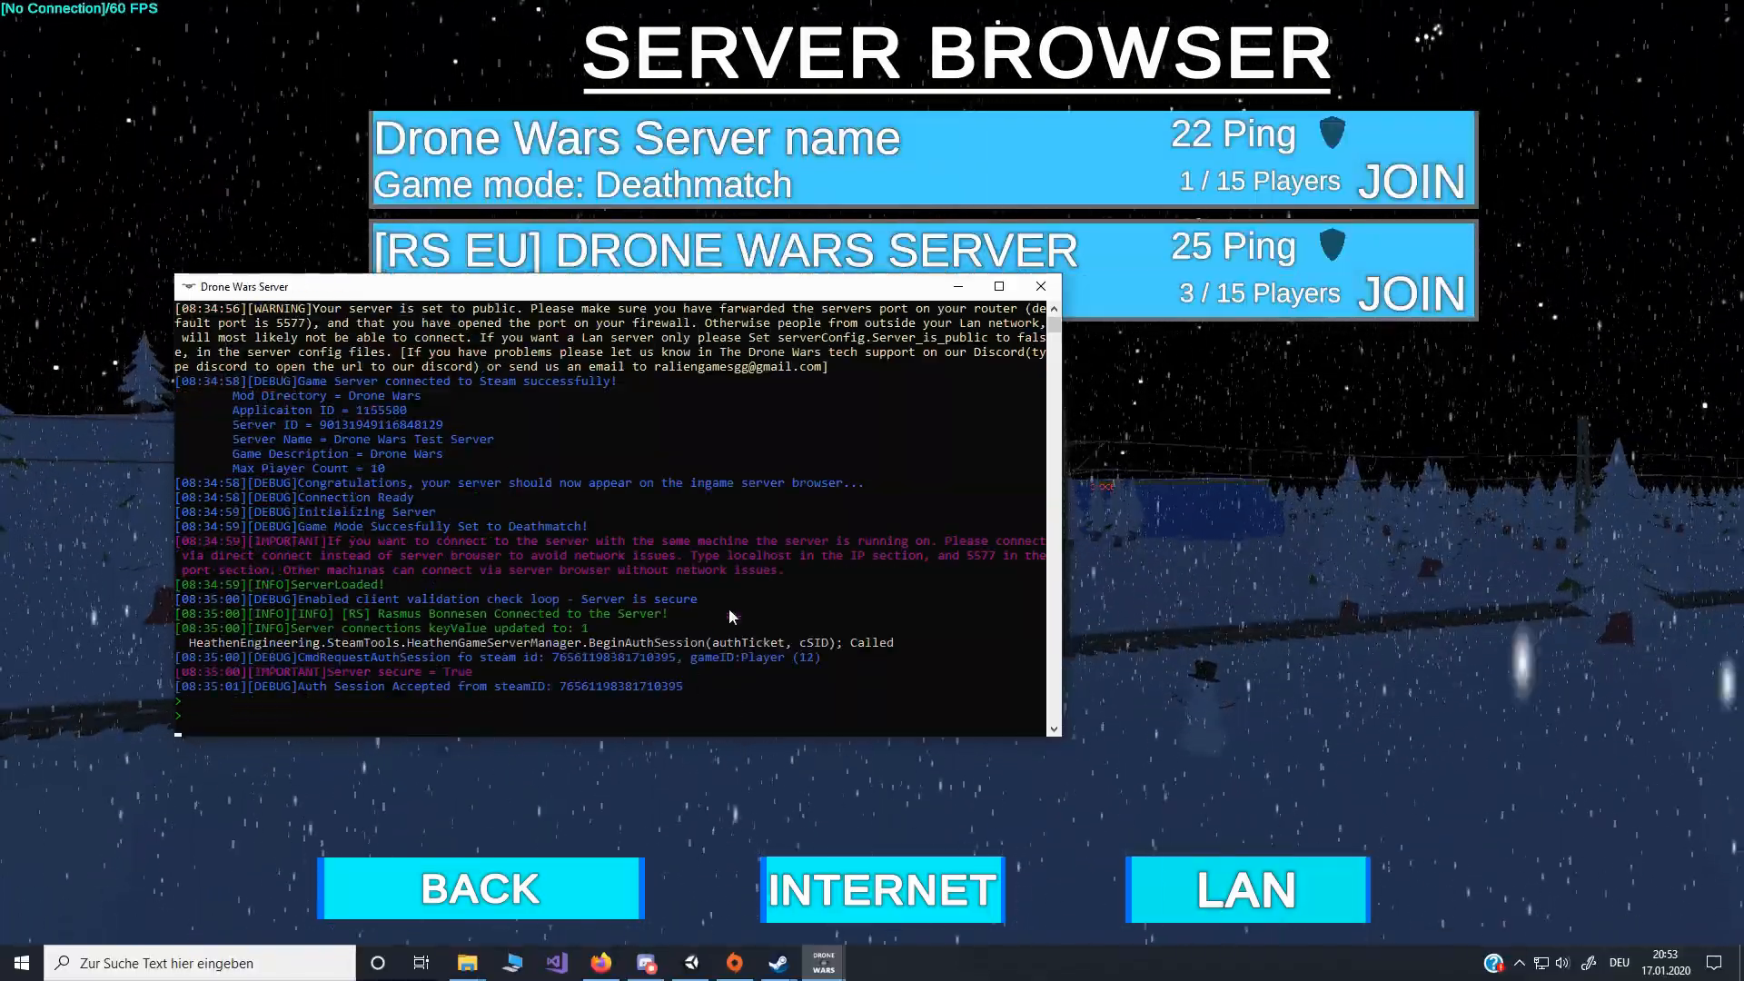
{"action": "left_click", "coordinate": [1434, 187]}
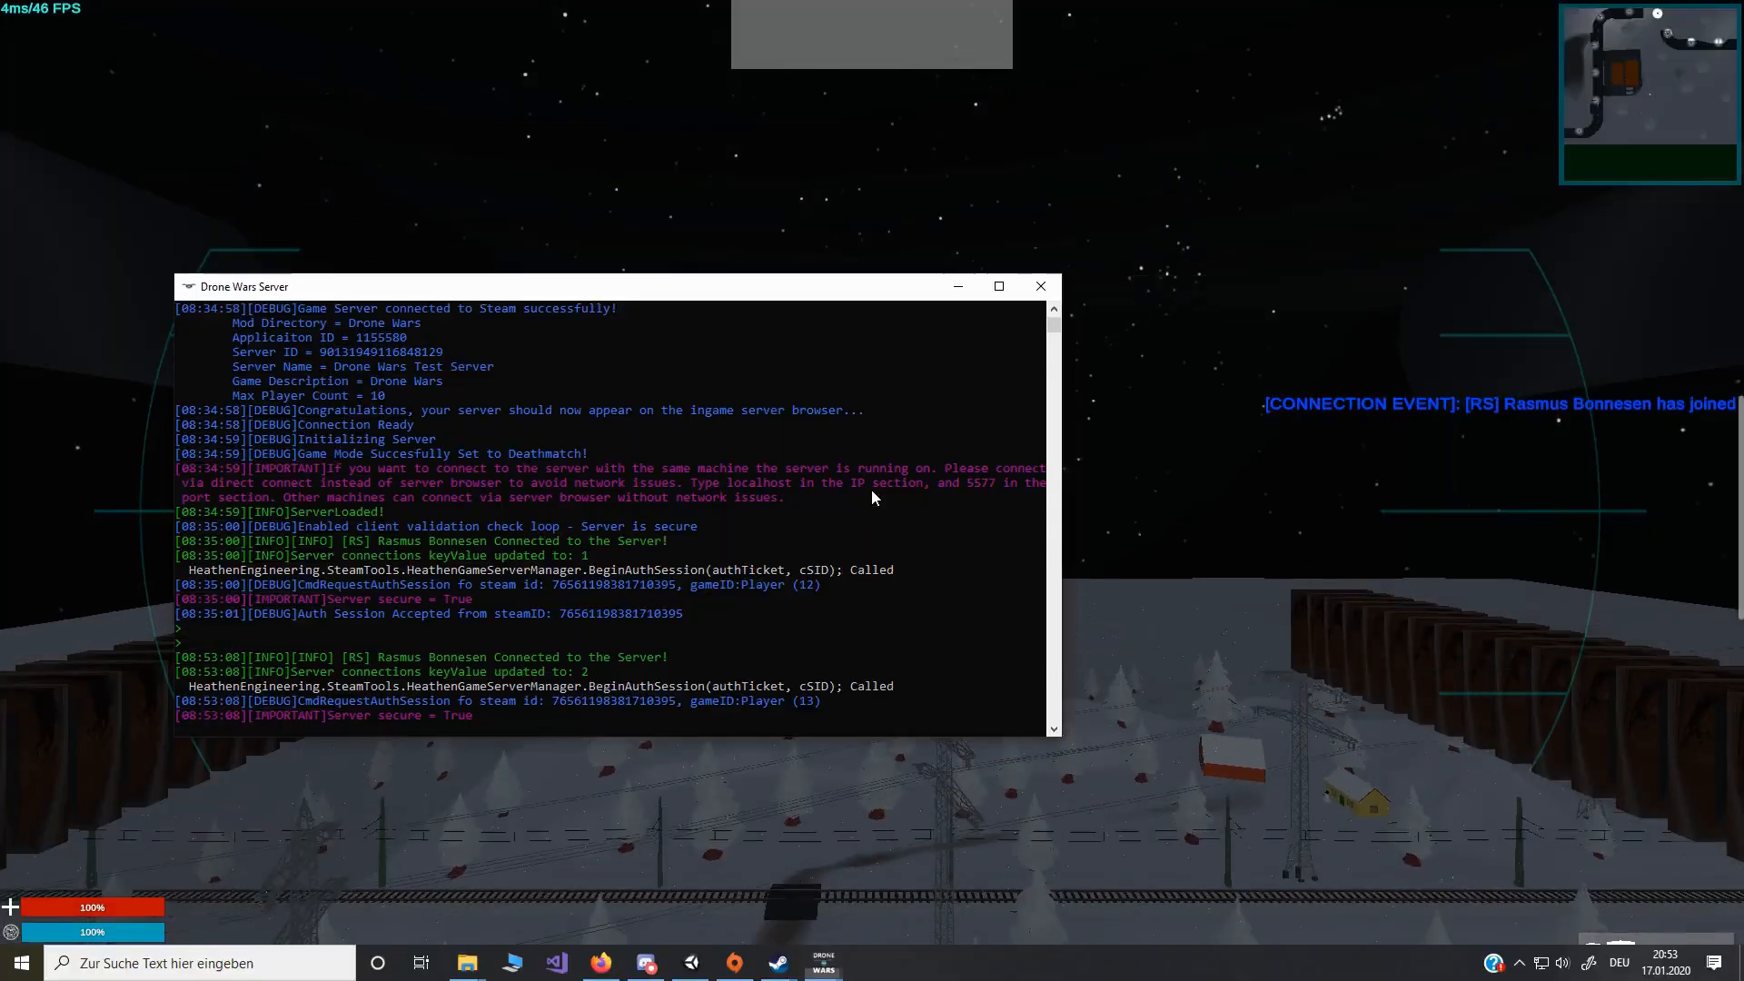